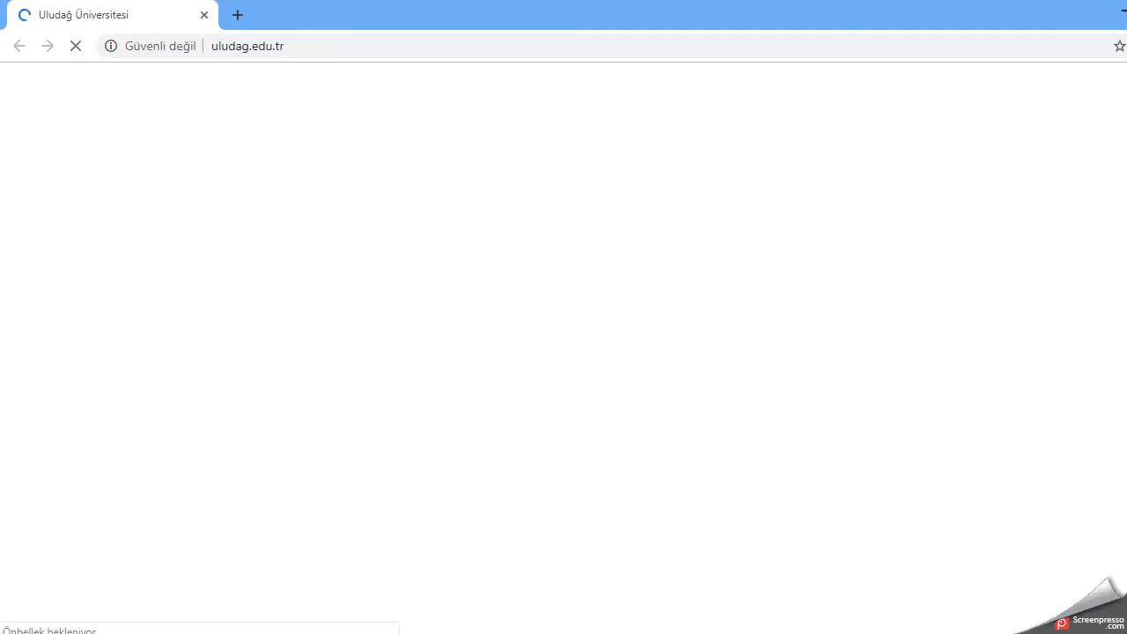
Go to sketchup.com in Chrome using the 'sket' address-bar autocomplete
{"action": "left_click", "coordinate": [328, 50]}
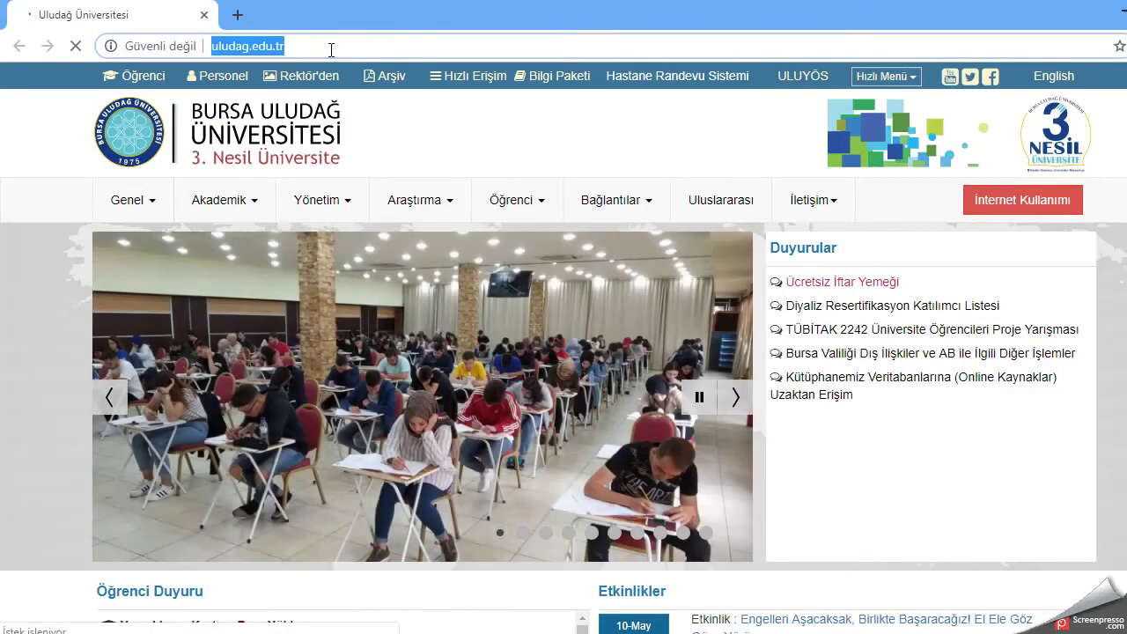
{"action": "type", "text": "sketchup.com"}
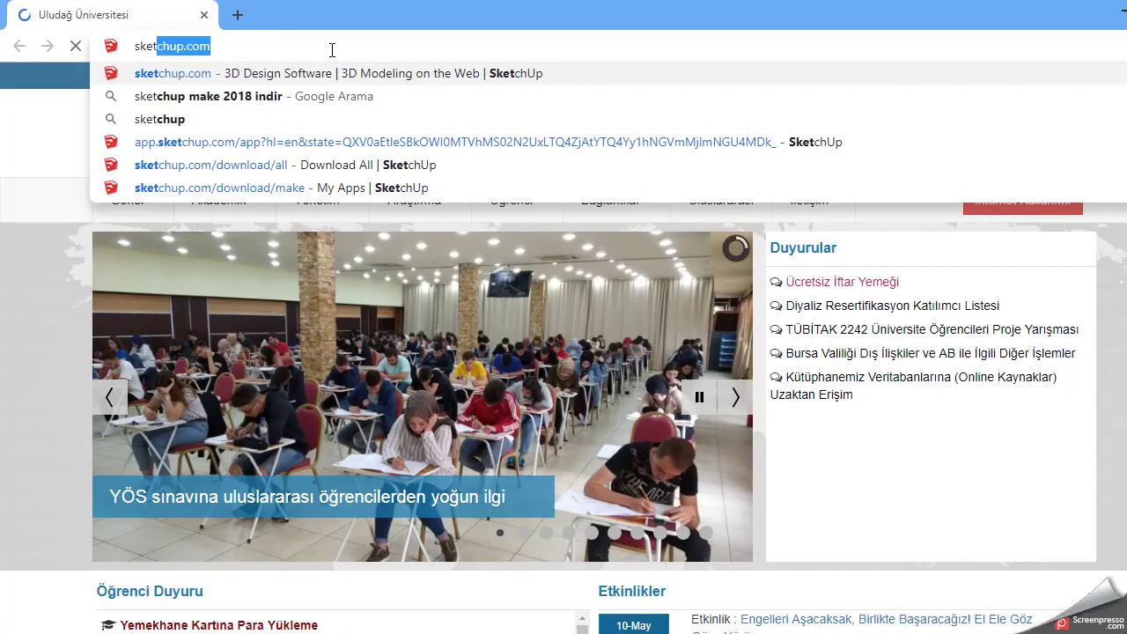
{"action": "key", "text": "Right"}
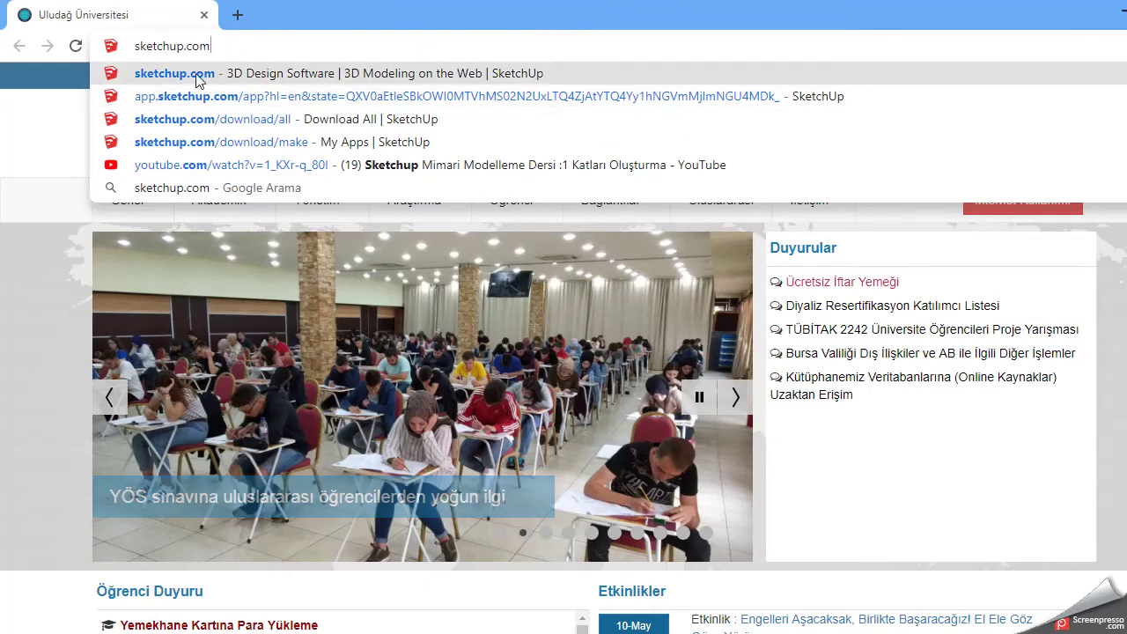
{"action": "left_click", "coordinate": [196, 80]}
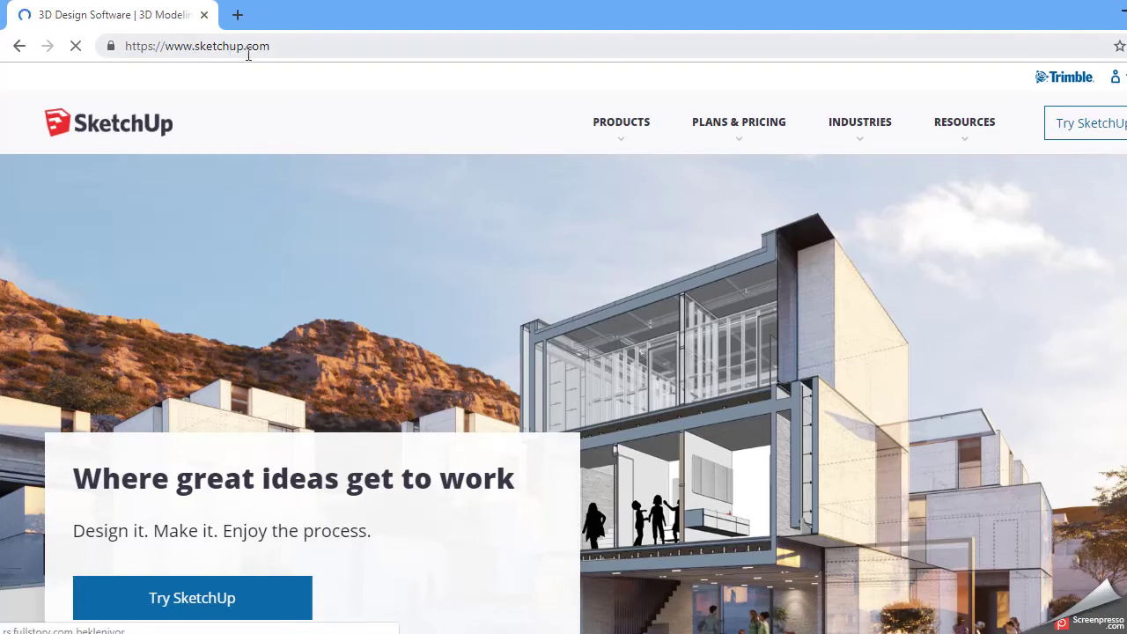
Open SketchUp Free from the Products menu and launch it with Start Modeling
{"action": "left_click", "coordinate": [629, 141]}
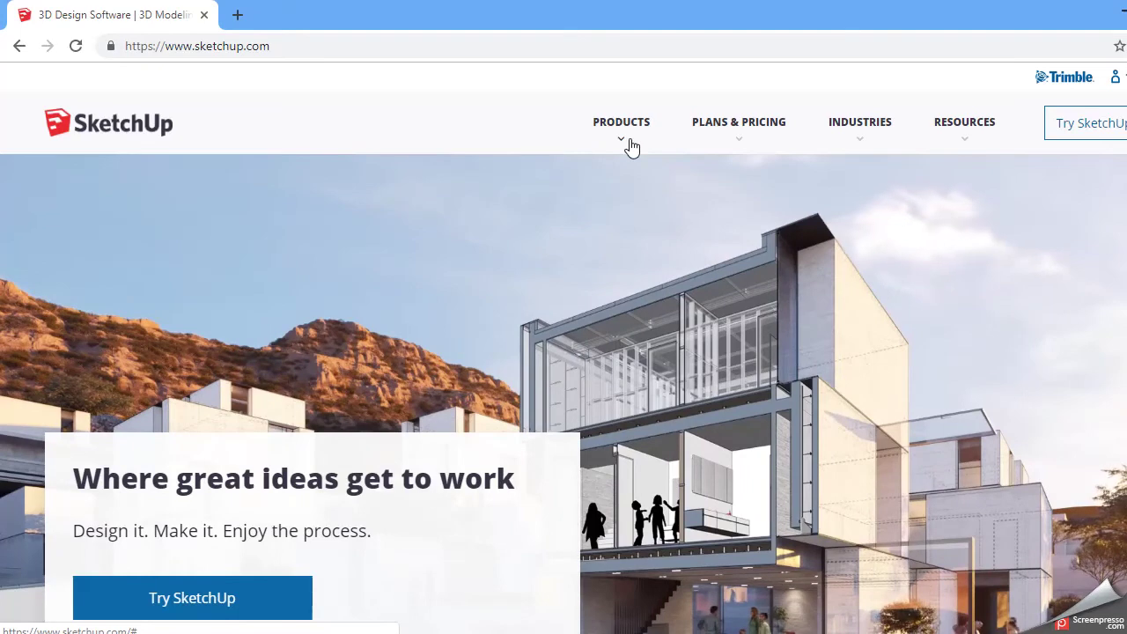
{"action": "left_click", "coordinate": [630, 141]}
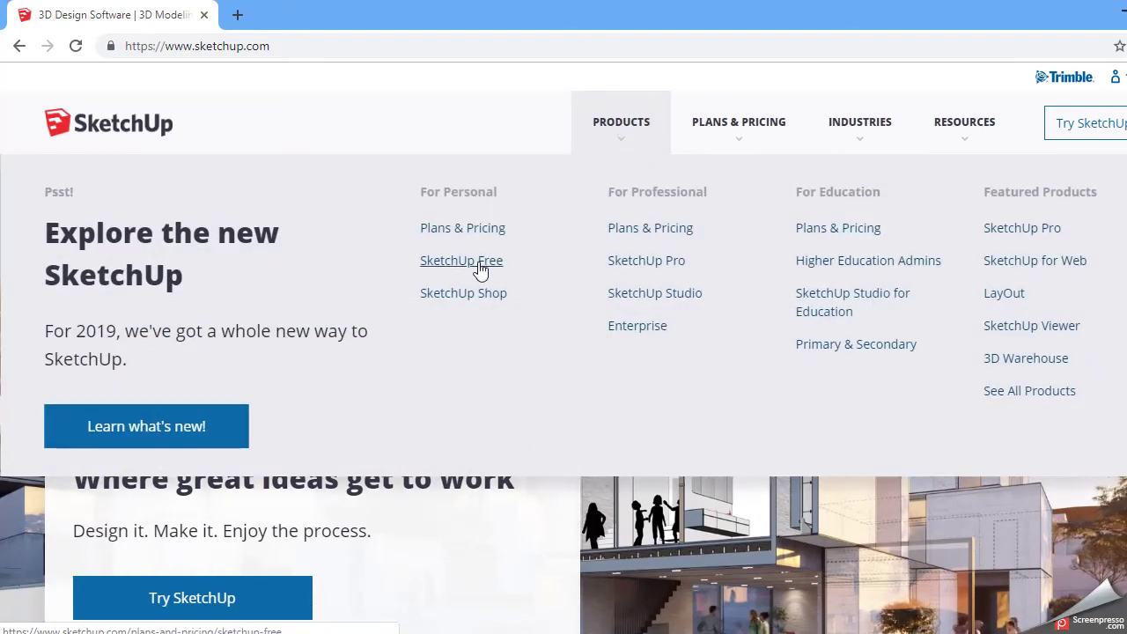
{"action": "left_click", "coordinate": [481, 268]}
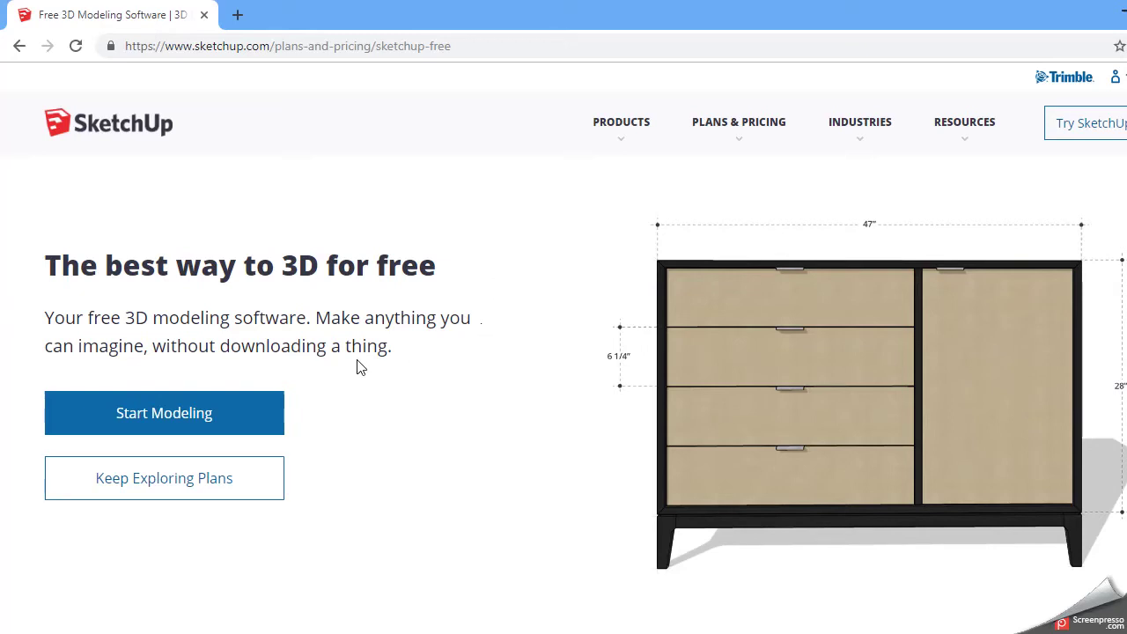
{"action": "left_click", "coordinate": [184, 418]}
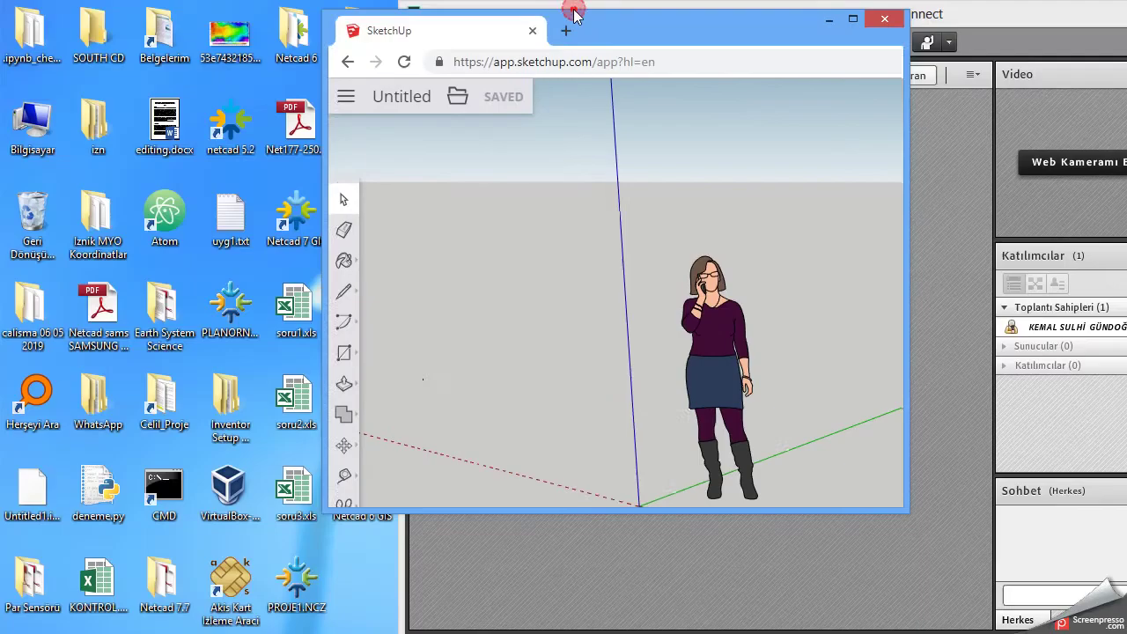
Restore the browser from full screen, widen it leftward and stretch it to the screen bottom
{"action": "double_click", "coordinate": [573, 10]}
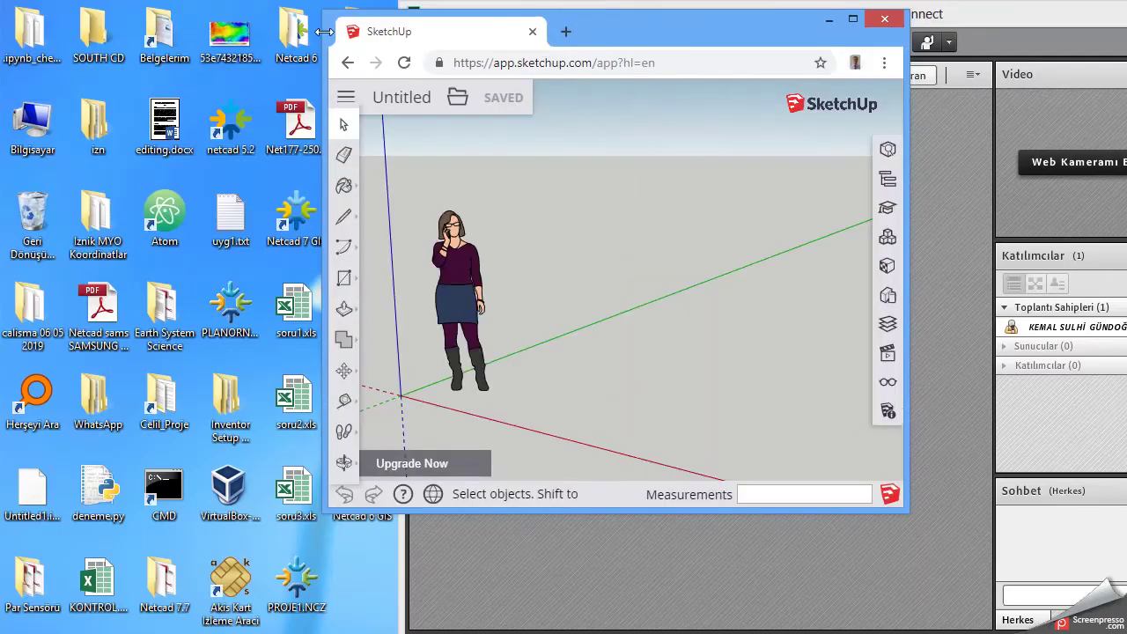
{"action": "left_click_drag", "start_coordinate": [327, 35], "coordinate": [13, 13]}
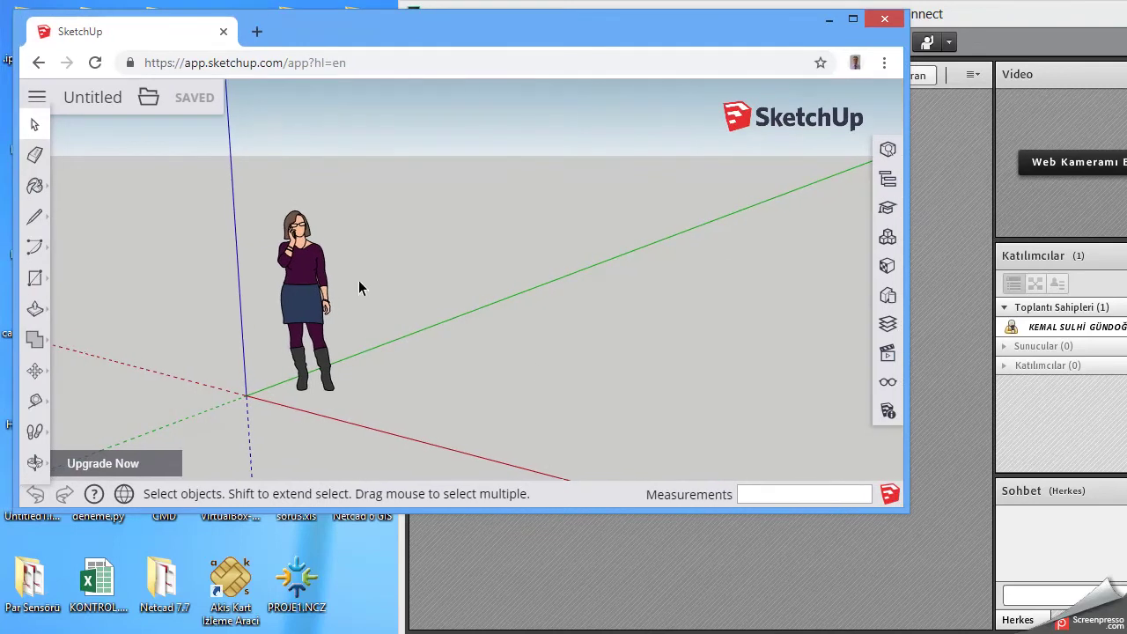
{"action": "mouse_move", "coordinate": [906, 509]}
{"action": "left_mouse_down"}
{"action": "mouse_move", "coordinate": [976, 631]}
{"action": "mouse_move", "coordinate": [990, 633]}
{"action": "left_mouse_up"}
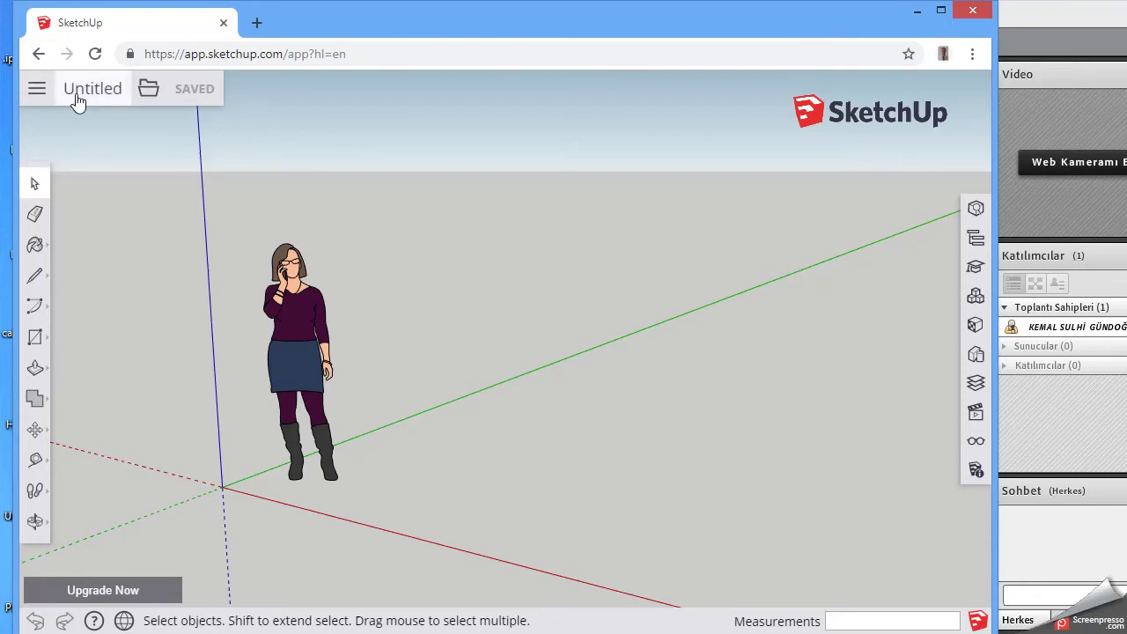
{"action": "left_click", "coordinate": [38, 92]}
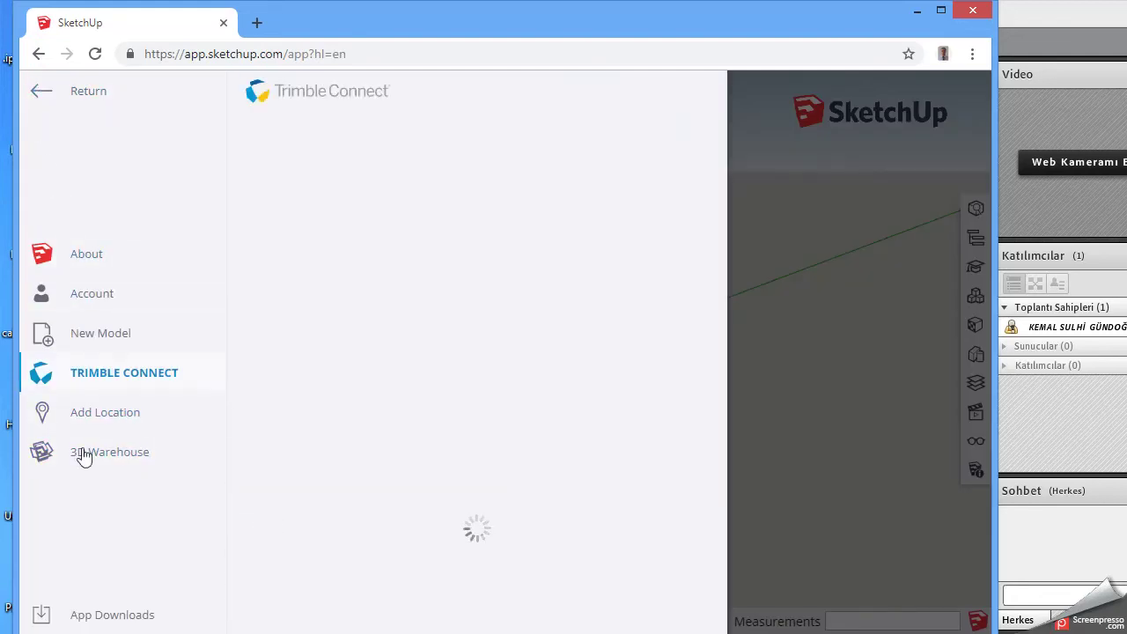
{"action": "left_click", "coordinate": [43, 95]}
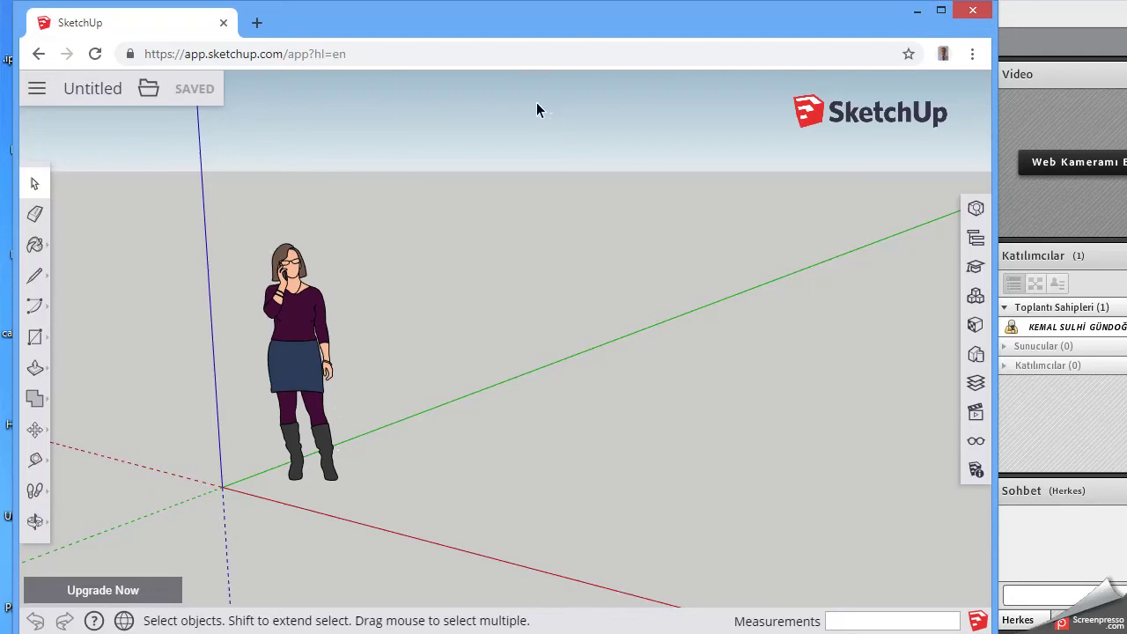
{"action": "left_click", "coordinate": [972, 54]}
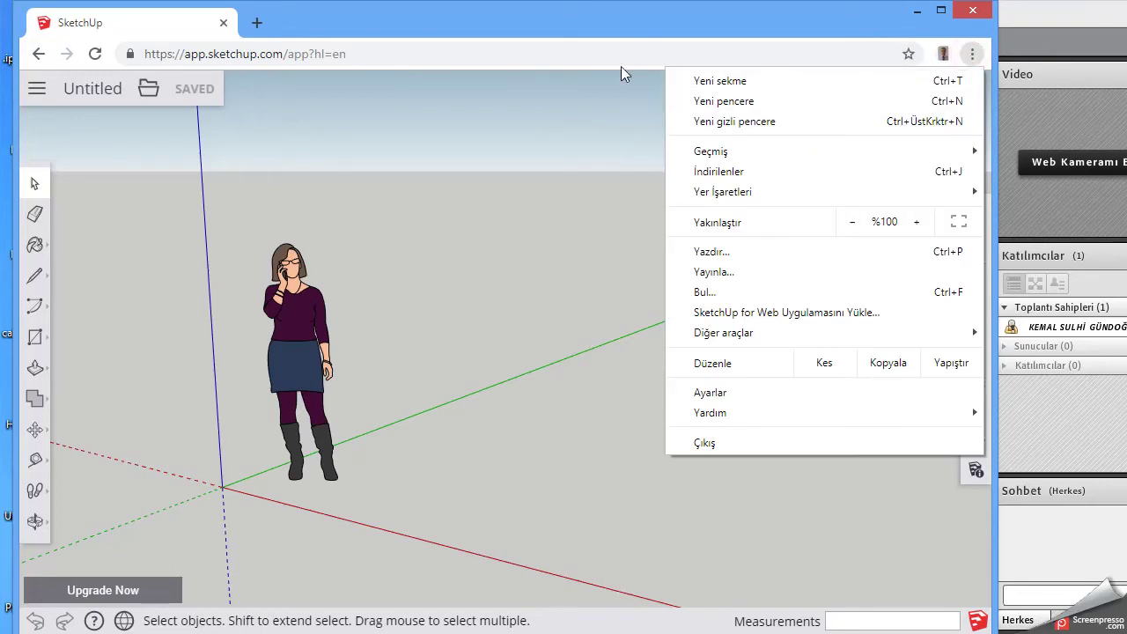
{"action": "left_click", "coordinate": [451, 44]}
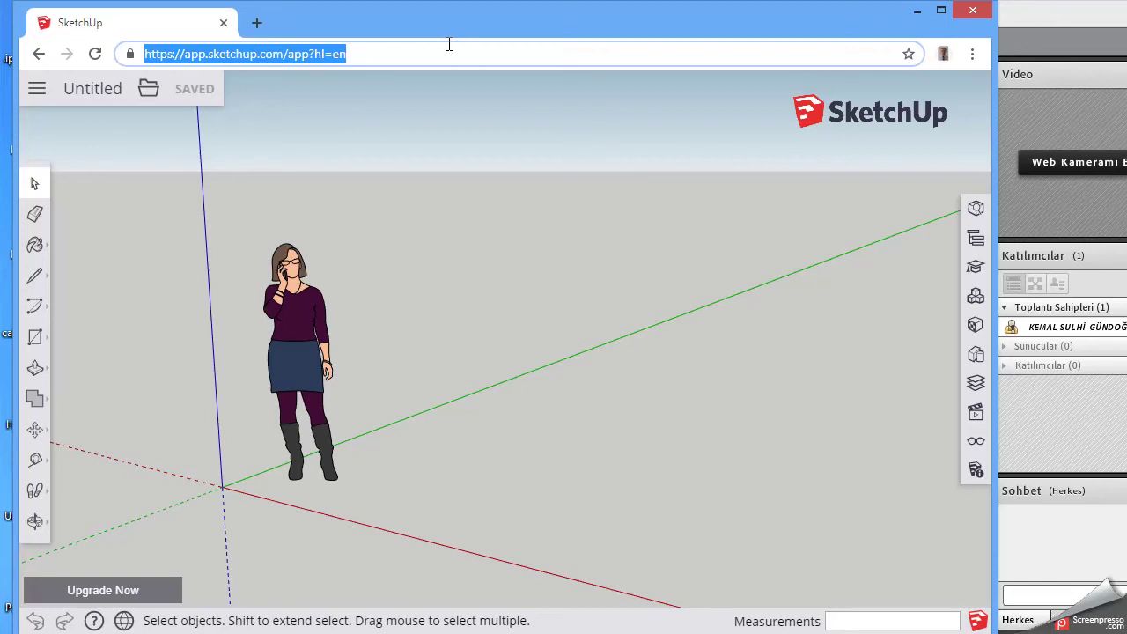
Search Google for 'sketchup make 2017 indir' by changing 2018 to 2017 in the earlier query
{"action": "type", "text": "sketchup.com"}
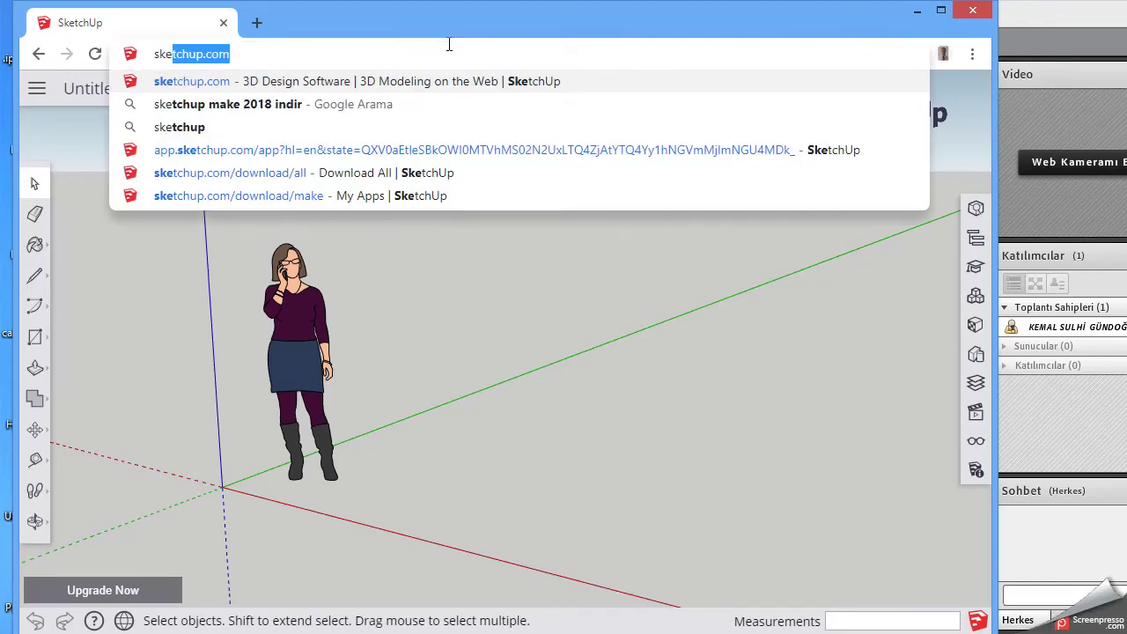
{"action": "key", "text": "Down"}
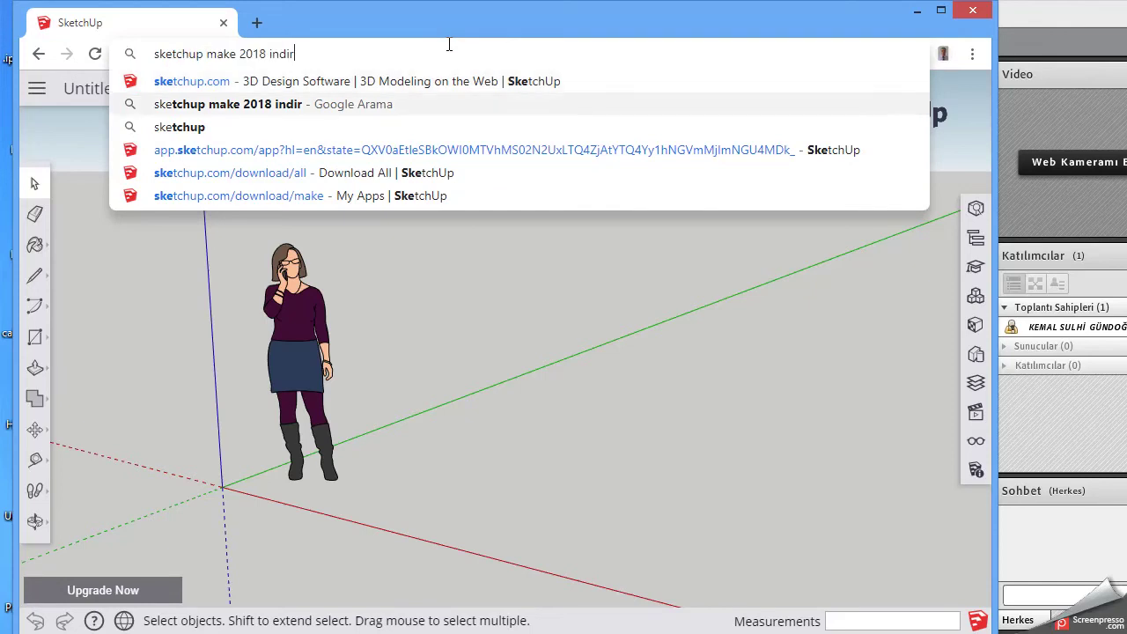
{"action": "key", "text": "BackSpace"}
{"action": "key", "text": "BackSpace"}
{"action": "key", "text": "BackSpace"}
{"action": "key", "text": "BackSpace"}
{"action": "key", "text": "BackSpace"}
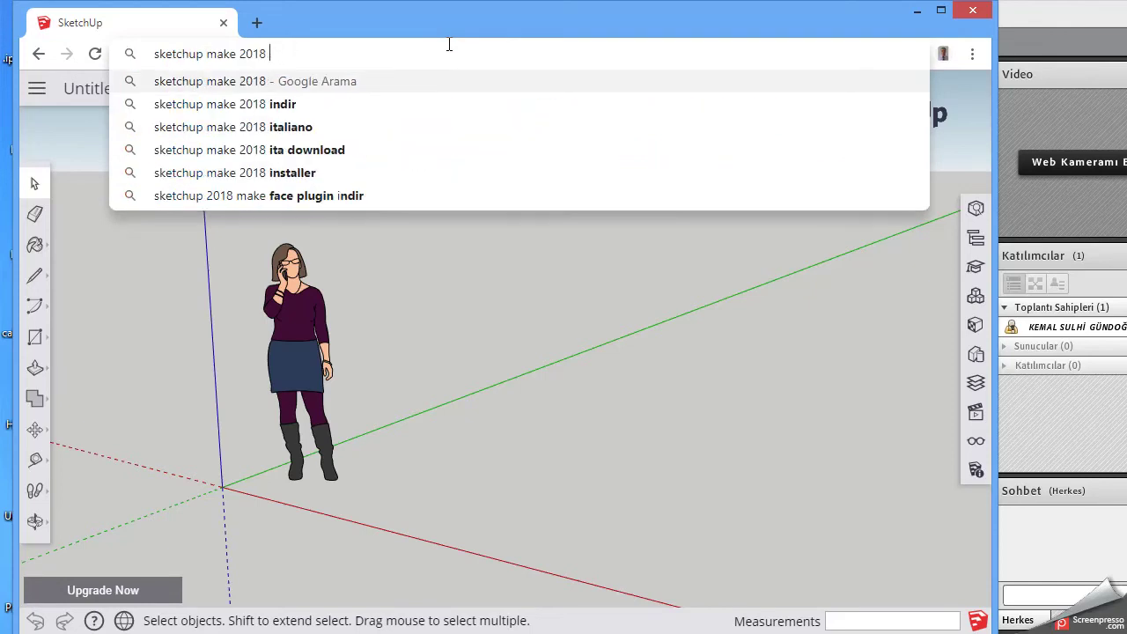
{"action": "type", "text": "ind"}
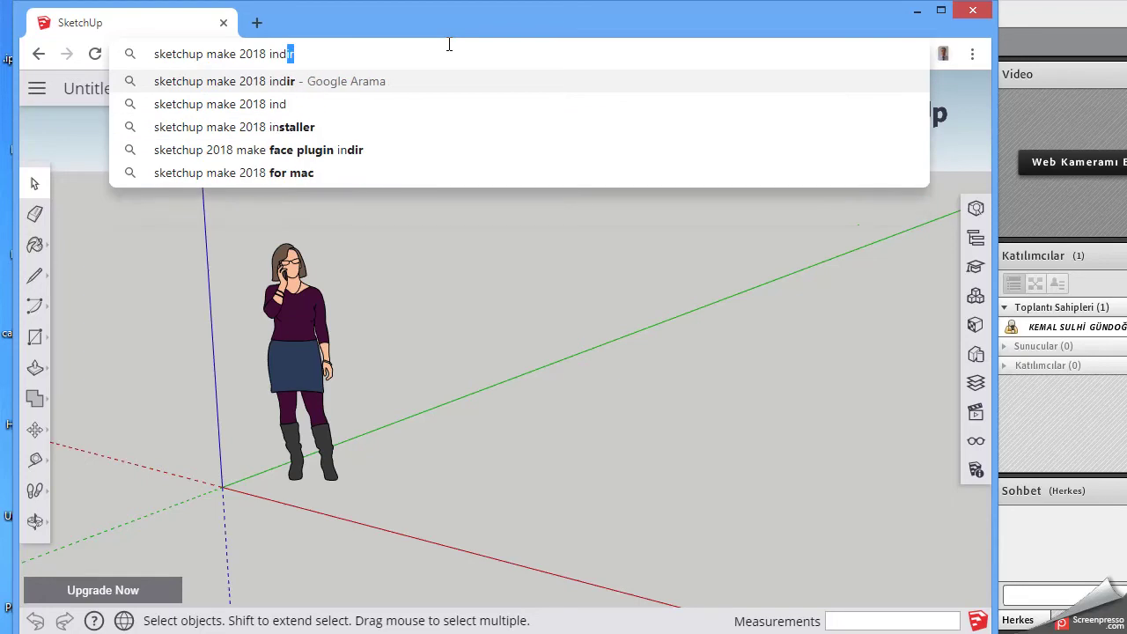
{"action": "type", "text": "ir"}
{"action": "key", "text": "Left"}
{"action": "key", "text": "Left"}
{"action": "key", "text": "Left"}
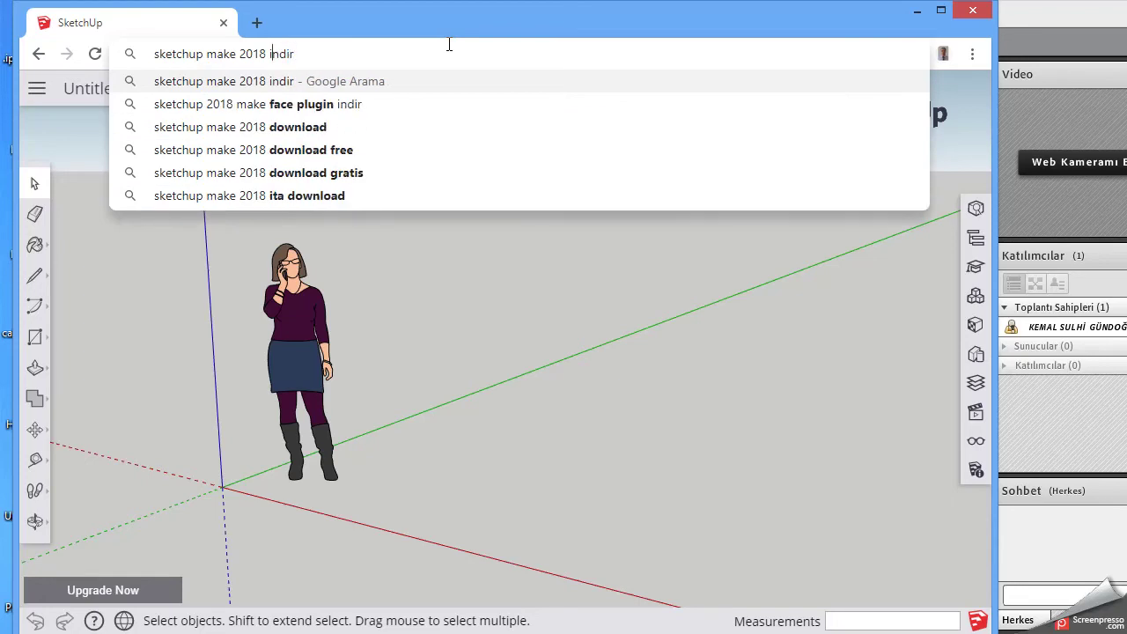
{"action": "key", "text": "shift+Right"}
{"action": "key", "text": "shift+Right"}
{"action": "key", "text": "shift+Right"}
{"action": "key", "text": "shift+Right"}
{"action": "key", "text": "Right"}
{"action": "key", "text": "BackSpace"}
{"action": "type", "text": "7"}
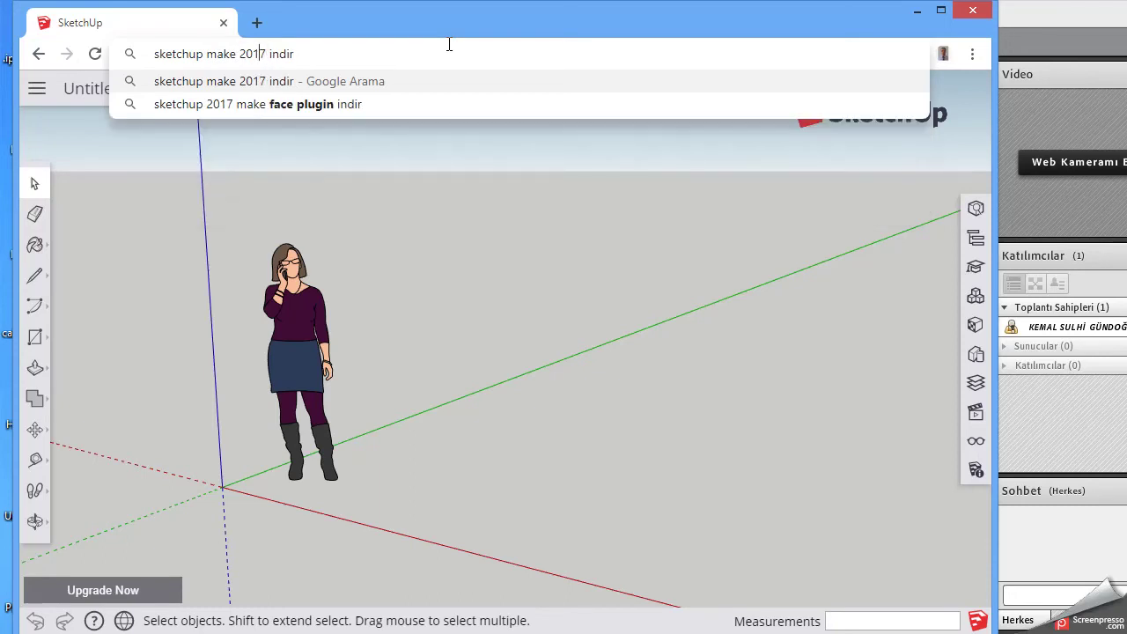
{"action": "key", "text": "shift+Left"}
{"action": "key", "text": "shift+Left"}
{"action": "key", "text": "shift+Left"}
{"action": "key", "text": "shift+Left"}
{"action": "key", "text": "shift+Left"}
{"action": "key", "text": "shift+Left"}
{"action": "key", "text": "shift+Left"}
{"action": "key", "text": "shift+Left"}
{"action": "key", "text": "shift+Left"}
{"action": "key", "text": "shift+Left"}
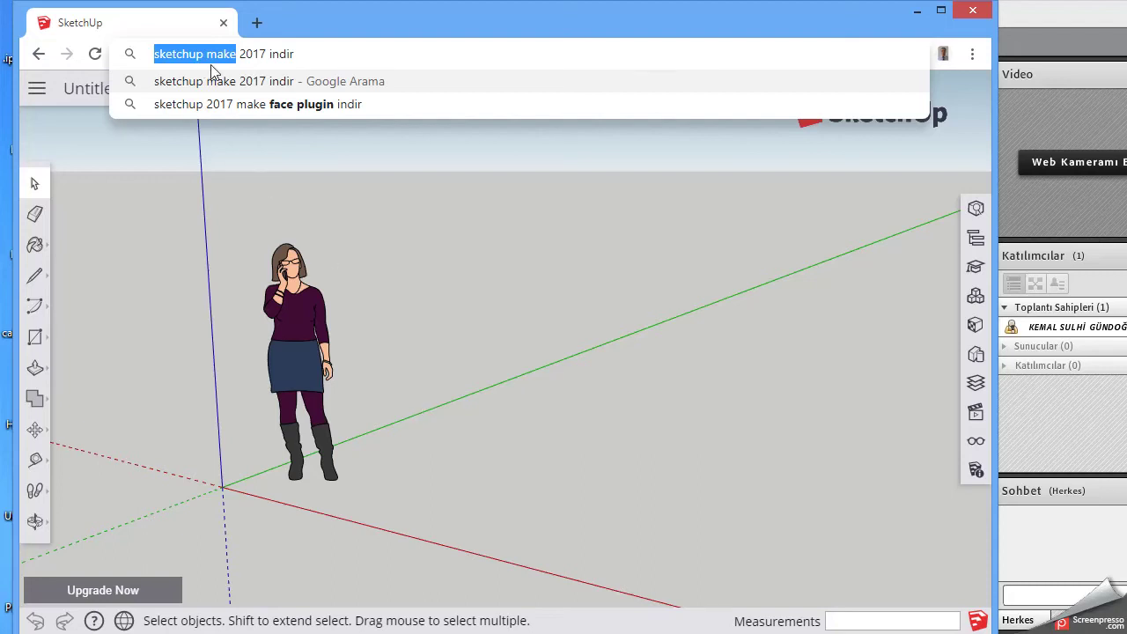
{"action": "left_click", "coordinate": [312, 53]}
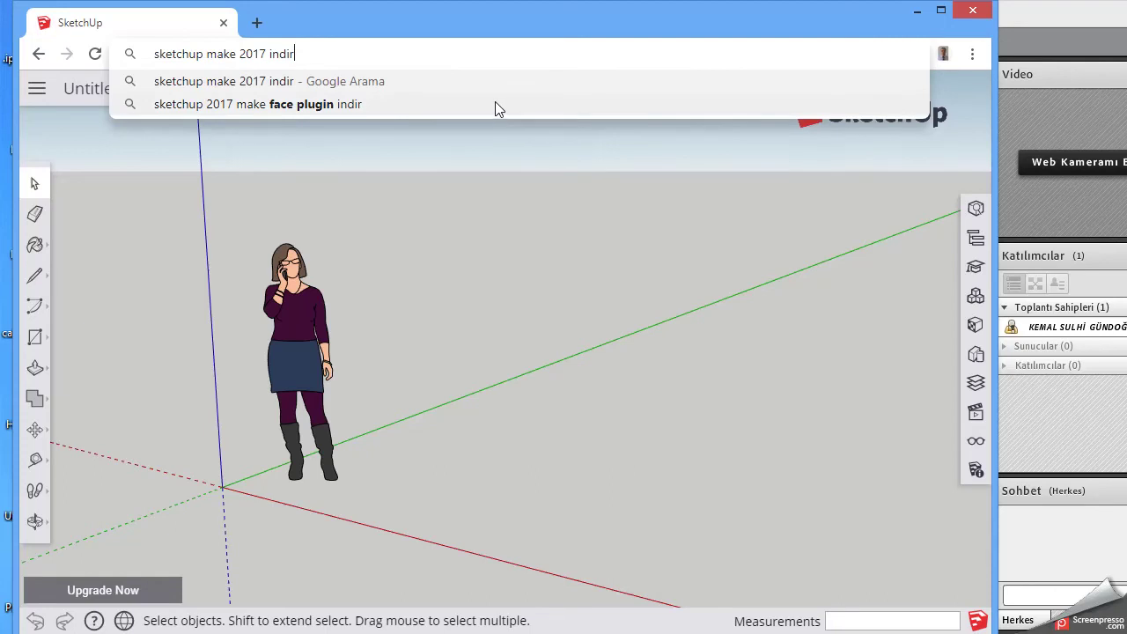
{"action": "key", "text": "Return"}
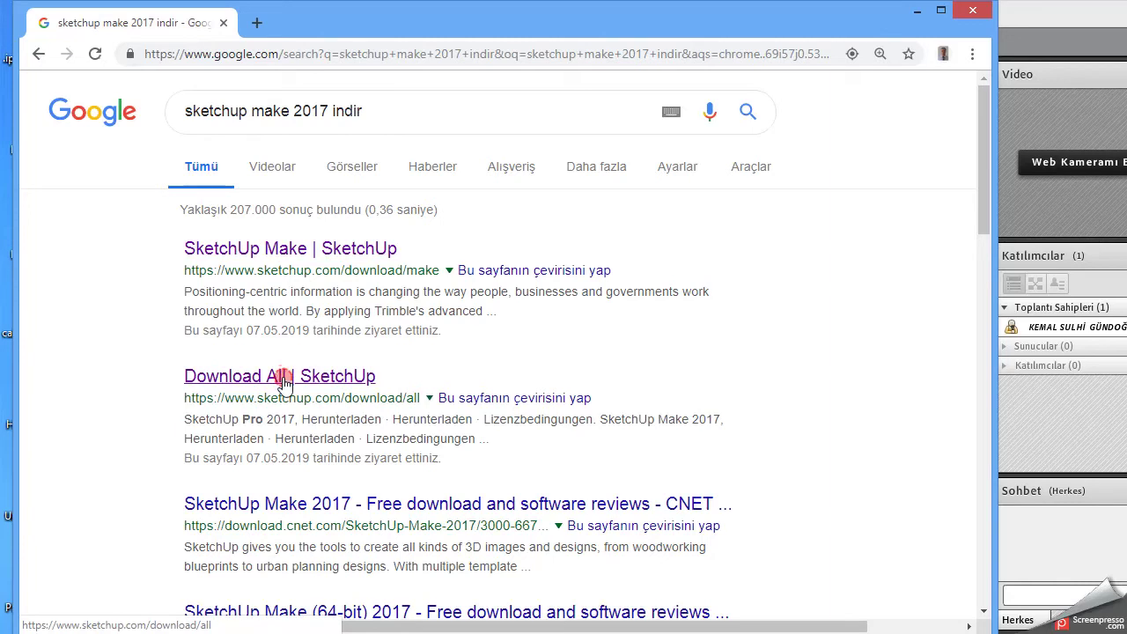
Open the Download All SketchUp result and locate the English table listing SketchUp Make 2017
{"action": "left_click", "coordinate": [284, 382]}
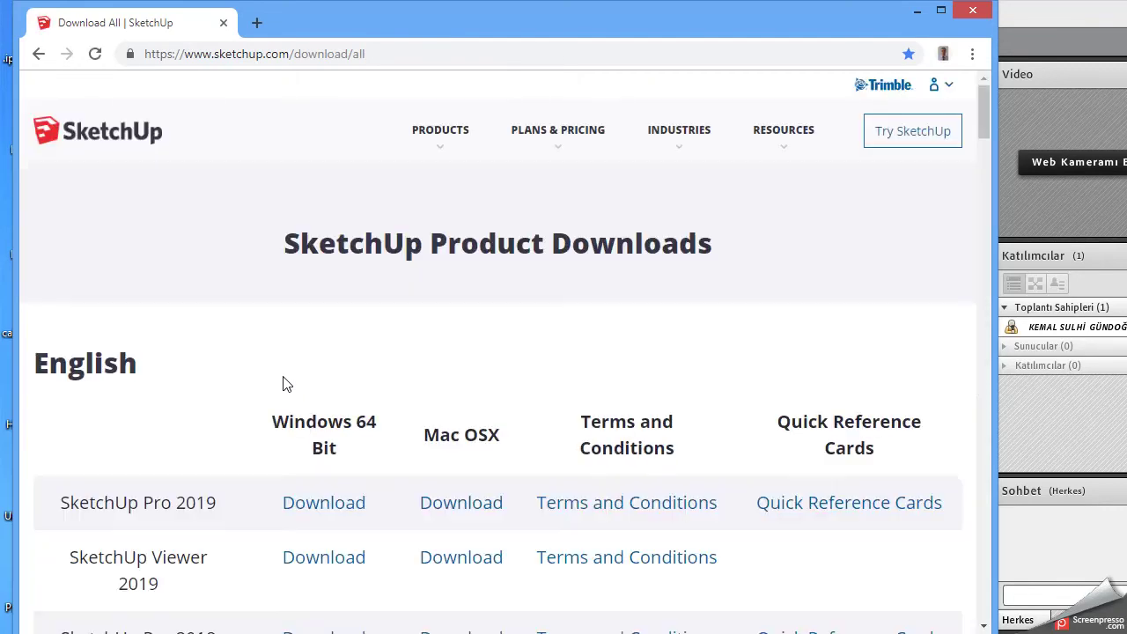
{"action": "scroll", "coordinate": [488, 390], "scroll_direction": "down", "scroll_amount": 2}
{"action": "scroll", "coordinate": [488, 391], "scroll_direction": "down", "scroll_amount": 2}
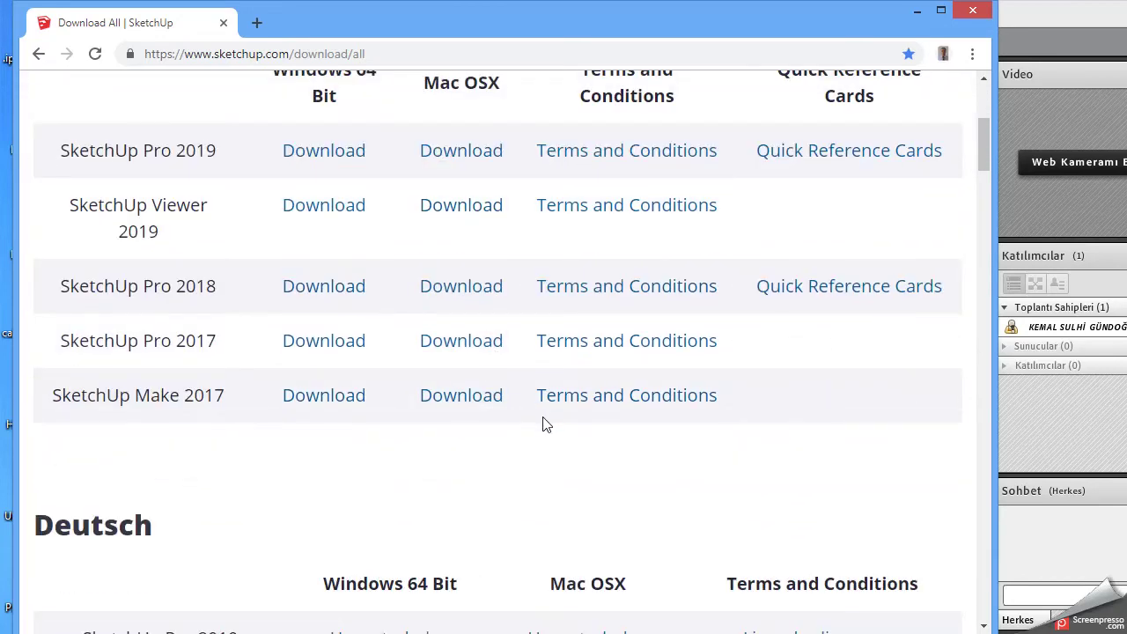
{"action": "scroll", "coordinate": [545, 424], "scroll_direction": "up", "scroll_amount": 1}
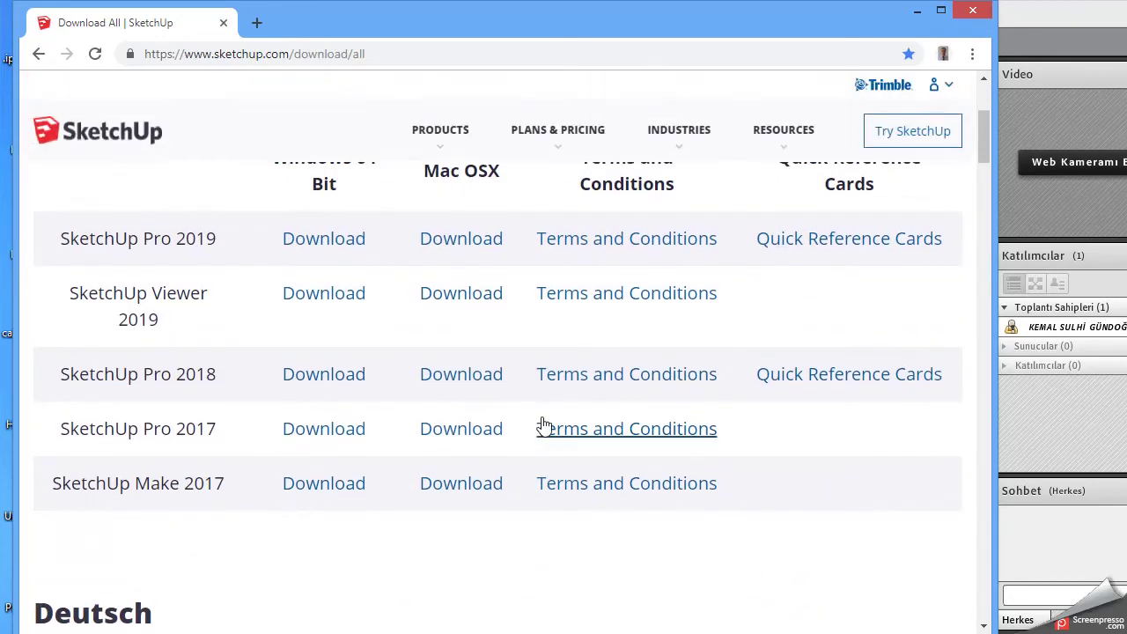
{"action": "scroll", "coordinate": [544, 424], "scroll_direction": "up", "scroll_amount": 1}
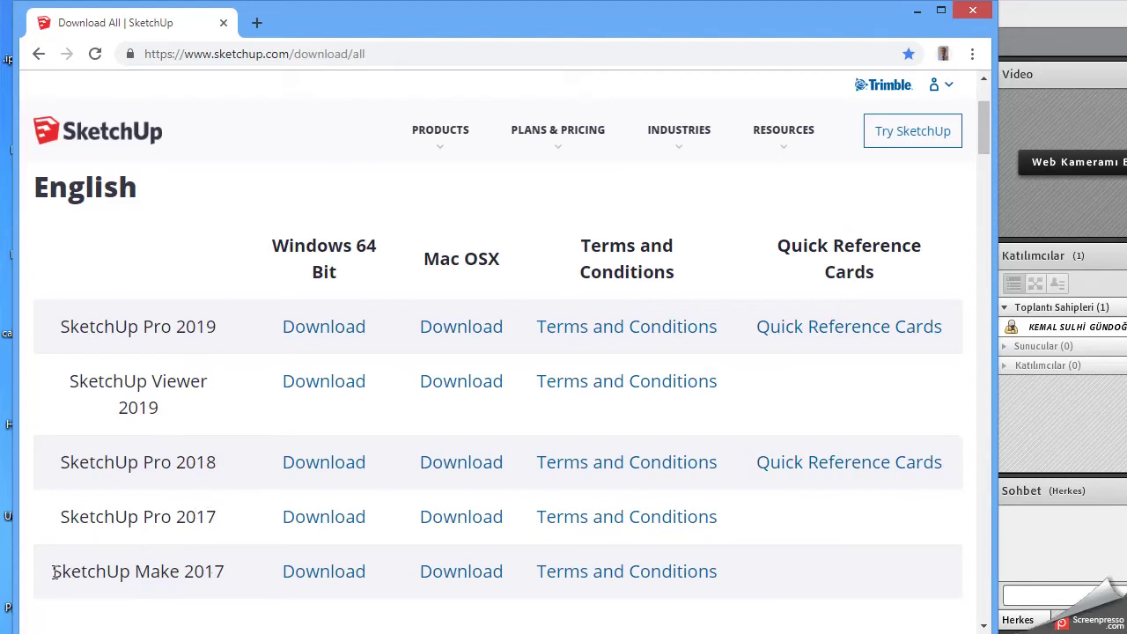
Highlight 'SketchUp Make 2017' and browse down through the other language download tables
{"action": "left_click_drag", "start_coordinate": [54, 572], "coordinate": [233, 579]}
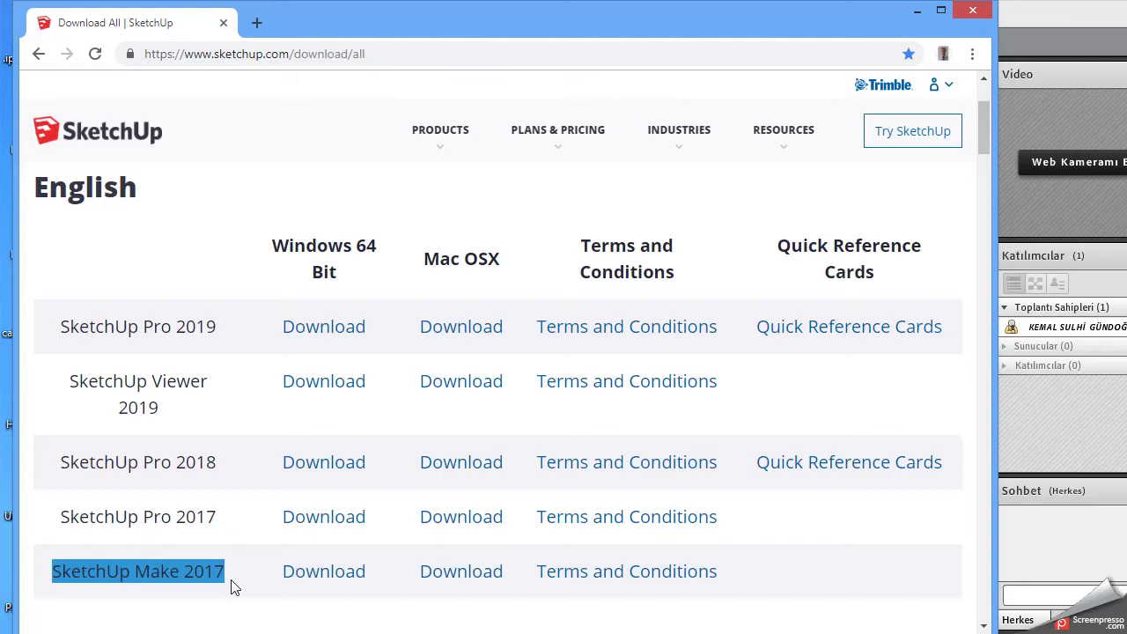
{"action": "scroll", "coordinate": [441, 397], "scroll_direction": "down", "scroll_amount": 2}
{"action": "scroll", "coordinate": [493, 329], "scroll_direction": "down", "scroll_amount": 2}
{"action": "scroll", "coordinate": [373, 341], "scroll_direction": "down", "scroll_amount": 2}
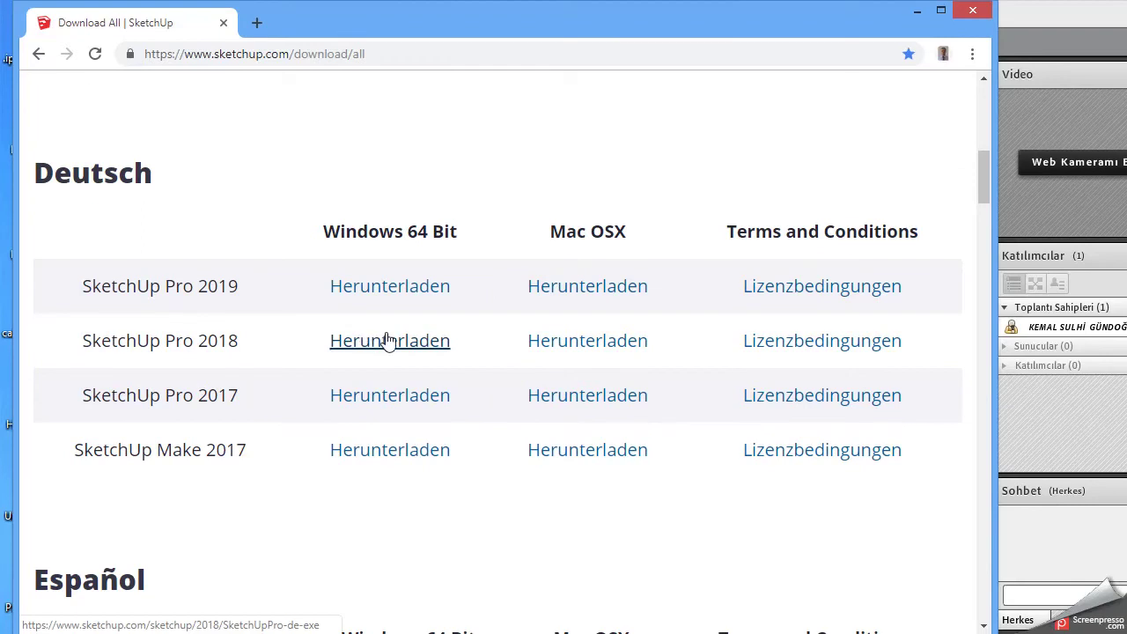
{"action": "scroll", "coordinate": [387, 344], "scroll_direction": "down", "scroll_amount": 3}
{"action": "scroll", "coordinate": [387, 346], "scroll_direction": "down", "scroll_amount": 7}
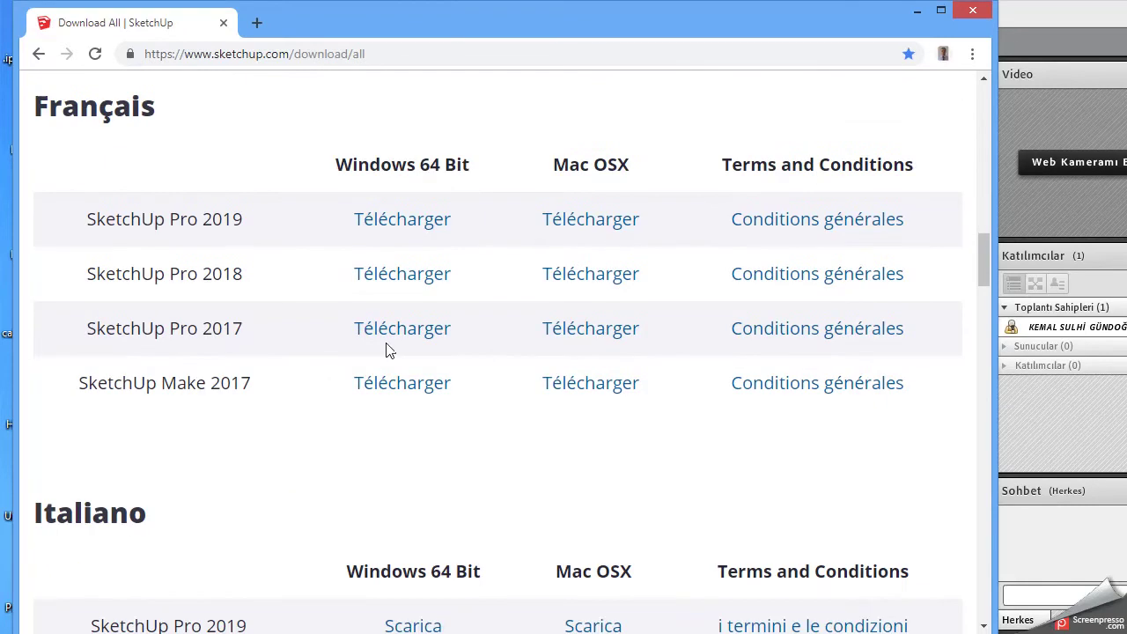
{"action": "scroll", "coordinate": [388, 350], "scroll_direction": "down", "scroll_amount": 3}
{"action": "scroll", "coordinate": [388, 349], "scroll_direction": "down", "scroll_amount": 4}
{"action": "scroll", "coordinate": [387, 350], "scroll_direction": "down", "scroll_amount": 4}
{"action": "scroll", "coordinate": [387, 349], "scroll_direction": "down", "scroll_amount": 4}
{"action": "scroll", "coordinate": [387, 350], "scroll_direction": "down", "scroll_amount": 1}
{"action": "scroll", "coordinate": [388, 350], "scroll_direction": "down", "scroll_amount": 4}
{"action": "scroll", "coordinate": [387, 350], "scroll_direction": "down", "scroll_amount": 5}
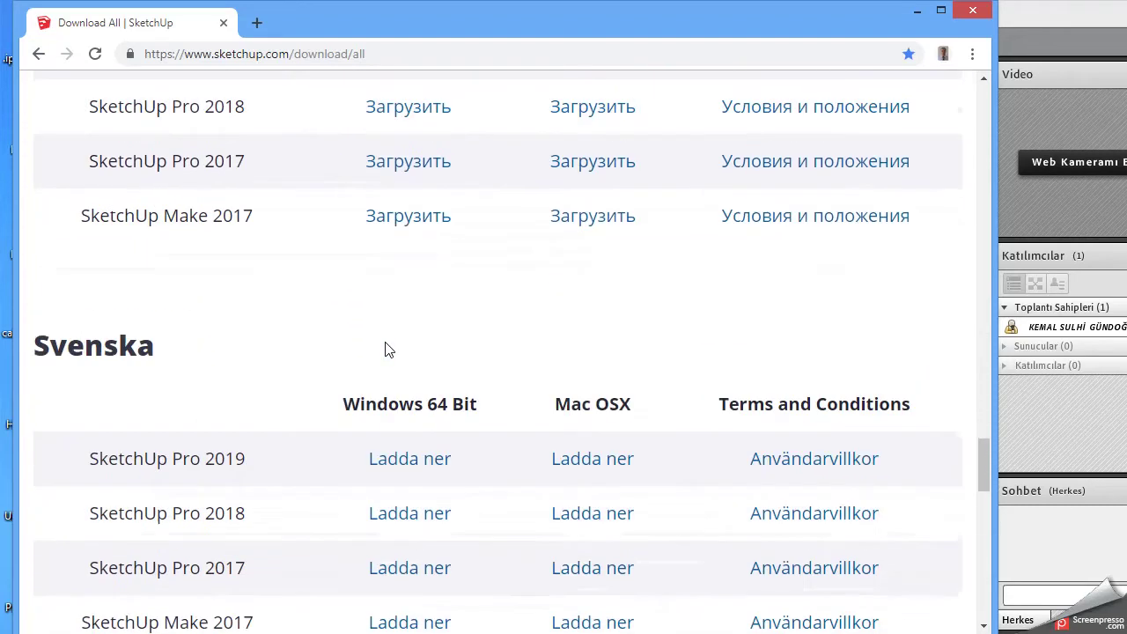
{"action": "scroll", "coordinate": [388, 350], "scroll_direction": "down", "scroll_amount": 2}
{"action": "scroll", "coordinate": [388, 348], "scroll_direction": "down", "scroll_amount": 1}
{"action": "scroll", "coordinate": [387, 346], "scroll_direction": "down", "scroll_amount": 4}
{"action": "scroll", "coordinate": [388, 344], "scroll_direction": "down", "scroll_amount": 3}
{"action": "scroll", "coordinate": [387, 346], "scroll_direction": "down", "scroll_amount": 3}
{"action": "scroll", "coordinate": [387, 347], "scroll_direction": "down", "scroll_amount": 3}
Return to the top of the download page and close the Chrome window
{"action": "key", "text": "Home"}
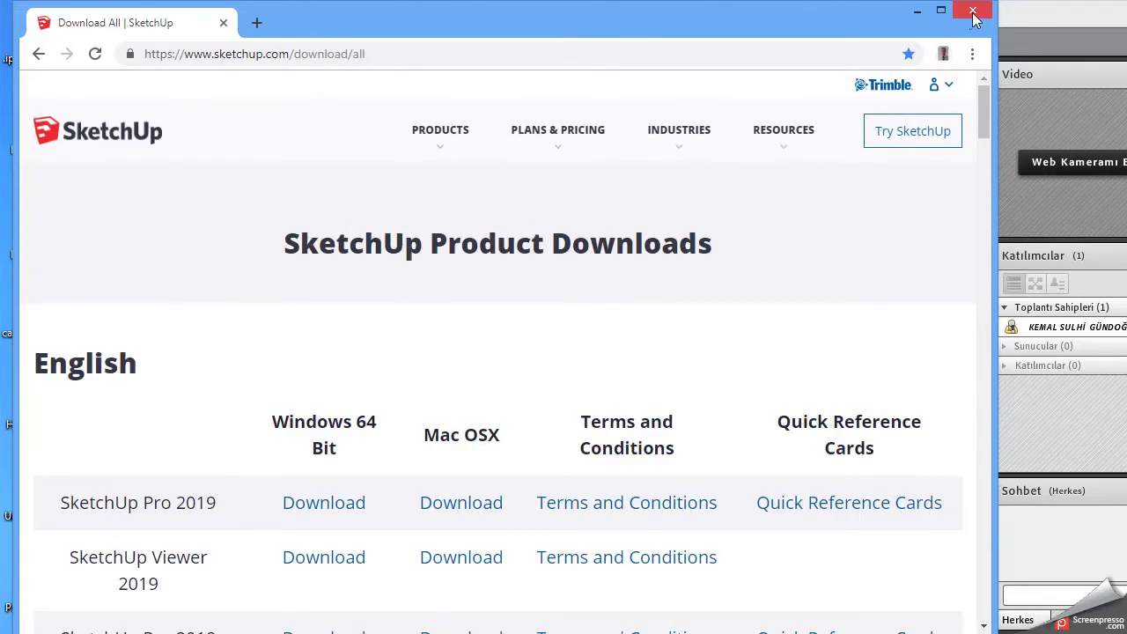
{"action": "left_click", "coordinate": [973, 12]}
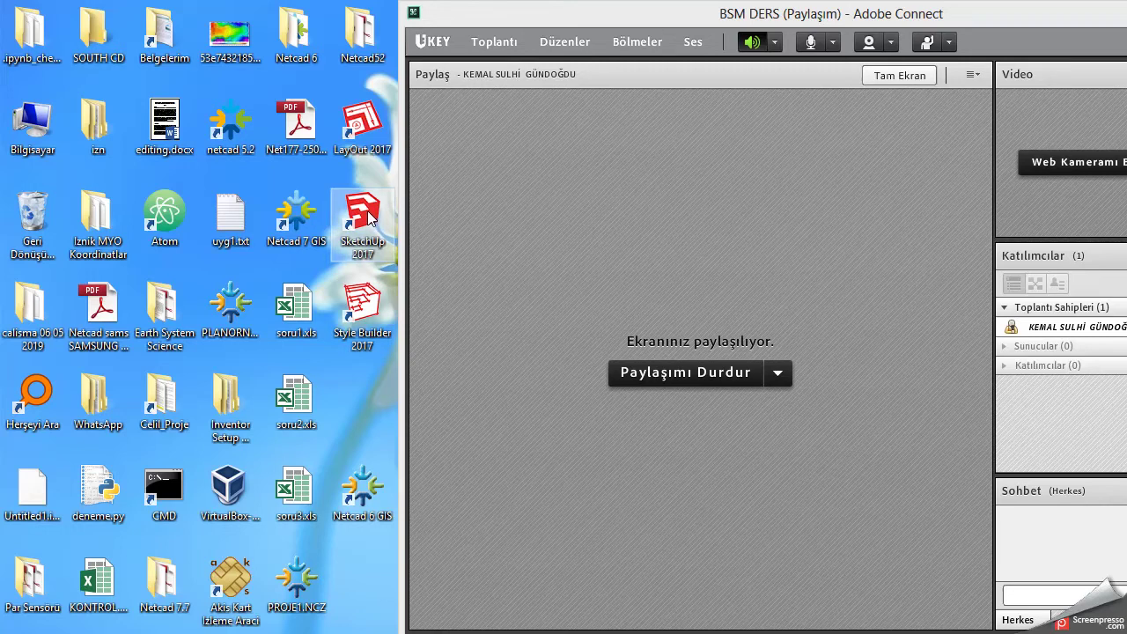
Launch SketchUp 2017 from its desktop shortcut and choose Try SketchUp on the welcome screen
{"action": "double_click", "coordinate": [370, 217]}
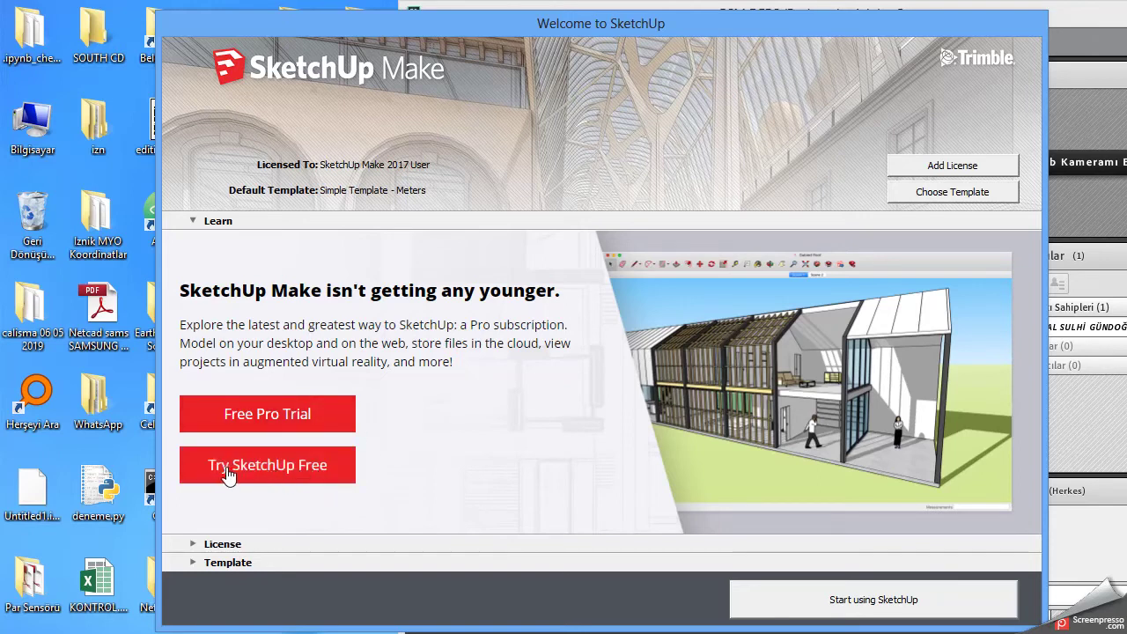
{"action": "left_click", "coordinate": [313, 481]}
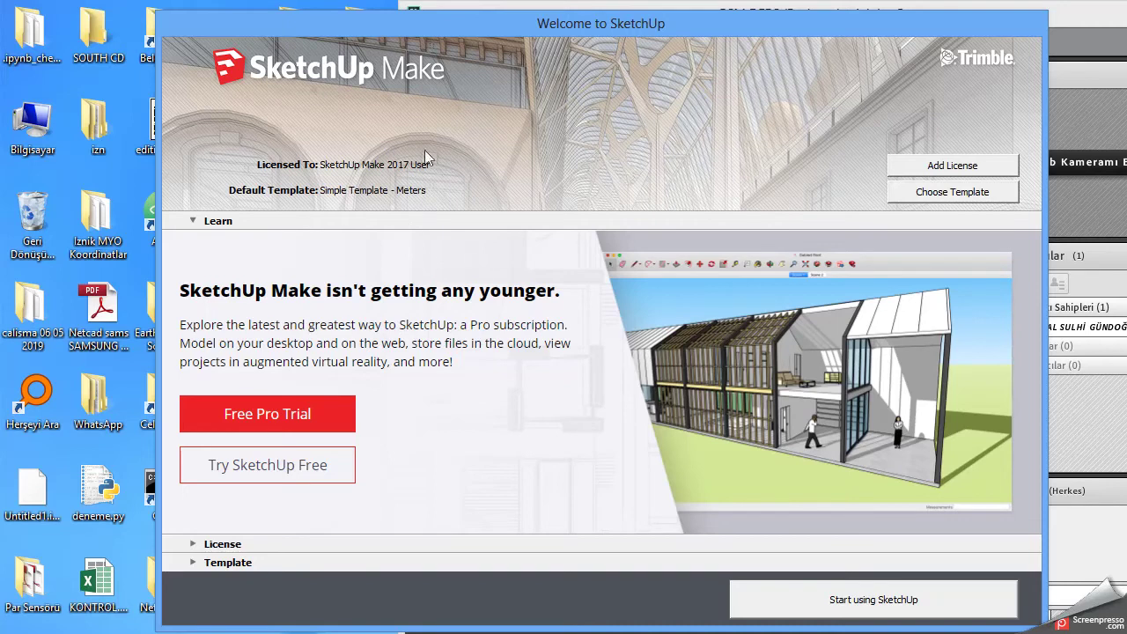
Expand the Template list and scroll down to Urban Planning and Landscape Architecture templates
{"action": "left_click", "coordinate": [197, 566]}
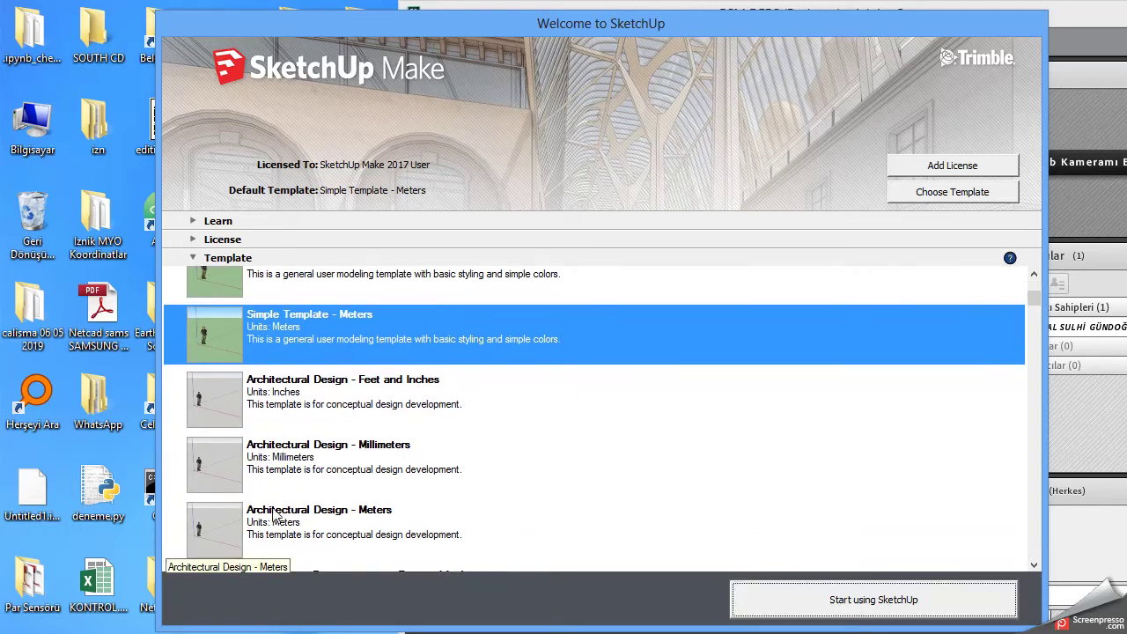
{"action": "scroll", "coordinate": [229, 524], "scroll_direction": "down", "scroll_amount": 1}
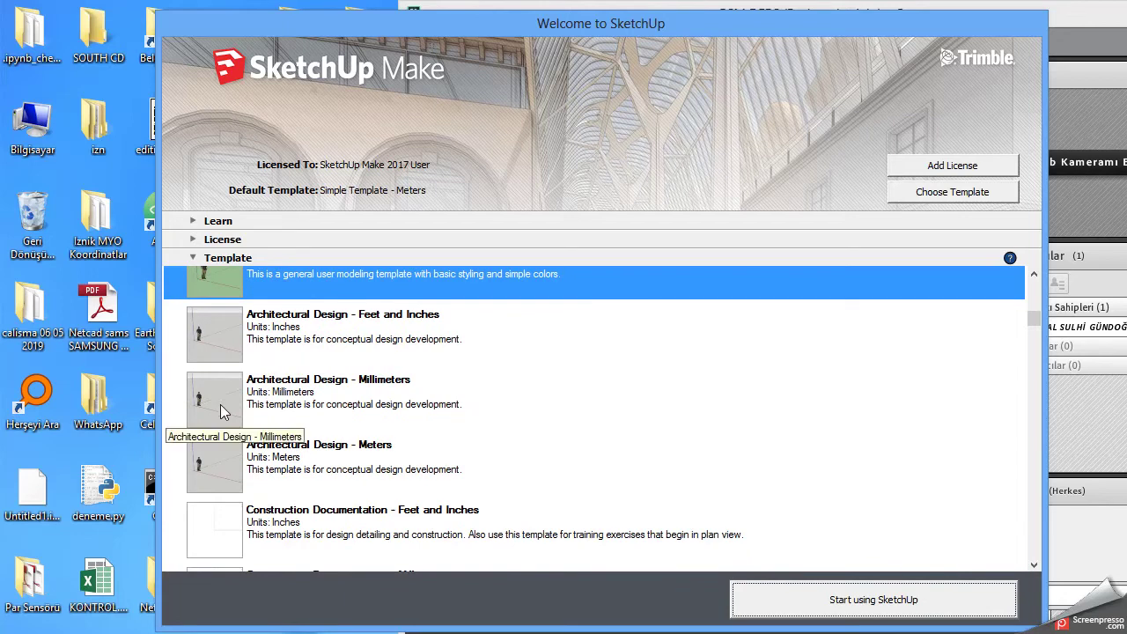
{"action": "scroll", "coordinate": [441, 421], "scroll_direction": "down", "scroll_amount": 1}
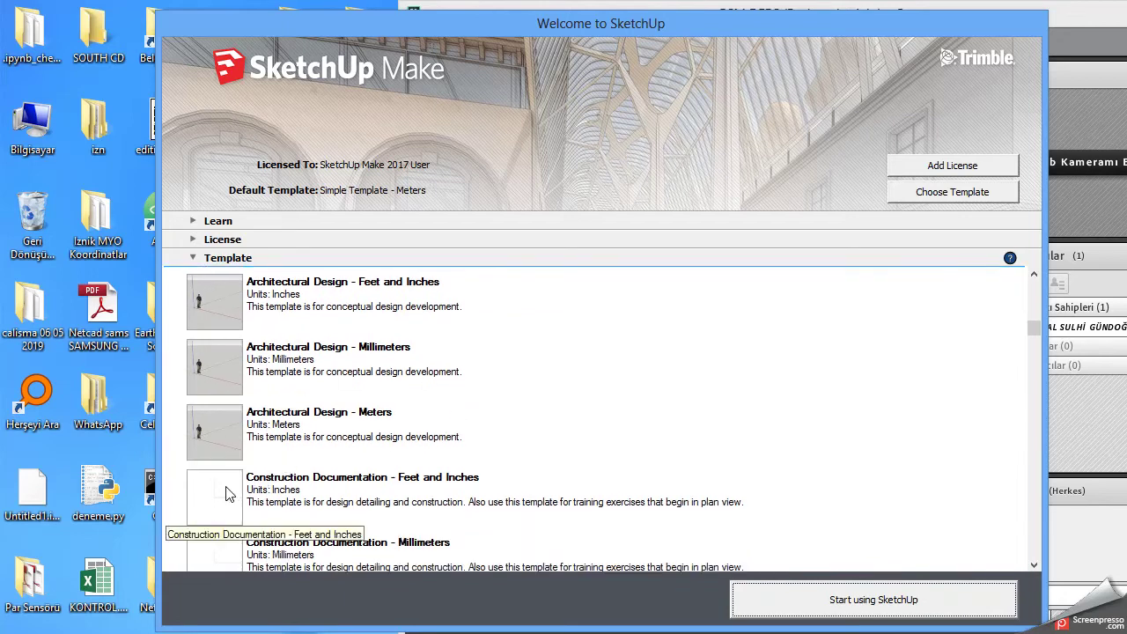
{"action": "scroll", "coordinate": [230, 493], "scroll_direction": "down", "scroll_amount": 1}
{"action": "scroll", "coordinate": [222, 490], "scroll_direction": "down", "scroll_amount": 1}
{"action": "scroll", "coordinate": [221, 480], "scroll_direction": "down", "scroll_amount": 2}
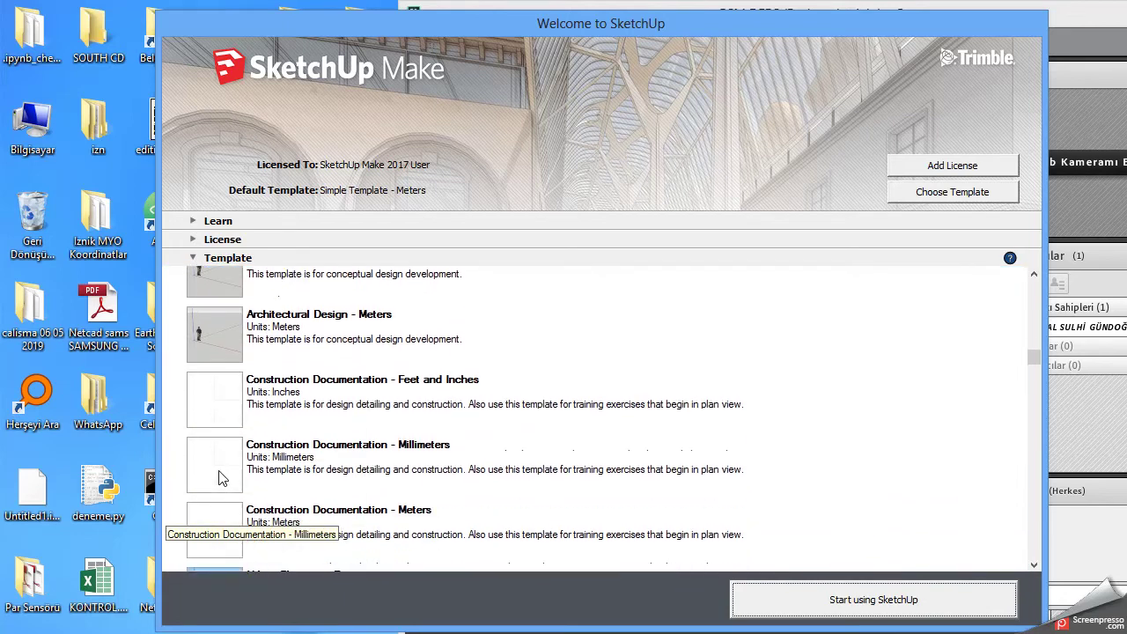
{"action": "scroll", "coordinate": [215, 436], "scroll_direction": "down", "scroll_amount": 3}
{"action": "scroll", "coordinate": [211, 413], "scroll_direction": "down", "scroll_amount": 1}
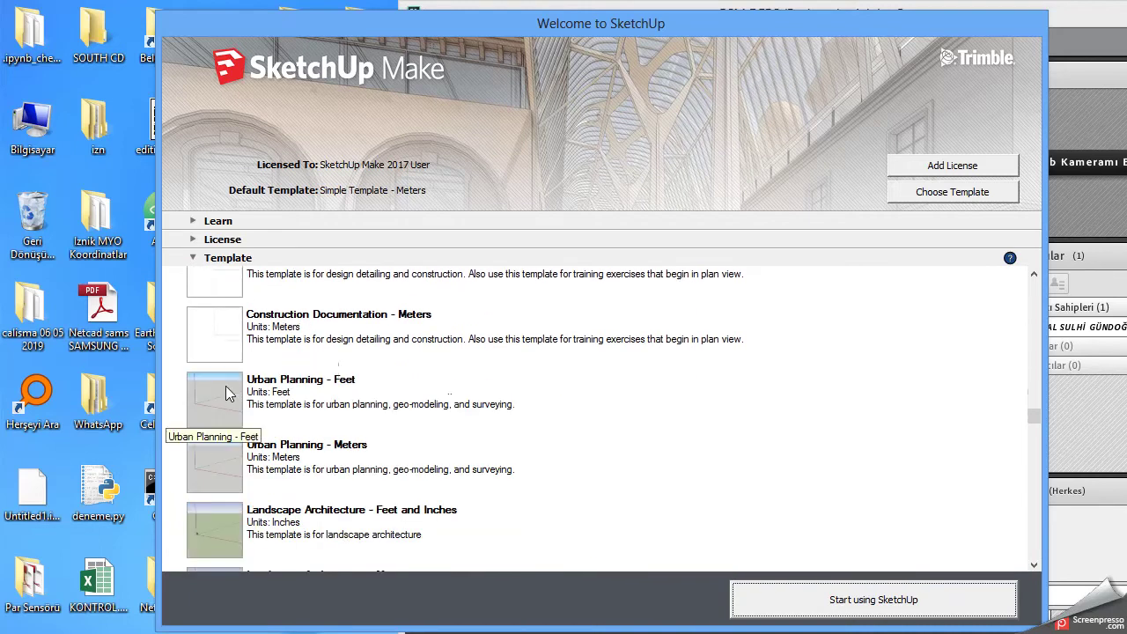
{"action": "scroll", "coordinate": [219, 370], "scroll_direction": "down", "scroll_amount": 2}
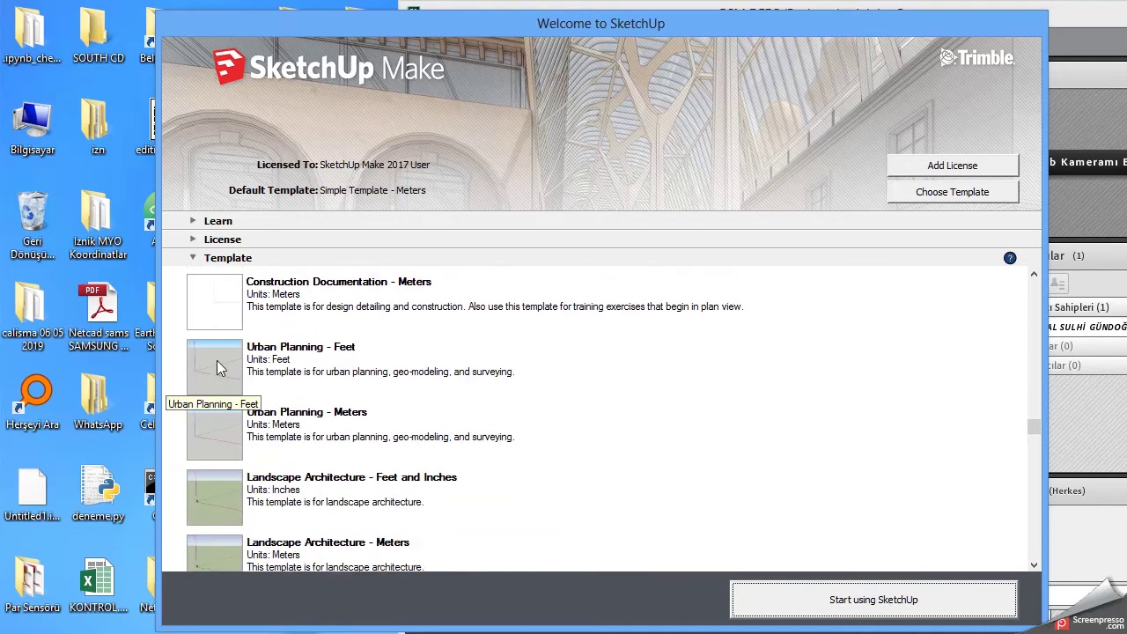
{"action": "scroll", "coordinate": [218, 361], "scroll_direction": "down", "scroll_amount": 1}
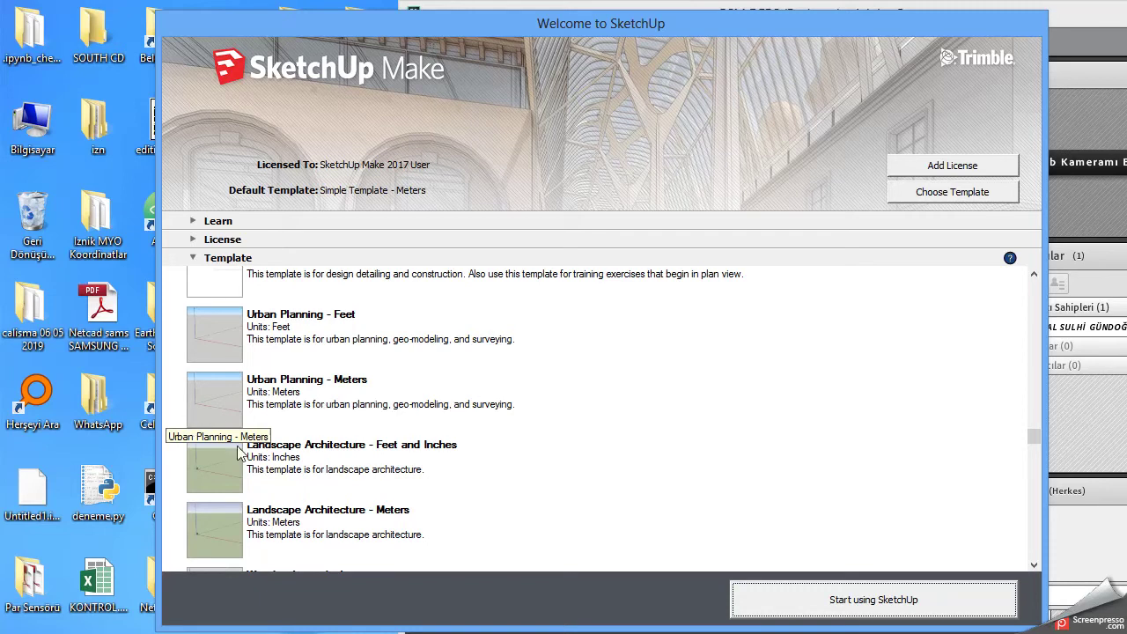
Scroll down through the content on screen, ending on the Uludağ University homepage in Chrome
{"action": "scroll", "coordinate": [233, 423], "scroll_direction": "down", "scroll_amount": 1}
{"action": "scroll", "coordinate": [220, 406], "scroll_direction": "down", "scroll_amount": 1}
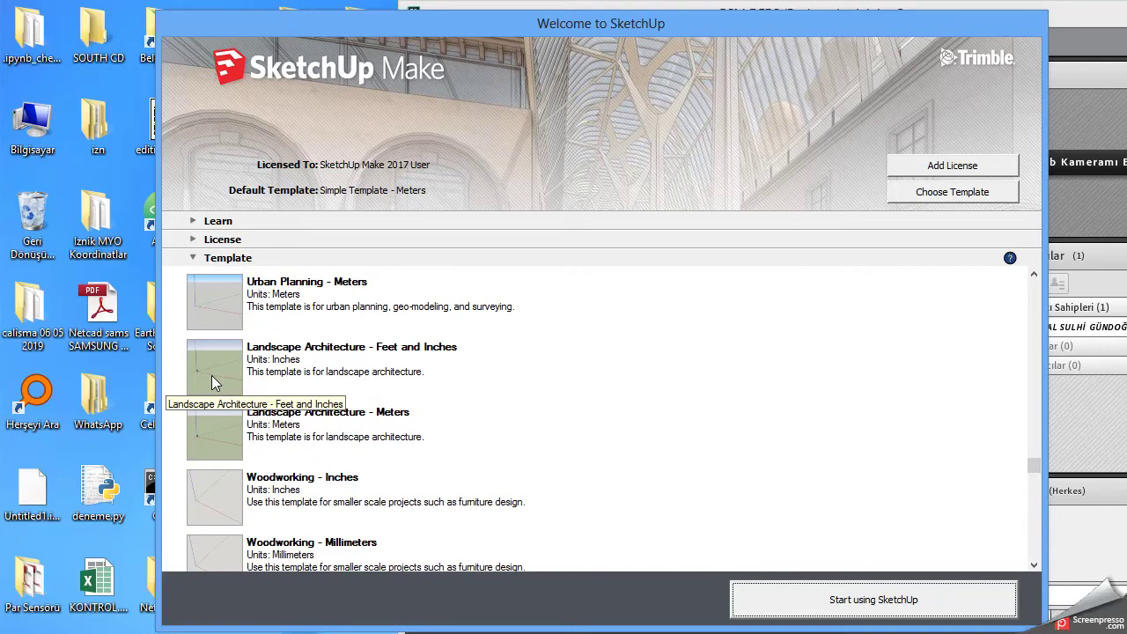
{"action": "scroll", "coordinate": [211, 376], "scroll_direction": "down", "scroll_amount": 1}
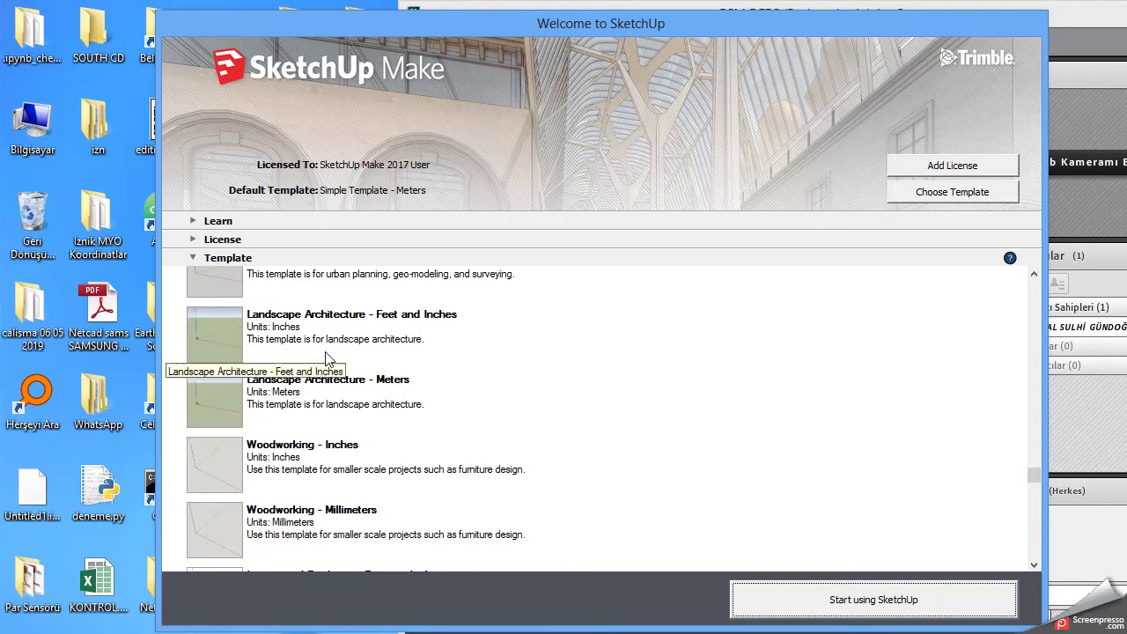
{"action": "scroll", "coordinate": [212, 383], "scroll_direction": "down", "scroll_amount": 1}
{"action": "scroll", "coordinate": [229, 381], "scroll_direction": "down", "scroll_amount": 1}
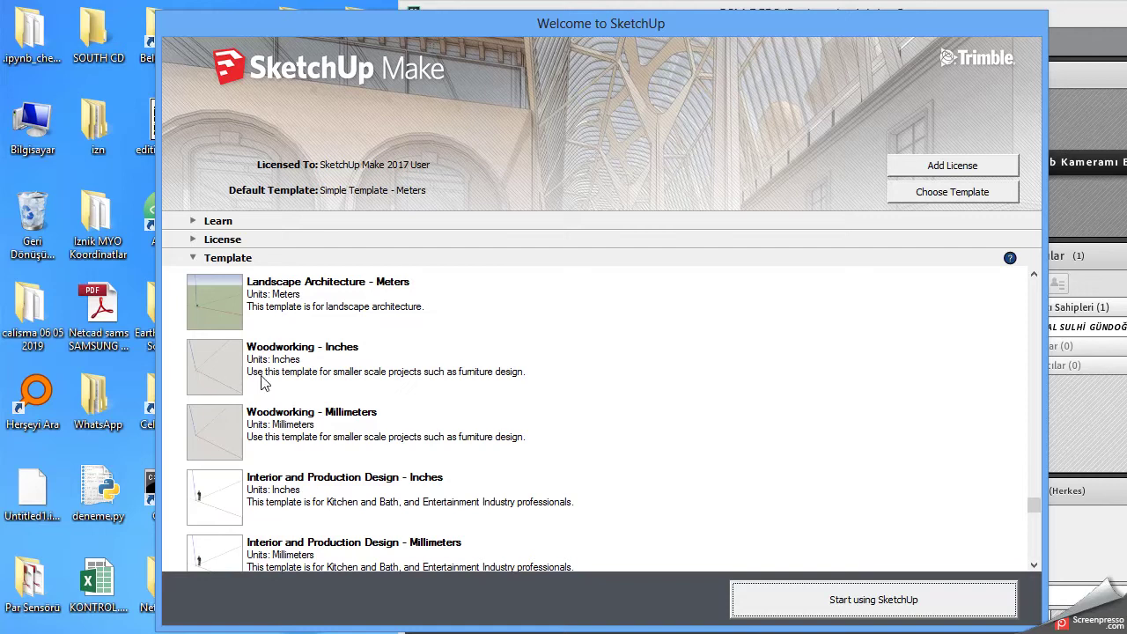
{"action": "scroll", "coordinate": [328, 403], "scroll_direction": "down", "scroll_amount": 2}
{"action": "scroll", "coordinate": [331, 408], "scroll_direction": "down", "scroll_amount": 1}
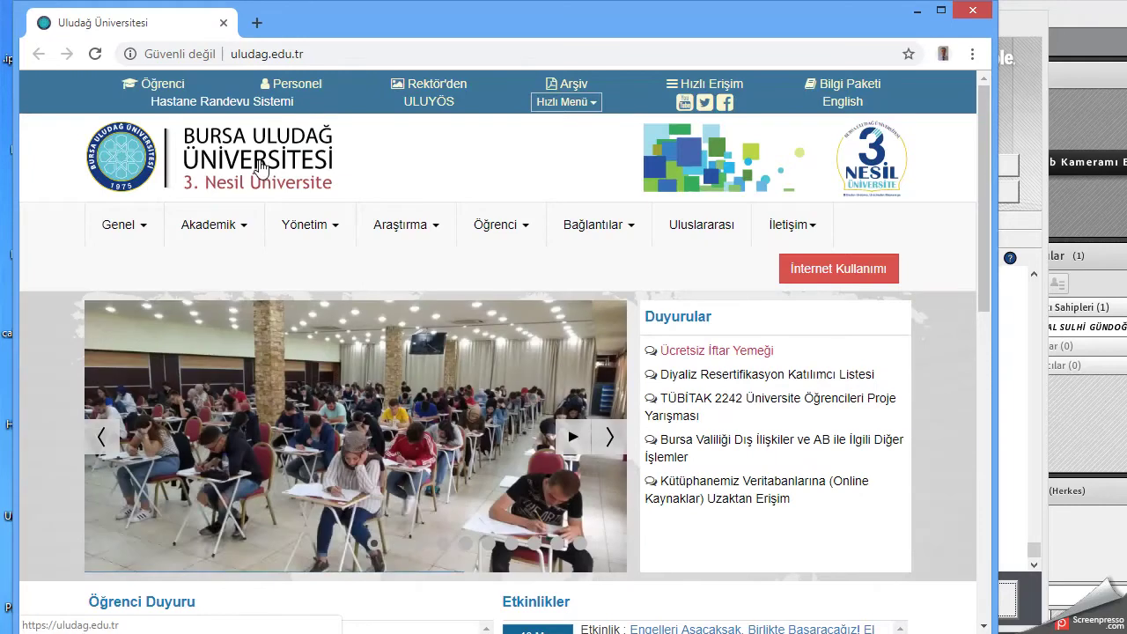
Go to sketchup.com and open the Architecture page from the INDUSTRIES menu
{"action": "left_click", "coordinate": [321, 53]}
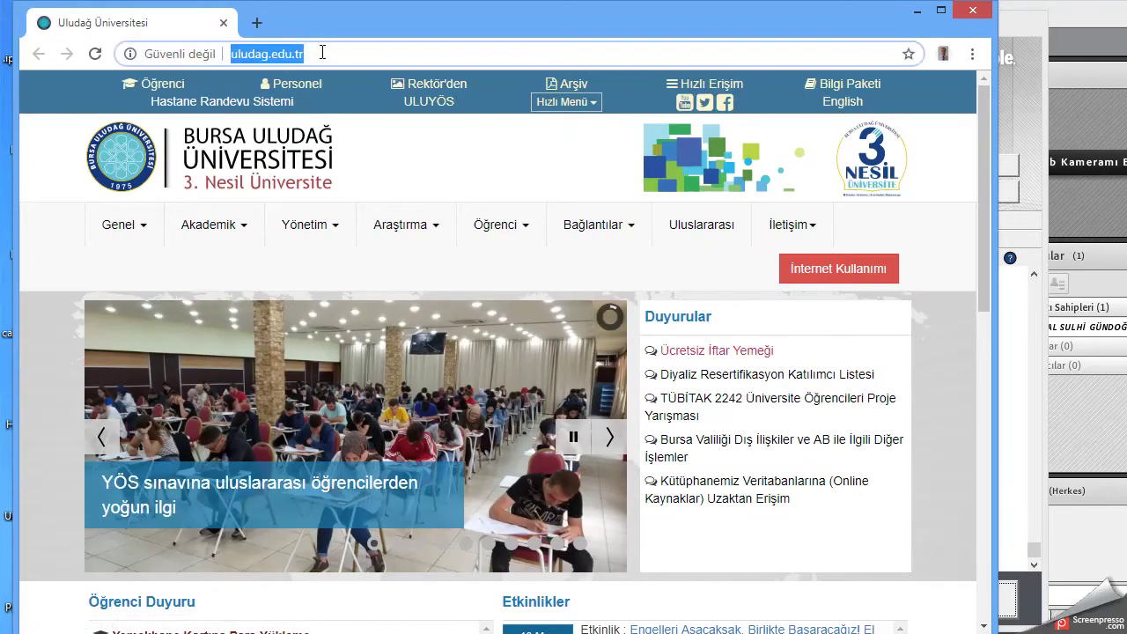
{"action": "type", "text": "sketc"}
{"action": "key", "text": "Return"}
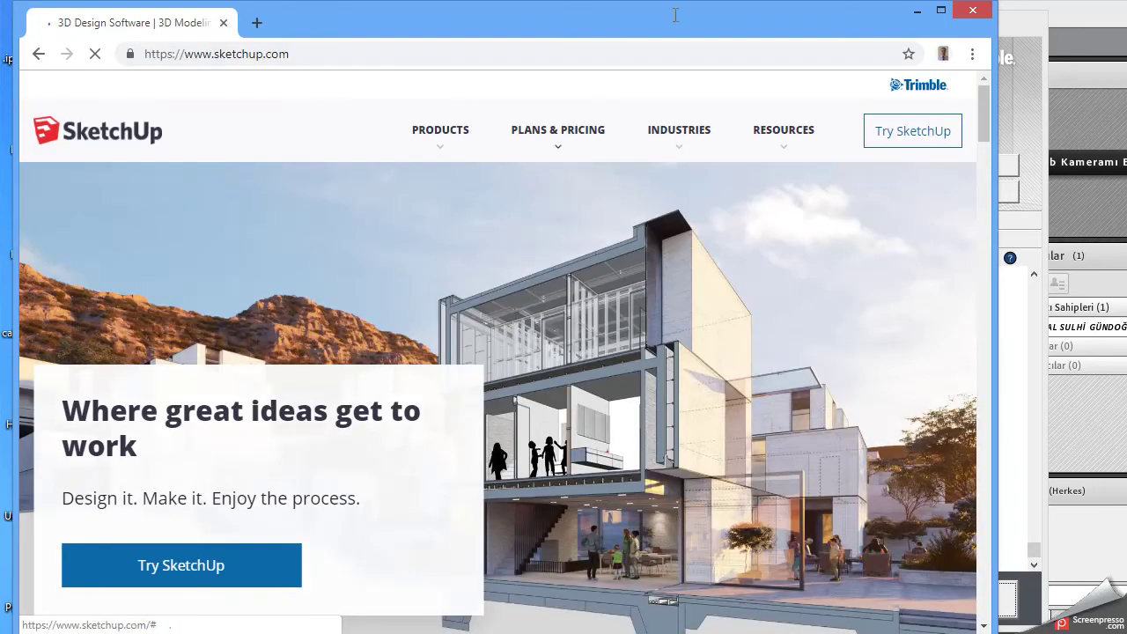
{"action": "left_click", "coordinate": [680, 150]}
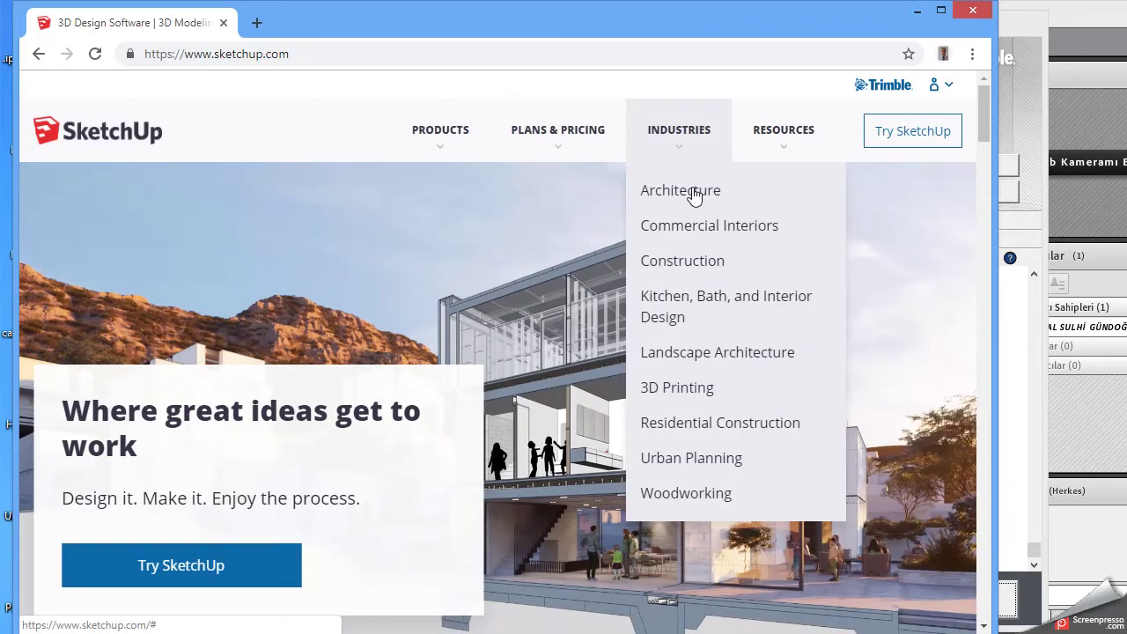
{"action": "left_click", "coordinate": [694, 194]}
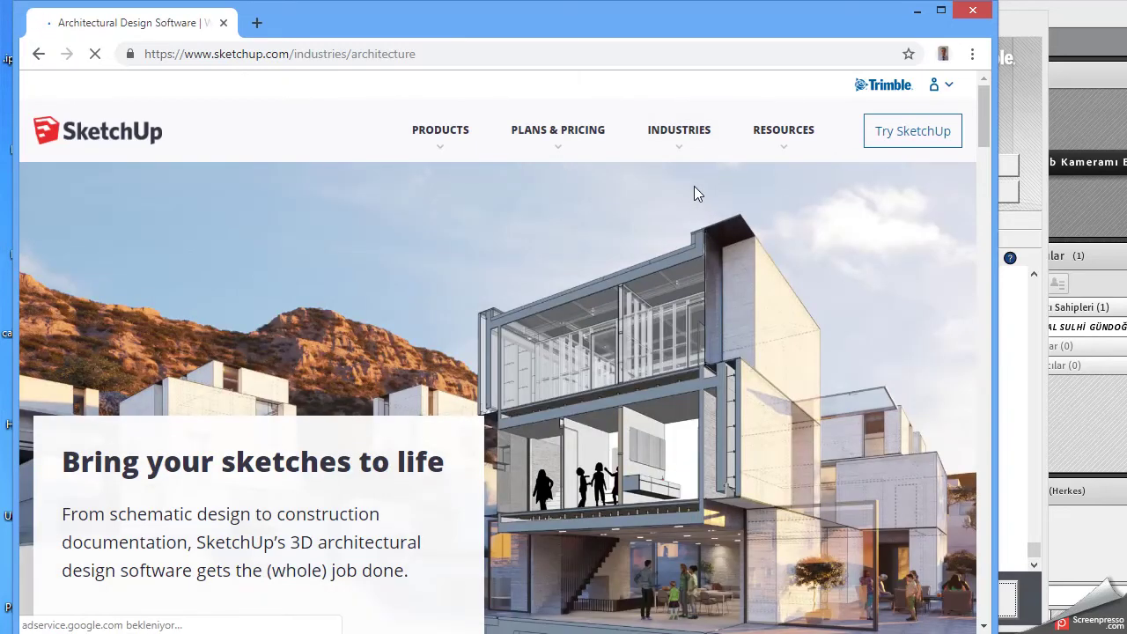
Read the Architecture page from Visualize in no time down to Present to impress, then scroll back up
{"action": "scroll", "coordinate": [775, 410], "scroll_direction": "down", "scroll_amount": 2}
{"action": "scroll", "coordinate": [775, 411], "scroll_direction": "down", "scroll_amount": 1}
{"action": "scroll", "coordinate": [774, 412], "scroll_direction": "down", "scroll_amount": 3}
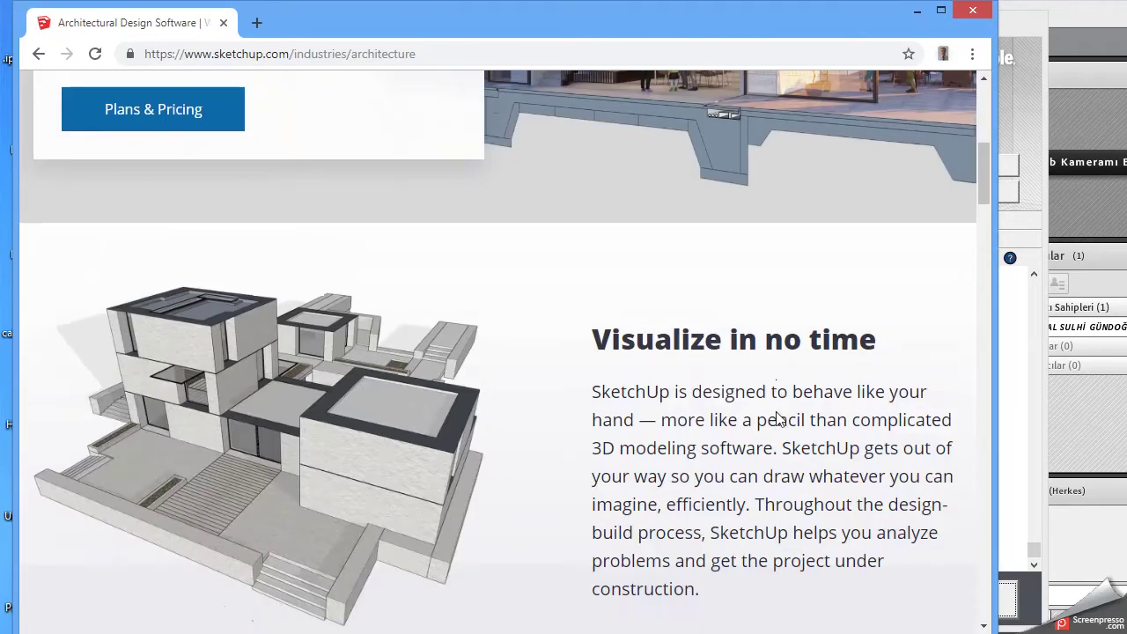
{"action": "scroll", "coordinate": [777, 414], "scroll_direction": "down", "scroll_amount": 1}
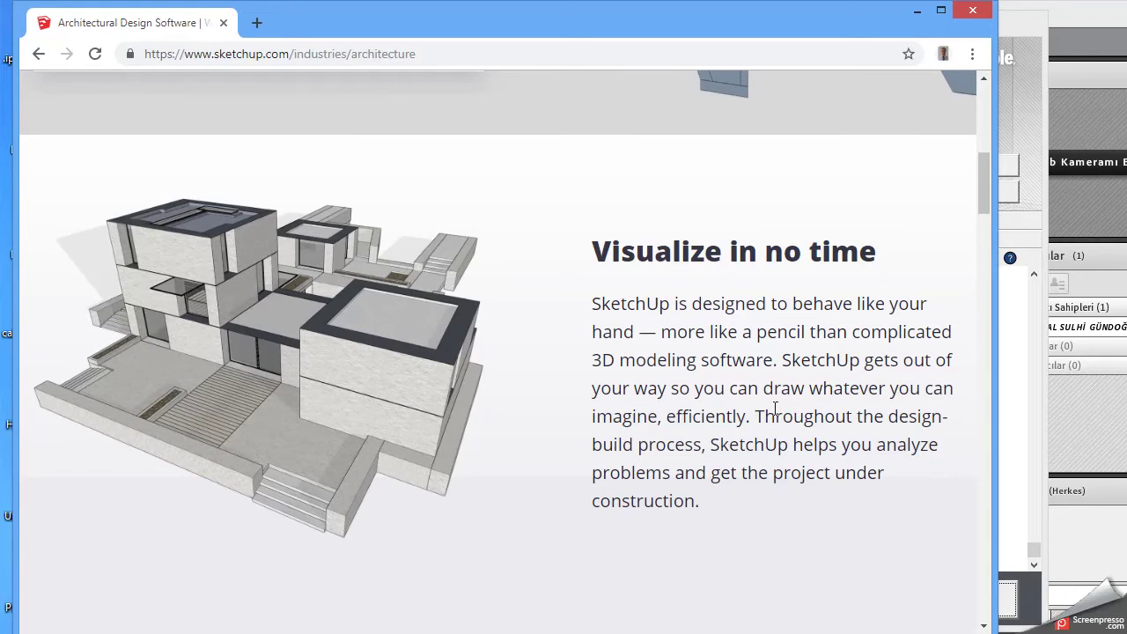
{"action": "scroll", "coordinate": [799, 408], "scroll_direction": "down", "scroll_amount": 1}
{"action": "scroll", "coordinate": [800, 408], "scroll_direction": "down", "scroll_amount": 3}
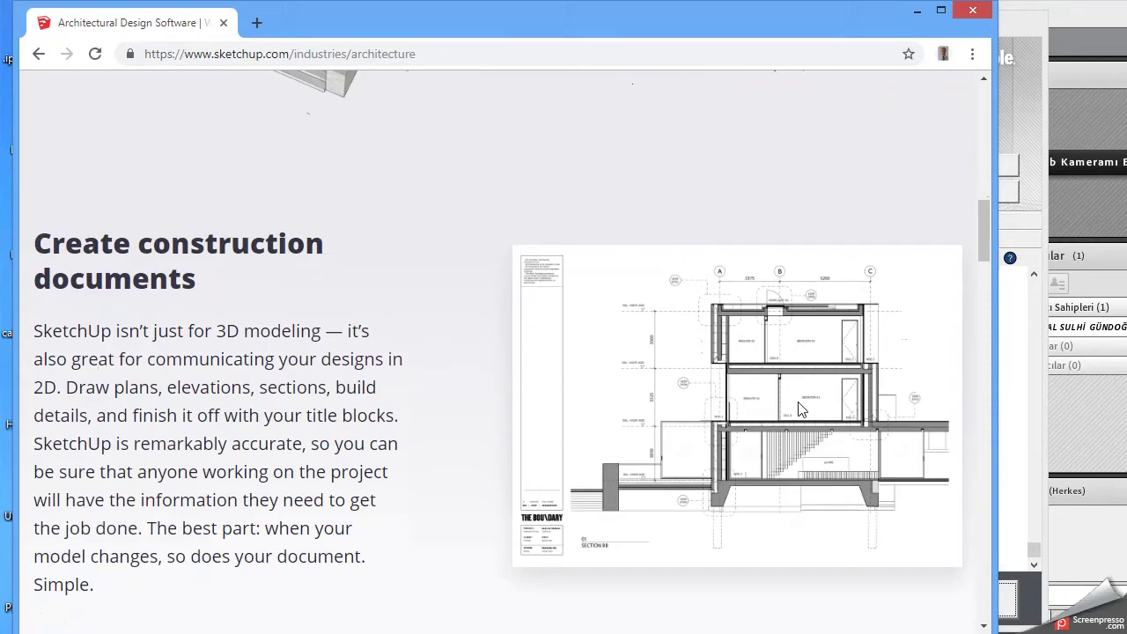
{"action": "scroll", "coordinate": [800, 408], "scroll_direction": "down", "scroll_amount": 1}
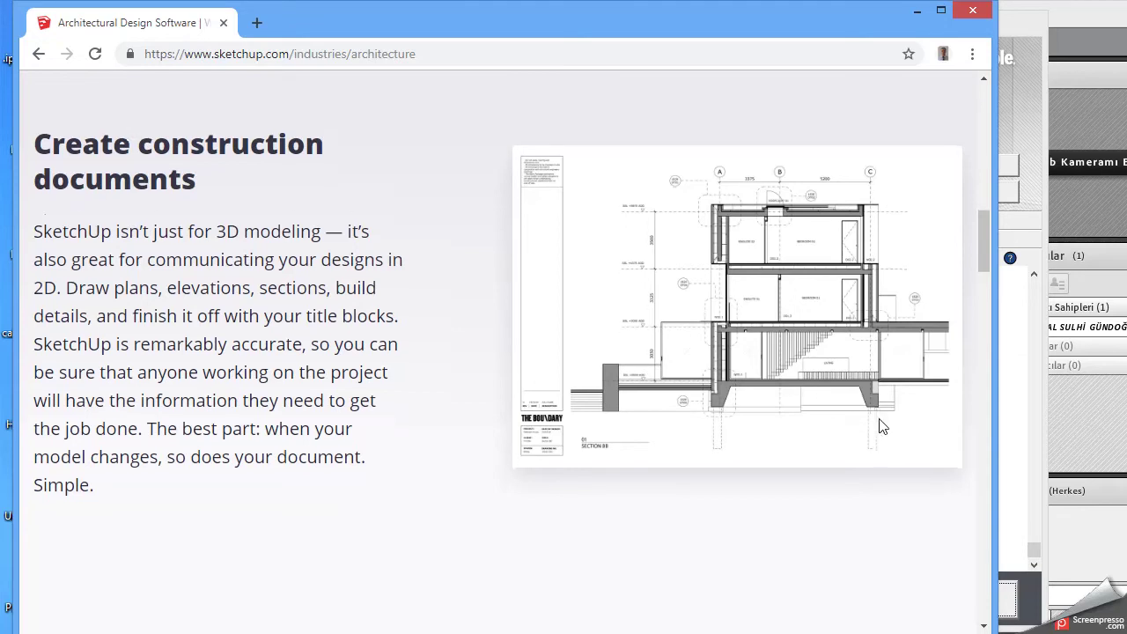
{"action": "scroll", "coordinate": [881, 423], "scroll_direction": "down", "scroll_amount": 4}
{"action": "scroll", "coordinate": [880, 425], "scroll_direction": "down", "scroll_amount": 3}
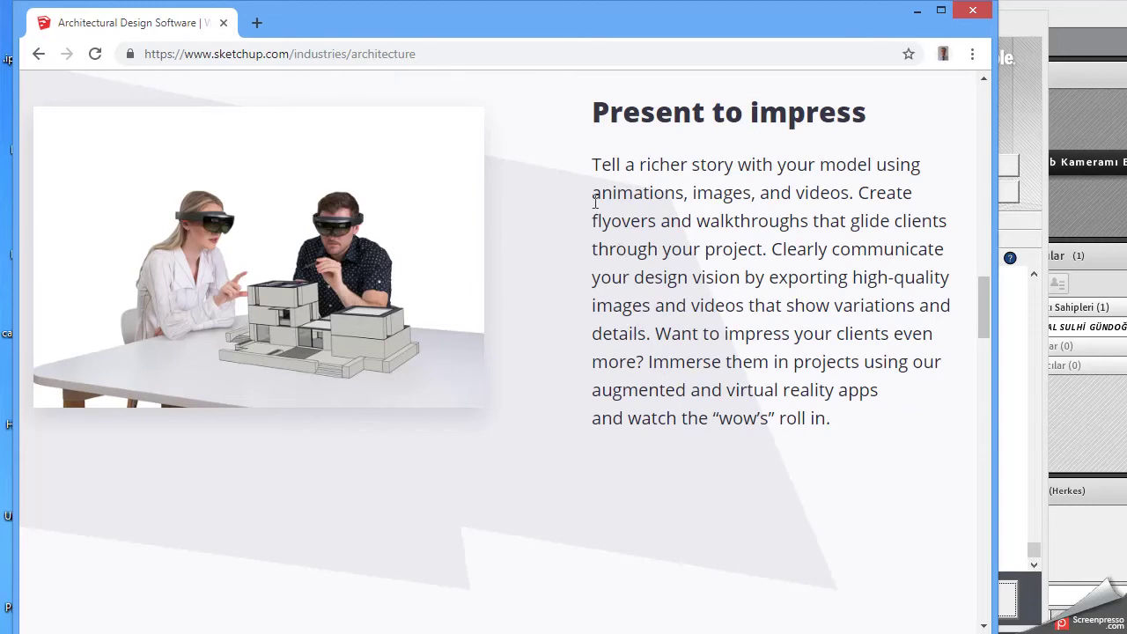
{"action": "scroll", "coordinate": [664, 329], "scroll_direction": "up", "scroll_amount": 1}
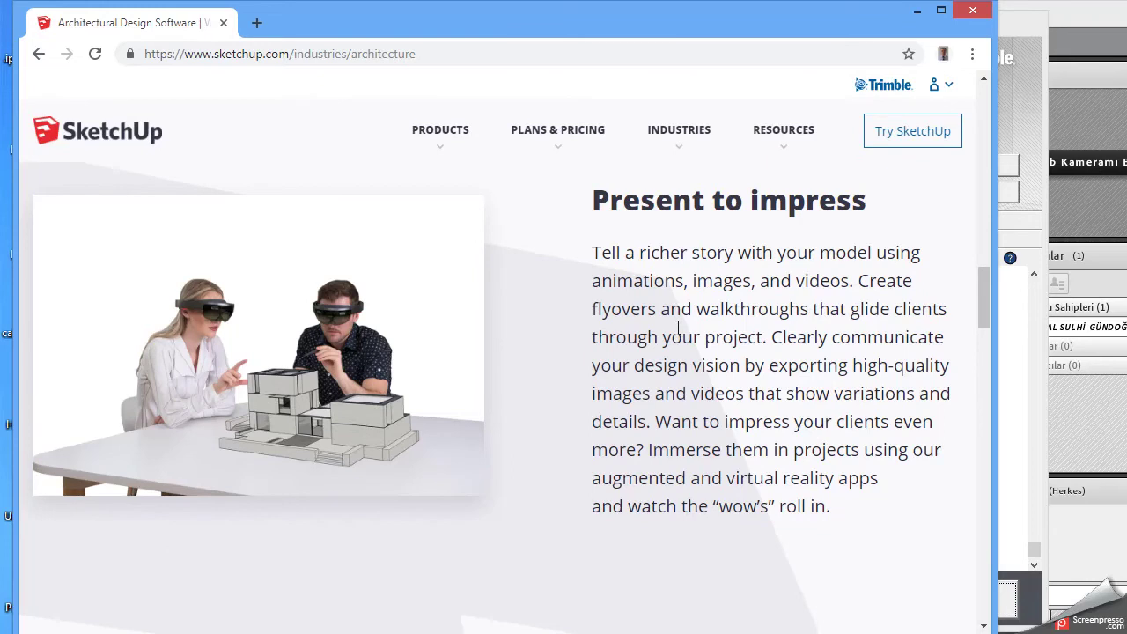
{"action": "scroll", "coordinate": [676, 326], "scroll_direction": "up", "scroll_amount": 7}
{"action": "scroll", "coordinate": [675, 329], "scroll_direction": "up", "scroll_amount": 4}
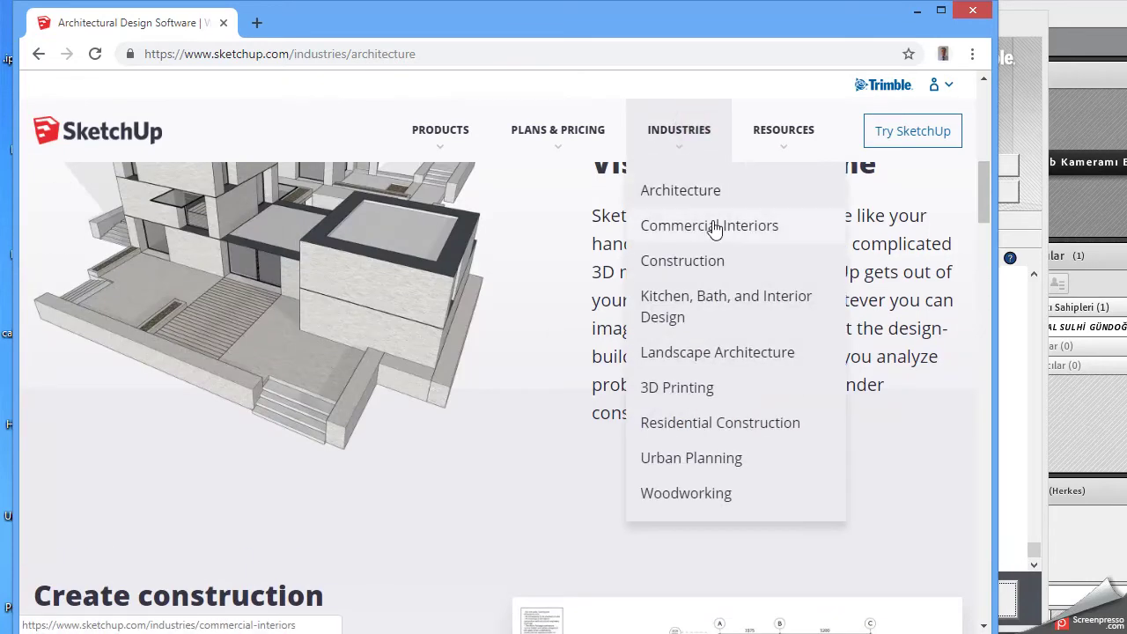
Open the Commercial Interiors page, read down to Produce stunning renderings, then scroll back up
{"action": "mouse_move", "coordinate": [679, 130]}
{"action": "left_click", "coordinate": [712, 220]}
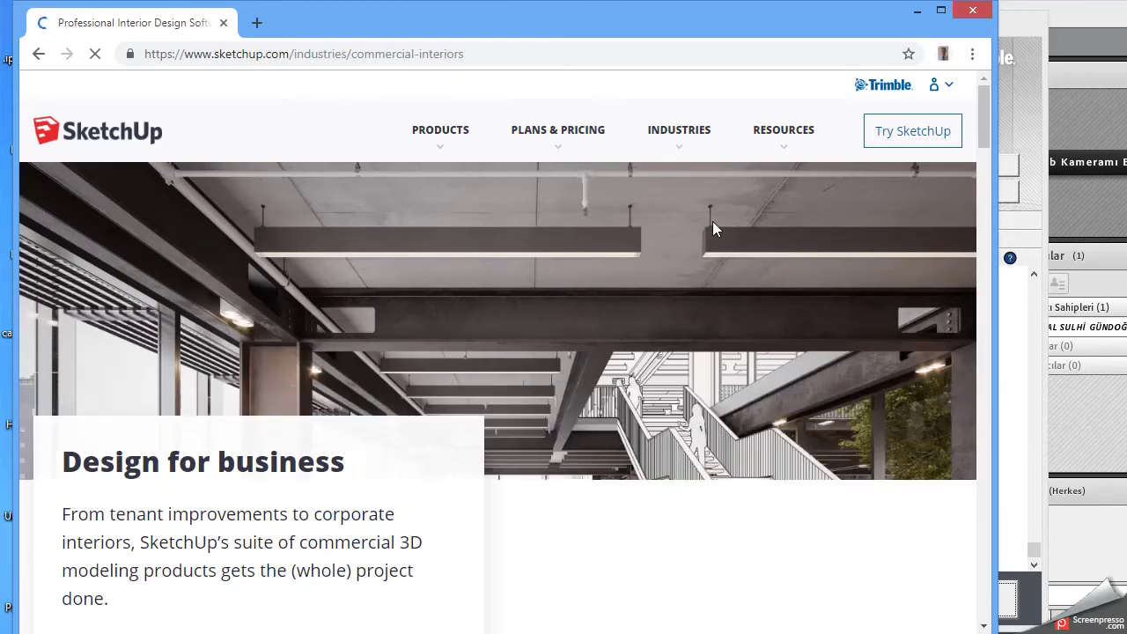
{"action": "scroll", "coordinate": [788, 385], "scroll_direction": "down", "scroll_amount": 2}
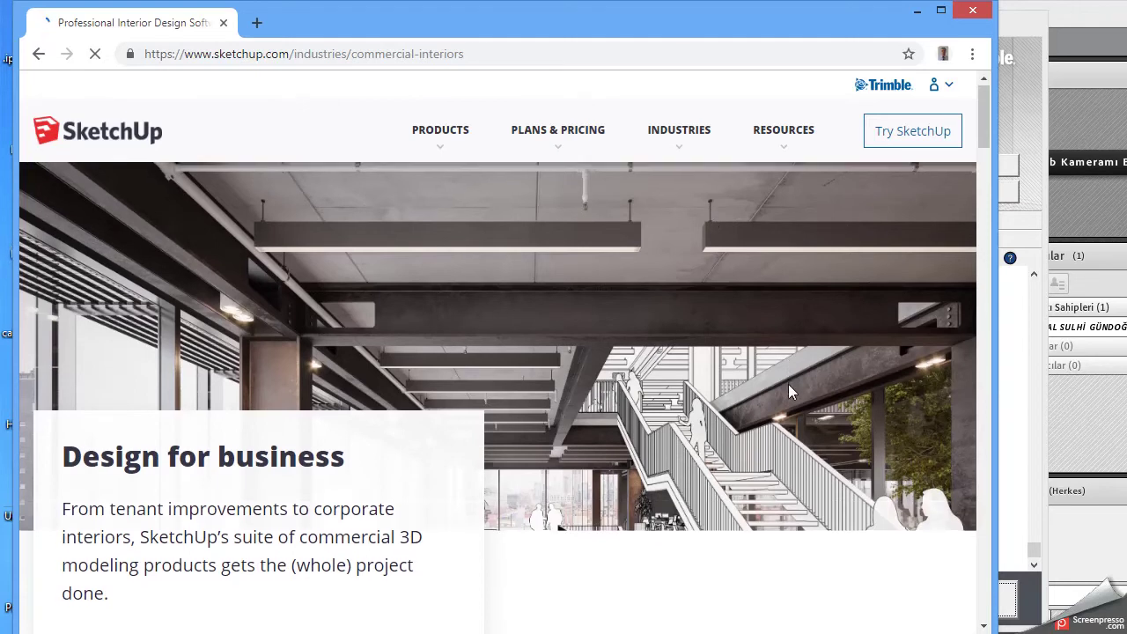
{"action": "scroll", "coordinate": [791, 392], "scroll_direction": "down", "scroll_amount": 2}
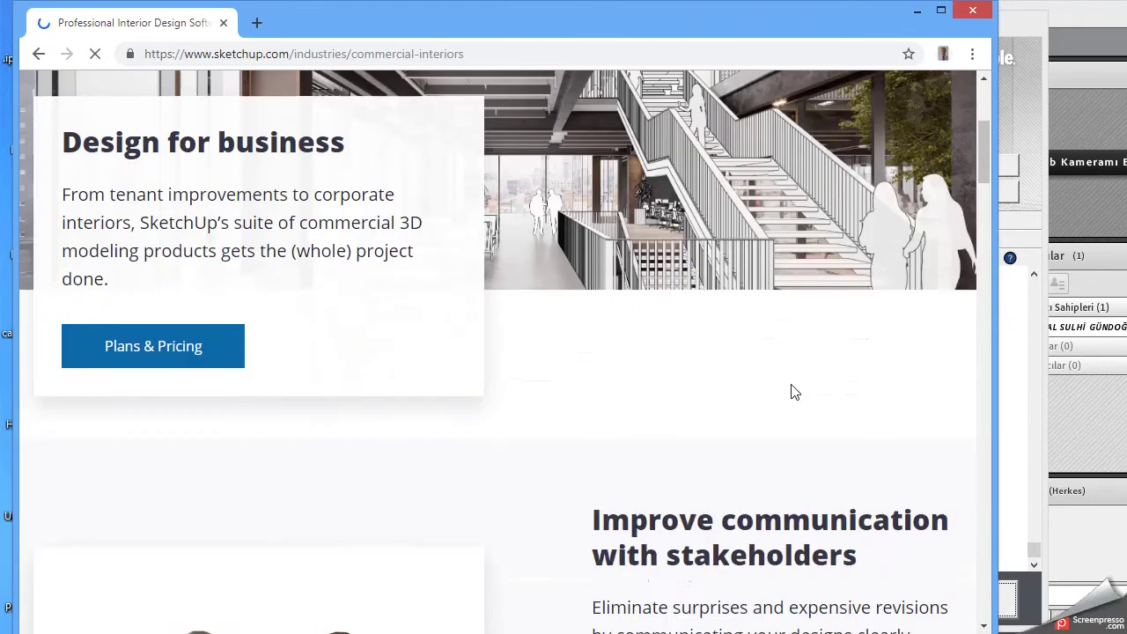
{"action": "scroll", "coordinate": [790, 391], "scroll_direction": "down", "scroll_amount": 2}
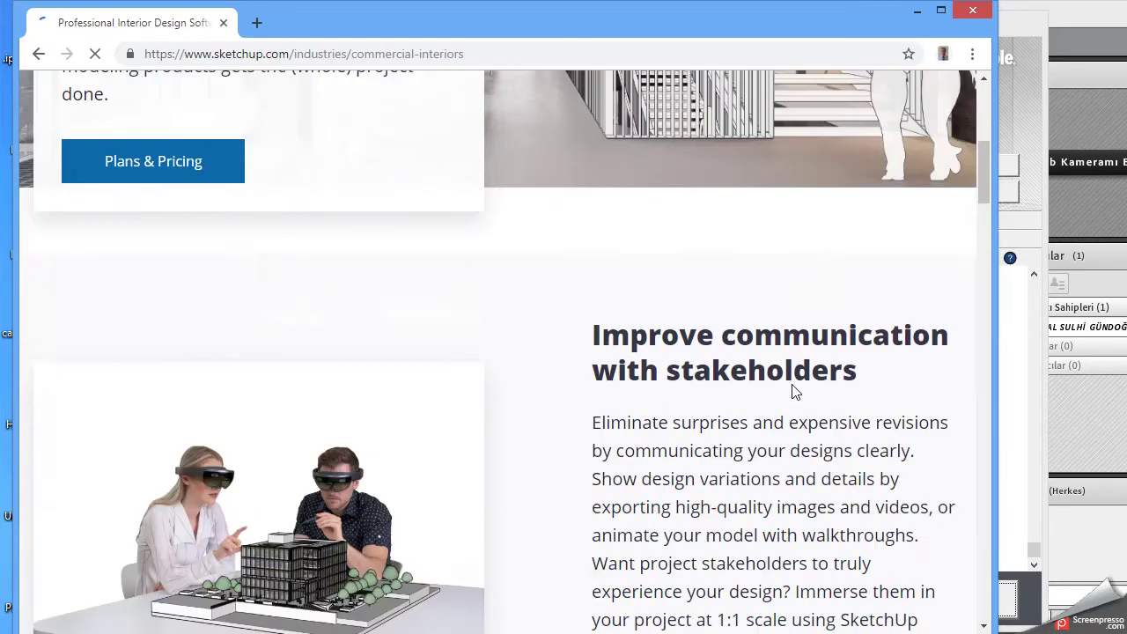
{"action": "scroll", "coordinate": [791, 391], "scroll_direction": "down", "scroll_amount": 4}
{"action": "scroll", "coordinate": [791, 391], "scroll_direction": "down", "scroll_amount": 1}
{"action": "scroll", "coordinate": [791, 391], "scroll_direction": "down", "scroll_amount": 5}
{"action": "scroll", "coordinate": [793, 391], "scroll_direction": "down", "scroll_amount": 3}
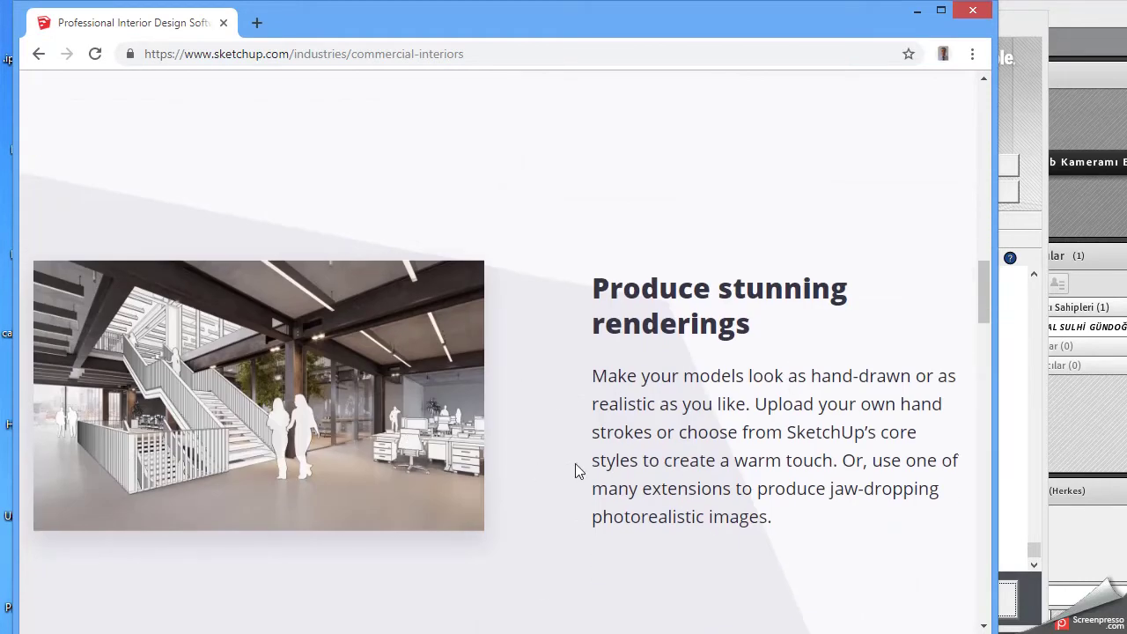
{"action": "scroll", "coordinate": [576, 464], "scroll_direction": "down", "scroll_amount": 5}
{"action": "scroll", "coordinate": [578, 461], "scroll_direction": "down", "scroll_amount": 3}
{"action": "scroll", "coordinate": [581, 464], "scroll_direction": "up", "scroll_amount": 20}
{"action": "scroll", "coordinate": [589, 457], "scroll_direction": "up", "scroll_amount": 3}
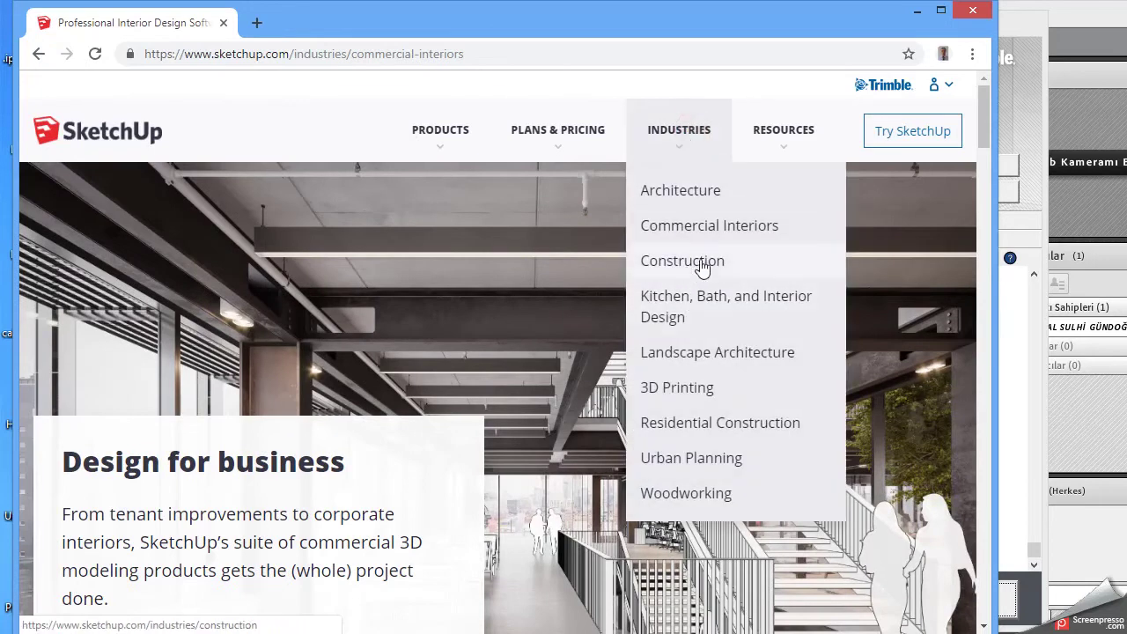
Open the Construction page and read down from Build confidently to Get good fast
{"action": "left_click", "coordinate": [700, 265]}
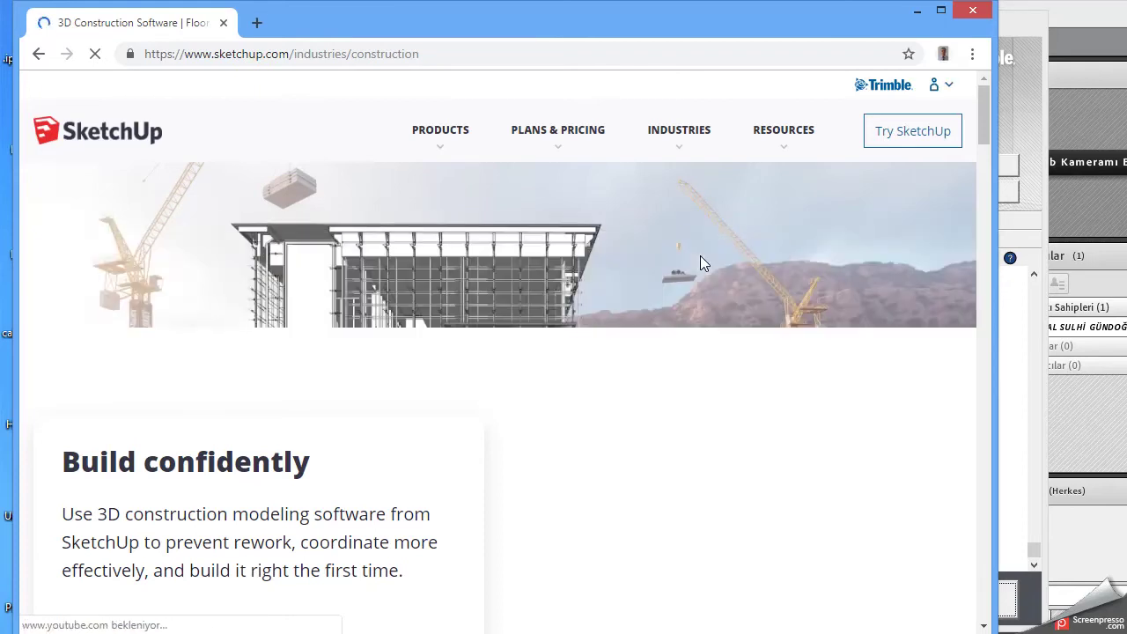
{"action": "scroll", "coordinate": [719, 326], "scroll_direction": "down", "scroll_amount": 2}
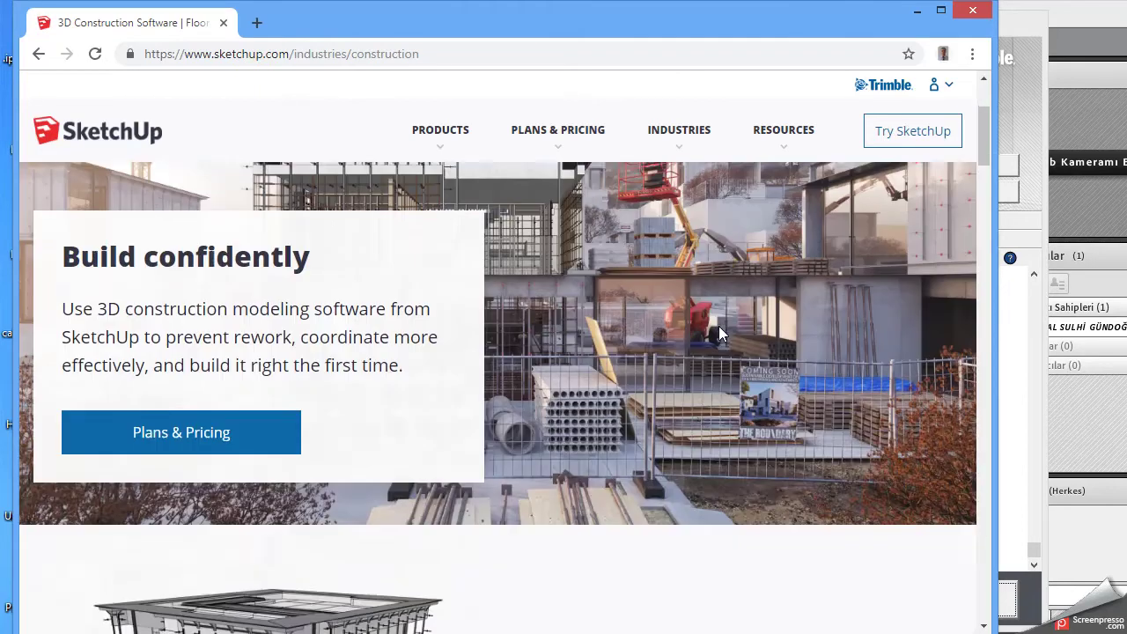
{"action": "scroll", "coordinate": [719, 326], "scroll_direction": "down", "scroll_amount": 3}
{"action": "scroll", "coordinate": [719, 326], "scroll_direction": "down", "scroll_amount": 3}
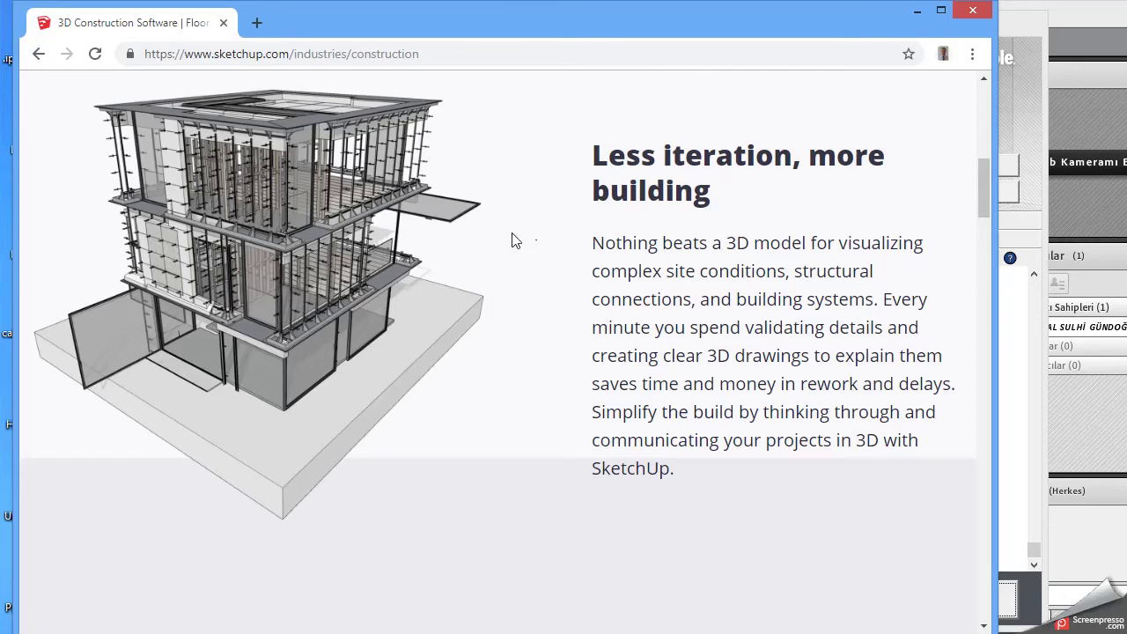
{"action": "scroll", "coordinate": [652, 256], "scroll_direction": "down", "scroll_amount": 3}
{"action": "scroll", "coordinate": [650, 255], "scroll_direction": "down", "scroll_amount": 2}
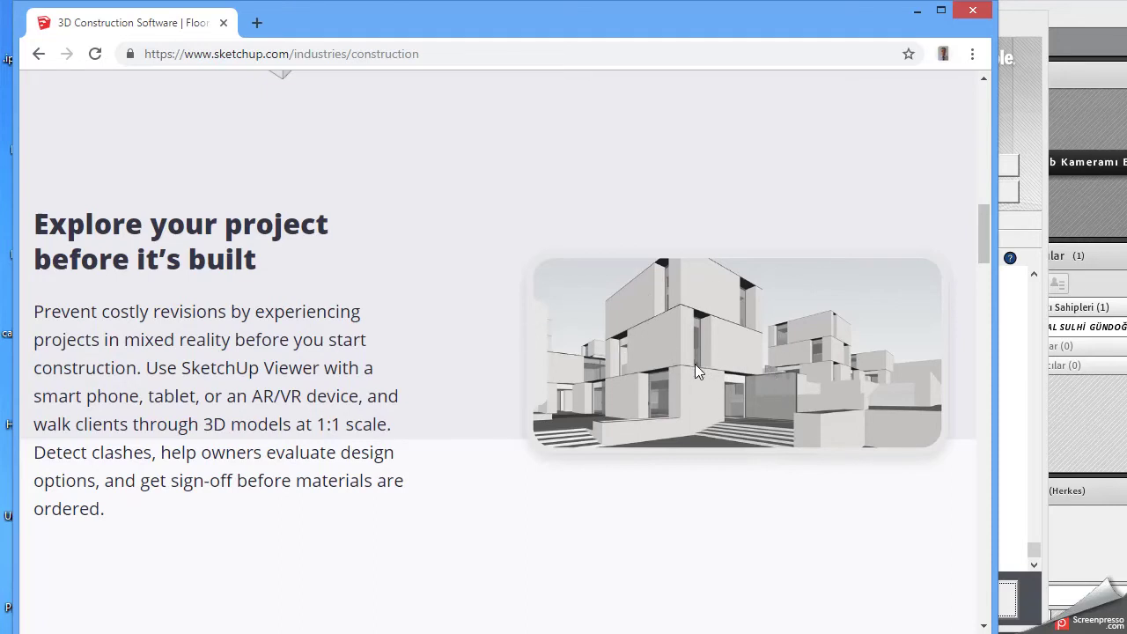
{"action": "scroll", "coordinate": [632, 339], "scroll_direction": "down", "scroll_amount": 5}
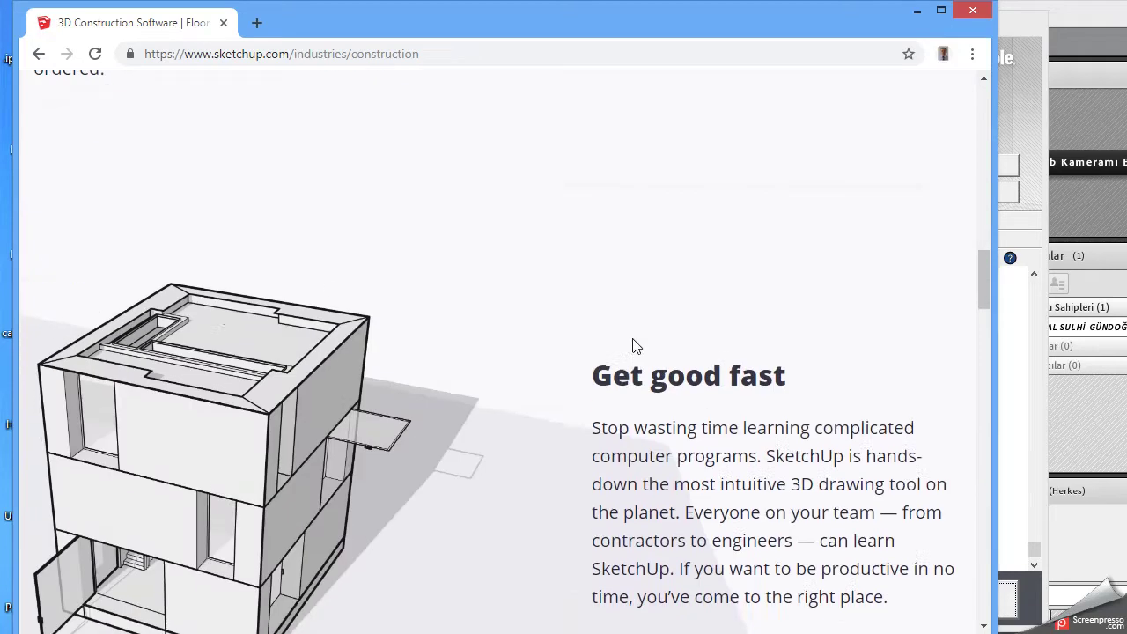
{"action": "scroll", "coordinate": [633, 339], "scroll_direction": "down", "scroll_amount": 3}
Recheck the Construction page's lower sections, then return to the top header
{"action": "scroll", "coordinate": [632, 342], "scroll_direction": "up", "scroll_amount": 1}
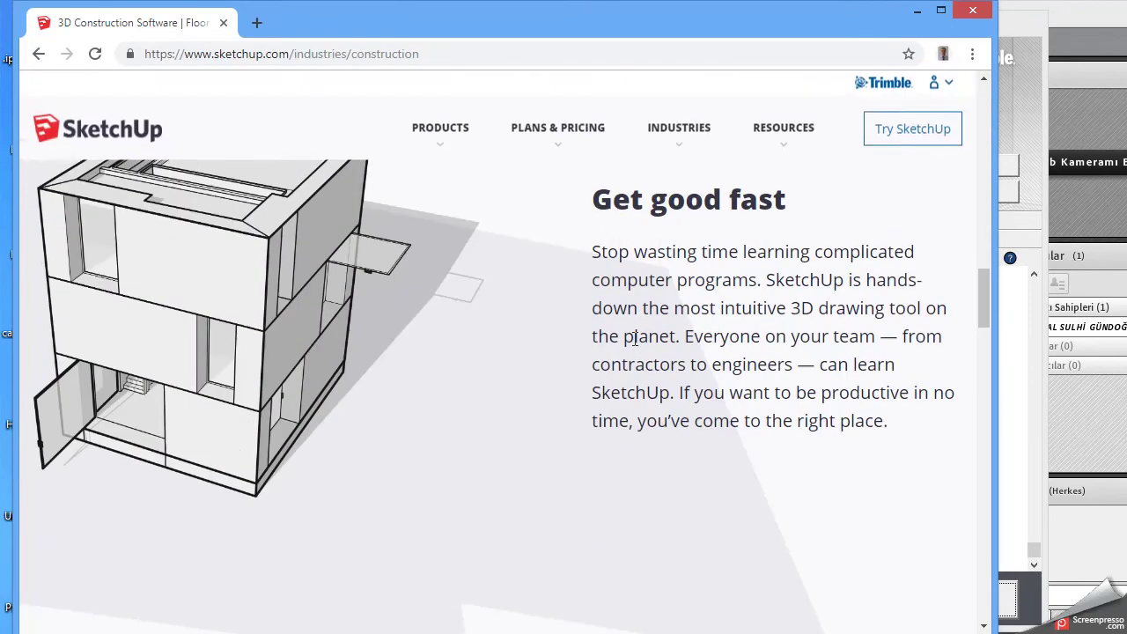
{"action": "scroll", "coordinate": [264, 304], "scroll_direction": "up", "scroll_amount": 2}
{"action": "scroll", "coordinate": [493, 317], "scroll_direction": "down", "scroll_amount": 3}
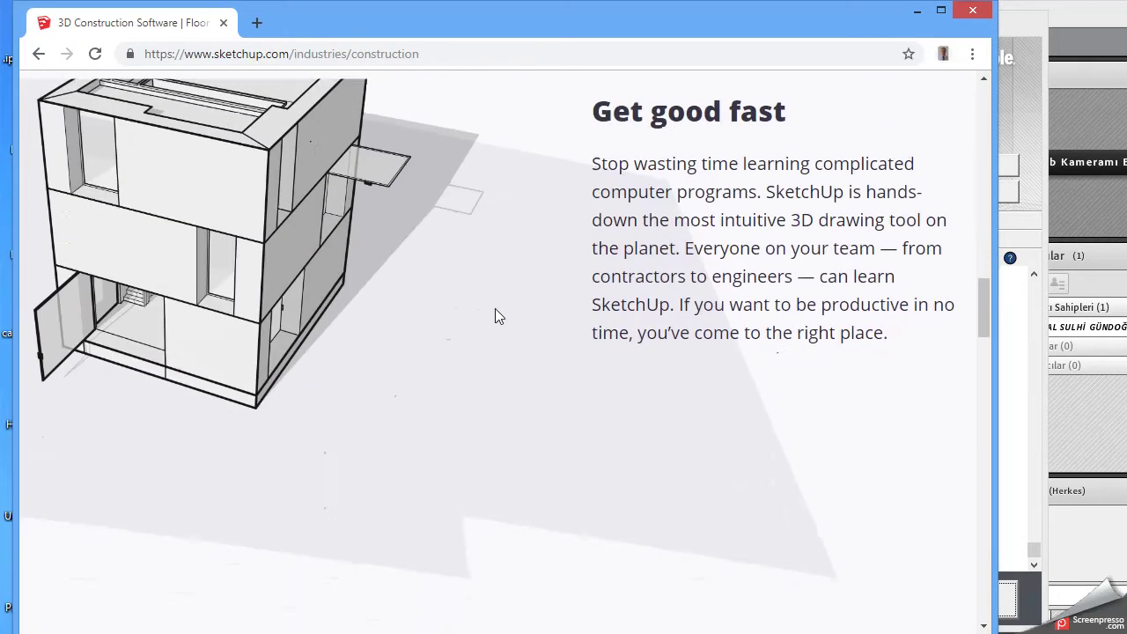
{"action": "scroll", "coordinate": [495, 315], "scroll_direction": "down", "scroll_amount": 3}
{"action": "scroll", "coordinate": [496, 315], "scroll_direction": "down", "scroll_amount": 2}
{"action": "scroll", "coordinate": [497, 316], "scroll_direction": "up", "scroll_amount": 8}
{"action": "scroll", "coordinate": [667, 206], "scroll_direction": "up", "scroll_amount": 2}
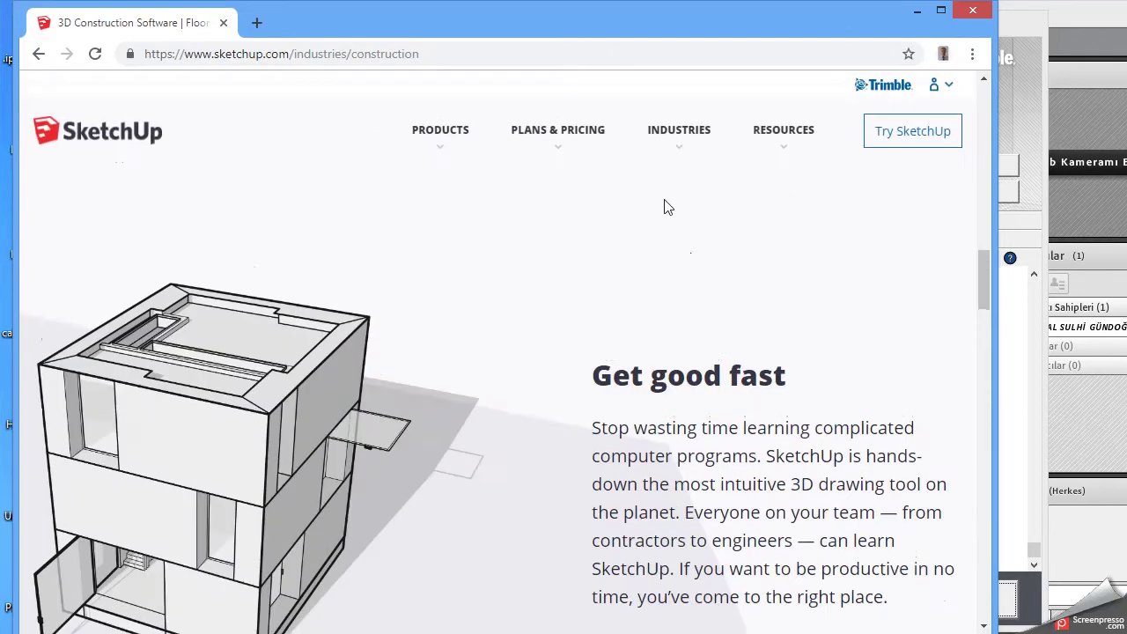
{"action": "scroll", "coordinate": [679, 185], "scroll_direction": "up", "scroll_amount": 6}
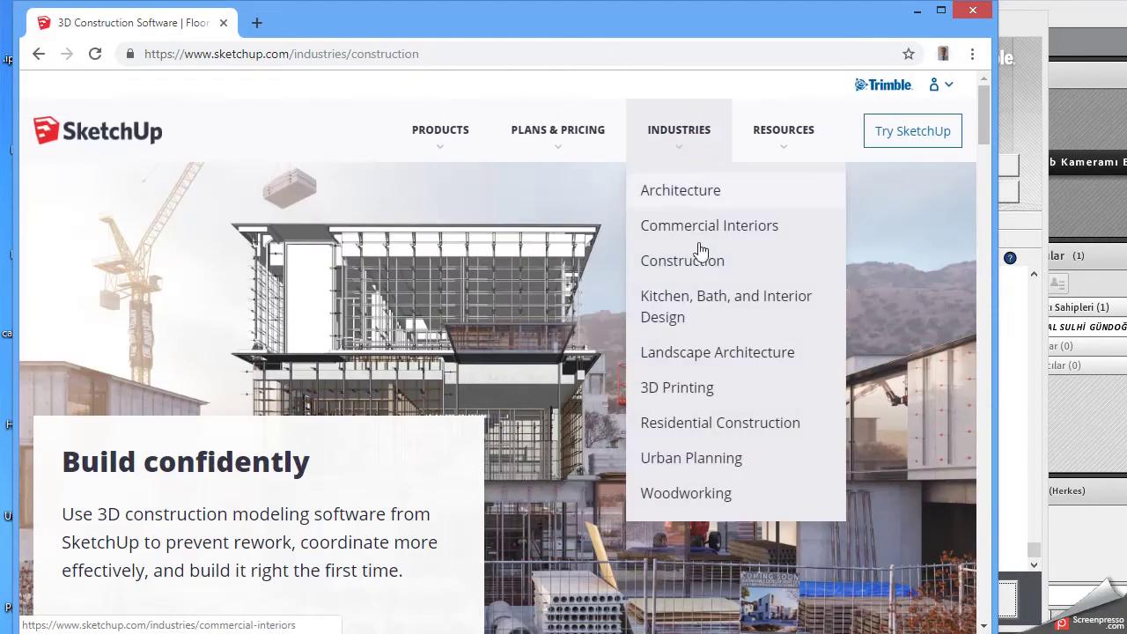
Open the Kitchen, Bath and Interior Design page, read down to Find your SketchUp, then scroll back up
{"action": "left_click", "coordinate": [704, 302]}
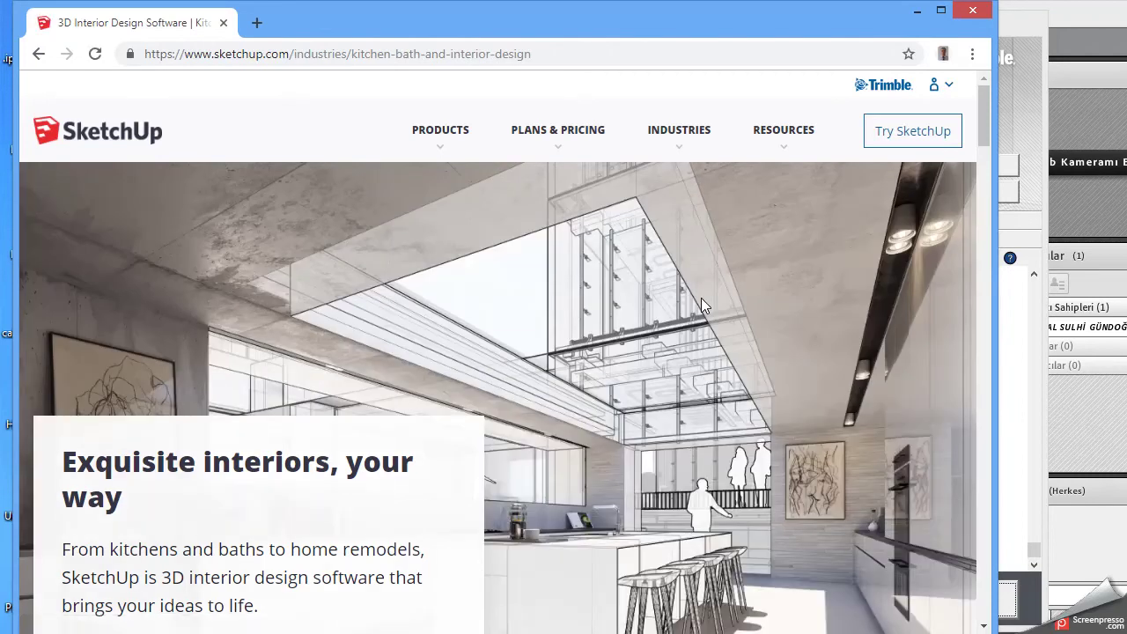
{"action": "scroll", "coordinate": [768, 476], "scroll_direction": "down", "scroll_amount": 3}
{"action": "scroll", "coordinate": [768, 484], "scroll_direction": "down", "scroll_amount": 1}
{"action": "scroll", "coordinate": [771, 480], "scroll_direction": "down", "scroll_amount": 3}
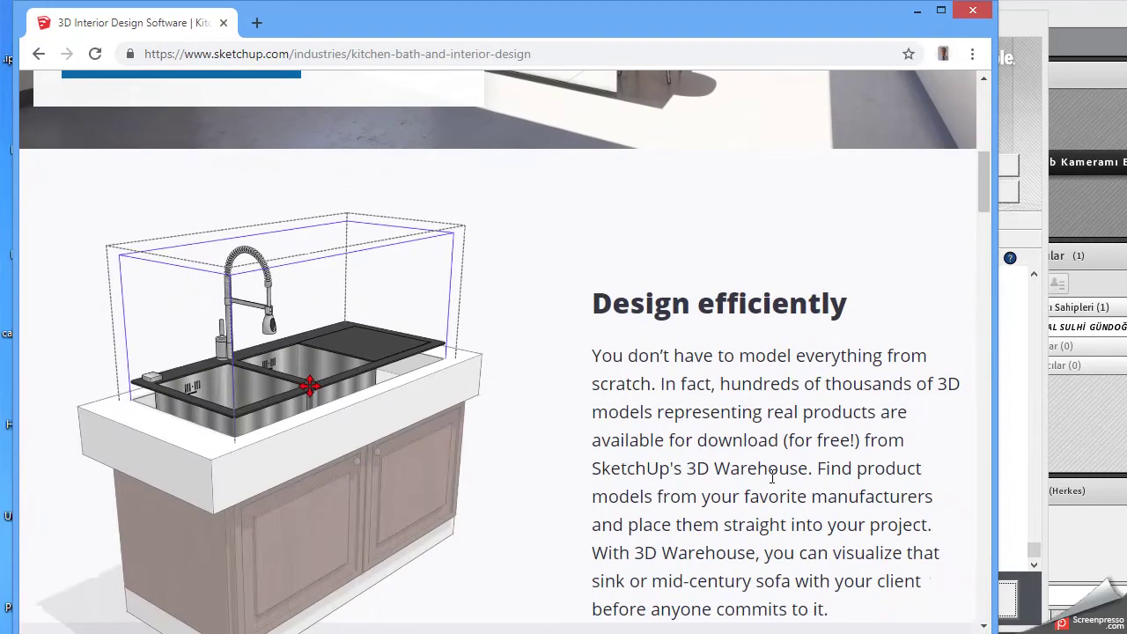
{"action": "scroll", "coordinate": [550, 395], "scroll_direction": "down", "scroll_amount": 3}
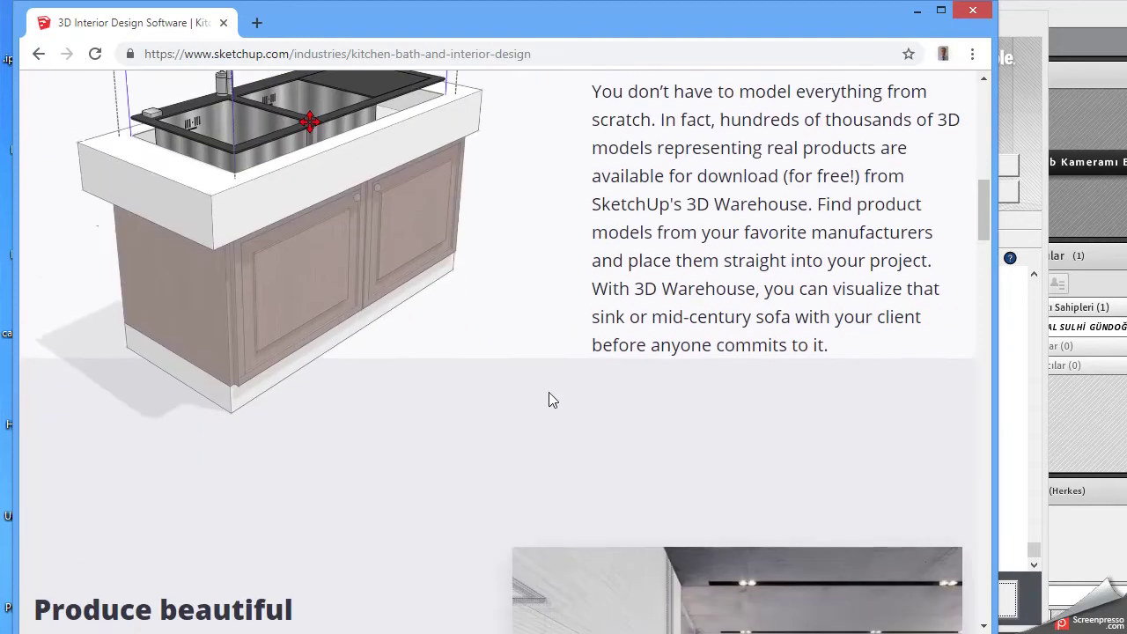
{"action": "scroll", "coordinate": [550, 394], "scroll_direction": "down", "scroll_amount": 4}
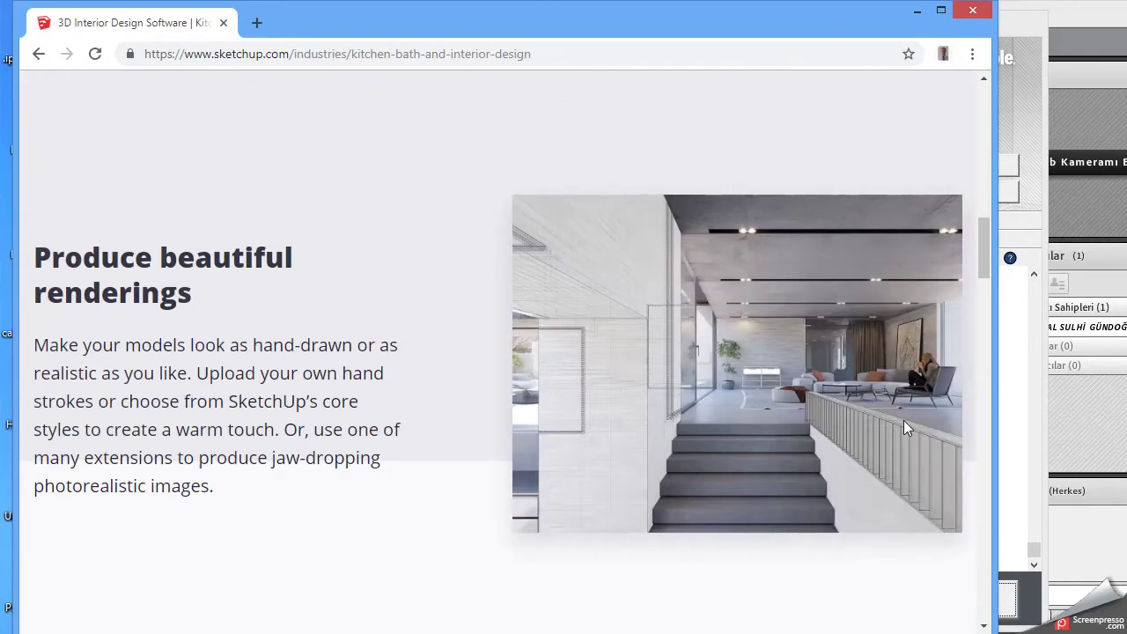
{"action": "scroll", "coordinate": [705, 432], "scroll_direction": "down", "scroll_amount": 4}
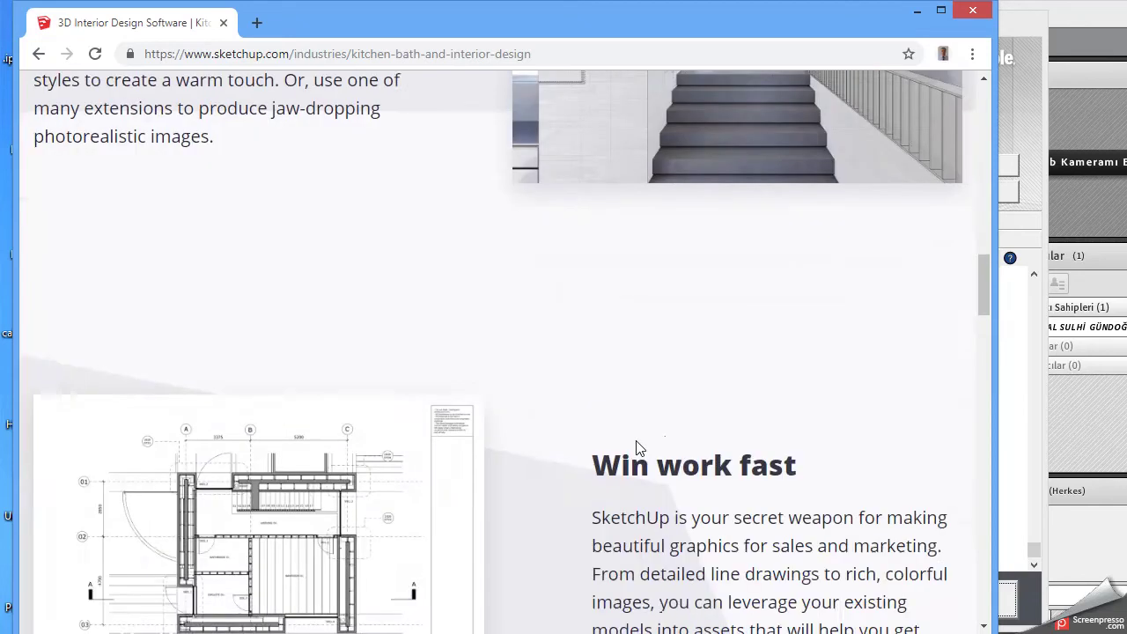
{"action": "scroll", "coordinate": [529, 447], "scroll_direction": "down", "scroll_amount": 5}
{"action": "scroll", "coordinate": [617, 401], "scroll_direction": "down", "scroll_amount": 2}
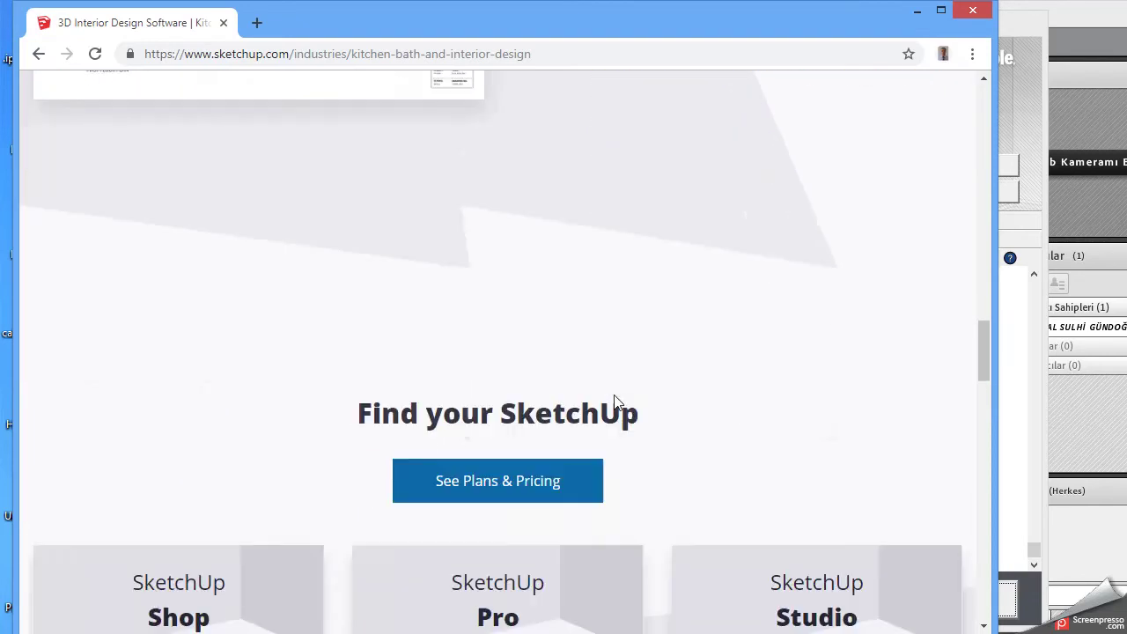
{"action": "scroll", "coordinate": [617, 401], "scroll_direction": "down", "scroll_amount": 3}
{"action": "scroll", "coordinate": [616, 401], "scroll_direction": "up", "scroll_amount": 10}
{"action": "scroll", "coordinate": [629, 373], "scroll_direction": "up", "scroll_amount": 5}
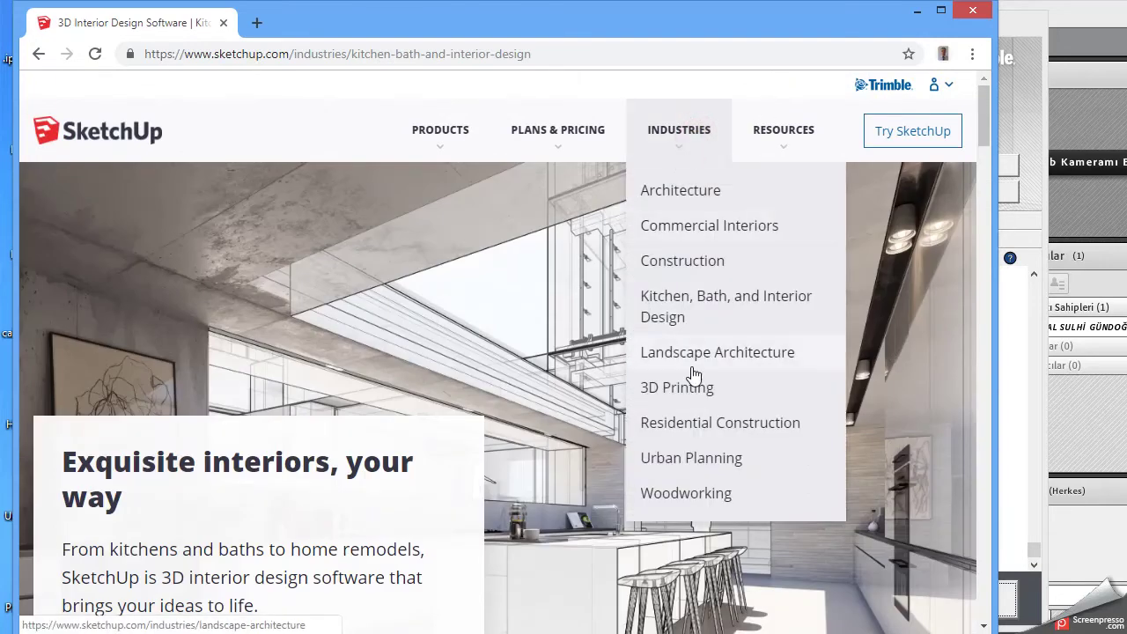
Open the Landscape Architecture page and read its terrain and 3D Warehouse sections, then return to the top
{"action": "left_click", "coordinate": [704, 357]}
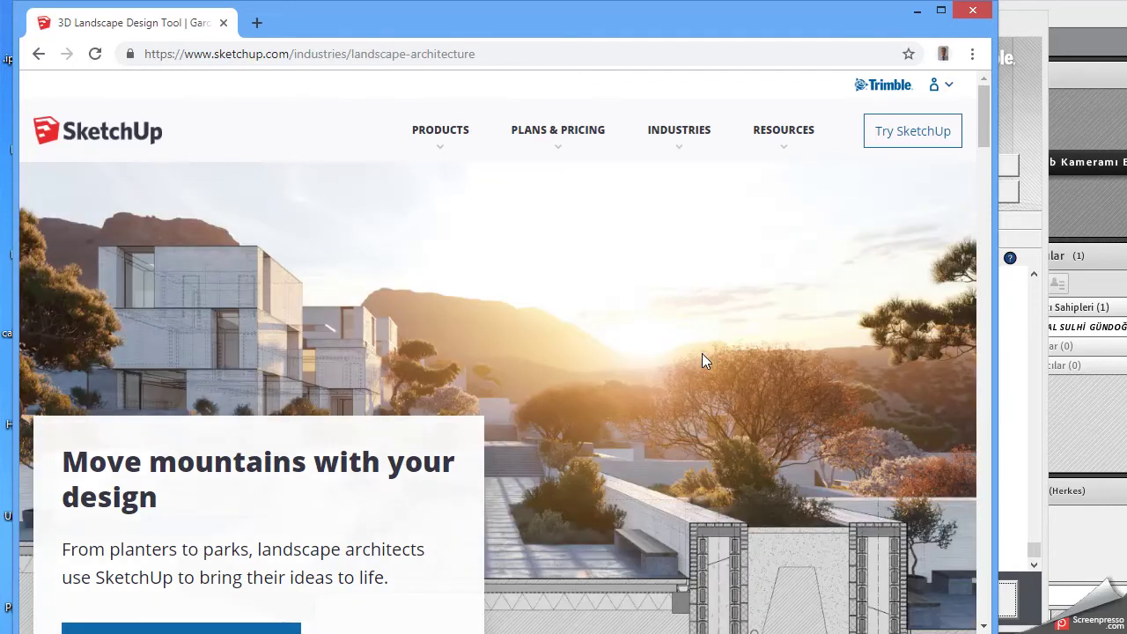
{"action": "scroll", "coordinate": [703, 353], "scroll_direction": "down", "scroll_amount": 3}
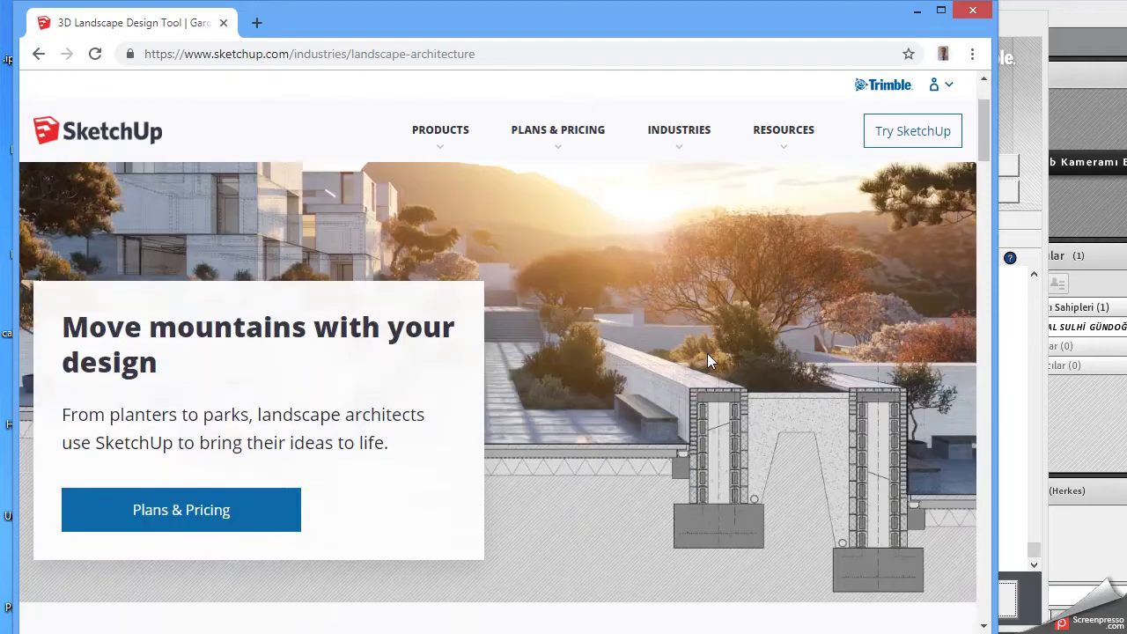
{"action": "scroll", "coordinate": [707, 353], "scroll_direction": "down", "scroll_amount": 4}
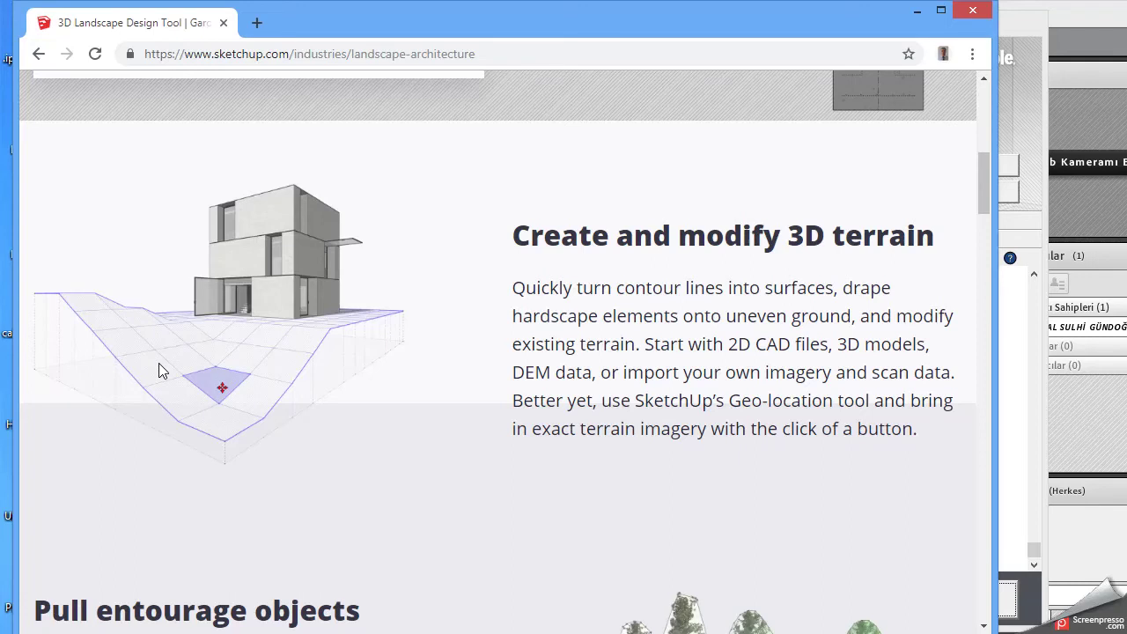
{"action": "scroll", "coordinate": [528, 479], "scroll_direction": "down", "scroll_amount": 5}
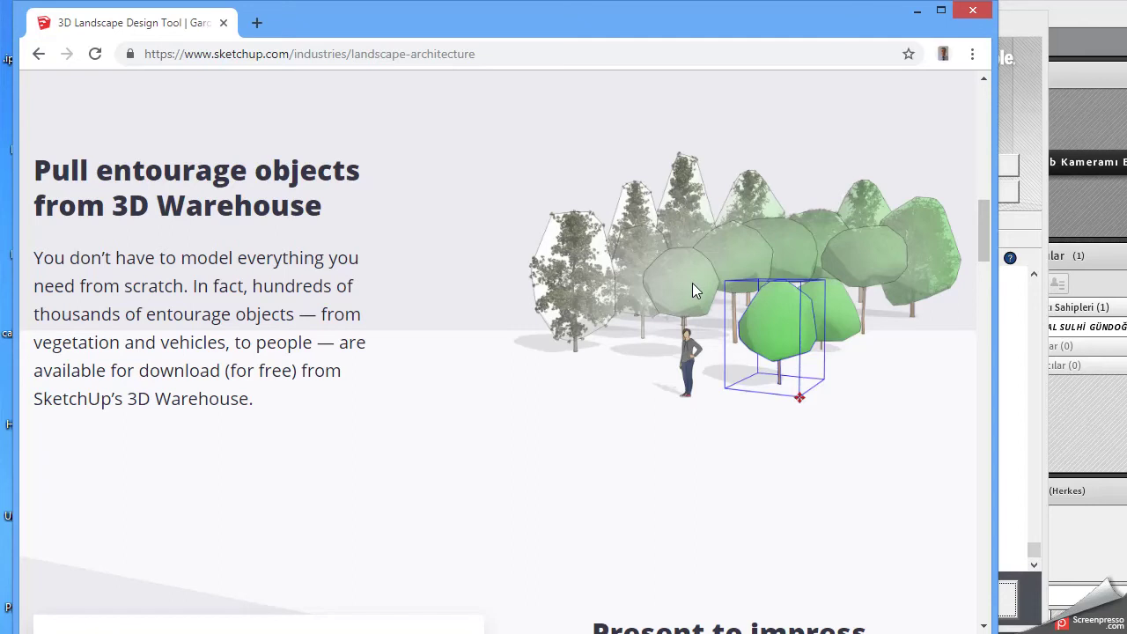
{"action": "scroll", "coordinate": [692, 291], "scroll_direction": "down", "scroll_amount": 3}
{"action": "scroll", "coordinate": [693, 290], "scroll_direction": "up", "scroll_amount": 5}
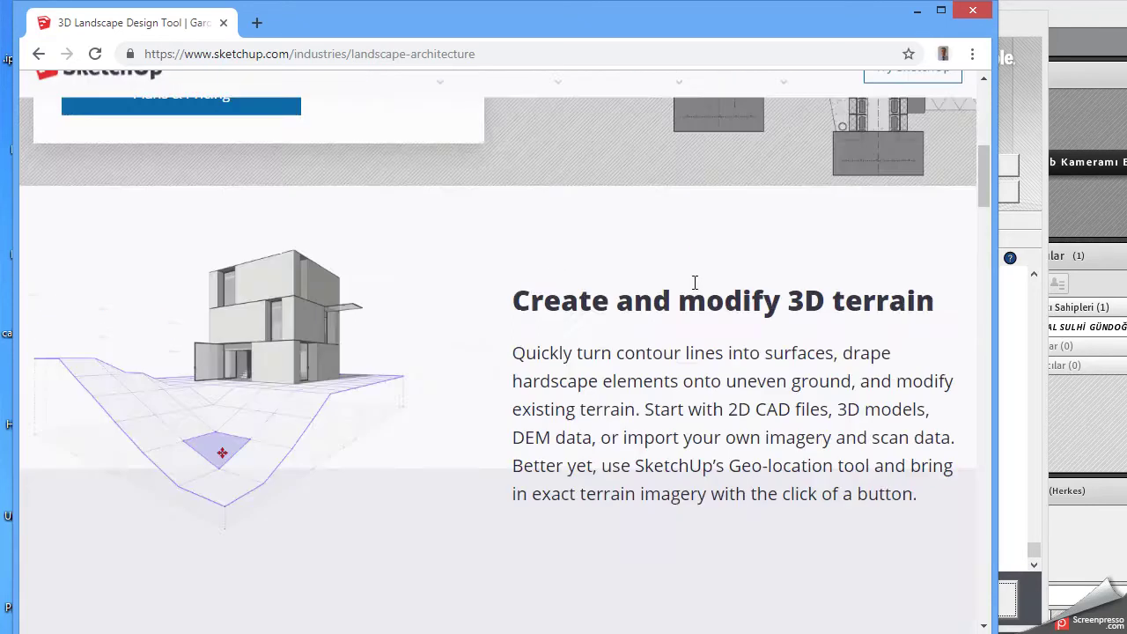
{"action": "scroll", "coordinate": [692, 291], "scroll_direction": "up", "scroll_amount": 10}
{"action": "left_click", "coordinate": [680, 148]}
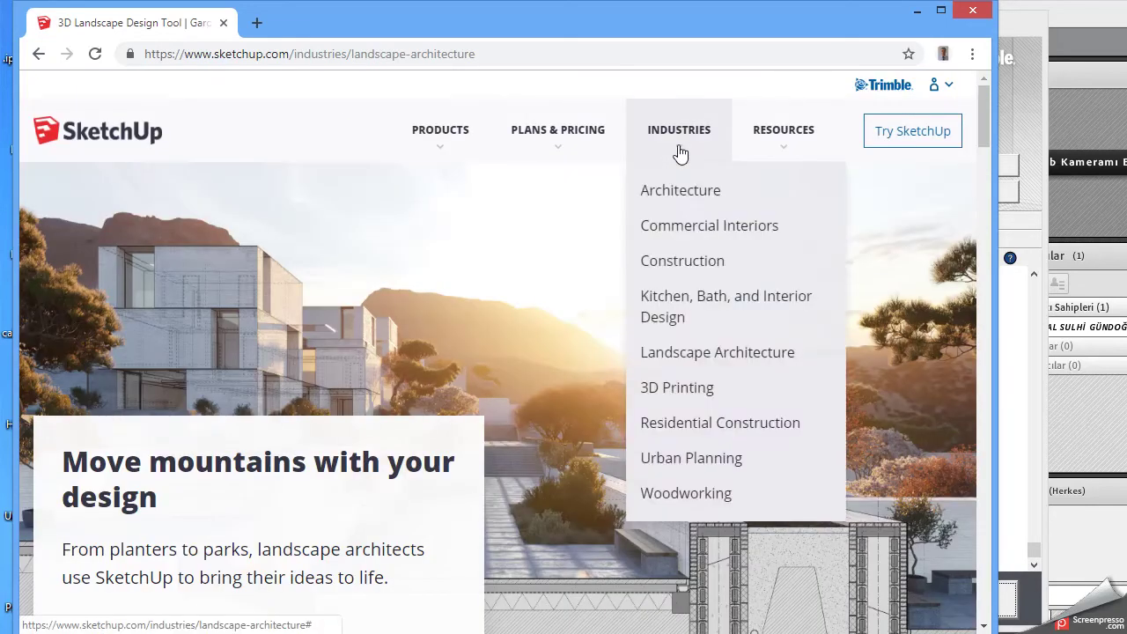
Open the 3D Printing page, read down to Take risks, then jump back to the top
{"action": "left_click", "coordinate": [689, 389]}
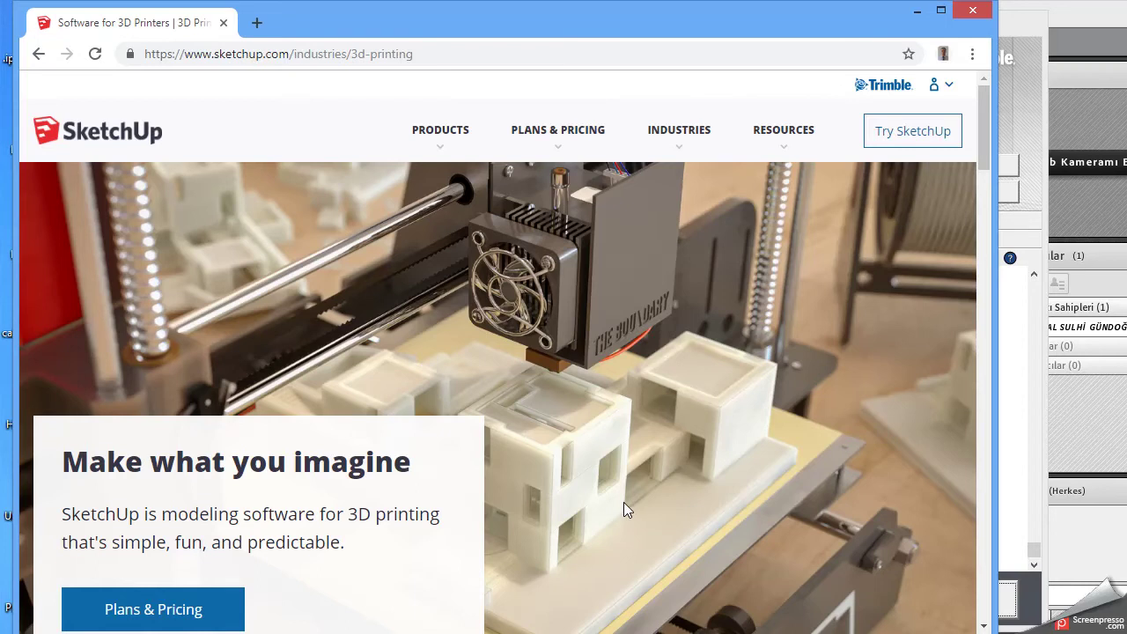
{"action": "scroll", "coordinate": [624, 503], "scroll_direction": "down", "scroll_amount": 4}
{"action": "scroll", "coordinate": [635, 500], "scroll_direction": "down", "scroll_amount": 5}
{"action": "scroll", "coordinate": [644, 505], "scroll_direction": "up", "scroll_amount": 3}
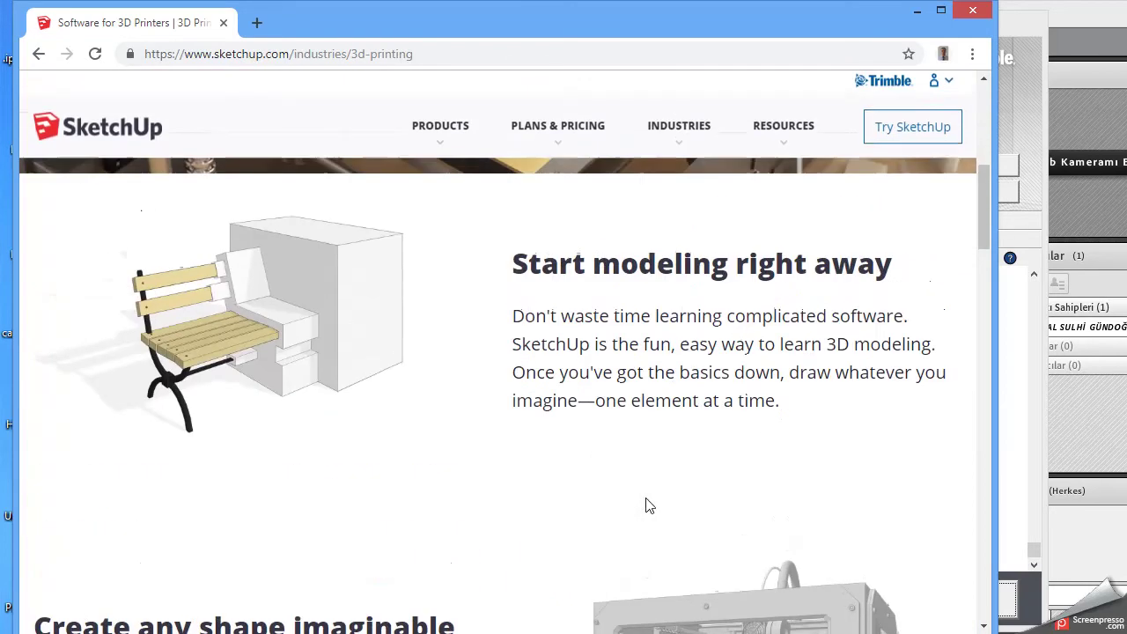
{"action": "scroll", "coordinate": [596, 434], "scroll_direction": "down", "scroll_amount": 4}
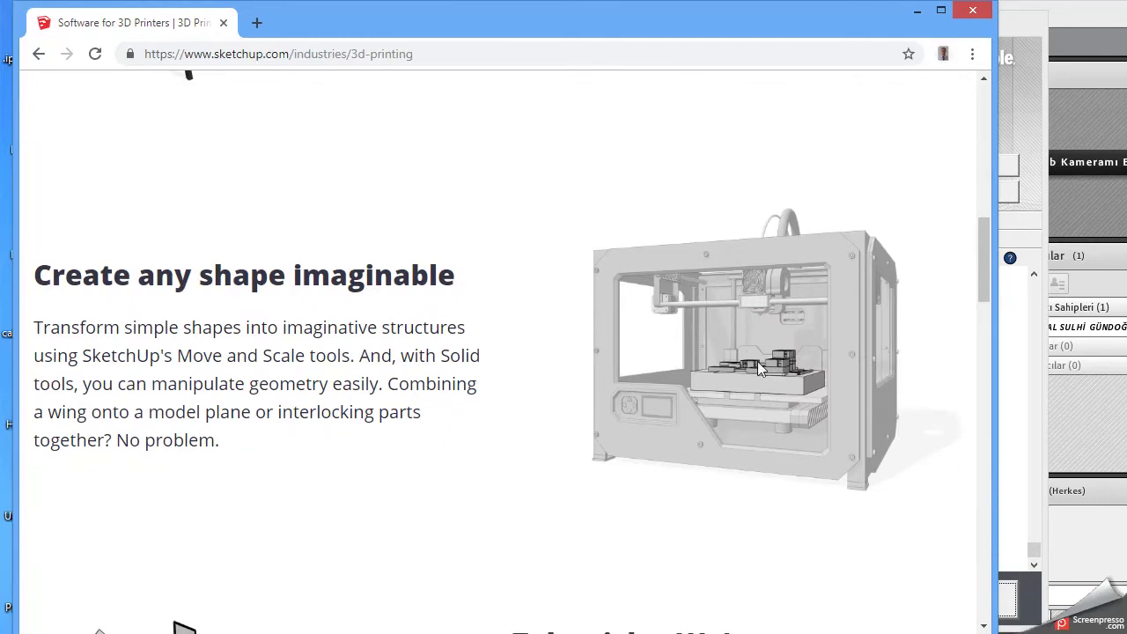
{"action": "scroll", "coordinate": [759, 369], "scroll_direction": "down", "scroll_amount": 5}
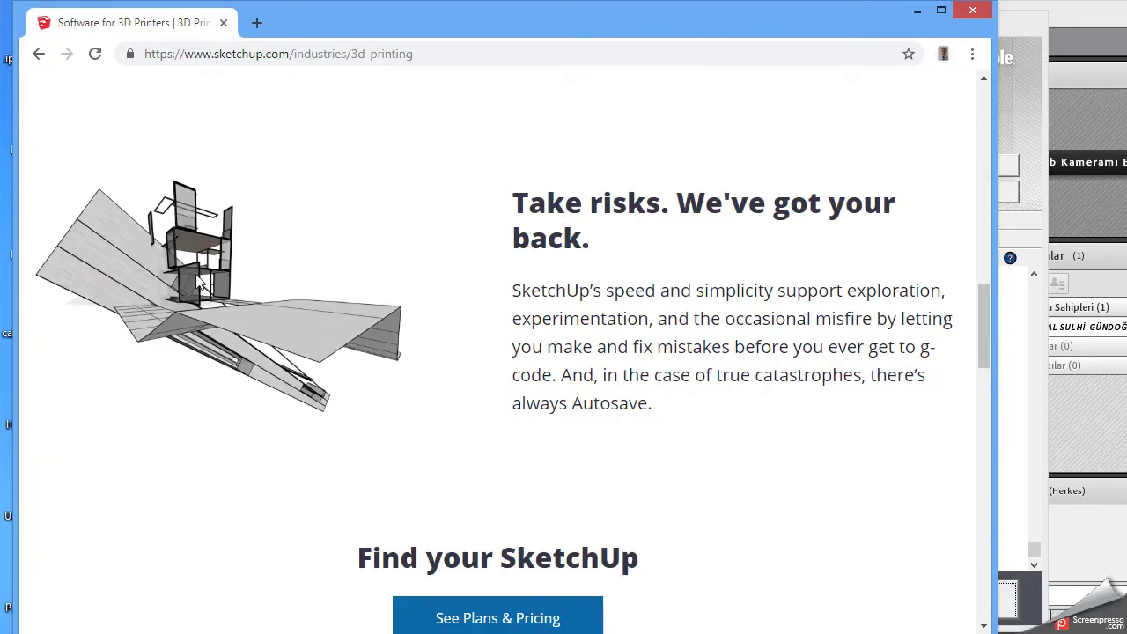
{"action": "scroll", "coordinate": [473, 294], "scroll_direction": "down", "scroll_amount": 4}
{"action": "key", "text": "Home"}
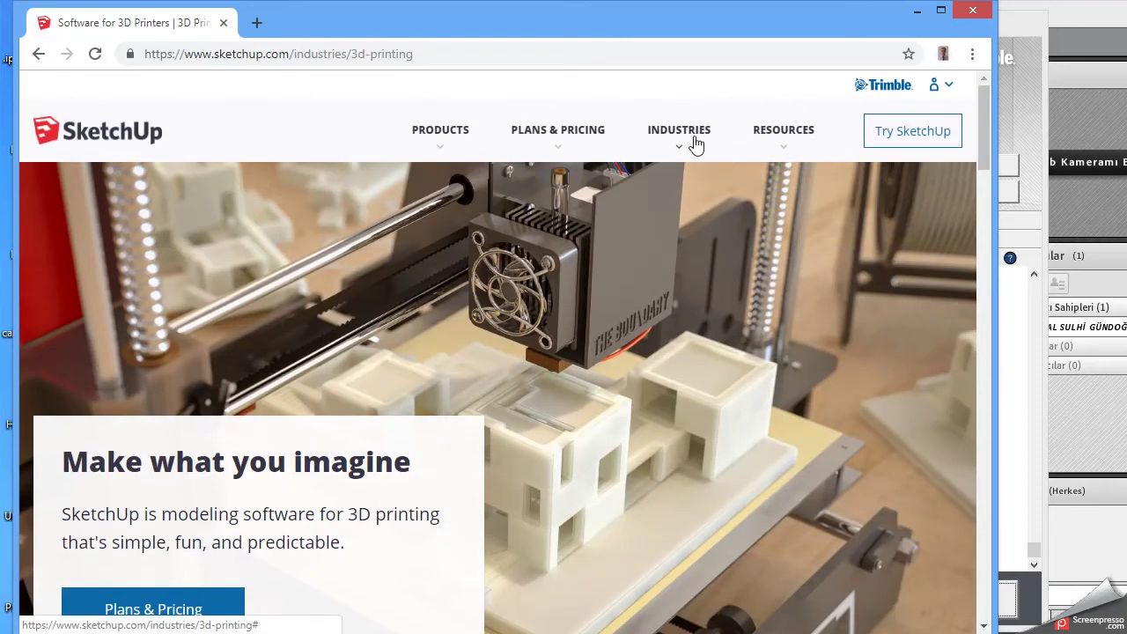
Open the Residential Construction page and read down to the LayOut construction documents section, then scroll back up
{"action": "left_click", "coordinate": [686, 428]}
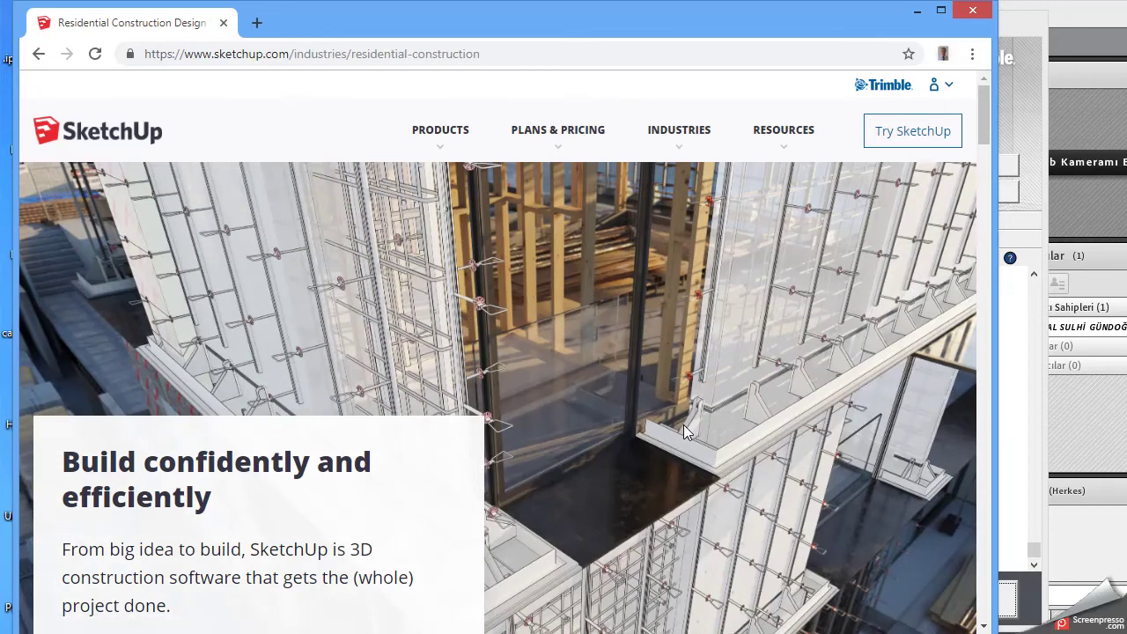
{"action": "scroll", "coordinate": [684, 424], "scroll_direction": "down", "scroll_amount": 5}
{"action": "scroll", "coordinate": [700, 427], "scroll_direction": "down", "scroll_amount": 3}
{"action": "scroll", "coordinate": [701, 427], "scroll_direction": "down", "scroll_amount": 4}
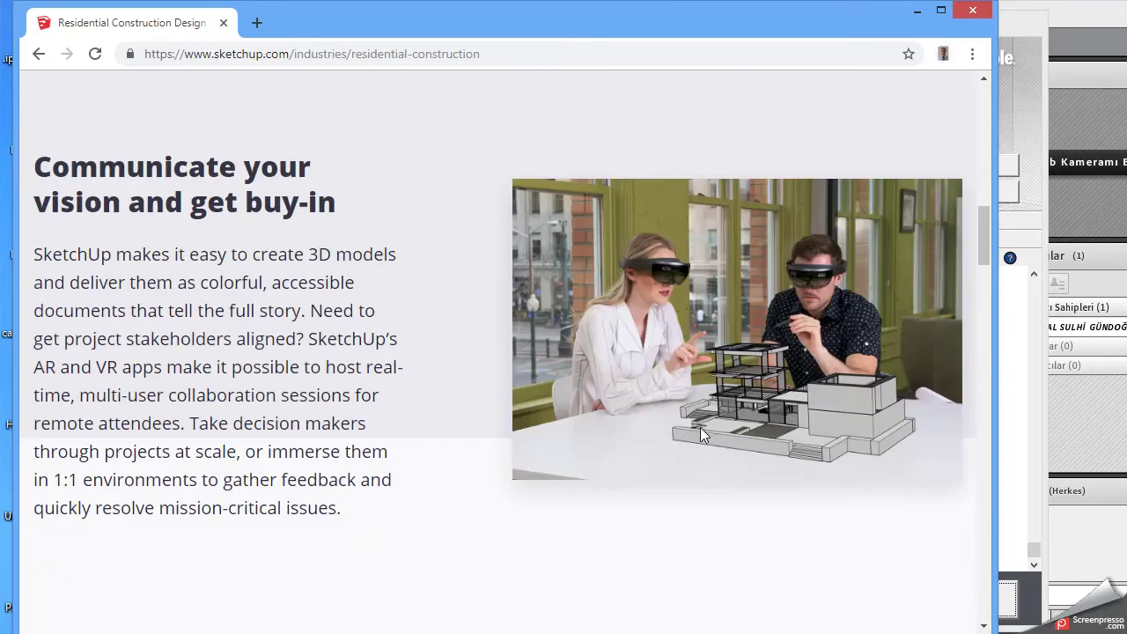
{"action": "scroll", "coordinate": [700, 427], "scroll_direction": "down", "scroll_amount": 5}
{"action": "scroll", "coordinate": [701, 426], "scroll_direction": "down", "scroll_amount": 2}
{"action": "scroll", "coordinate": [701, 425], "scroll_direction": "down", "scroll_amount": 3}
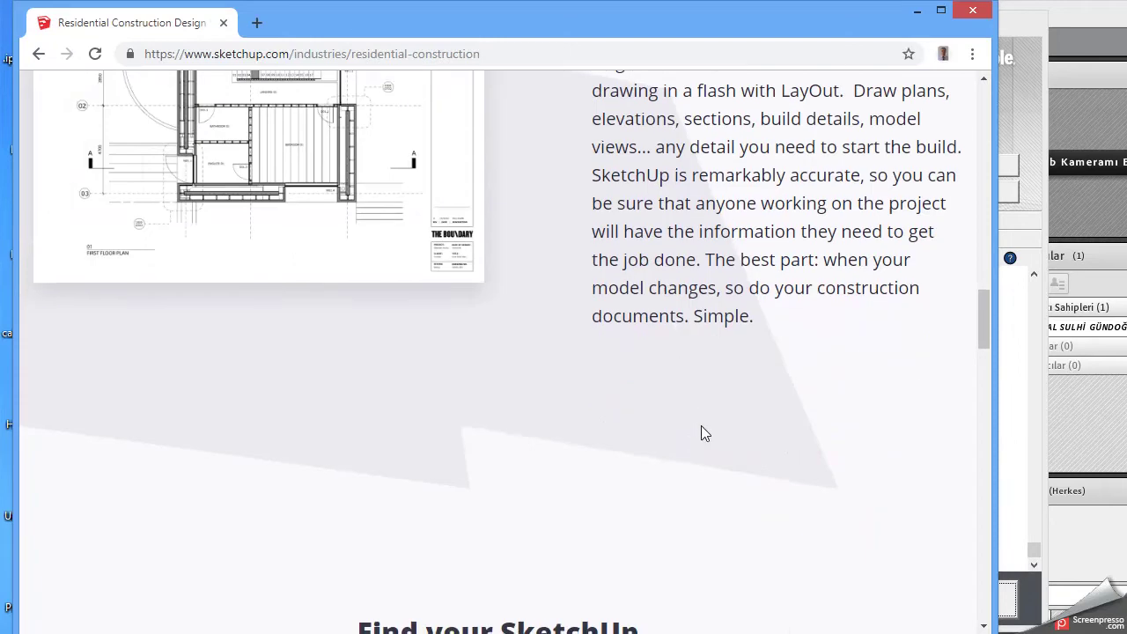
{"action": "scroll", "coordinate": [701, 425], "scroll_direction": "down", "scroll_amount": 5}
{"action": "scroll", "coordinate": [701, 425], "scroll_direction": "up", "scroll_amount": 10}
{"action": "scroll", "coordinate": [702, 426], "scroll_direction": "up", "scroll_amount": 10}
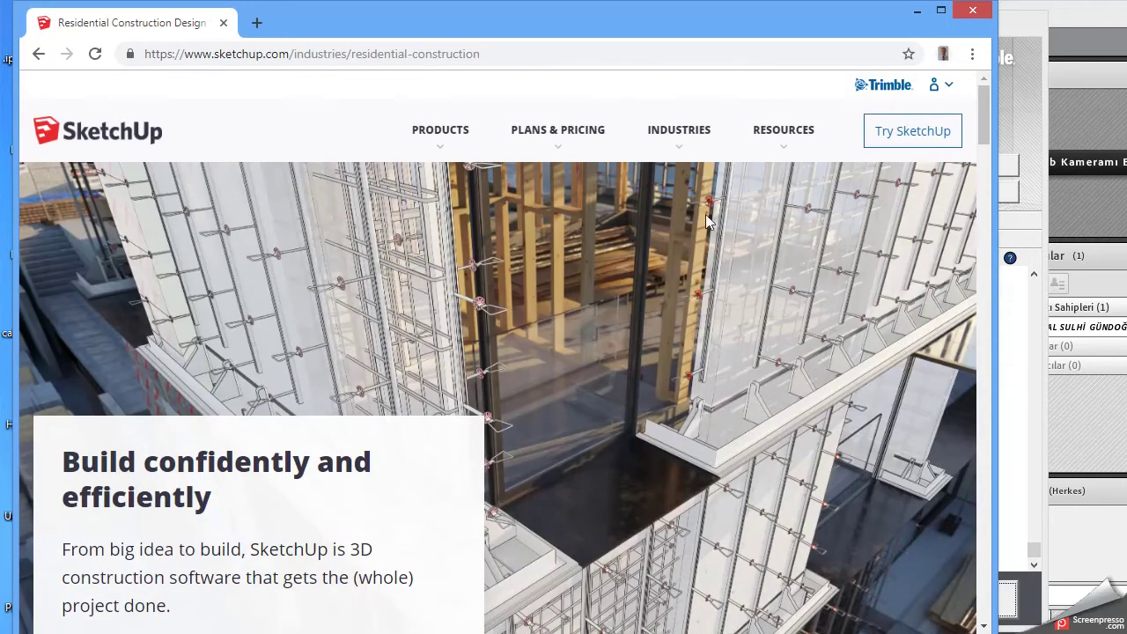
{"action": "mouse_move", "coordinate": [679, 129]}
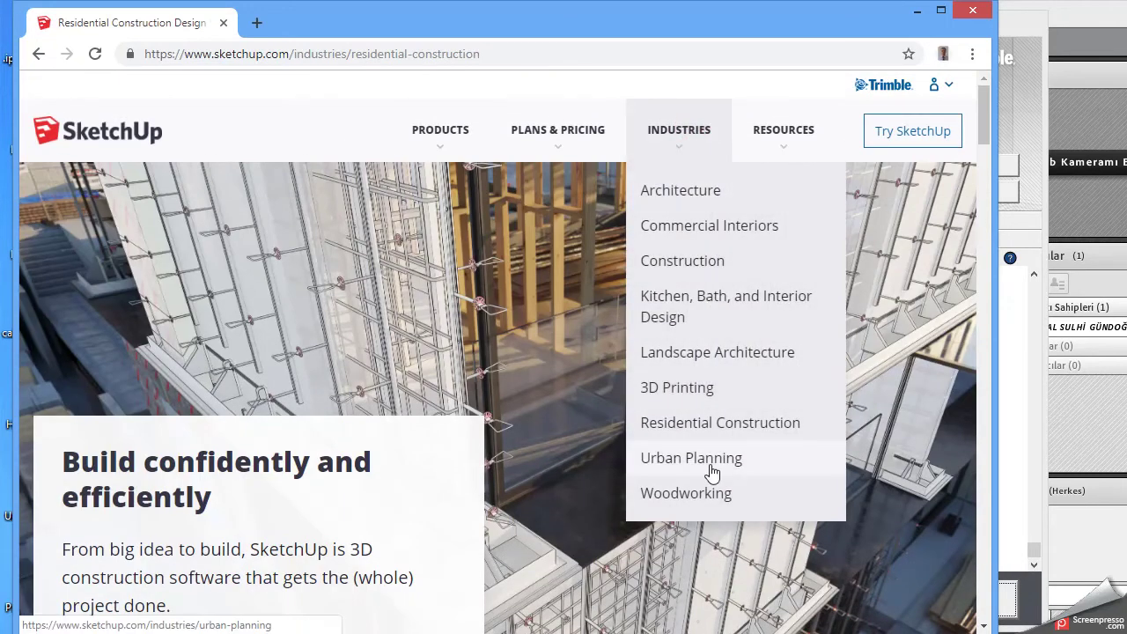
Open the Urban Planning page, read down to Find your SketchUp, then scroll back up
{"action": "left_click", "coordinate": [711, 458]}
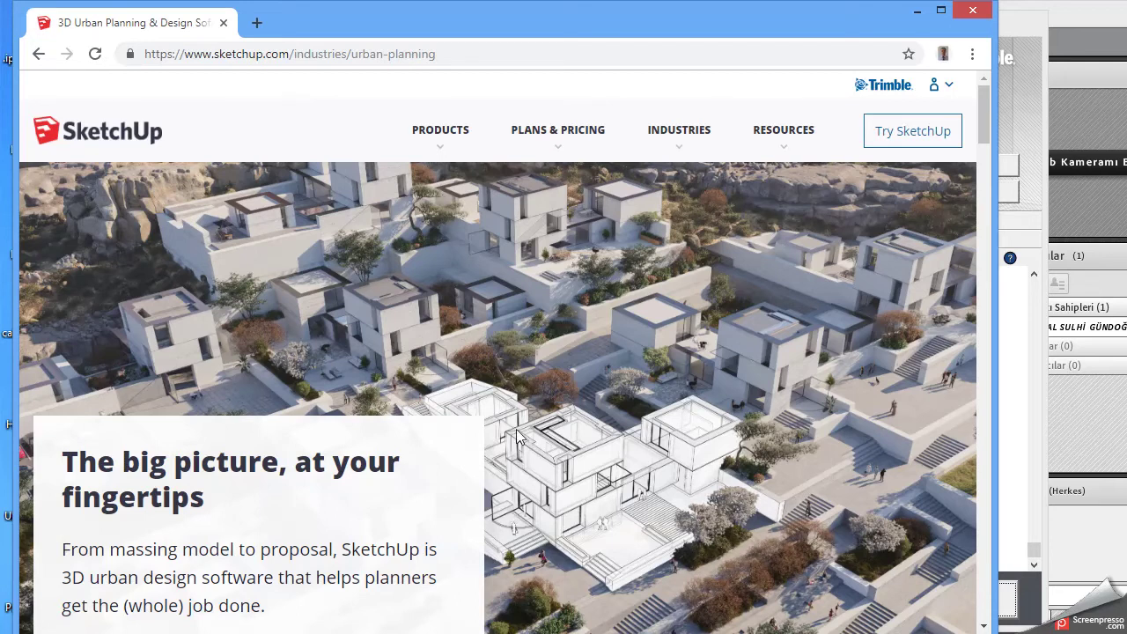
{"action": "scroll", "coordinate": [674, 382], "scroll_direction": "down", "scroll_amount": 5}
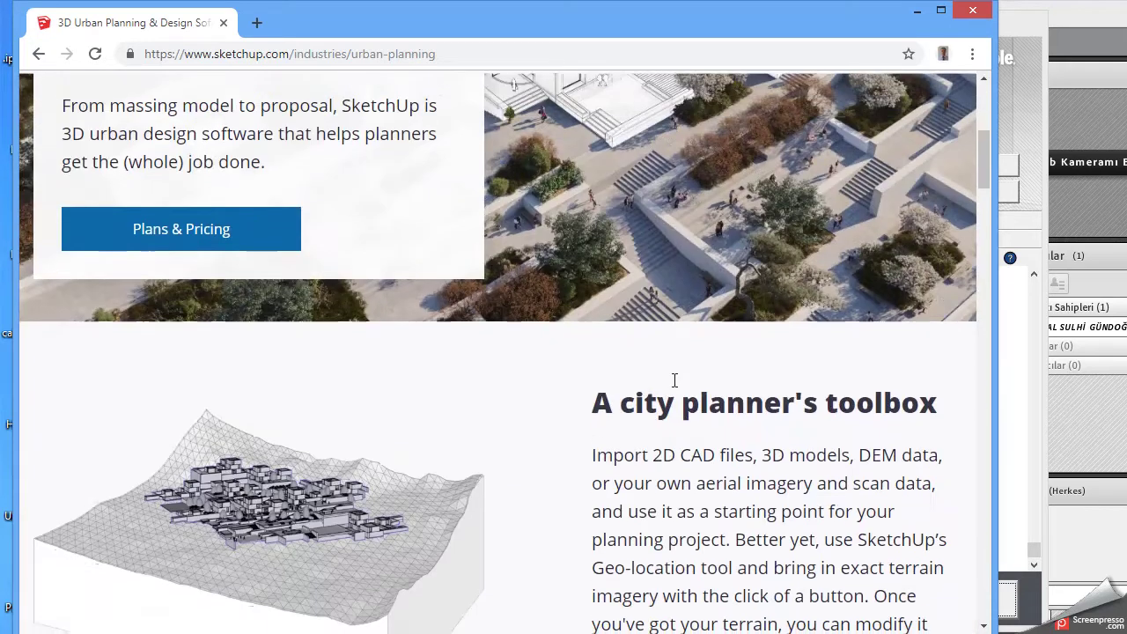
{"action": "scroll", "coordinate": [657, 385], "scroll_direction": "down", "scroll_amount": 5}
{"action": "scroll", "coordinate": [382, 331], "scroll_direction": "up", "scroll_amount": 3}
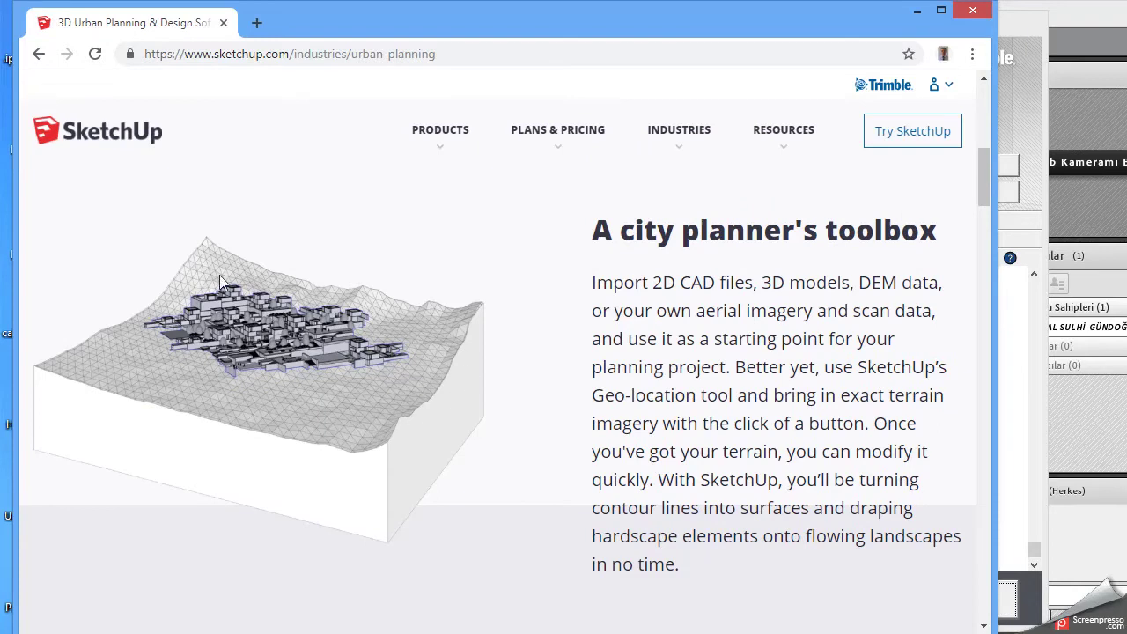
{"action": "scroll", "coordinate": [680, 426], "scroll_direction": "down", "scroll_amount": 5}
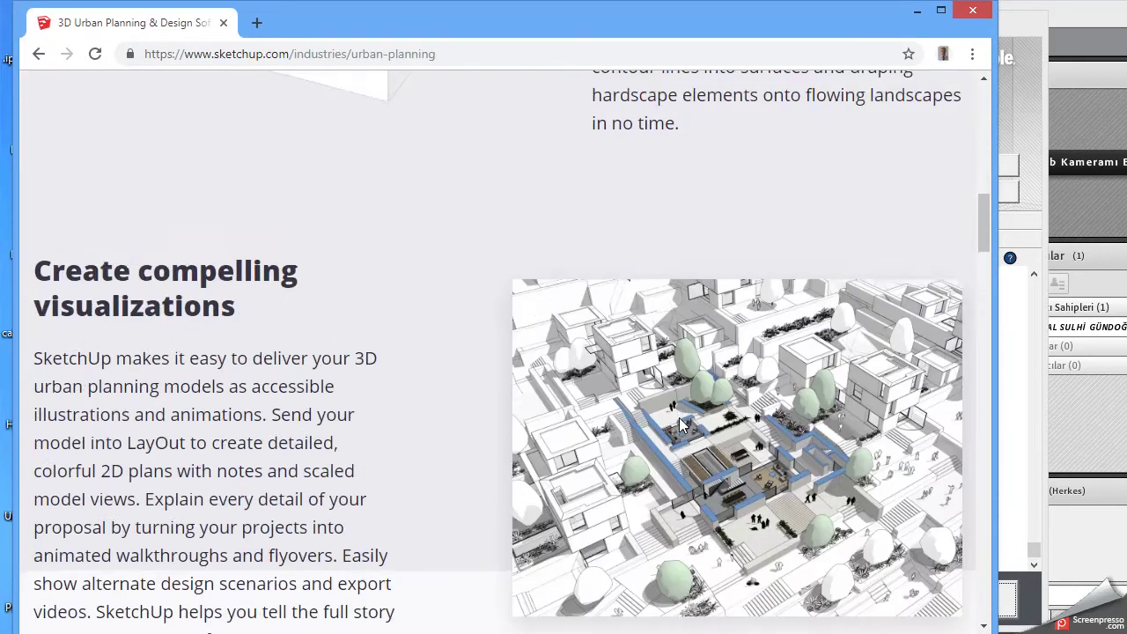
{"action": "scroll", "coordinate": [680, 426], "scroll_direction": "down", "scroll_amount": 3}
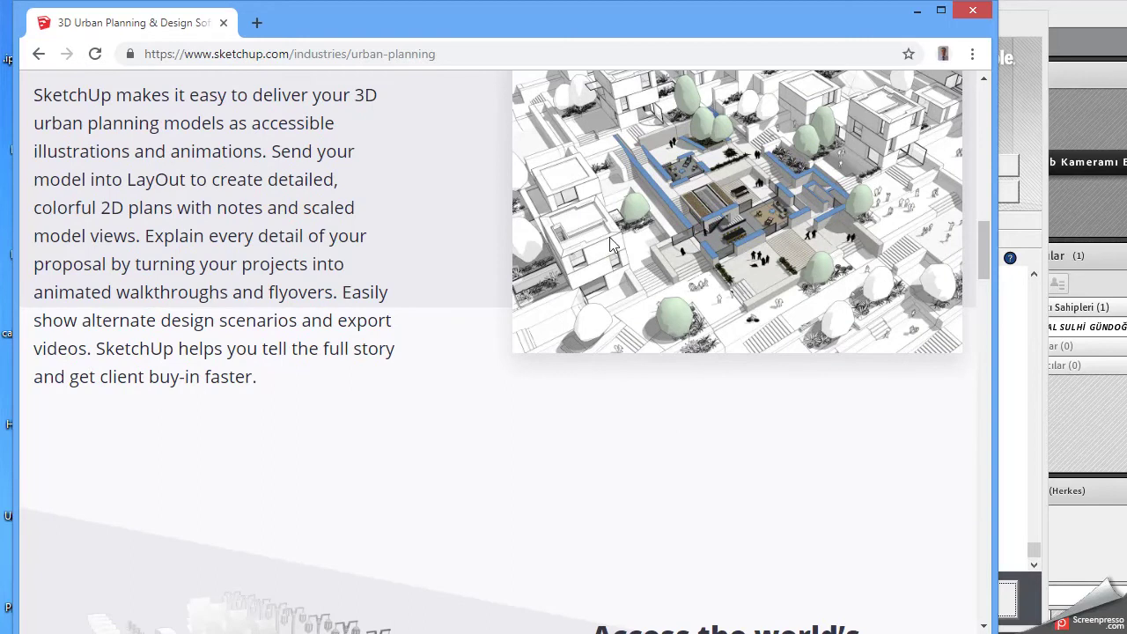
{"action": "scroll", "coordinate": [645, 236], "scroll_direction": "down", "scroll_amount": 5}
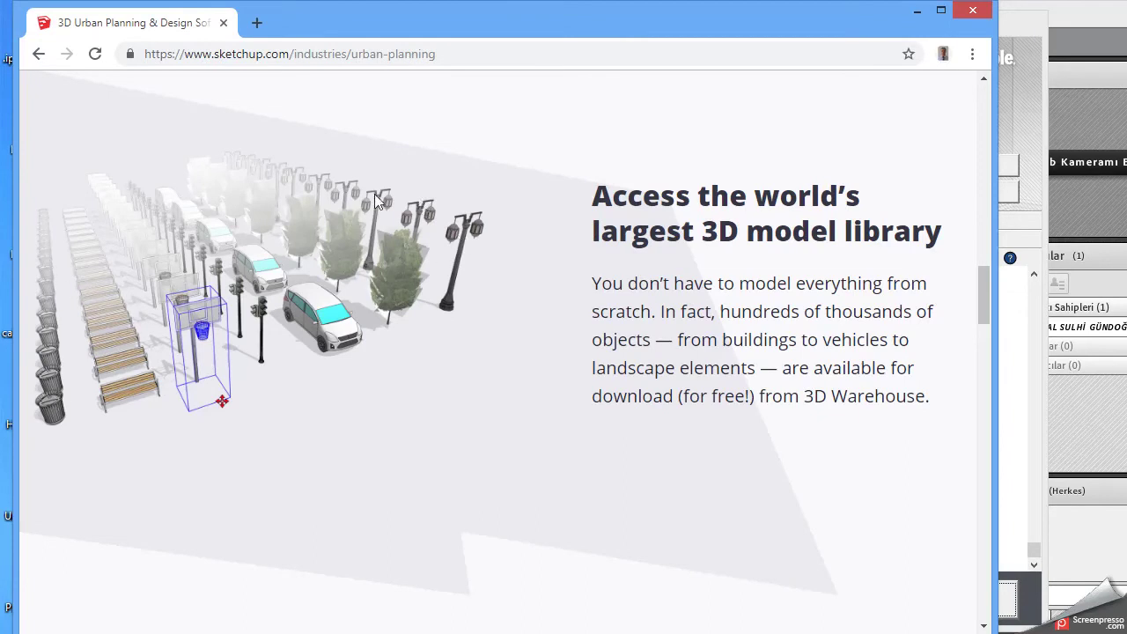
{"action": "scroll", "coordinate": [684, 298], "scroll_direction": "down", "scroll_amount": 5}
{"action": "scroll", "coordinate": [729, 304], "scroll_direction": "up", "scroll_amount": 1}
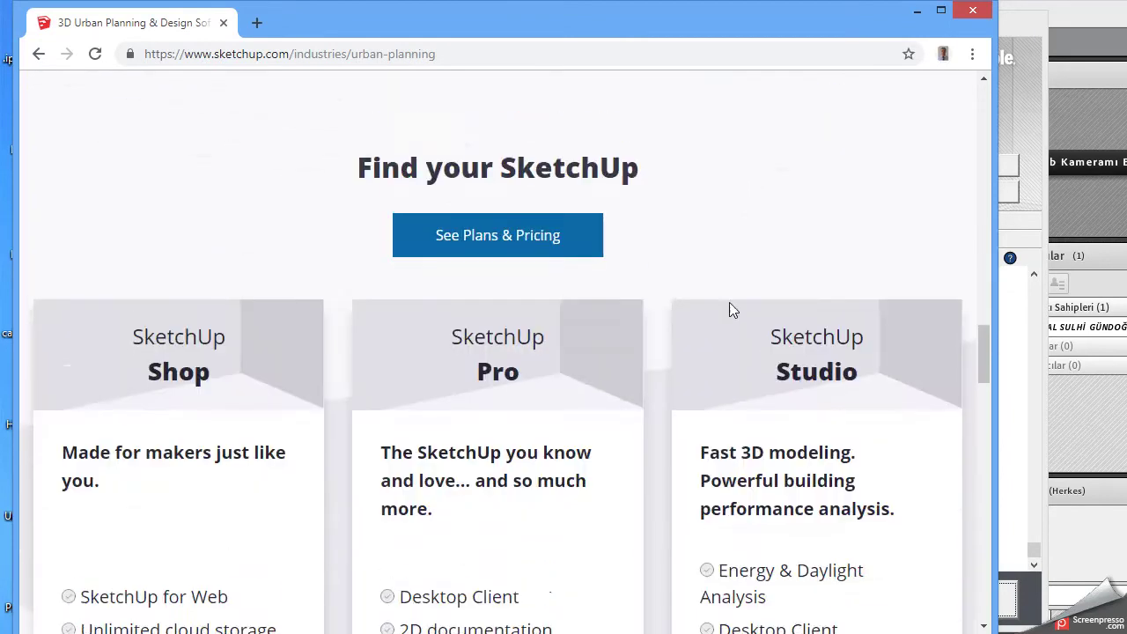
{"action": "scroll", "coordinate": [729, 304], "scroll_direction": "up", "scroll_amount": 10}
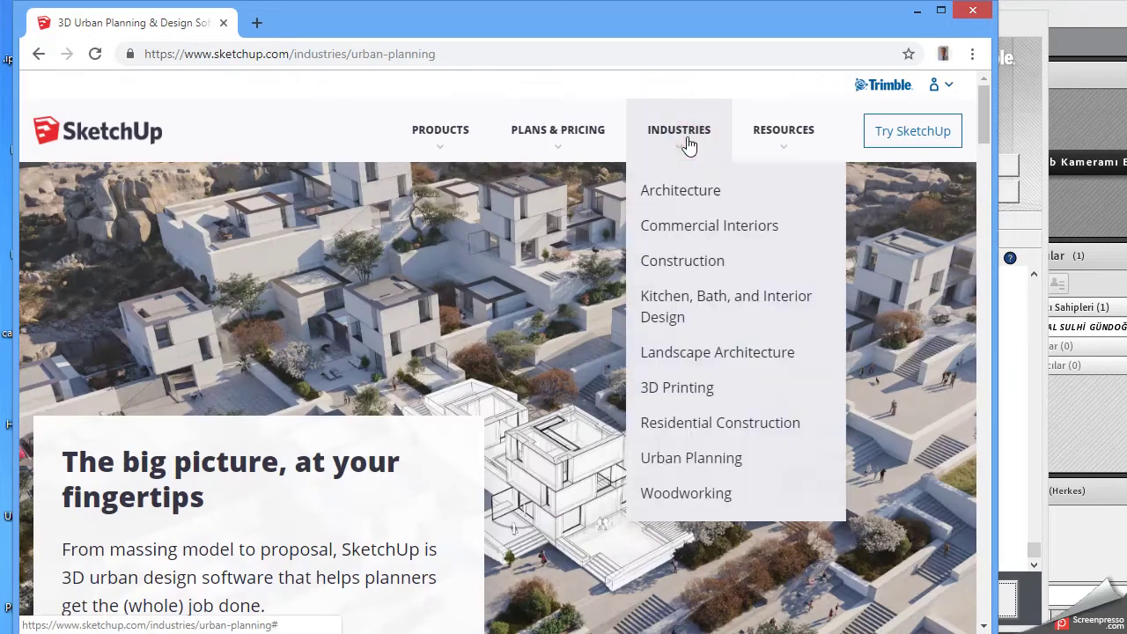
Open the Woodworking page and read down to Measure twice, cut once
{"action": "left_click", "coordinate": [728, 493]}
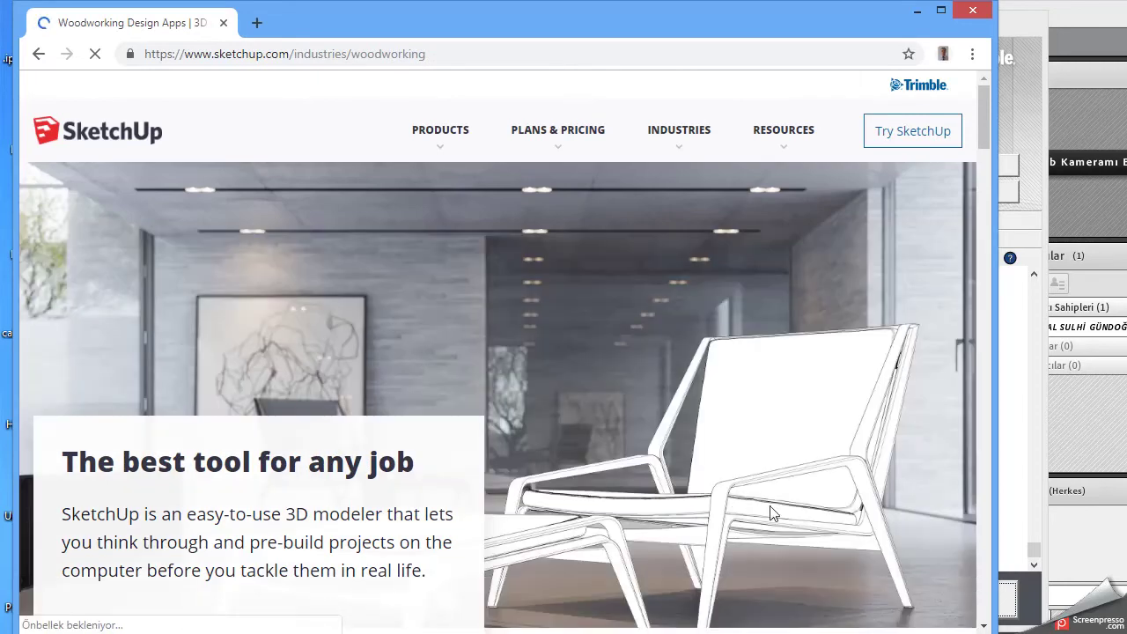
{"action": "scroll", "coordinate": [772, 513], "scroll_direction": "down", "scroll_amount": 2}
{"action": "scroll", "coordinate": [768, 509], "scroll_direction": "down", "scroll_amount": 3}
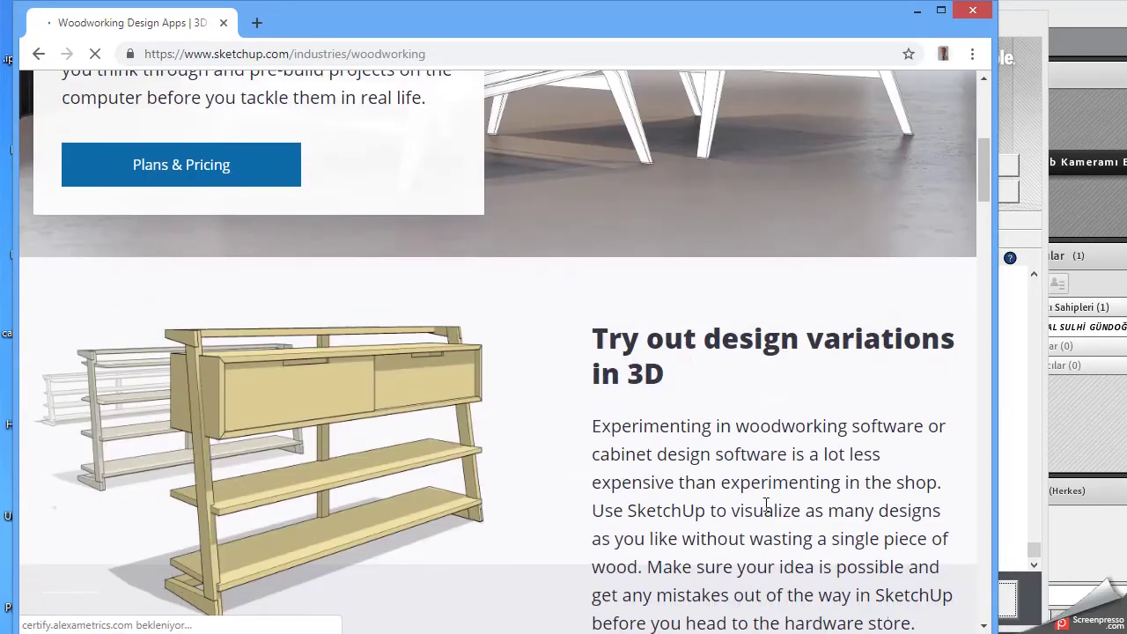
{"action": "scroll", "coordinate": [766, 504], "scroll_direction": "down", "scroll_amount": 3}
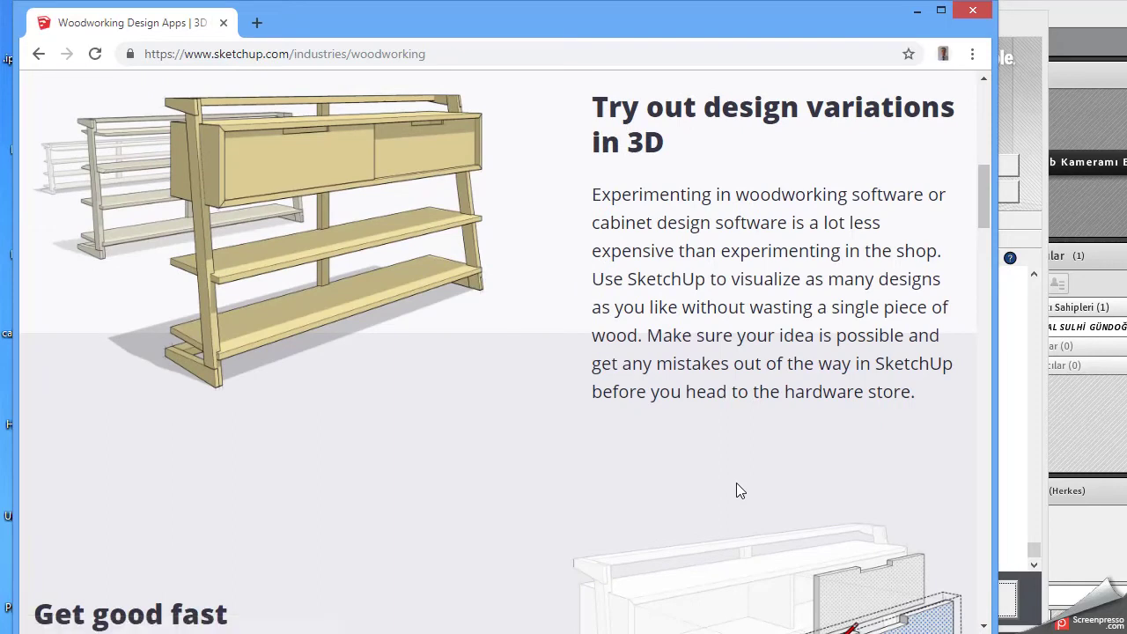
{"action": "scroll", "coordinate": [738, 490], "scroll_direction": "down", "scroll_amount": 3}
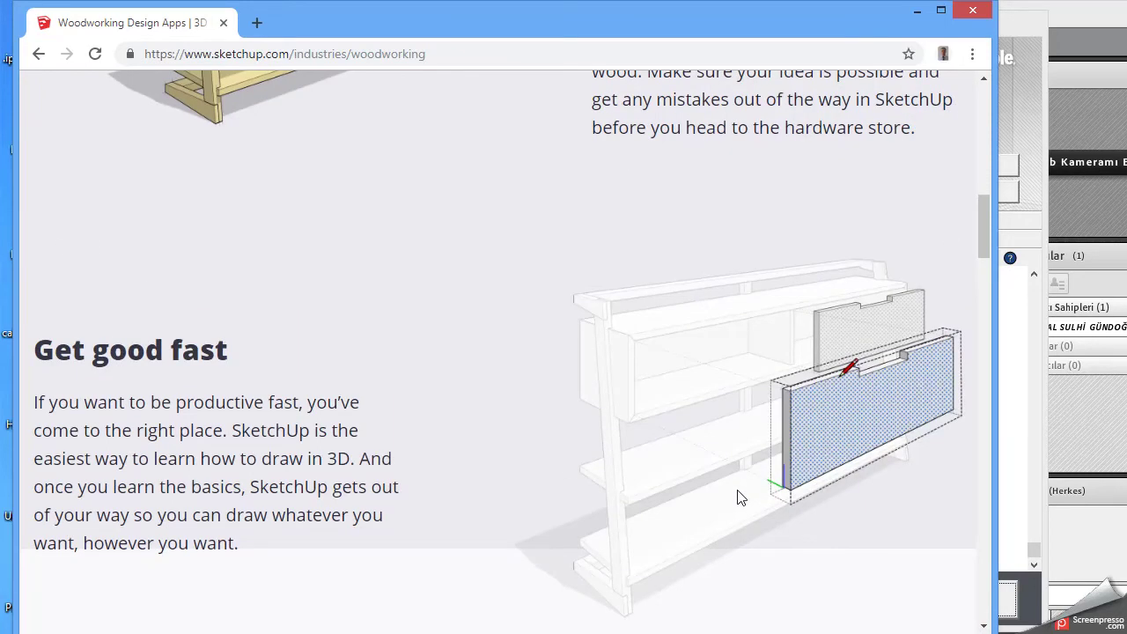
{"action": "scroll", "coordinate": [738, 497], "scroll_direction": "down", "scroll_amount": 4}
{"action": "scroll", "coordinate": [740, 502], "scroll_direction": "down", "scroll_amount": 4}
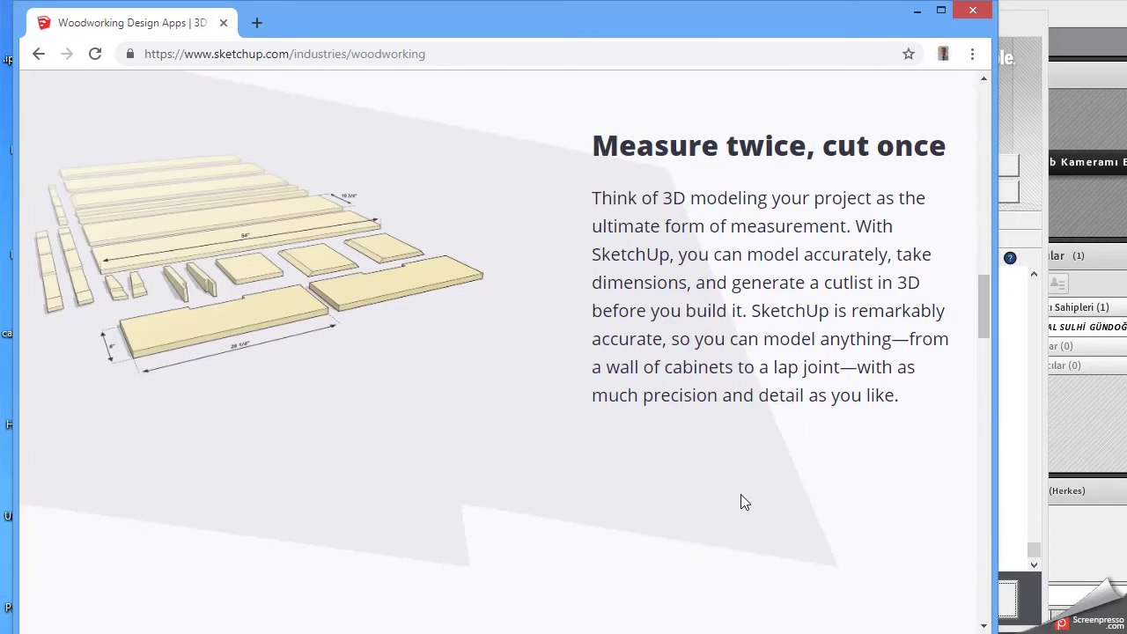
{"action": "scroll", "coordinate": [741, 501], "scroll_direction": "down", "scroll_amount": 2}
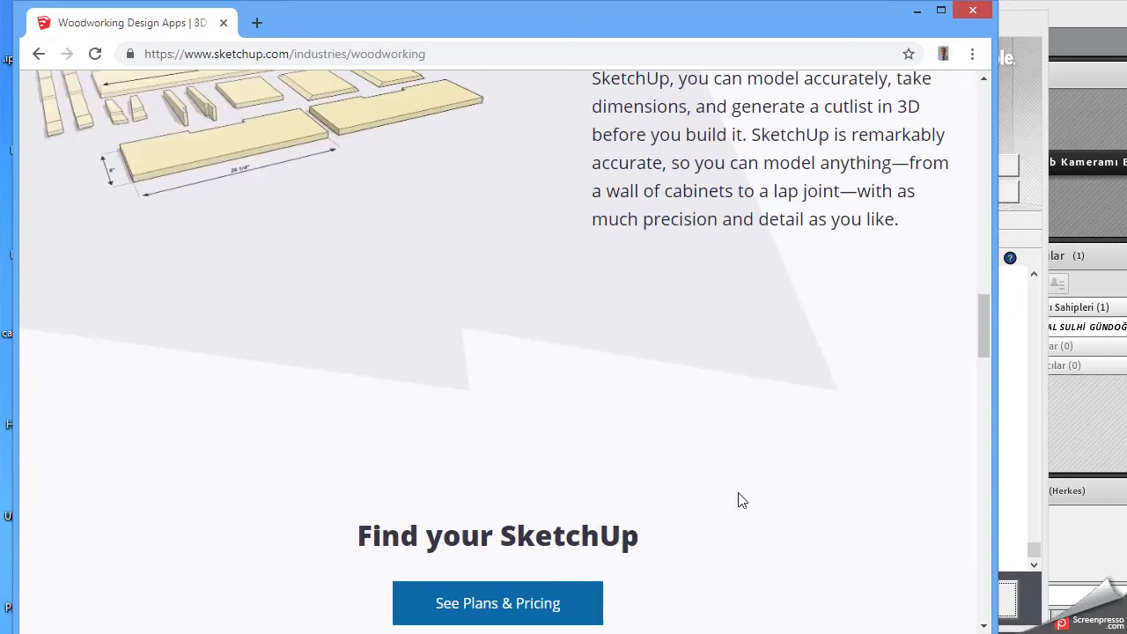
Scroll back to the top and close Chrome, returning to the SketchUp welcome screen
{"action": "scroll", "coordinate": [741, 500], "scroll_direction": "up", "scroll_amount": 3}
{"action": "scroll", "coordinate": [741, 500], "scroll_direction": "up", "scroll_amount": 10}
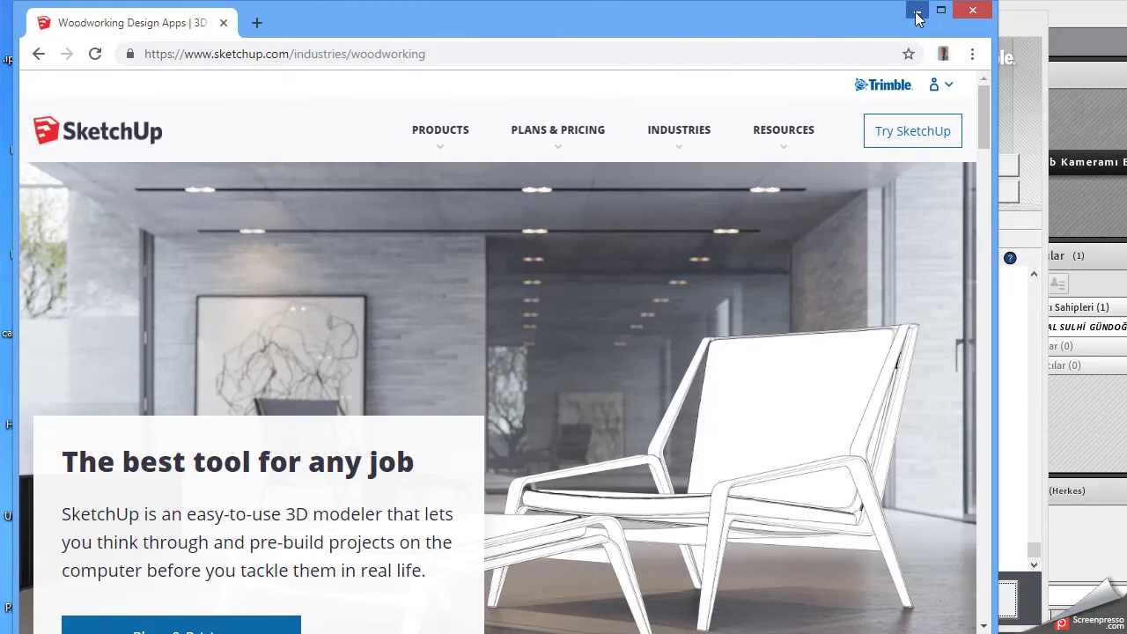
{"action": "left_click", "coordinate": [973, 10]}
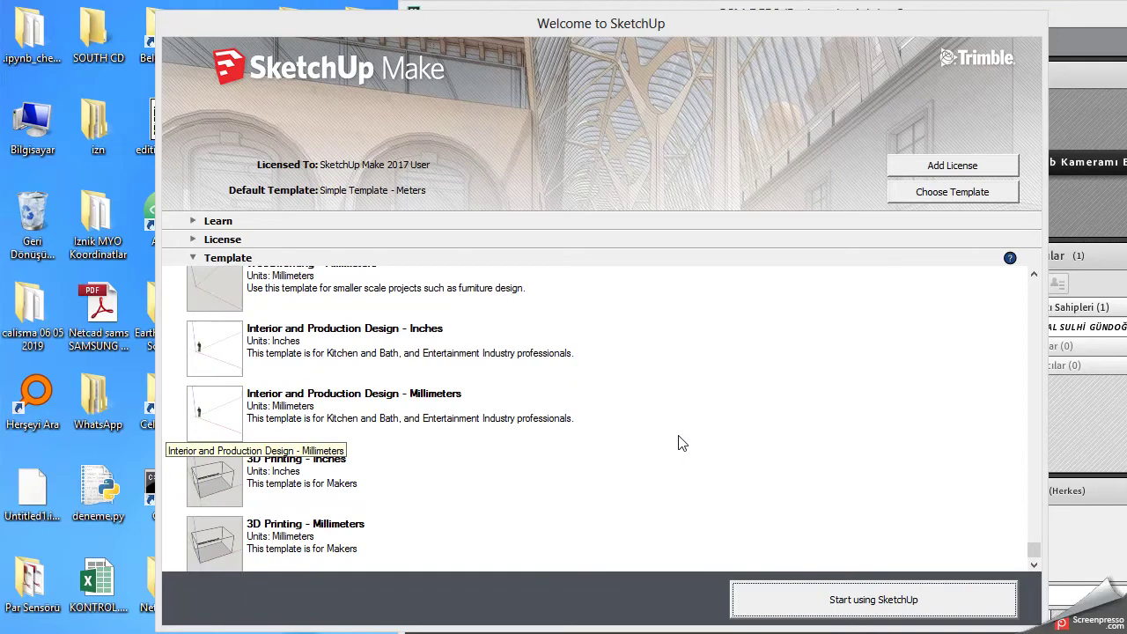
Pick Simple Template - Meters in the Welcome dialog's template list and start SketchUp with it
{"action": "scroll", "coordinate": [604, 453], "scroll_direction": "up", "scroll_amount": 3}
{"action": "left_click", "coordinate": [617, 463]}
{"action": "scroll", "coordinate": [617, 432], "scroll_direction": "up", "scroll_amount": 3}
{"action": "scroll", "coordinate": [586, 421], "scroll_direction": "up", "scroll_amount": 3}
{"action": "scroll", "coordinate": [546, 410], "scroll_direction": "up", "scroll_amount": 2}
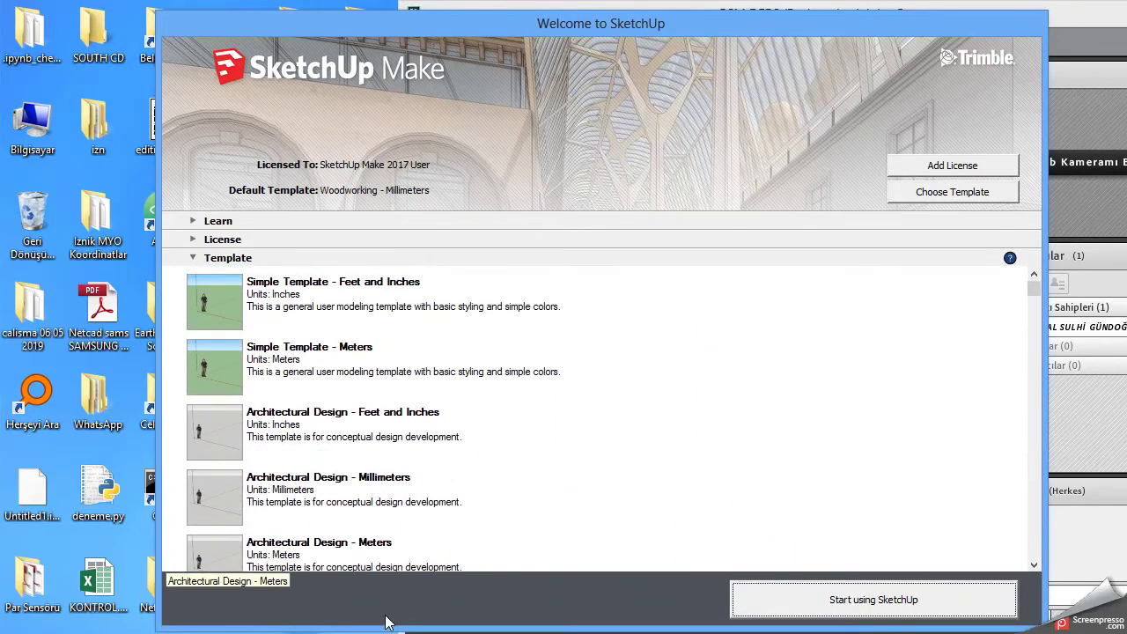
{"action": "left_click", "coordinate": [218, 358]}
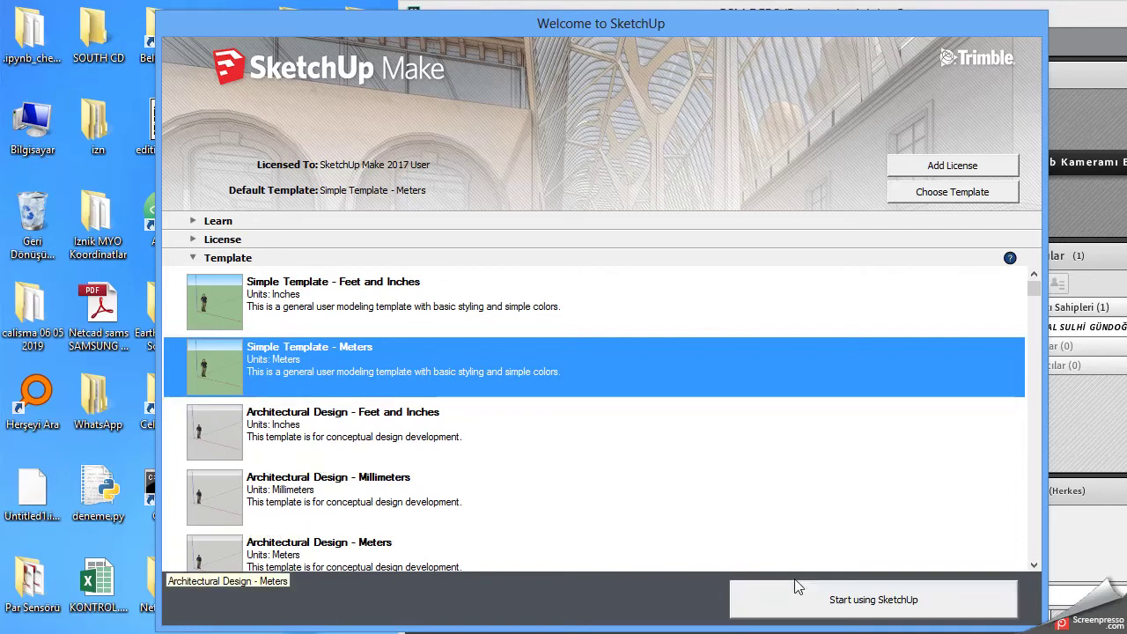
{"action": "left_click", "coordinate": [925, 600]}
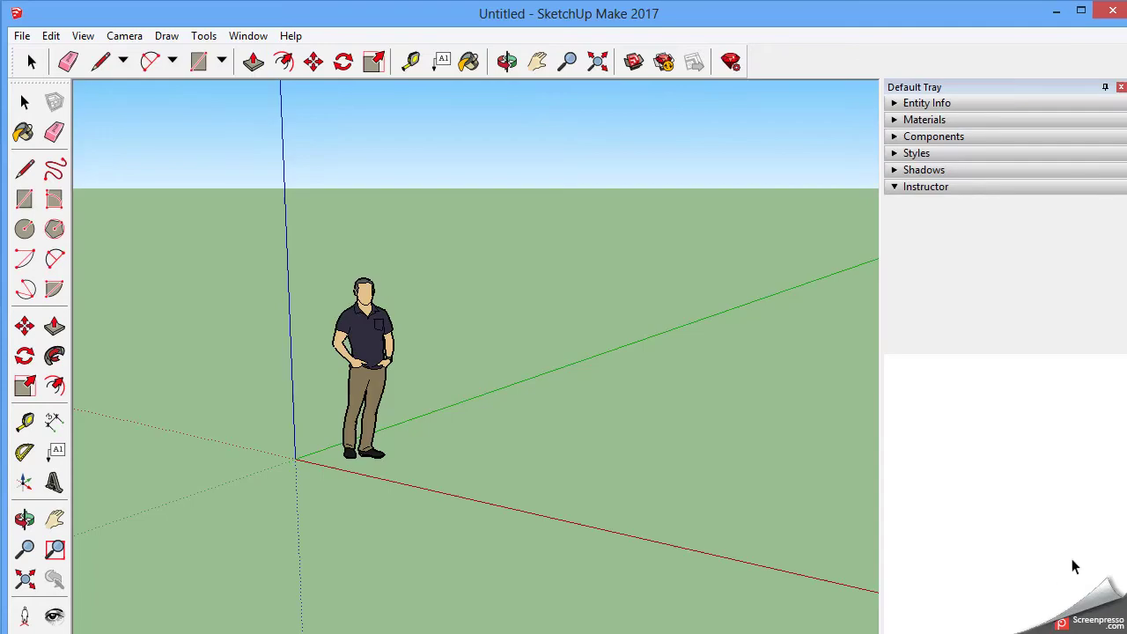
Narrow the SketchUp window from the right so the adjacent meeting window is visible
{"action": "mouse_move", "coordinate": [1126, 556]}
{"action": "left_mouse_down"}
{"action": "mouse_move", "coordinate": [995, 556]}
{"action": "mouse_move", "coordinate": [1005, 555]}
{"action": "left_mouse_up"}
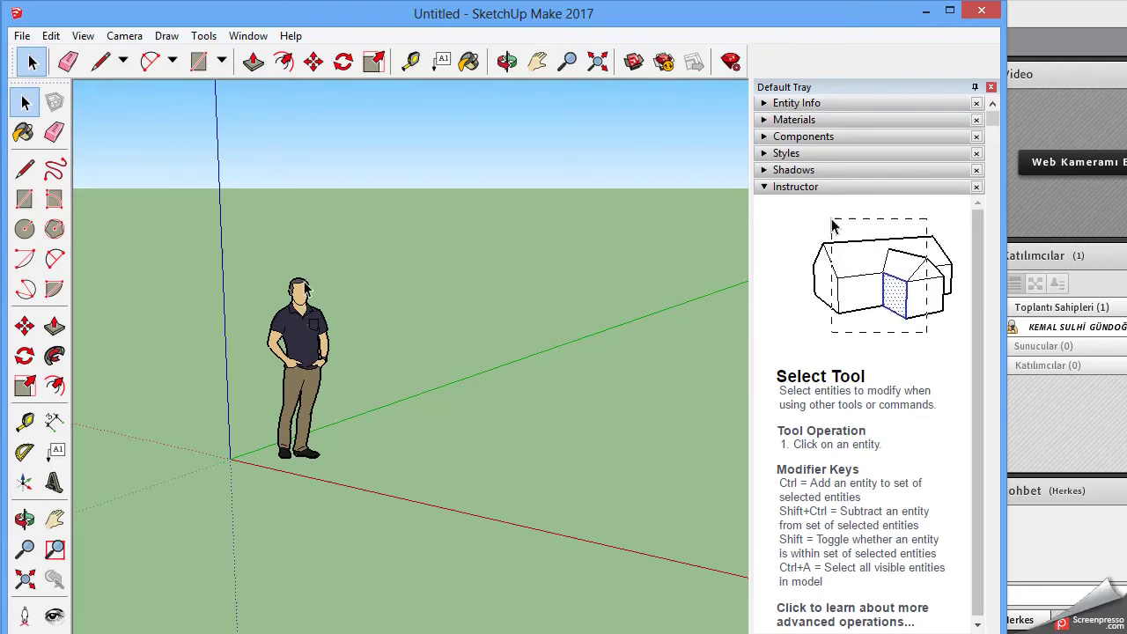
Show Entity Info for the standing figure component, then deselect it by clicking empty canvas
{"action": "right_click", "coordinate": [309, 346]}
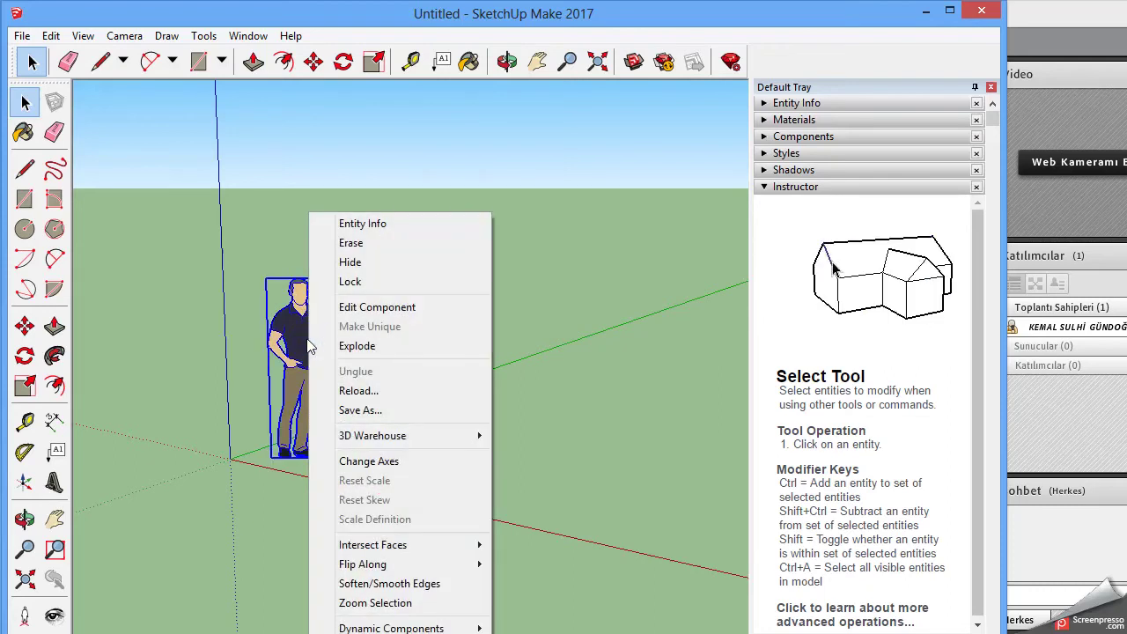
{"action": "left_click", "coordinate": [382, 225]}
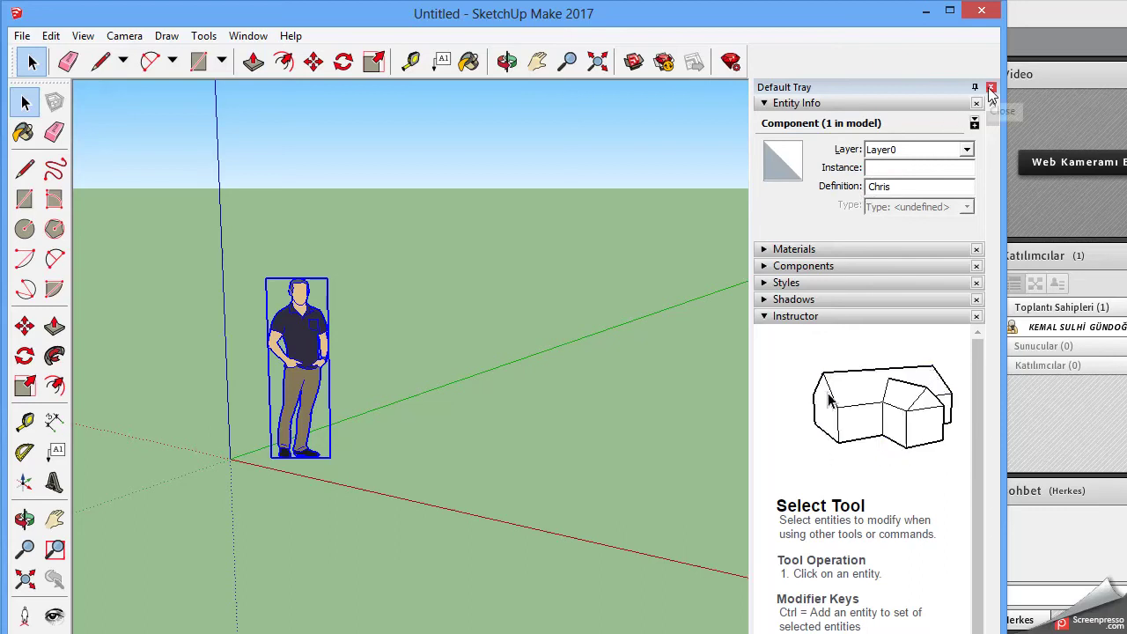
{"action": "left_click", "coordinate": [386, 285]}
{"action": "left_click", "coordinate": [384, 296]}
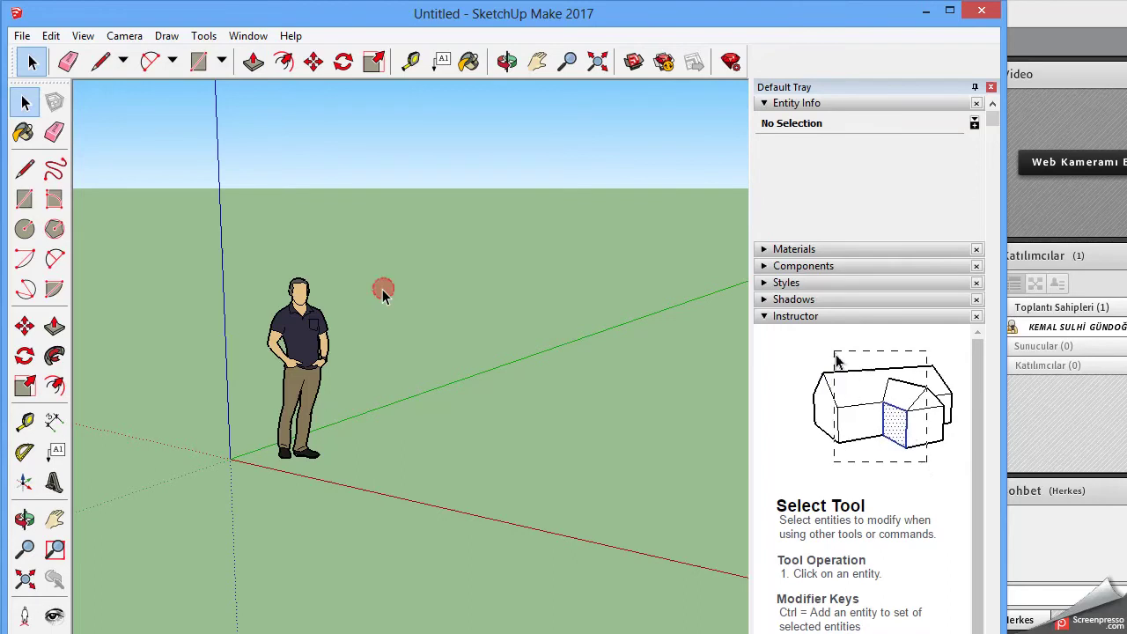
{"action": "left_click", "coordinate": [435, 287]}
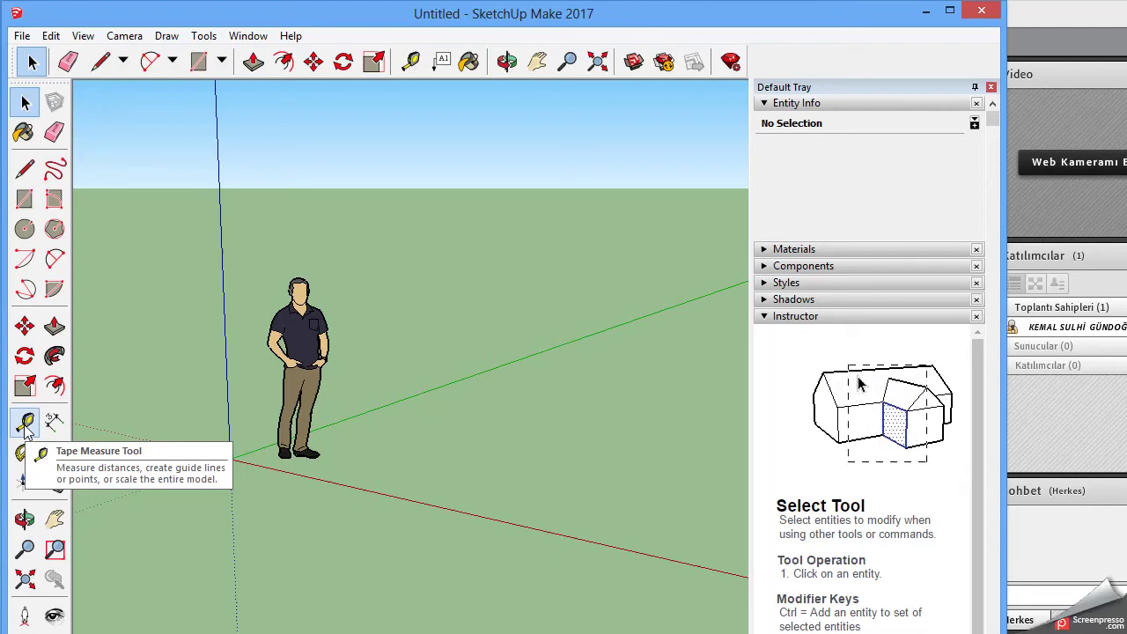
Measure the standing figure's height with the Tape Measure, from his feet to his head
{"action": "left_click", "coordinate": [26, 428]}
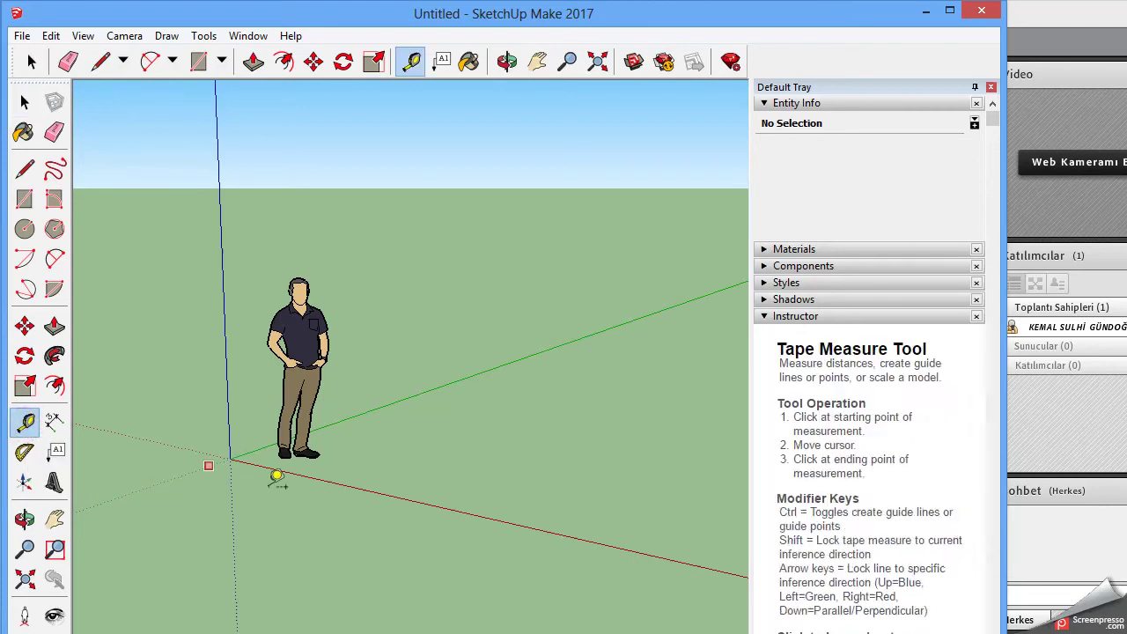
{"action": "left_click", "coordinate": [291, 457]}
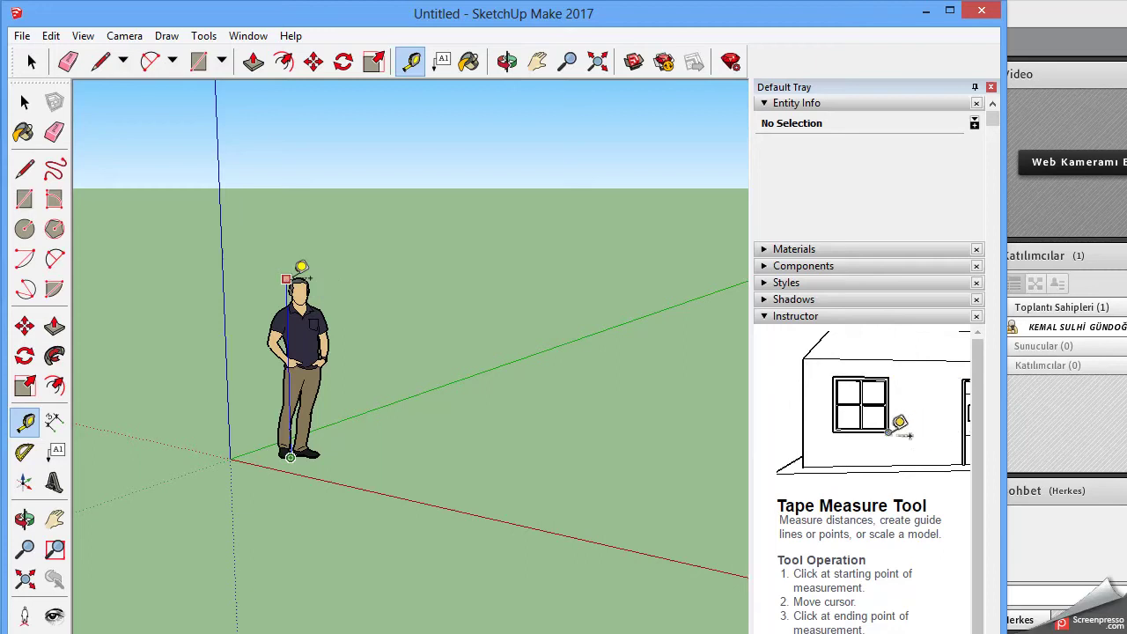
{"action": "left_click", "coordinate": [383, 269]}
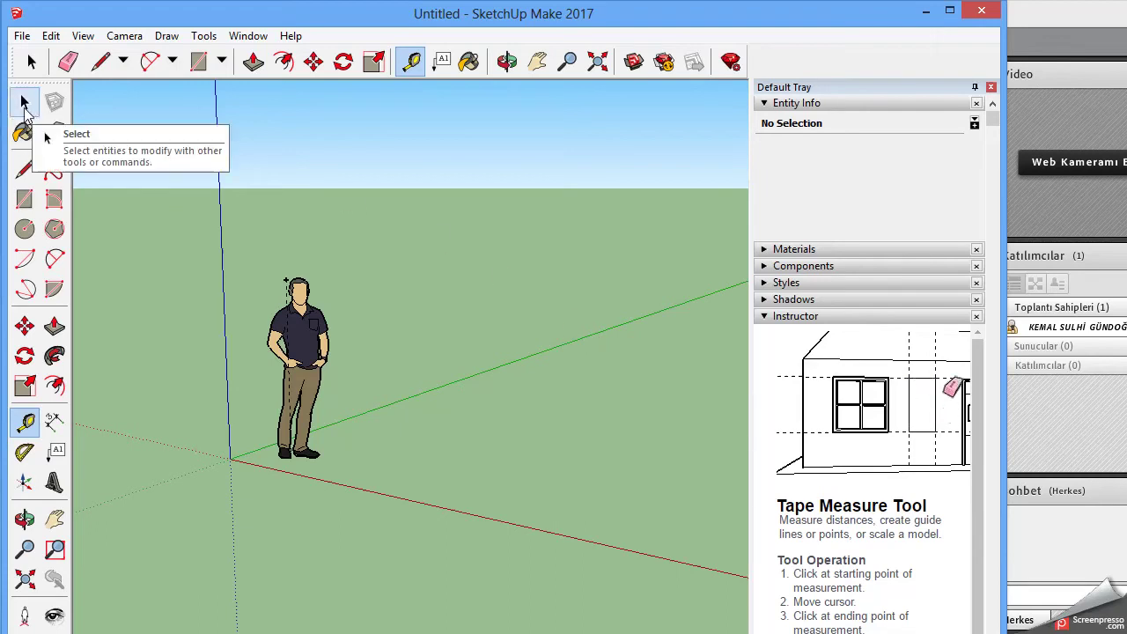
Activate the Select tool, then the Move tool, so the Instructor shows Move help
{"action": "left_click", "coordinate": [24, 102]}
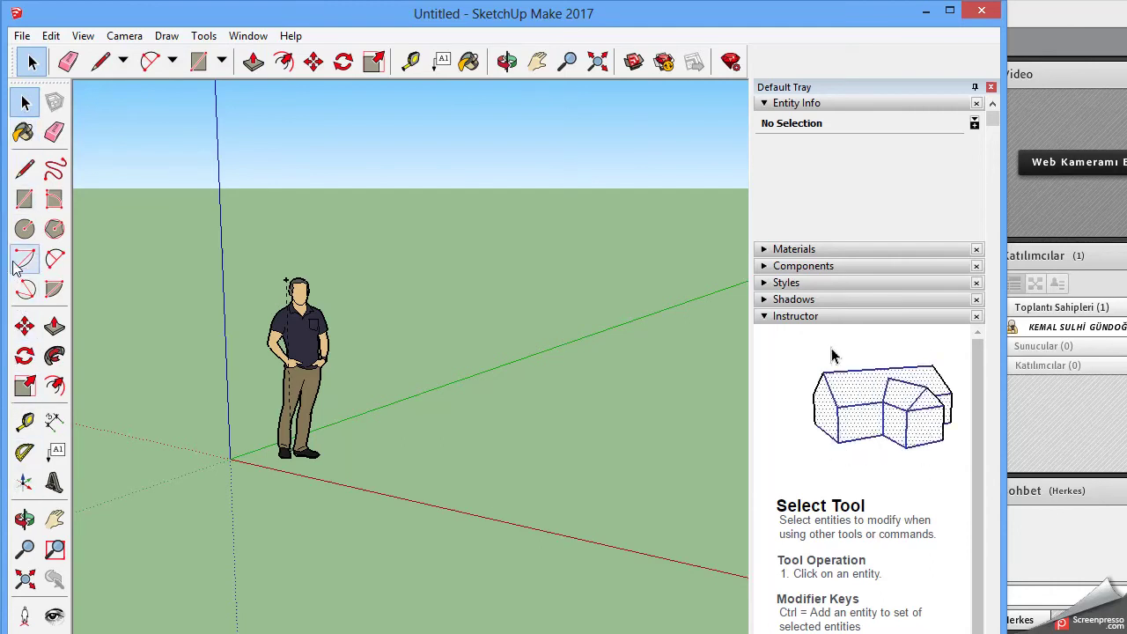
{"action": "left_click", "coordinate": [25, 327]}
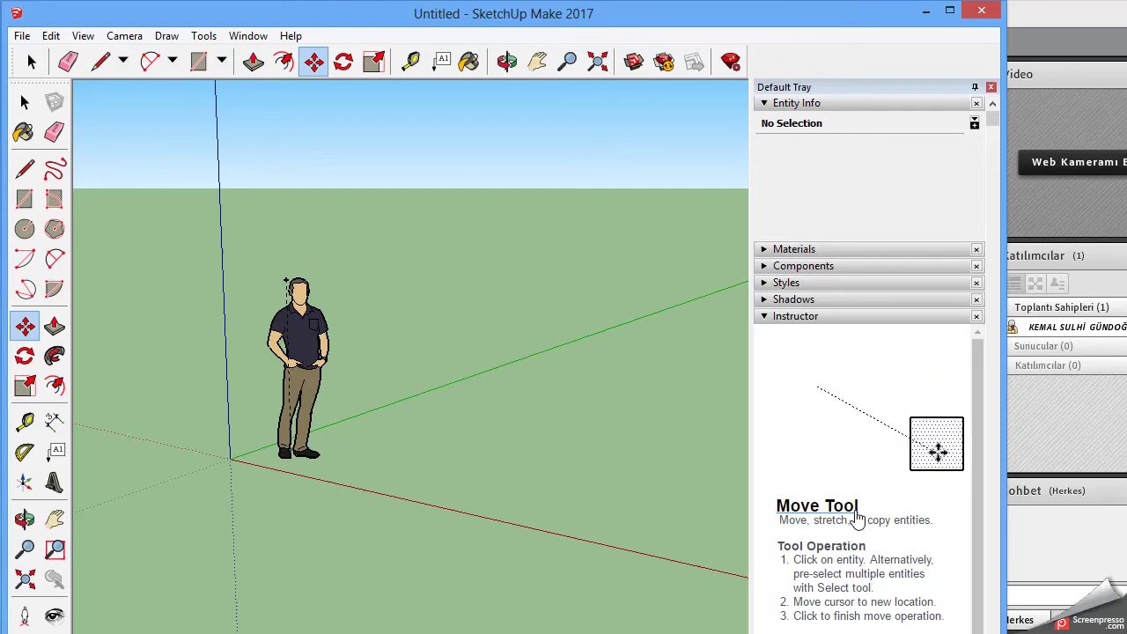
Try the Push/Pull tool, then make the Line tool active with L and the toolbar
{"action": "left_click", "coordinate": [55, 326]}
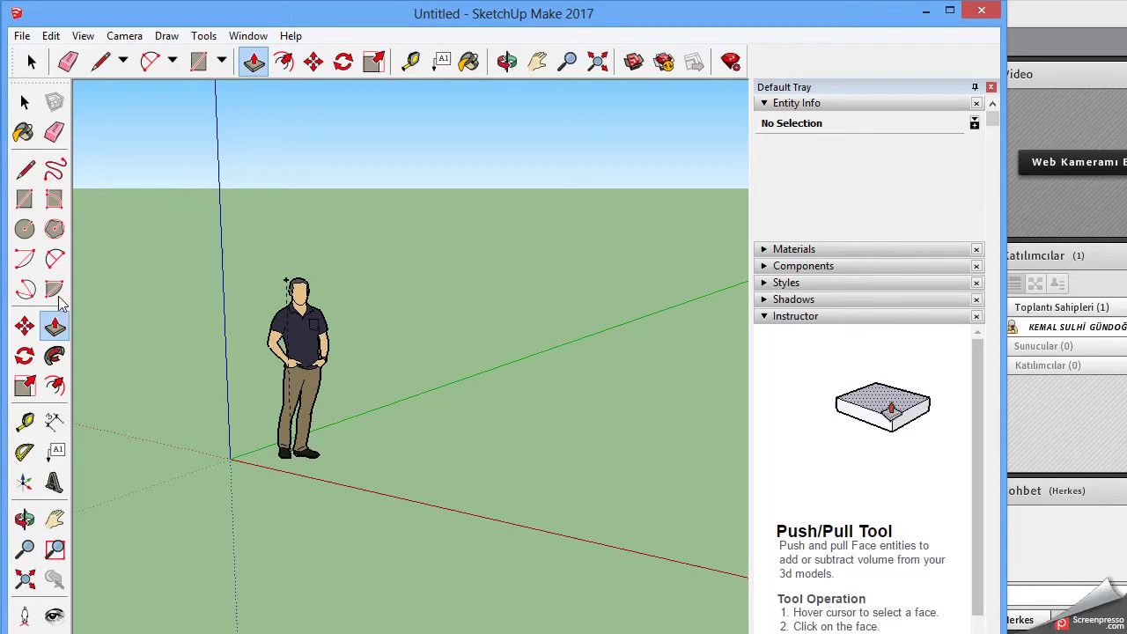
{"action": "key", "text": "l"}
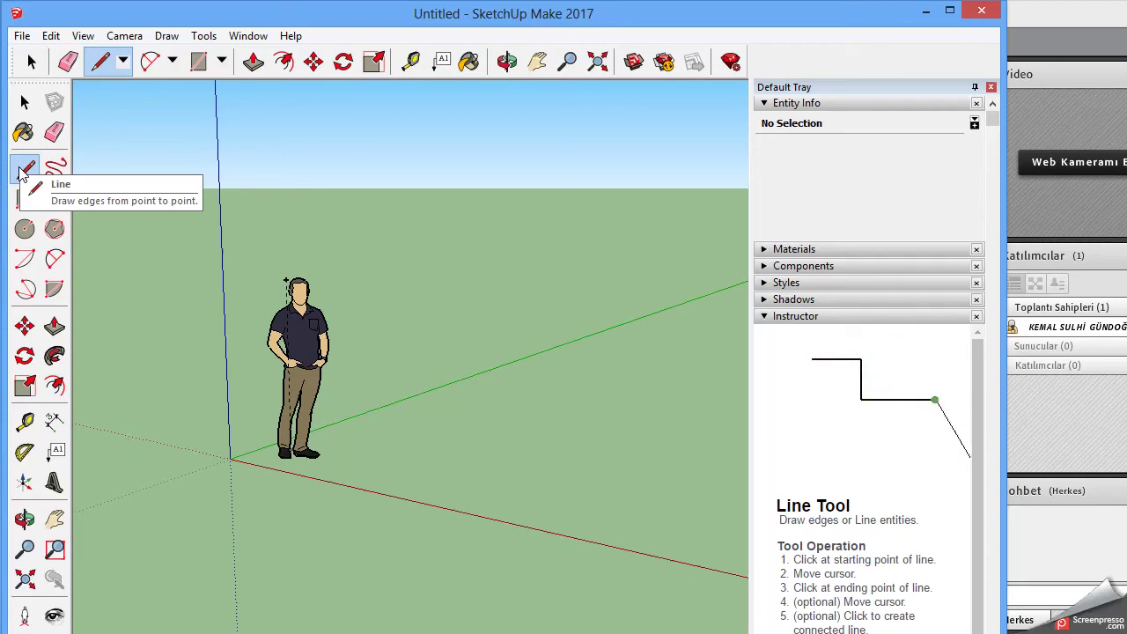
{"action": "left_click", "coordinate": [24, 170]}
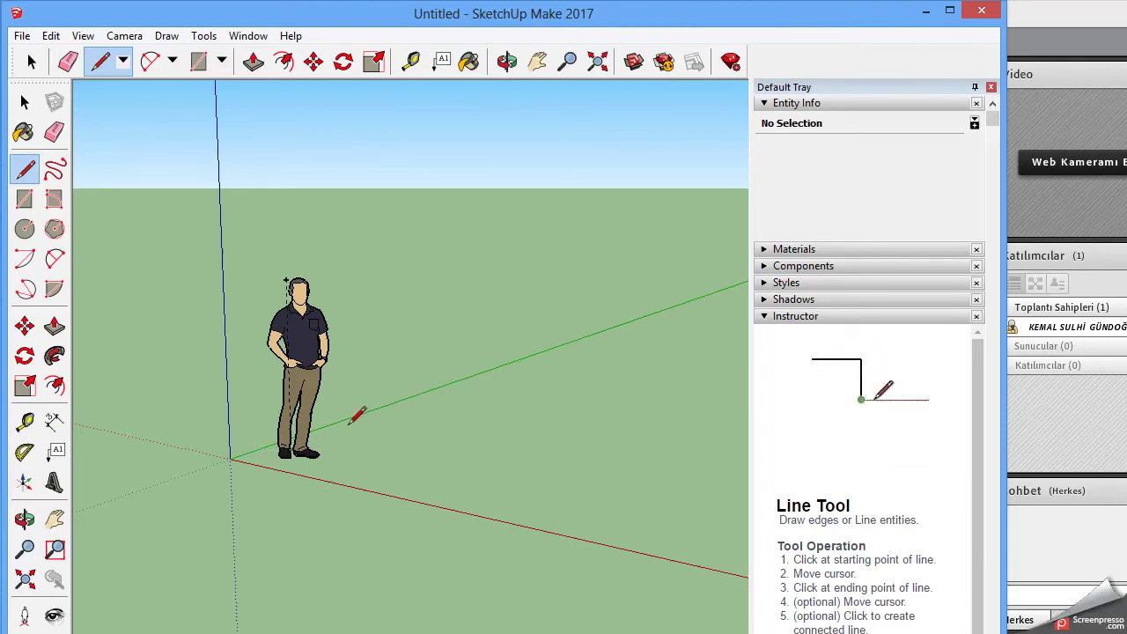
Anchor the first line's start point on the ground to the right of the figure
{"action": "left_click", "coordinate": [230, 458]}
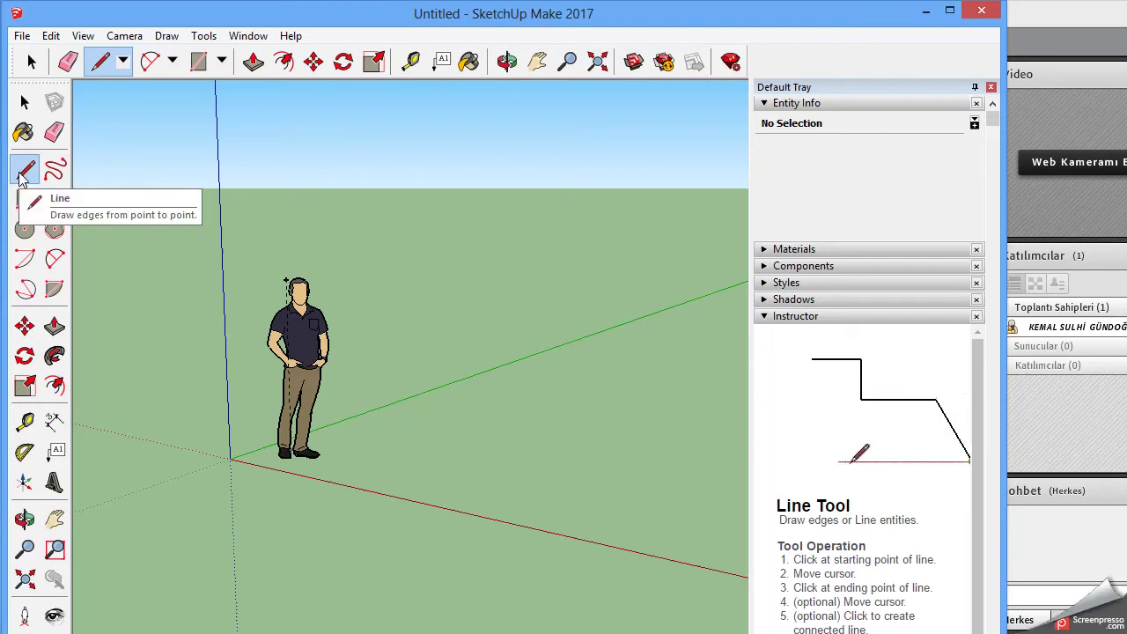
{"action": "left_click", "coordinate": [442, 438]}
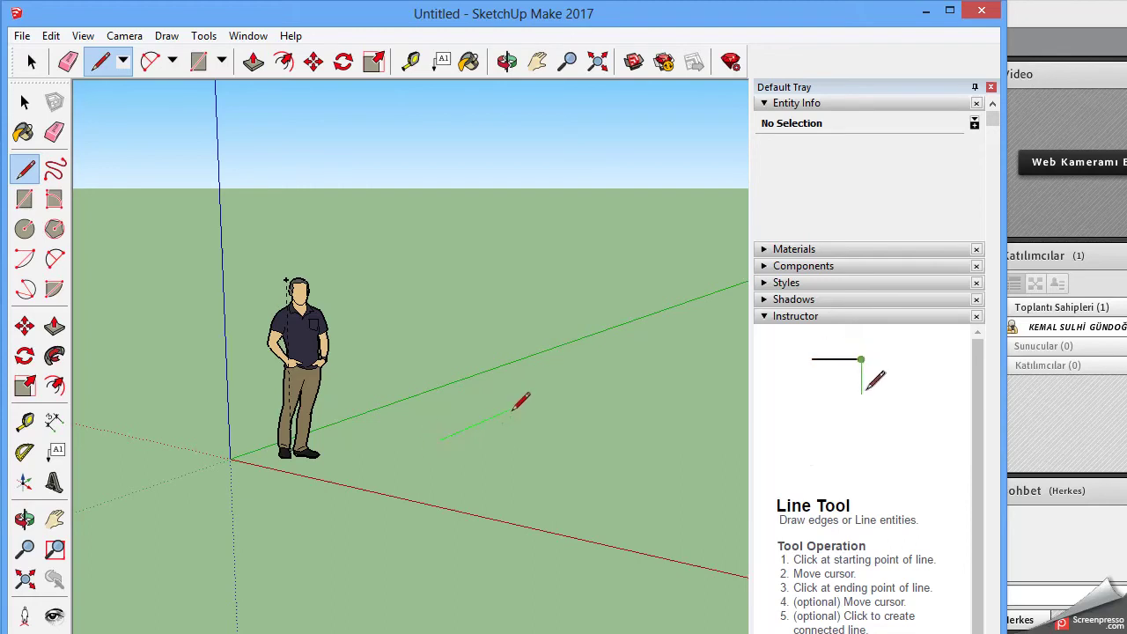
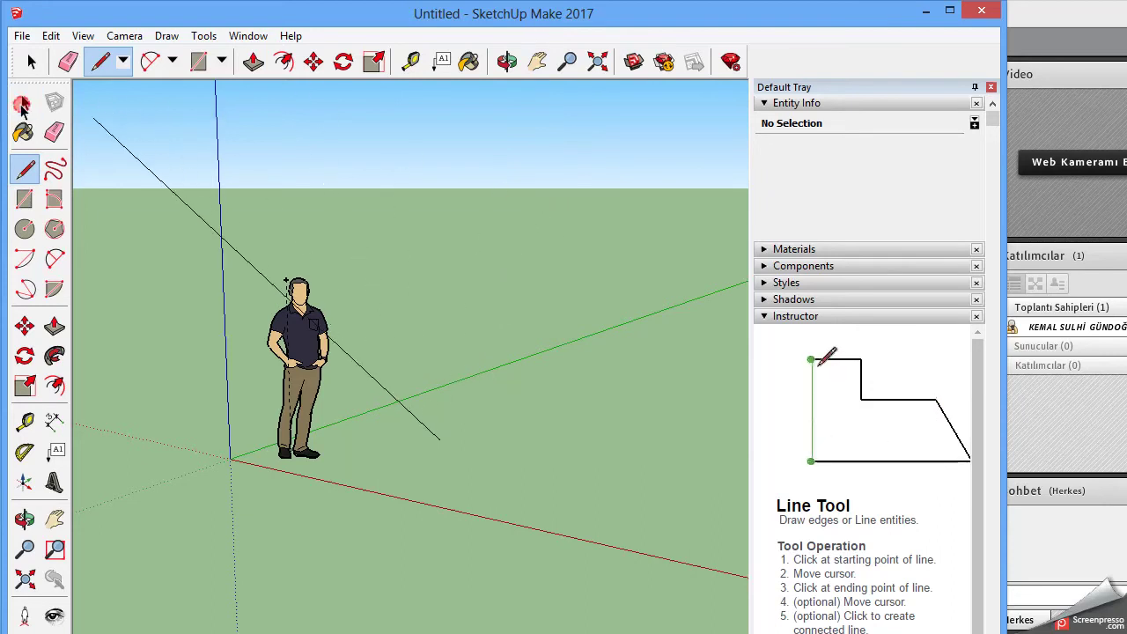
Cancel the unfinished stray line and reactivate the Line tool on the empty ground
{"action": "left_click", "coordinate": [25, 102]}
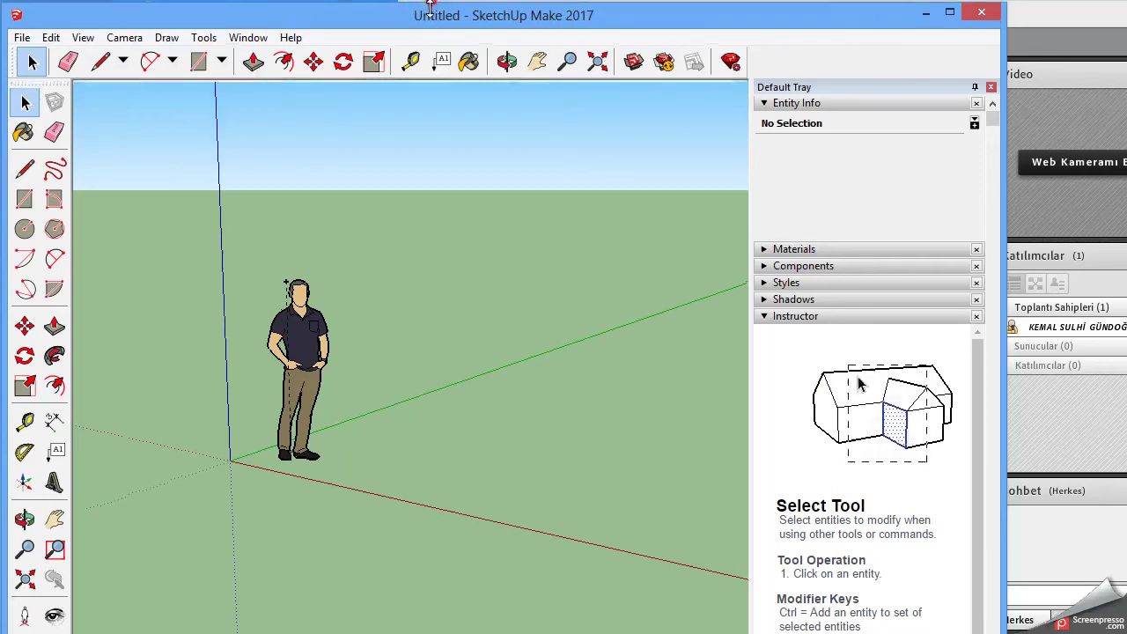
{"action": "left_click_drag", "start_coordinate": [432, 5], "coordinate": [423, 33]}
{"action": "left_click_drag", "start_coordinate": [421, 43], "coordinate": [424, 18]}
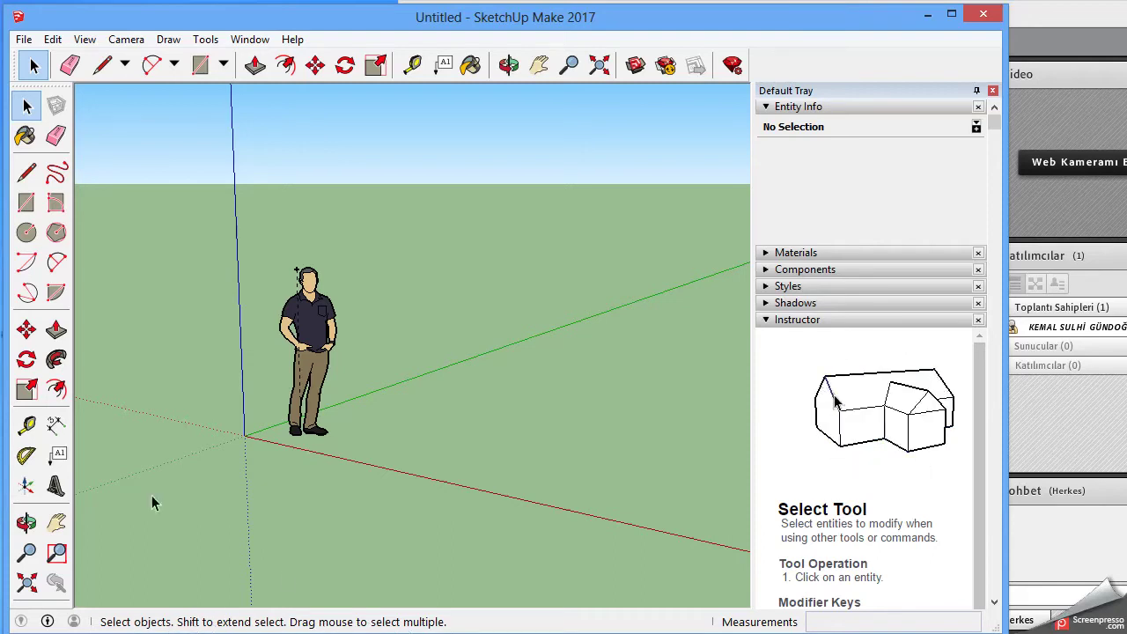
{"action": "left_click", "coordinate": [26, 174]}
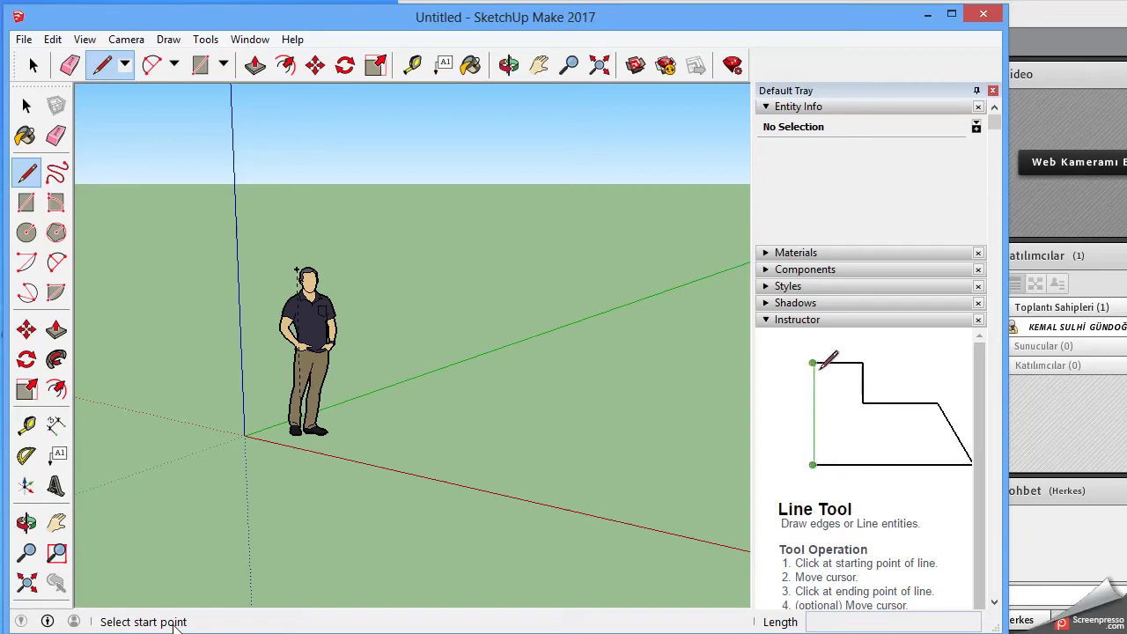
Draw a 4 m edge along green and a 3 m edge along red, closing the rectangle
{"action": "left_click", "coordinate": [401, 410]}
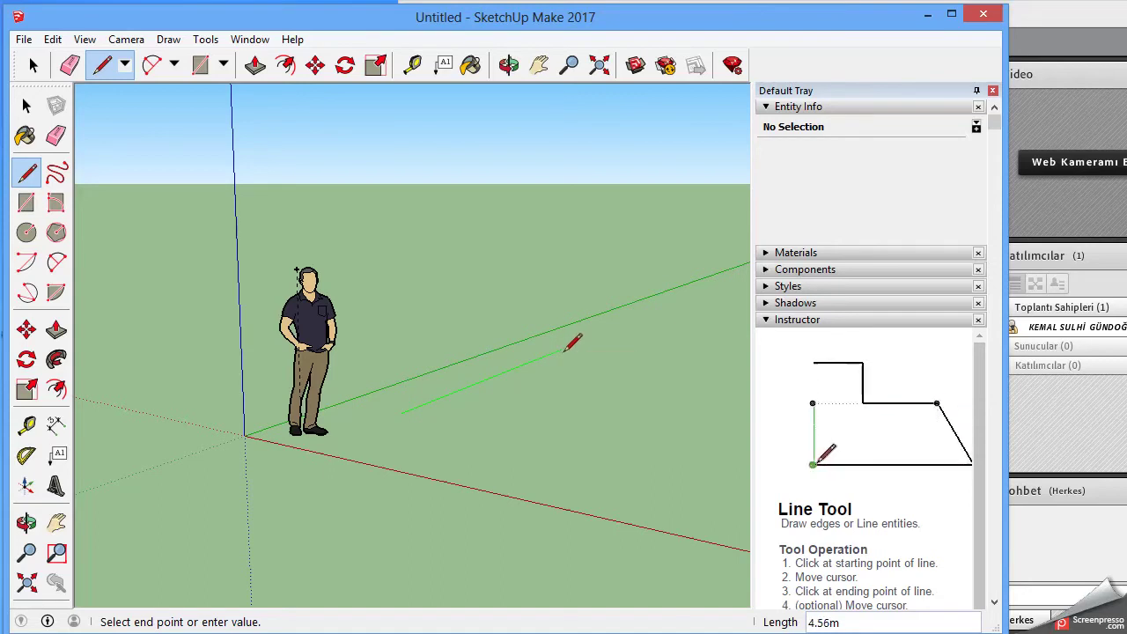
{"action": "type", "text": "4"}
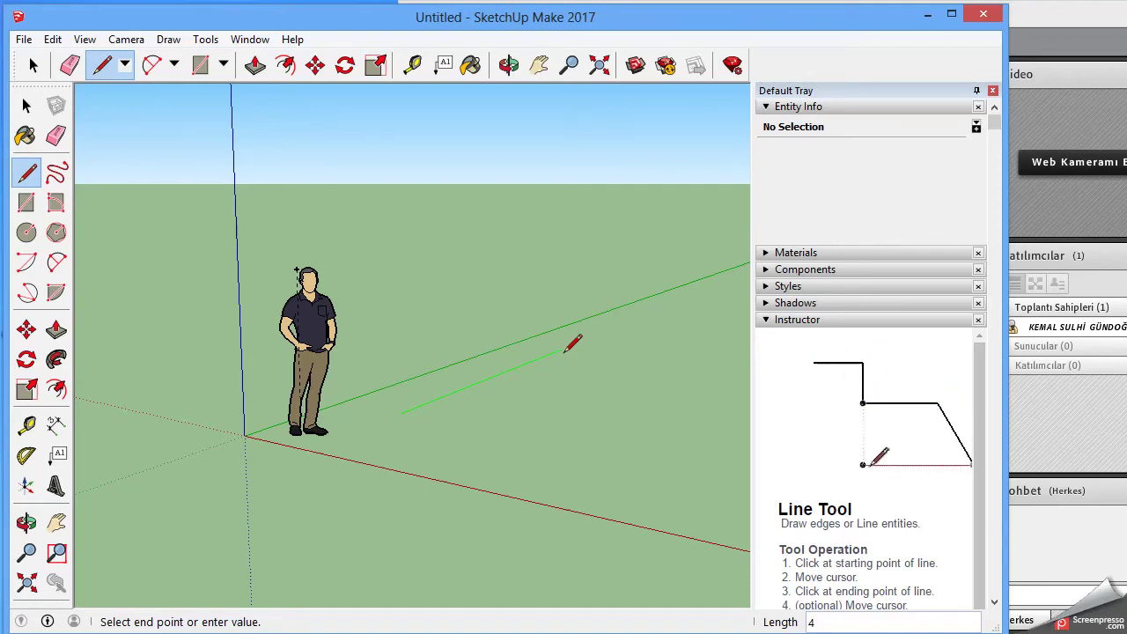
{"action": "key", "text": "Return"}
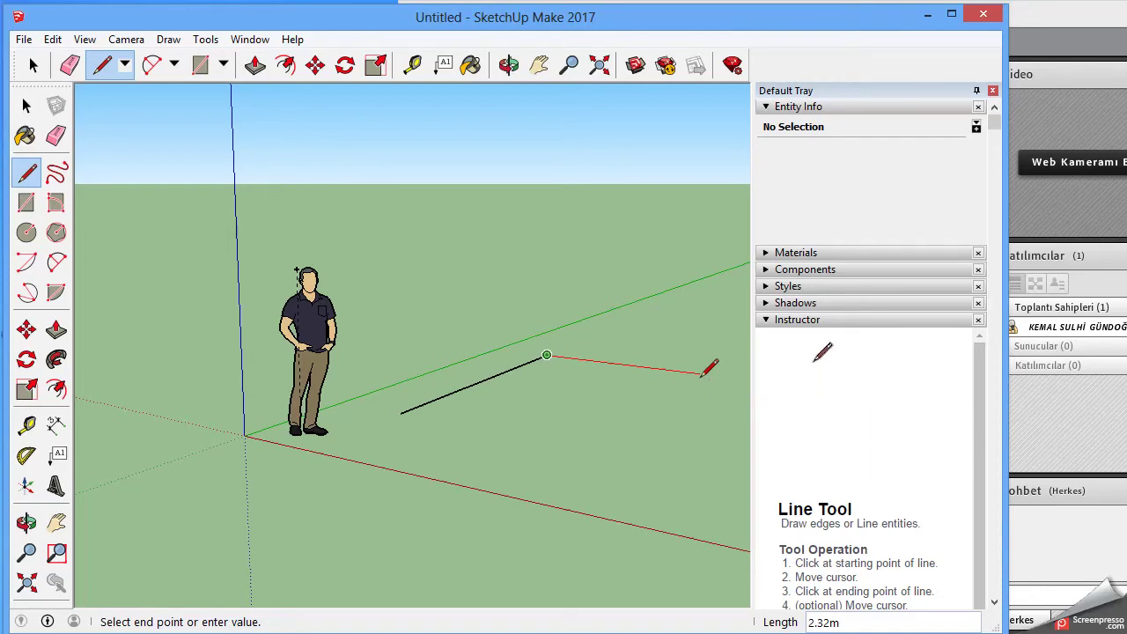
{"action": "key", "text": "Return"}
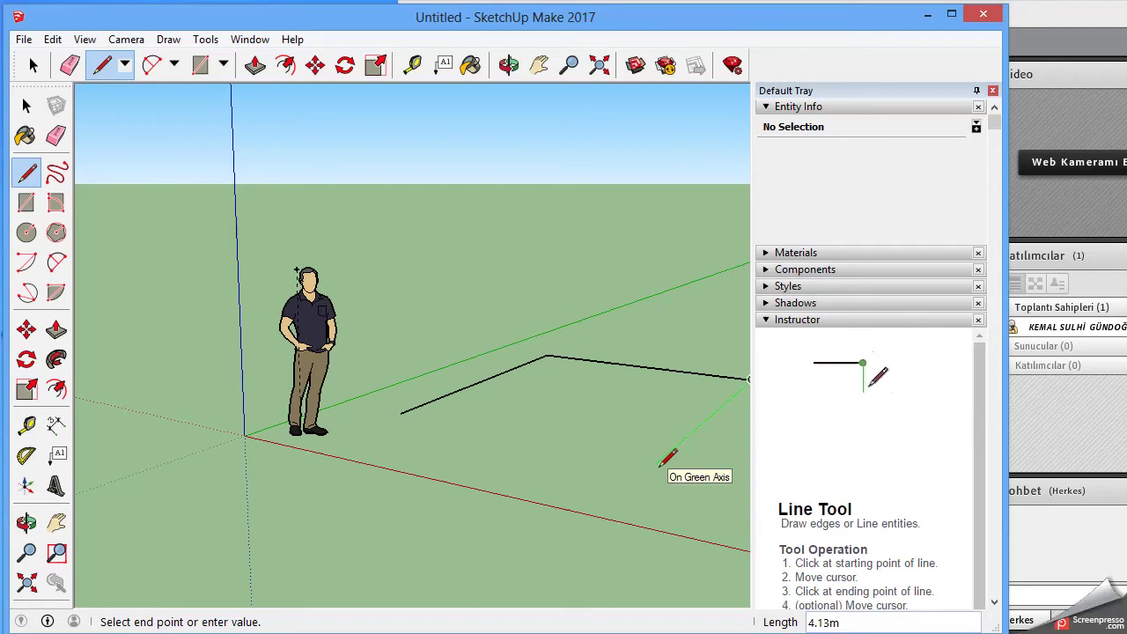
{"action": "left_click", "coordinate": [659, 460]}
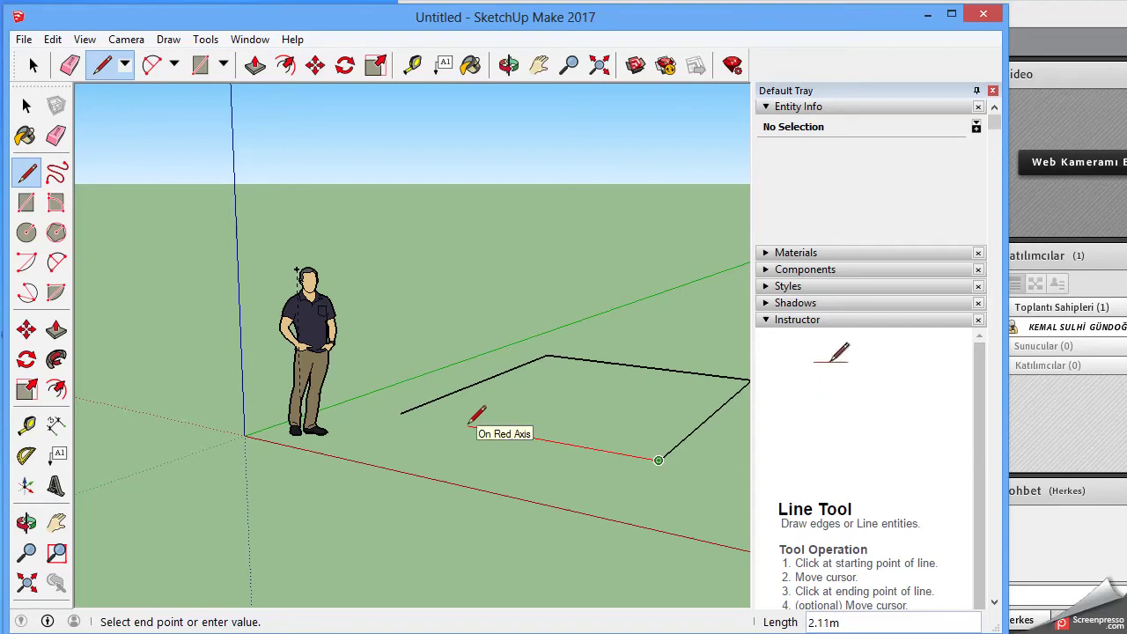
{"action": "left_click", "coordinate": [401, 413]}
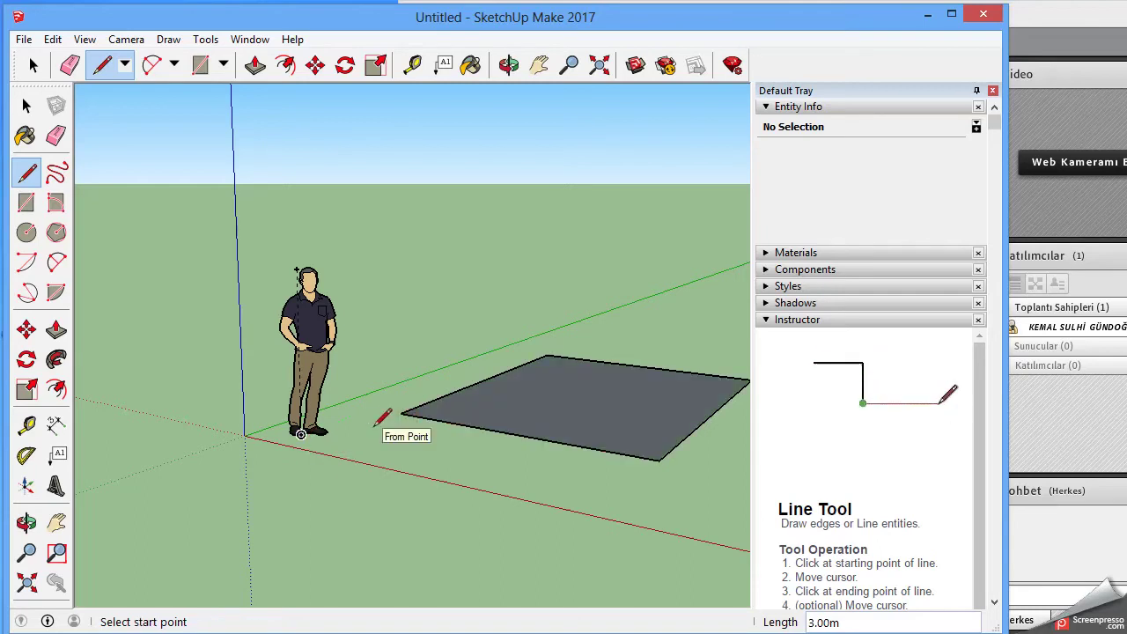
Switch to Select and undo the rectangle's face and edges with Ctrl+Z
{"action": "key", "text": "space"}
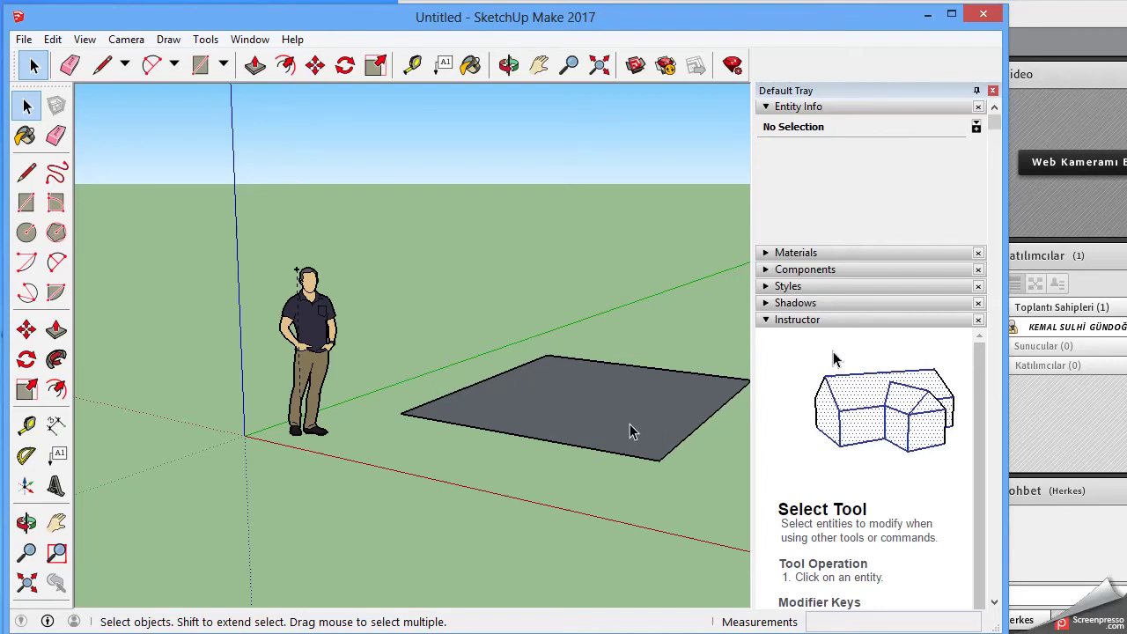
{"action": "key", "text": "ctrl+z"}
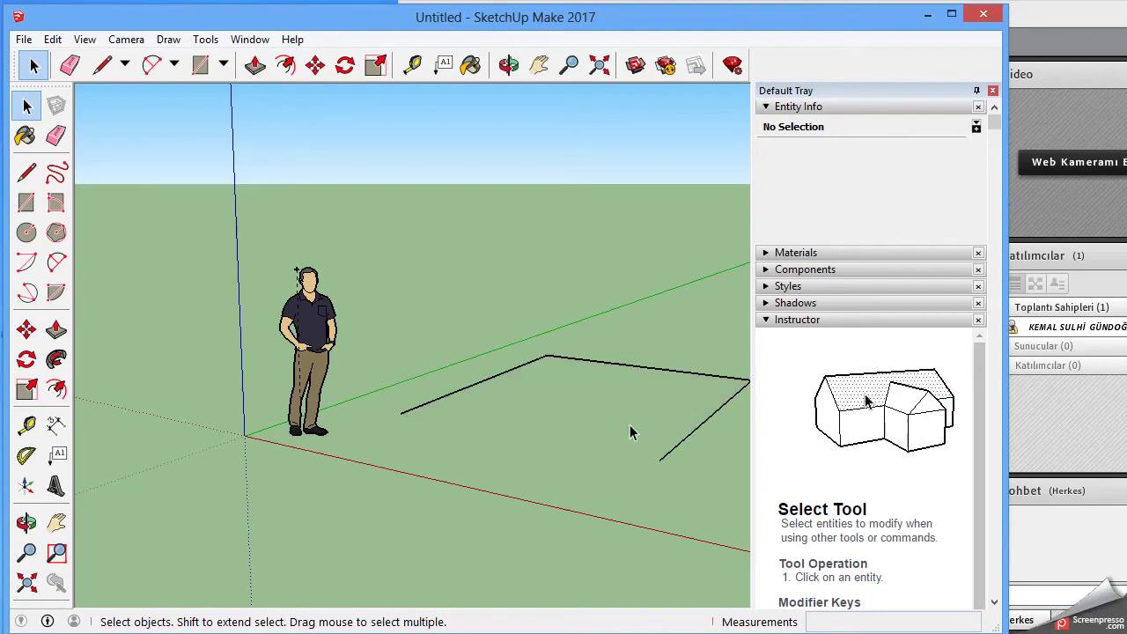
{"action": "key", "text": "ctrl+z"}
{"action": "key", "text": "ctrl+z"}
{"action": "key", "text": "ctrl+z"}
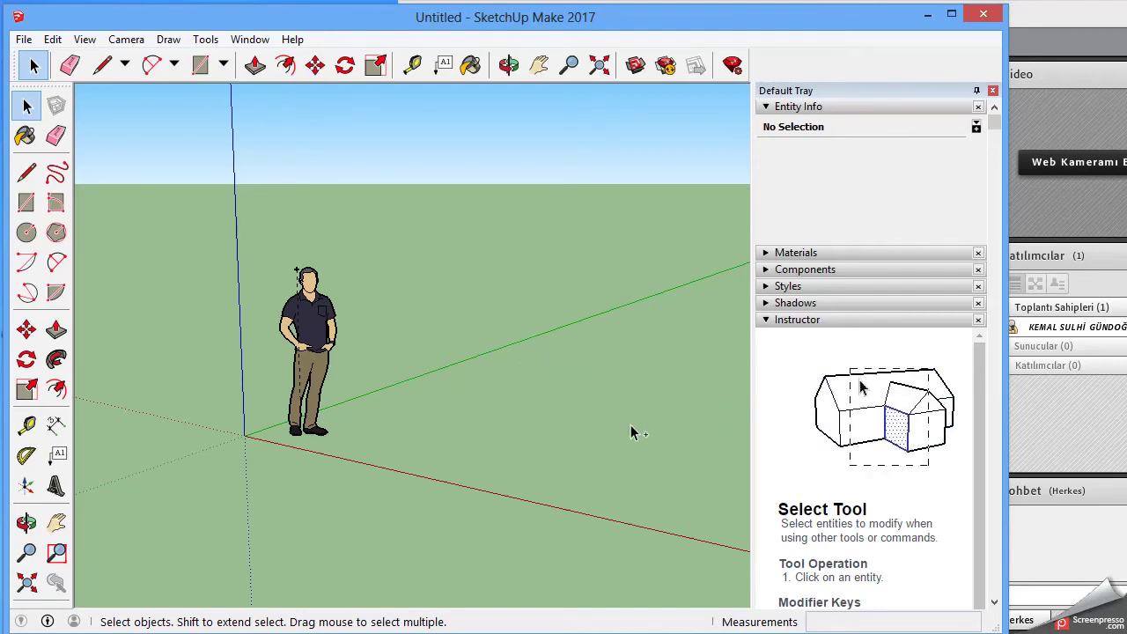
Draw a ten-cornered irregular outline of edges right of the figure, closing at the start point
{"action": "left_click", "coordinate": [26, 172]}
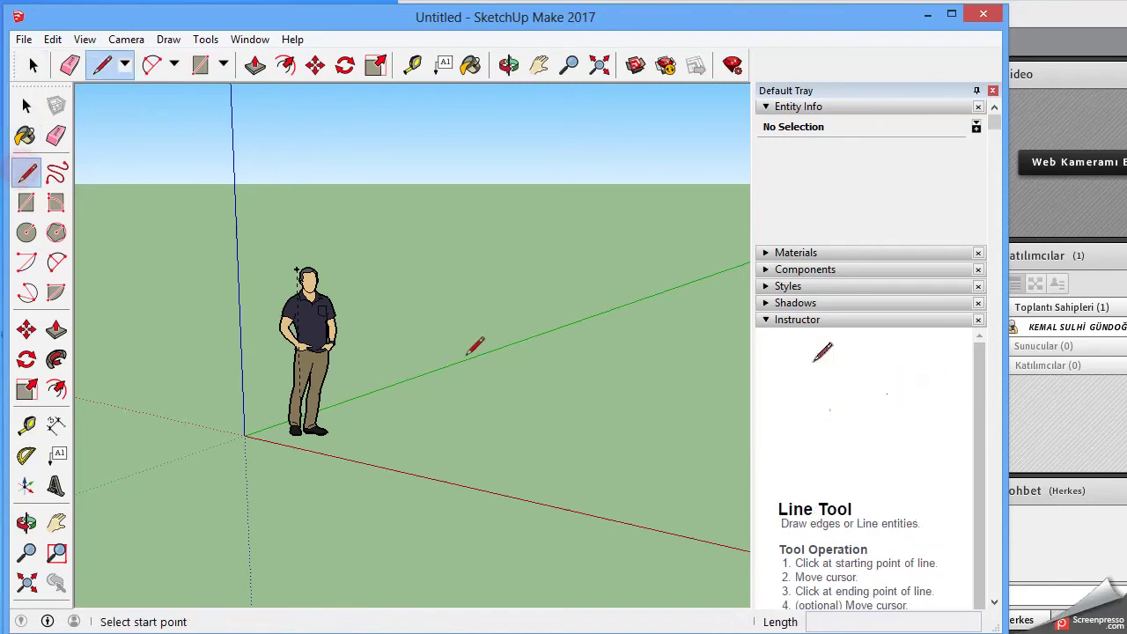
{"action": "left_click", "coordinate": [464, 434]}
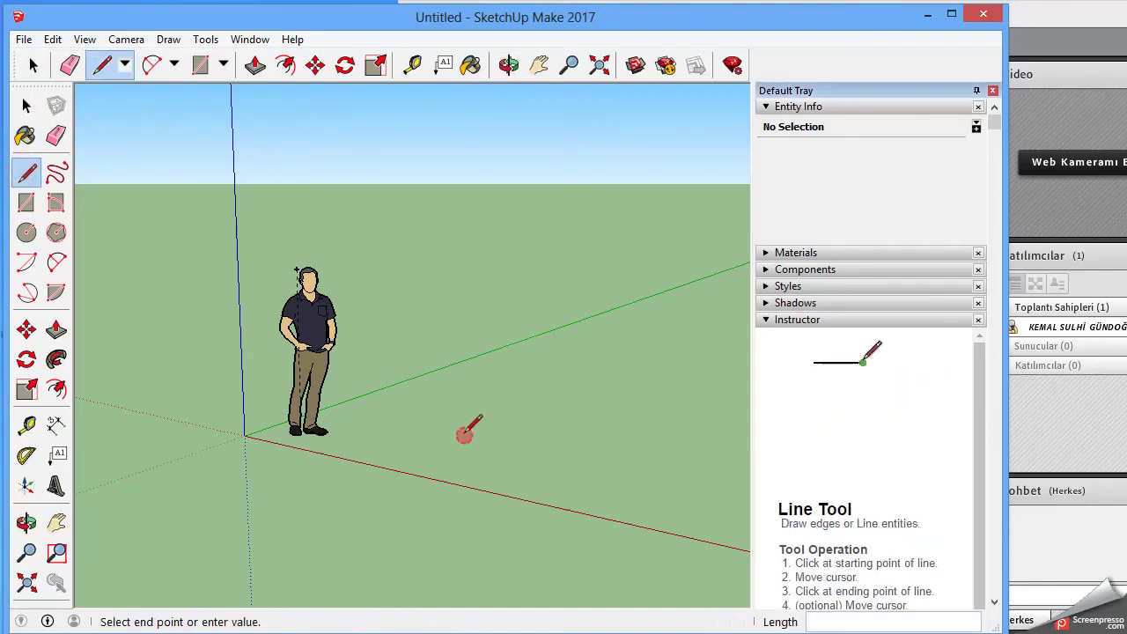
{"action": "left_click", "coordinate": [439, 384]}
{"action": "left_click", "coordinate": [440, 295]}
{"action": "left_click", "coordinate": [567, 304]}
{"action": "left_click", "coordinate": [509, 358]}
{"action": "left_click", "coordinate": [562, 403]}
{"action": "left_click", "coordinate": [621, 411]}
{"action": "left_click", "coordinate": [571, 444]}
{"action": "left_click", "coordinate": [532, 436]}
{"action": "left_click", "coordinate": [491, 459]}
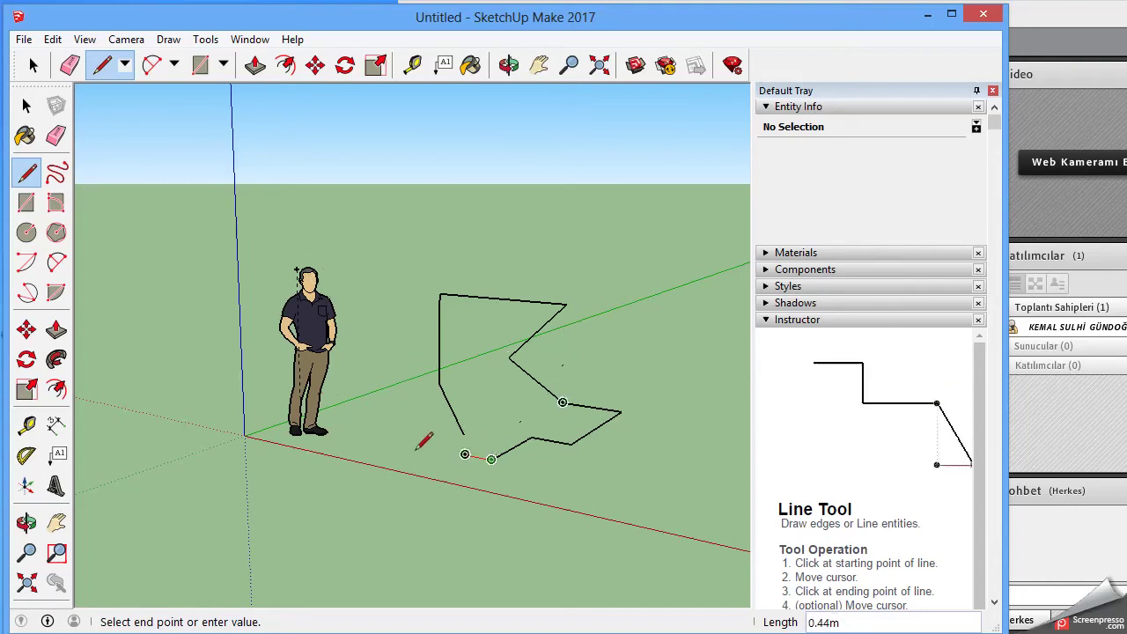
{"action": "left_click", "coordinate": [464, 434]}
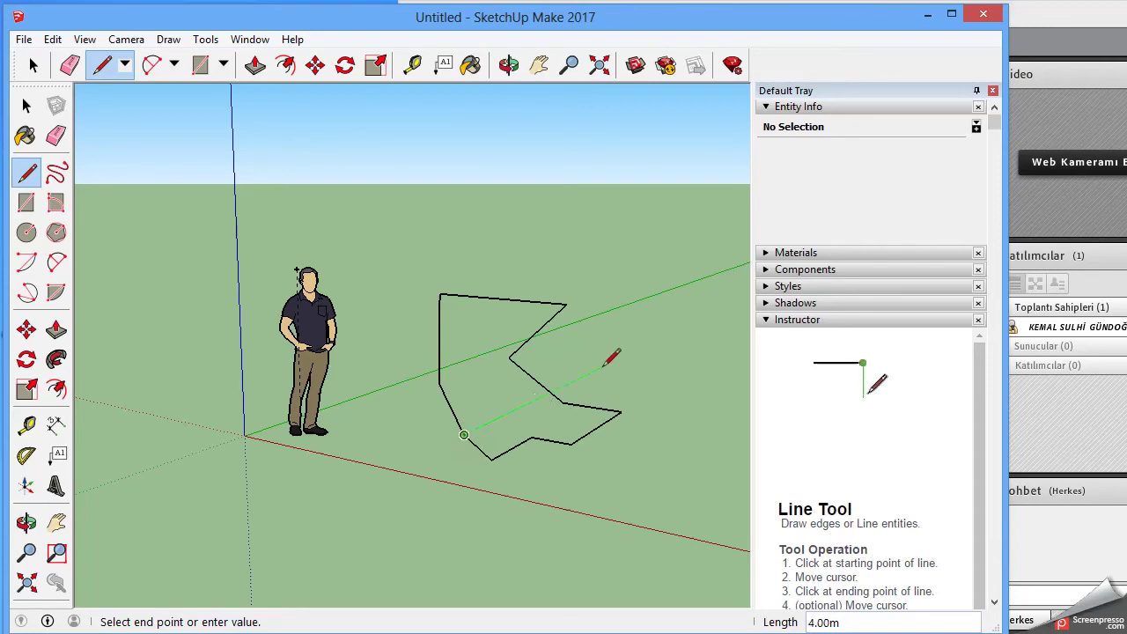
{"action": "key", "text": "space"}
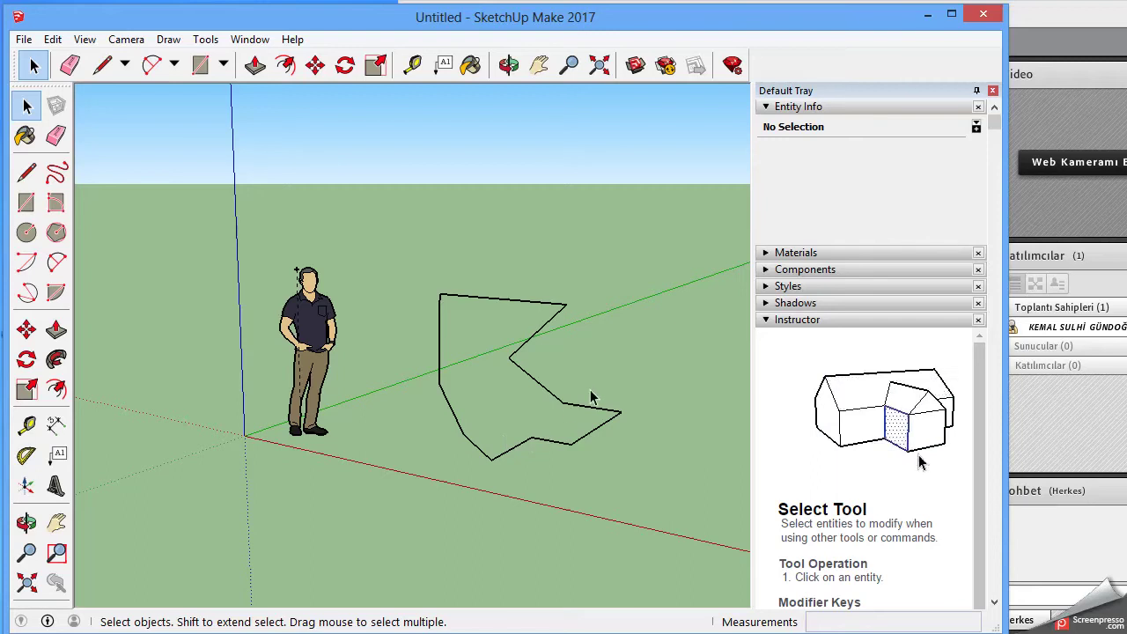
Draw two dividing edges between outline vertices, creating a small right face and a large face
{"action": "left_click", "coordinate": [27, 173]}
{"action": "left_click", "coordinate": [531, 437]}
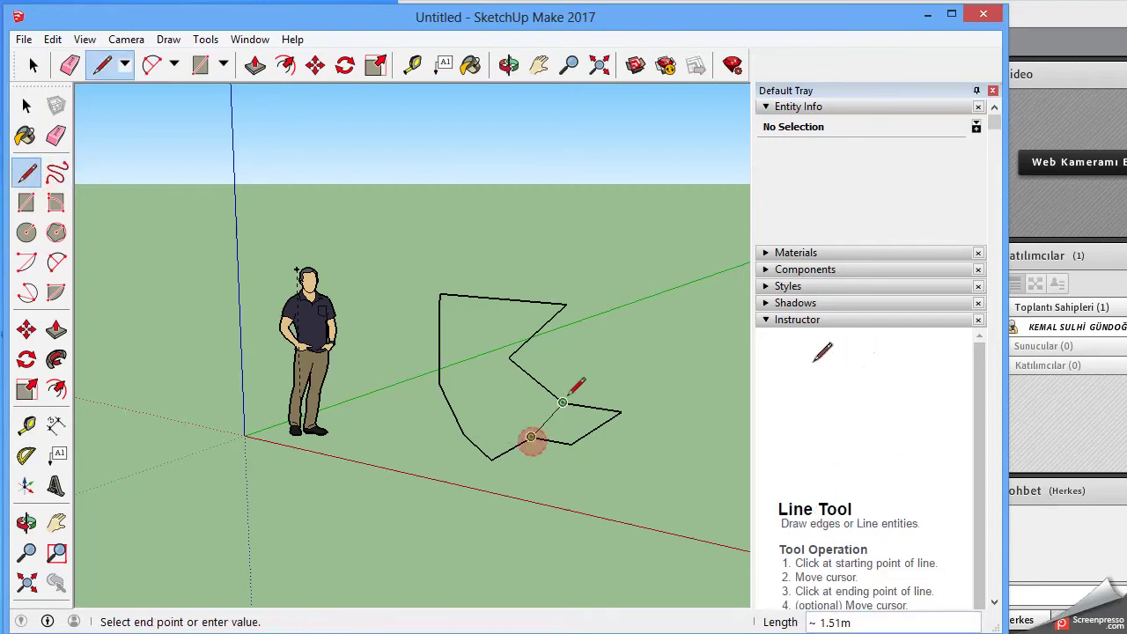
{"action": "left_click", "coordinate": [561, 402]}
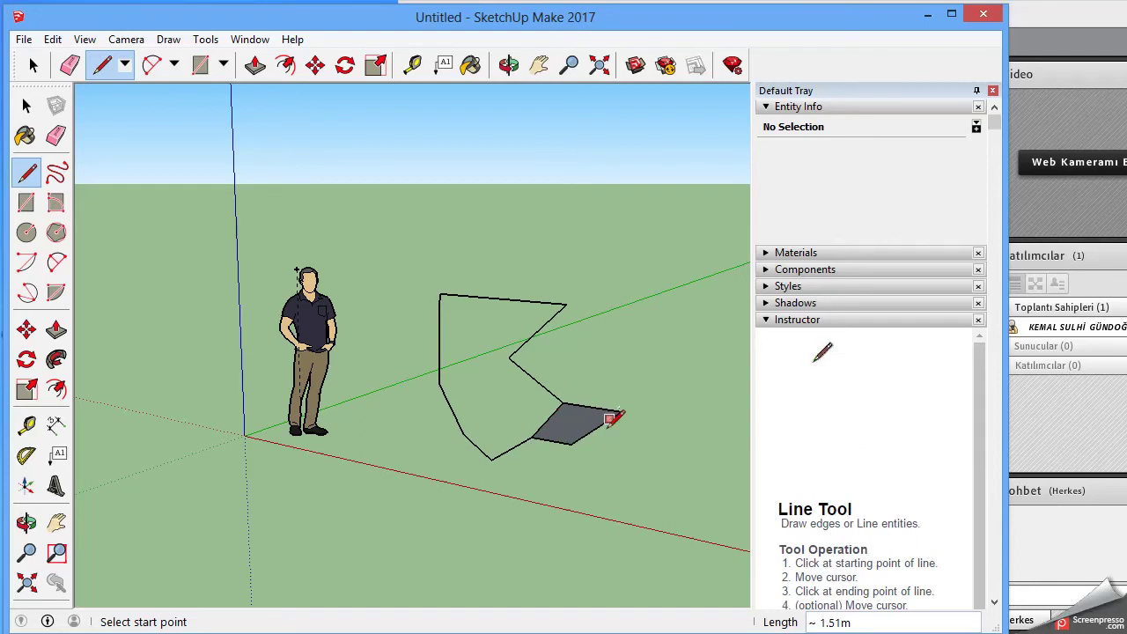
{"action": "left_click", "coordinate": [508, 357]}
{"action": "left_click", "coordinate": [439, 382]}
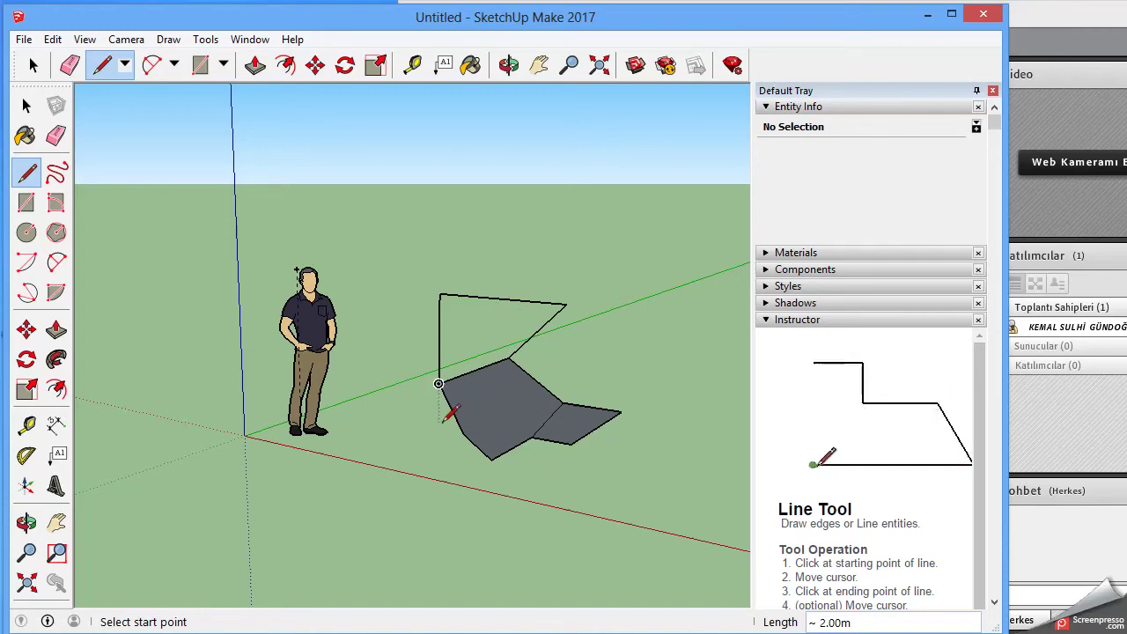
{"action": "key", "text": "space"}
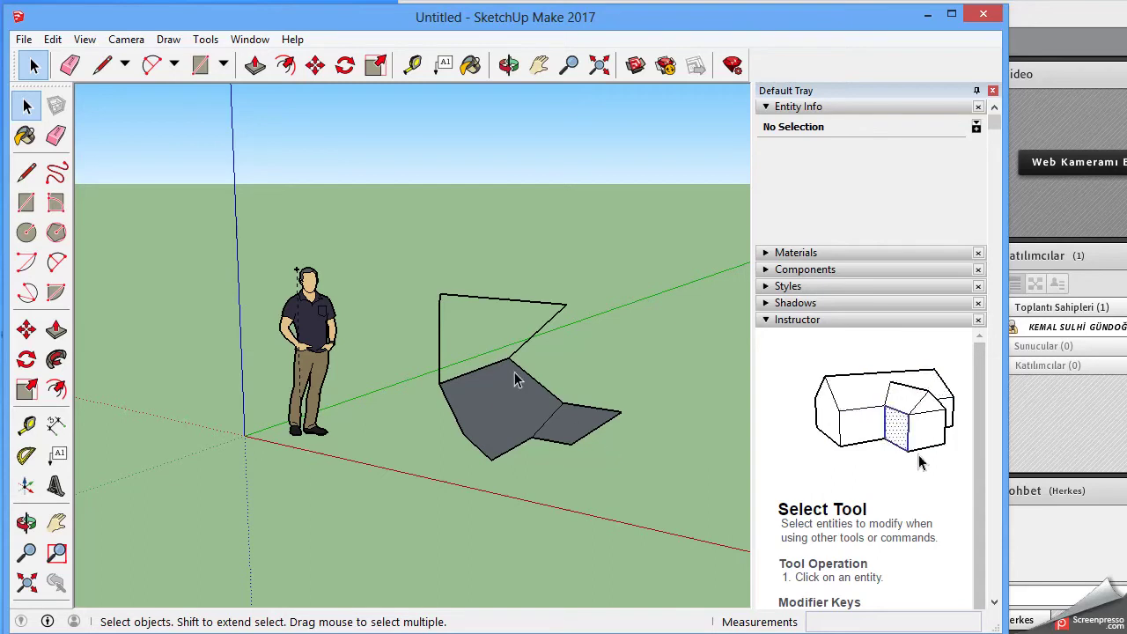
{"action": "left_click", "coordinate": [440, 319]}
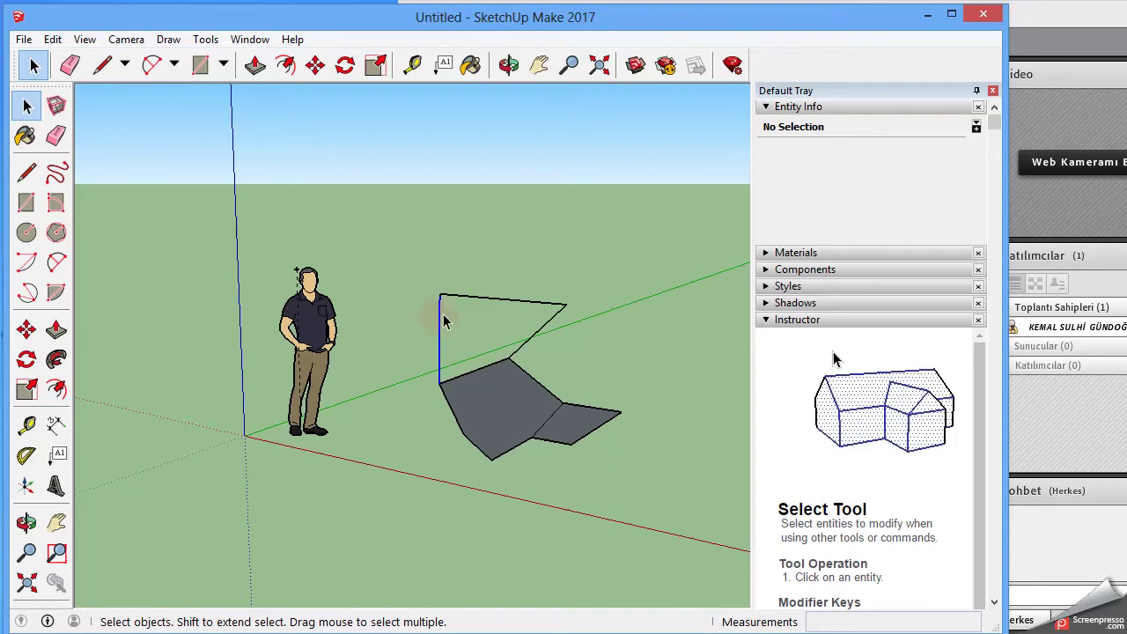
{"action": "left_click", "coordinate": [465, 299]}
{"action": "left_click", "coordinate": [534, 332]}
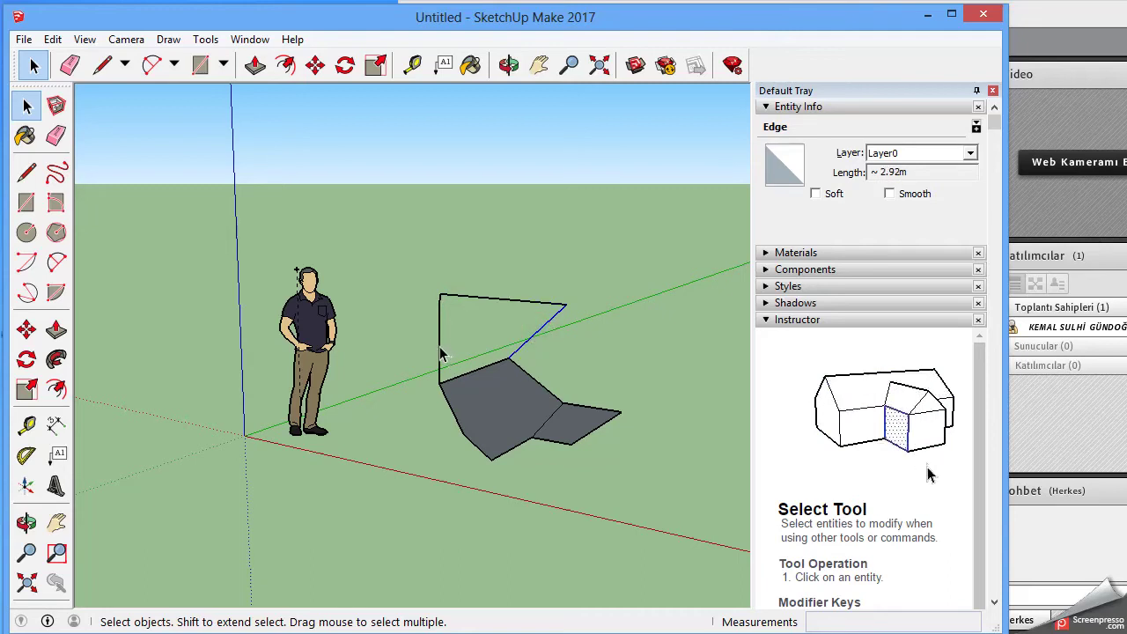
{"action": "left_click", "coordinate": [521, 301], "text": "shift"}
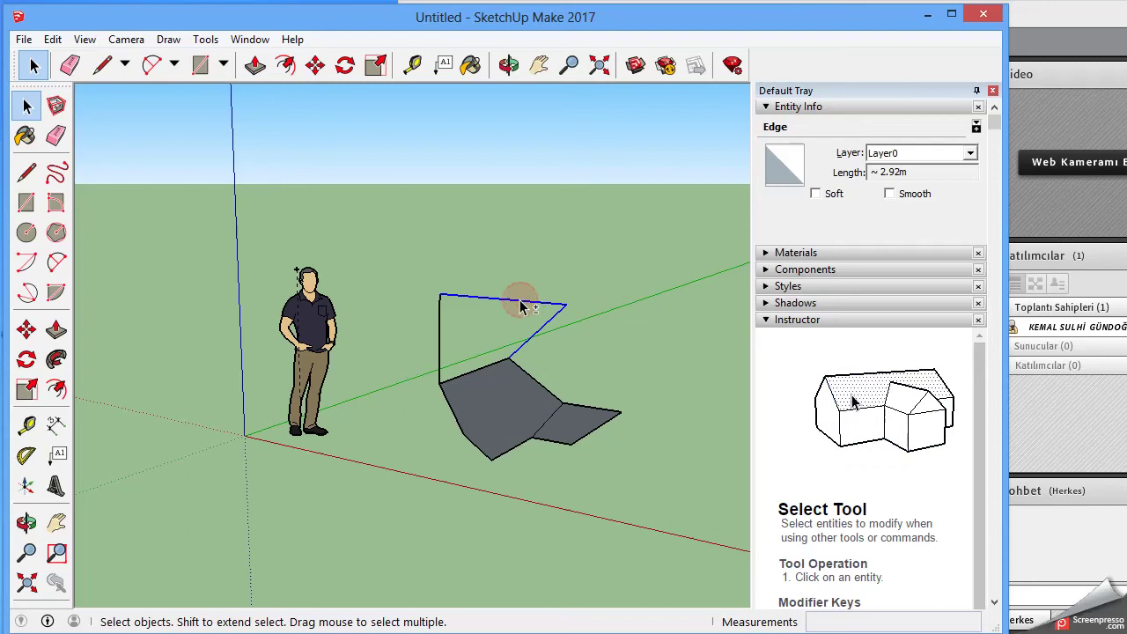
{"action": "left_click", "coordinate": [439, 333], "text": "shift"}
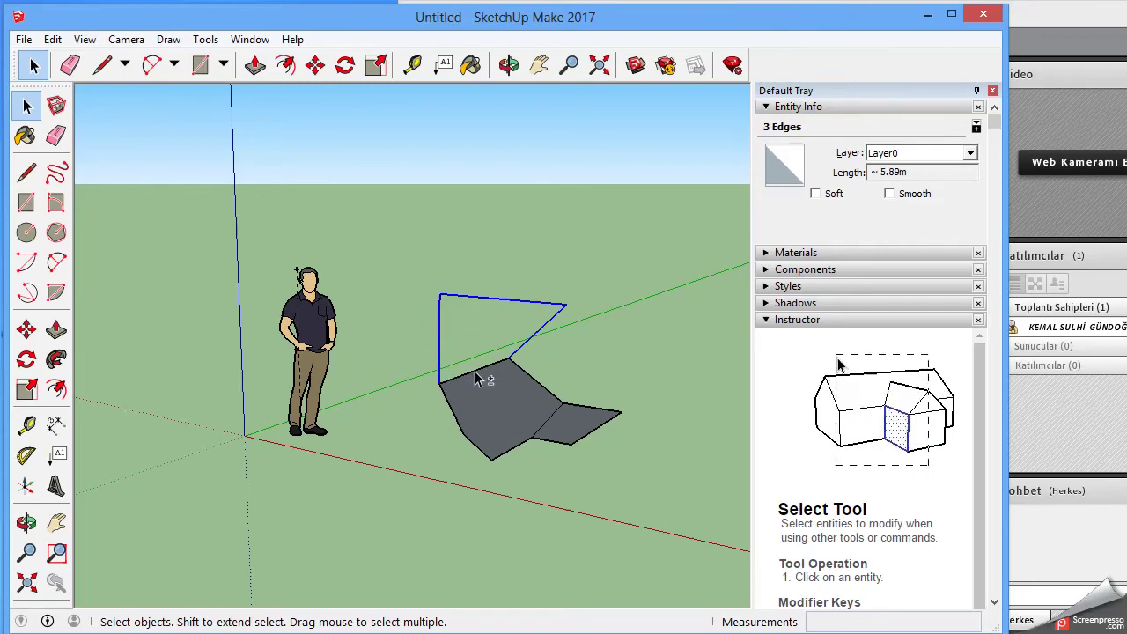
{"action": "left_click", "coordinate": [476, 370], "text": "shift"}
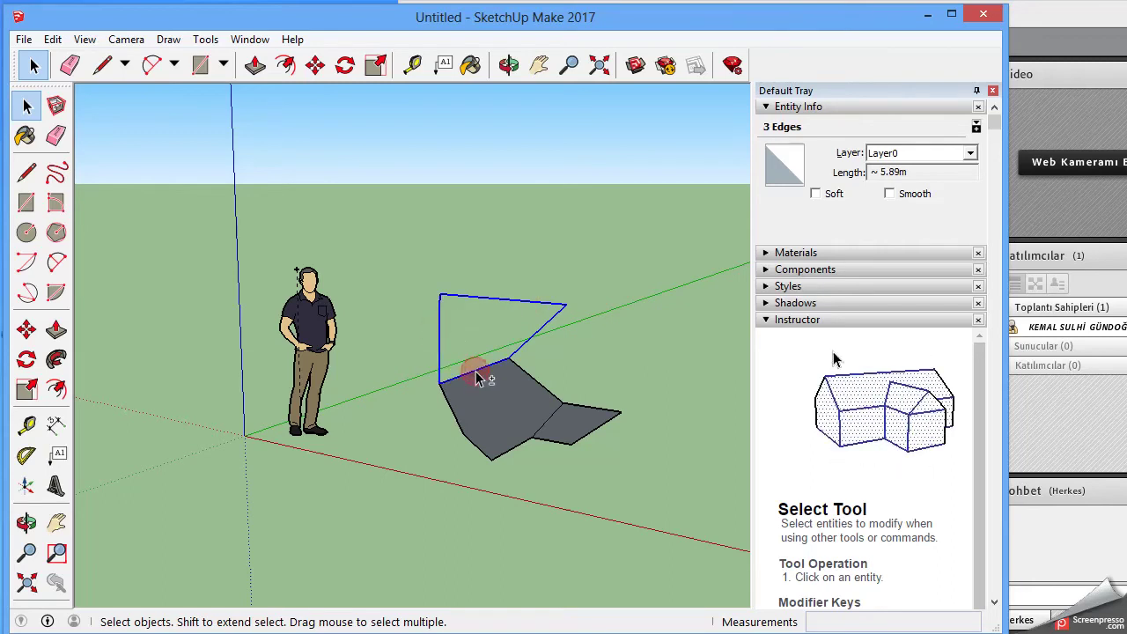
{"action": "left_click", "coordinate": [651, 401]}
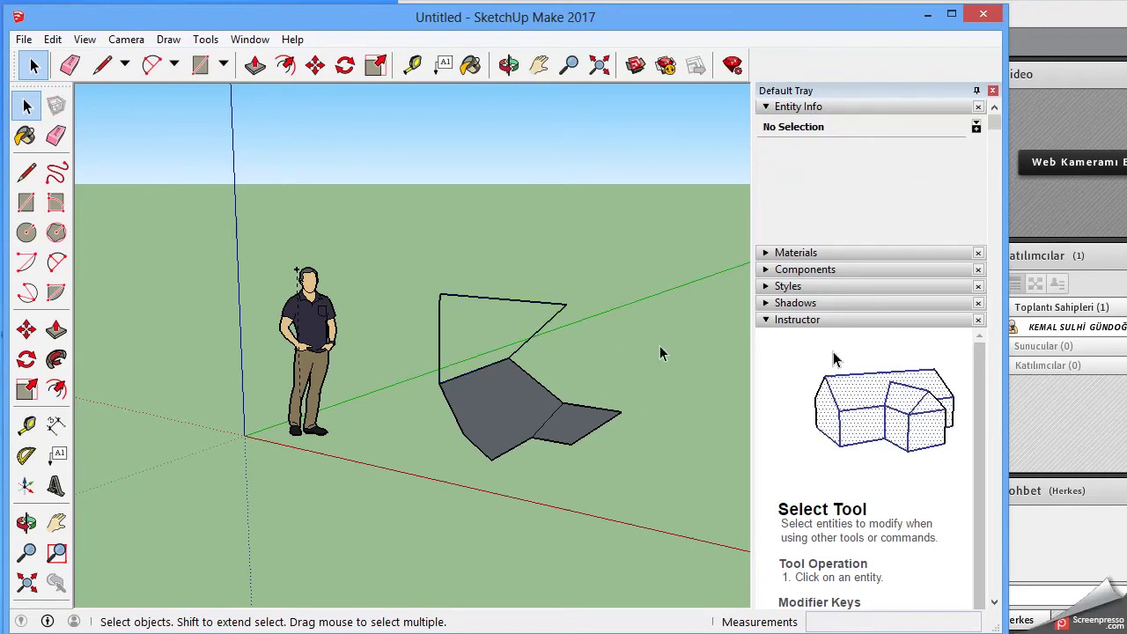
{"action": "left_click", "coordinate": [657, 450]}
{"action": "left_click_drag", "start_coordinate": [657, 456], "coordinate": [432, 269]}
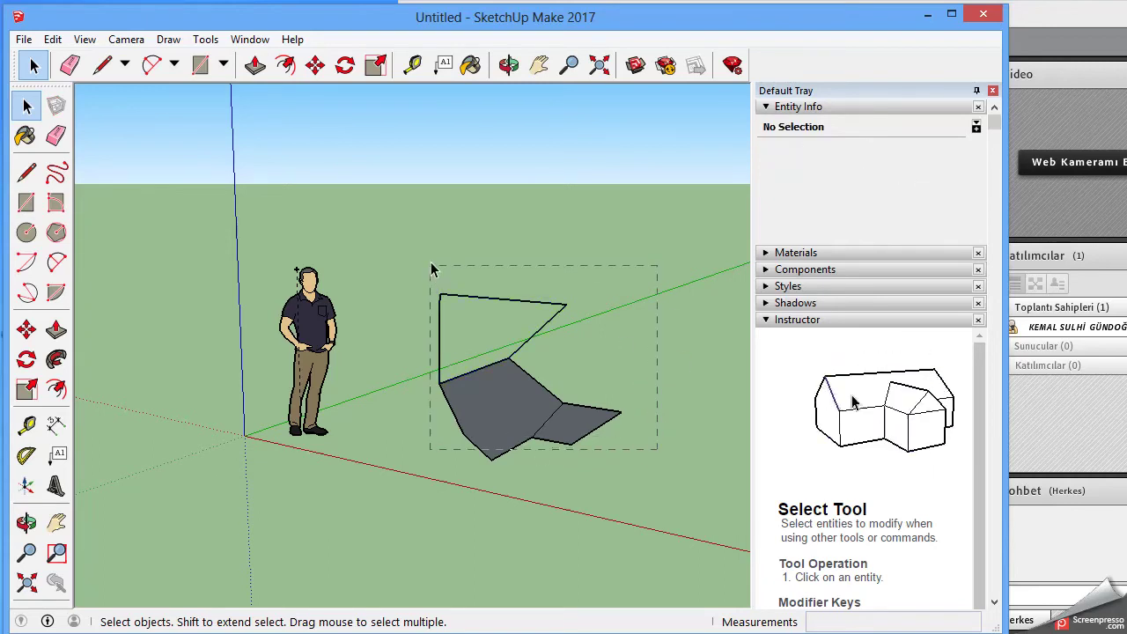
Box-select the small right-hand face, then try selecting parts of the open triangle
{"action": "left_click", "coordinate": [634, 412]}
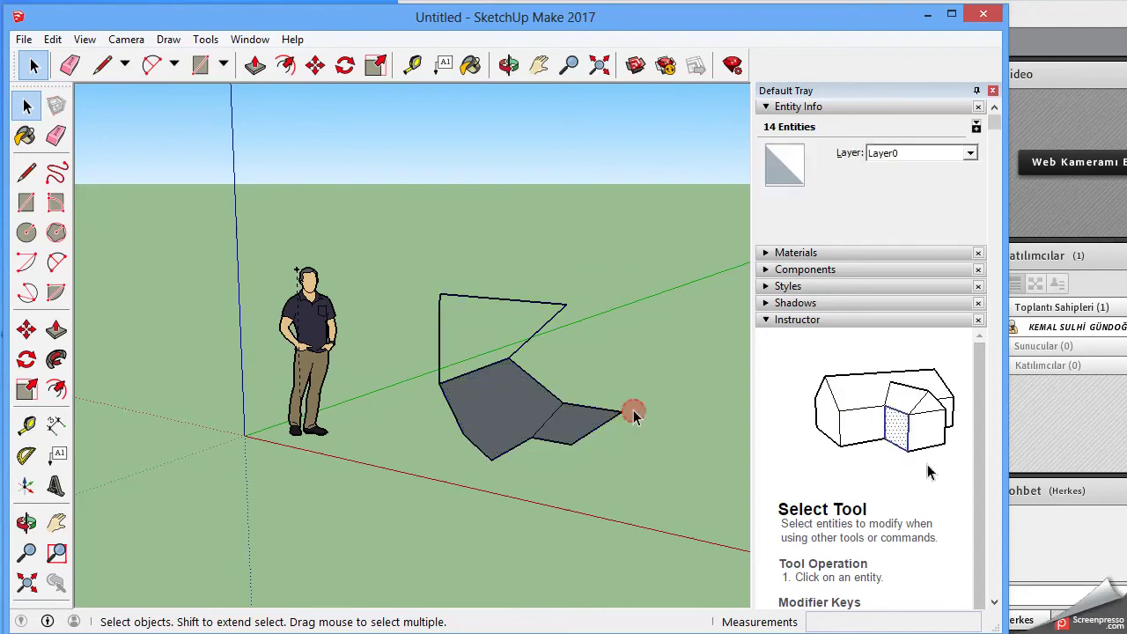
{"action": "left_click", "coordinate": [630, 449]}
{"action": "left_click_drag", "start_coordinate": [630, 449], "coordinate": [596, 407]}
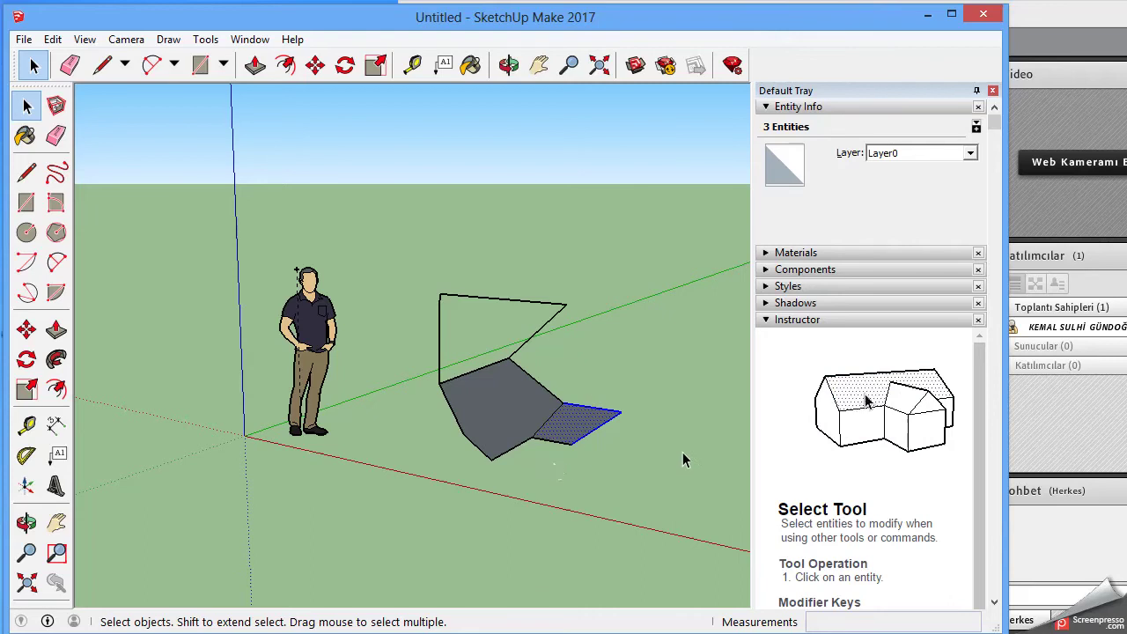
{"action": "left_click_drag", "start_coordinate": [667, 483], "coordinate": [541, 398]}
{"action": "left_click_drag", "start_coordinate": [406, 245], "coordinate": [449, 325]}
{"action": "left_click_drag", "start_coordinate": [408, 273], "coordinate": [471, 326]}
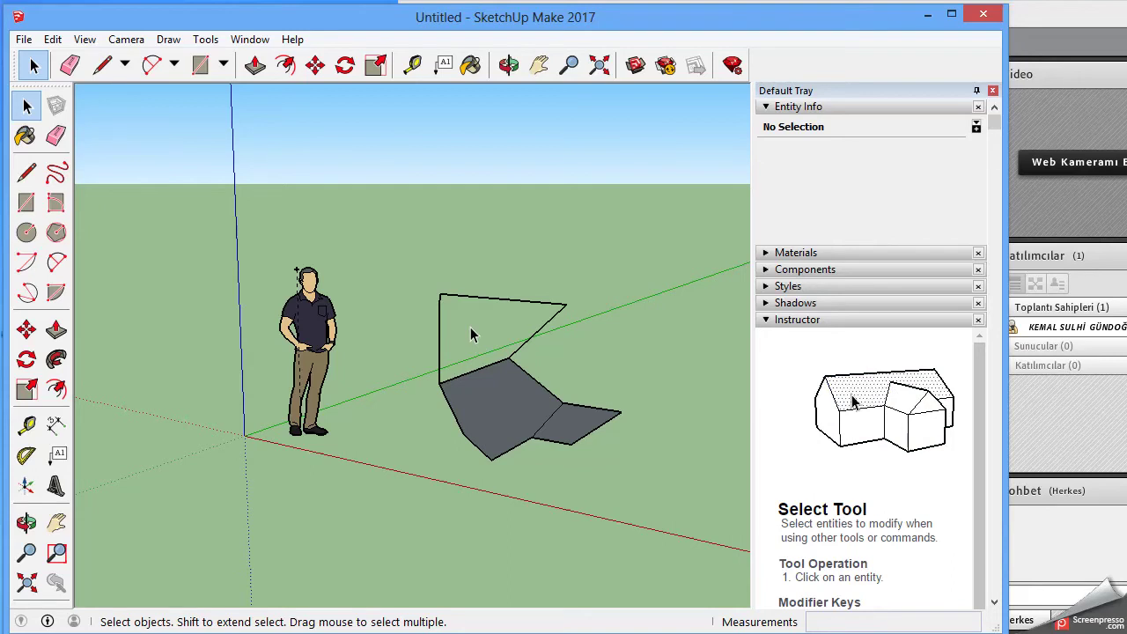
{"action": "left_click_drag", "start_coordinate": [413, 265], "coordinate": [479, 320]}
{"action": "mouse_move", "coordinate": [424, 252]}
{"action": "left_mouse_down"}
{"action": "mouse_move", "coordinate": [598, 338]}
{"action": "mouse_move", "coordinate": [574, 314]}
{"action": "left_mouse_up"}
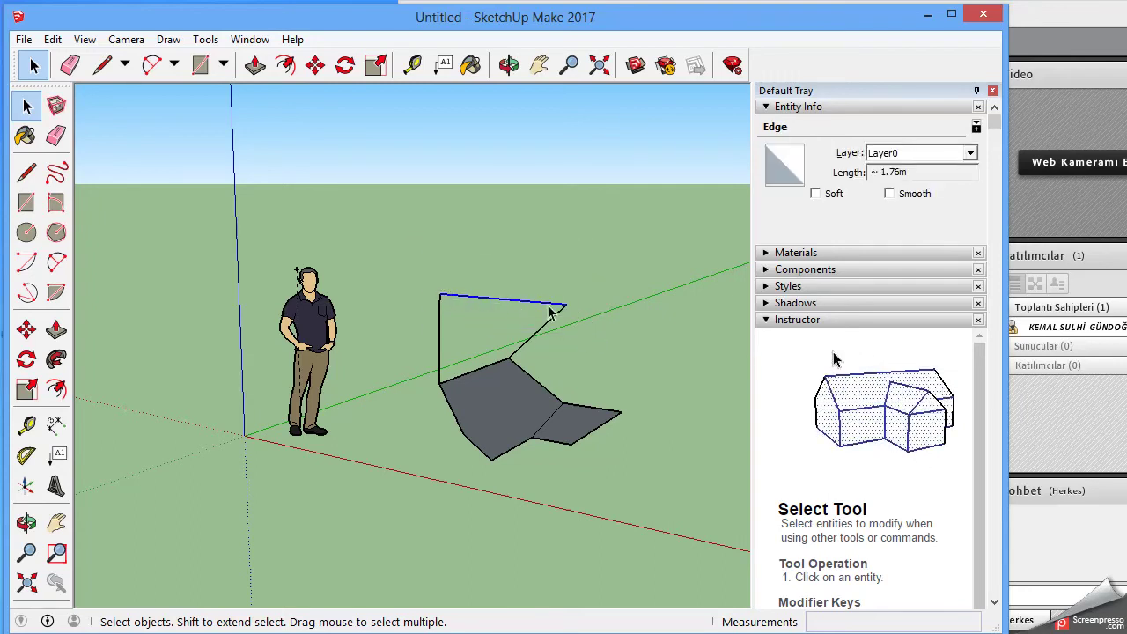
Select both grey faces and their edges with a right-to-left crossing window
{"action": "left_click_drag", "start_coordinate": [657, 453], "coordinate": [607, 395]}
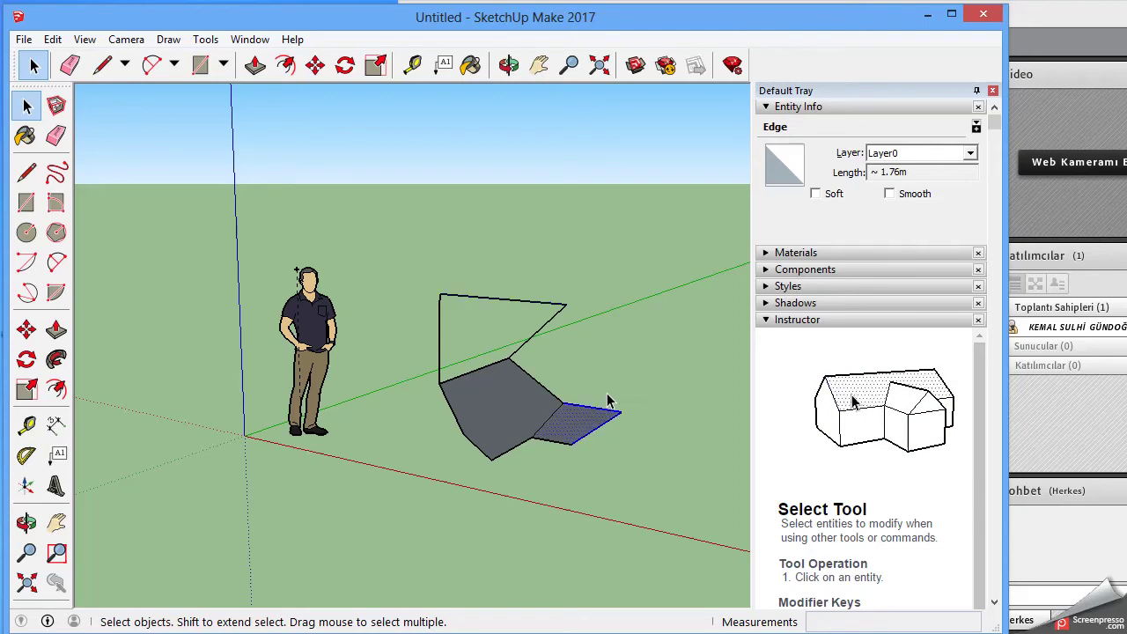
{"action": "left_click_drag", "start_coordinate": [655, 455], "coordinate": [539, 385]}
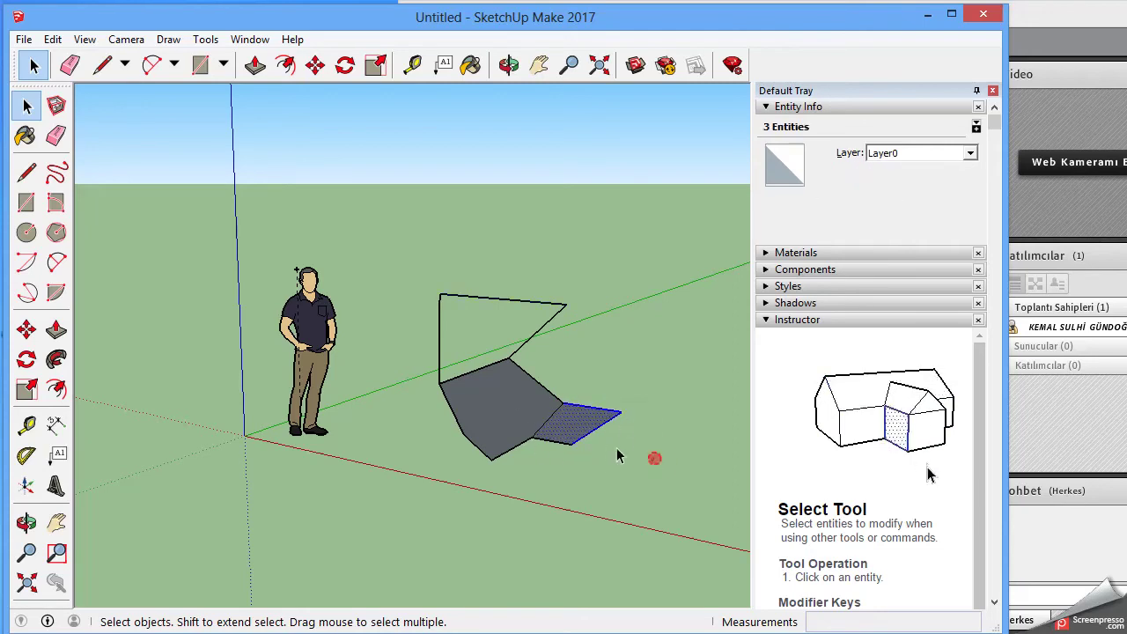
{"action": "left_click_drag", "start_coordinate": [668, 437], "coordinate": [491, 261]}
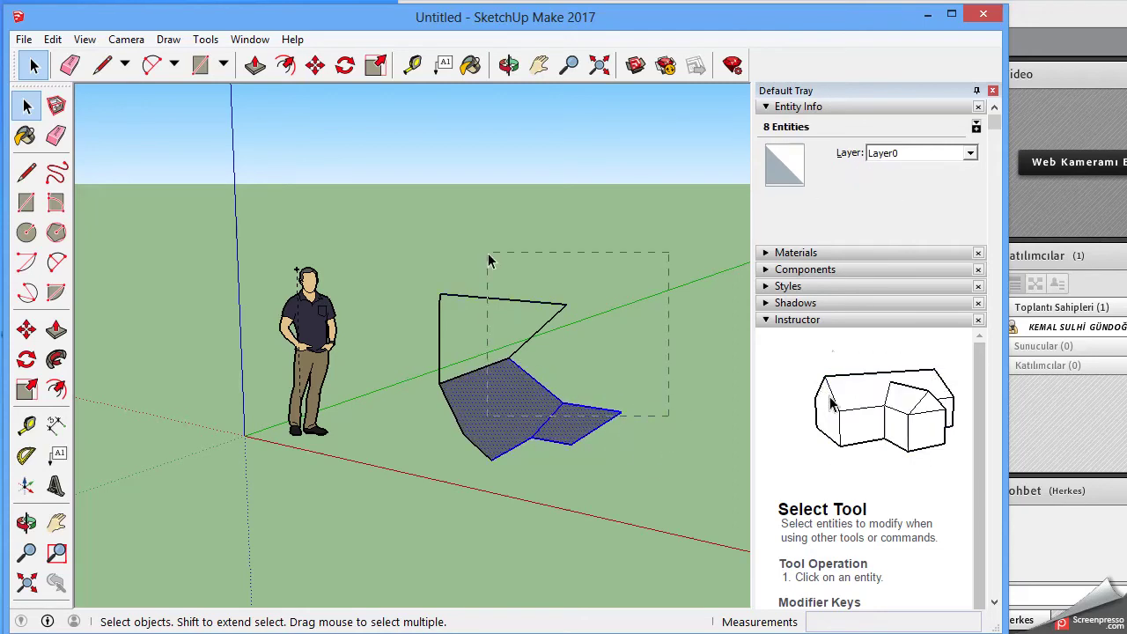
{"action": "mouse_move", "coordinate": [644, 464]}
{"action": "left_mouse_down"}
{"action": "mouse_move", "coordinate": [476, 299]}
{"action": "mouse_move", "coordinate": [460, 260]}
{"action": "left_mouse_up"}
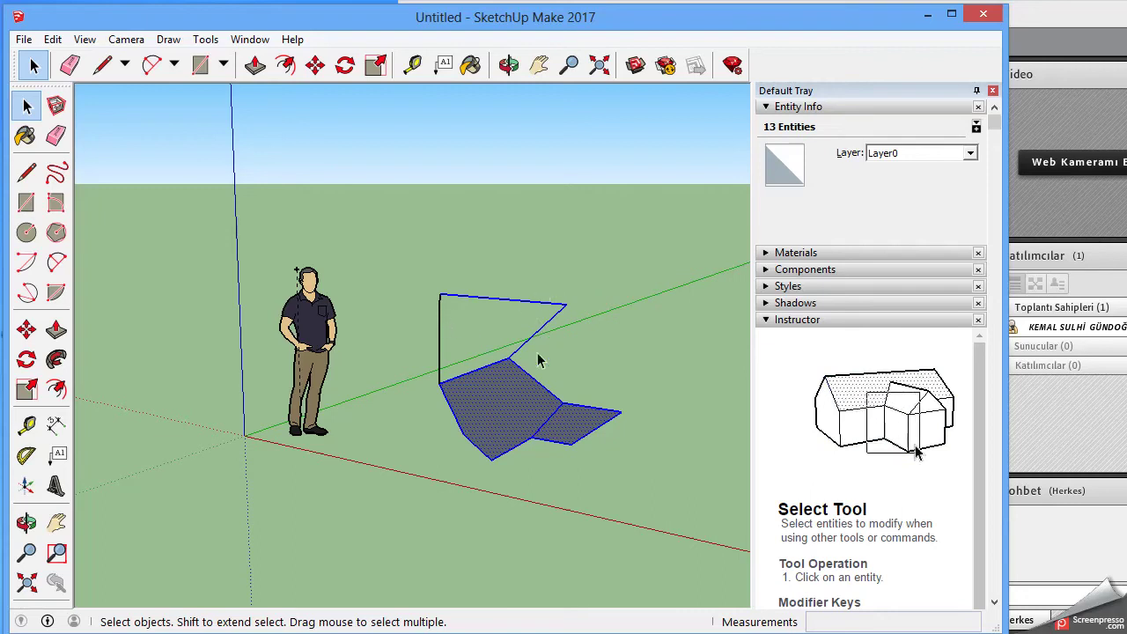
{"action": "left_click", "coordinate": [597, 357]}
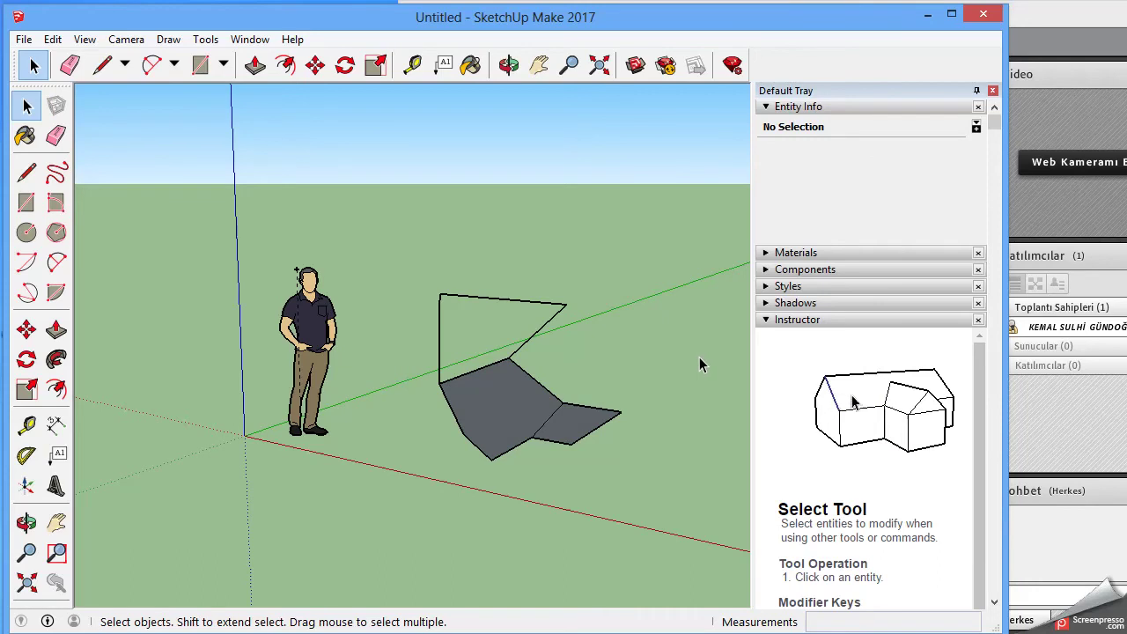
{"action": "left_click_drag", "start_coordinate": [664, 435], "coordinate": [476, 379]}
{"action": "left_click", "coordinate": [335, 590]}
{"action": "left_click_drag", "start_coordinate": [599, 478], "coordinate": [474, 359]}
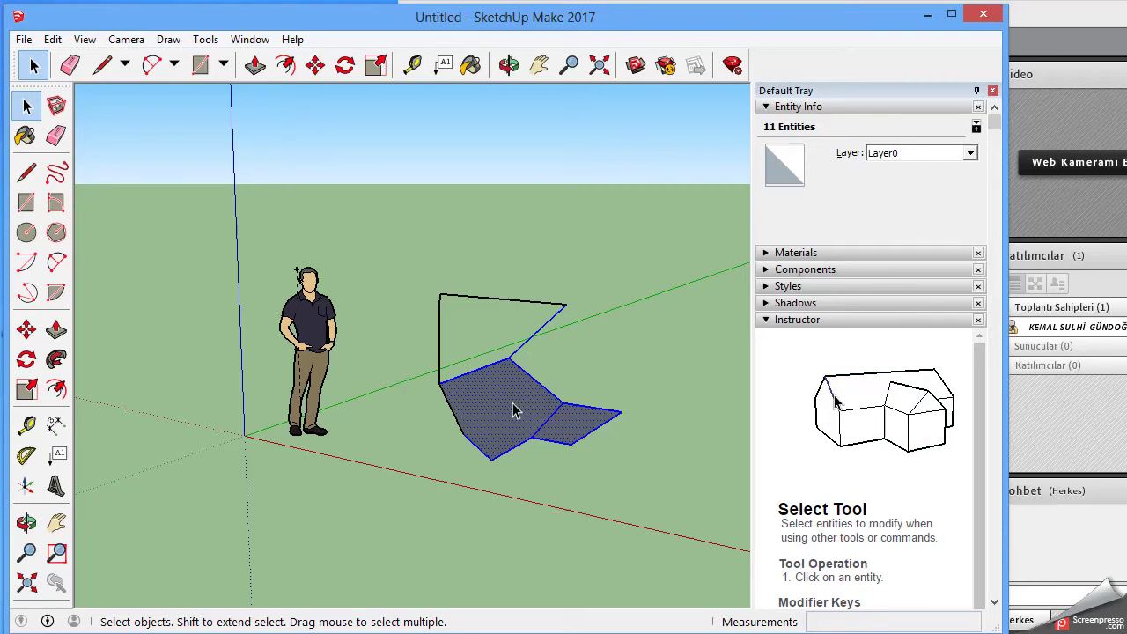
Orbit the camera around the model to view the faces and loose edges from several angles
{"action": "left_click", "coordinate": [509, 65]}
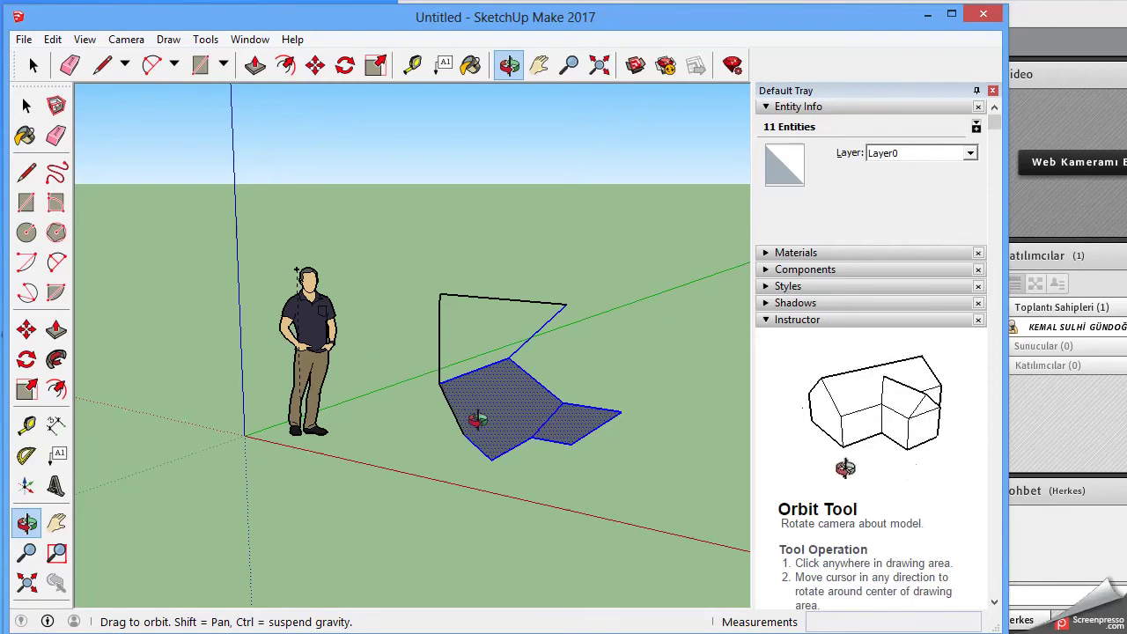
{"action": "mouse_move", "coordinate": [507, 441]}
{"action": "left_mouse_down"}
{"action": "mouse_move", "coordinate": [502, 280]}
{"action": "mouse_move", "coordinate": [478, 460]}
{"action": "mouse_move", "coordinate": [408, 393]}
{"action": "mouse_move", "coordinate": [270, 354]}
{"action": "mouse_move", "coordinate": [285, 361]}
{"action": "left_mouse_up"}
{"action": "mouse_move", "coordinate": [427, 415]}
{"action": "left_mouse_down"}
{"action": "mouse_move", "coordinate": [574, 428]}
{"action": "mouse_move", "coordinate": [680, 365]}
{"action": "mouse_move", "coordinate": [402, 470]}
{"action": "mouse_move", "coordinate": [541, 616]}
{"action": "mouse_move", "coordinate": [473, 403]}
{"action": "mouse_move", "coordinate": [490, 385]}
{"action": "mouse_move", "coordinate": [503, 485]}
{"action": "mouse_move", "coordinate": [440, 370]}
{"action": "mouse_move", "coordinate": [535, 412]}
{"action": "mouse_move", "coordinate": [423, 390]}
{"action": "mouse_move", "coordinate": [499, 403]}
{"action": "mouse_move", "coordinate": [403, 403]}
{"action": "mouse_move", "coordinate": [378, 385]}
{"action": "mouse_move", "coordinate": [372, 397]}
{"action": "mouse_move", "coordinate": [297, 370]}
{"action": "mouse_move", "coordinate": [416, 424]}
{"action": "mouse_move", "coordinate": [347, 473]}
{"action": "mouse_move", "coordinate": [440, 440]}
{"action": "mouse_move", "coordinate": [415, 428]}
{"action": "mouse_move", "coordinate": [440, 428]}
{"action": "mouse_move", "coordinate": [415, 432]}
{"action": "mouse_move", "coordinate": [432, 438]}
{"action": "mouse_move", "coordinate": [360, 433]}
{"action": "mouse_move", "coordinate": [420, 334]}
{"action": "mouse_move", "coordinate": [442, 271]}
{"action": "left_mouse_up"}
{"action": "mouse_move", "coordinate": [399, 305]}
{"action": "left_mouse_down"}
{"action": "mouse_move", "coordinate": [456, 305]}
{"action": "mouse_move", "coordinate": [546, 275]}
{"action": "mouse_move", "coordinate": [541, 296]}
{"action": "mouse_move", "coordinate": [559, 320]}
{"action": "mouse_move", "coordinate": [538, 297]}
{"action": "mouse_move", "coordinate": [524, 342]}
{"action": "left_mouse_up"}
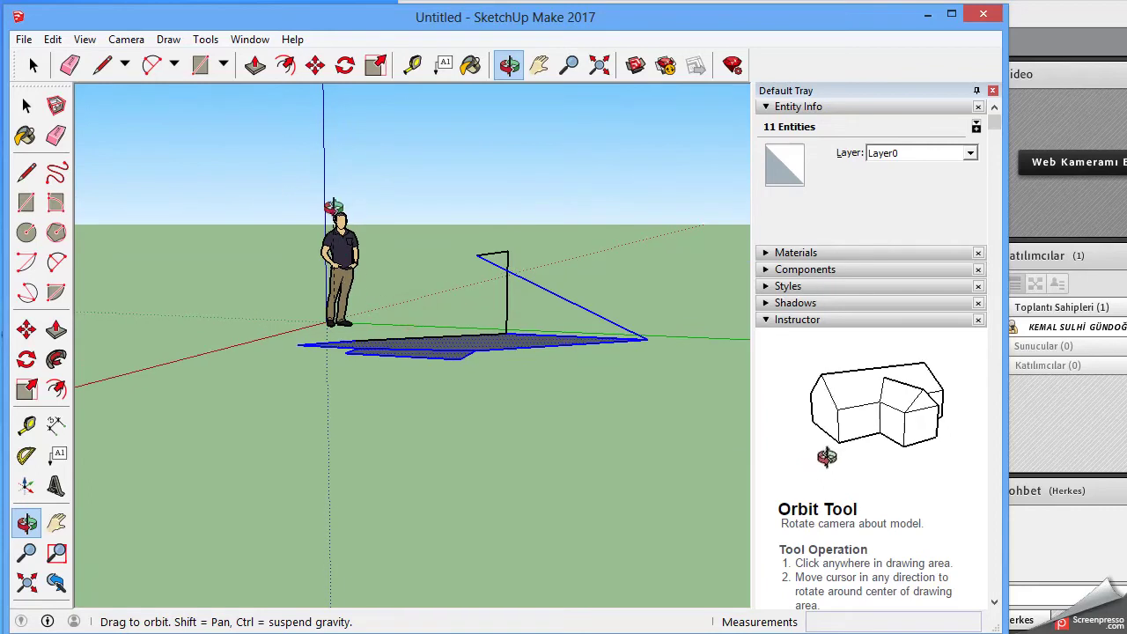
{"action": "mouse_move", "coordinate": [362, 311]}
{"action": "left_mouse_down"}
{"action": "mouse_move", "coordinate": [379, 335]}
{"action": "mouse_move", "coordinate": [428, 329]}
{"action": "mouse_move", "coordinate": [431, 352]}
{"action": "mouse_move", "coordinate": [380, 347]}
{"action": "mouse_move", "coordinate": [353, 390]}
{"action": "mouse_move", "coordinate": [451, 391]}
{"action": "left_mouse_up"}
{"action": "mouse_move", "coordinate": [304, 385]}
{"action": "left_mouse_down"}
{"action": "mouse_move", "coordinate": [312, 373]}
{"action": "mouse_move", "coordinate": [385, 390]}
{"action": "mouse_move", "coordinate": [259, 367]}
{"action": "mouse_move", "coordinate": [373, 372]}
{"action": "mouse_move", "coordinate": [279, 383]}
{"action": "mouse_move", "coordinate": [440, 388]}
{"action": "mouse_move", "coordinate": [387, 388]}
{"action": "mouse_move", "coordinate": [365, 385]}
{"action": "mouse_move", "coordinate": [478, 372]}
{"action": "mouse_move", "coordinate": [455, 388]}
{"action": "mouse_move", "coordinate": [291, 361]}
{"action": "mouse_move", "coordinate": [282, 382]}
{"action": "mouse_move", "coordinate": [296, 372]}
{"action": "mouse_move", "coordinate": [414, 400]}
{"action": "mouse_move", "coordinate": [335, 378]}
{"action": "mouse_move", "coordinate": [247, 382]}
{"action": "mouse_move", "coordinate": [335, 378]}
{"action": "mouse_move", "coordinate": [352, 390]}
{"action": "left_mouse_up"}
{"action": "mouse_move", "coordinate": [252, 406]}
{"action": "left_mouse_down"}
{"action": "mouse_move", "coordinate": [493, 385]}
{"action": "mouse_move", "coordinate": [294, 417]}
{"action": "mouse_move", "coordinate": [347, 443]}
{"action": "mouse_move", "coordinate": [390, 438]}
{"action": "mouse_move", "coordinate": [382, 428]}
{"action": "left_mouse_up"}
Leave Orbit, nudge the view slightly sideways with Pan, then exit Pan
{"action": "right_click", "coordinate": [383, 430]}
{"action": "left_click", "coordinate": [426, 445]}
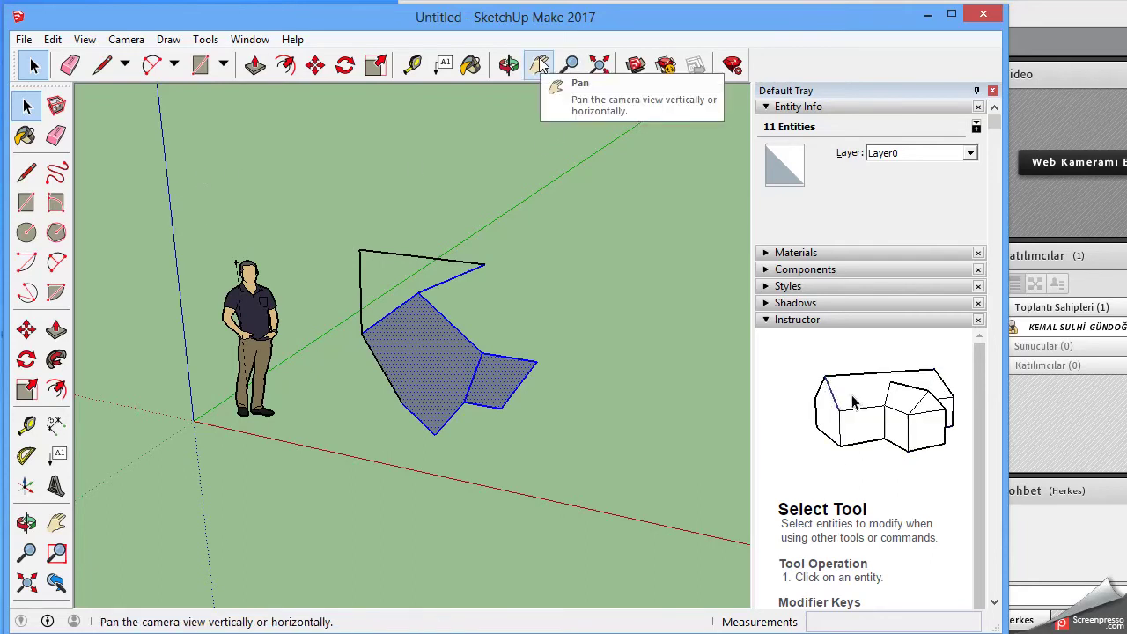
{"action": "left_click", "coordinate": [540, 66]}
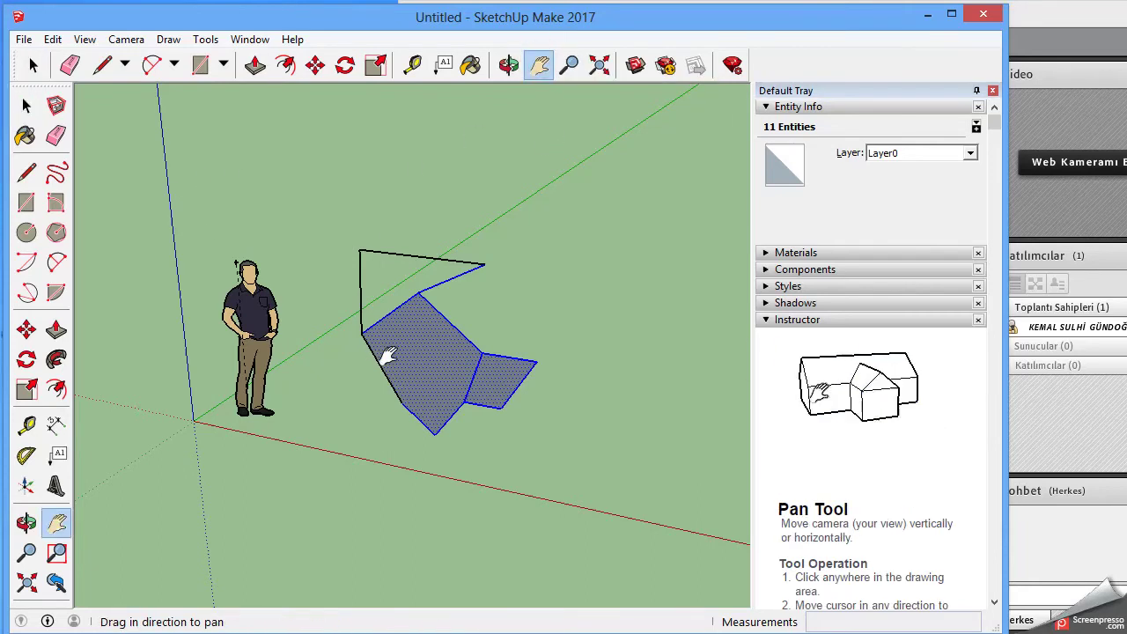
{"action": "left_click_drag", "start_coordinate": [385, 353], "coordinate": [377, 370]}
{"action": "right_click", "coordinate": [432, 346]}
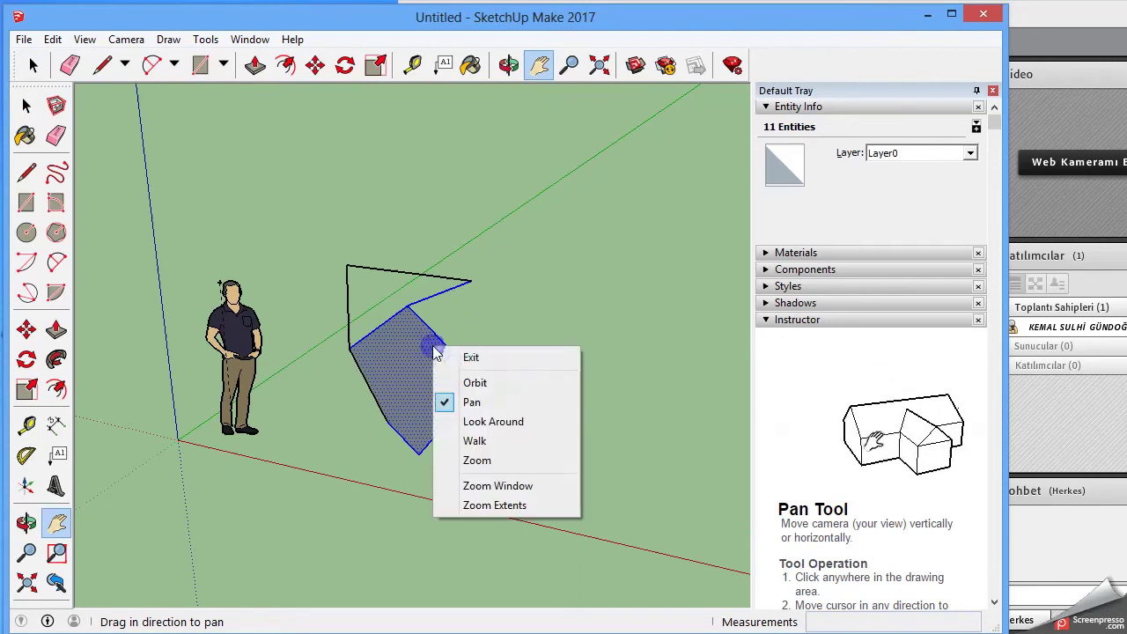
{"action": "left_click", "coordinate": [473, 357]}
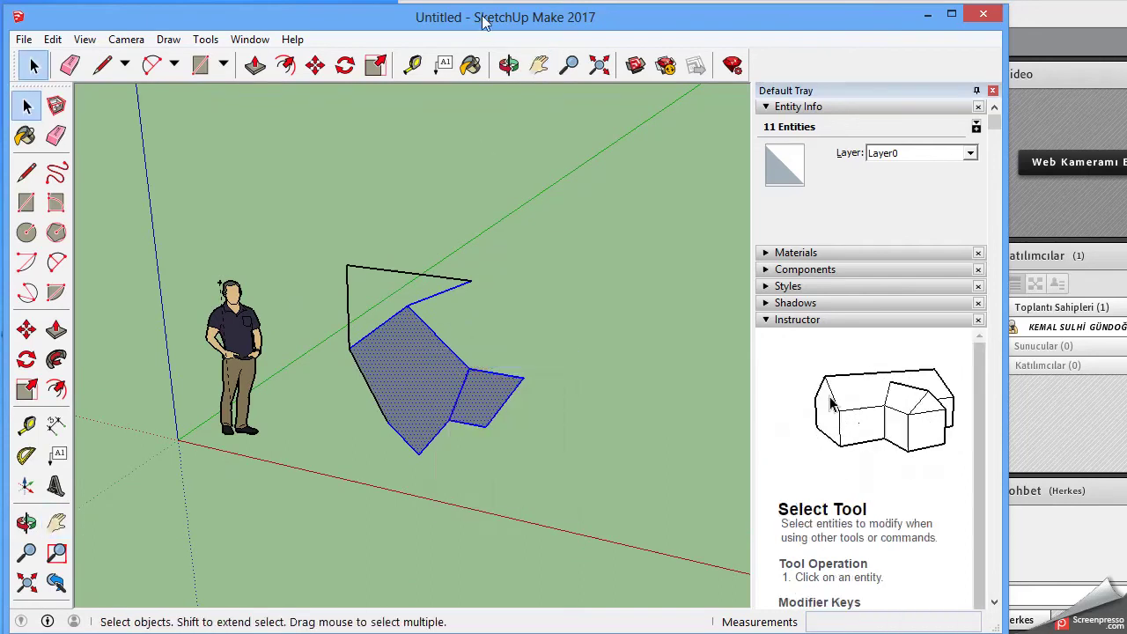
Zoom in and out on the grey faces using scroll and Zoom-tool drags
{"action": "left_click", "coordinate": [571, 66]}
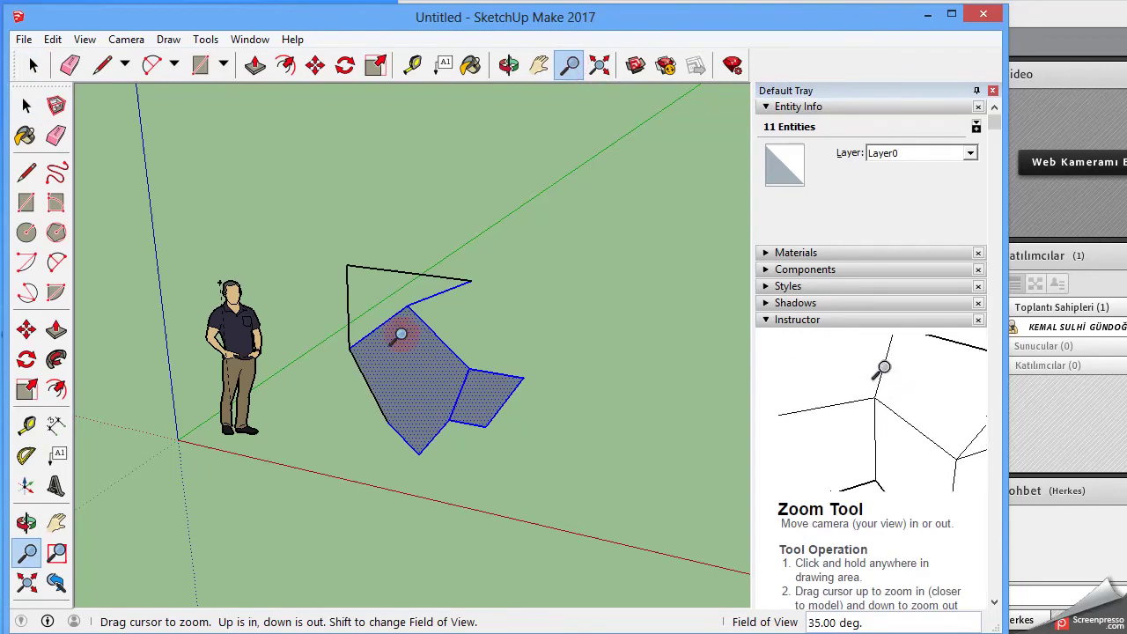
{"action": "scroll", "coordinate": [402, 335], "scroll_direction": "up", "scroll_amount": 1}
{"action": "scroll", "coordinate": [402, 334], "scroll_direction": "up", "scroll_amount": 1}
{"action": "scroll", "coordinate": [401, 334], "scroll_direction": "down", "scroll_amount": 1}
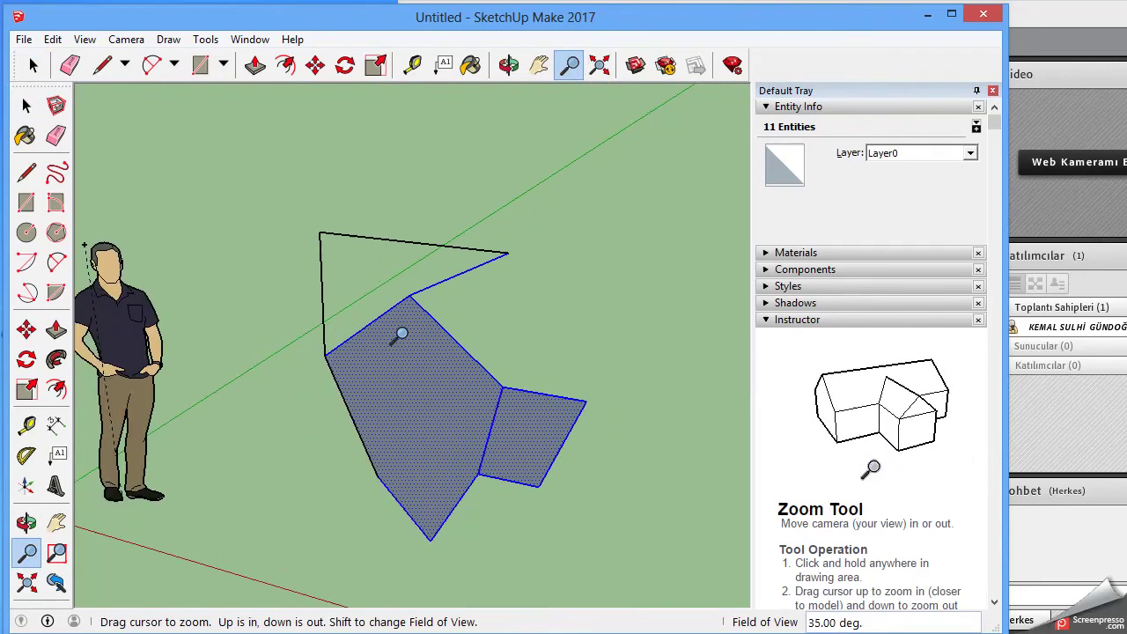
{"action": "scroll", "coordinate": [396, 335], "scroll_direction": "down", "scroll_amount": 1}
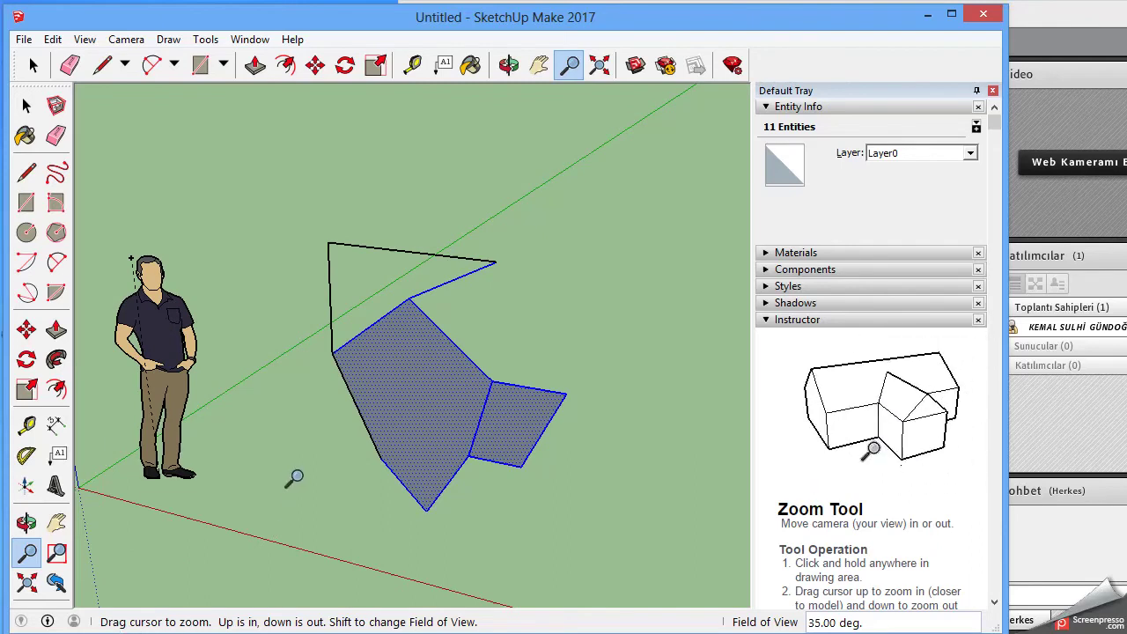
{"action": "mouse_move", "coordinate": [322, 489]}
{"action": "left_mouse_down"}
{"action": "mouse_move", "coordinate": [377, 380]}
{"action": "mouse_move", "coordinate": [388, 503]}
{"action": "mouse_move", "coordinate": [411, 395]}
{"action": "mouse_move", "coordinate": [393, 617]}
{"action": "mouse_move", "coordinate": [463, 420]}
{"action": "mouse_move", "coordinate": [375, 354]}
{"action": "mouse_move", "coordinate": [382, 556]}
{"action": "left_mouse_up"}
{"action": "mouse_move", "coordinate": [410, 443]}
{"action": "left_mouse_down"}
{"action": "mouse_move", "coordinate": [402, 491]}
{"action": "mouse_move", "coordinate": [416, 294]}
{"action": "mouse_move", "coordinate": [390, 608]}
{"action": "left_mouse_up"}
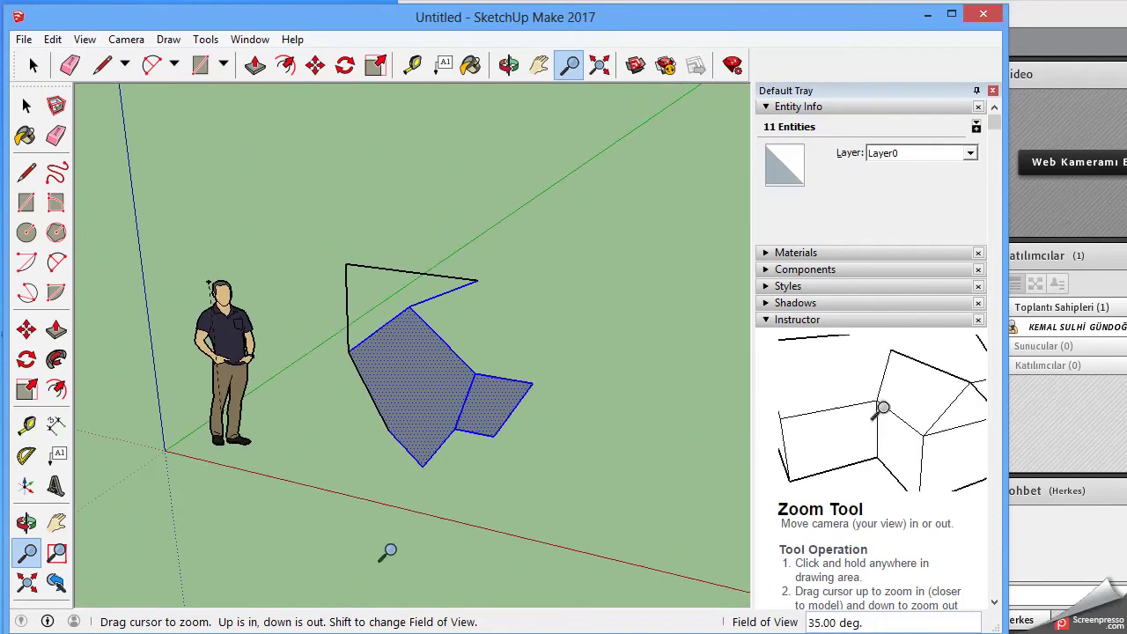
{"action": "mouse_move", "coordinate": [412, 374]}
{"action": "left_mouse_down"}
{"action": "mouse_move", "coordinate": [408, 411]}
{"action": "mouse_move", "coordinate": [423, 360]}
{"action": "mouse_move", "coordinate": [434, 407]}
{"action": "mouse_move", "coordinate": [441, 360]}
{"action": "mouse_move", "coordinate": [421, 485]}
{"action": "mouse_move", "coordinate": [433, 365]}
{"action": "mouse_move", "coordinate": [417, 449]}
{"action": "mouse_move", "coordinate": [417, 409]}
{"action": "mouse_move", "coordinate": [390, 391]}
{"action": "mouse_move", "coordinate": [390, 372]}
{"action": "mouse_move", "coordinate": [396, 503]}
{"action": "mouse_move", "coordinate": [403, 382]}
{"action": "left_mouse_up"}
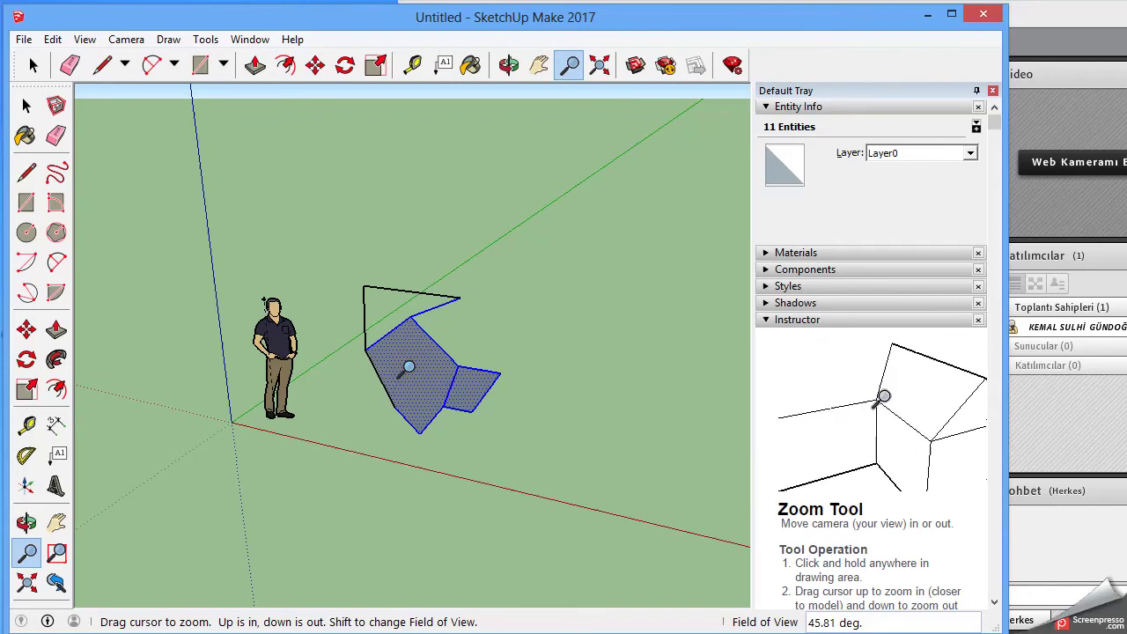
{"action": "scroll", "coordinate": [407, 343], "scroll_direction": "down", "scroll_amount": 2}
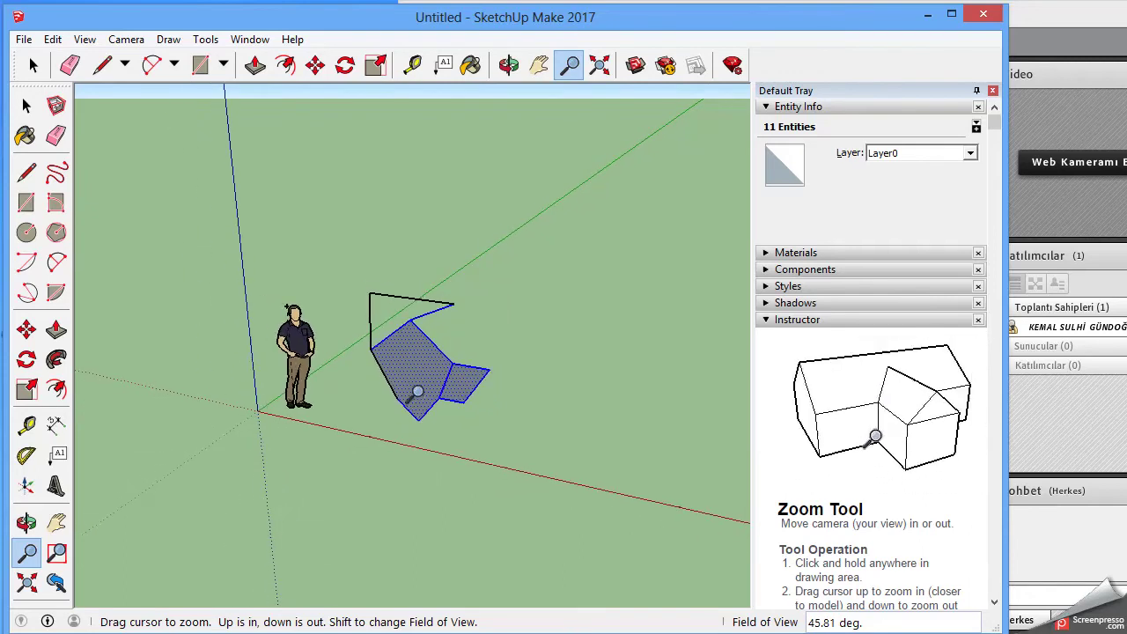
Zoom back in around the shapes and exit the Zoom tool
{"action": "right_click", "coordinate": [500, 284]}
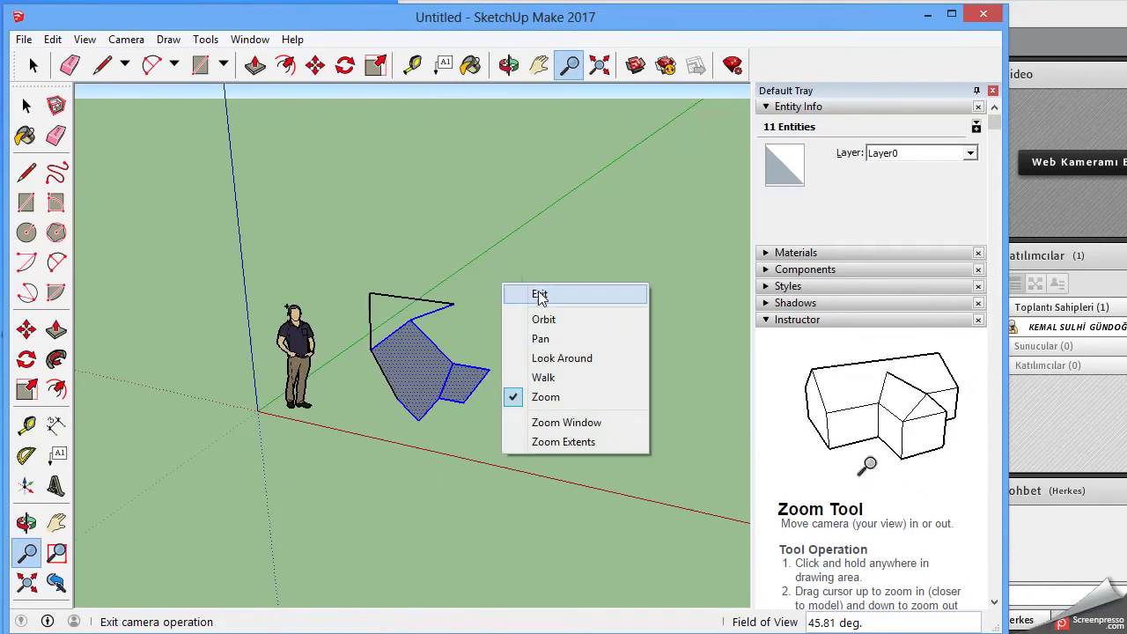
{"action": "left_click", "coordinate": [440, 366]}
{"action": "left_click_drag", "start_coordinate": [441, 365], "coordinate": [433, 322]}
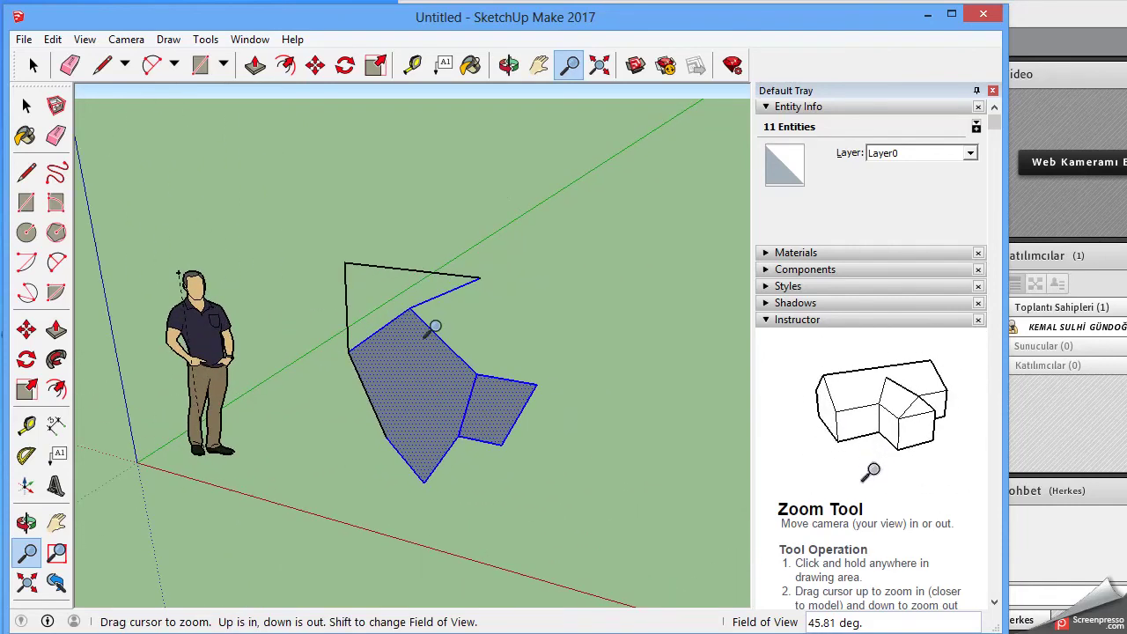
{"action": "right_click", "coordinate": [531, 282]}
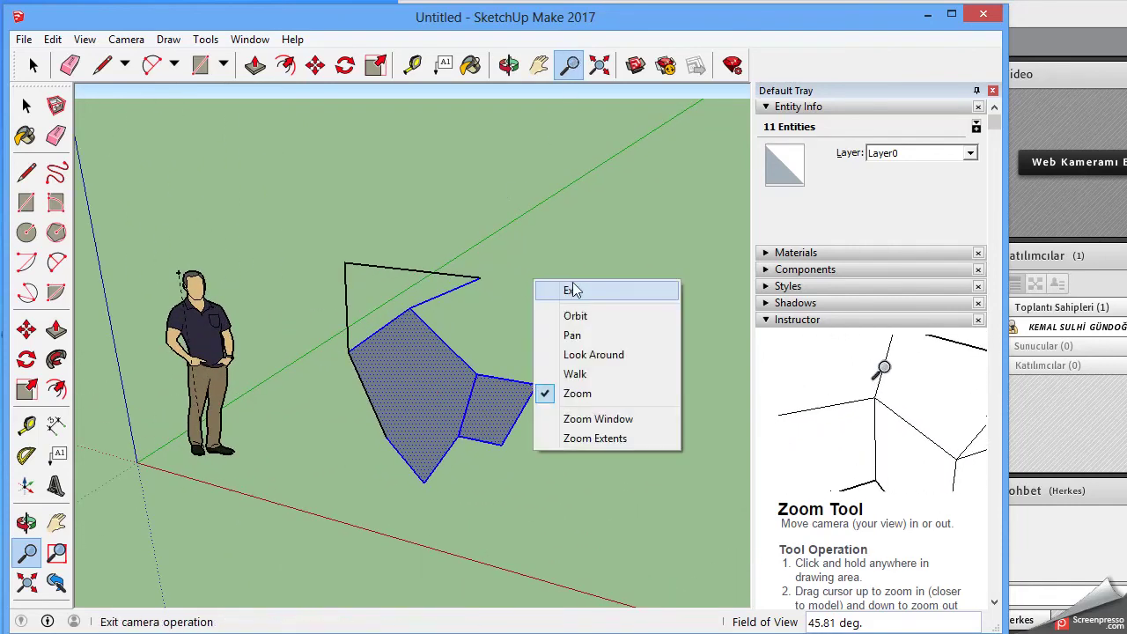
{"action": "left_click", "coordinate": [574, 290]}
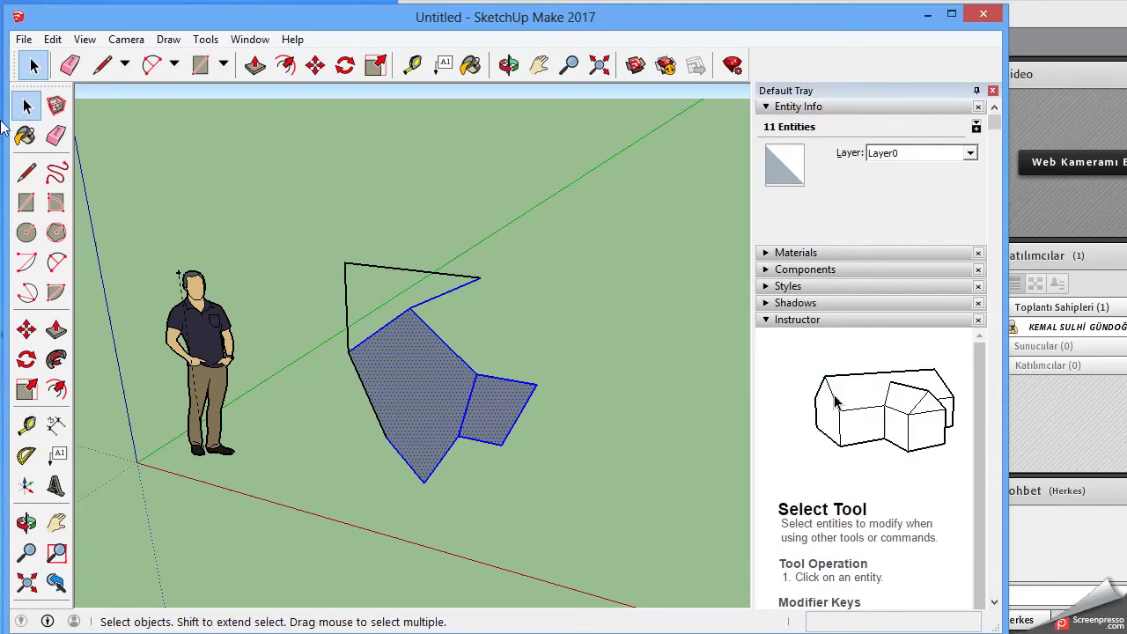
Erase the top, slanted and vertical loose edges with the Eraser, then return to Select
{"action": "left_click", "coordinate": [380, 268]}
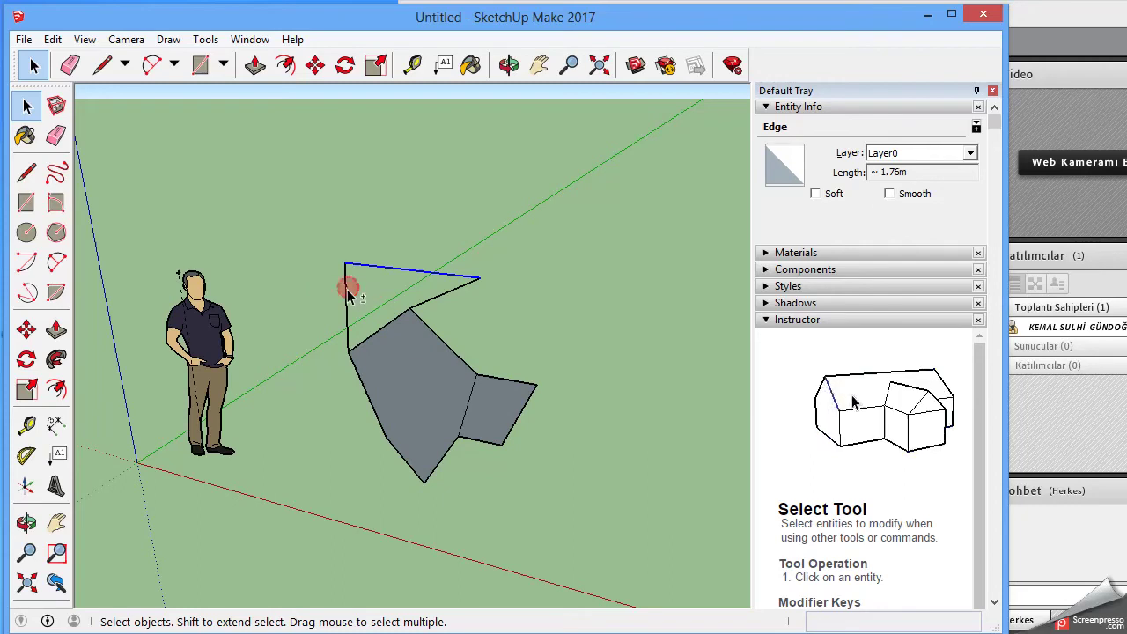
{"action": "left_click", "coordinate": [453, 299], "text": "shift"}
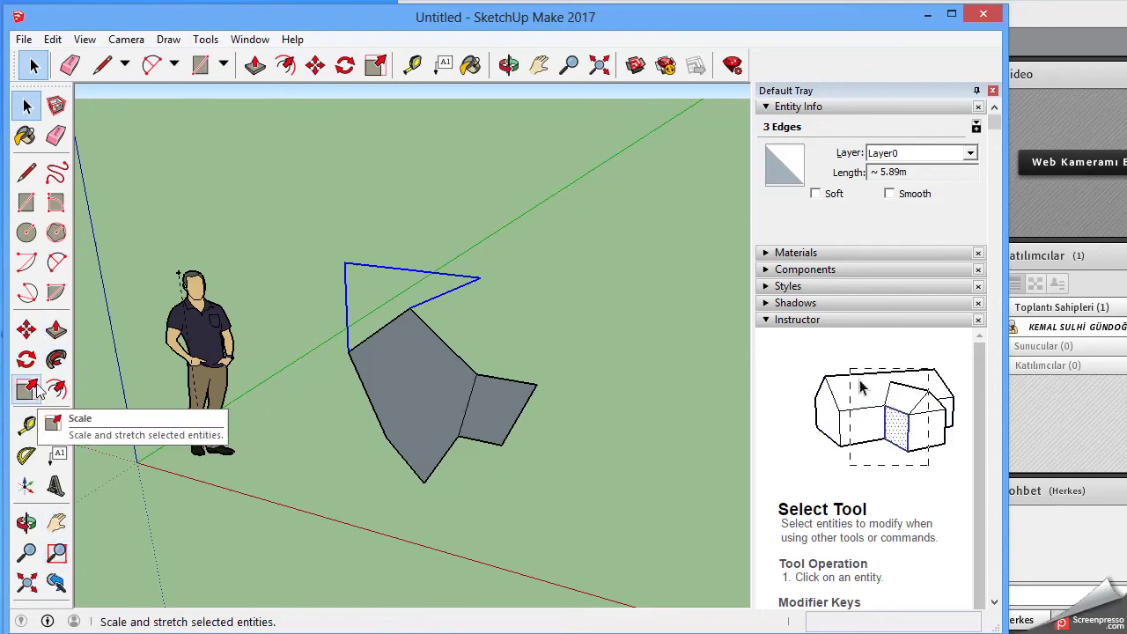
{"action": "left_click", "coordinate": [57, 136]}
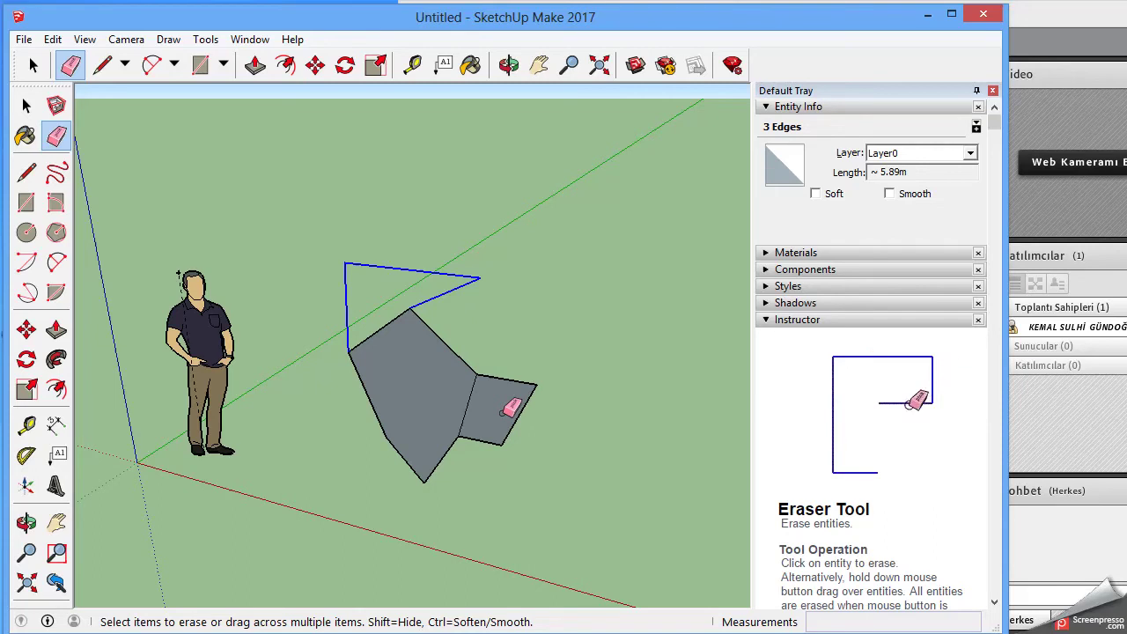
{"action": "left_click_drag", "start_coordinate": [385, 264], "coordinate": [455, 286]}
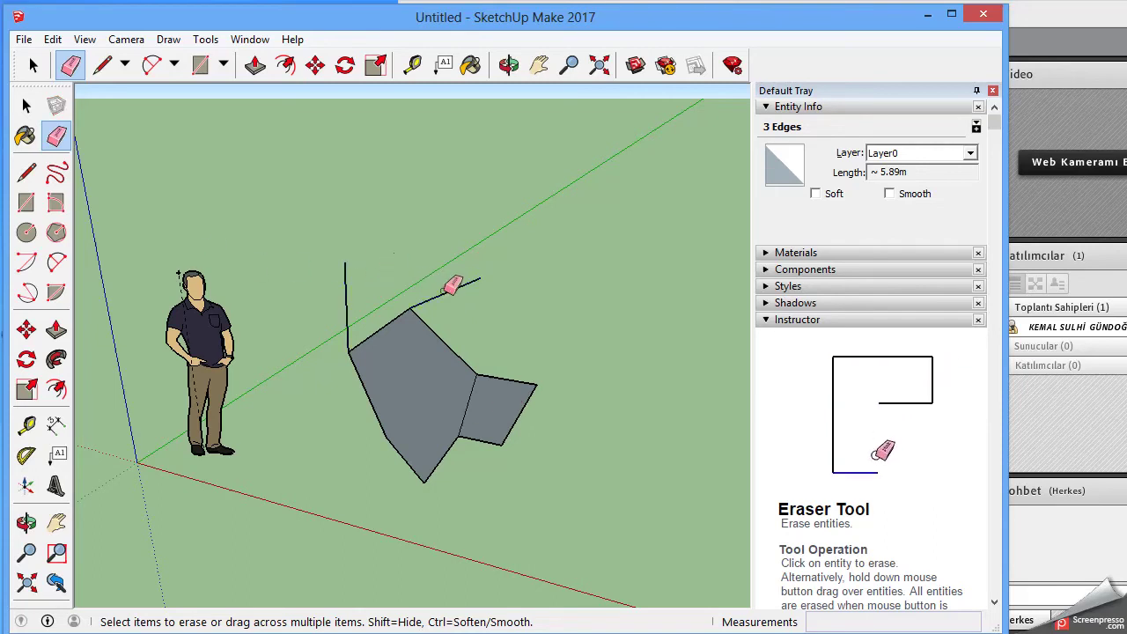
{"action": "left_click", "coordinate": [344, 295]}
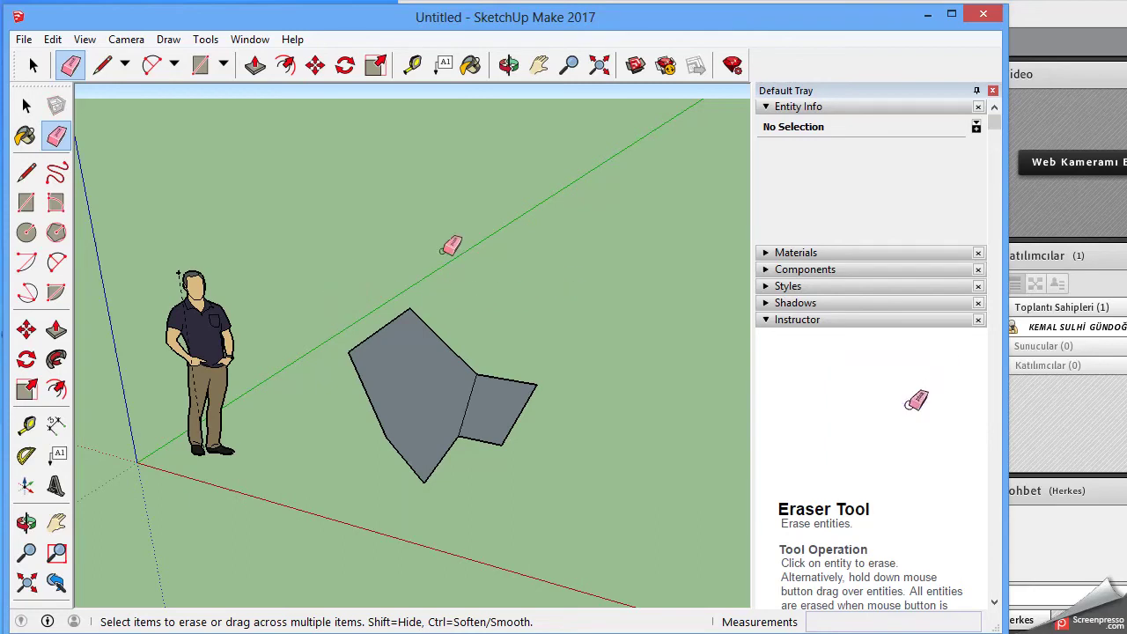
{"action": "left_click", "coordinate": [34, 65]}
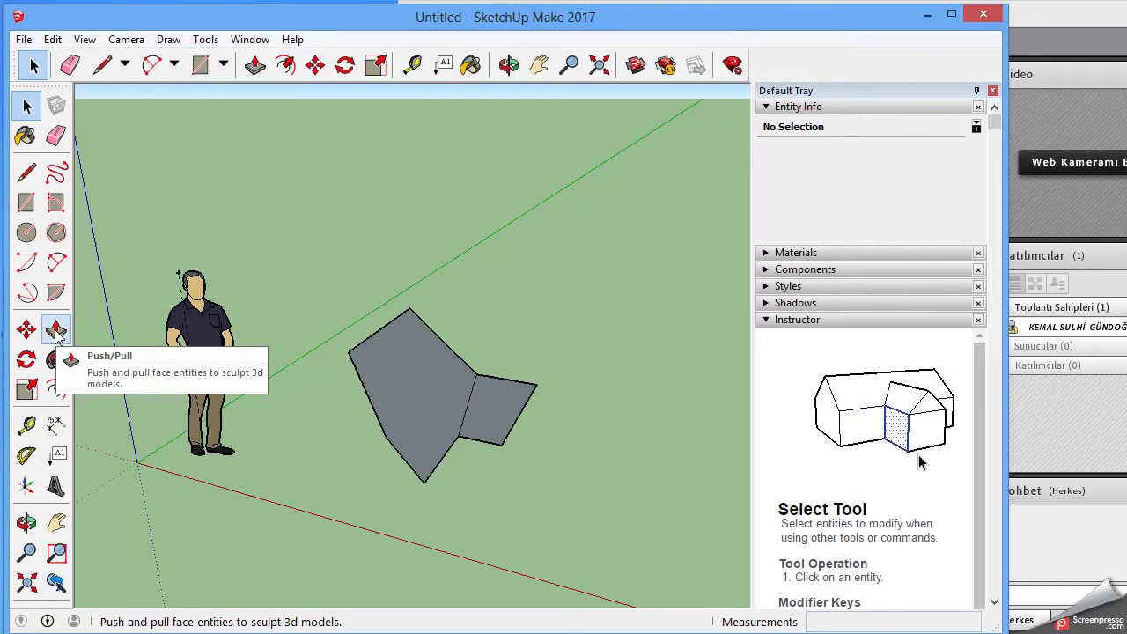
Extrude the large grey face into a tall prism and pull the small face up beside it
{"action": "left_click", "coordinate": [56, 331]}
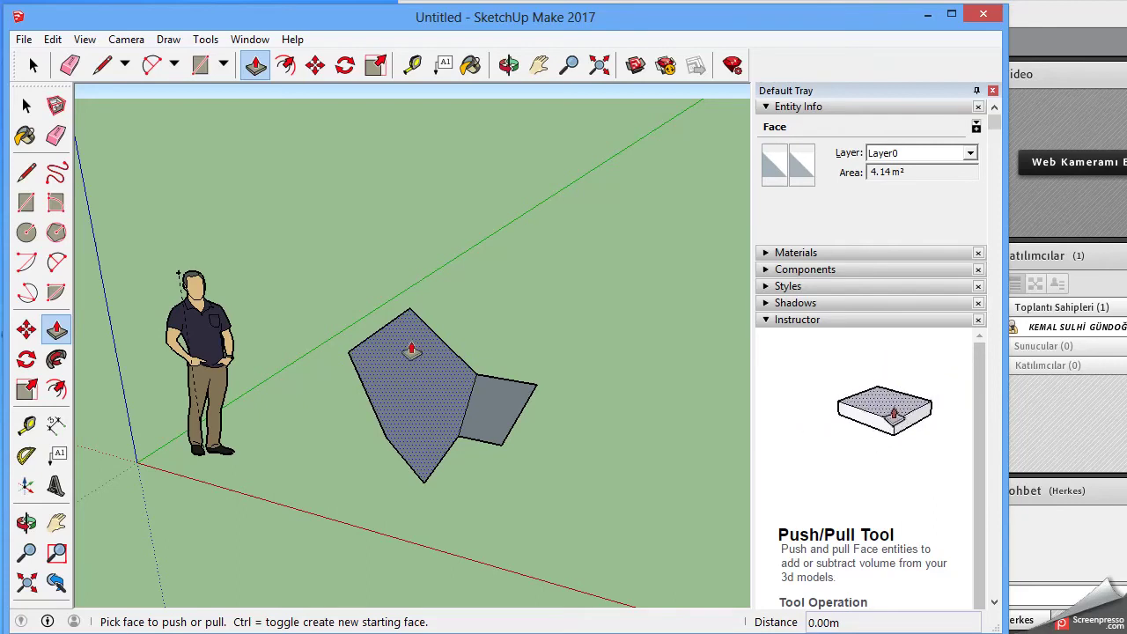
{"action": "left_click", "coordinate": [412, 365]}
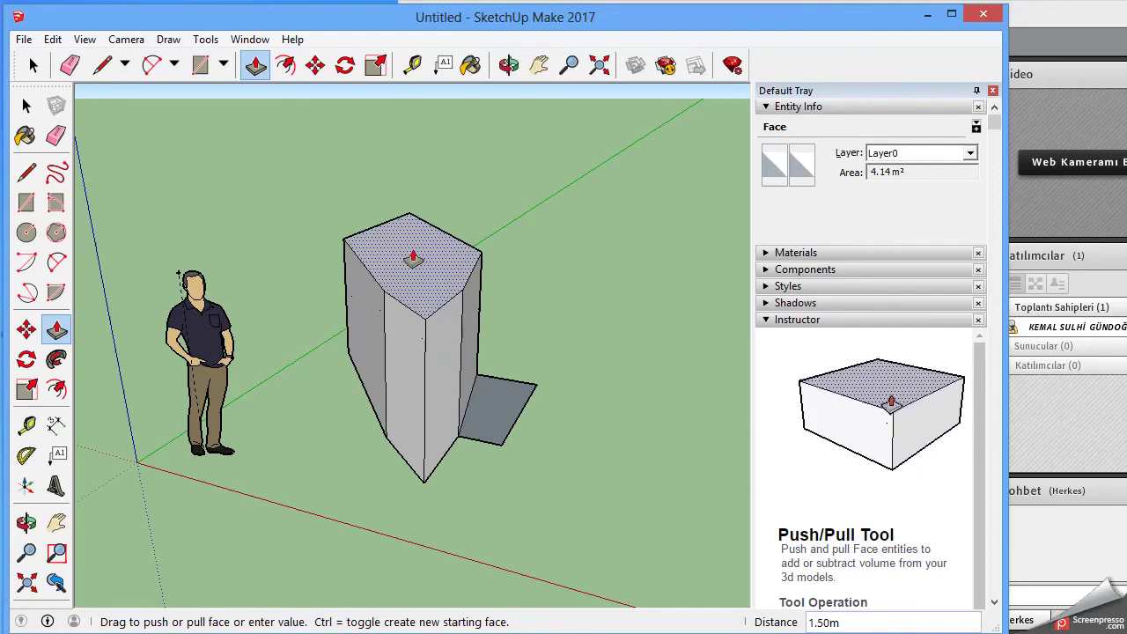
{"action": "left_click", "coordinate": [402, 247]}
{"action": "left_click", "coordinate": [507, 400]}
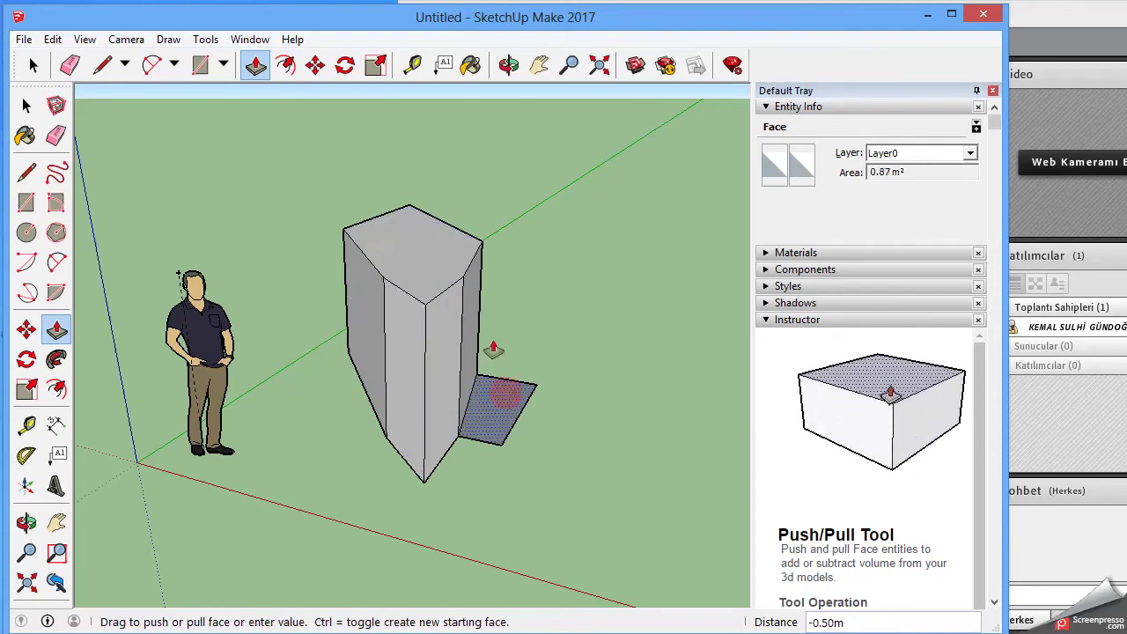
{"action": "left_click", "coordinate": [487, 195]}
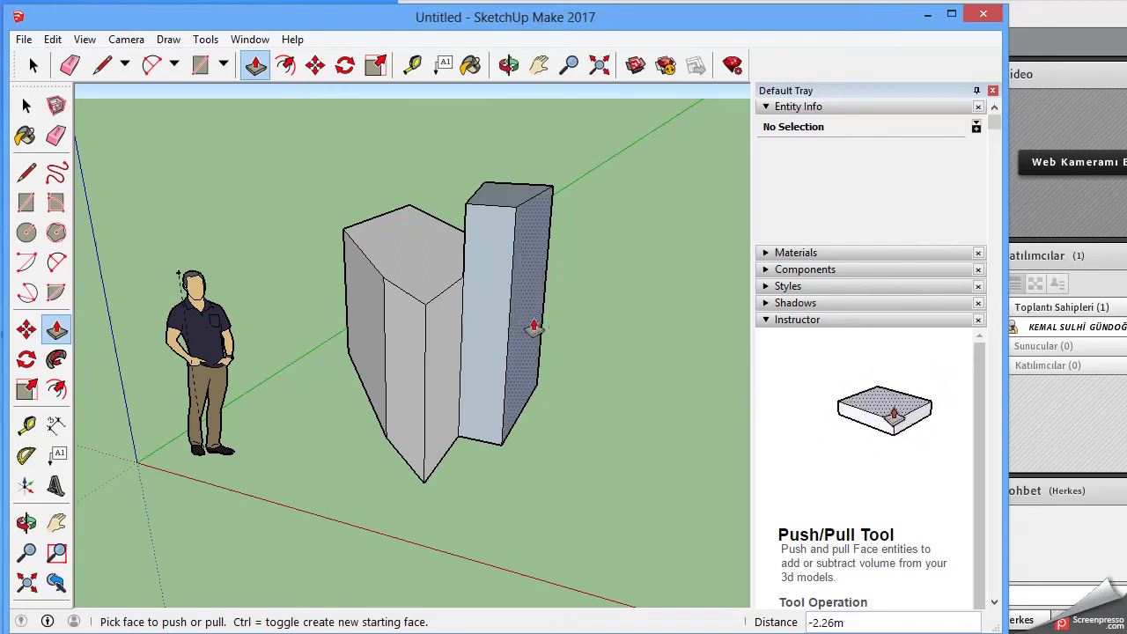
Pull the tall box's front face, its left faces out 0.22 m and 0.67 m, and raise its top
{"action": "left_click", "coordinate": [493, 339]}
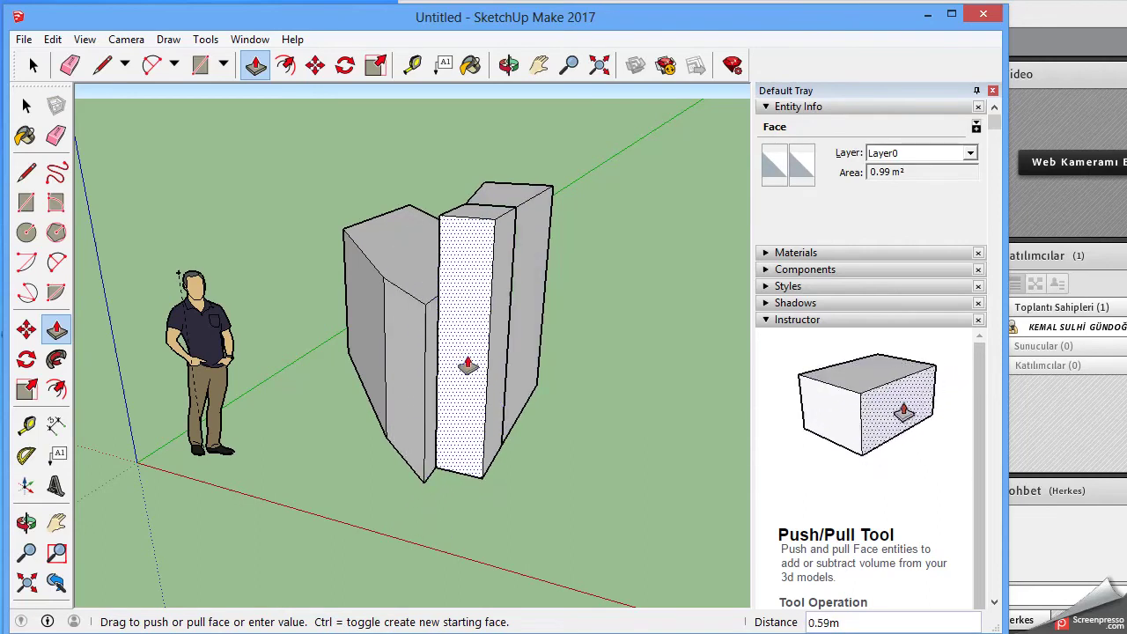
{"action": "left_click", "coordinate": [468, 365]}
{"action": "left_click", "coordinate": [400, 374]}
{"action": "left_click", "coordinate": [381, 381]}
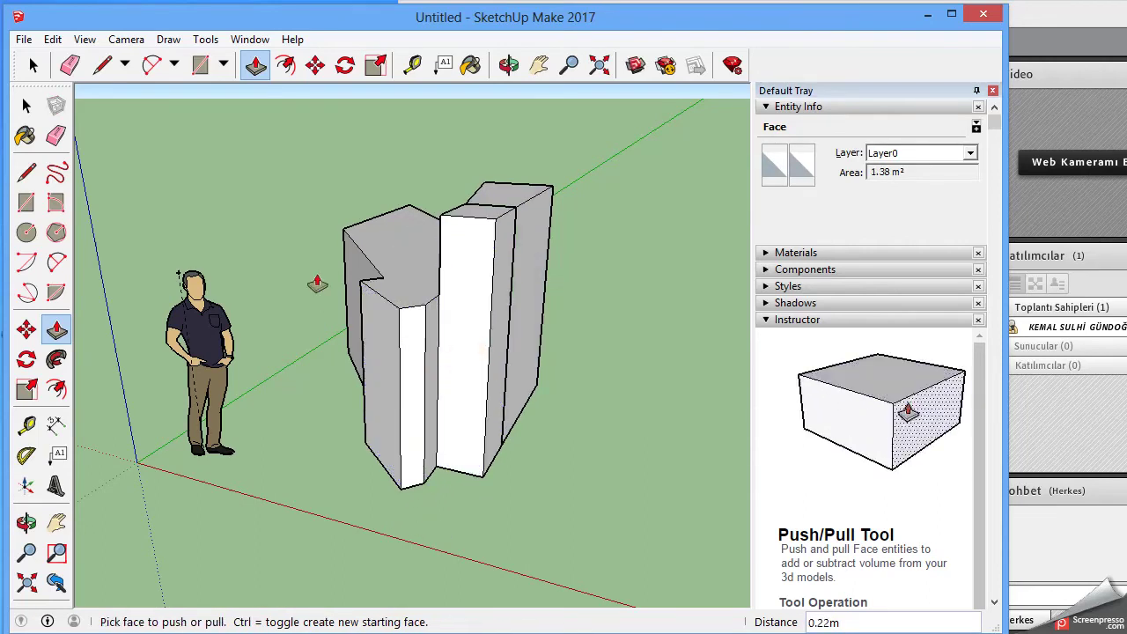
{"action": "left_click", "coordinate": [353, 267]}
{"action": "left_click", "coordinate": [296, 300]}
{"action": "left_click", "coordinate": [368, 251]}
{"action": "left_click", "coordinate": [366, 196]}
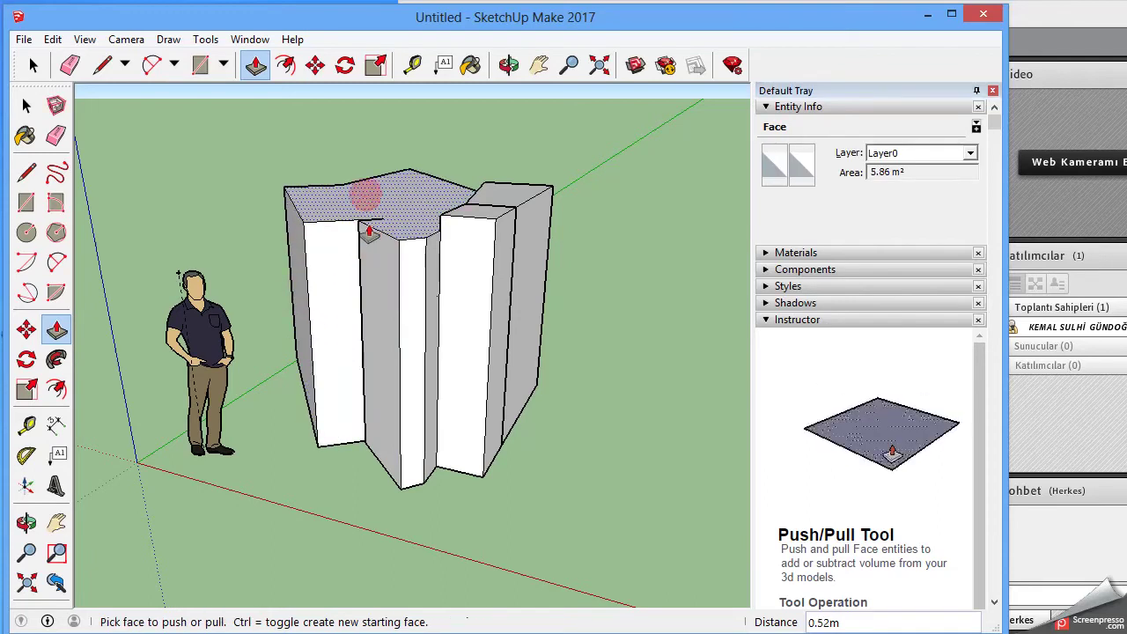
Pull the narrow front wall out 1.21 m and the large block's left face out 0.53 m
{"action": "left_click", "coordinate": [422, 310]}
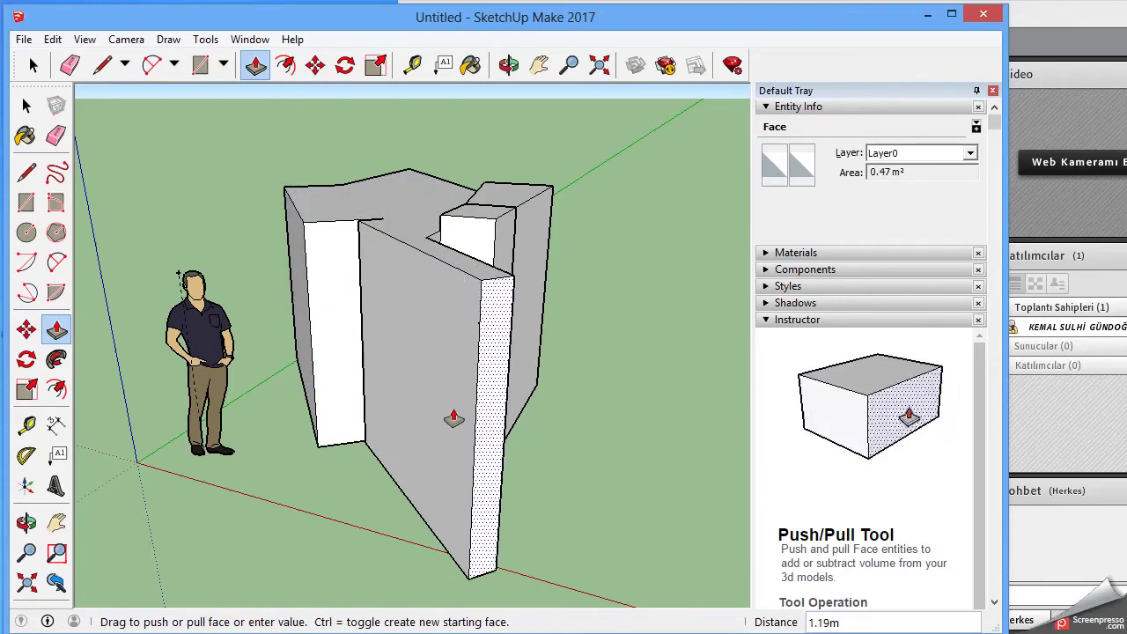
{"action": "left_click", "coordinate": [454, 418]}
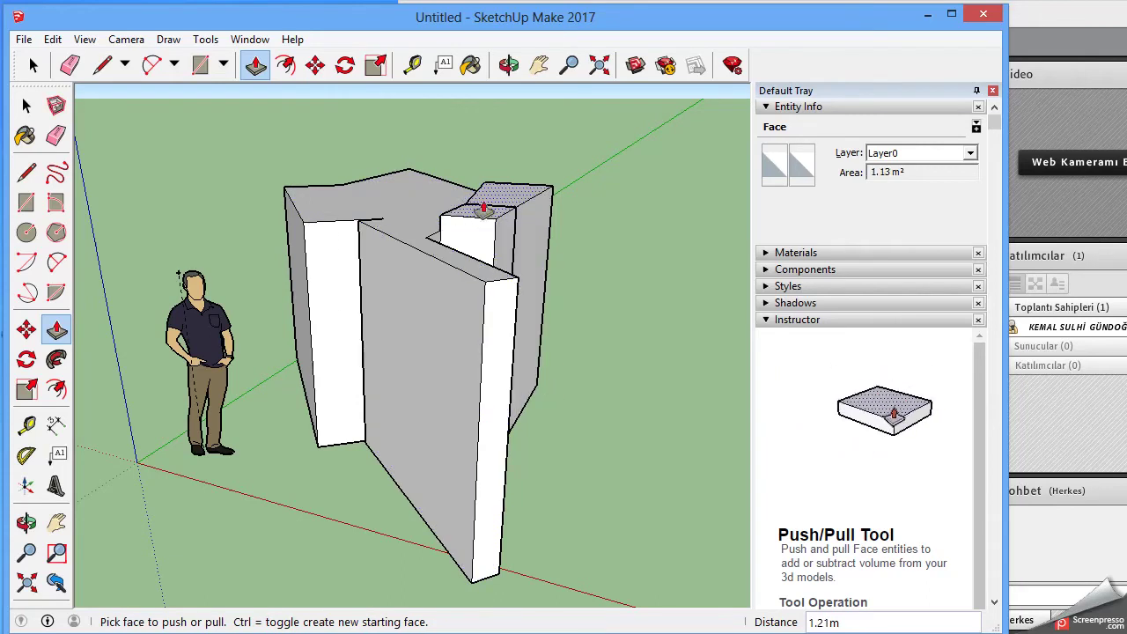
{"action": "left_click", "coordinate": [339, 254]}
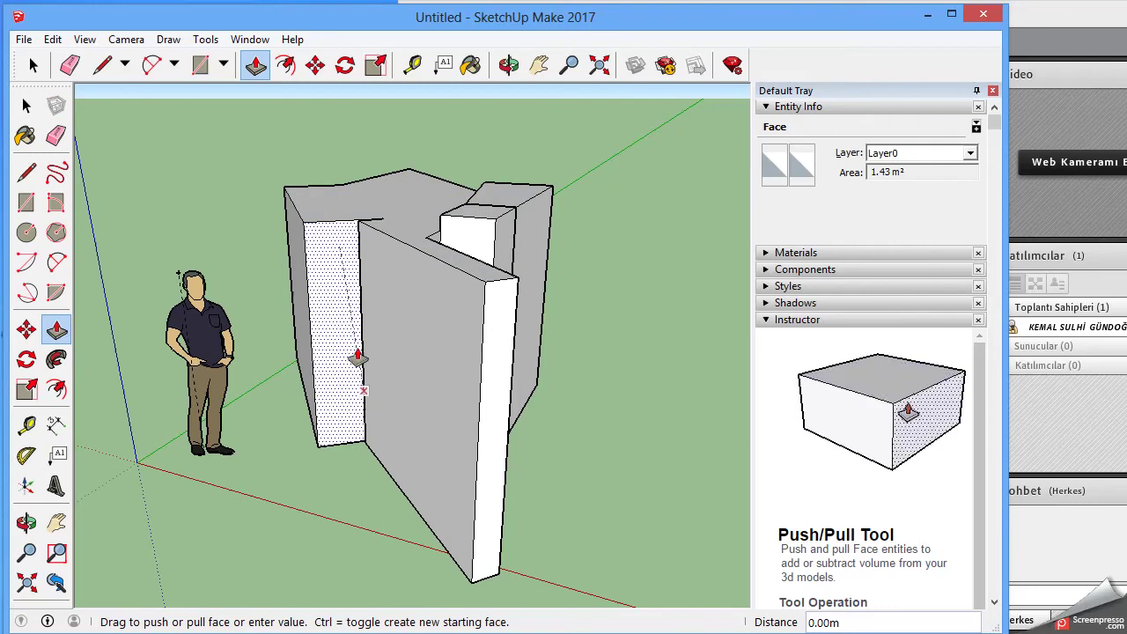
{"action": "left_click", "coordinate": [324, 282]}
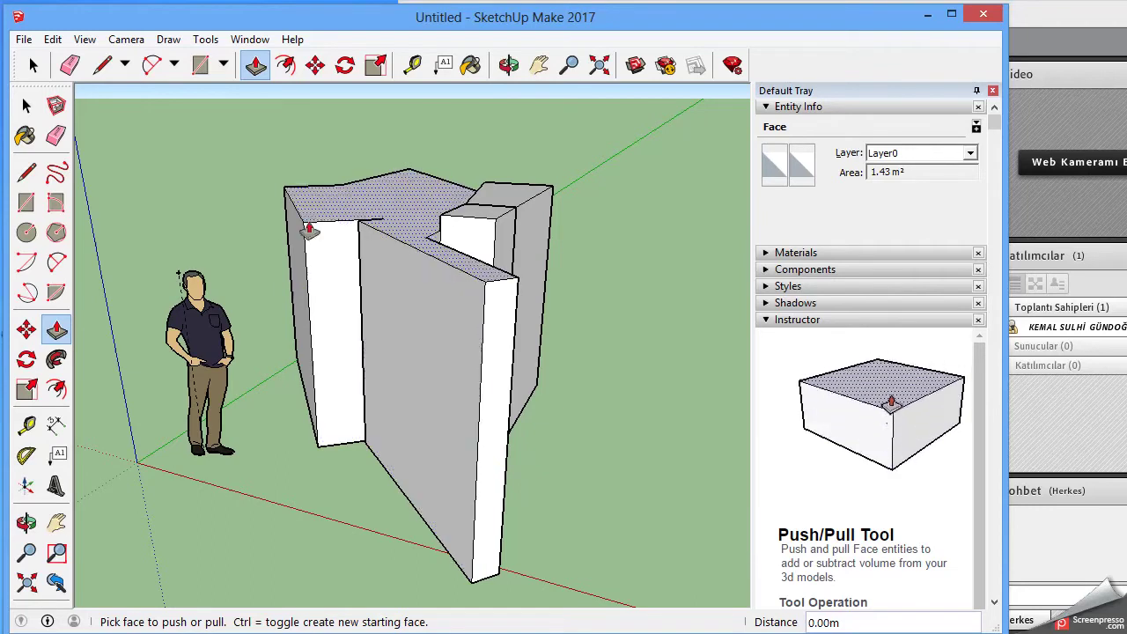
{"action": "left_click", "coordinate": [287, 242]}
{"action": "left_click", "coordinate": [239, 247]}
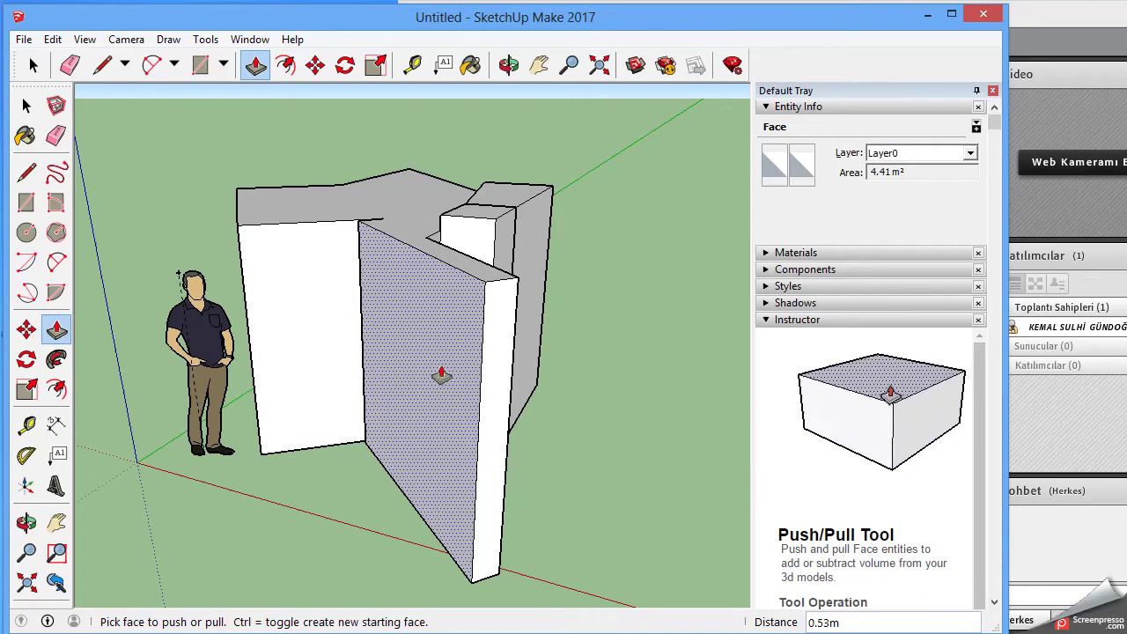
Orbit closer, then push the right block's right face out slightly and its front face forward
{"action": "left_click", "coordinate": [509, 64]}
{"action": "mouse_move", "coordinate": [515, 326]}
{"action": "left_mouse_down"}
{"action": "mouse_move", "coordinate": [308, 346]}
{"action": "mouse_move", "coordinate": [569, 383]}
{"action": "mouse_move", "coordinate": [569, 405]}
{"action": "mouse_move", "coordinate": [399, 430]}
{"action": "mouse_move", "coordinate": [385, 398]}
{"action": "mouse_move", "coordinate": [423, 397]}
{"action": "left_mouse_up"}
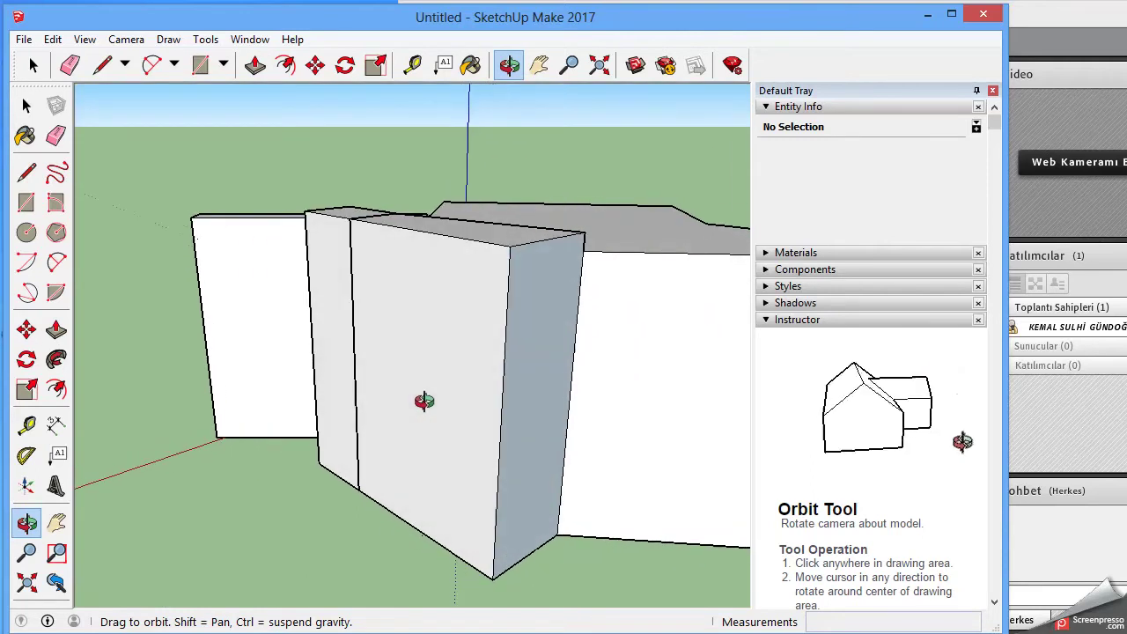
{"action": "left_click", "coordinate": [56, 329]}
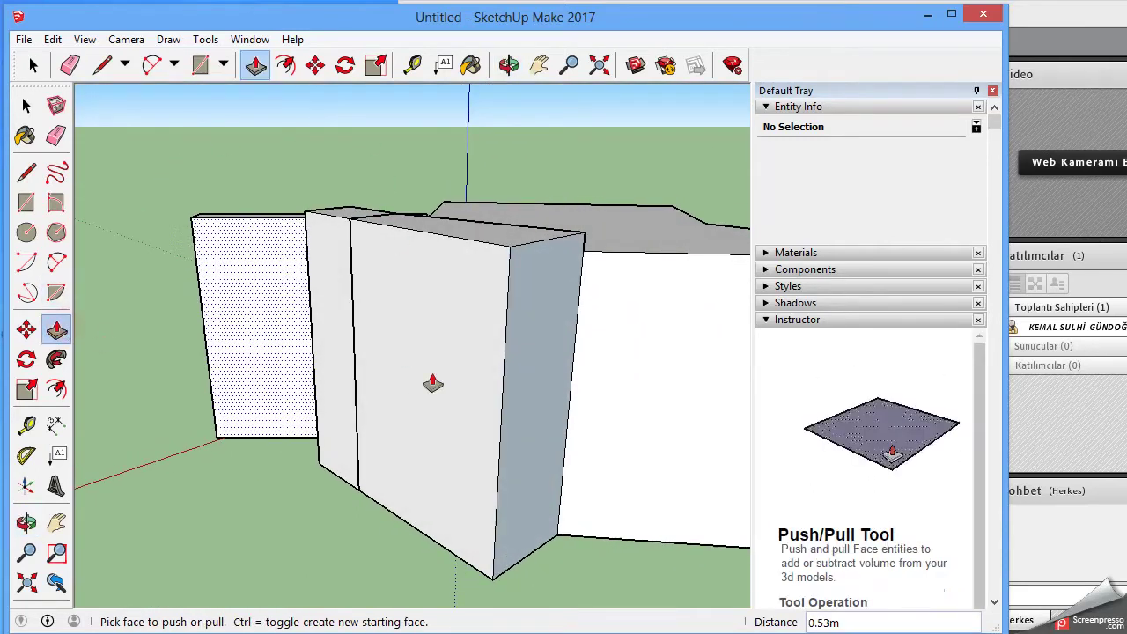
{"action": "left_click", "coordinate": [526, 380]}
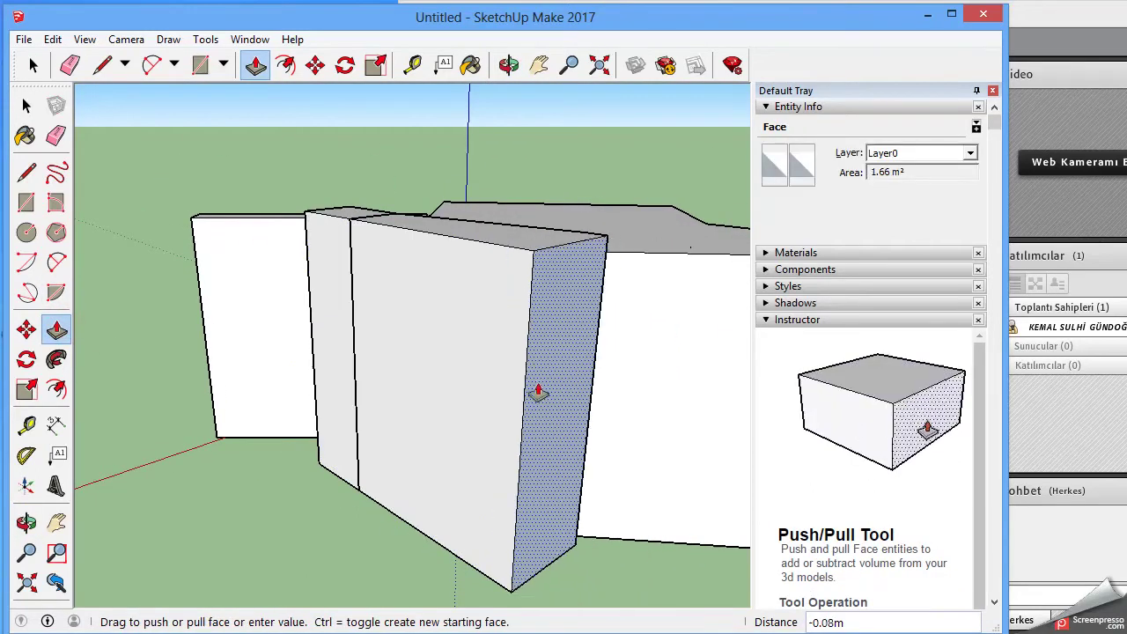
{"action": "left_click", "coordinate": [536, 387]}
{"action": "left_click", "coordinate": [436, 365]}
{"action": "left_click", "coordinate": [320, 377]}
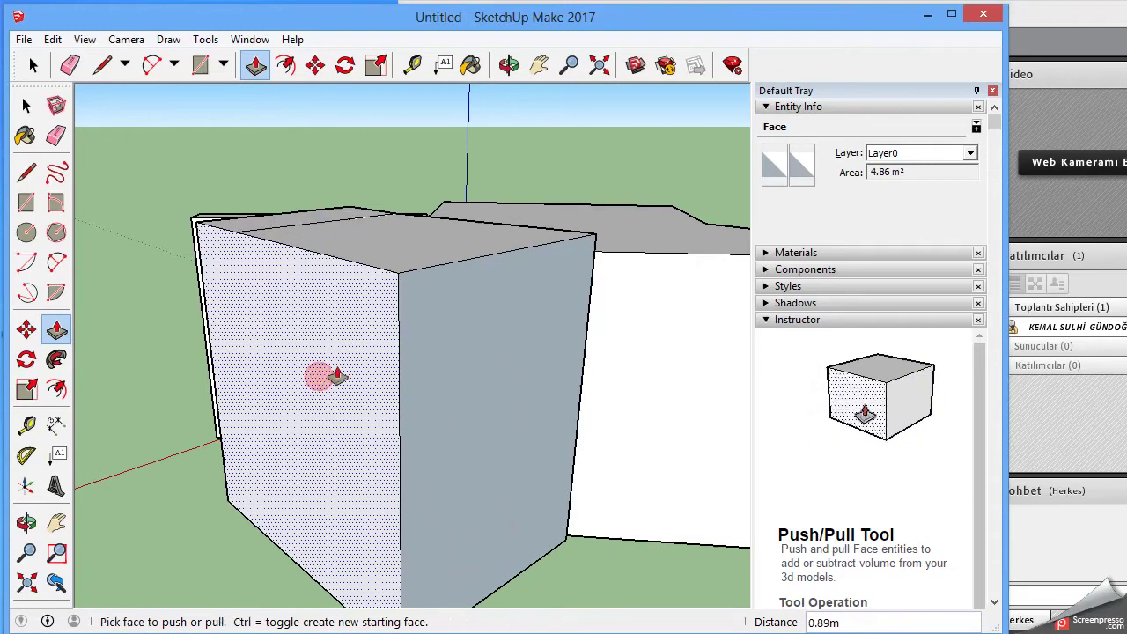
{"action": "left_click", "coordinate": [472, 370]}
Pull the right block's right face outward and orbit back to view the whole model
{"action": "left_click", "coordinate": [501, 389]}
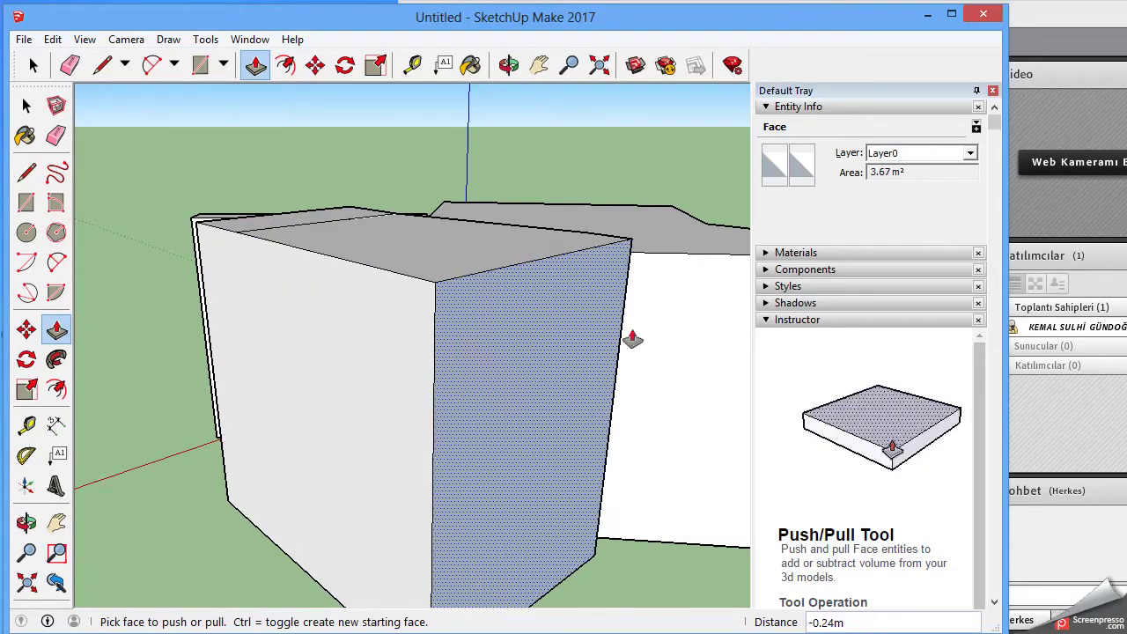
{"action": "left_click", "coordinate": [625, 353]}
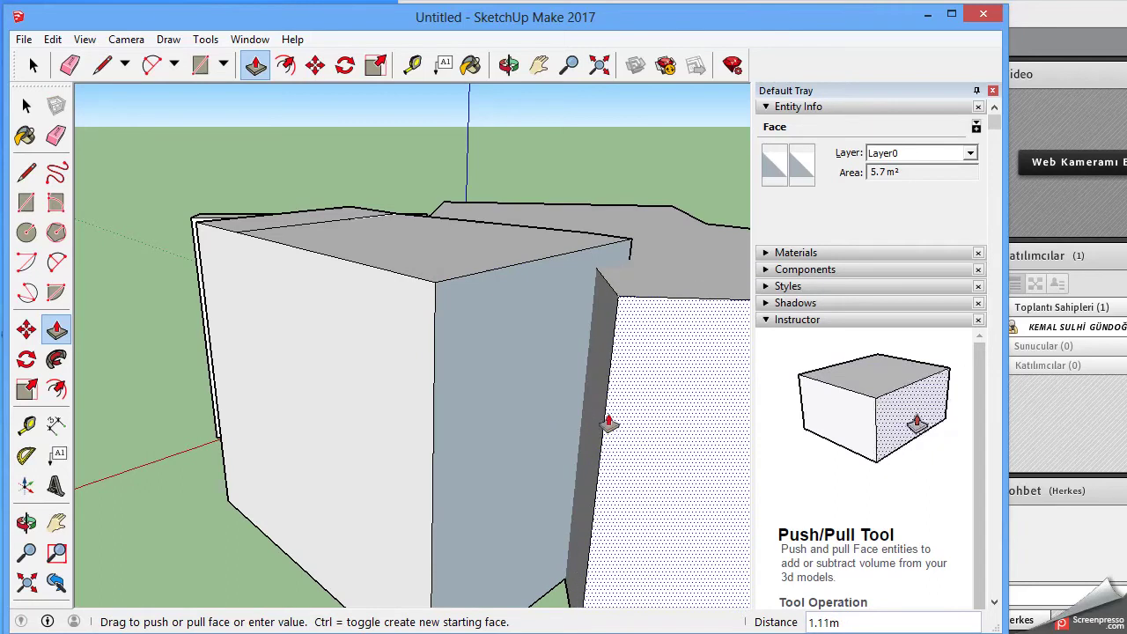
{"action": "left_click", "coordinate": [628, 414]}
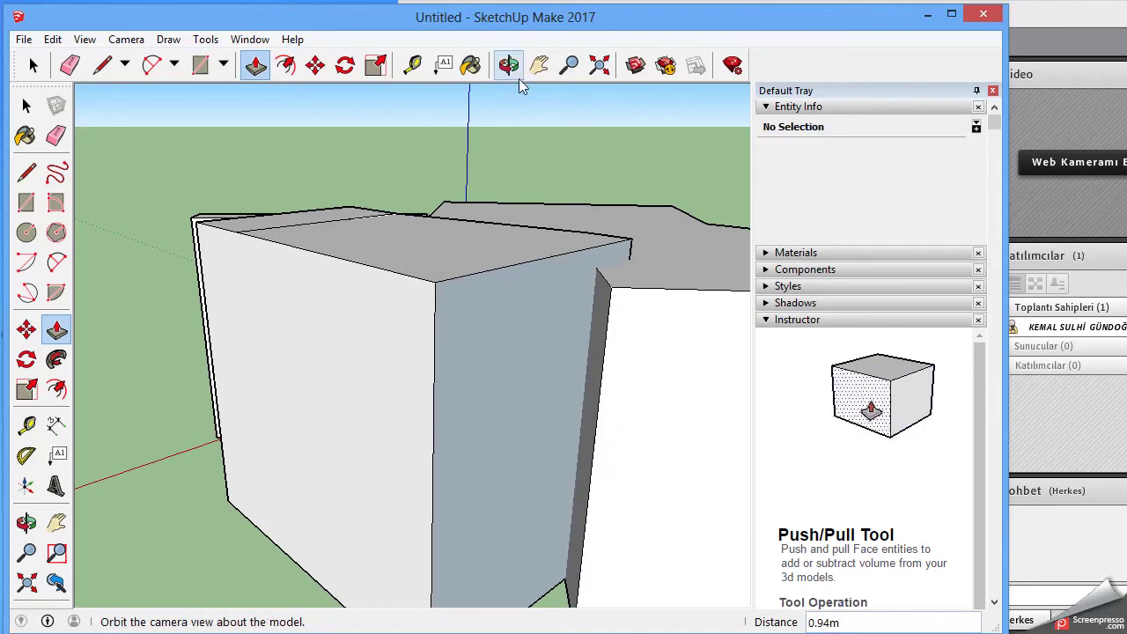
{"action": "scroll", "coordinate": [465, 282], "scroll_direction": "down", "scroll_amount": 2}
{"action": "scroll", "coordinate": [467, 284], "scroll_direction": "down", "scroll_amount": 2}
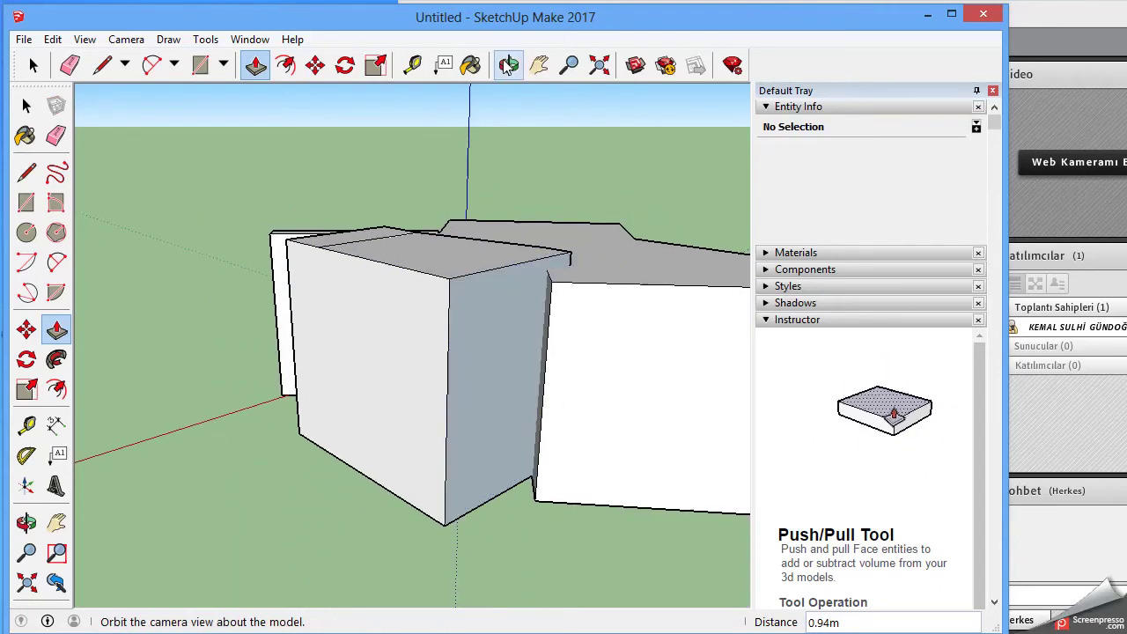
{"action": "left_click", "coordinate": [509, 65]}
{"action": "mouse_move", "coordinate": [380, 313]}
{"action": "left_mouse_down"}
{"action": "mouse_move", "coordinate": [518, 317]}
{"action": "mouse_move", "coordinate": [513, 330]}
{"action": "mouse_move", "coordinate": [446, 349]}
{"action": "mouse_move", "coordinate": [573, 358]}
{"action": "mouse_move", "coordinate": [473, 363]}
{"action": "mouse_move", "coordinate": [405, 298]}
{"action": "mouse_move", "coordinate": [385, 322]}
{"action": "mouse_move", "coordinate": [448, 340]}
{"action": "left_mouse_up"}
{"action": "right_click", "coordinate": [491, 316]}
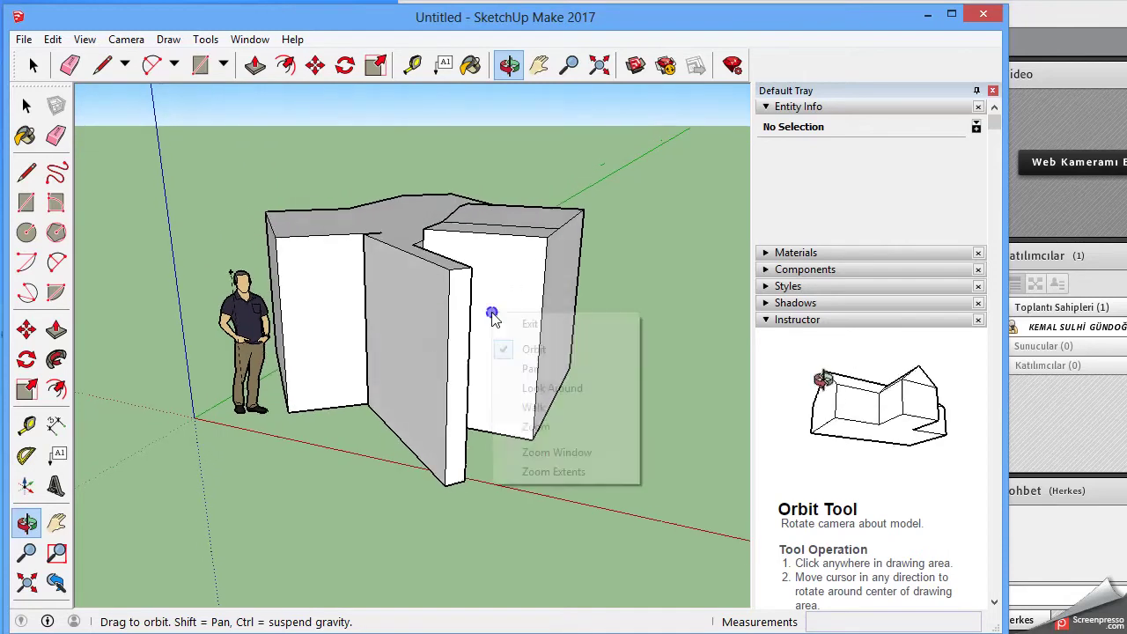
{"action": "left_click", "coordinate": [535, 324]}
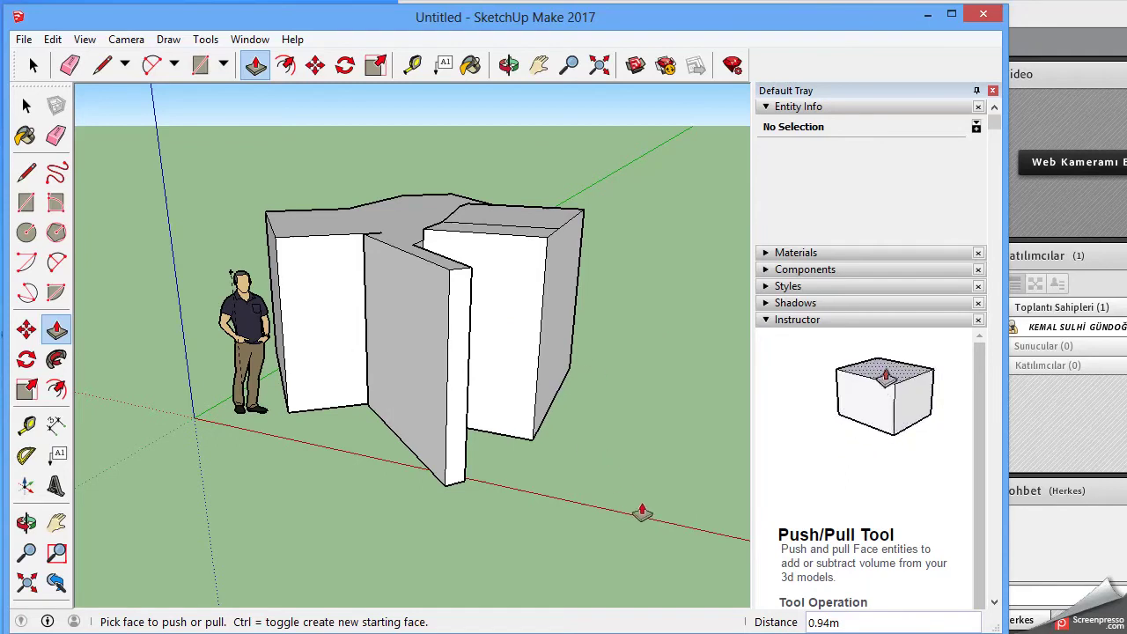
{"action": "left_click", "coordinate": [26, 105]}
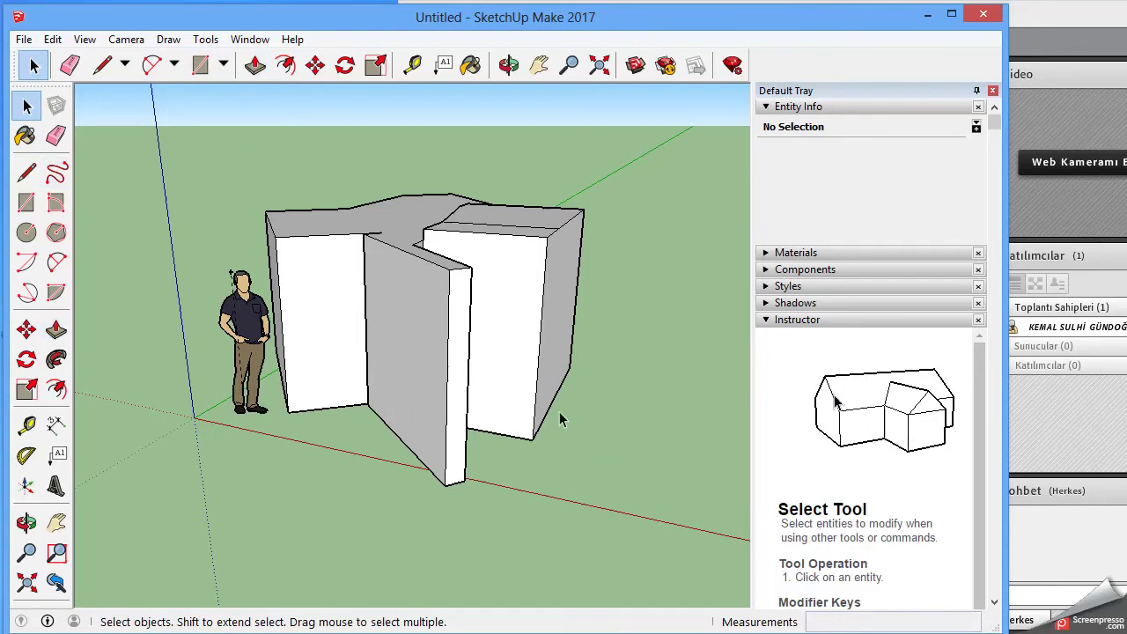
Erase the right block's front vertical, top and side vertical edges
{"action": "left_click_drag", "start_coordinate": [519, 480], "coordinate": [388, 379]}
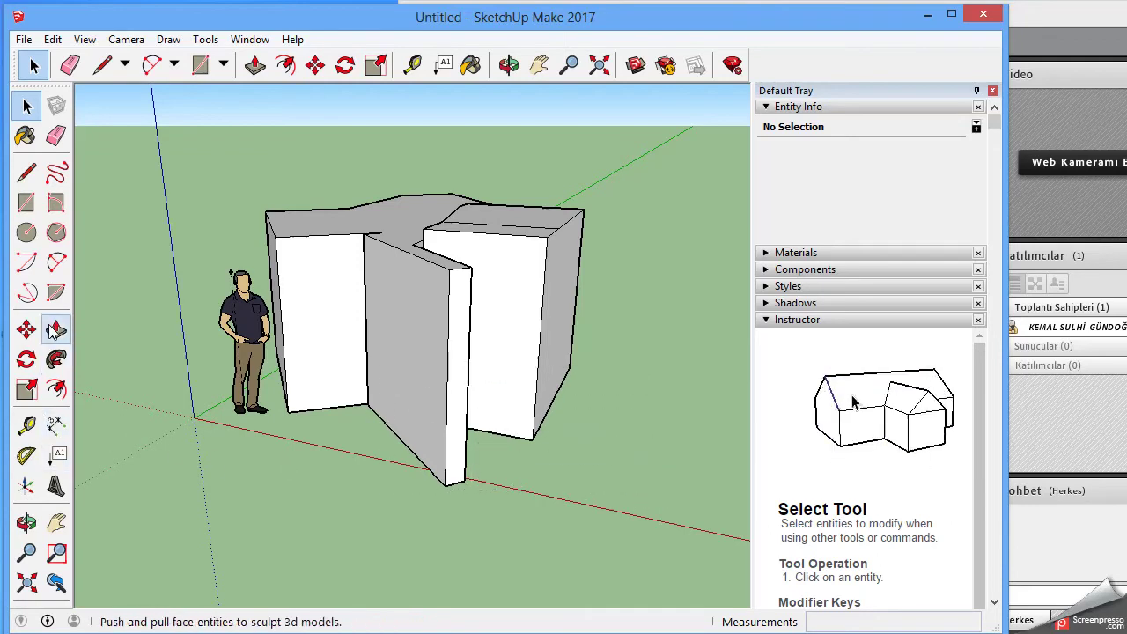
{"action": "left_click", "coordinate": [56, 134]}
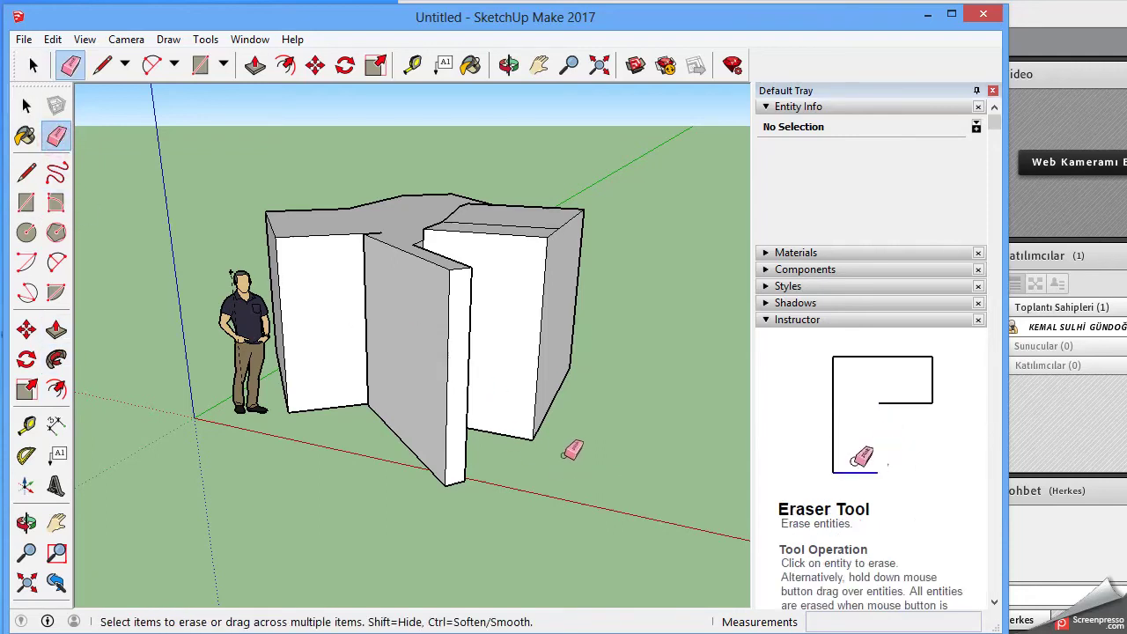
{"action": "left_click_drag", "start_coordinate": [534, 398], "coordinate": [531, 360]}
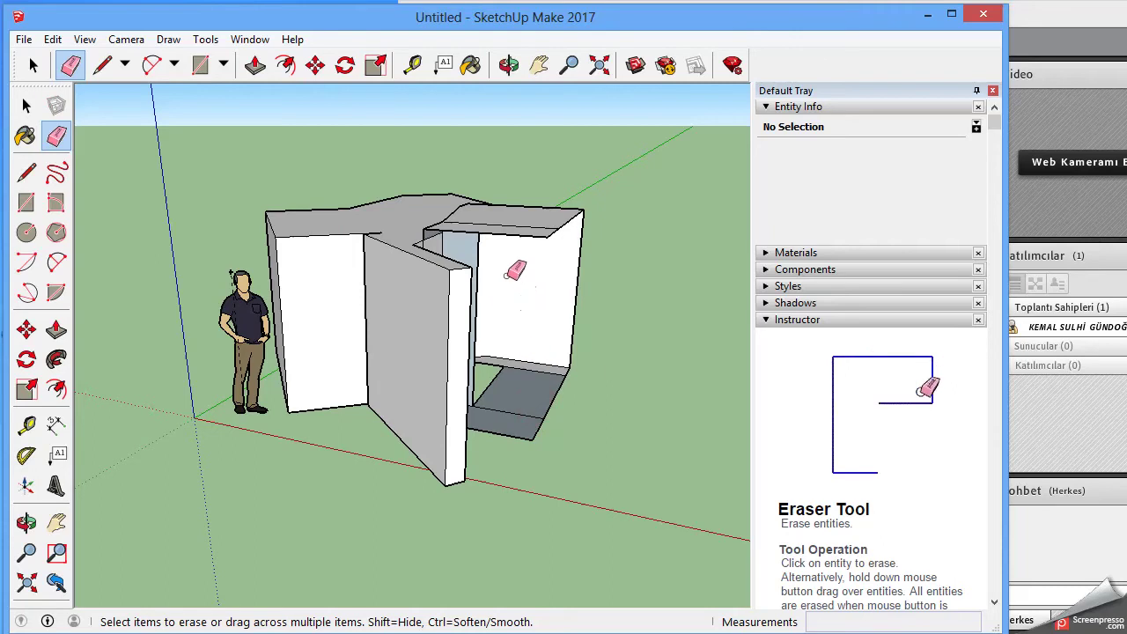
{"action": "mouse_move", "coordinate": [519, 205]}
{"action": "left_mouse_down"}
{"action": "mouse_move", "coordinate": [517, 216]}
{"action": "mouse_move", "coordinate": [576, 221]}
{"action": "mouse_move", "coordinate": [580, 262]}
{"action": "left_mouse_up"}
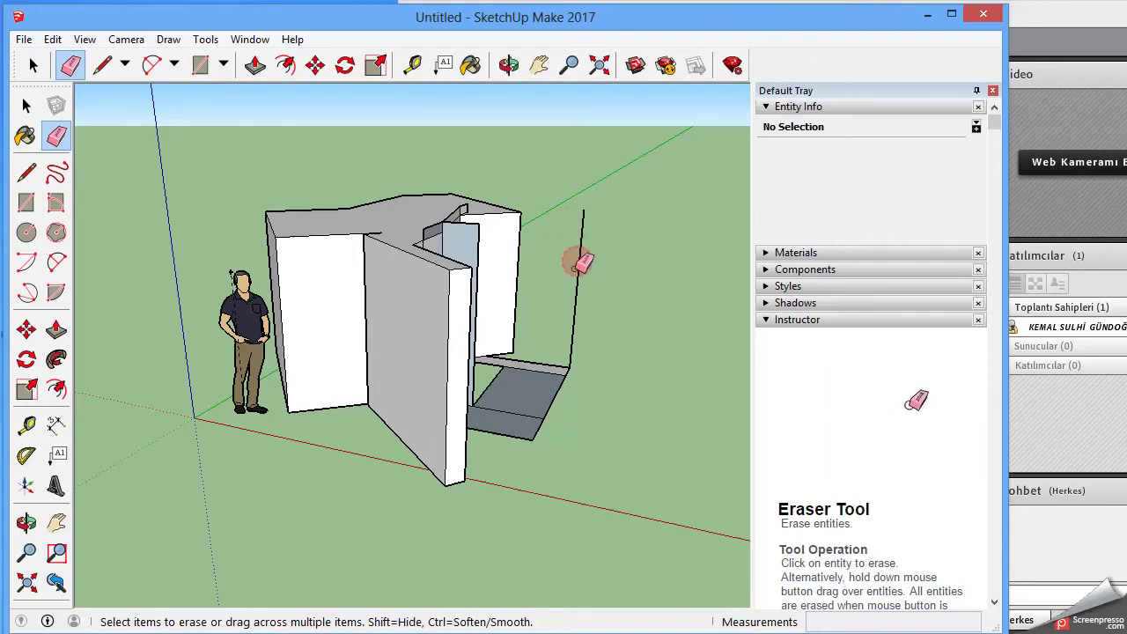
{"action": "left_click_drag", "start_coordinate": [448, 322], "coordinate": [443, 280]}
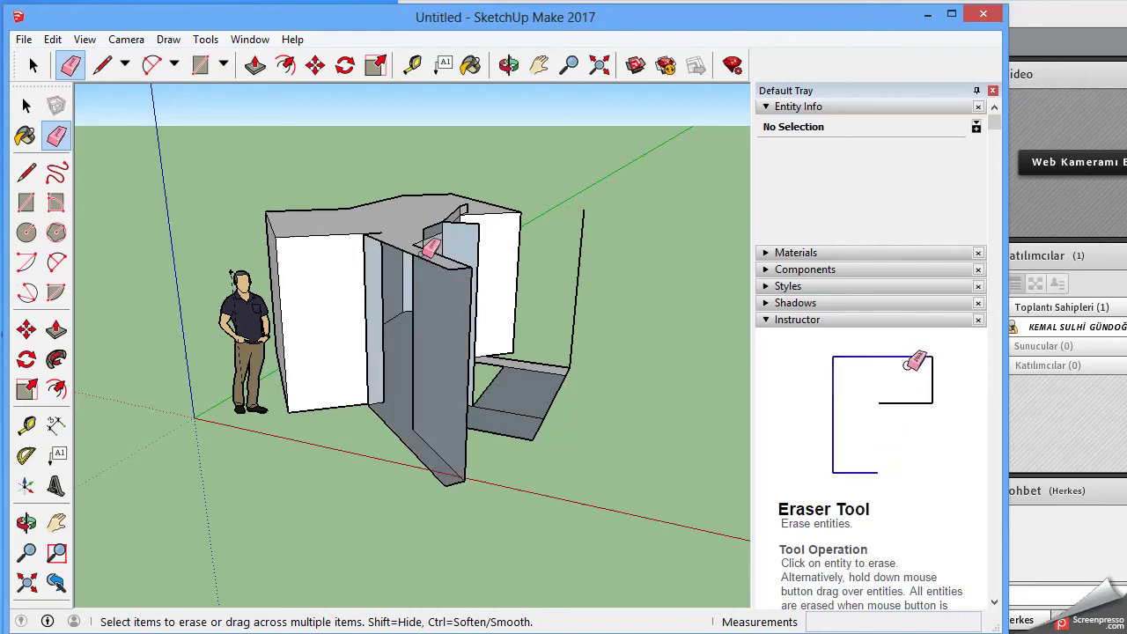
Erase the central panel's top edge and the left panel's top, vertical and lower edges
{"action": "left_click", "coordinate": [425, 249]}
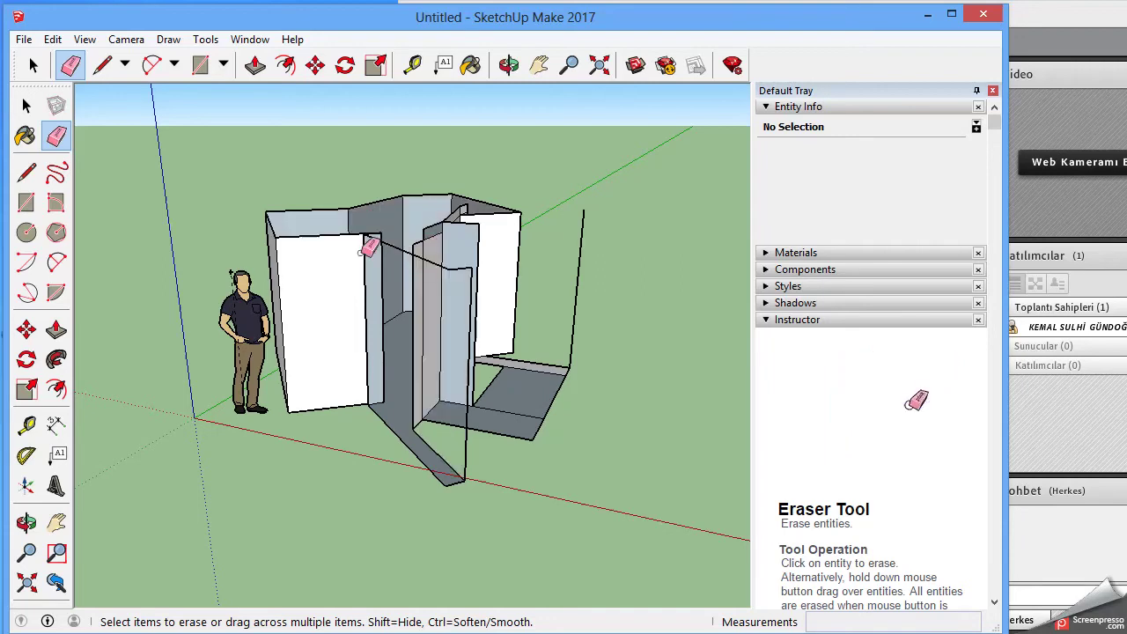
{"action": "left_click", "coordinate": [355, 232]}
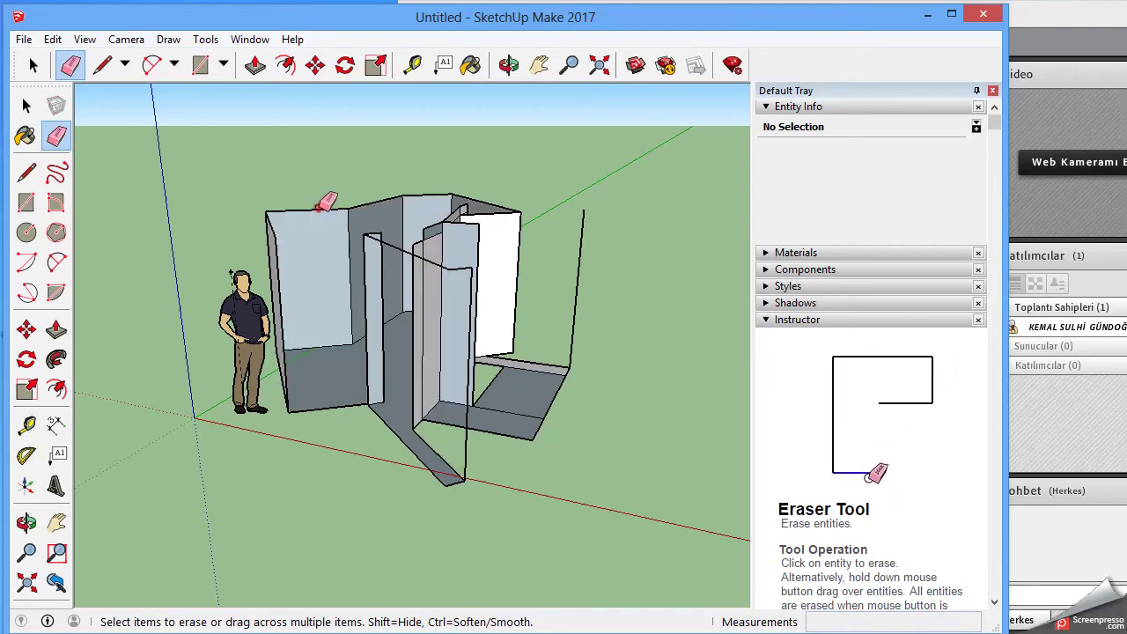
{"action": "left_click", "coordinate": [351, 274]}
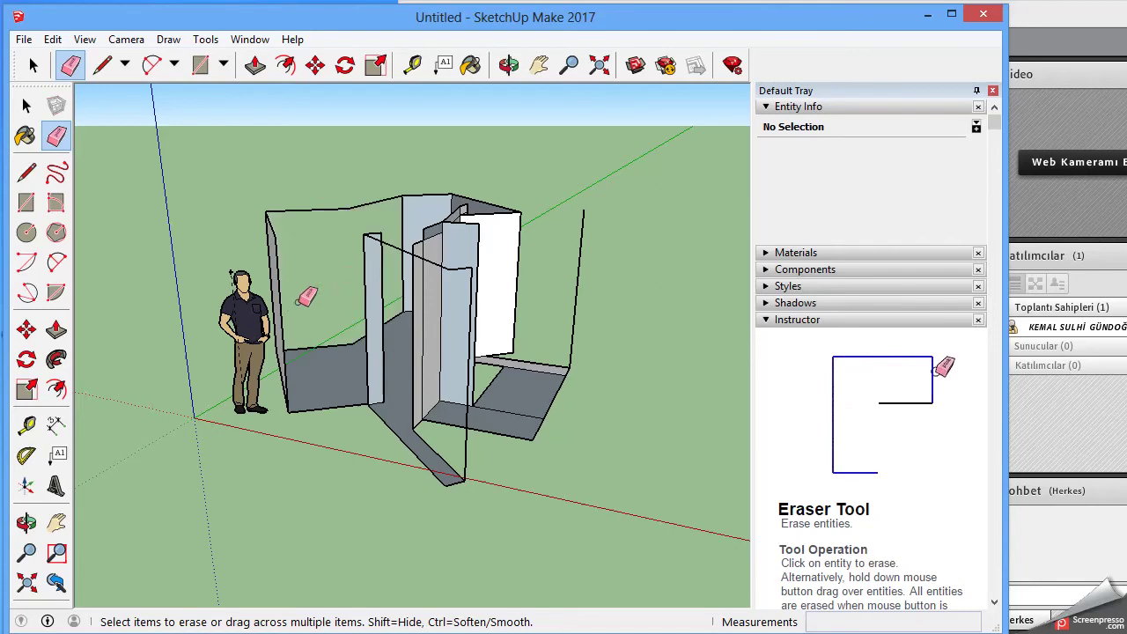
{"action": "left_click_drag", "start_coordinate": [276, 351], "coordinate": [296, 378]}
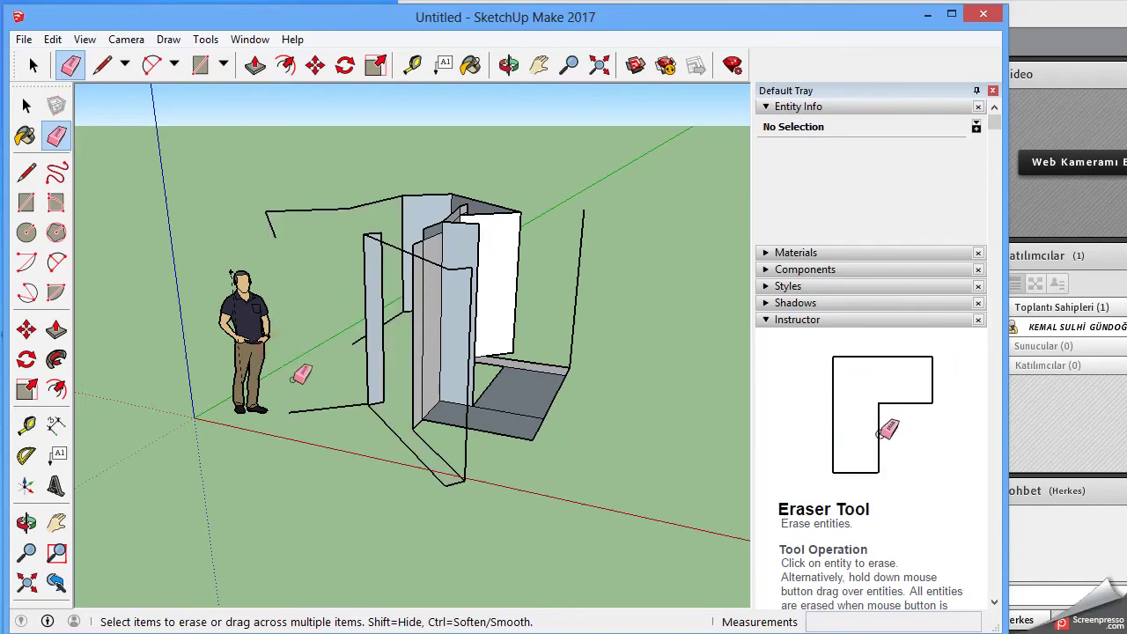
{"action": "left_click", "coordinate": [364, 326]}
{"action": "mouse_move", "coordinate": [440, 314]}
{"action": "left_mouse_down"}
{"action": "mouse_move", "coordinate": [629, 285]}
{"action": "mouse_move", "coordinate": [339, 304]}
{"action": "left_mouse_up"}
Sweep-erase all remaining doorway, floor and top edges, plus a leftover short edge
{"action": "mouse_move", "coordinate": [381, 219]}
{"action": "left_mouse_down"}
{"action": "mouse_move", "coordinate": [411, 252]}
{"action": "mouse_move", "coordinate": [445, 352]}
{"action": "mouse_move", "coordinate": [521, 391]}
{"action": "mouse_move", "coordinate": [385, 489]}
{"action": "mouse_move", "coordinate": [385, 437]}
{"action": "mouse_move", "coordinate": [339, 428]}
{"action": "left_mouse_up"}
{"action": "mouse_move", "coordinate": [285, 189]}
{"action": "left_mouse_down"}
{"action": "mouse_move", "coordinate": [433, 220]}
{"action": "mouse_move", "coordinate": [455, 534]}
{"action": "mouse_move", "coordinate": [511, 373]}
{"action": "mouse_move", "coordinate": [528, 410]}
{"action": "mouse_move", "coordinate": [498, 398]}
{"action": "mouse_move", "coordinate": [555, 418]}
{"action": "mouse_move", "coordinate": [531, 476]}
{"action": "mouse_move", "coordinate": [403, 424]}
{"action": "left_mouse_up"}
{"action": "left_click_drag", "start_coordinate": [386, 384], "coordinate": [396, 389]}
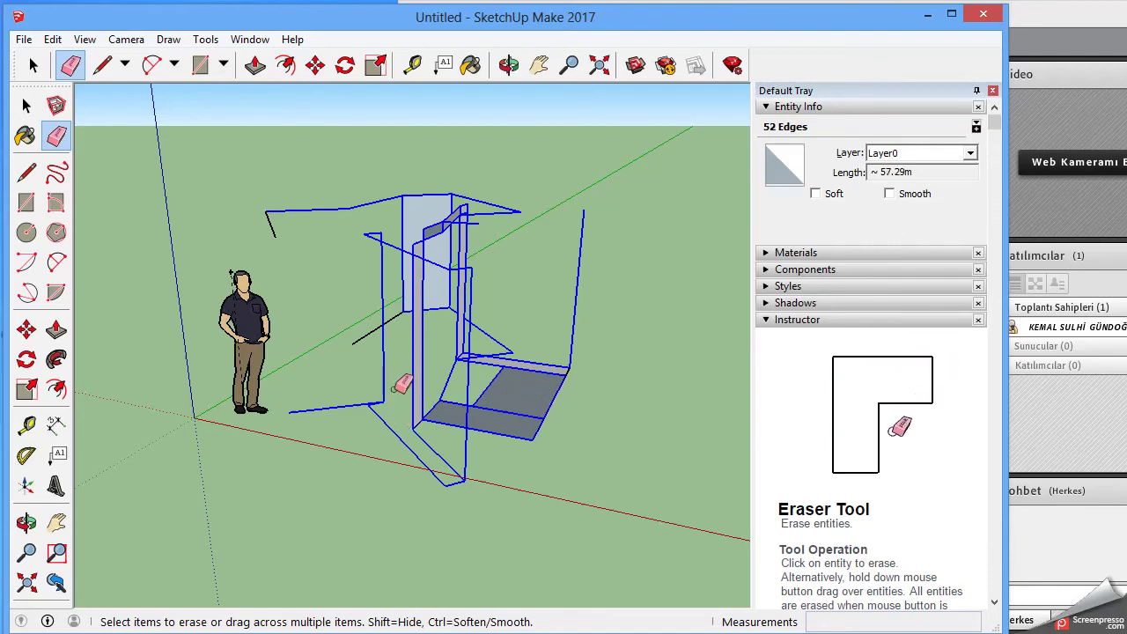
{"action": "mouse_move", "coordinate": [358, 342]}
{"action": "left_mouse_down"}
{"action": "mouse_move", "coordinate": [453, 485]}
{"action": "mouse_move", "coordinate": [534, 372]}
{"action": "mouse_move", "coordinate": [564, 374]}
{"action": "left_mouse_up"}
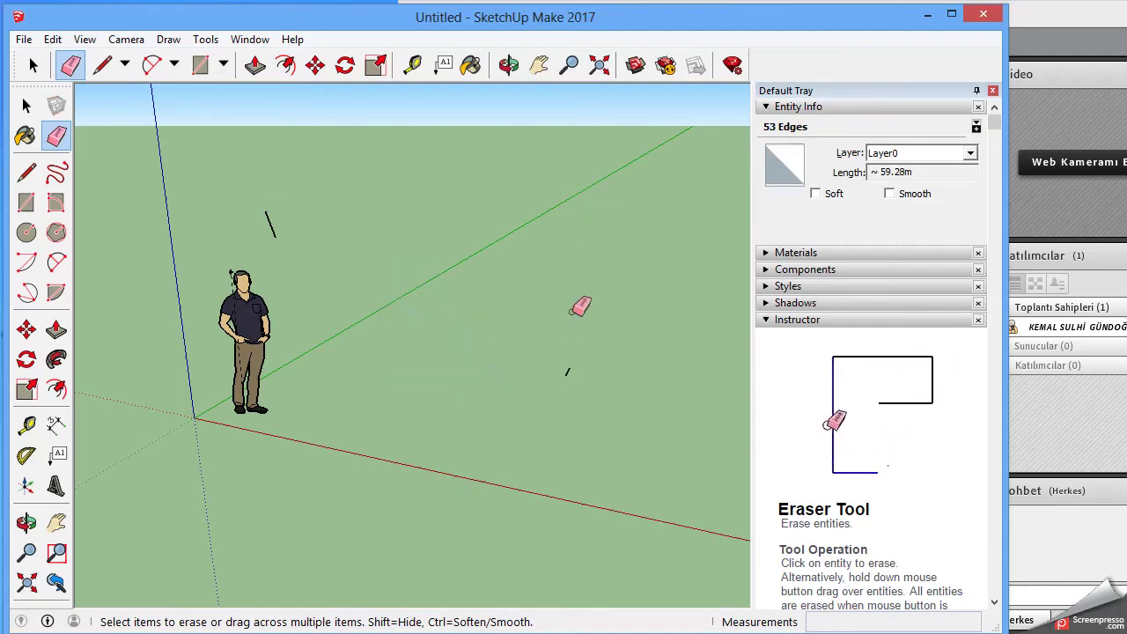
{"action": "left_click_drag", "start_coordinate": [269, 218], "coordinate": [569, 374]}
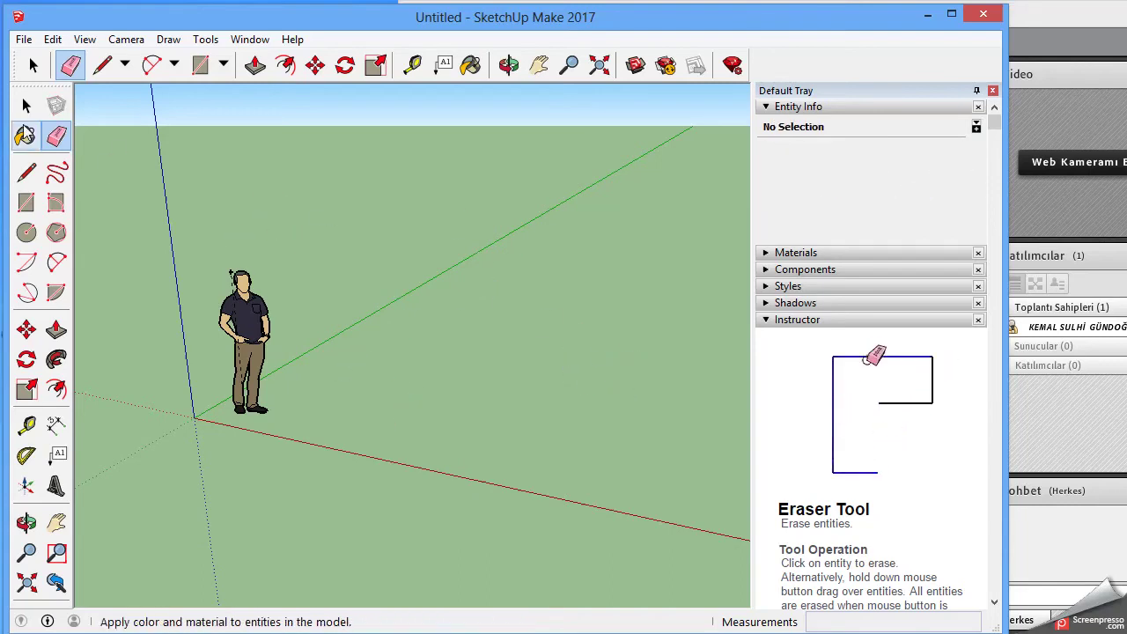
Draw a 1 m radius circle on the ground beside the figure
{"action": "left_click", "coordinate": [26, 104]}
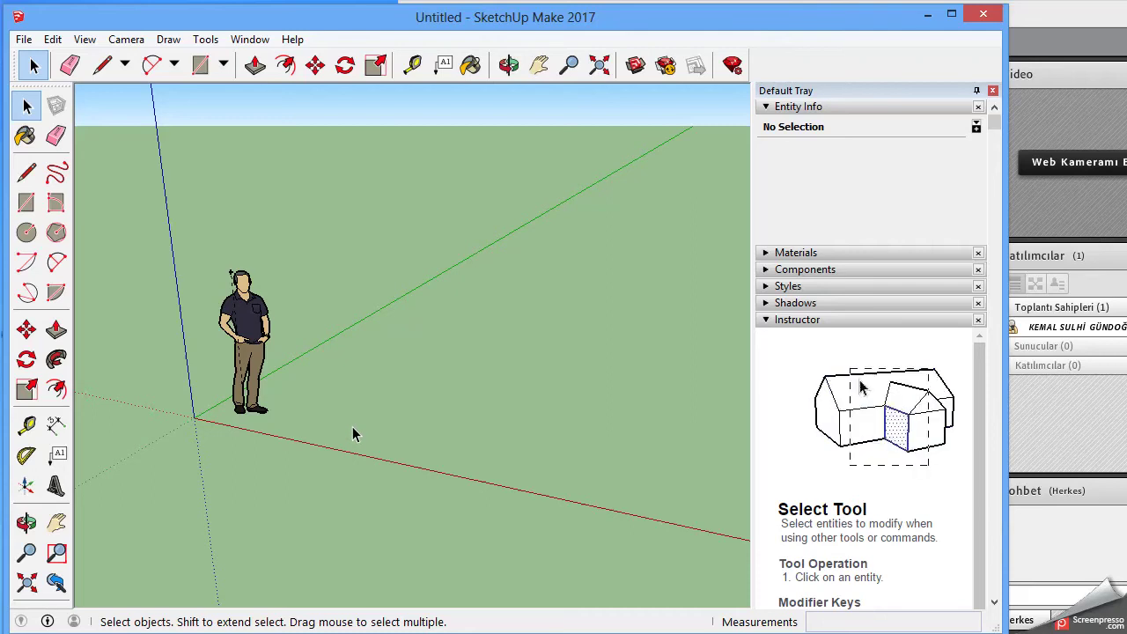
{"action": "scroll", "coordinate": [344, 428], "scroll_direction": "down", "scroll_amount": 2}
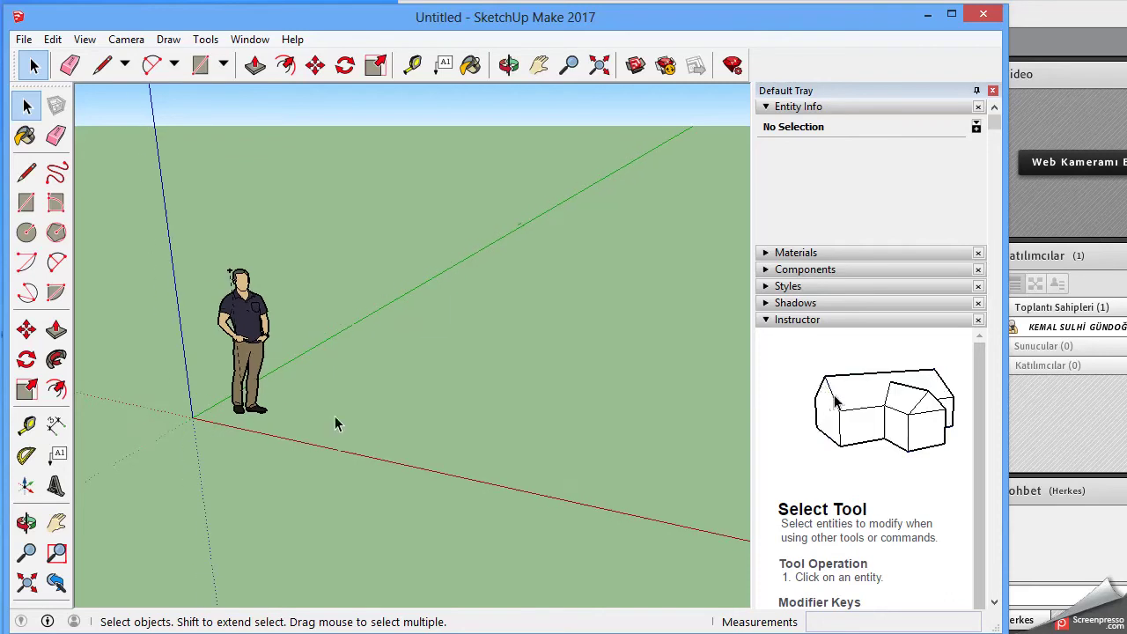
{"action": "left_click", "coordinate": [28, 233]}
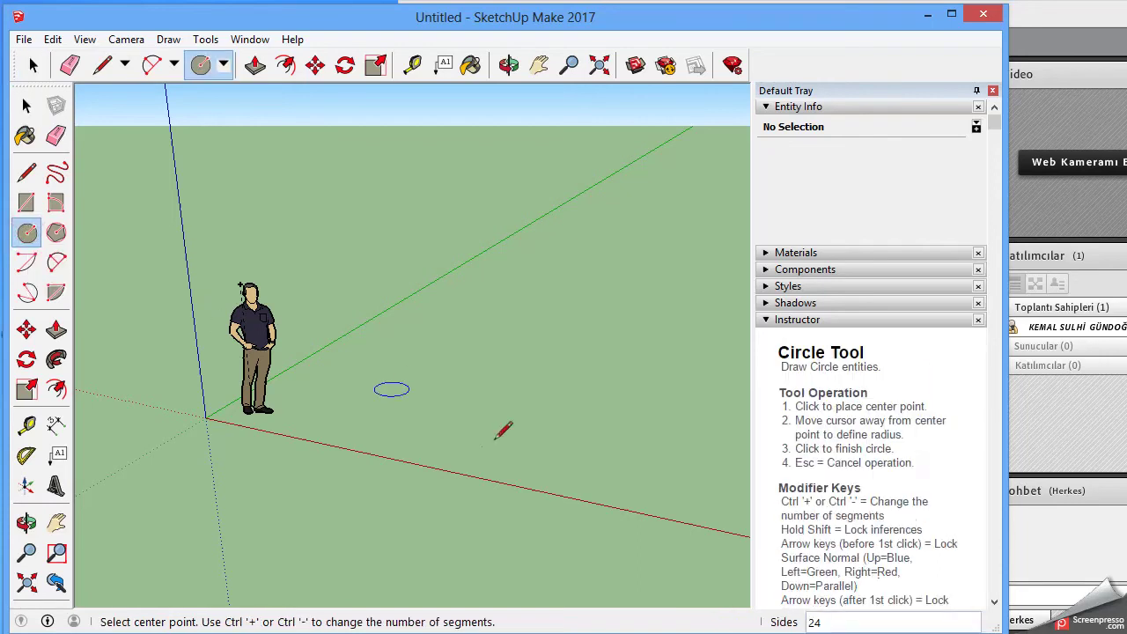
{"action": "left_click", "coordinate": [396, 389]}
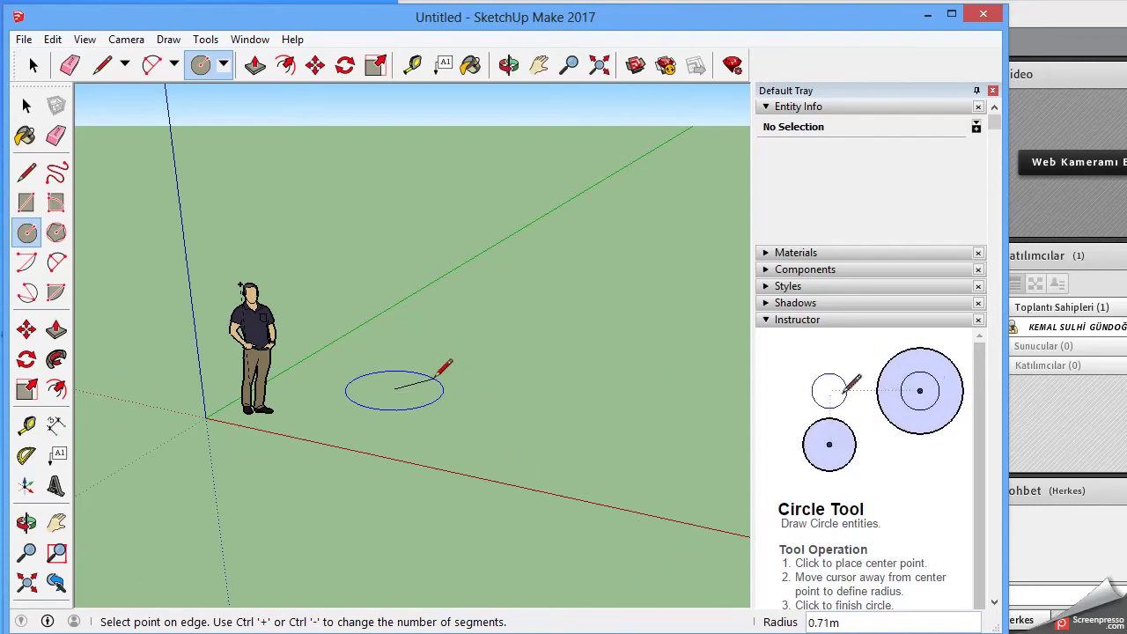
{"action": "type", "text": "1"}
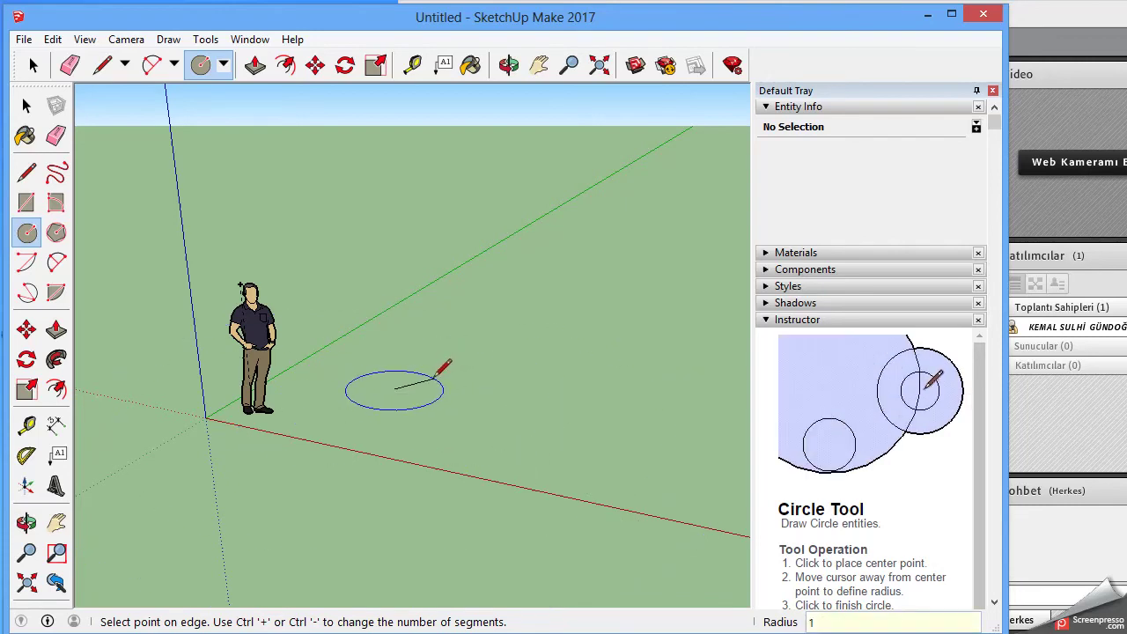
{"action": "key", "text": "Return"}
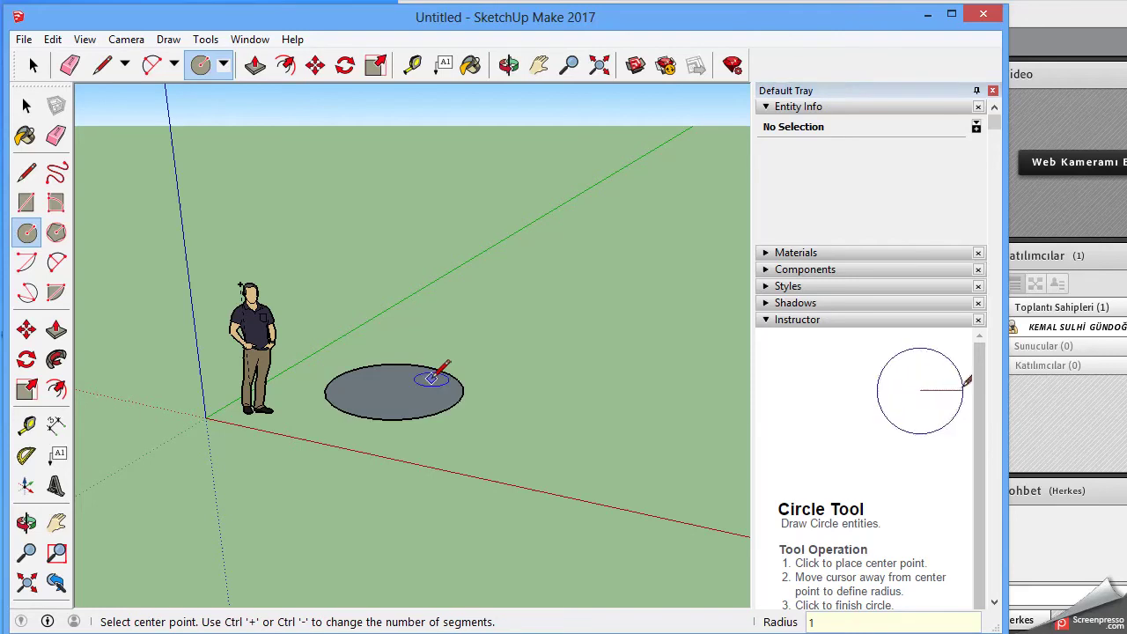
Pull the circle up into a 3 m tall cylinder
{"action": "left_click", "coordinate": [56, 331]}
{"action": "left_click", "coordinate": [405, 401]}
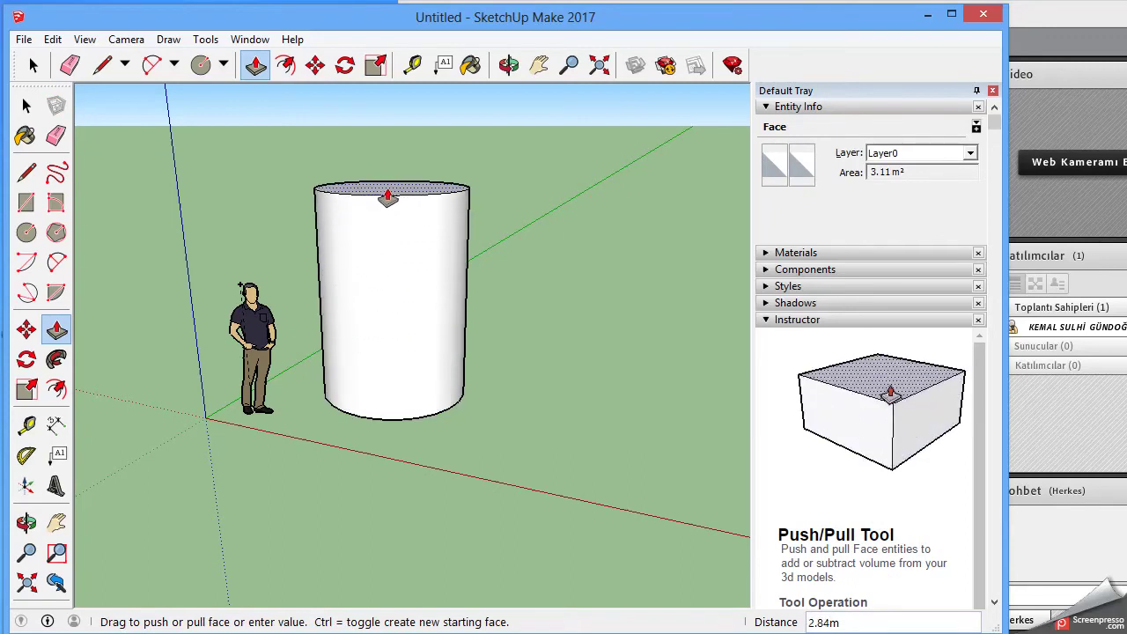
{"action": "type", "text": "3"}
{"action": "key", "text": "Return"}
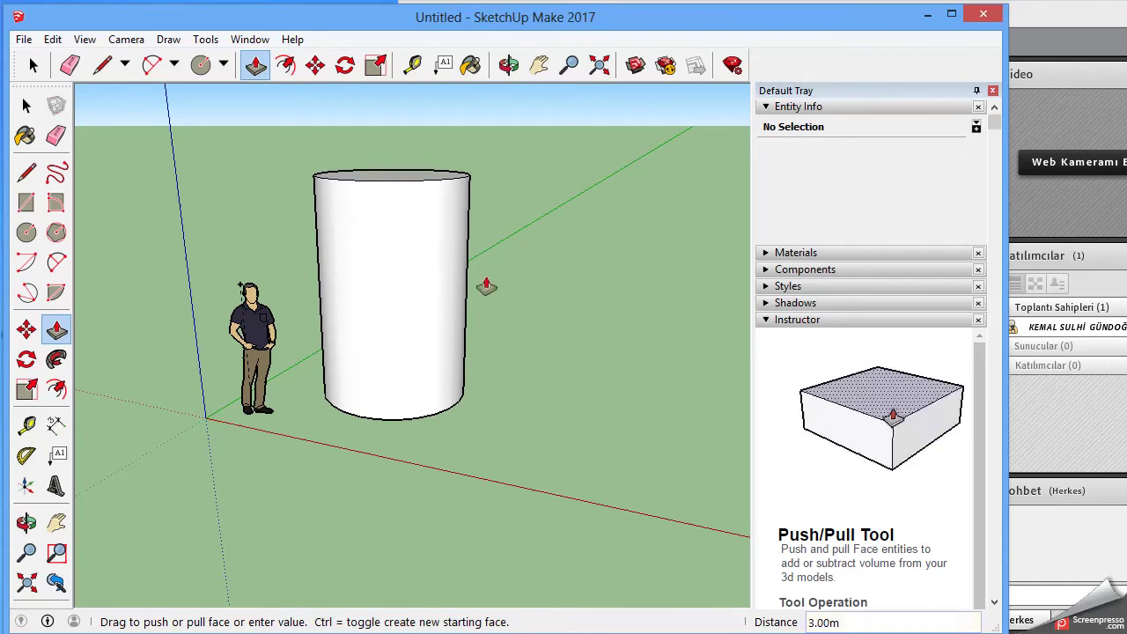
{"action": "left_click", "coordinate": [26, 232]}
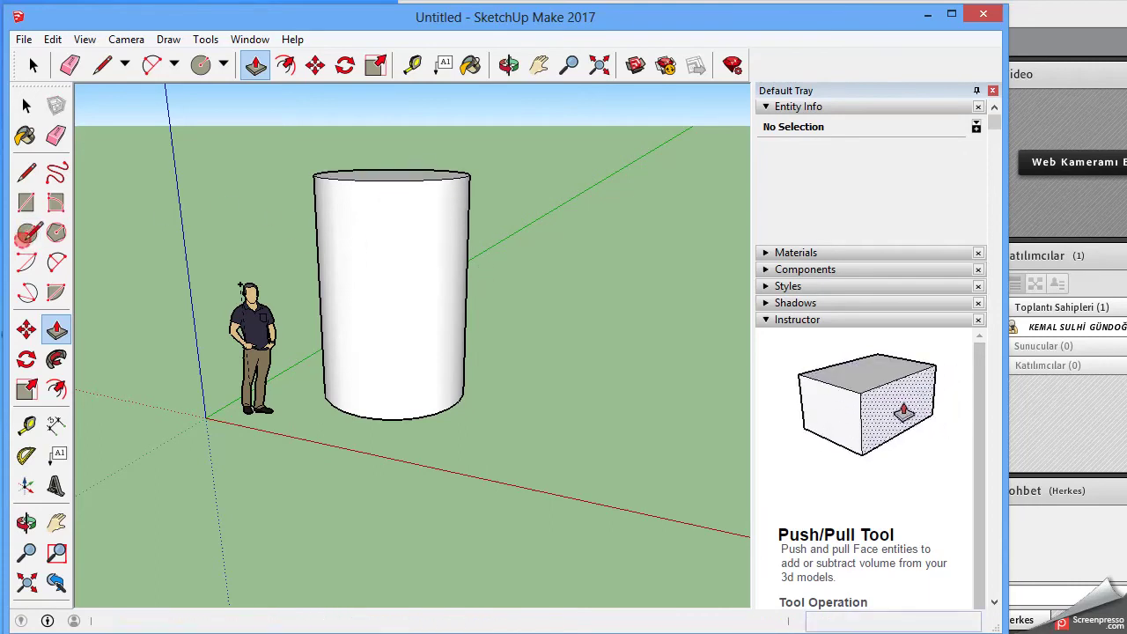
Draw a 0.5 m radius circle right of the tall cylinder and pull it up 1 m
{"action": "left_click", "coordinate": [597, 431]}
{"action": "type", "text": "0.5"}
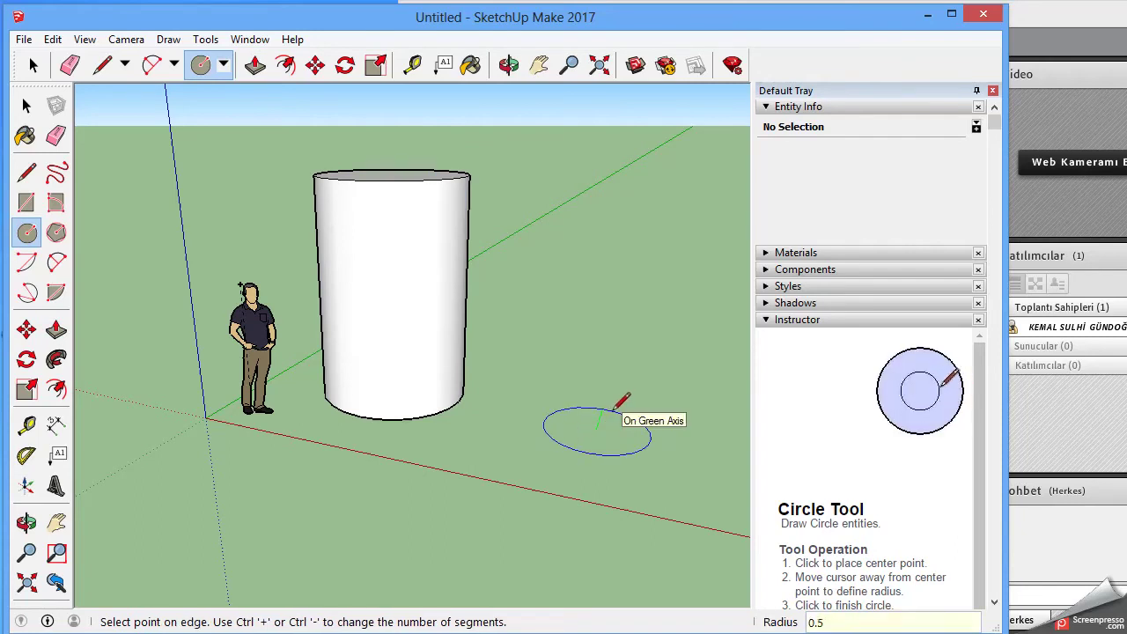
{"action": "key", "text": "Return"}
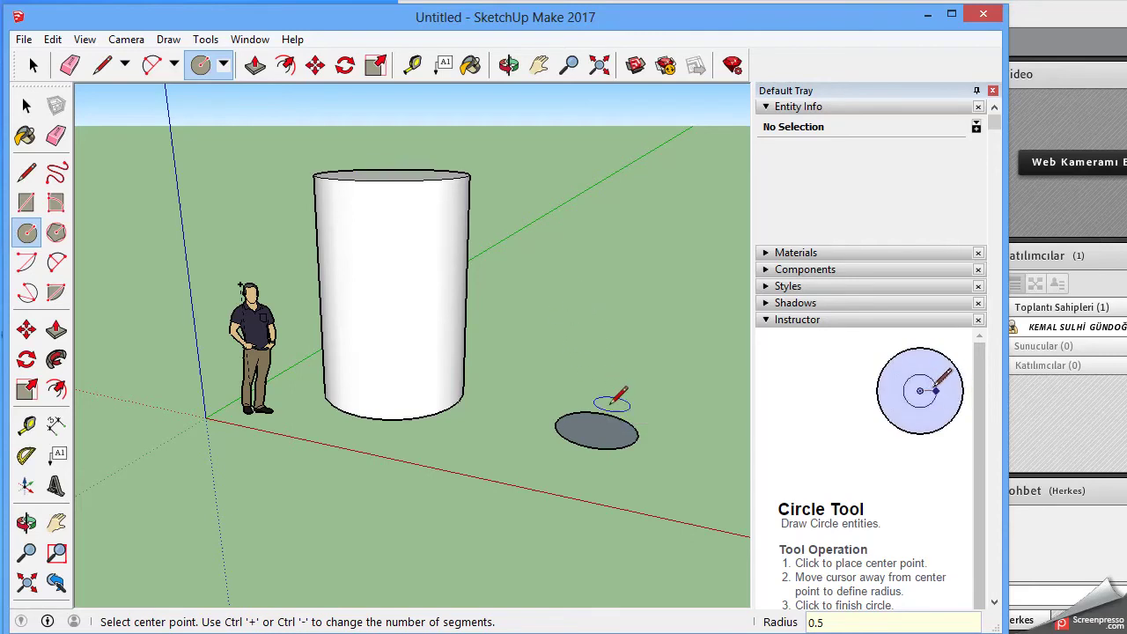
{"action": "left_click", "coordinate": [55, 329]}
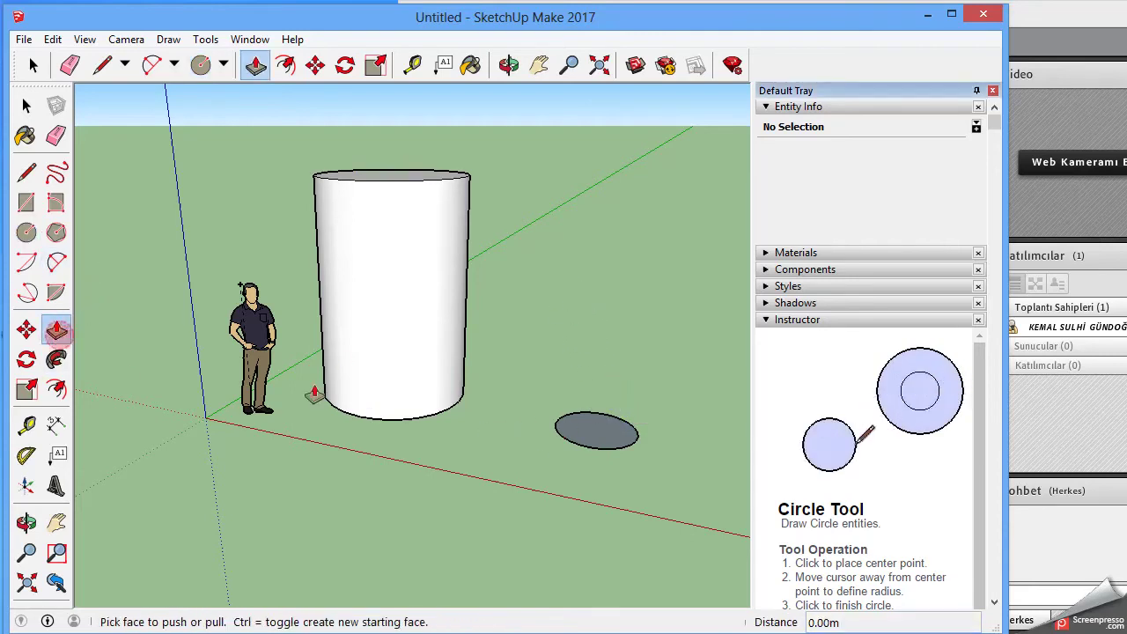
{"action": "left_click_drag", "start_coordinate": [585, 434], "coordinate": [603, 356]}
{"action": "type", "text": "1"}
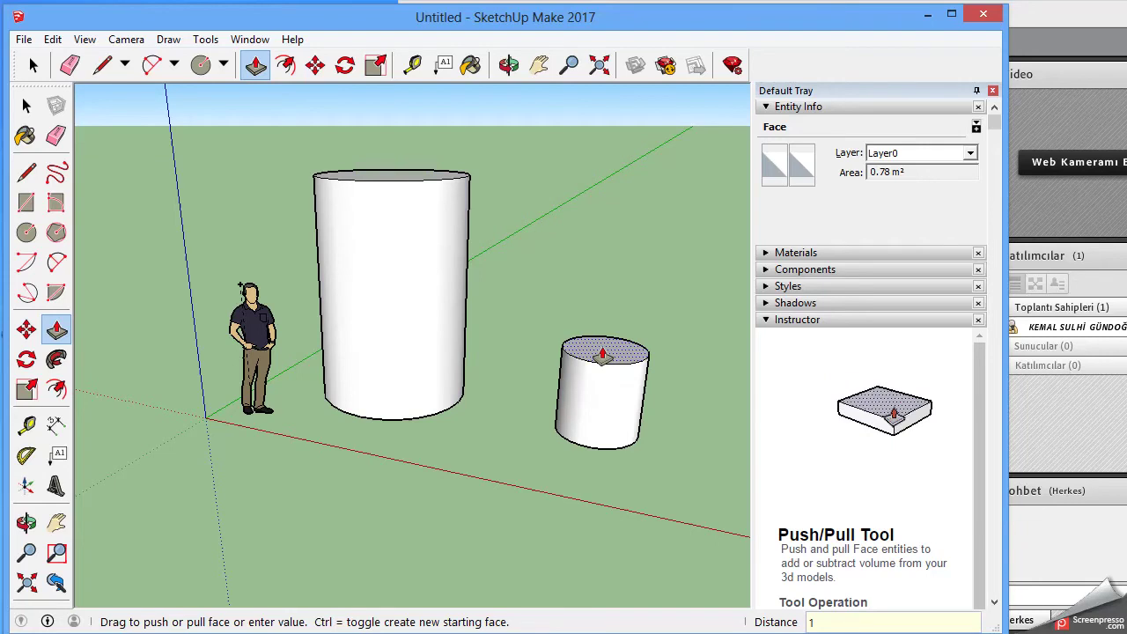
{"action": "key", "text": "Return"}
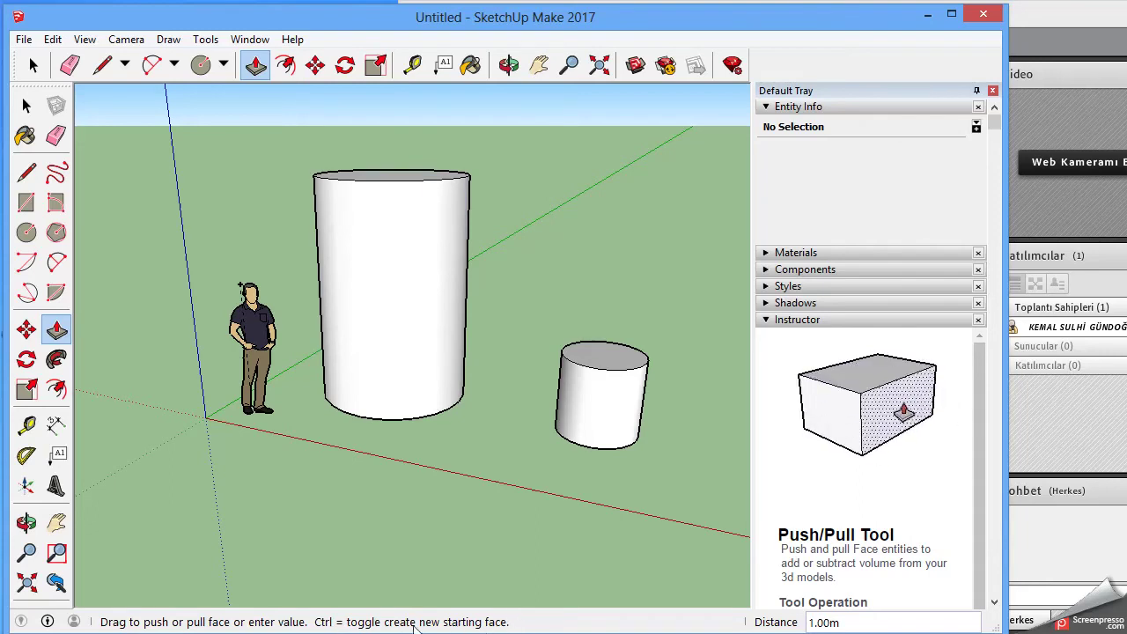
Add a 1 m section to the small cylinder, then add a mid-height section and raise the tall cylinder's top
{"action": "left_click", "coordinate": [606, 359]}
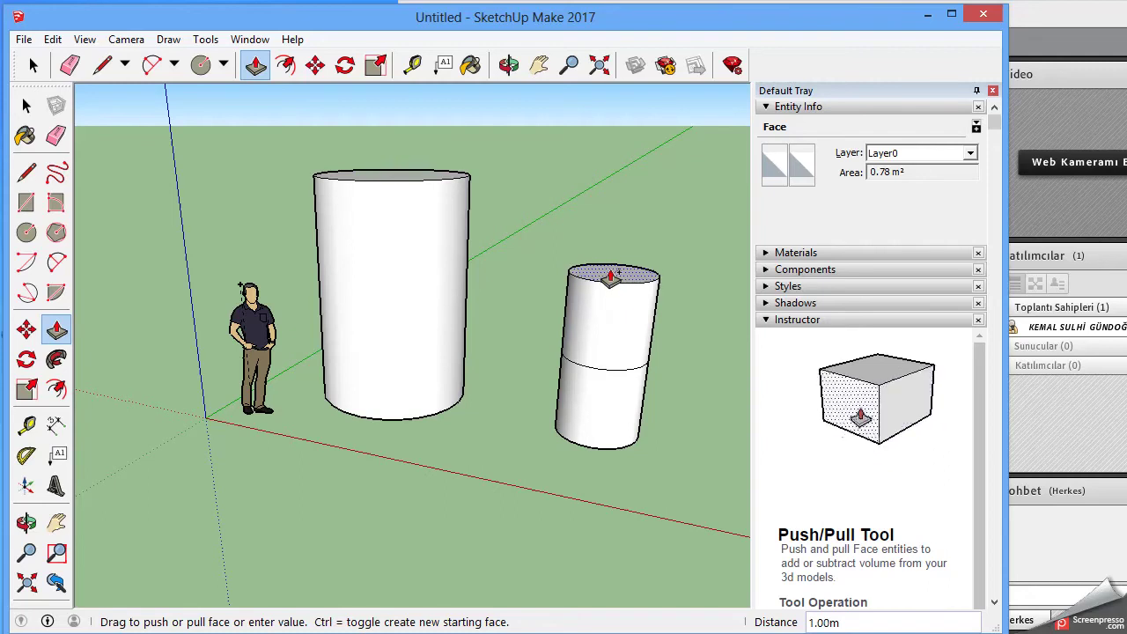
{"action": "left_click", "coordinate": [611, 278]}
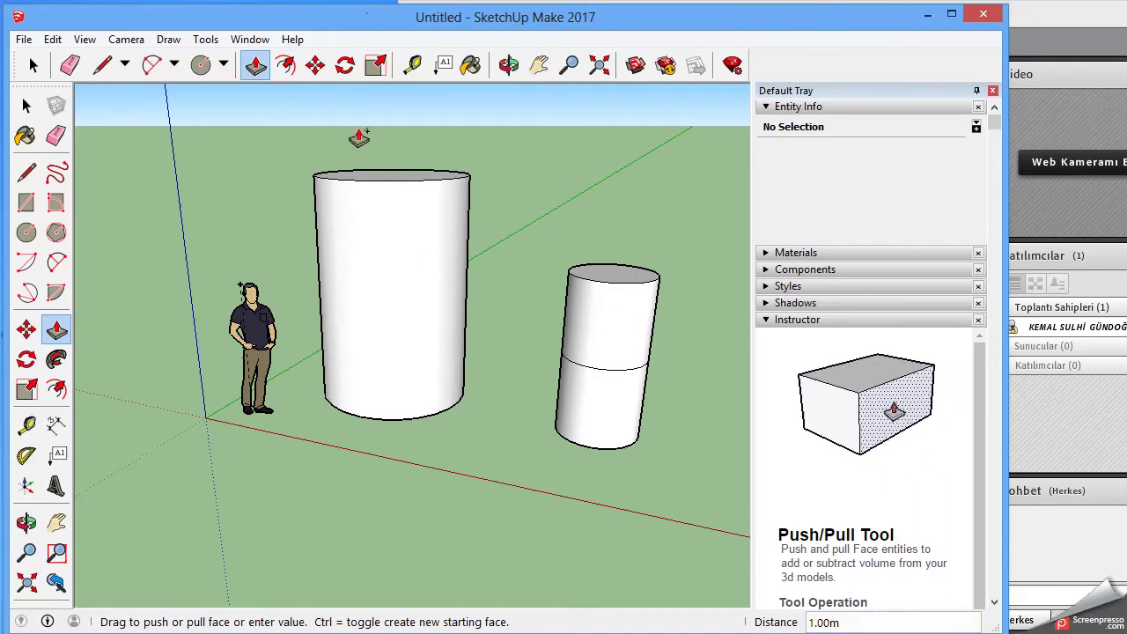
{"action": "left_click", "coordinate": [394, 179]}
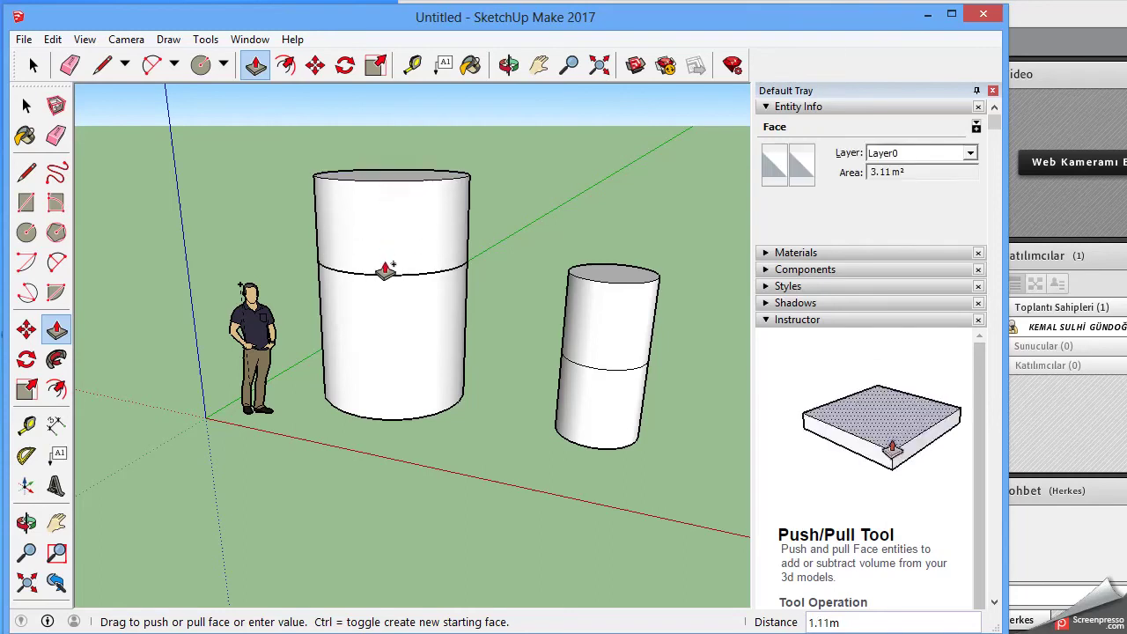
{"action": "left_click", "coordinate": [391, 263]}
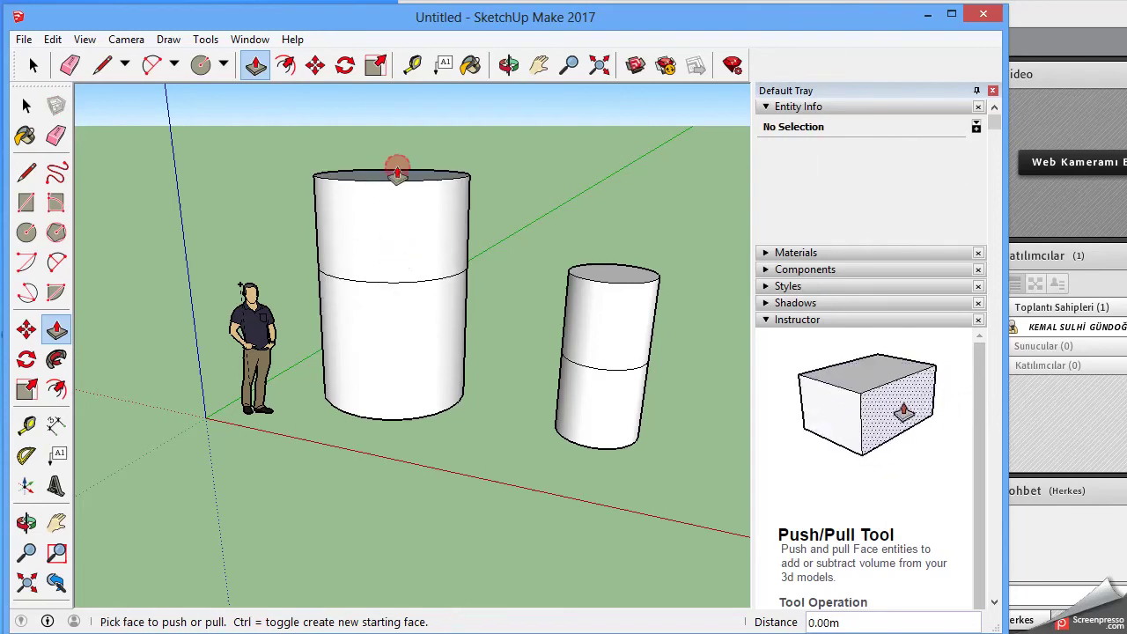
{"action": "middle_click_drag", "start_coordinate": [408, 185], "coordinate": [403, 212]}
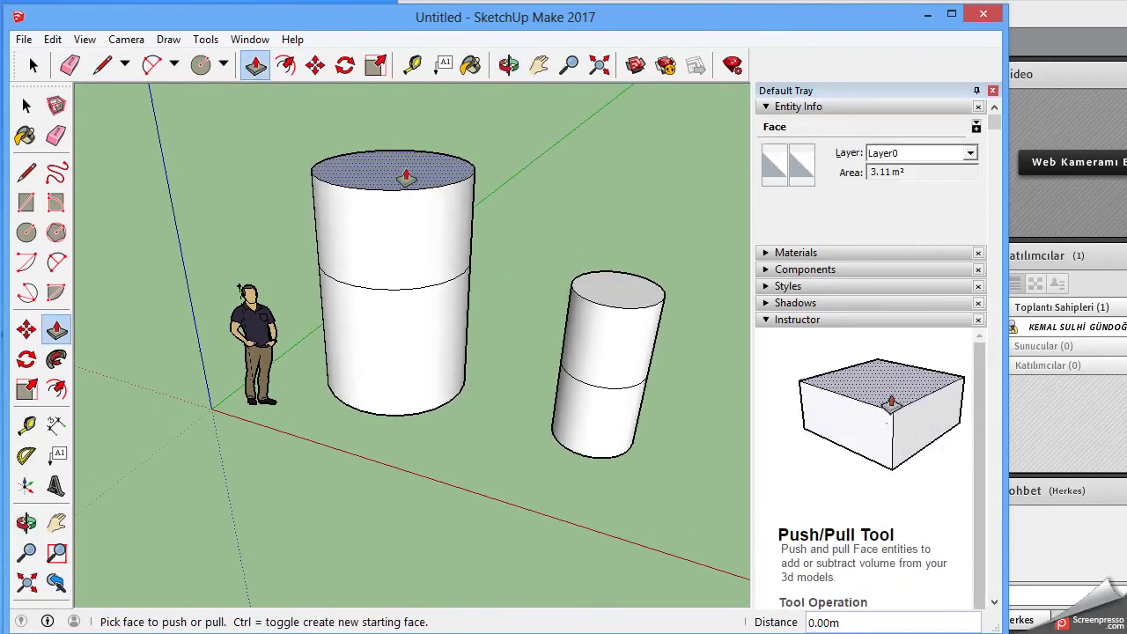
{"action": "left_click", "coordinate": [406, 176]}
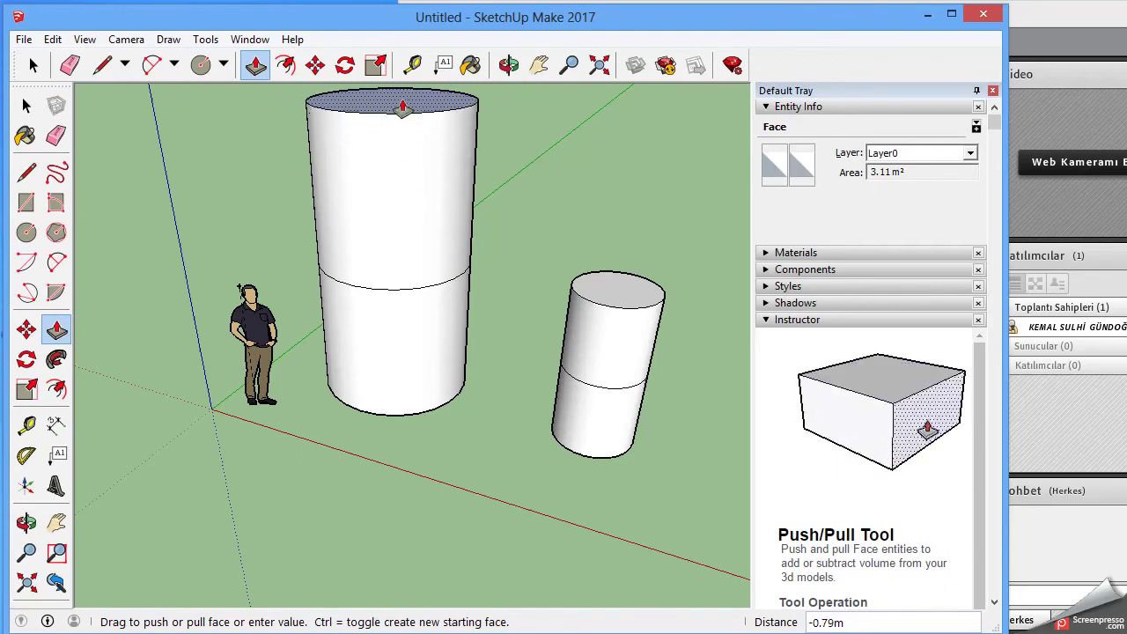
{"action": "left_click", "coordinate": [390, 111]}
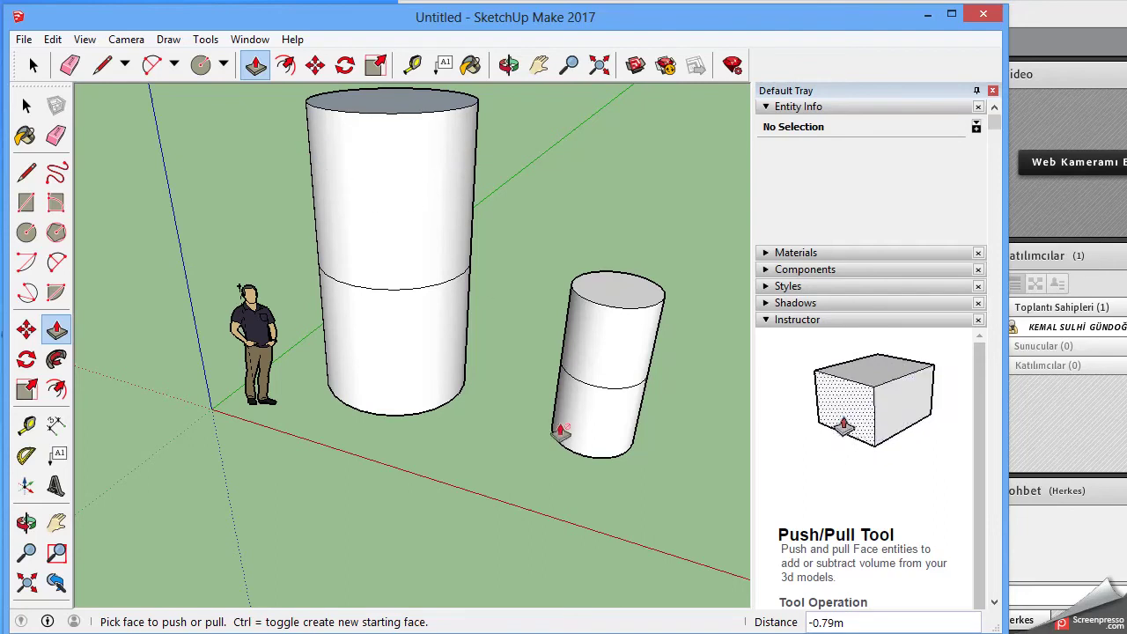
Add another 1 m section to the small cylinder, making three stacked sections
{"action": "left_click", "coordinate": [610, 305]}
{"action": "left_click", "coordinate": [423, 100]}
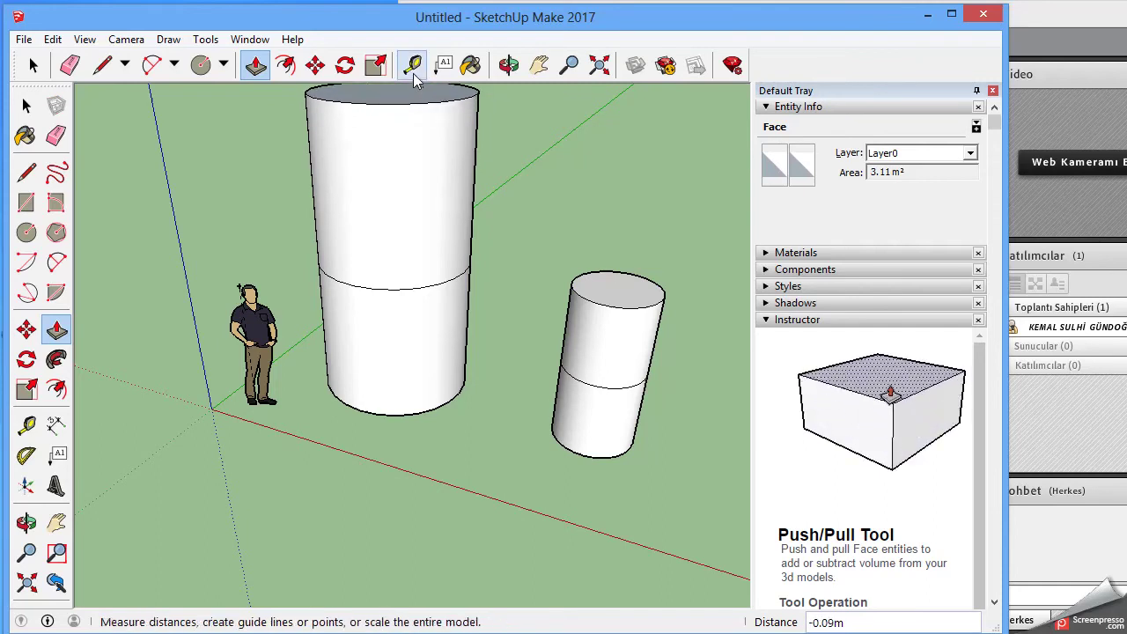
{"action": "left_click", "coordinate": [412, 81]}
{"action": "left_click", "coordinate": [392, 97]}
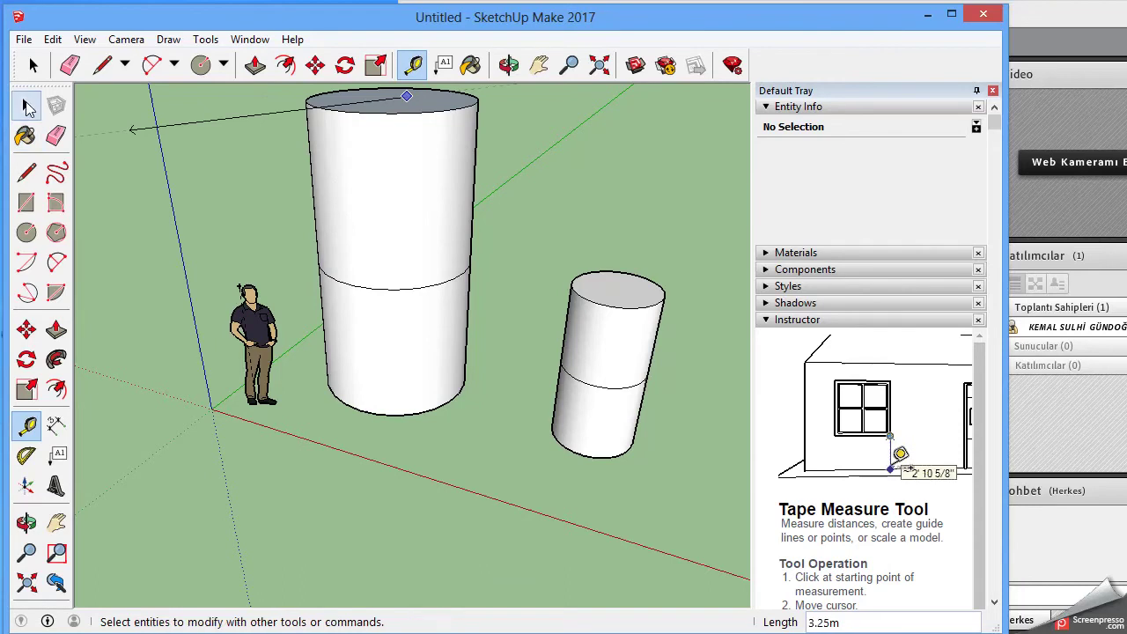
{"action": "left_click", "coordinate": [27, 106]}
{"action": "left_click", "coordinate": [56, 330]}
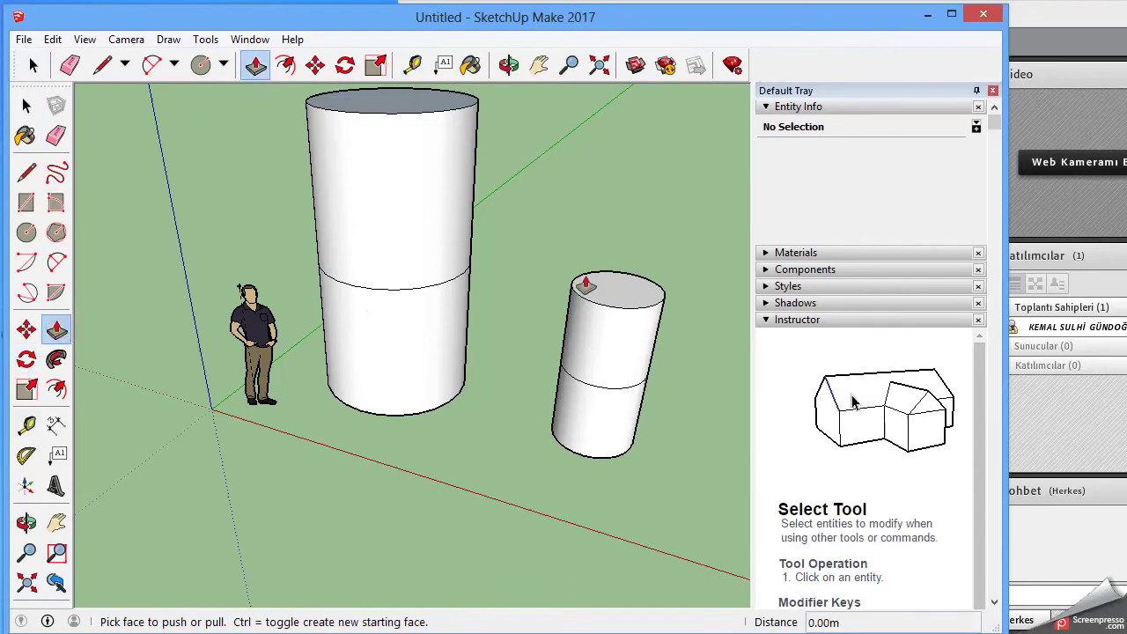
{"action": "left_click", "coordinate": [612, 295]}
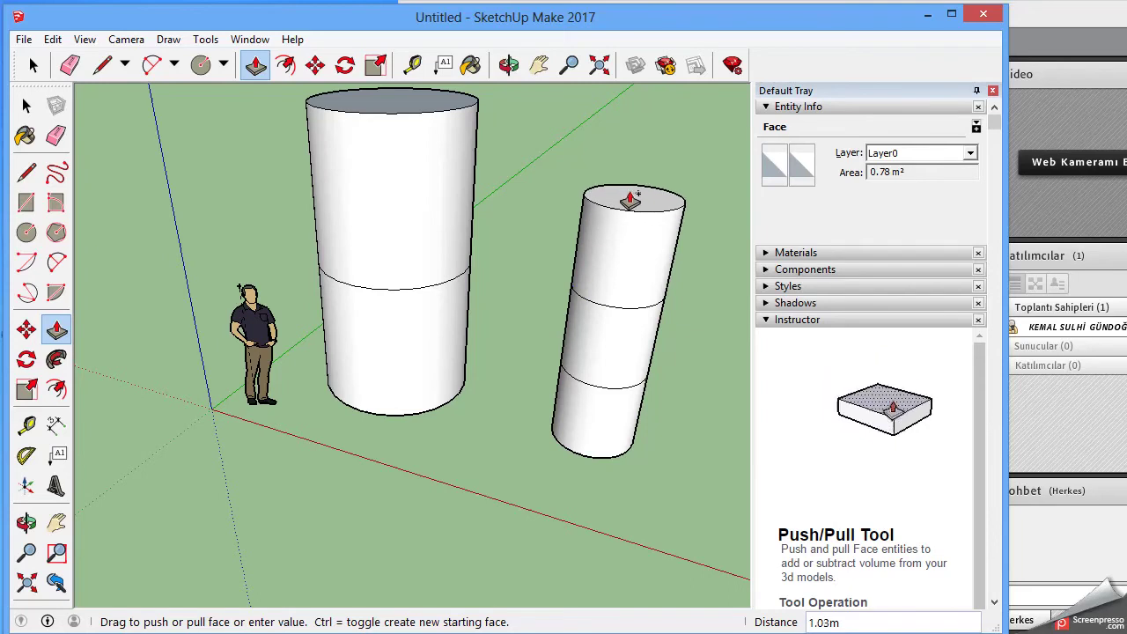
{"action": "key", "text": "Return"}
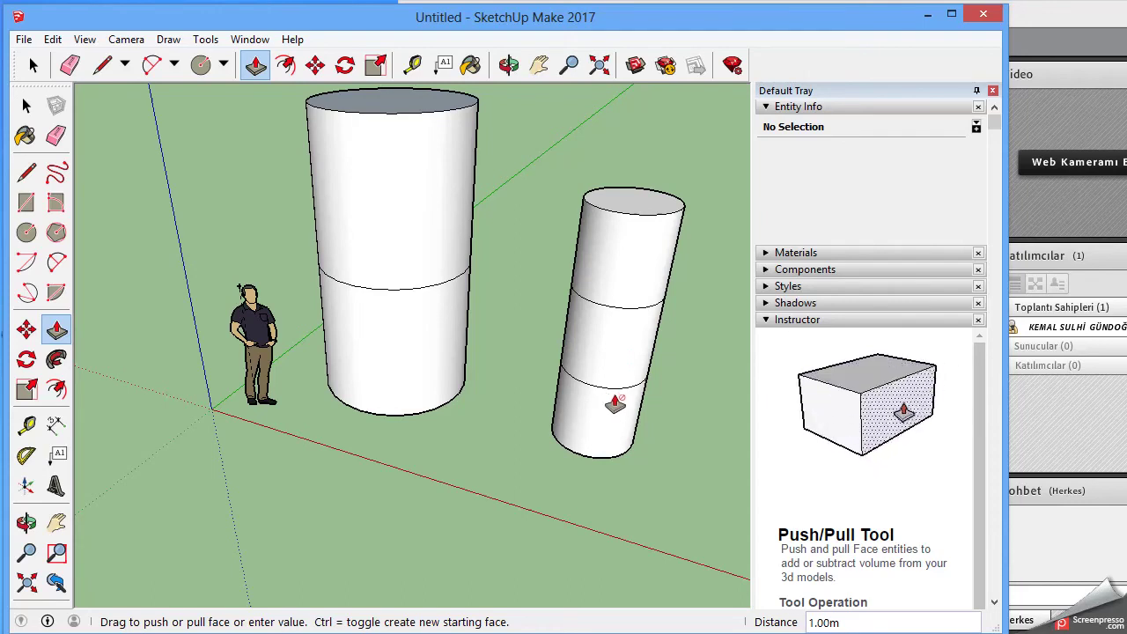
{"action": "key", "text": "space"}
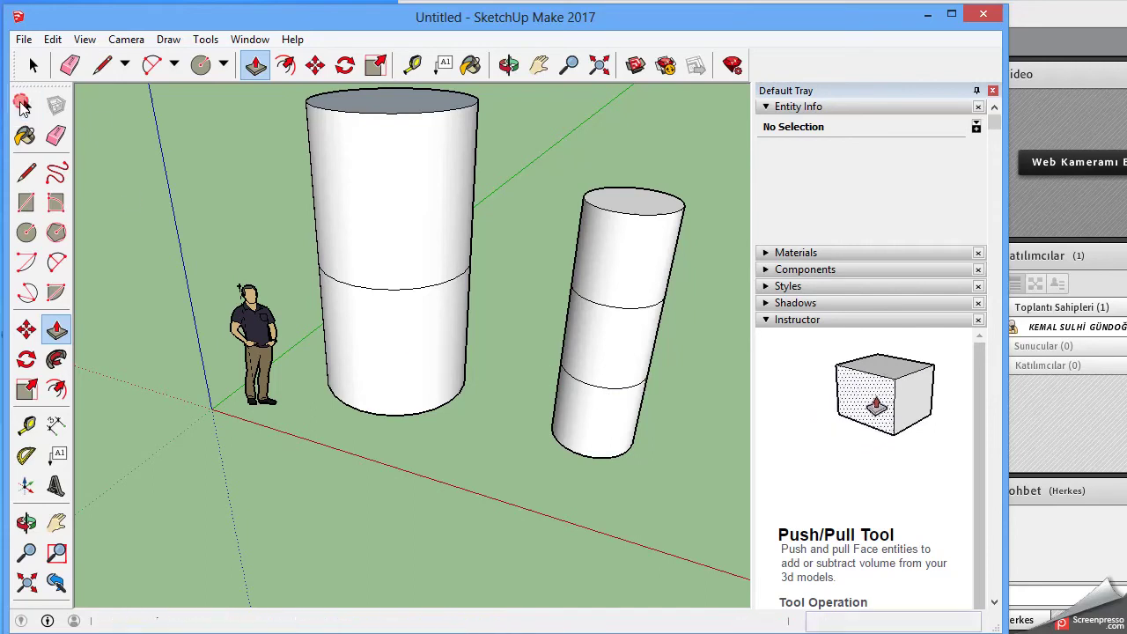
Draw a 0.5 m radius circle in front between the cylinders and pull it up 1 m
{"action": "left_click", "coordinate": [26, 231]}
{"action": "left_click", "coordinate": [485, 453]}
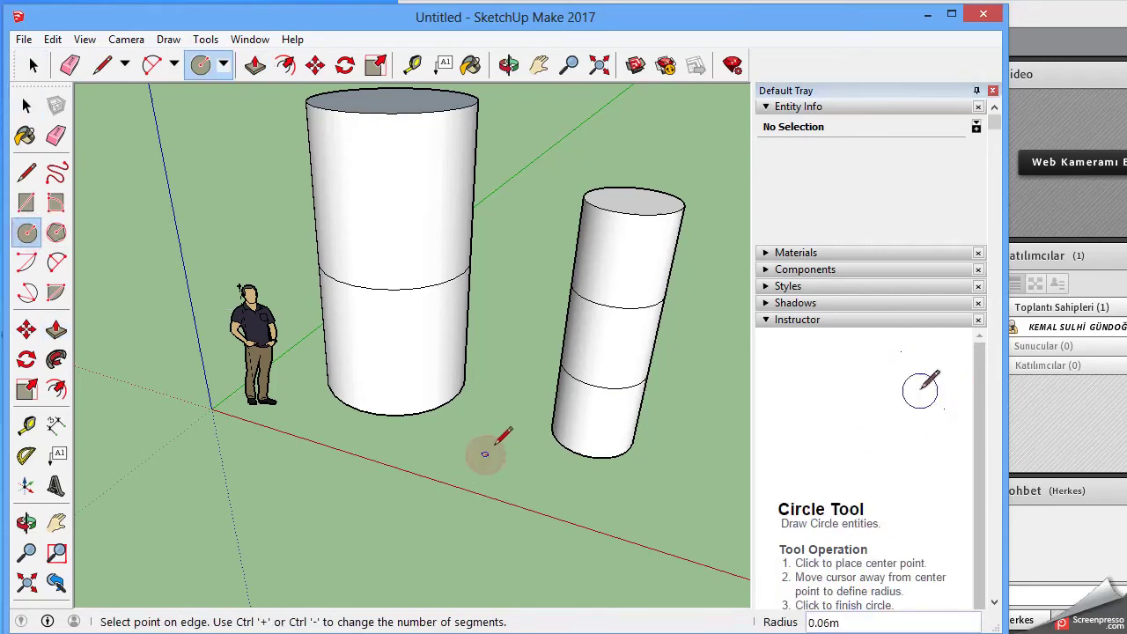
{"action": "type", "text": "0.5"}
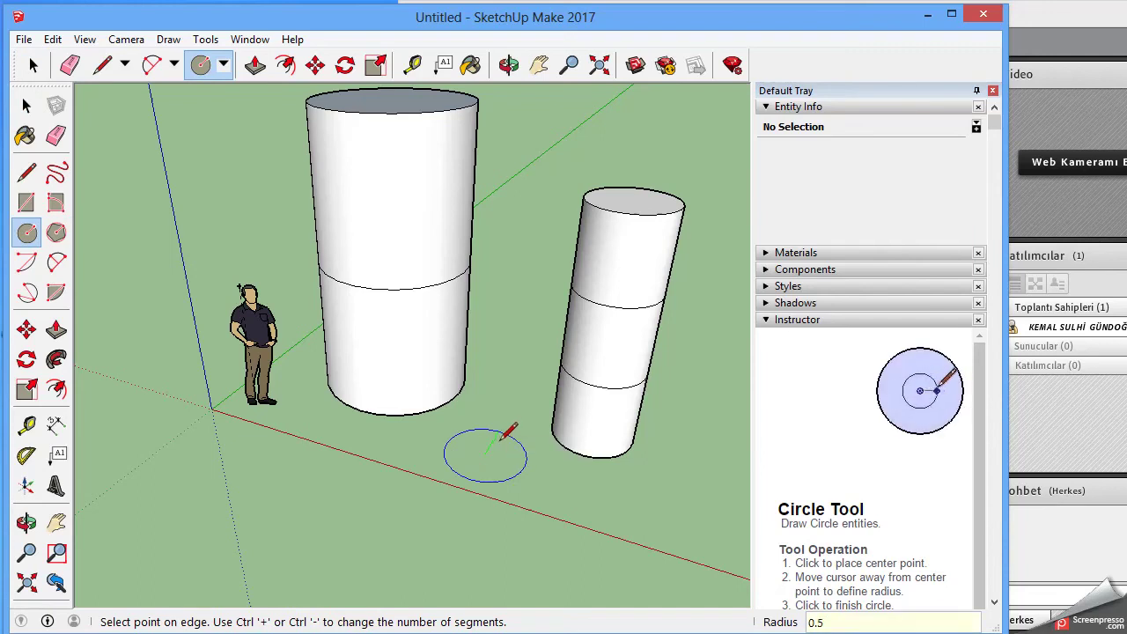
{"action": "key", "text": "Return"}
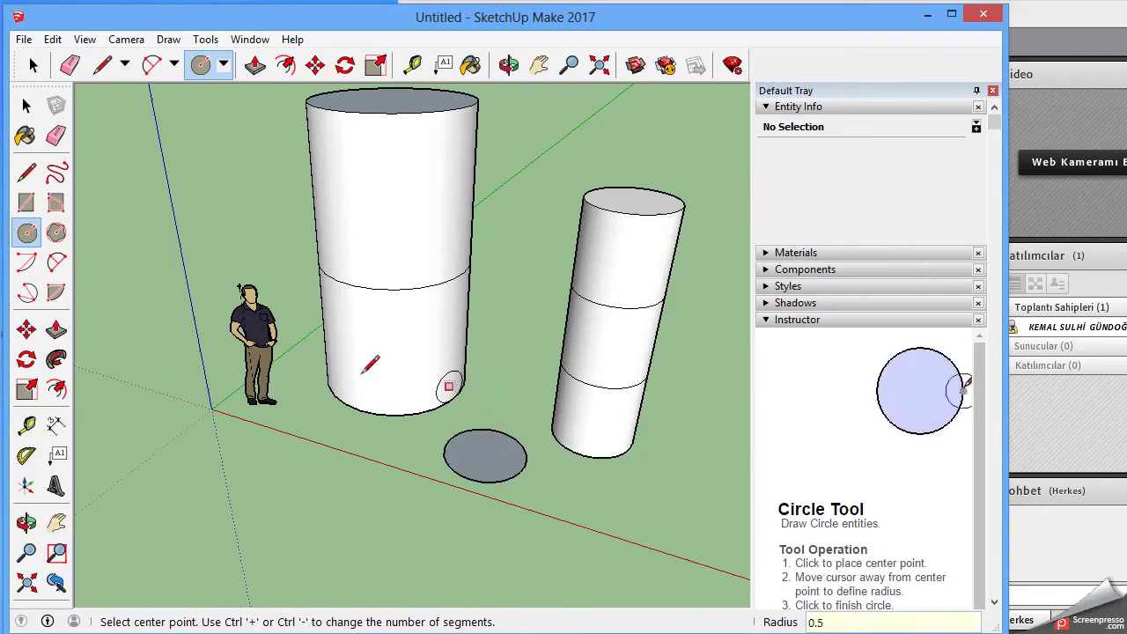
{"action": "left_click", "coordinate": [55, 328]}
{"action": "left_click_drag", "start_coordinate": [472, 453], "coordinate": [499, 363]}
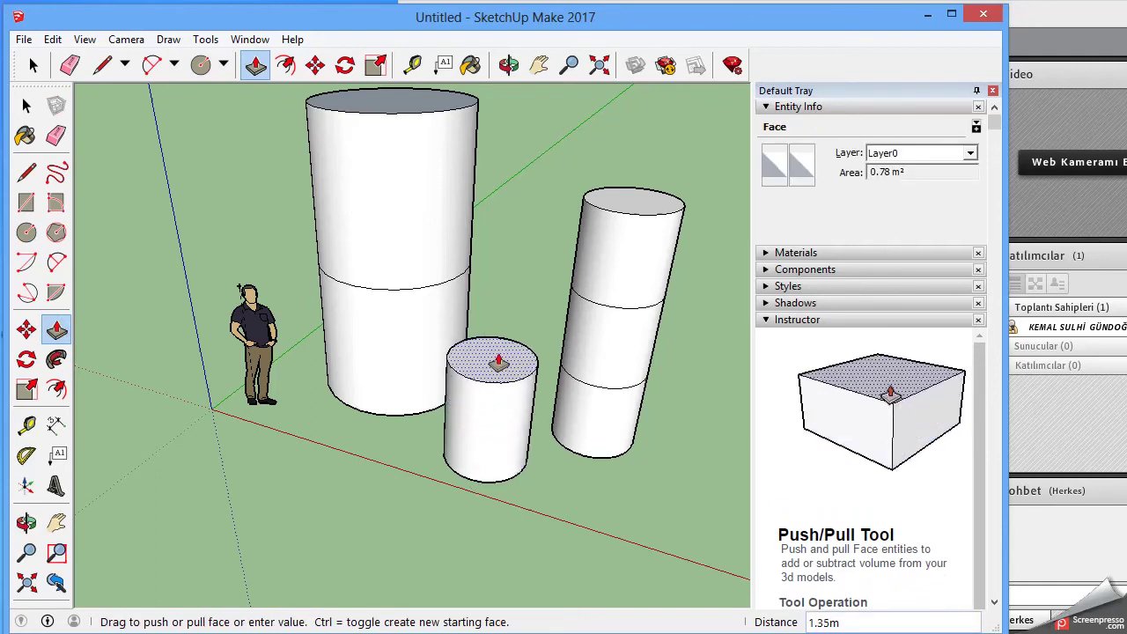
{"action": "key", "text": "Return"}
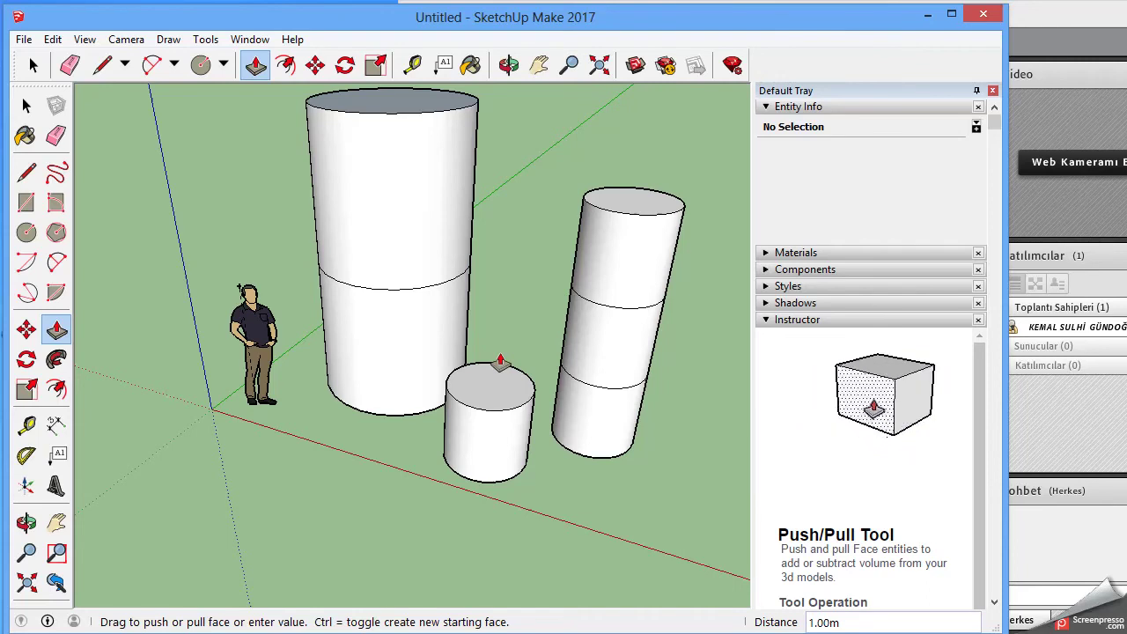
Scale the front cylinder's top face by 0.5 to taper it into a truncated cone
{"action": "left_click", "coordinate": [21, 394]}
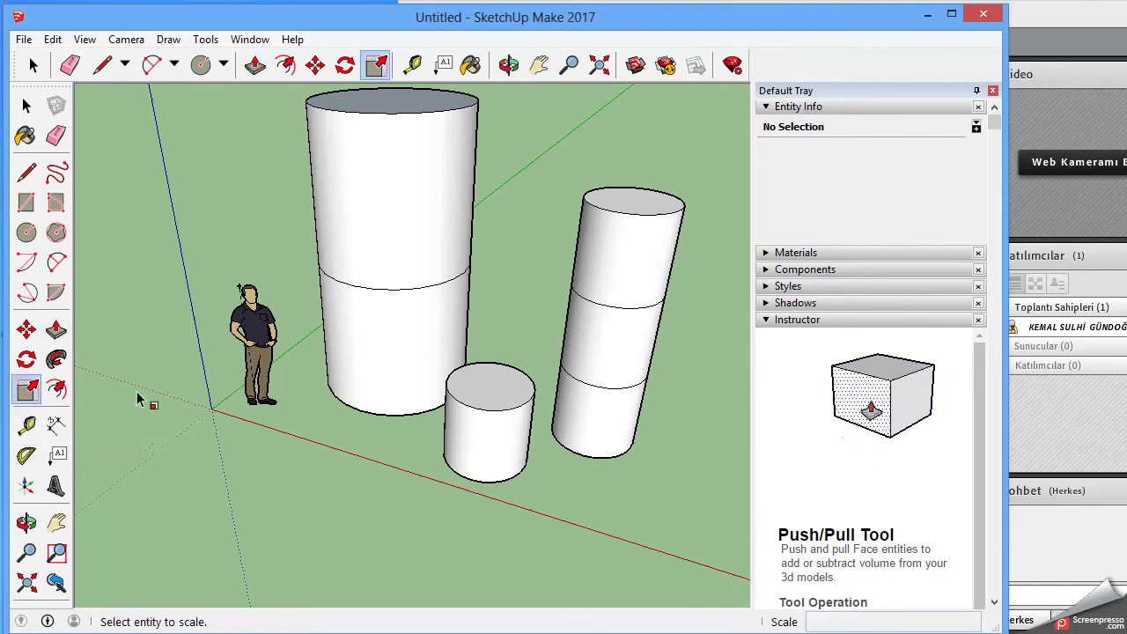
{"action": "left_click", "coordinate": [484, 395]}
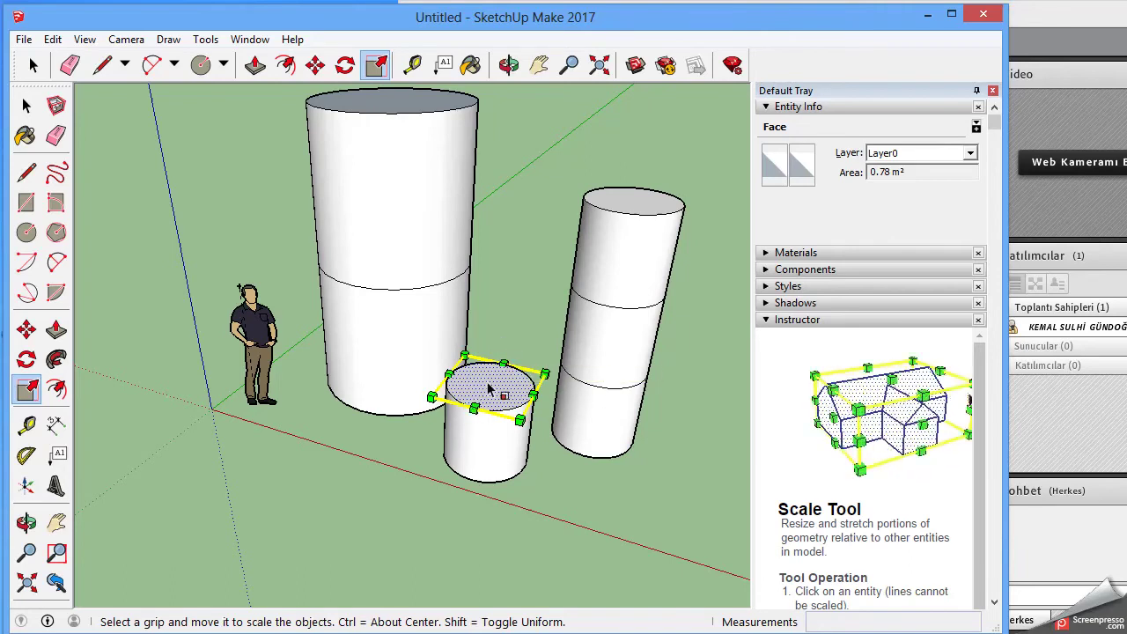
{"action": "mouse_move", "coordinate": [474, 408]}
{"action": "left_mouse_down"}
{"action": "mouse_move", "coordinate": [414, 480]}
{"action": "mouse_move", "coordinate": [483, 401]}
{"action": "left_mouse_up"}
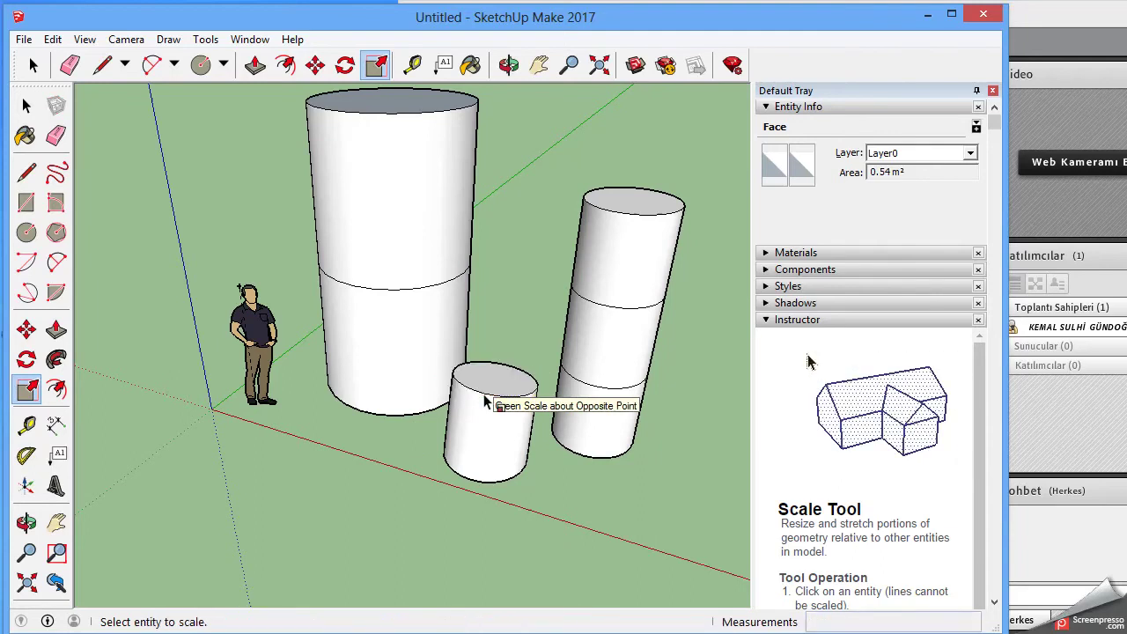
{"action": "left_click", "coordinate": [309, 455]}
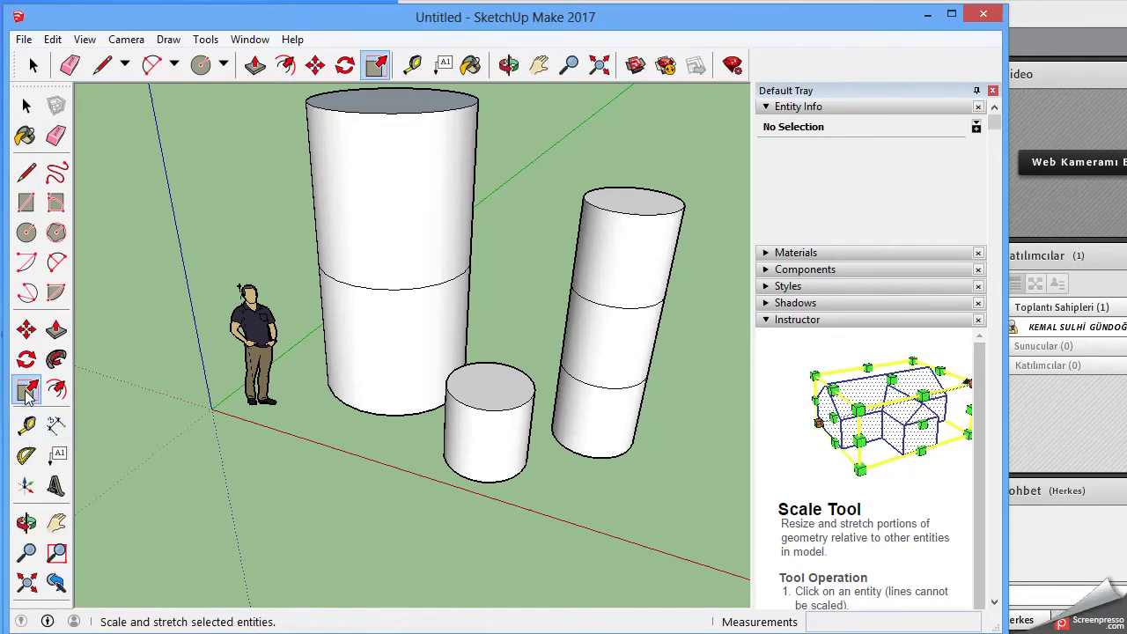
{"action": "left_click", "coordinate": [481, 391]}
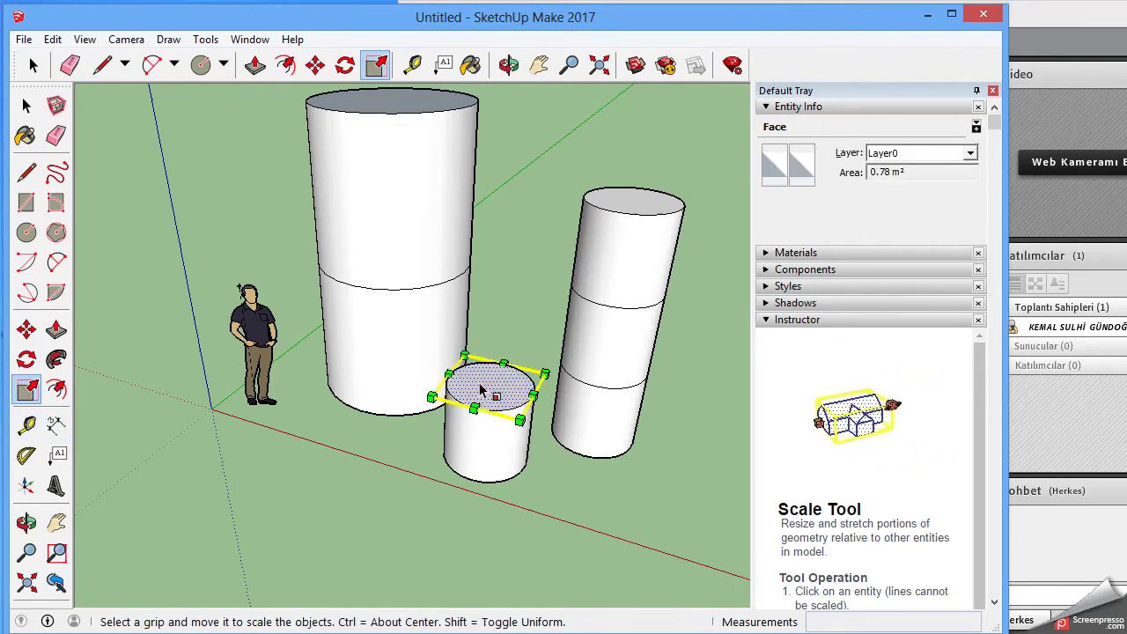
{"action": "left_click_drag", "start_coordinate": [519, 423], "coordinate": [491, 385]}
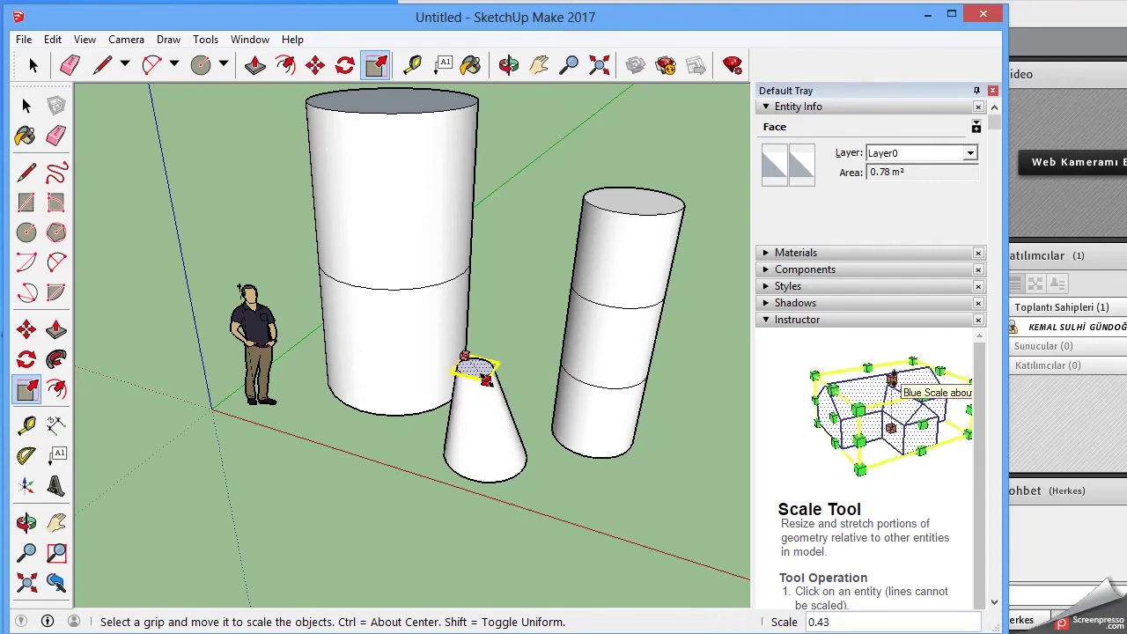
{"action": "mouse_move", "coordinate": [491, 385]}
{"action": "left_mouse_down"}
{"action": "mouse_move", "coordinate": [503, 397]}
{"action": "mouse_move", "coordinate": [485, 382]}
{"action": "mouse_move", "coordinate": [494, 391]}
{"action": "left_mouse_up"}
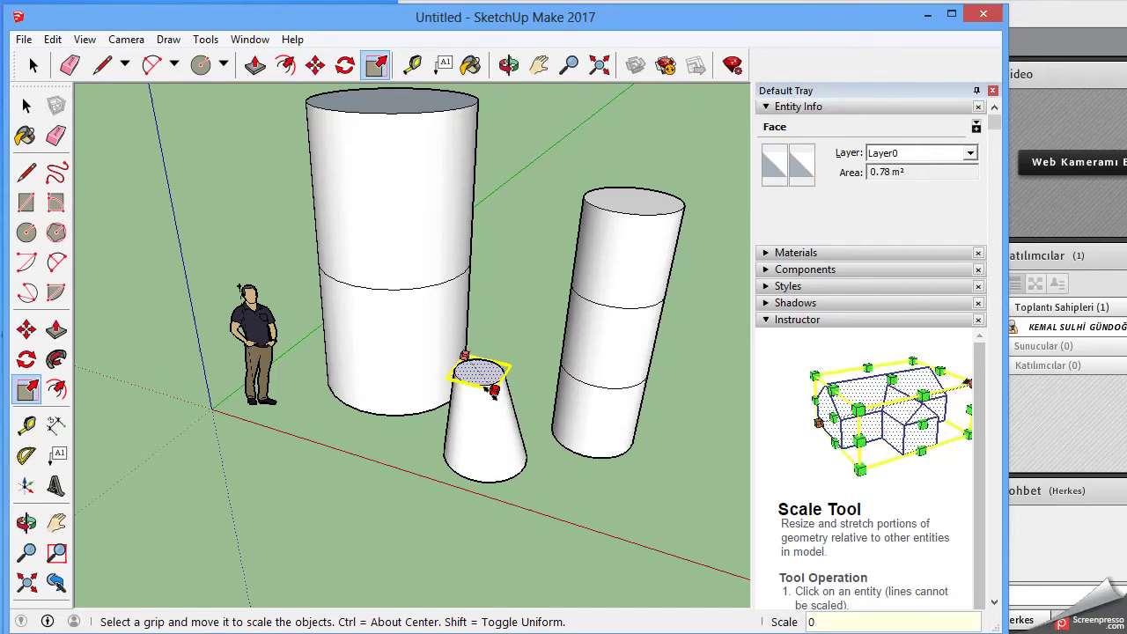
{"action": "type", "text": ".5"}
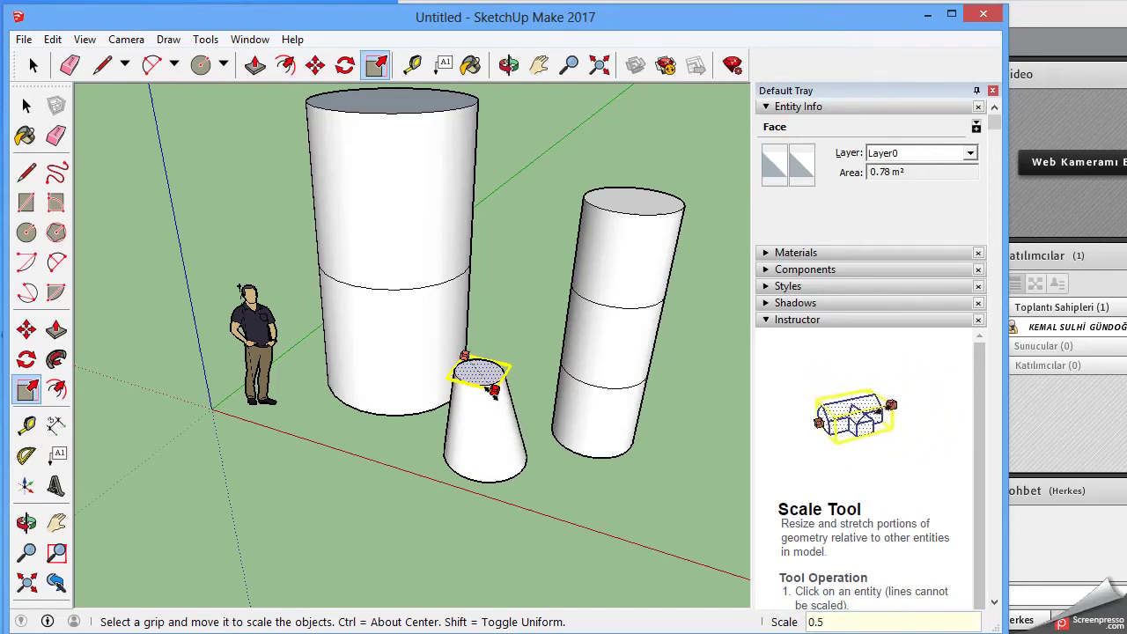
{"action": "key", "text": "Return"}
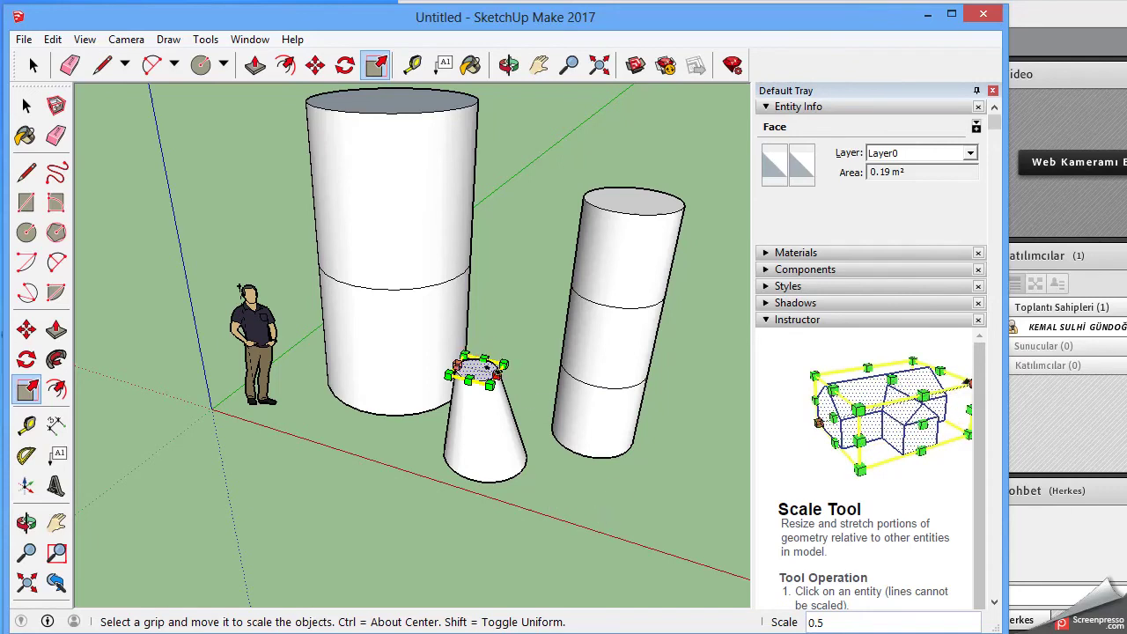
{"action": "left_click", "coordinate": [27, 108]}
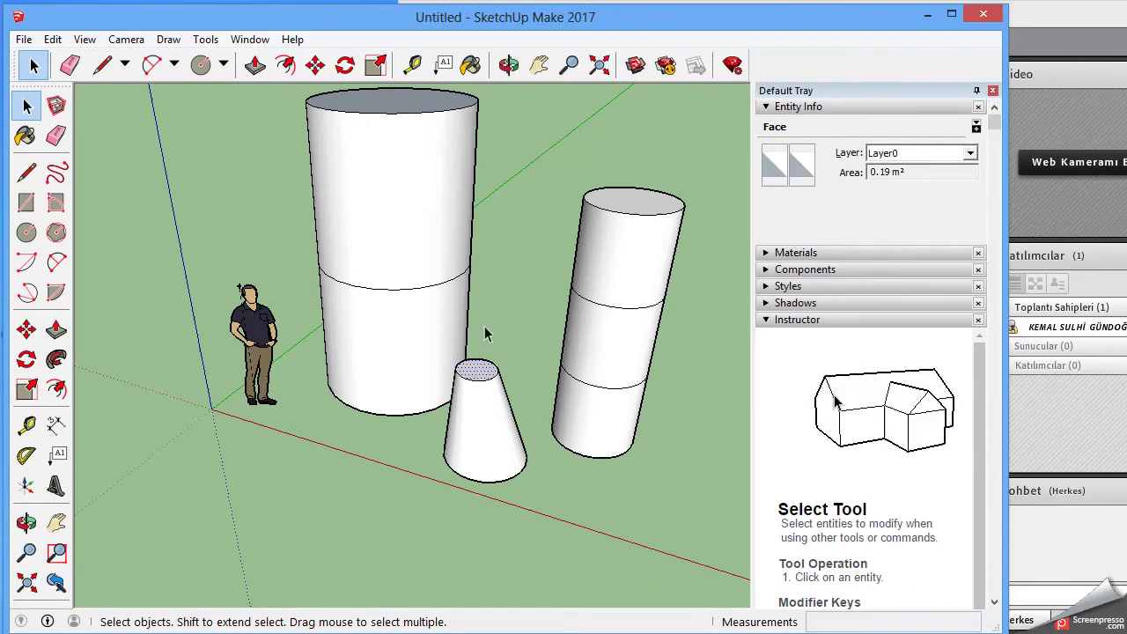
Pull the cone's small top face up 1 m into a narrow cylindrical section
{"action": "left_click", "coordinate": [56, 330]}
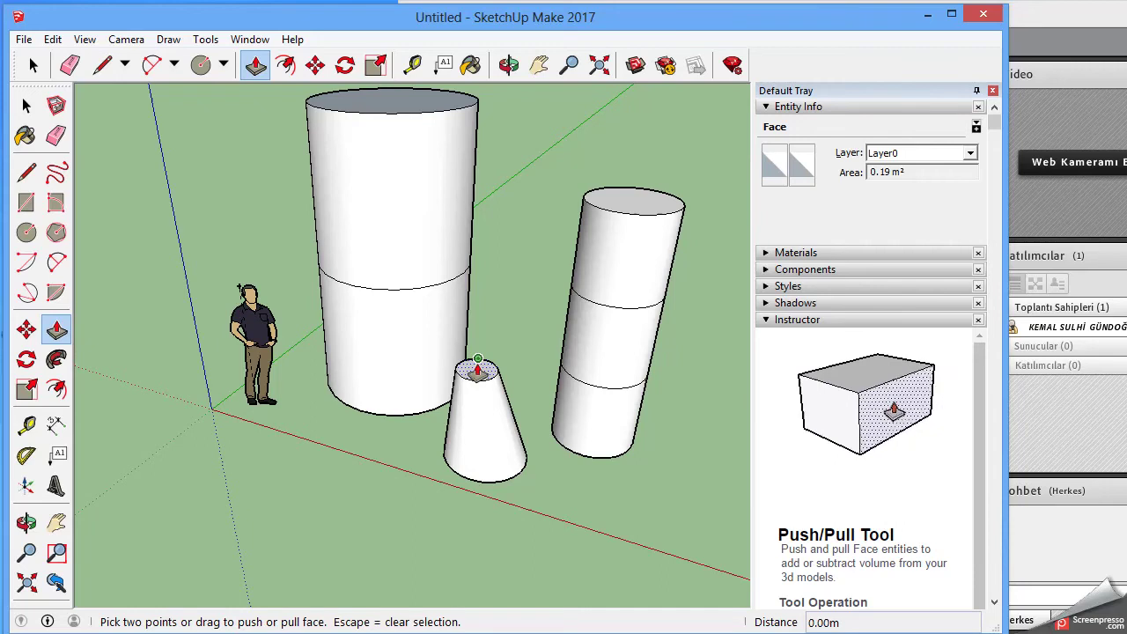
{"action": "left_click", "coordinate": [477, 370]}
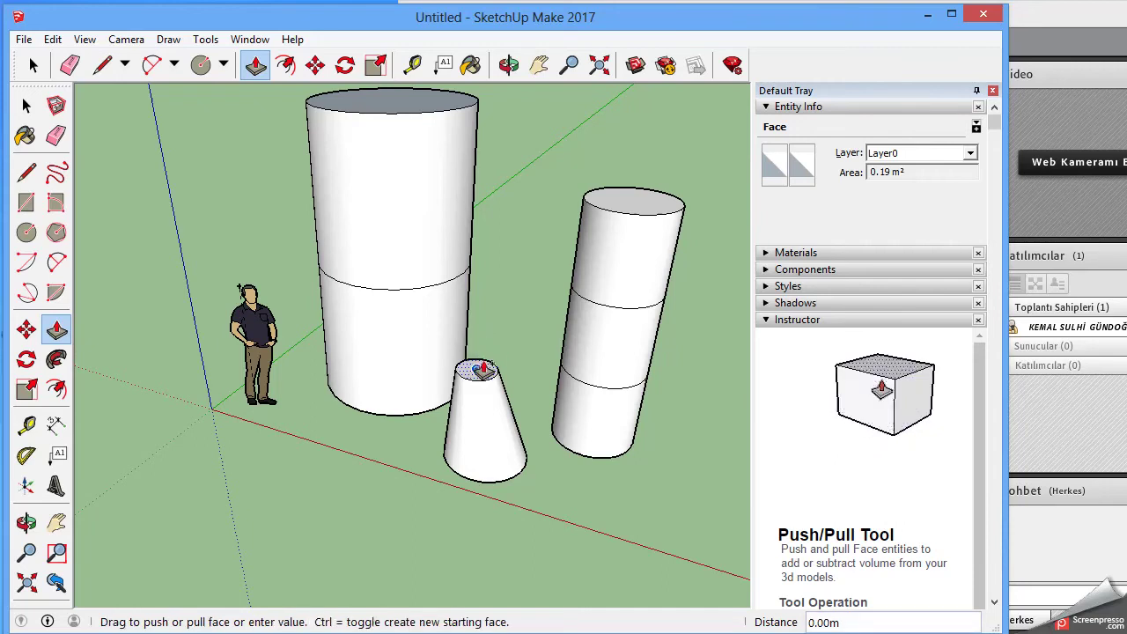
{"action": "left_click", "coordinate": [482, 366]}
{"action": "left_click", "coordinate": [483, 364]}
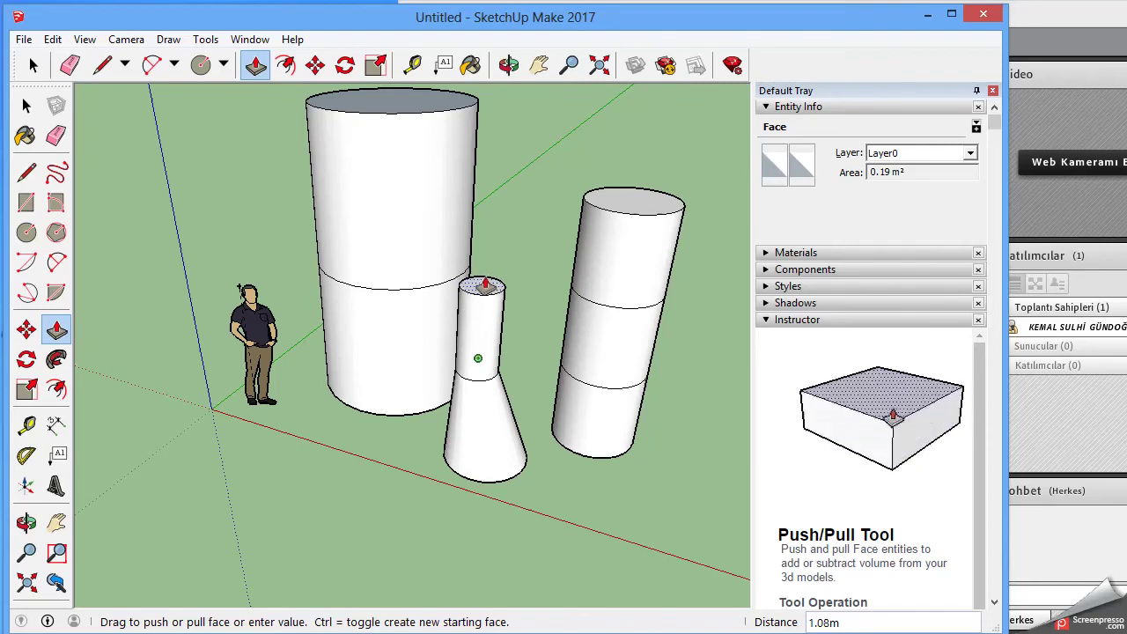
{"action": "type", "text": "1"}
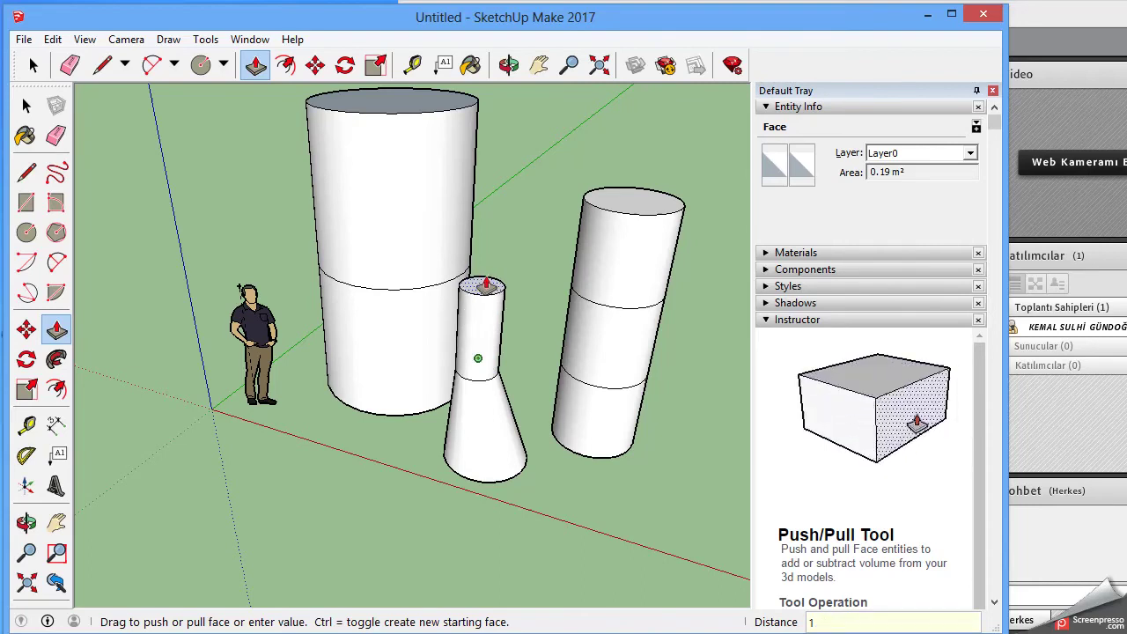
{"action": "key", "text": "Return"}
{"action": "left_click", "coordinate": [25, 104]}
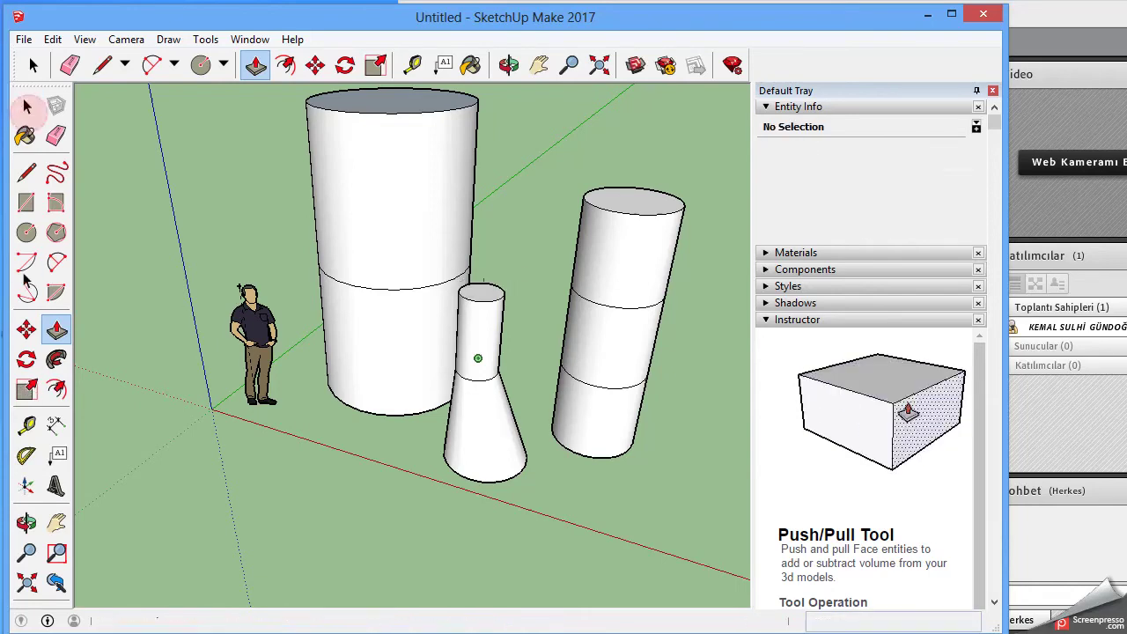
{"action": "left_click", "coordinate": [26, 389]}
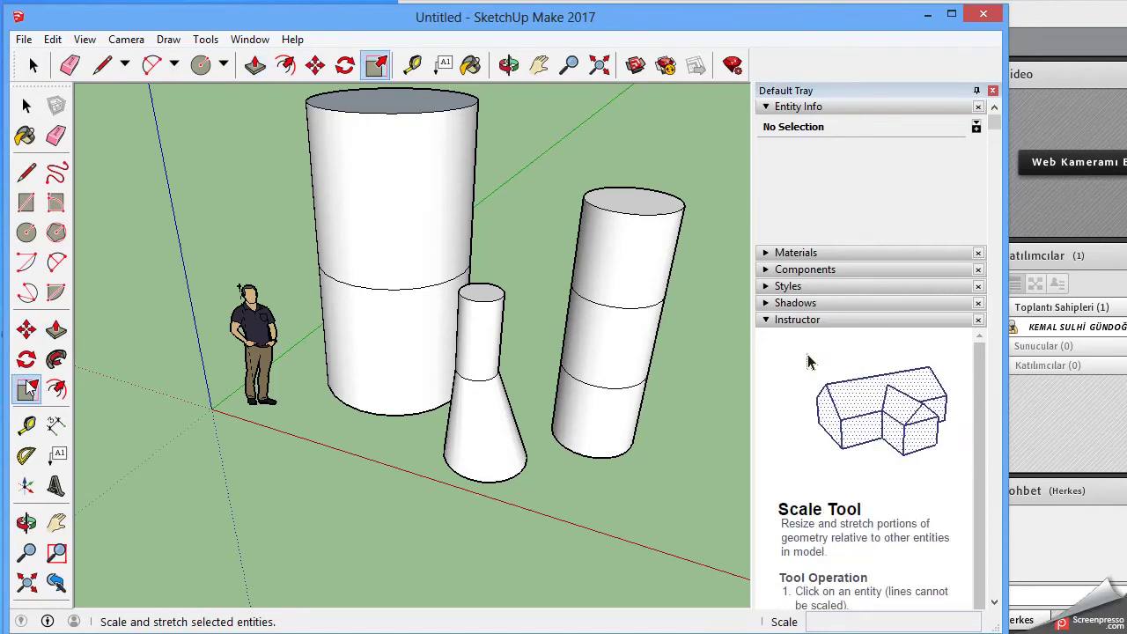
Scale the narrow column's top face up by 1.5 so it flares outward
{"action": "left_click", "coordinate": [485, 292]}
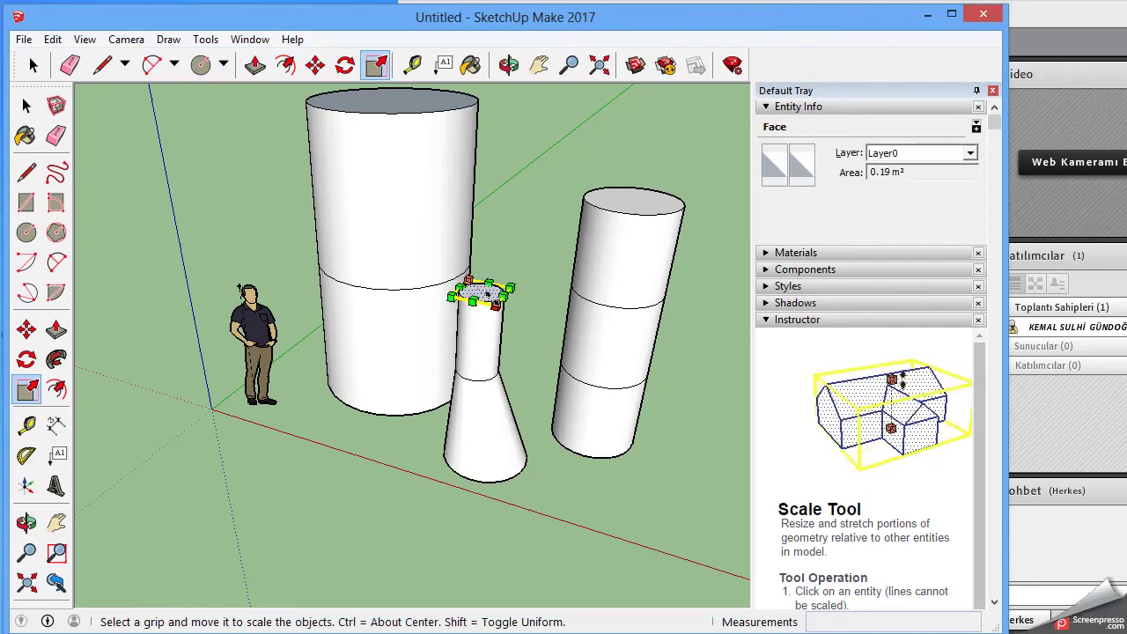
{"action": "left_click_drag", "start_coordinate": [496, 304], "coordinate": [508, 316]}
{"action": "left_click_drag", "start_coordinate": [964, 480], "coordinate": [809, 361]}
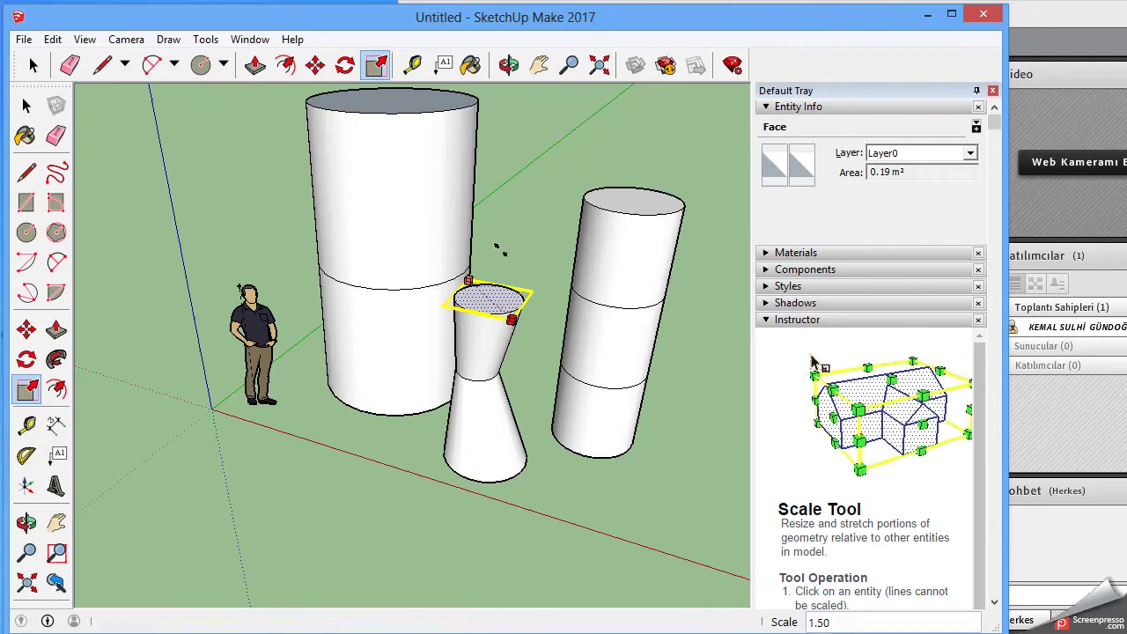
{"action": "left_click", "coordinate": [57, 333]}
{"action": "key", "text": "space"}
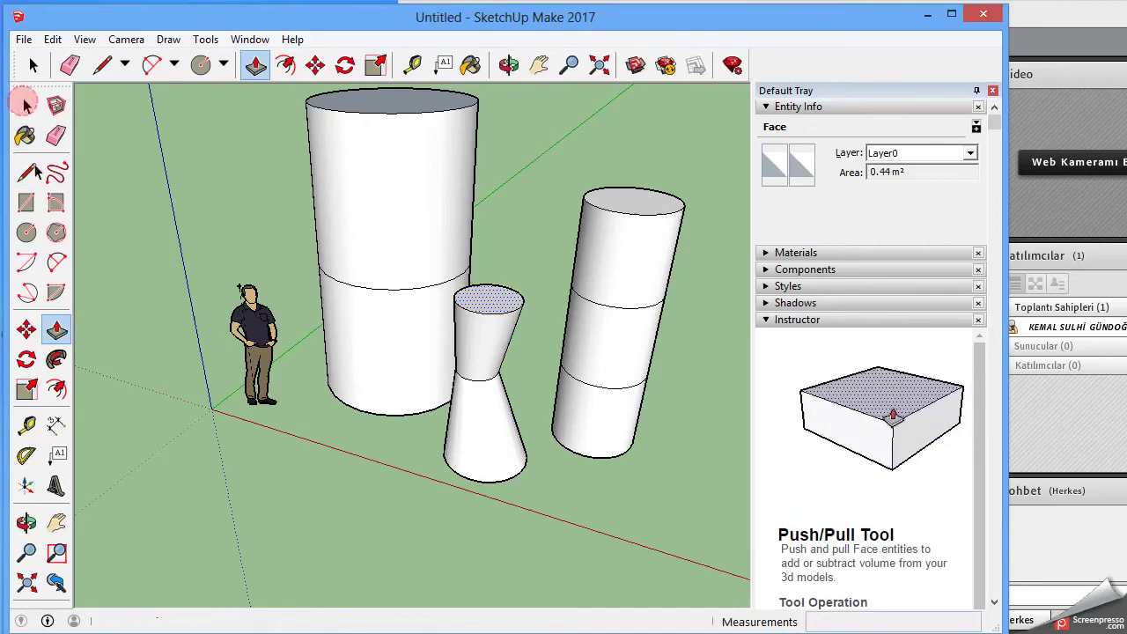
Pull the widened top face up 1 m into a new cylindrical section
{"action": "left_click", "coordinate": [56, 329]}
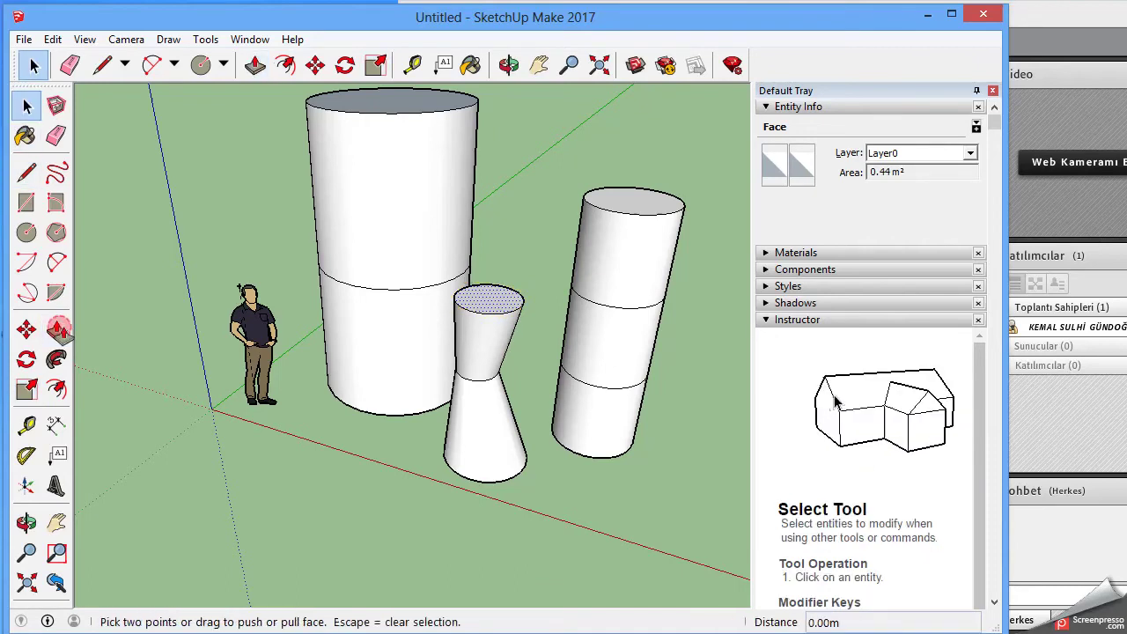
{"action": "left_click", "coordinate": [499, 299]}
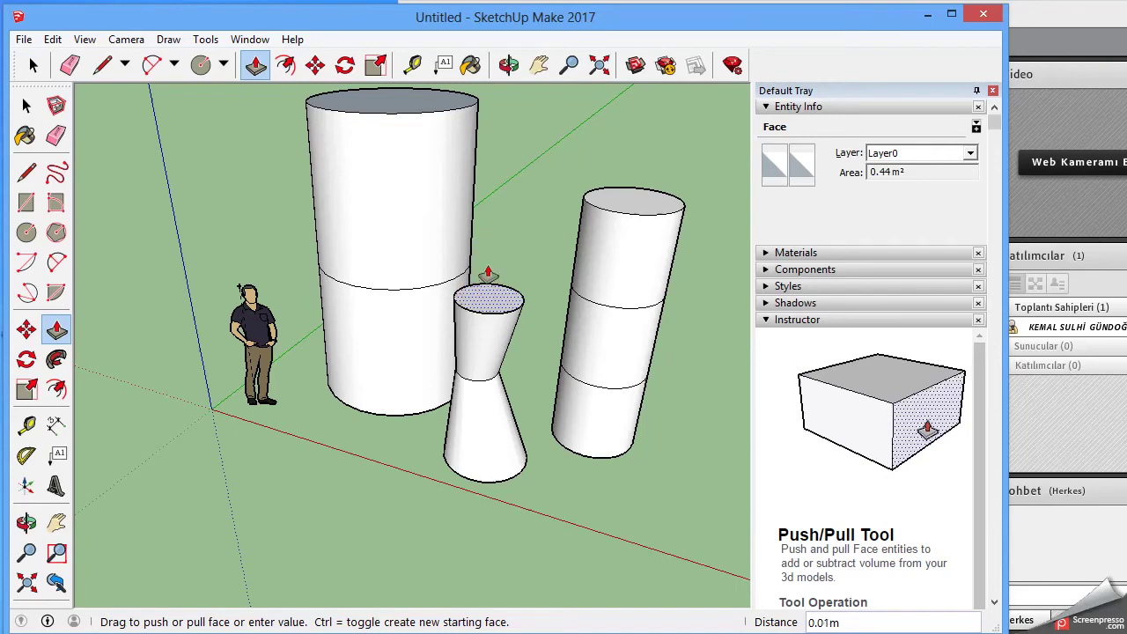
{"action": "left_click", "coordinate": [489, 283]}
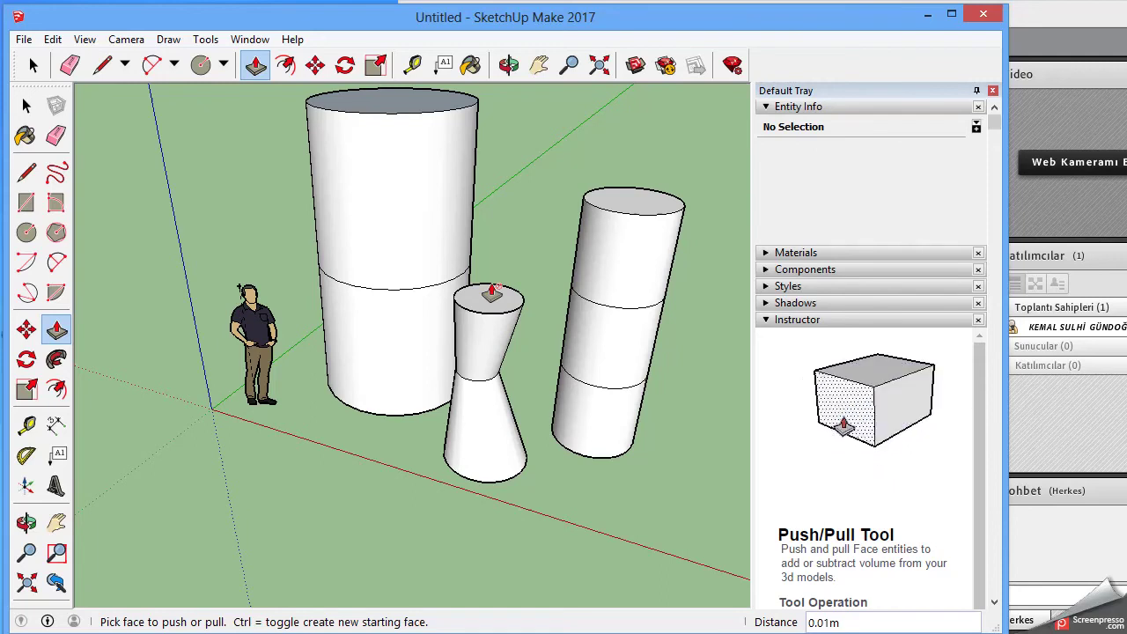
{"action": "left_click", "coordinate": [483, 296]}
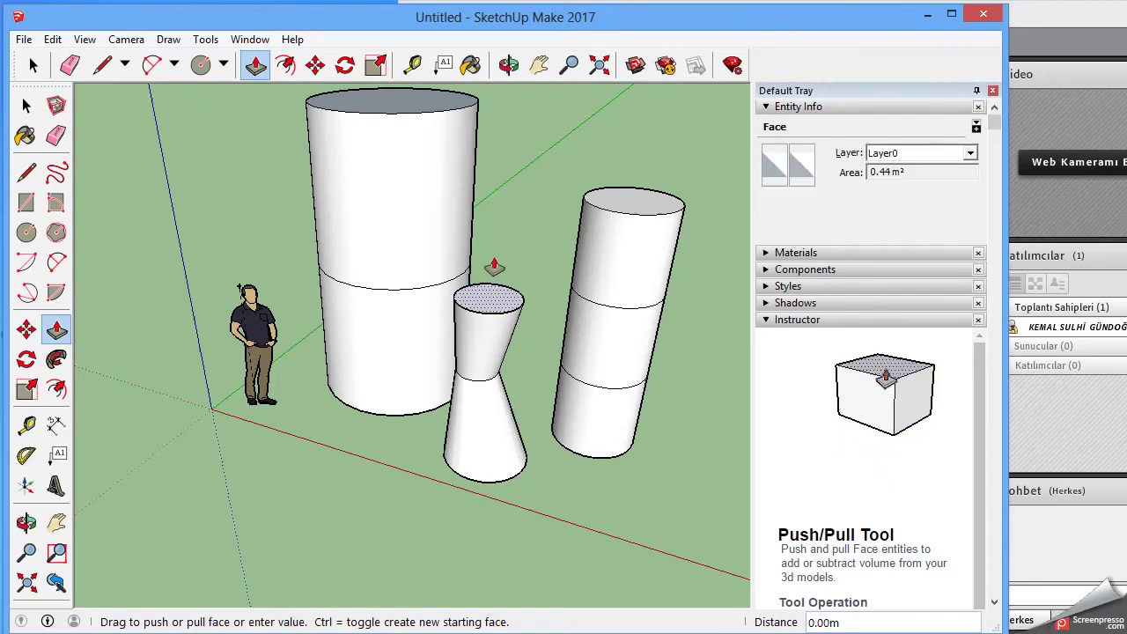
{"action": "left_click_drag", "start_coordinate": [495, 267], "coordinate": [504, 204]}
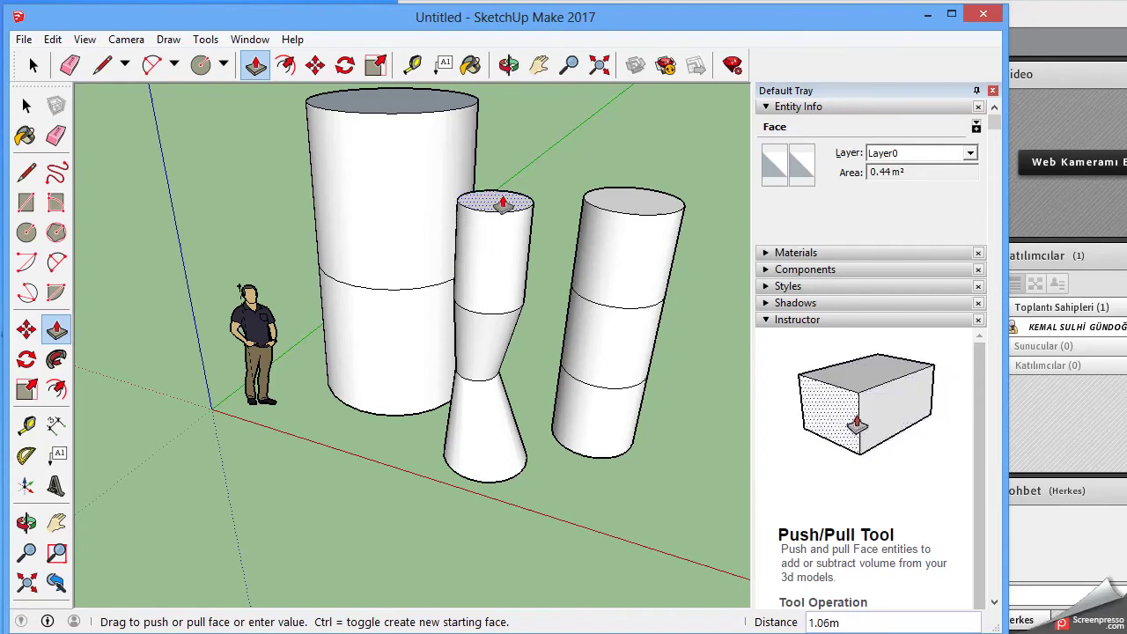
{"action": "type", "text": "1"}
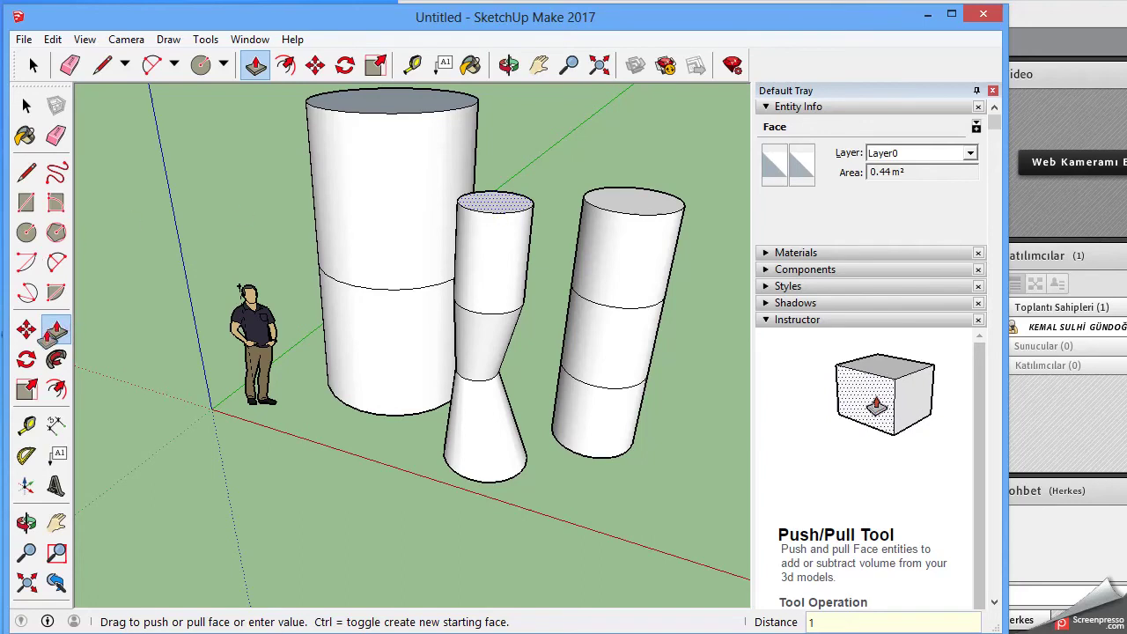
{"action": "key", "text": "Return"}
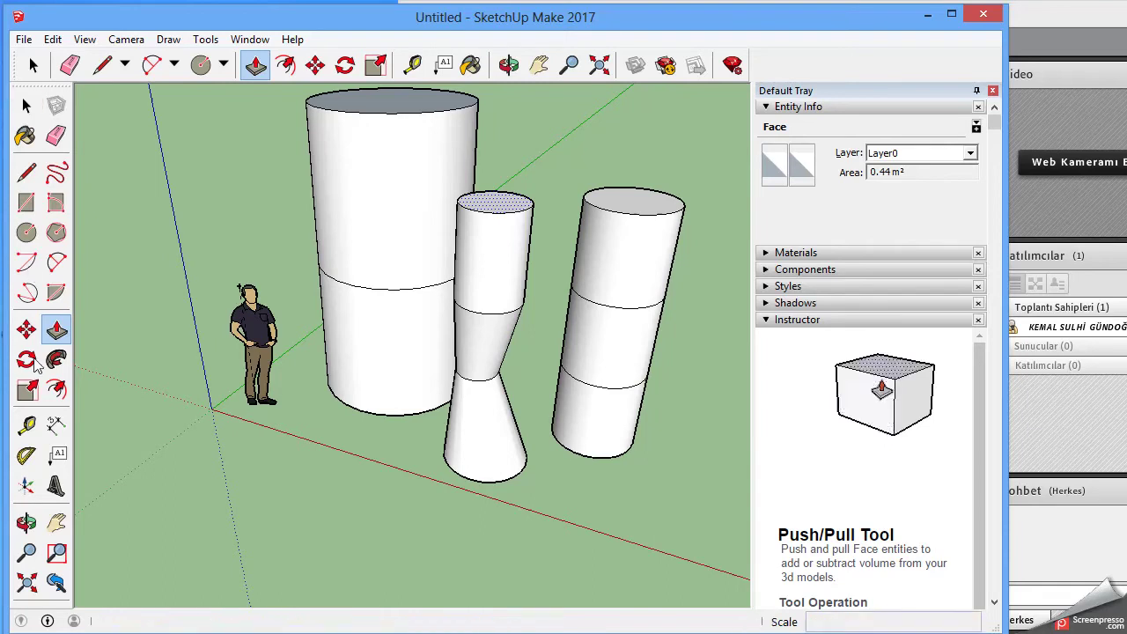
Scale the newest section's top circle down to 0.66 so the column tapers inward
{"action": "left_click", "coordinate": [29, 394]}
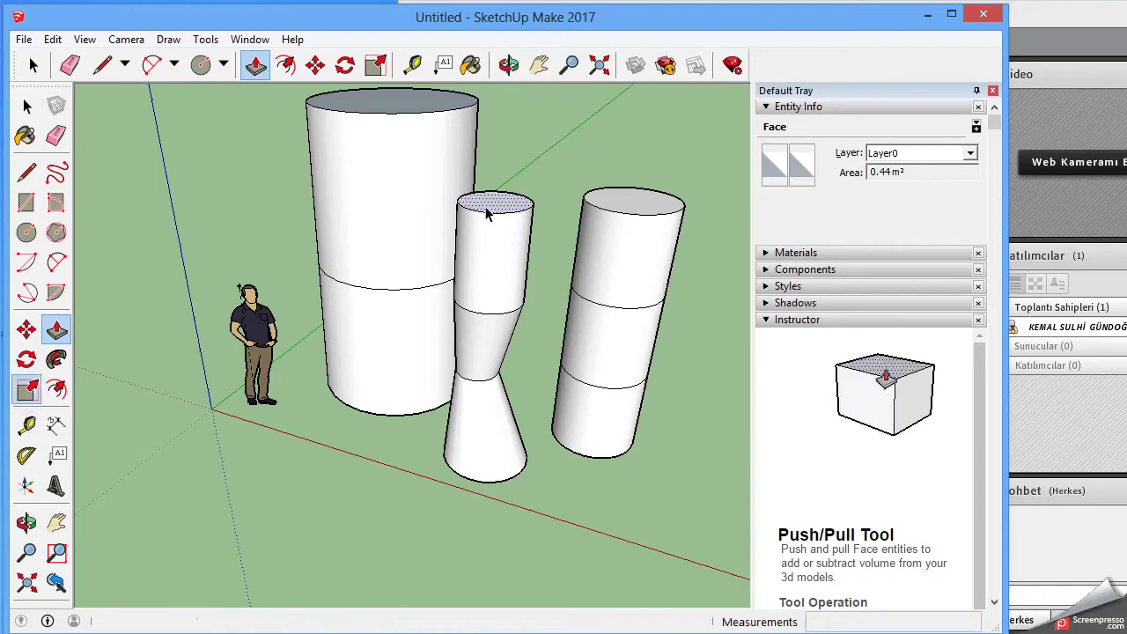
{"action": "key", "text": "space"}
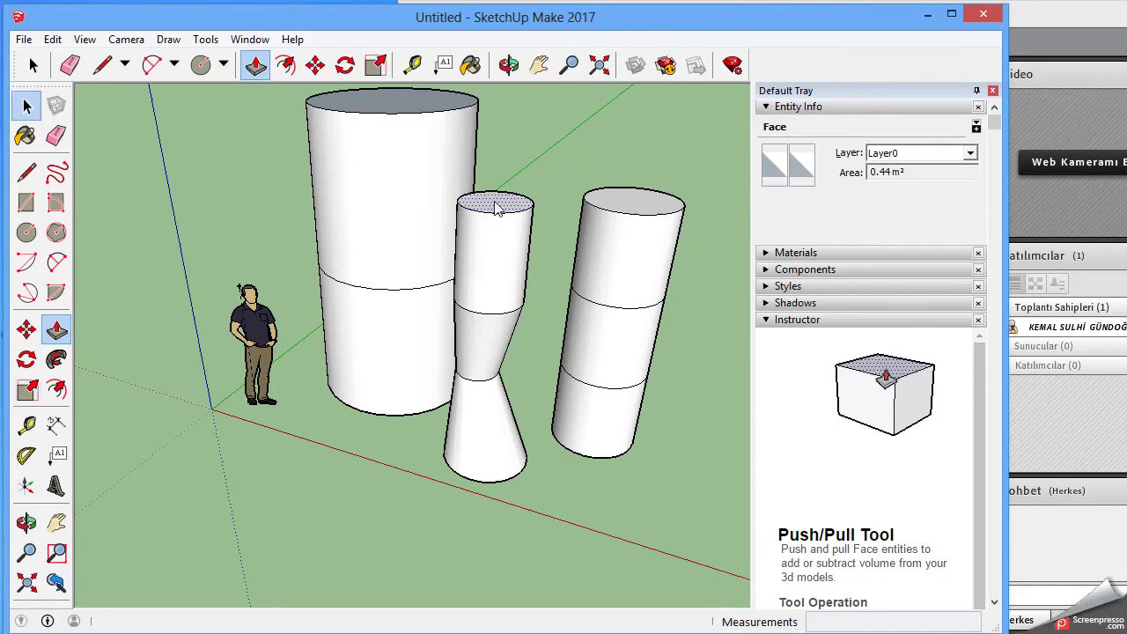
{"action": "key", "text": "s"}
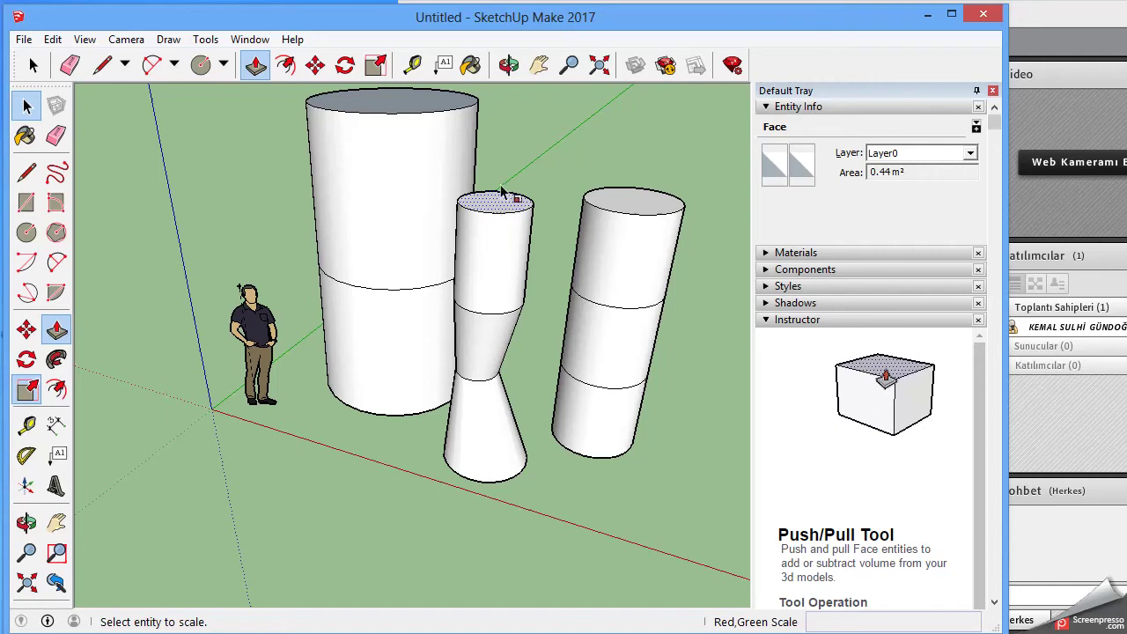
{"action": "left_click", "coordinate": [499, 204]}
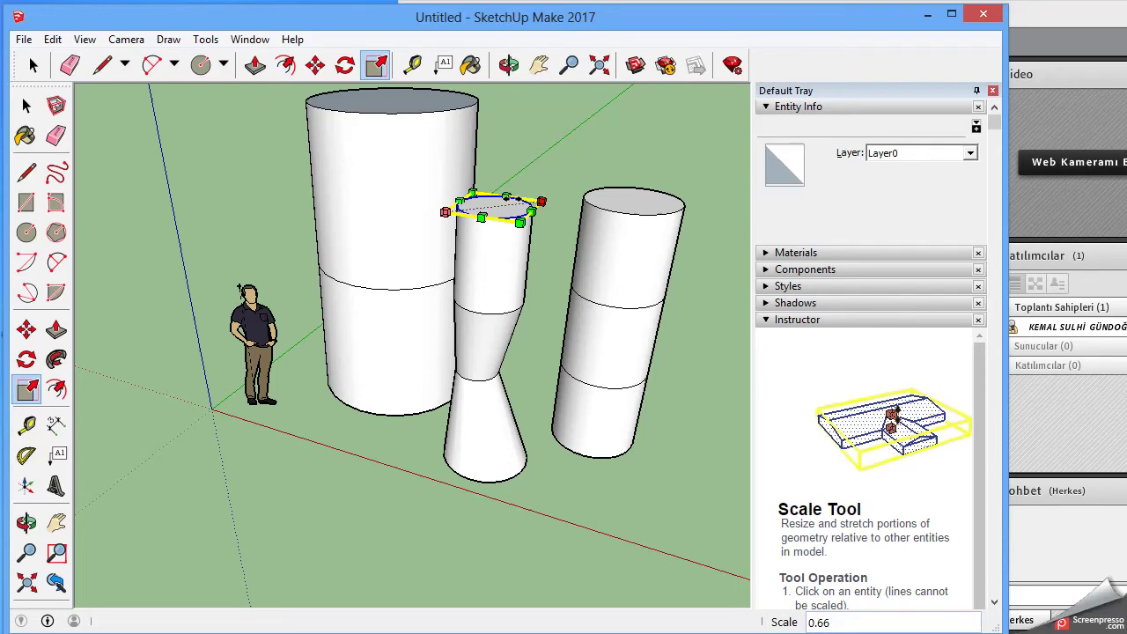
{"action": "key", "text": "Return"}
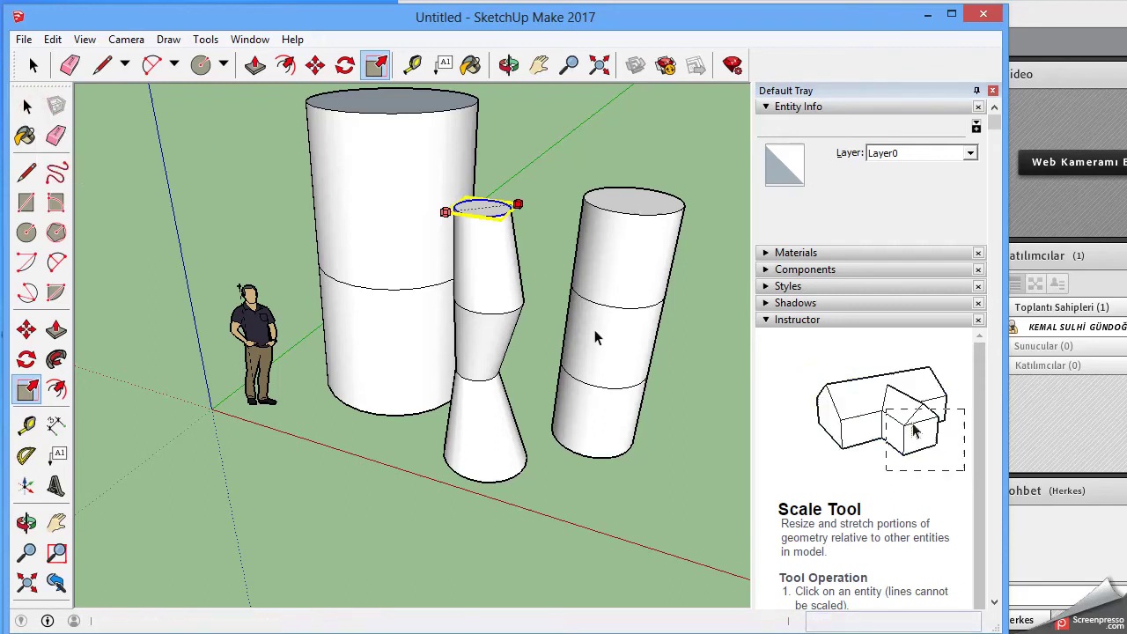
{"action": "key", "text": "space"}
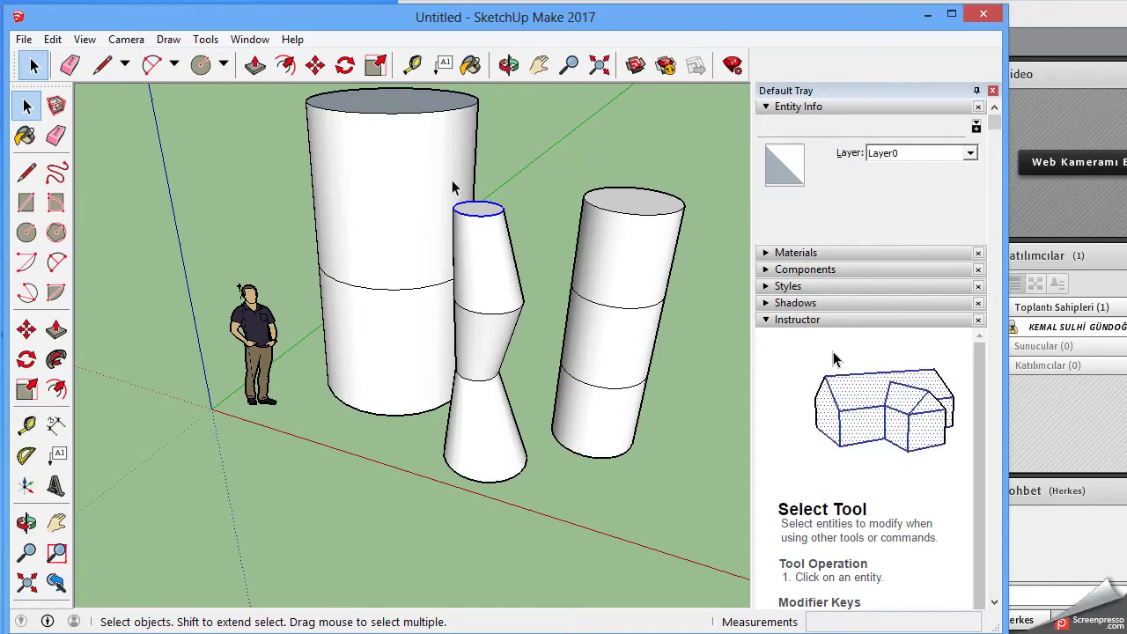
Orbit the view to see the three cylinders and the figure from farther away
{"action": "left_click", "coordinate": [509, 64]}
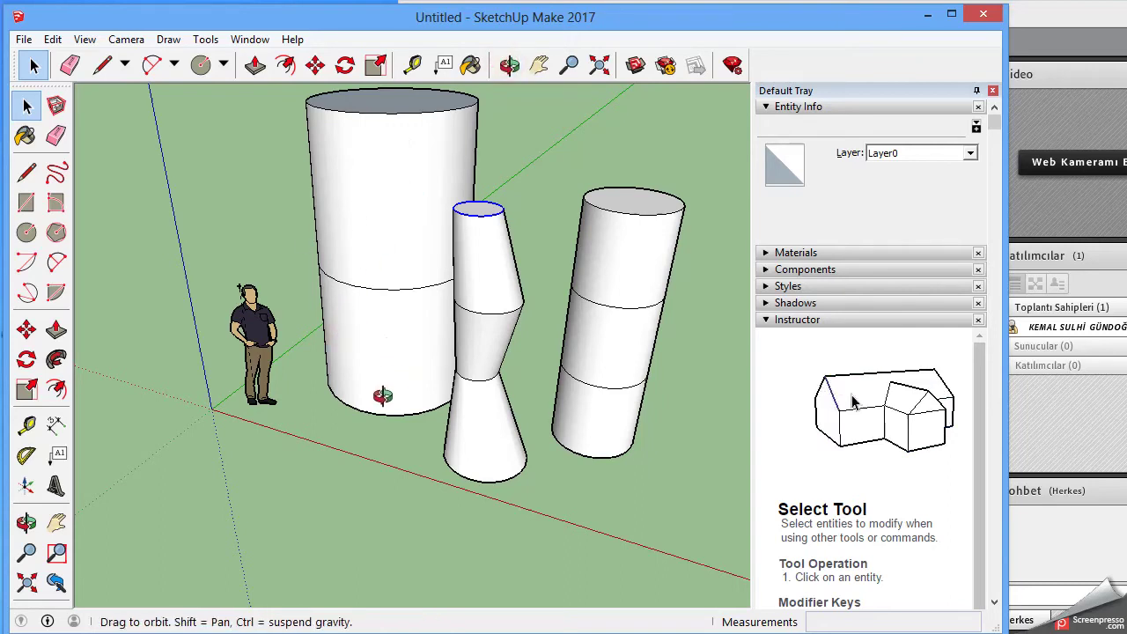
{"action": "middle_click_drag", "start_coordinate": [455, 403], "coordinate": [496, 395]}
{"action": "mouse_move", "coordinate": [495, 395]}
{"action": "left_mouse_down"}
{"action": "mouse_move", "coordinate": [473, 385]}
{"action": "mouse_move", "coordinate": [428, 403]}
{"action": "mouse_move", "coordinate": [448, 382]}
{"action": "mouse_move", "coordinate": [489, 382]}
{"action": "mouse_move", "coordinate": [377, 378]}
{"action": "mouse_move", "coordinate": [494, 385]}
{"action": "mouse_move", "coordinate": [455, 376]}
{"action": "mouse_move", "coordinate": [473, 365]}
{"action": "mouse_move", "coordinate": [505, 388]}
{"action": "mouse_move", "coordinate": [493, 370]}
{"action": "mouse_move", "coordinate": [479, 393]}
{"action": "mouse_move", "coordinate": [379, 408]}
{"action": "mouse_move", "coordinate": [397, 395]}
{"action": "mouse_move", "coordinate": [396, 347]}
{"action": "mouse_move", "coordinate": [378, 396]}
{"action": "mouse_move", "coordinate": [334, 366]}
{"action": "mouse_move", "coordinate": [270, 403]}
{"action": "mouse_move", "coordinate": [285, 441]}
{"action": "mouse_move", "coordinate": [274, 478]}
{"action": "mouse_move", "coordinate": [282, 410]}
{"action": "left_mouse_up"}
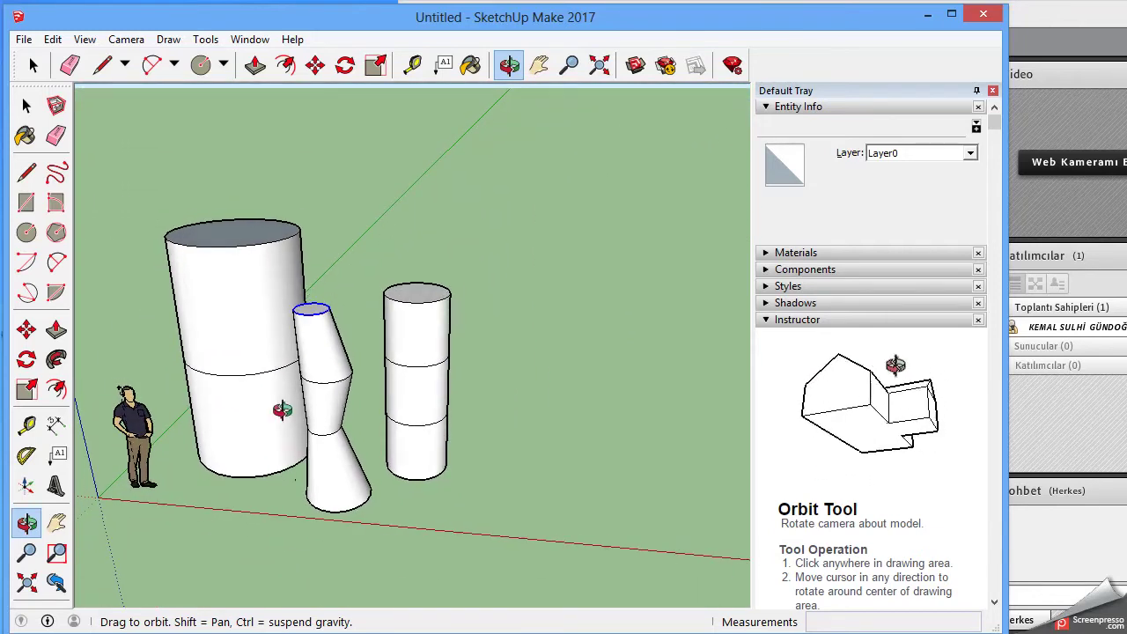
Erase the three cylinders and the leftover grey disc, leaving only the person figure
{"action": "left_click", "coordinate": [57, 135]}
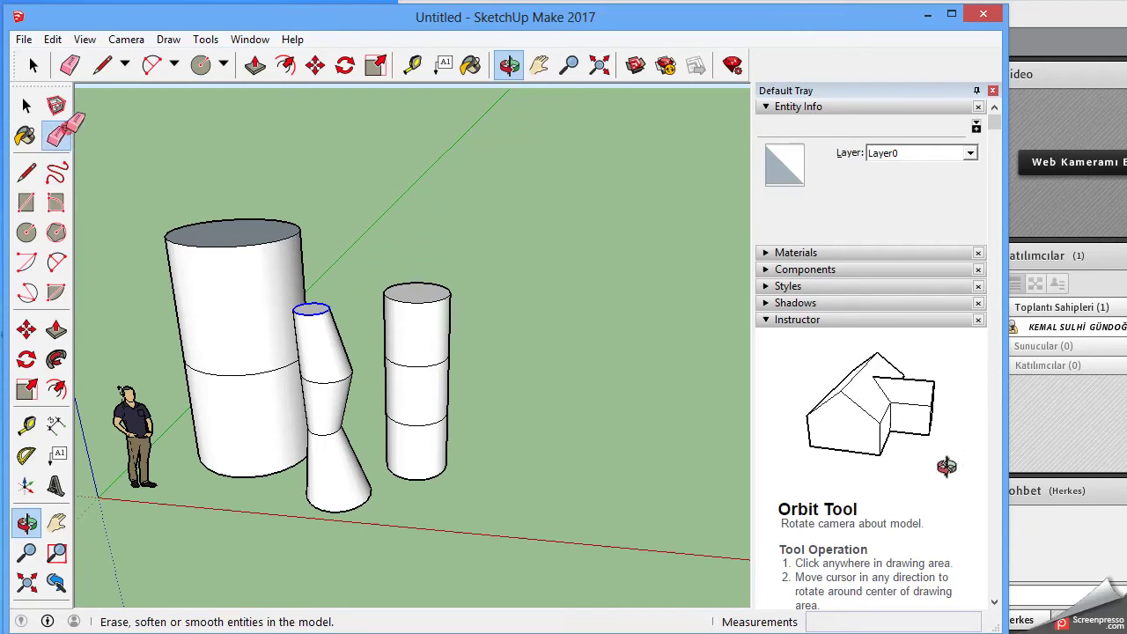
{"action": "mouse_move", "coordinate": [411, 481]}
{"action": "left_mouse_down"}
{"action": "mouse_move", "coordinate": [235, 281]}
{"action": "mouse_move", "coordinate": [267, 303]}
{"action": "mouse_move", "coordinate": [308, 281]}
{"action": "mouse_move", "coordinate": [352, 345]}
{"action": "mouse_move", "coordinate": [339, 418]}
{"action": "mouse_move", "coordinate": [377, 458]}
{"action": "mouse_move", "coordinate": [414, 445]}
{"action": "mouse_move", "coordinate": [452, 454]}
{"action": "mouse_move", "coordinate": [146, 527]}
{"action": "mouse_move", "coordinate": [294, 621]}
{"action": "left_mouse_up"}
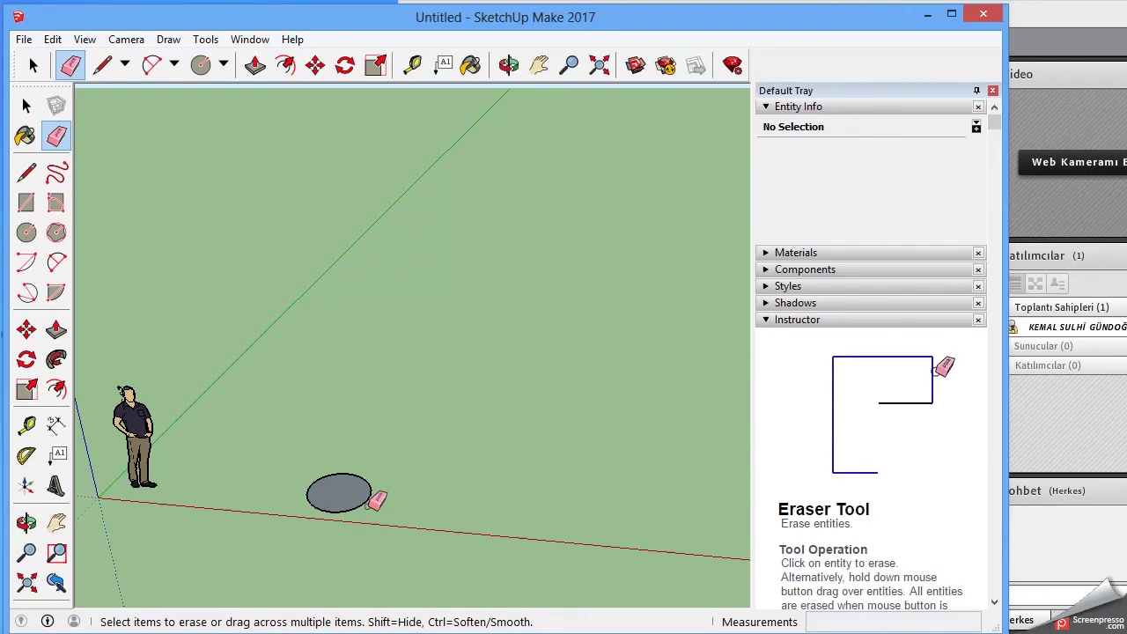
{"action": "left_click_drag", "start_coordinate": [366, 500], "coordinate": [368, 501]}
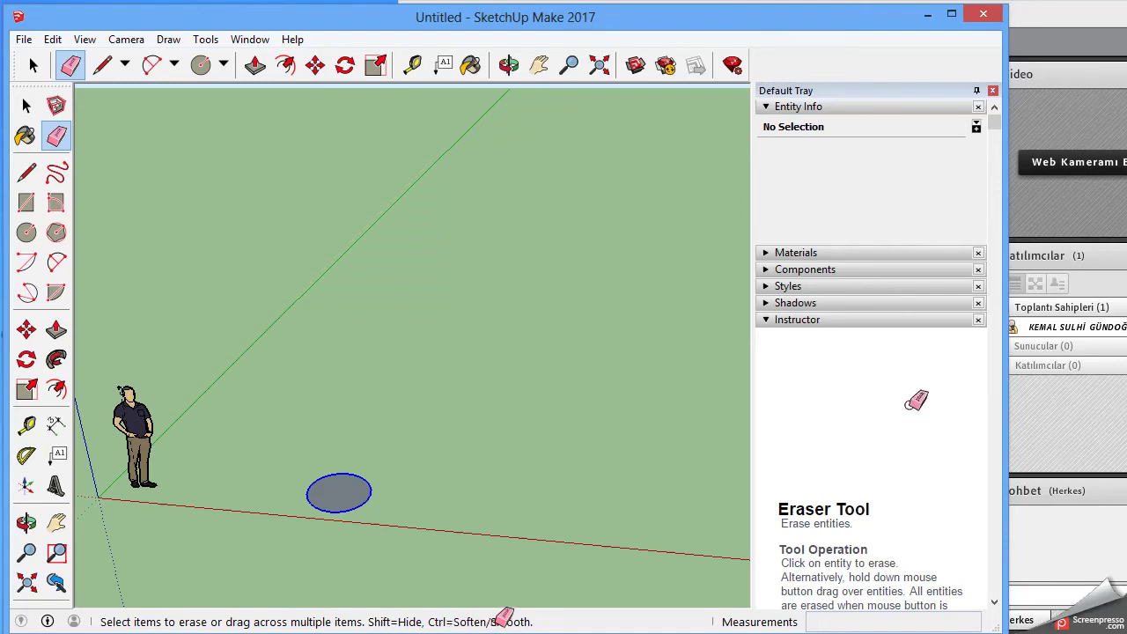
{"action": "key", "text": "ctrl+z"}
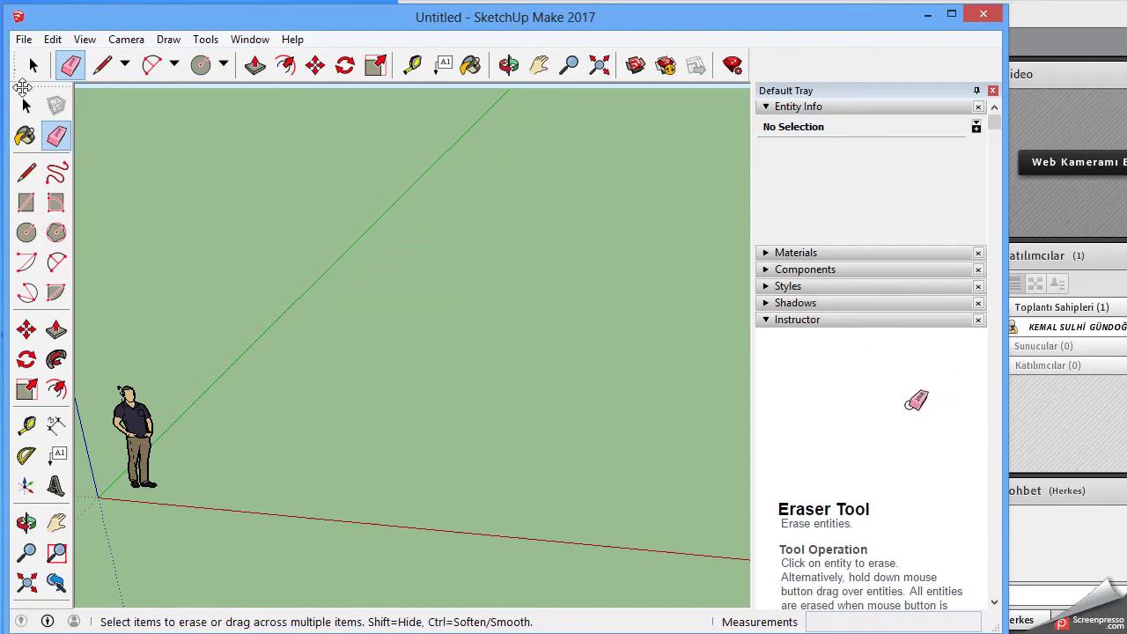
{"action": "key", "text": "space"}
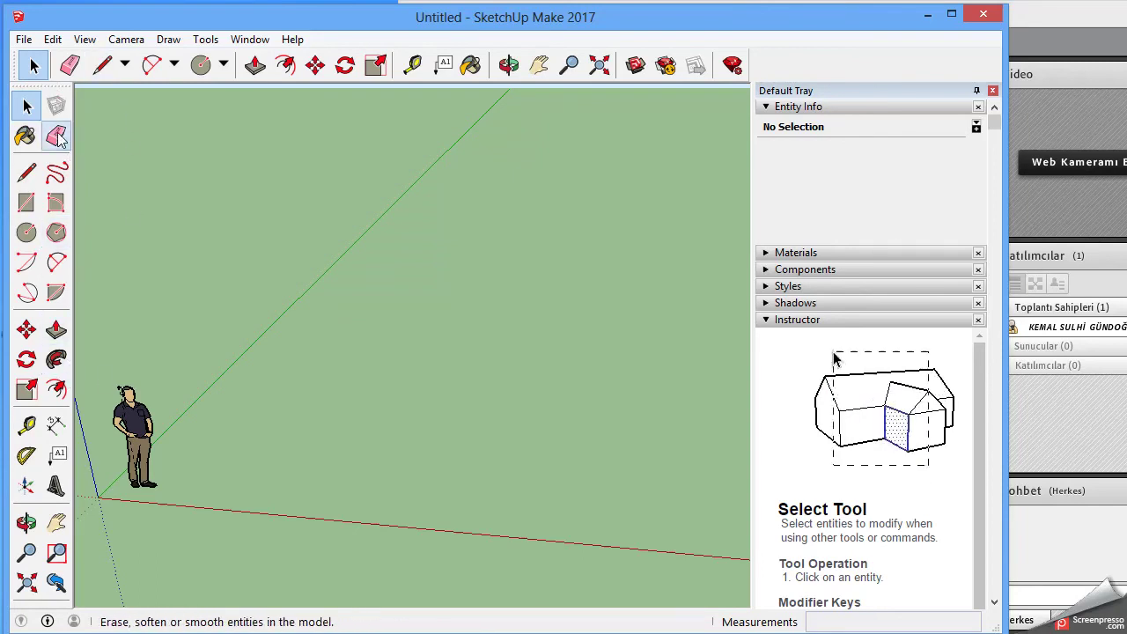
{"action": "left_click", "coordinate": [85, 39]}
{"action": "left_click", "coordinate": [97, 40]}
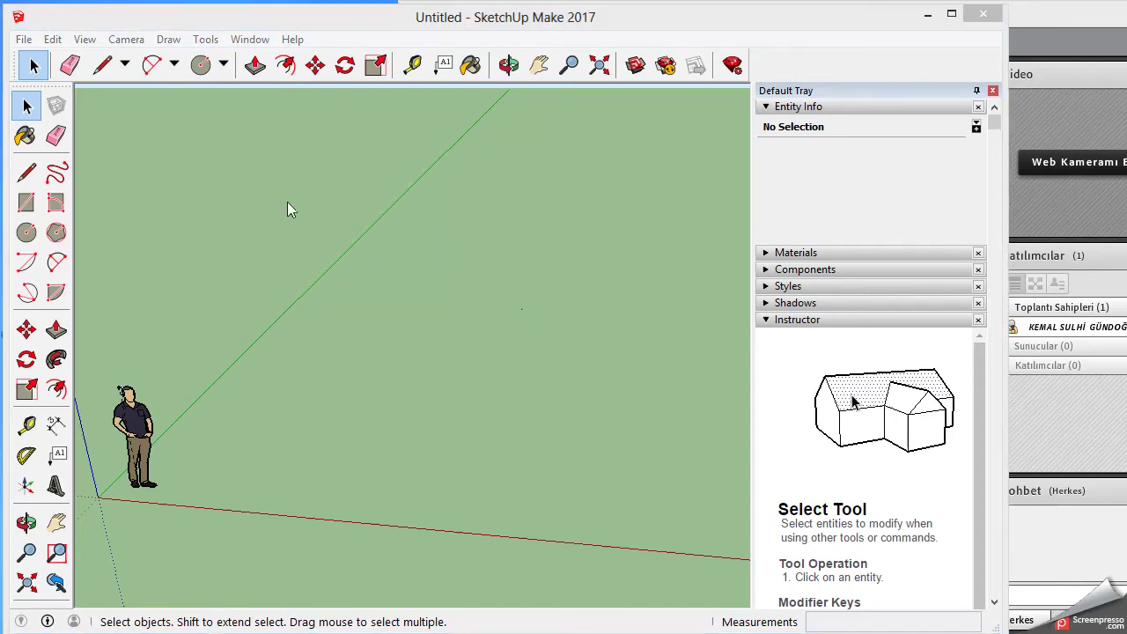
{"action": "left_click", "coordinate": [316, 19]}
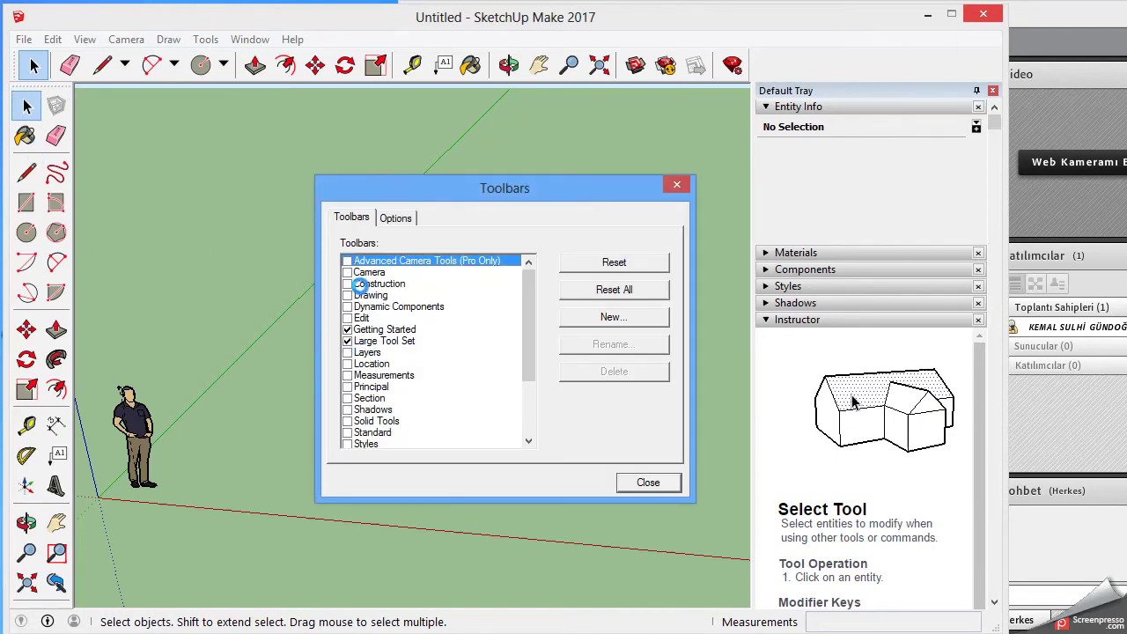
{"action": "left_click", "coordinate": [347, 341]}
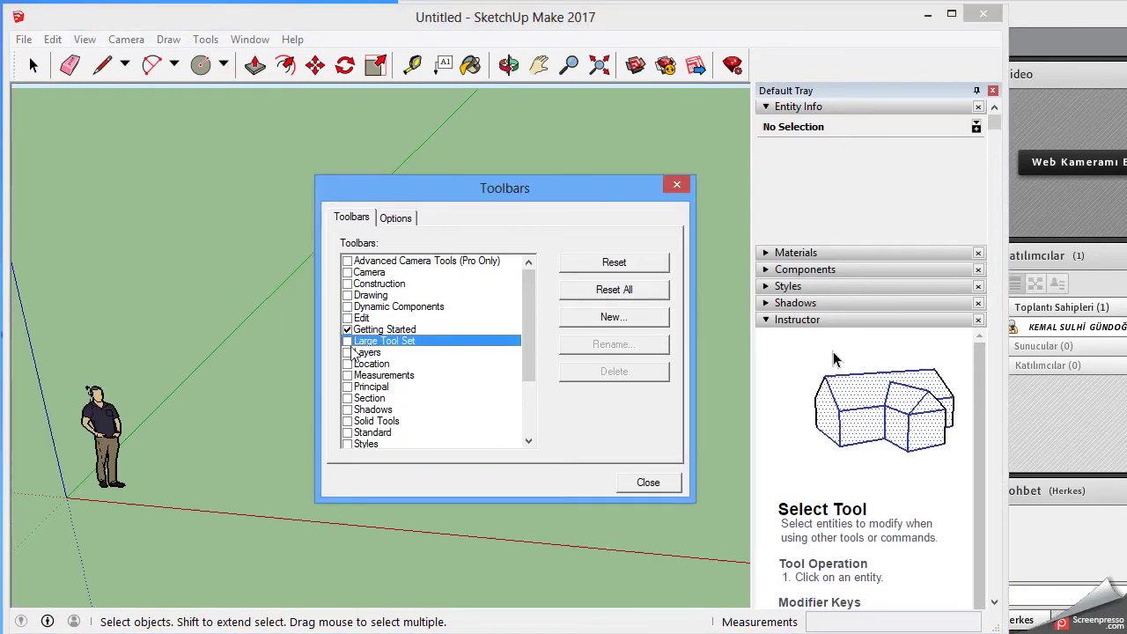
{"action": "left_click", "coordinate": [347, 340]}
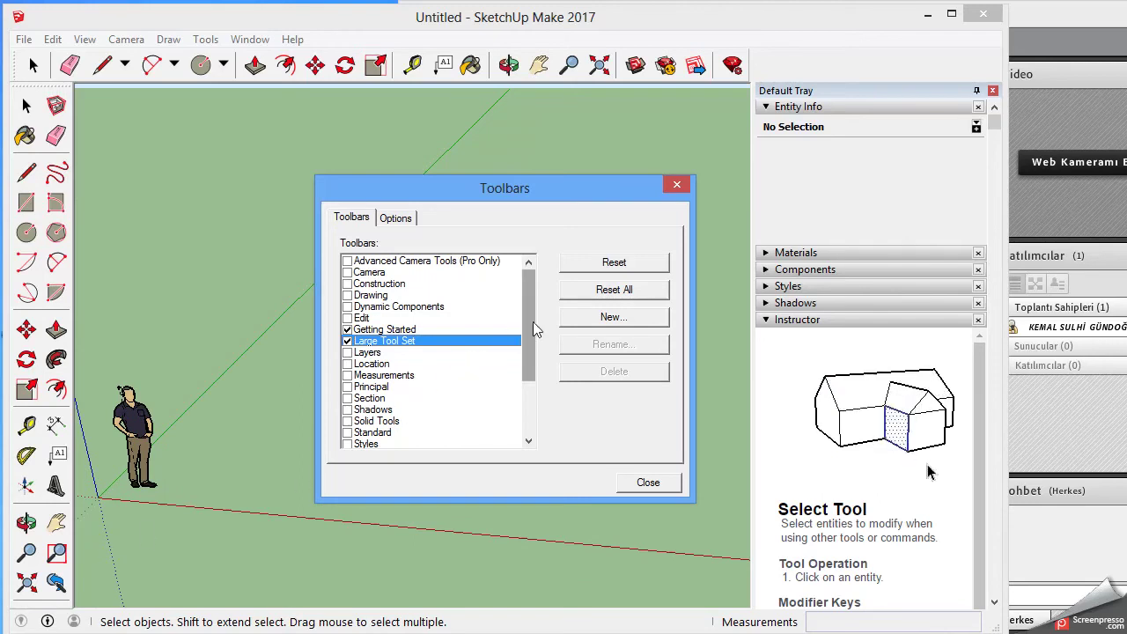
{"action": "left_click_drag", "start_coordinate": [527, 335], "coordinate": [526, 425]}
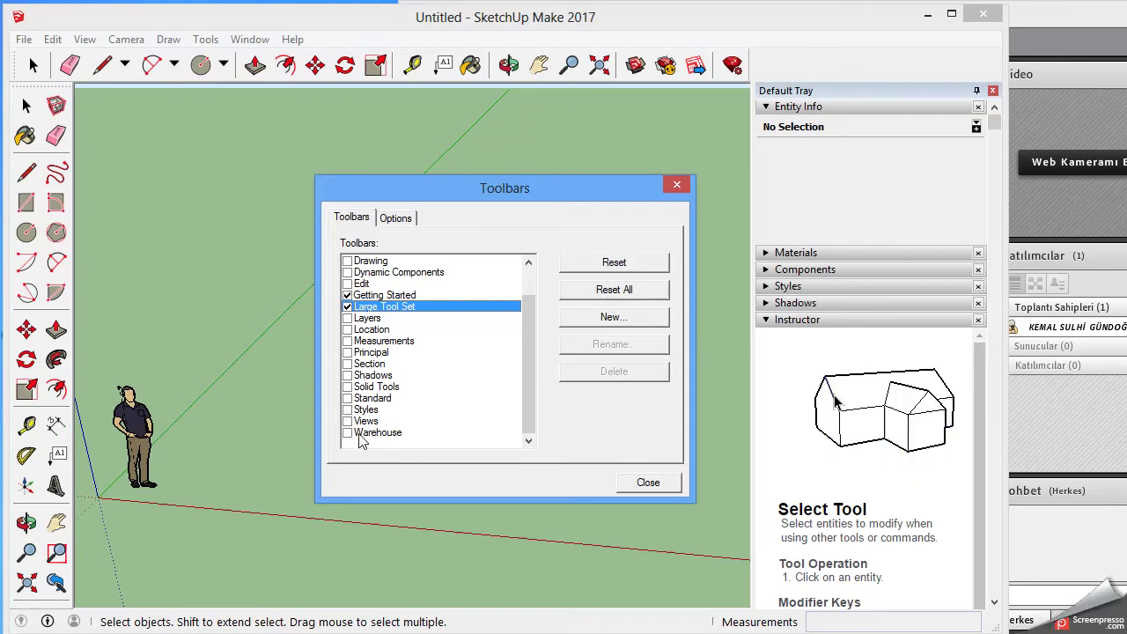
{"action": "left_click", "coordinate": [676, 187]}
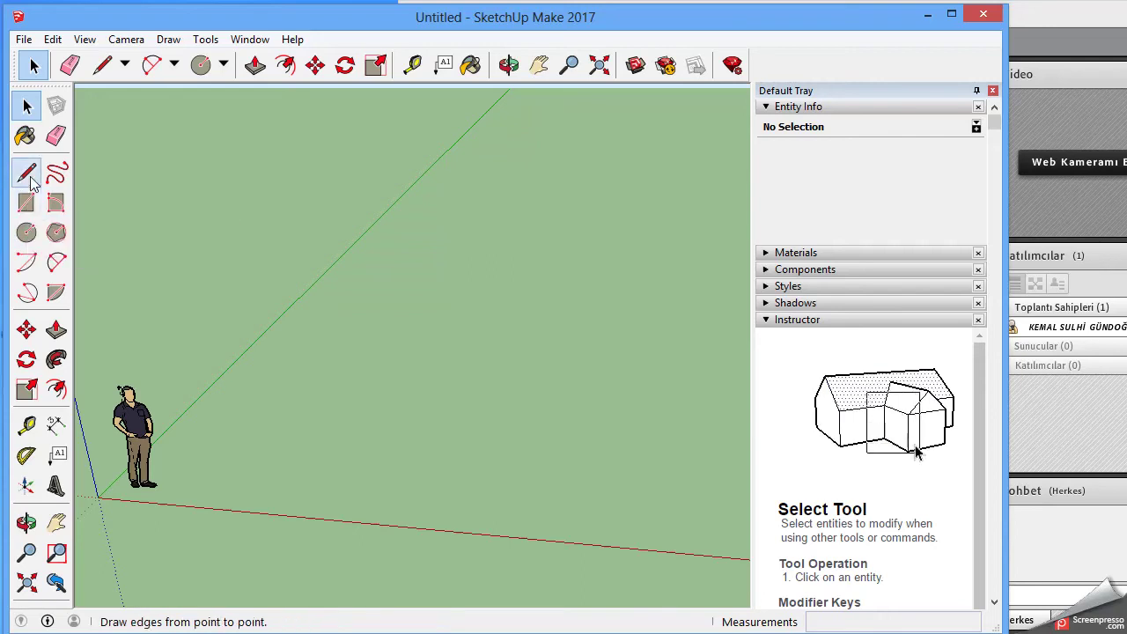
Draw a flat rectangle on the ground roughly 3.09 m by 2.07 m
{"action": "left_click", "coordinate": [27, 204]}
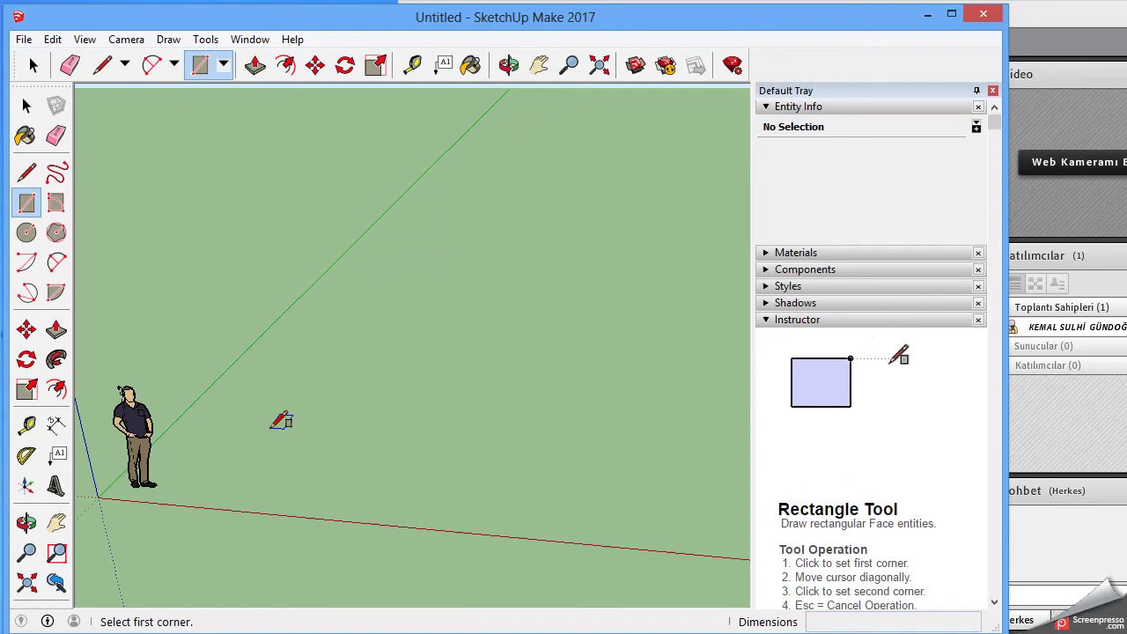
{"action": "left_click", "coordinate": [271, 429]}
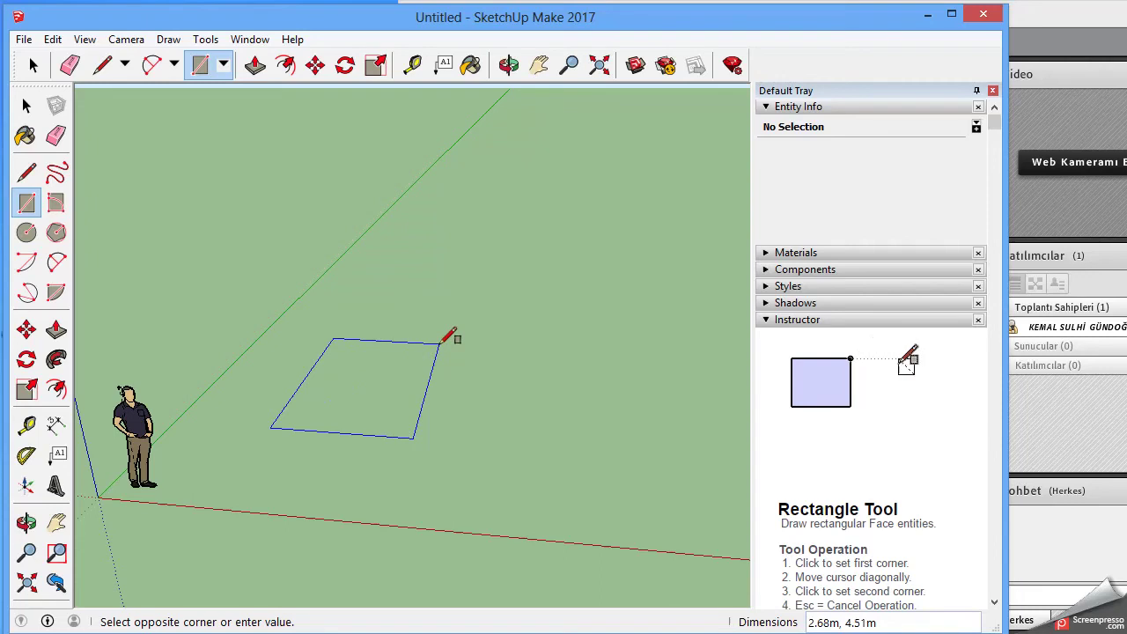
{"action": "left_click", "coordinate": [449, 386]}
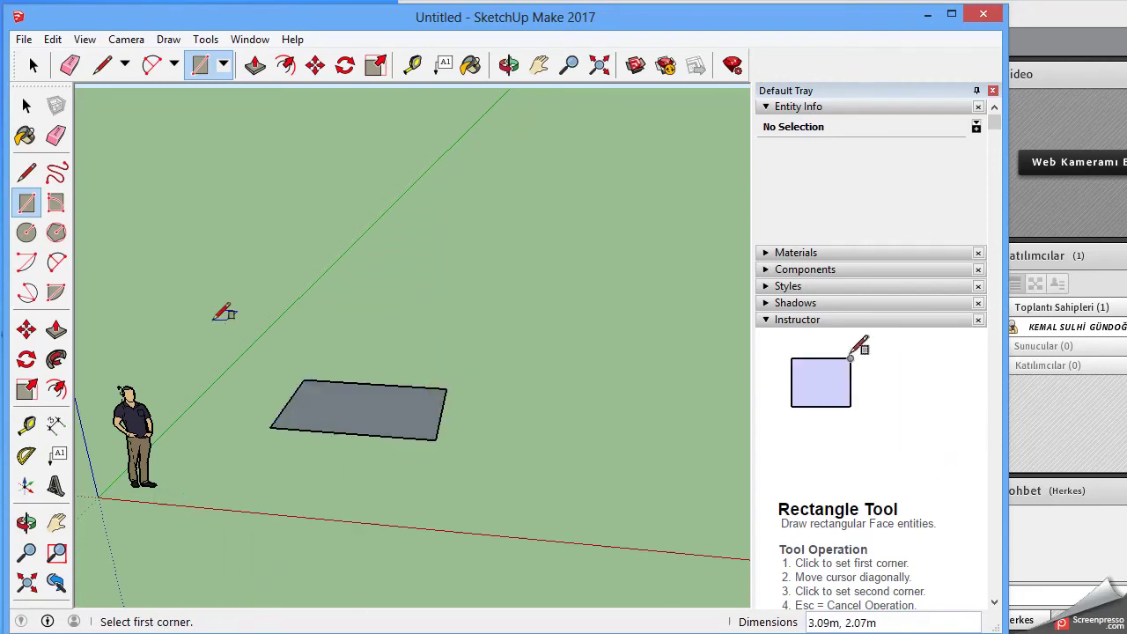
{"action": "left_click", "coordinate": [26, 106]}
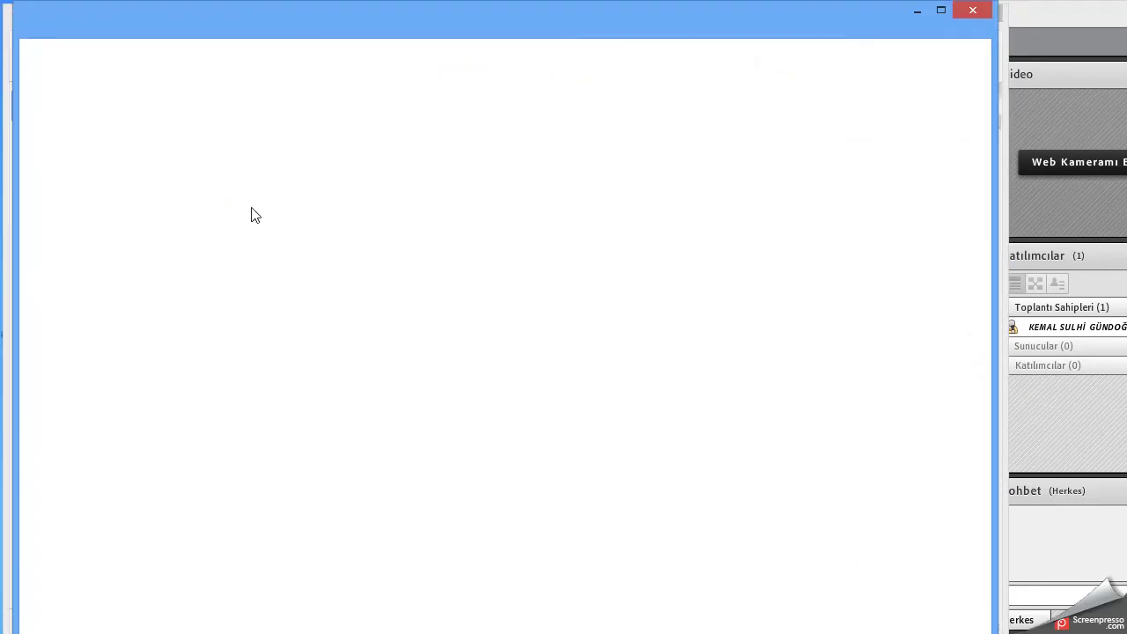
Search Google for 'altın oran nedir' from Chrome's address bar
{"action": "left_click", "coordinate": [285, 56]}
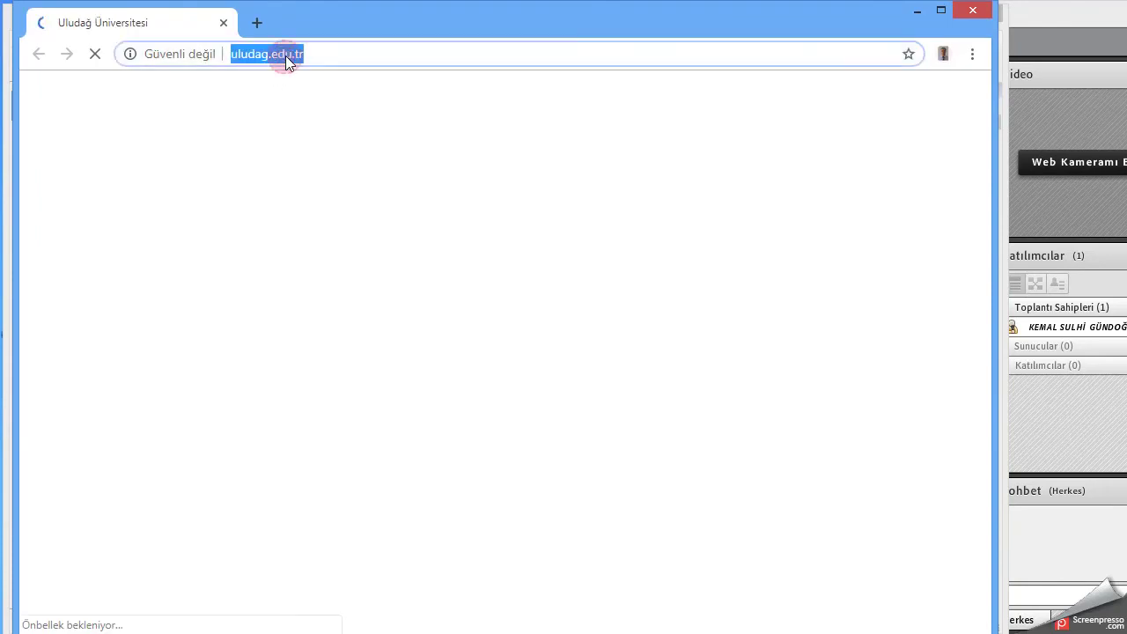
{"action": "type", "text": "altın oran nedir"}
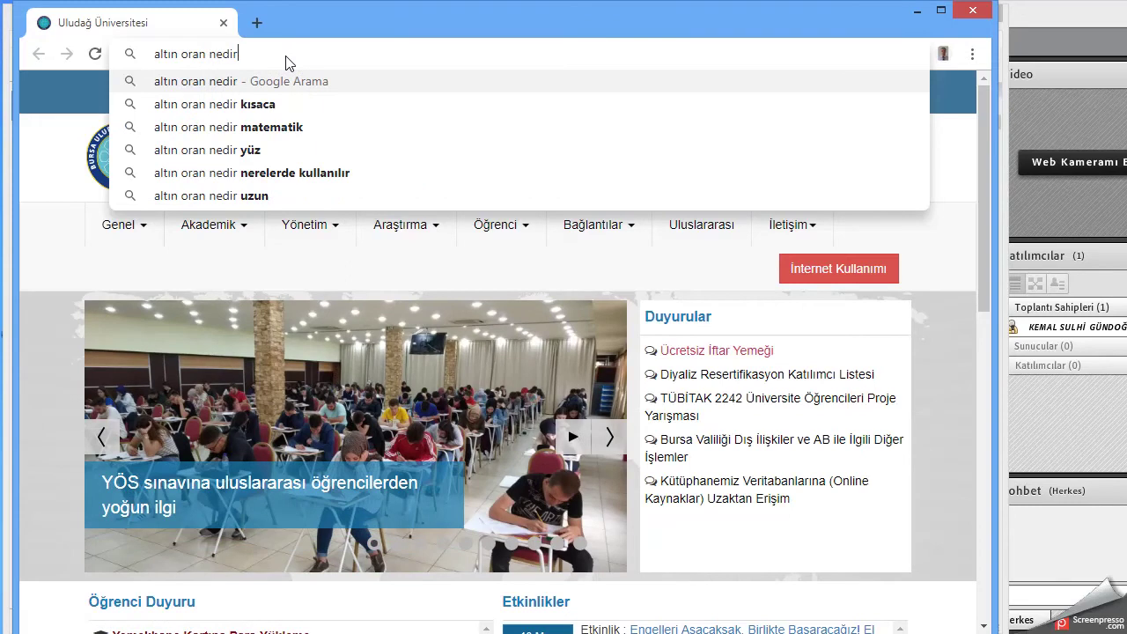
{"action": "key", "text": "Return"}
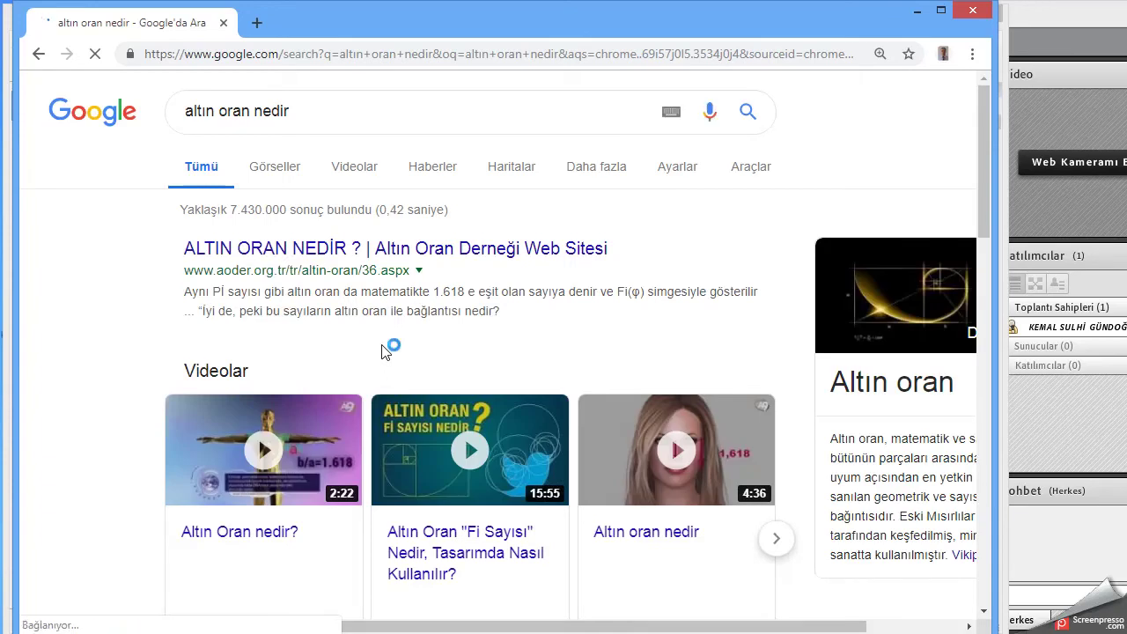
Open the aoder.org.tr 'Altın Oran Nedir?' article and read down to the b / a = 1,618 body images
{"action": "left_click", "coordinate": [302, 252]}
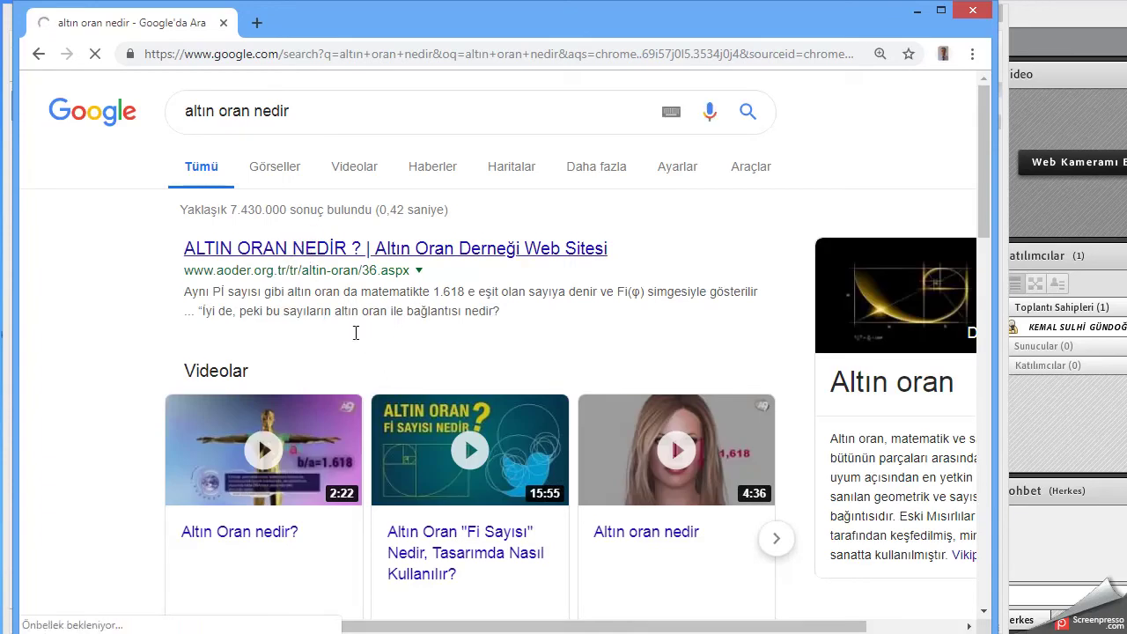
{"action": "scroll", "coordinate": [411, 377], "scroll_direction": "down", "scroll_amount": 5}
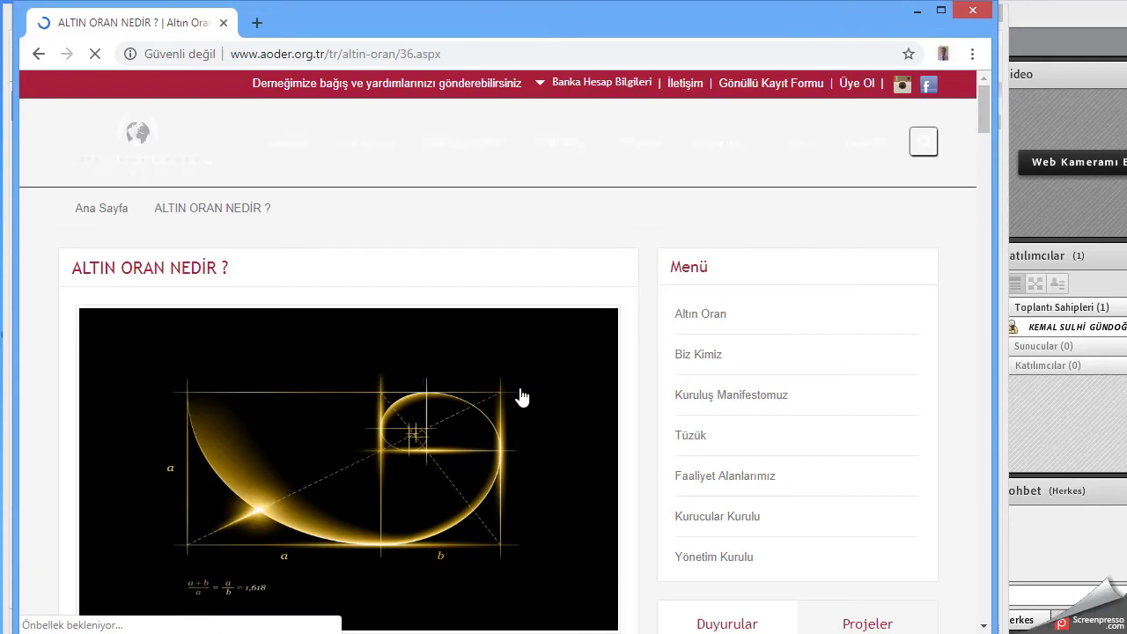
{"action": "scroll", "coordinate": [622, 406], "scroll_direction": "down", "scroll_amount": 4}
{"action": "scroll", "coordinate": [622, 406], "scroll_direction": "down", "scroll_amount": 1}
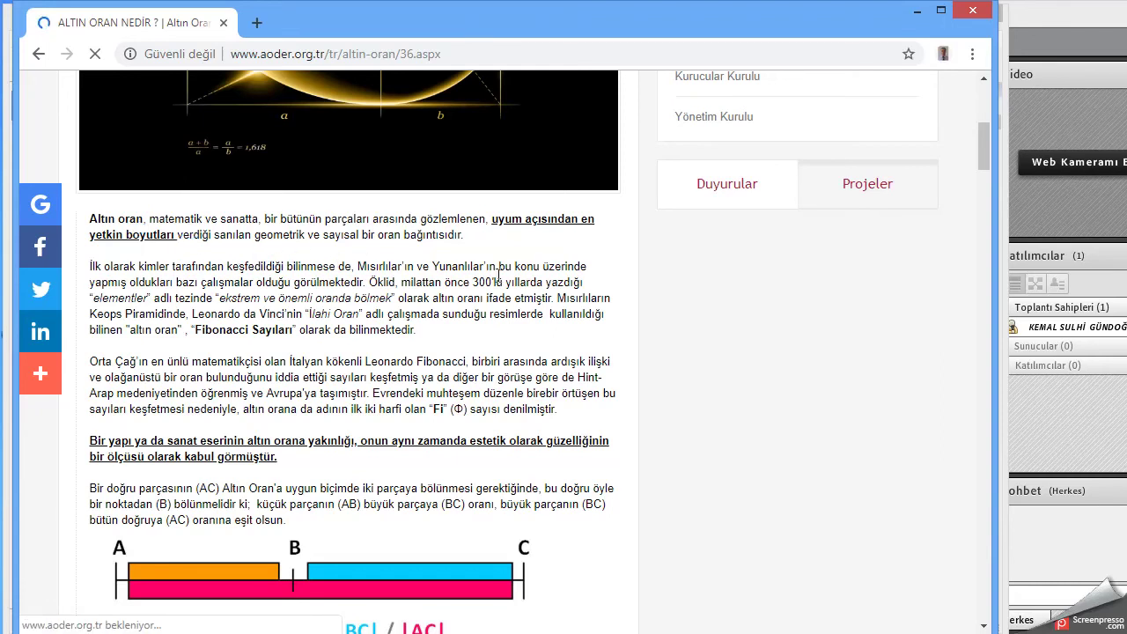
{"action": "scroll", "coordinate": [399, 273], "scroll_direction": "down", "scroll_amount": 5}
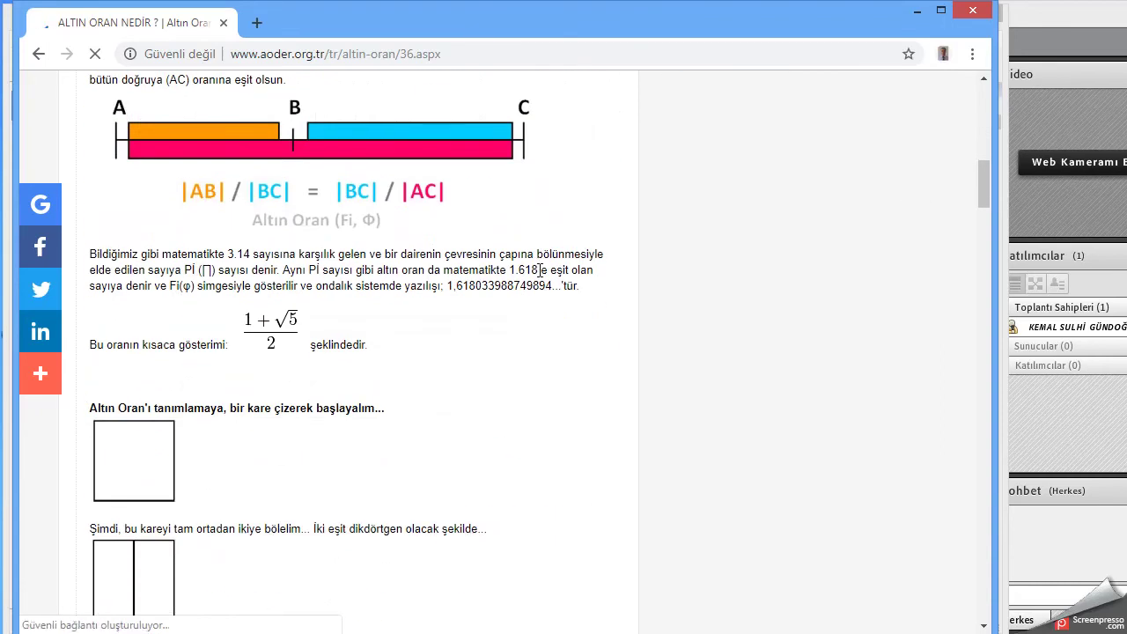
{"action": "scroll", "coordinate": [539, 271], "scroll_direction": "down", "scroll_amount": 4}
{"action": "scroll", "coordinate": [539, 275], "scroll_direction": "down", "scroll_amount": 3}
{"action": "scroll", "coordinate": [540, 278], "scroll_direction": "down", "scroll_amount": 2}
{"action": "scroll", "coordinate": [536, 282], "scroll_direction": "down", "scroll_amount": 3}
{"action": "scroll", "coordinate": [502, 277], "scroll_direction": "up", "scroll_amount": 13}
{"action": "scroll", "coordinate": [468, 272], "scroll_direction": "up", "scroll_amount": 5}
{"action": "scroll", "coordinate": [419, 312], "scroll_direction": "down", "scroll_amount": 1}
{"action": "scroll", "coordinate": [418, 313], "scroll_direction": "down", "scroll_amount": 1}
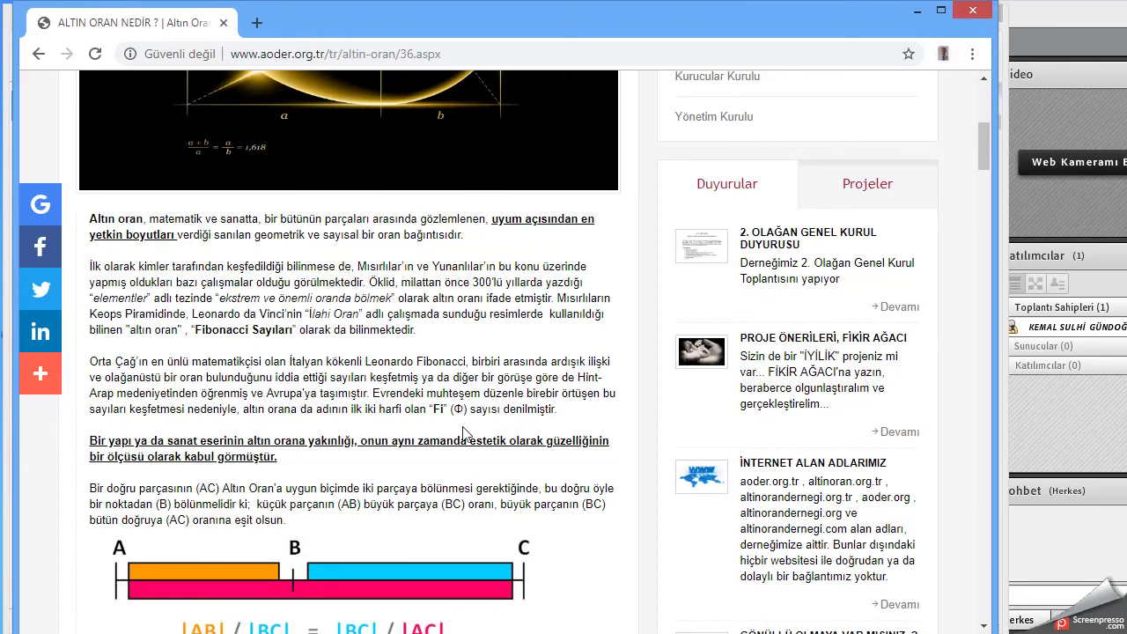
{"action": "scroll", "coordinate": [464, 433], "scroll_direction": "down", "scroll_amount": 4}
{"action": "scroll", "coordinate": [414, 405], "scroll_direction": "up", "scroll_amount": 1}
{"action": "scroll", "coordinate": [364, 377], "scroll_direction": "up", "scroll_amount": 1}
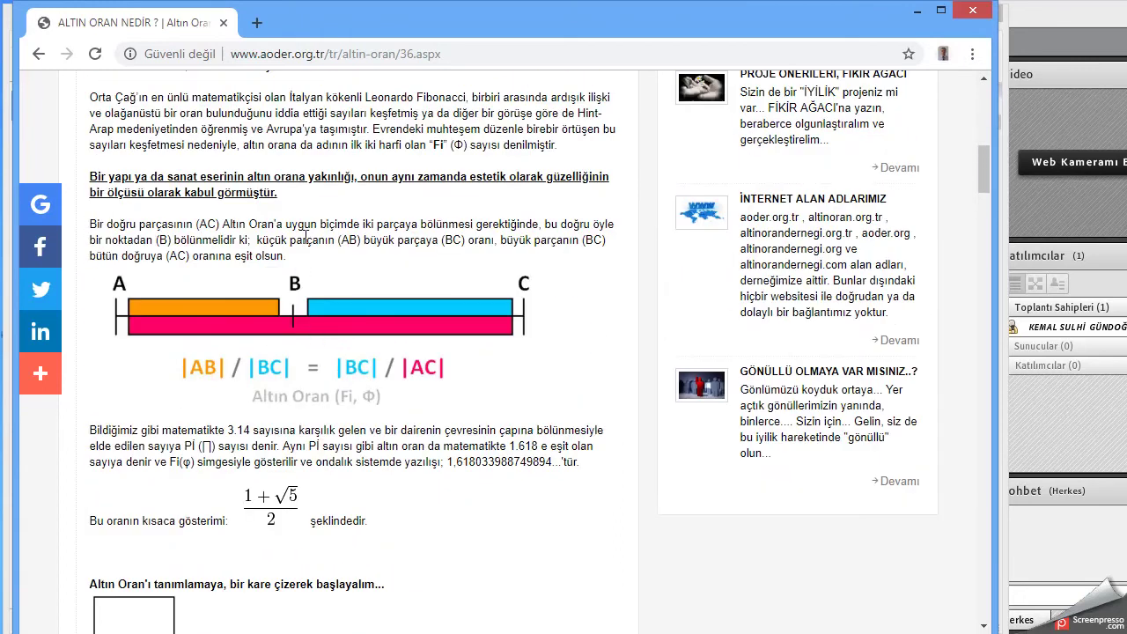
{"action": "scroll", "coordinate": [161, 281], "scroll_direction": "down", "scroll_amount": 5}
{"action": "scroll", "coordinate": [161, 281], "scroll_direction": "down", "scroll_amount": 5}
{"action": "scroll", "coordinate": [161, 281], "scroll_direction": "down", "scroll_amount": 5}
{"action": "scroll", "coordinate": [161, 281], "scroll_direction": "down", "scroll_amount": 5}
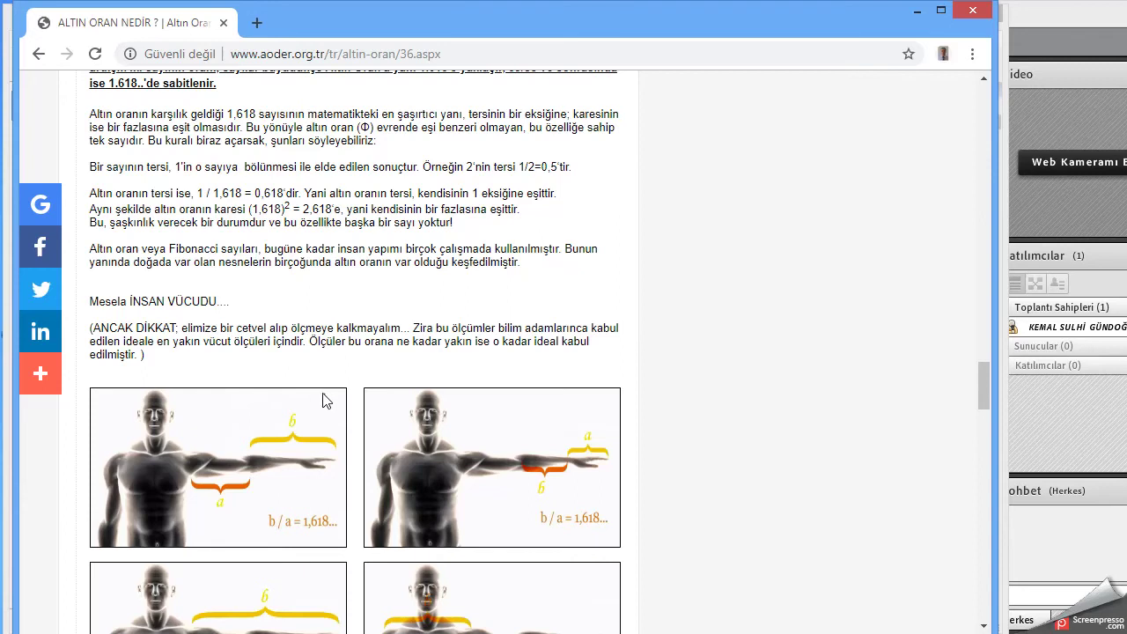
{"action": "scroll", "coordinate": [473, 455], "scroll_direction": "down", "scroll_amount": 5}
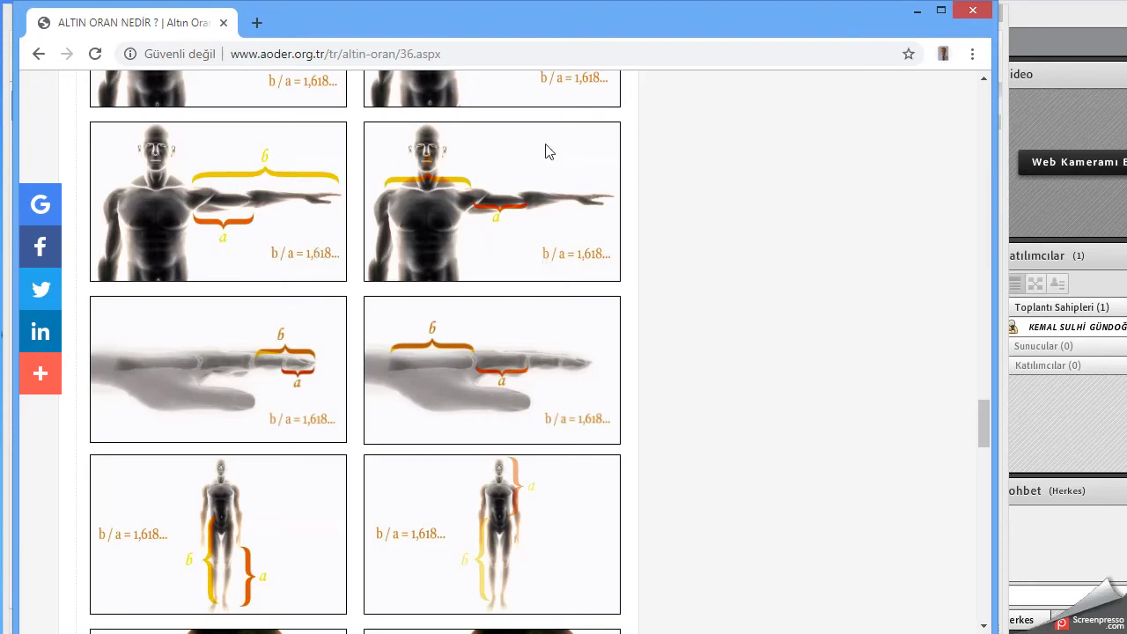
Scroll the article back to the golden spiral and Fibonacci squares figures, then return to SketchUp
{"action": "scroll", "coordinate": [599, 196], "scroll_direction": "up", "scroll_amount": 1}
{"action": "scroll", "coordinate": [470, 232], "scroll_direction": "up", "scroll_amount": 2}
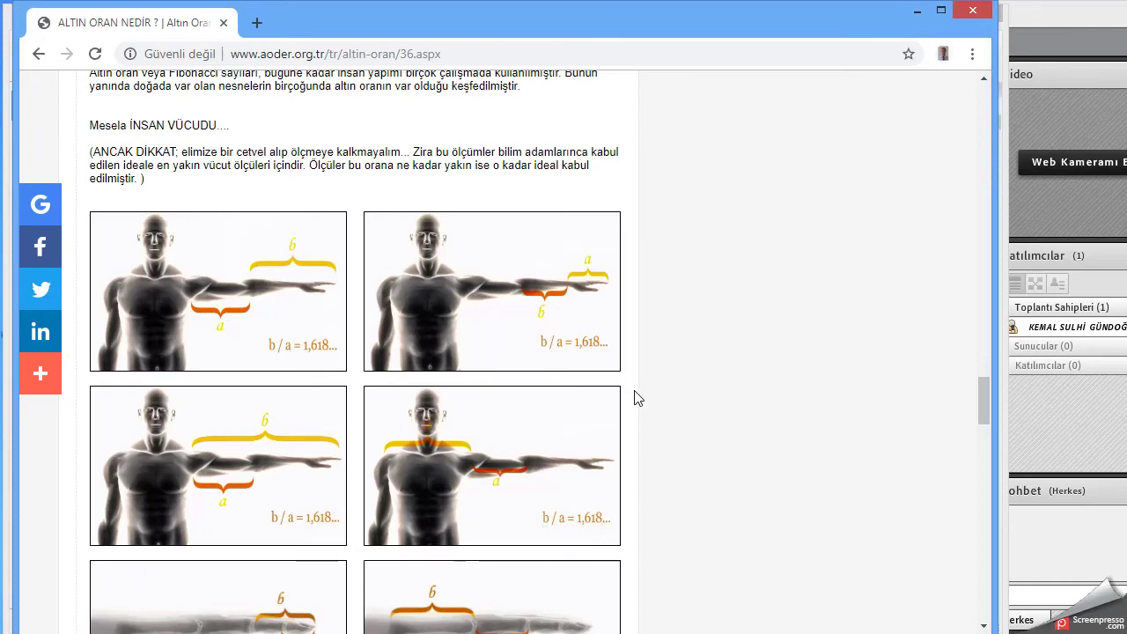
{"action": "scroll", "coordinate": [766, 431], "scroll_direction": "down", "scroll_amount": 4}
{"action": "scroll", "coordinate": [634, 414], "scroll_direction": "down", "scroll_amount": 3}
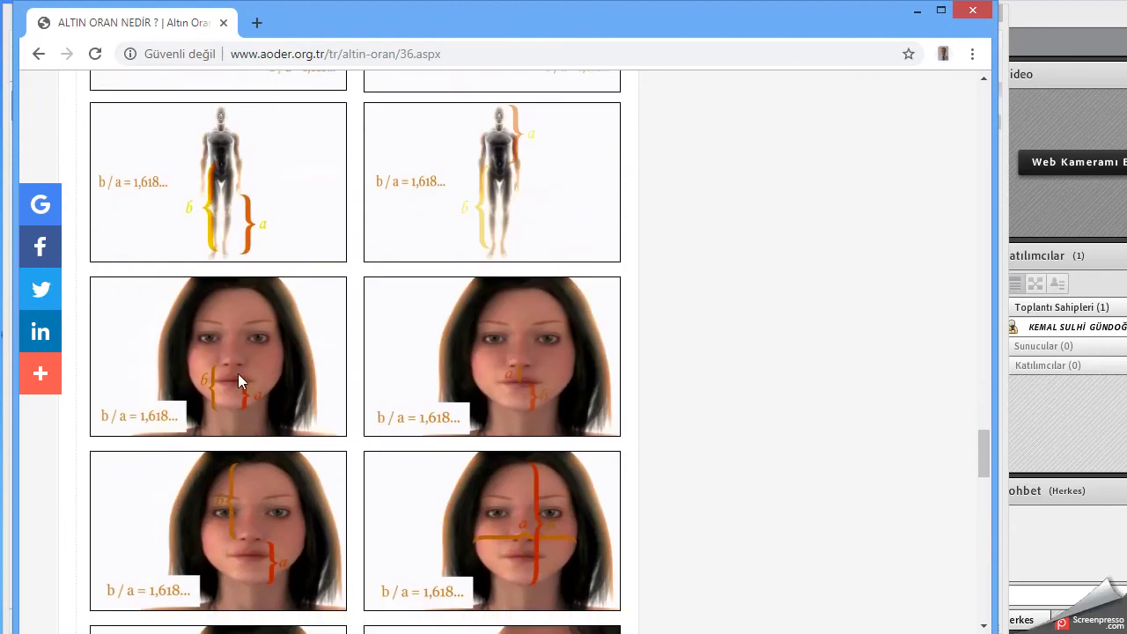
{"action": "scroll", "coordinate": [410, 385], "scroll_direction": "down", "scroll_amount": 3}
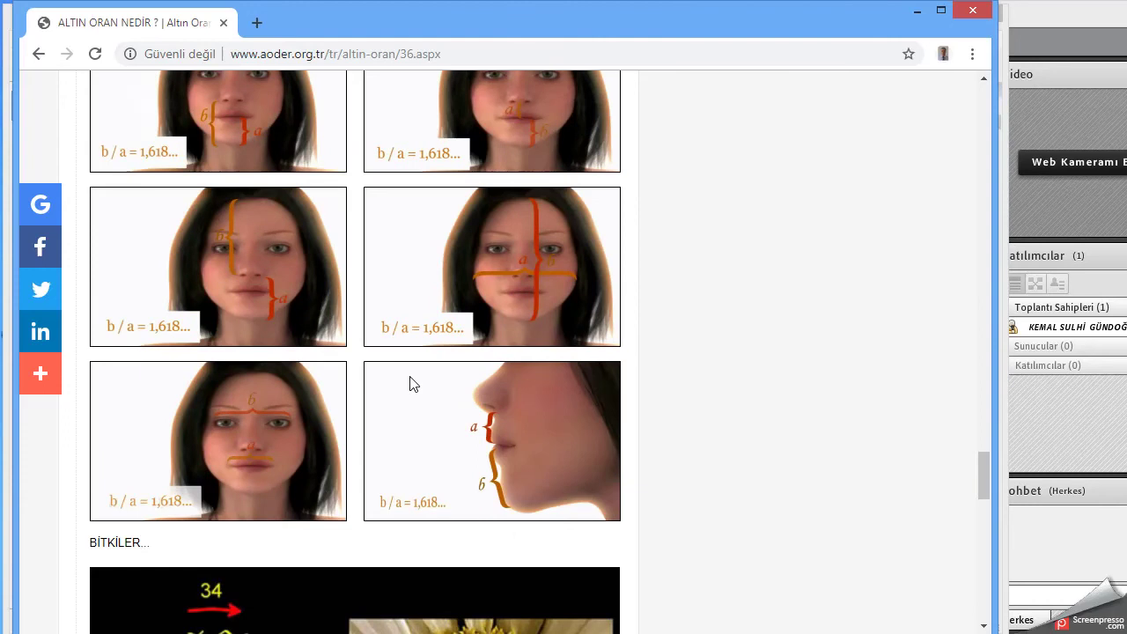
{"action": "scroll", "coordinate": [411, 385], "scroll_direction": "down", "scroll_amount": 1}
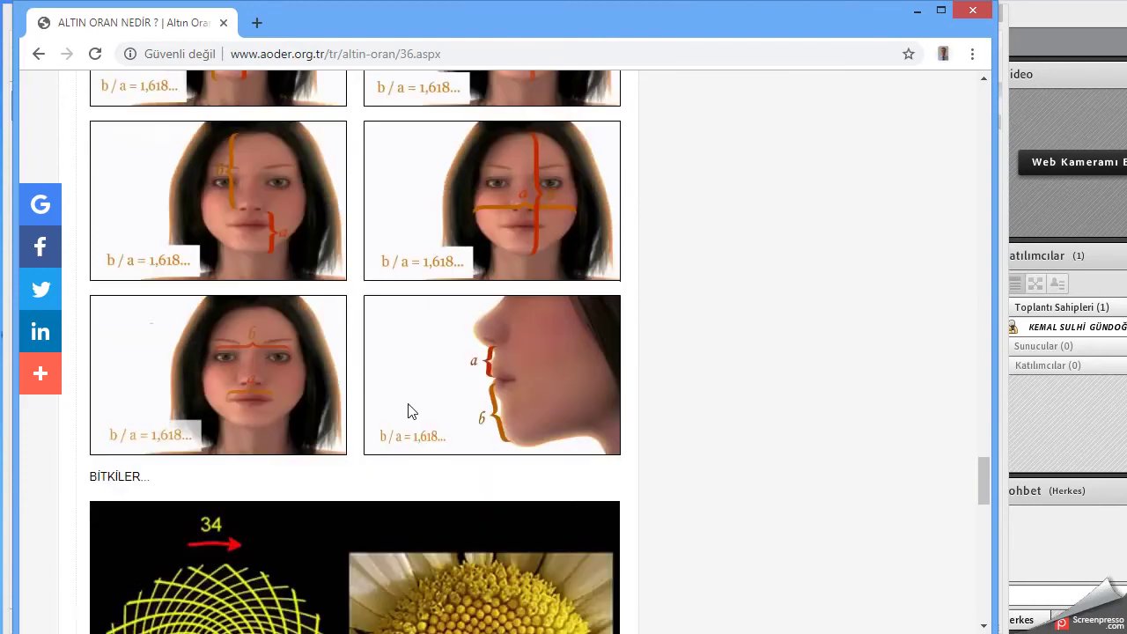
{"action": "scroll", "coordinate": [405, 410], "scroll_direction": "down", "scroll_amount": 4}
{"action": "scroll", "coordinate": [401, 409], "scroll_direction": "down", "scroll_amount": 1}
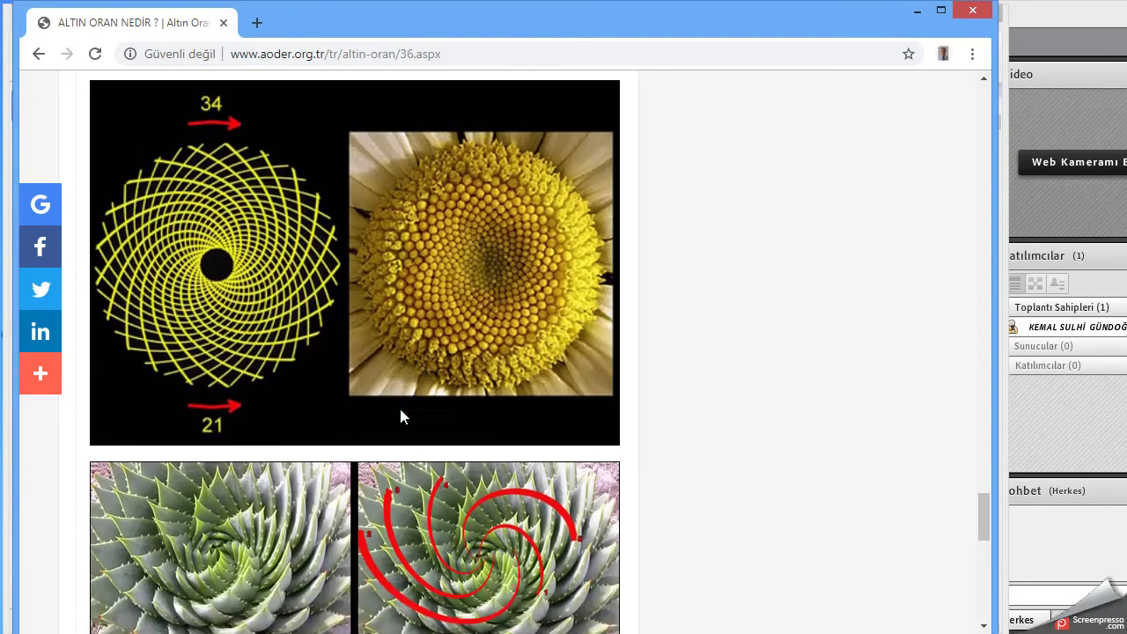
{"action": "scroll", "coordinate": [401, 409], "scroll_direction": "down", "scroll_amount": 2}
{"action": "scroll", "coordinate": [405, 414], "scroll_direction": "down", "scroll_amount": 3}
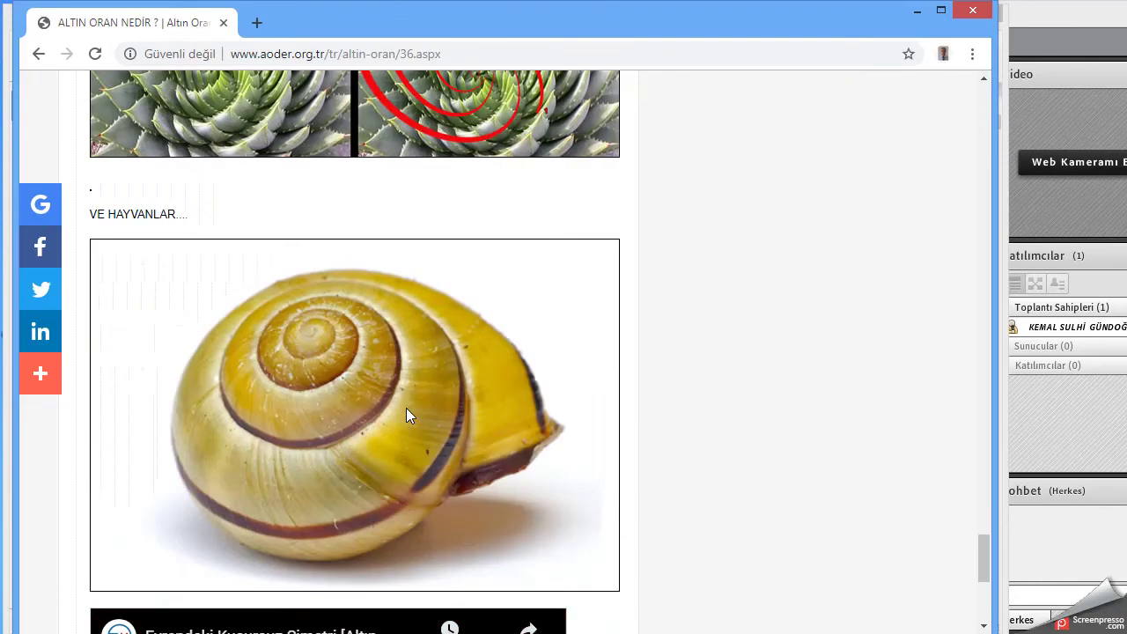
{"action": "scroll", "coordinate": [567, 459], "scroll_direction": "down", "scroll_amount": 4}
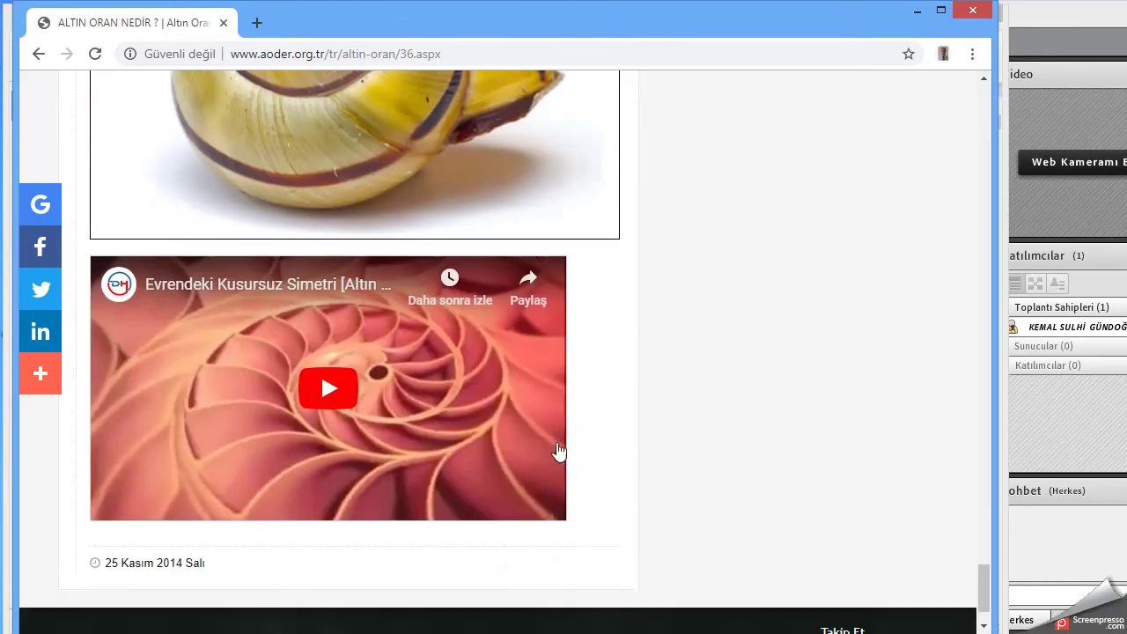
{"action": "scroll", "coordinate": [564, 458], "scroll_direction": "up", "scroll_amount": 15}
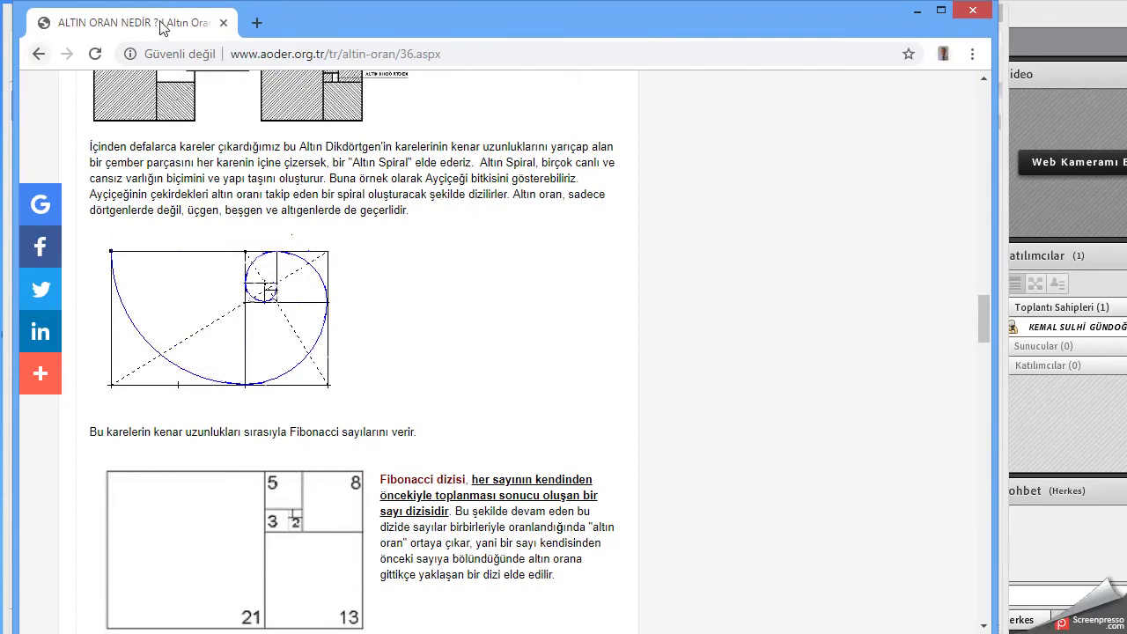
{"action": "key", "text": "alt+Tab"}
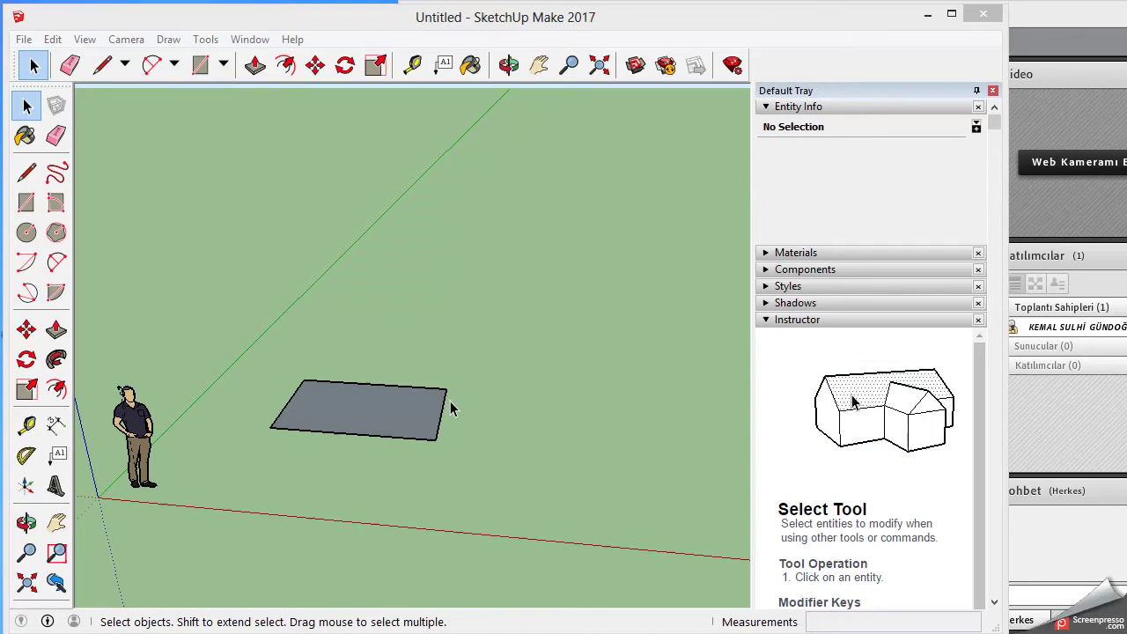
{"action": "left_click", "coordinate": [27, 203]}
{"action": "left_click", "coordinate": [360, 314]}
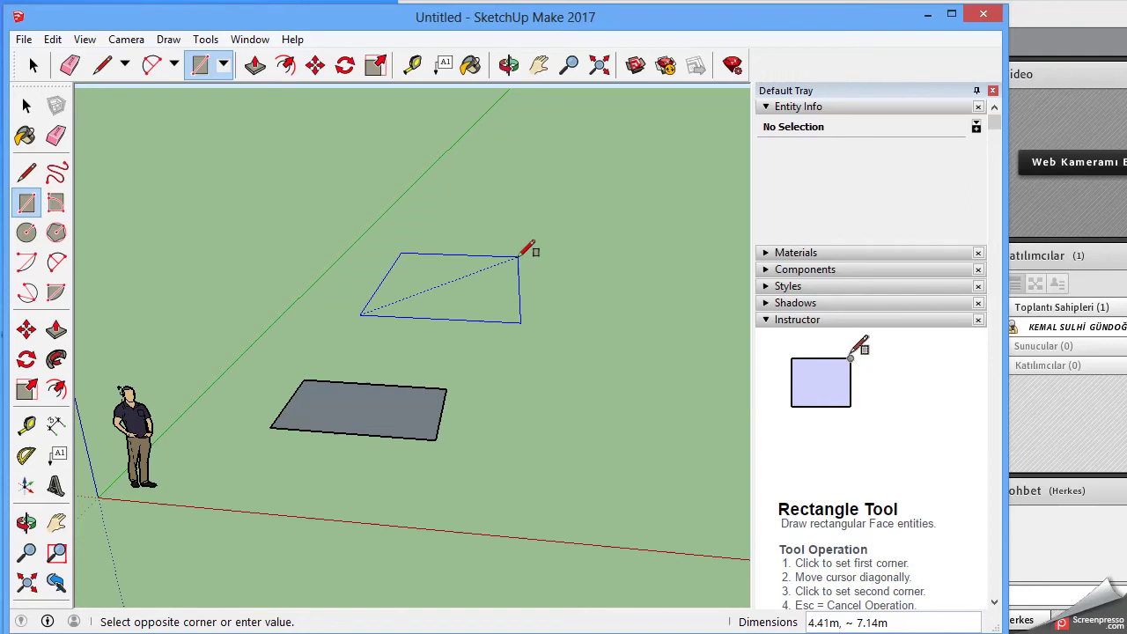
{"action": "key", "text": "Escape"}
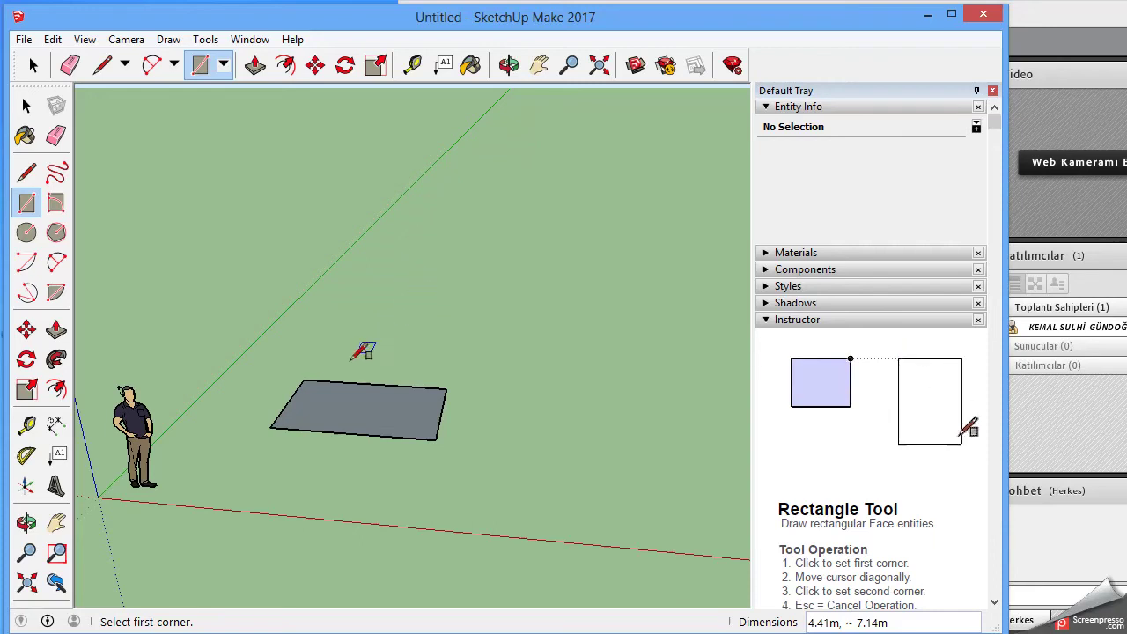
{"action": "left_click", "coordinate": [55, 330]}
{"action": "left_click_drag", "start_coordinate": [367, 410], "coordinate": [385, 275]}
{"action": "type", "text": "3"}
{"action": "key", "text": "Return"}
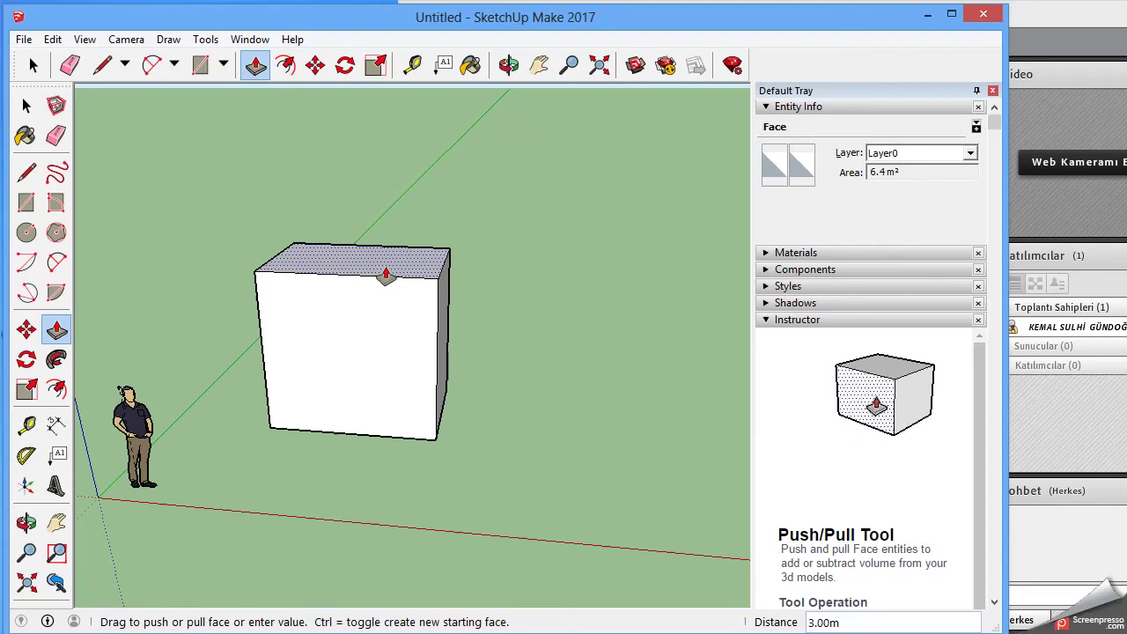
{"action": "key", "text": "Escape"}
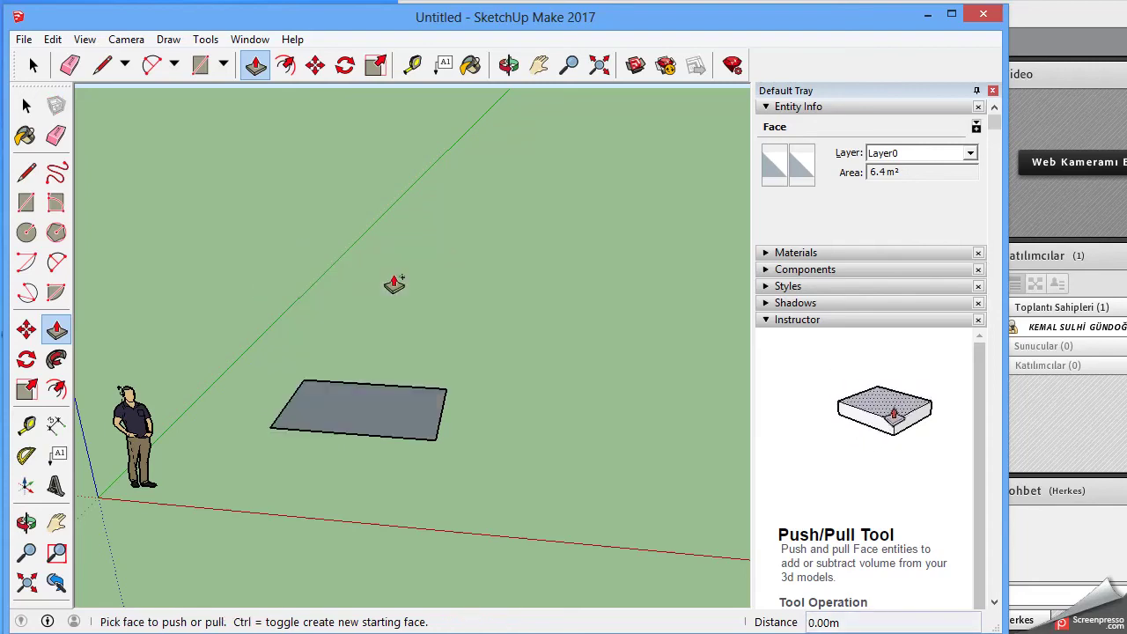
Offset the ground rectangle's edges 0.1 m inward to create a thin rim
{"action": "left_click", "coordinate": [60, 396]}
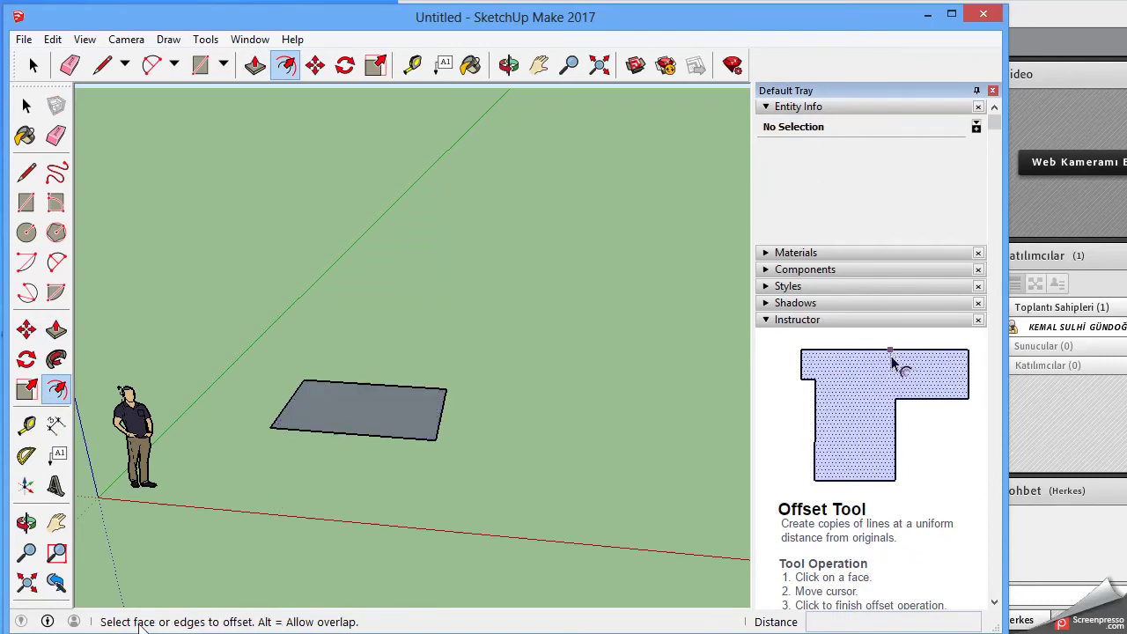
{"action": "left_click", "coordinate": [376, 407]}
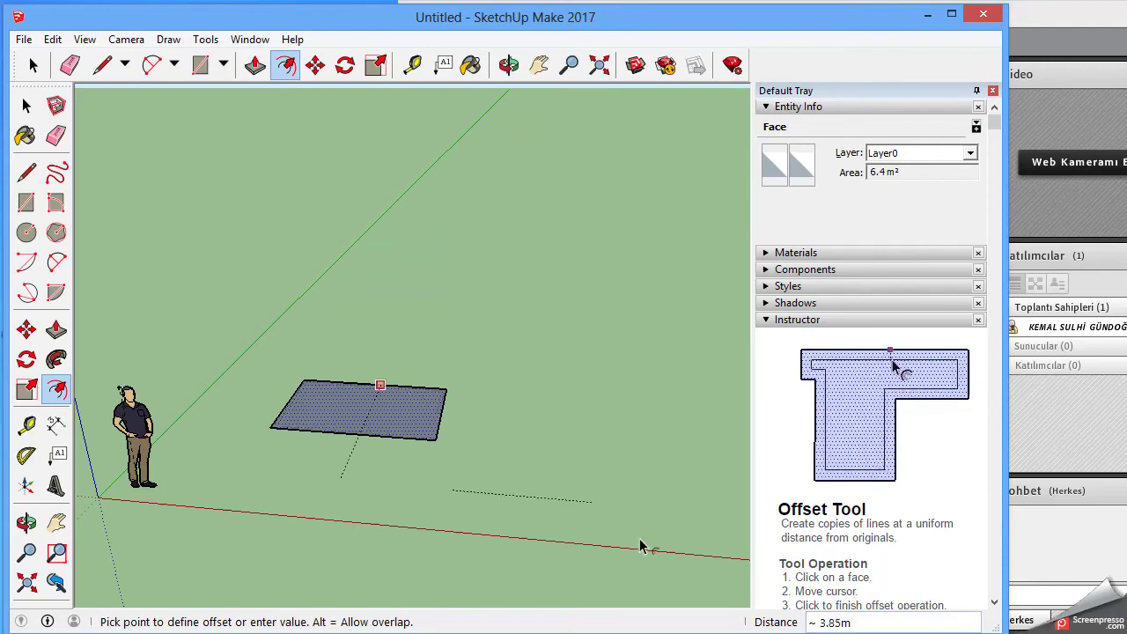
{"action": "left_click", "coordinate": [388, 414]}
{"action": "type", "text": ".1"}
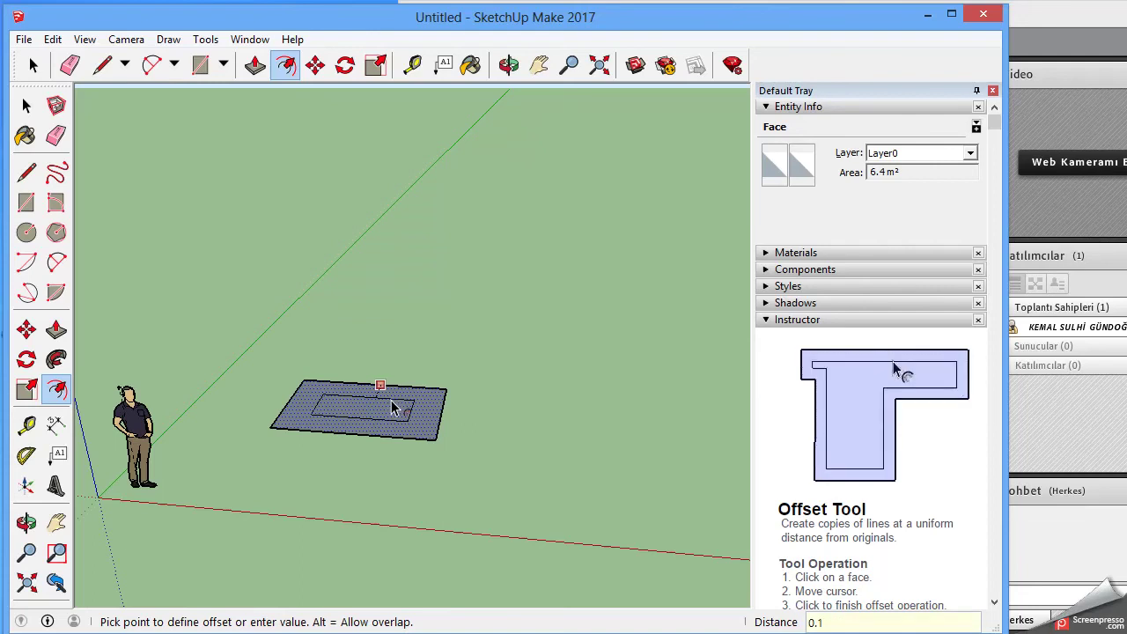
{"action": "key", "text": "Return"}
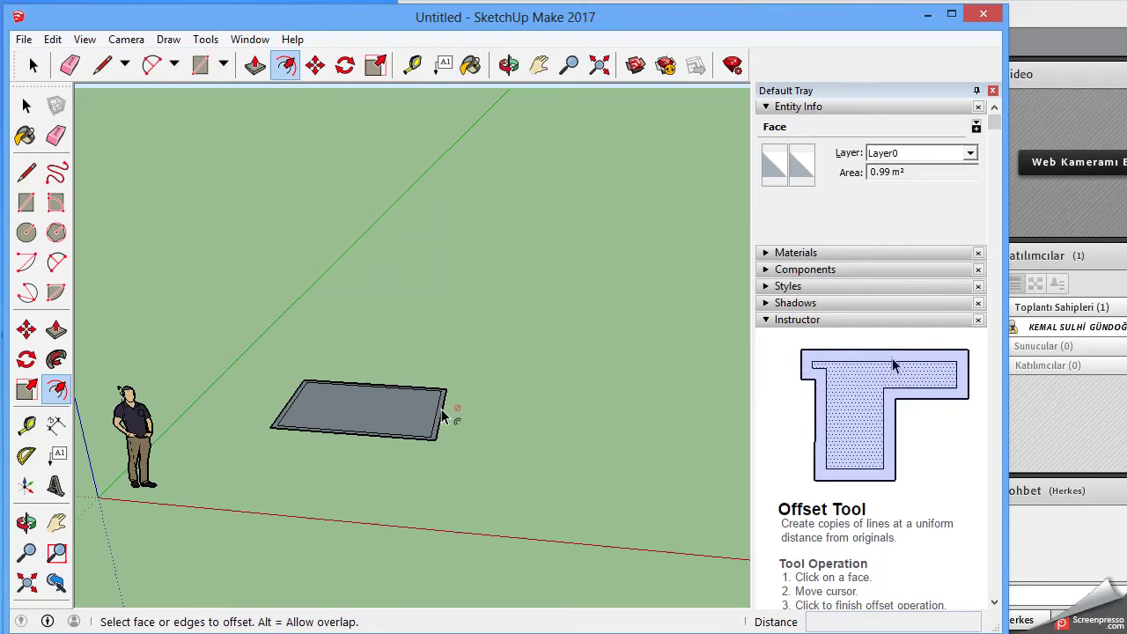
{"action": "key", "text": "Escape"}
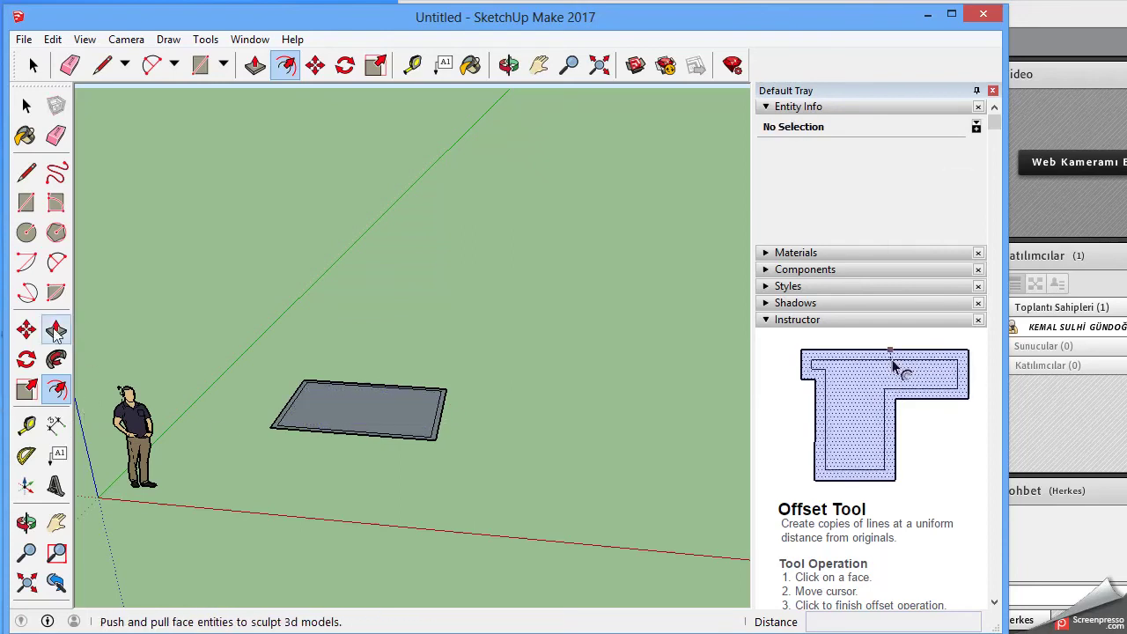
Push/pull the outer rim face up 2.80 m to form the box walls
{"action": "left_click", "coordinate": [56, 330]}
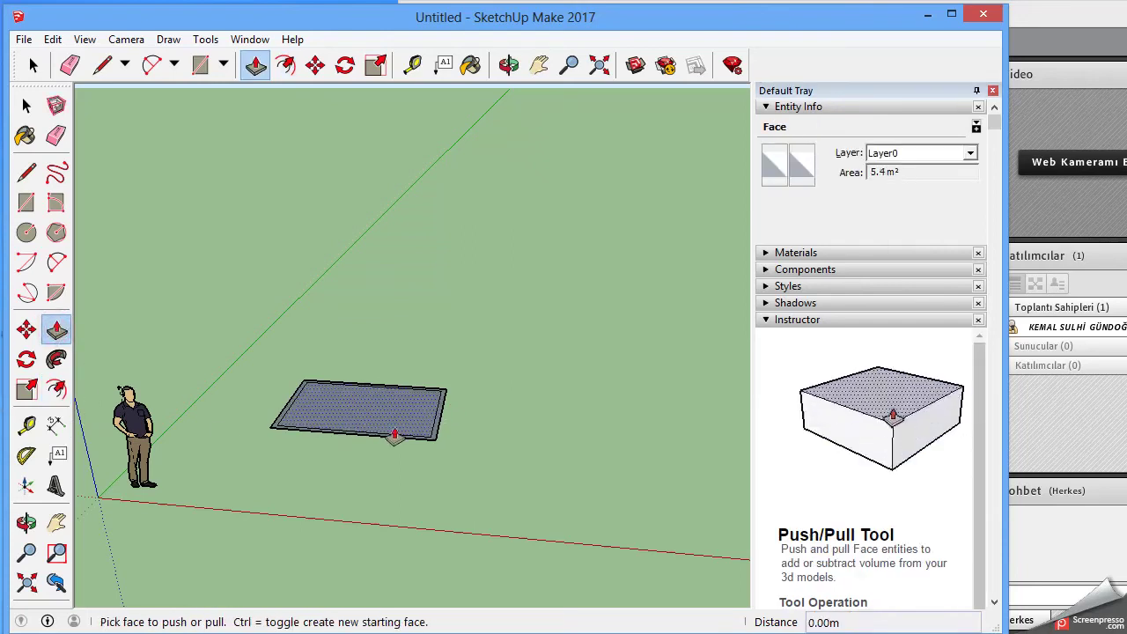
{"action": "scroll", "coordinate": [437, 432], "scroll_direction": "up", "scroll_amount": 2}
{"action": "scroll", "coordinate": [434, 433], "scroll_direction": "up", "scroll_amount": 2}
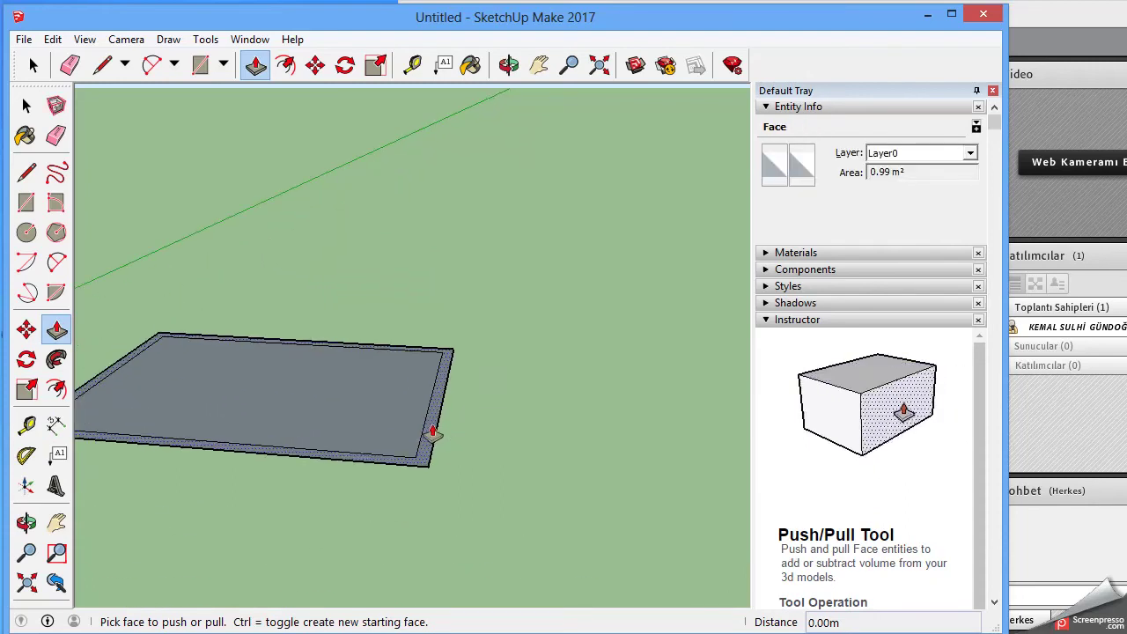
{"action": "left_click", "coordinate": [433, 432]}
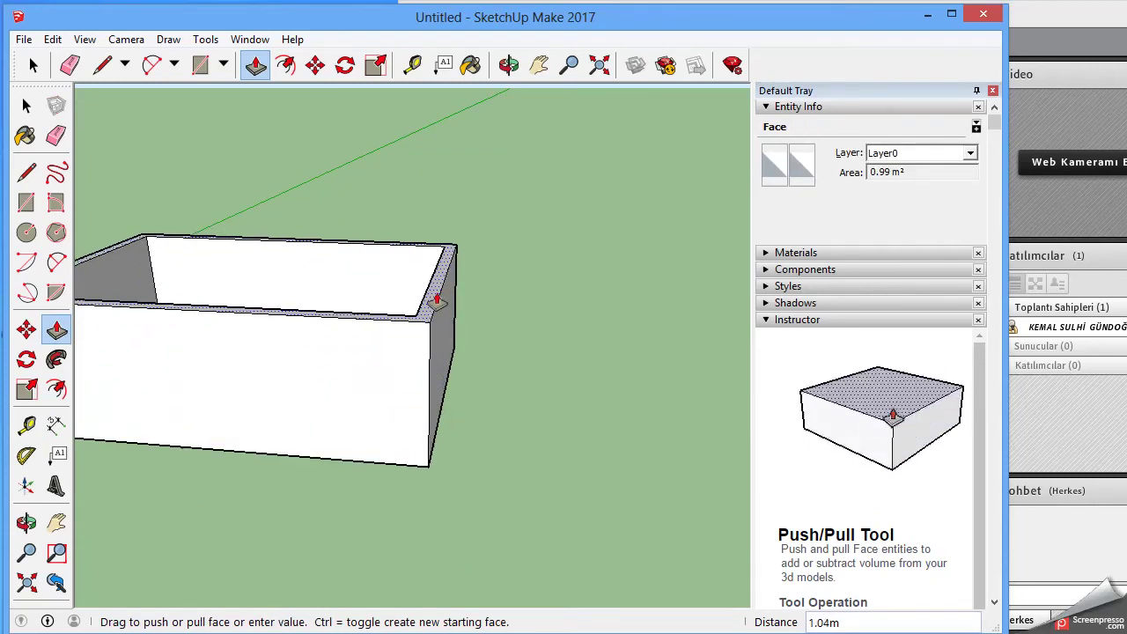
{"action": "type", "text": "2"}
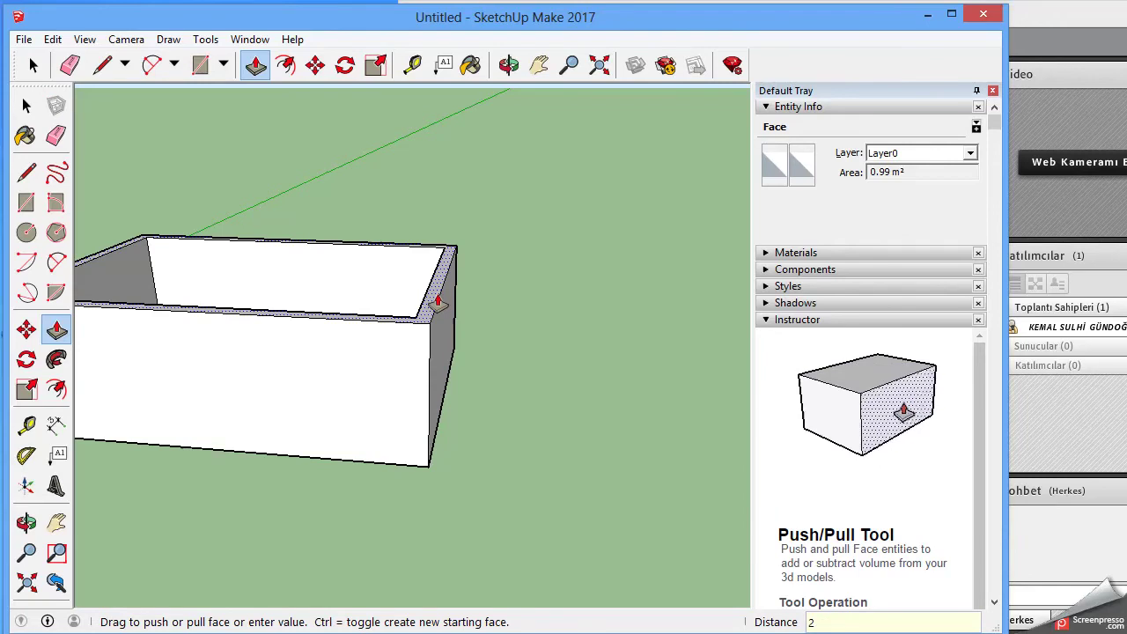
{"action": "type", "text": ".80"}
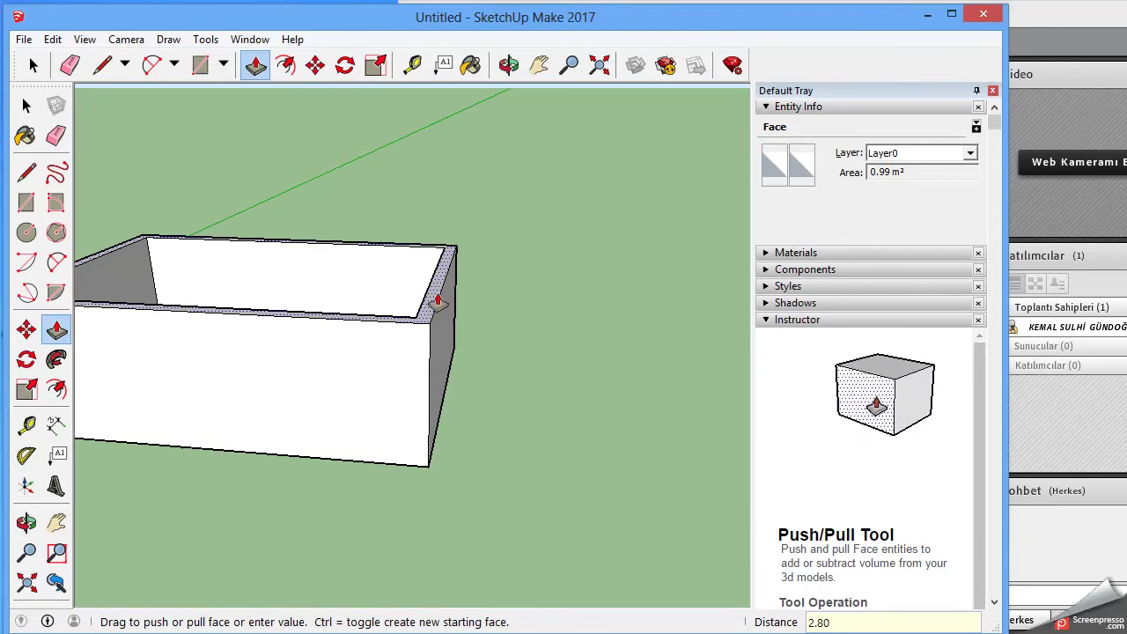
{"action": "key", "text": "Return"}
Orbit and pan the view to show the hollow box beside the standing figure
{"action": "scroll", "coordinate": [295, 359], "scroll_direction": "down", "scroll_amount": 2}
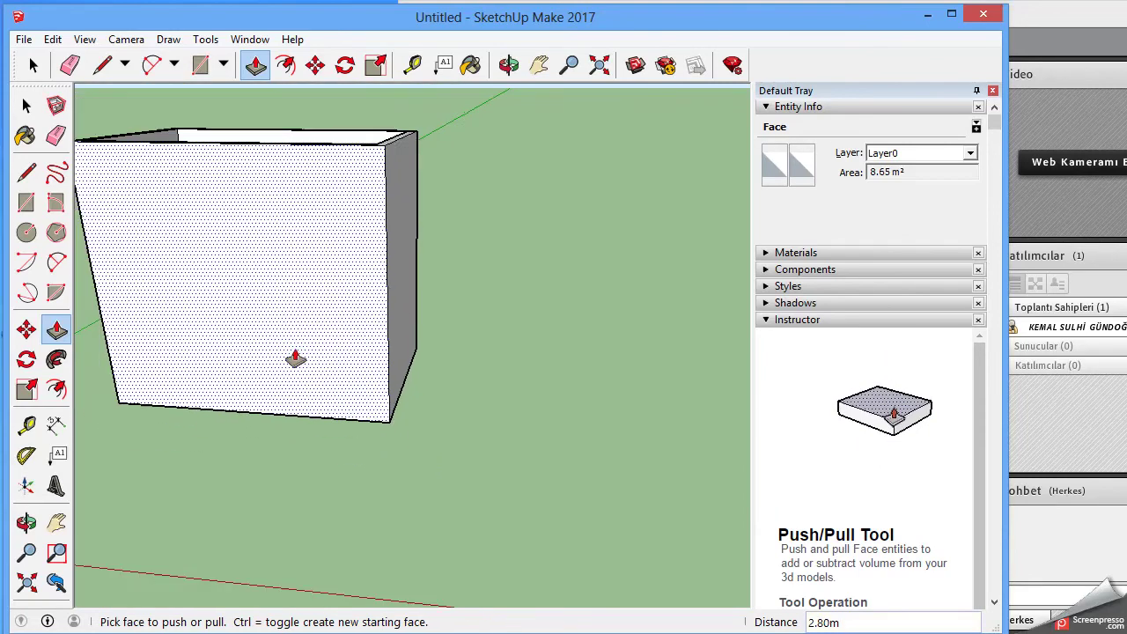
{"action": "scroll", "coordinate": [295, 359], "scroll_direction": "down", "scroll_amount": 2}
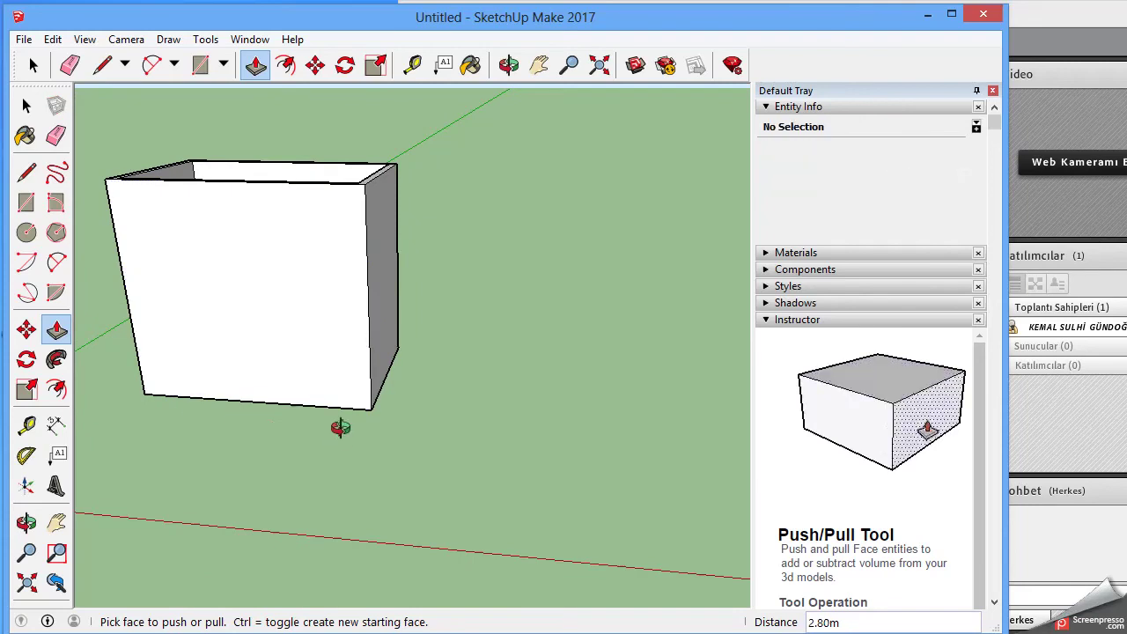
{"action": "middle_click_drag", "start_coordinate": [341, 428], "coordinate": [202, 423]}
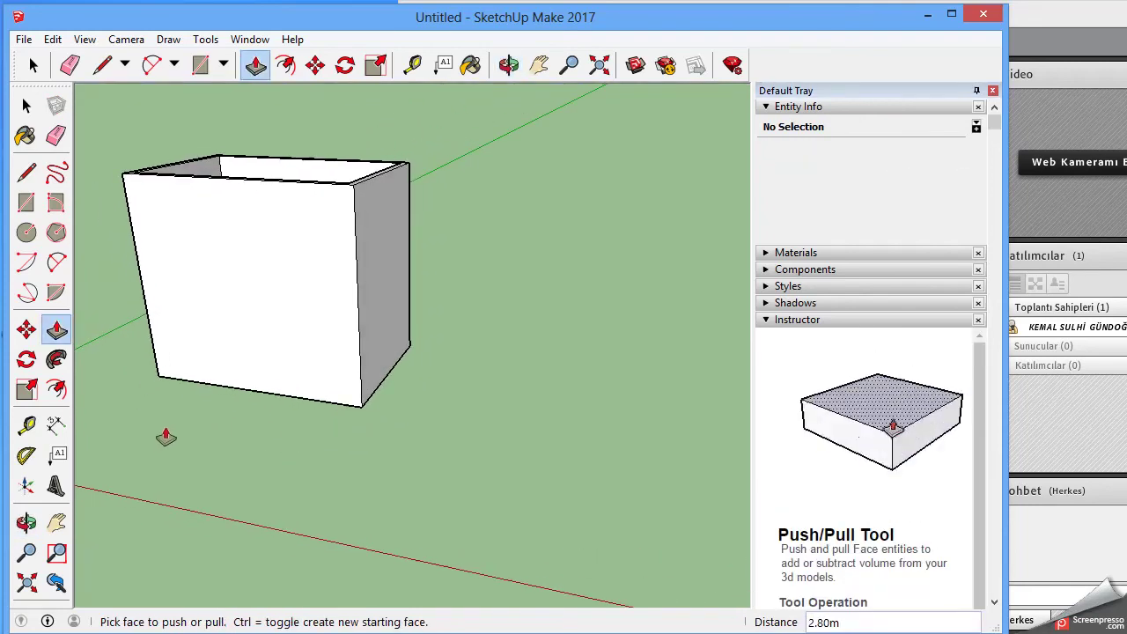
{"action": "left_click", "coordinate": [25, 105]}
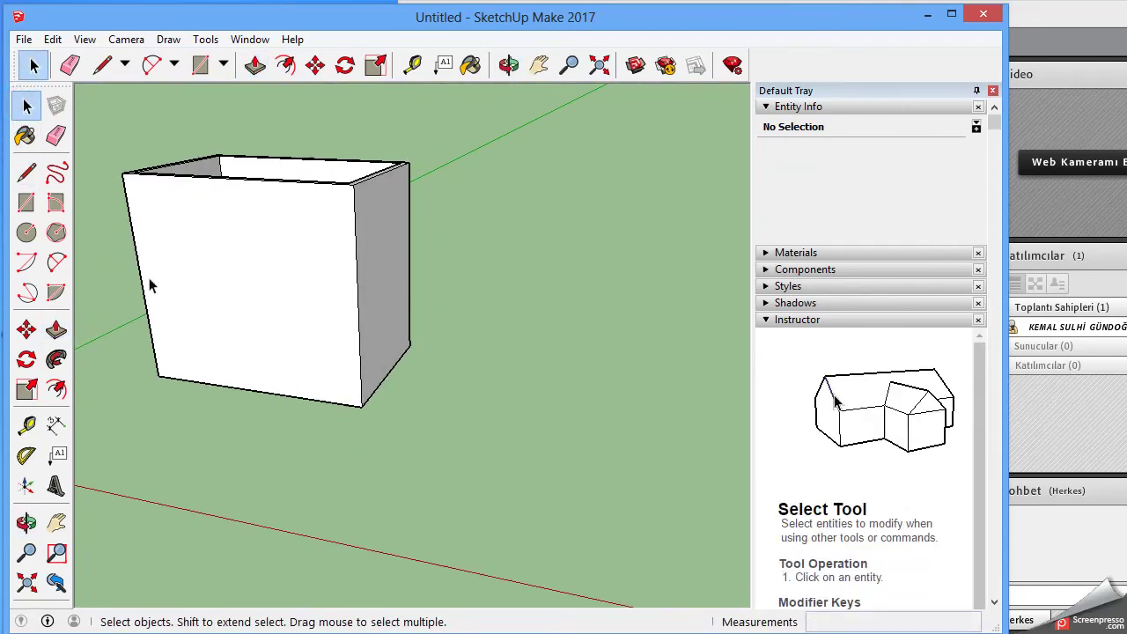
{"action": "left_click", "coordinate": [539, 64]}
{"action": "left_click_drag", "start_coordinate": [220, 345], "coordinate": [322, 352]}
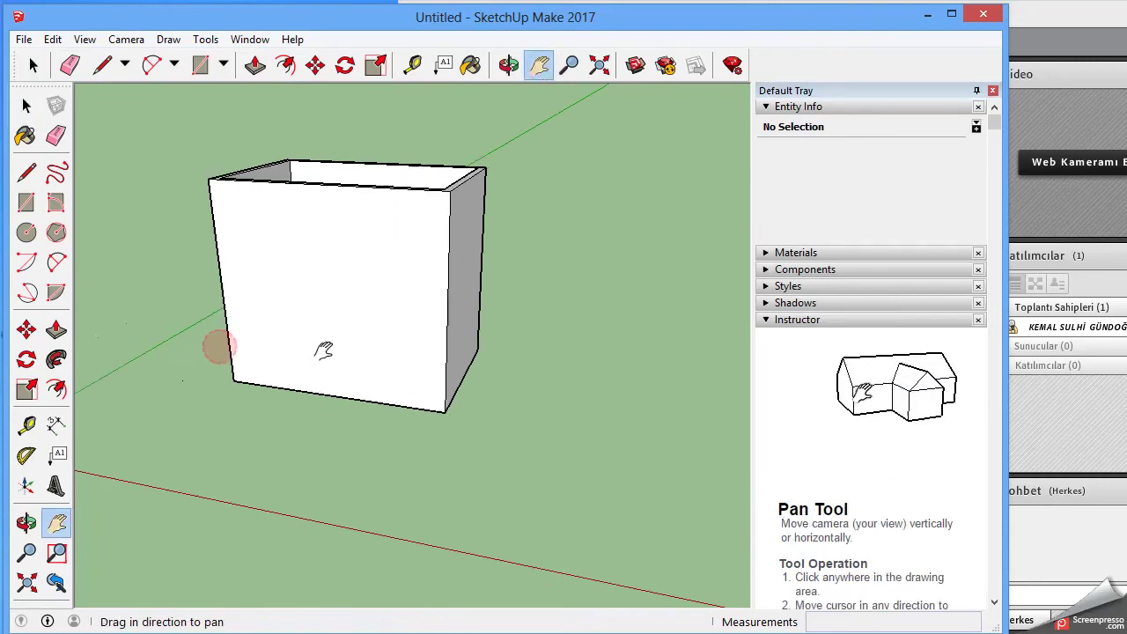
{"action": "mouse_move", "coordinate": [188, 360]}
{"action": "left_mouse_down"}
{"action": "mouse_move", "coordinate": [264, 357]}
{"action": "mouse_move", "coordinate": [247, 360]}
{"action": "left_mouse_up"}
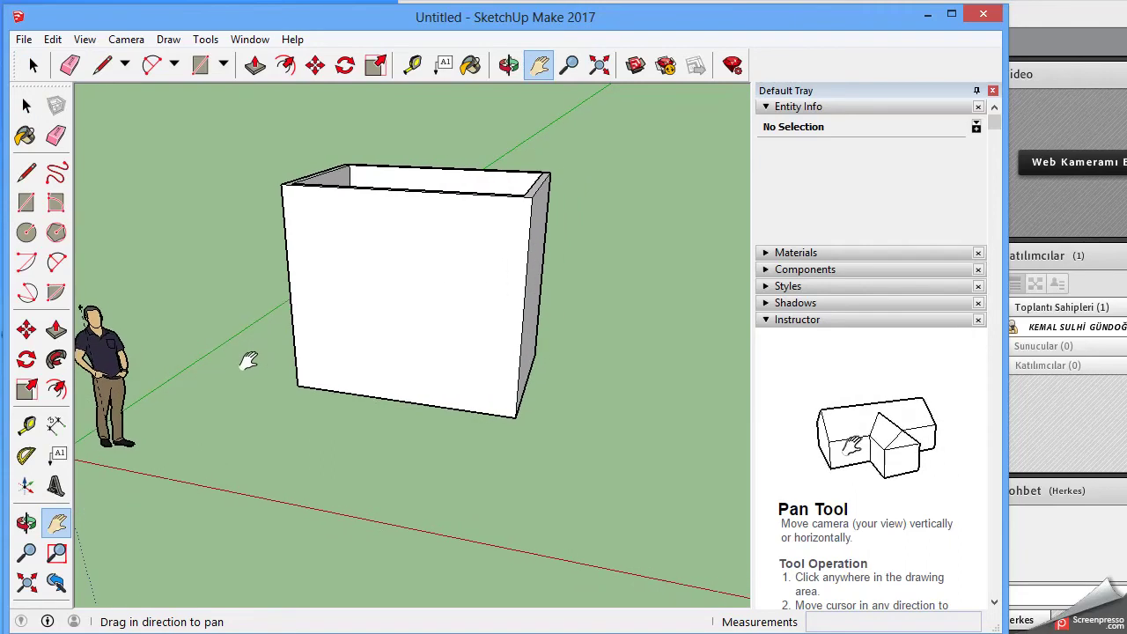
{"action": "right_click", "coordinate": [291, 350]}
{"action": "left_click", "coordinate": [363, 358]}
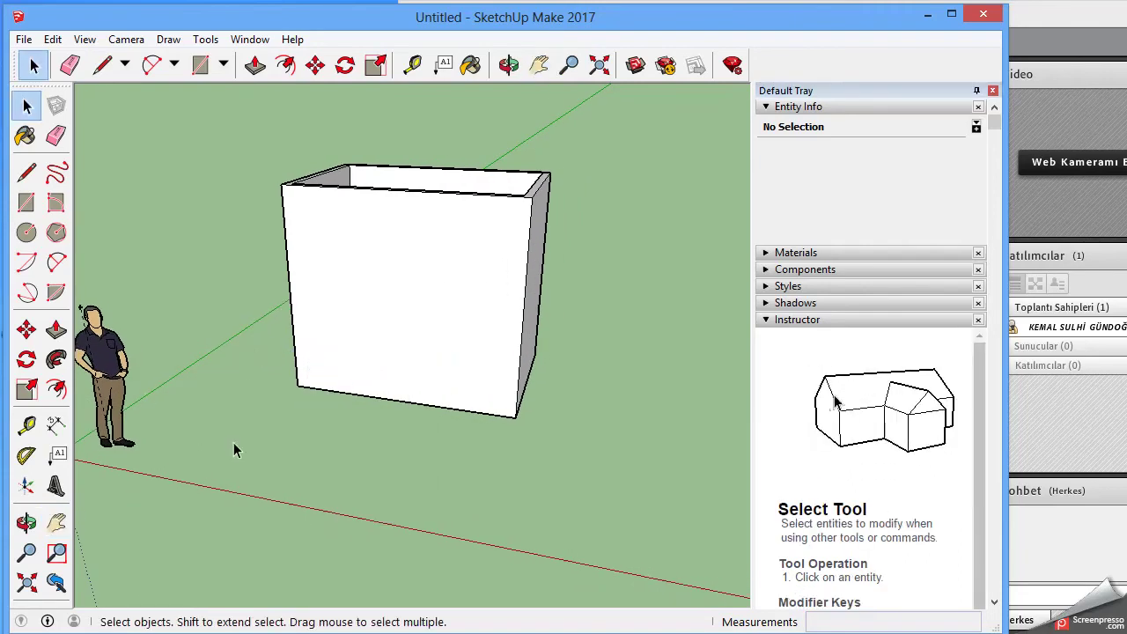
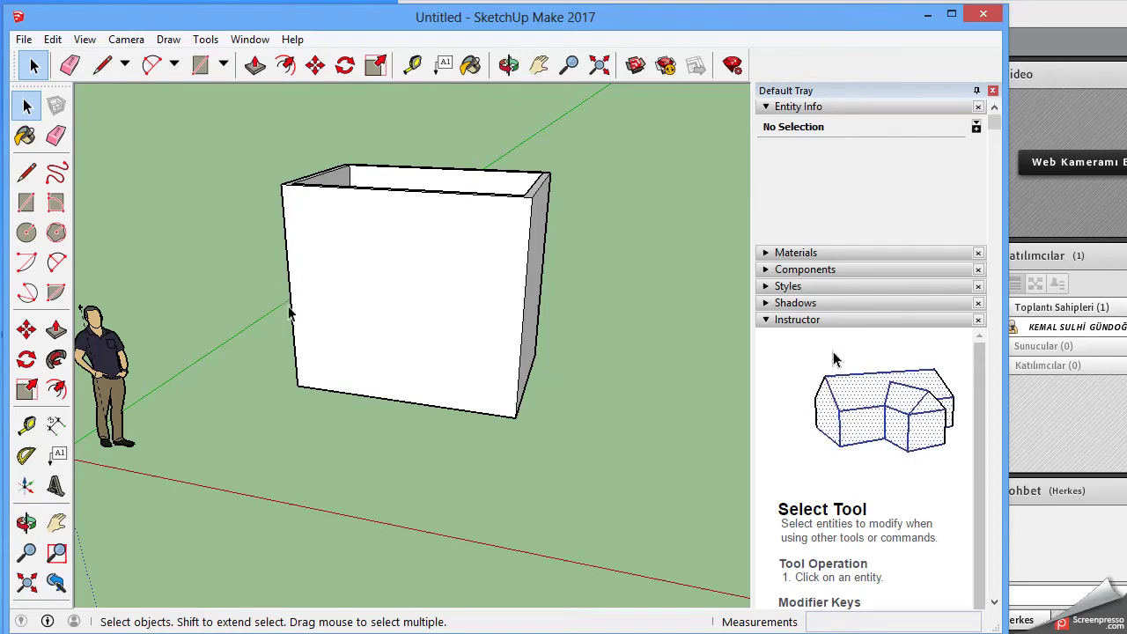
Measure the box's front wall width along its base with the Tape Measure, reading 3.09 m
{"action": "left_click", "coordinate": [27, 426]}
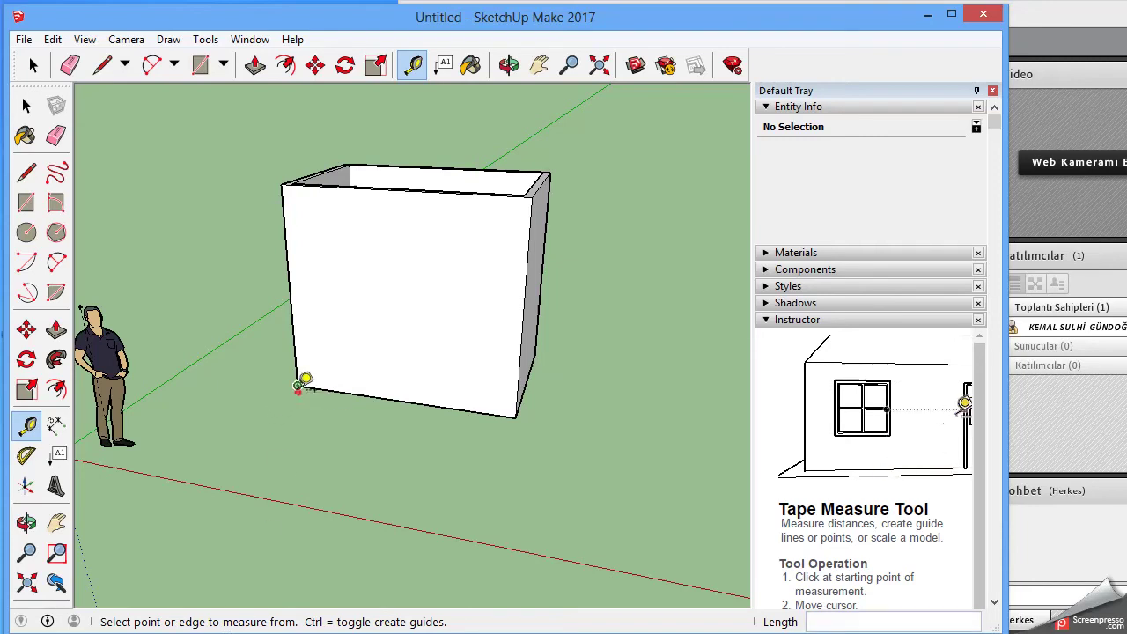
{"action": "left_click", "coordinate": [297, 386]}
{"action": "left_click", "coordinate": [518, 414]}
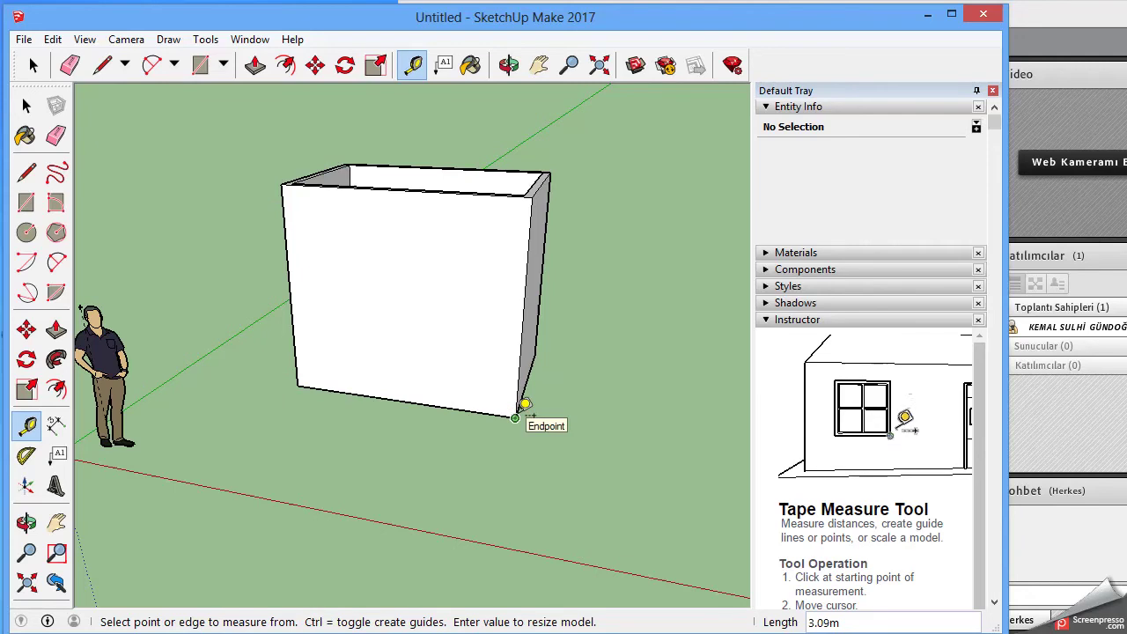
{"action": "left_click", "coordinate": [298, 386]}
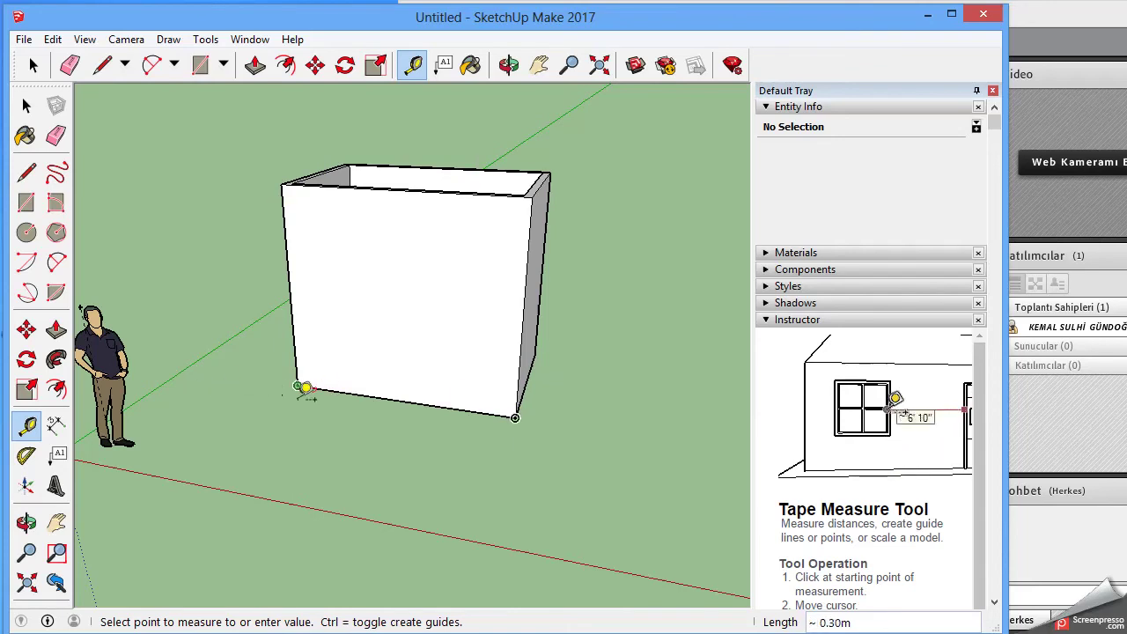
{"action": "left_click", "coordinate": [229, 388]}
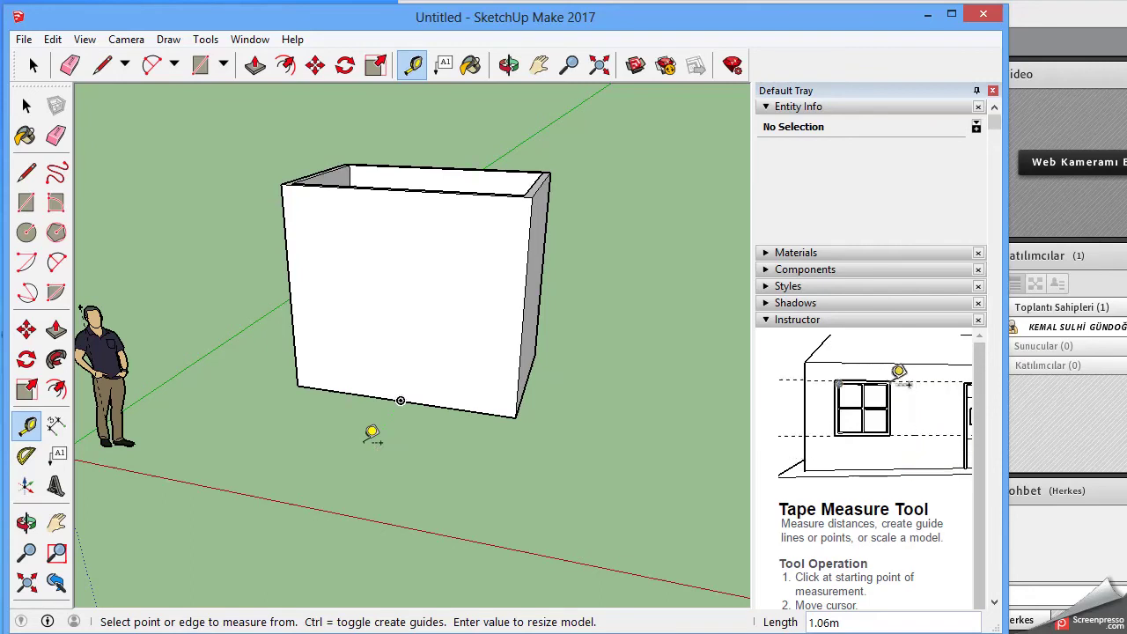
Add guides 0.5 m above the wall's base and 0.5 m in from its left edge
{"action": "left_click", "coordinate": [364, 393]}
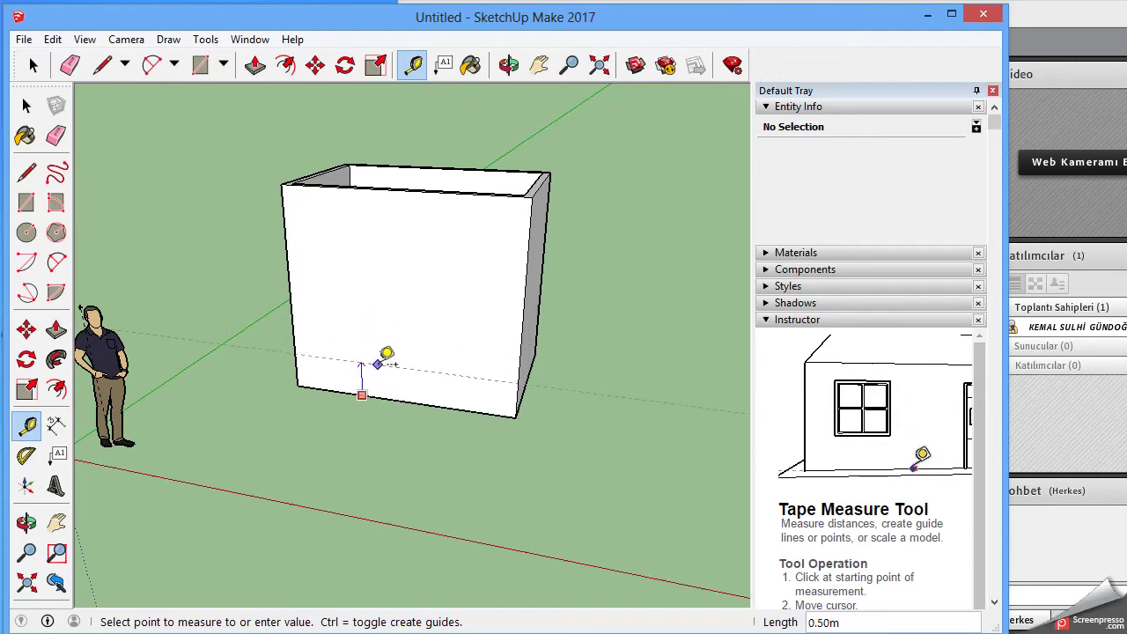
{"action": "type", "text": "0.5"}
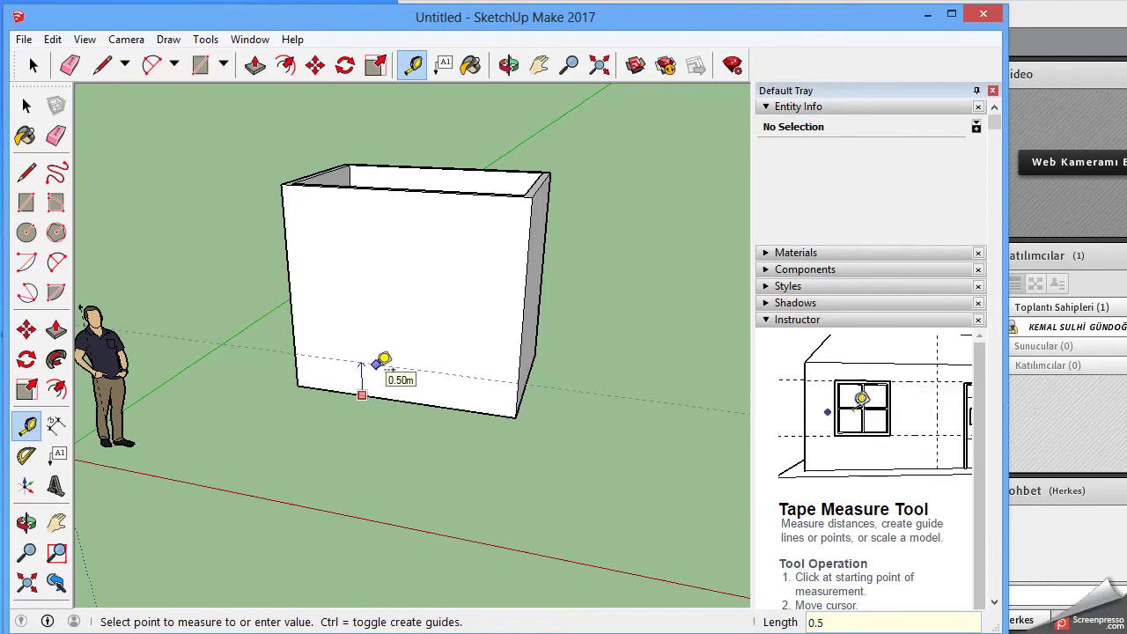
{"action": "key", "text": "Return"}
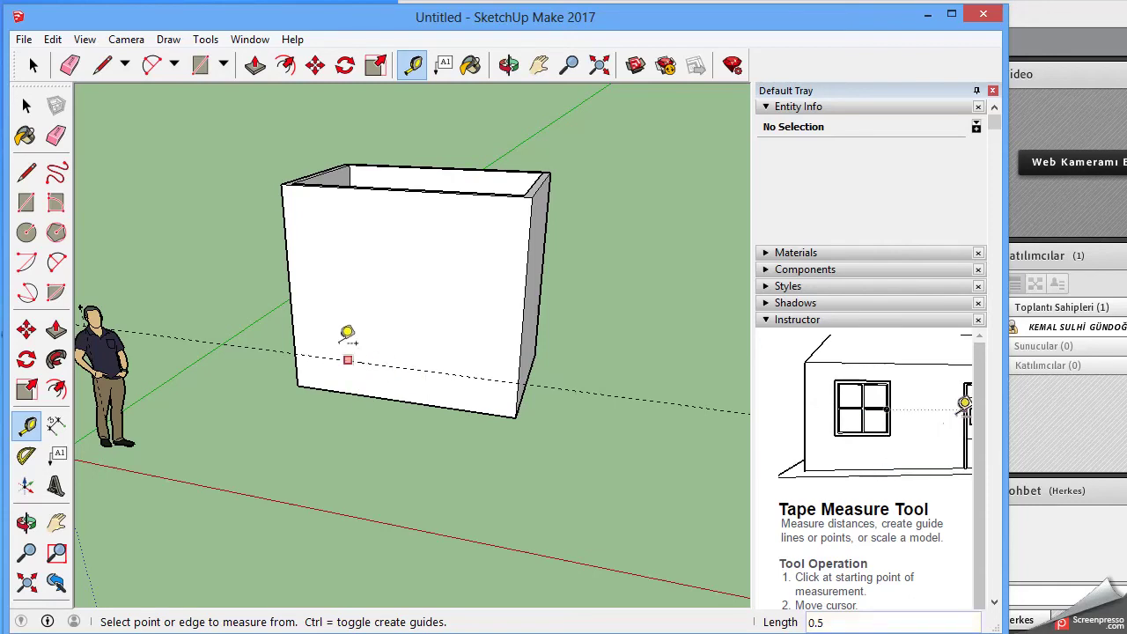
{"action": "left_click", "coordinate": [289, 278]}
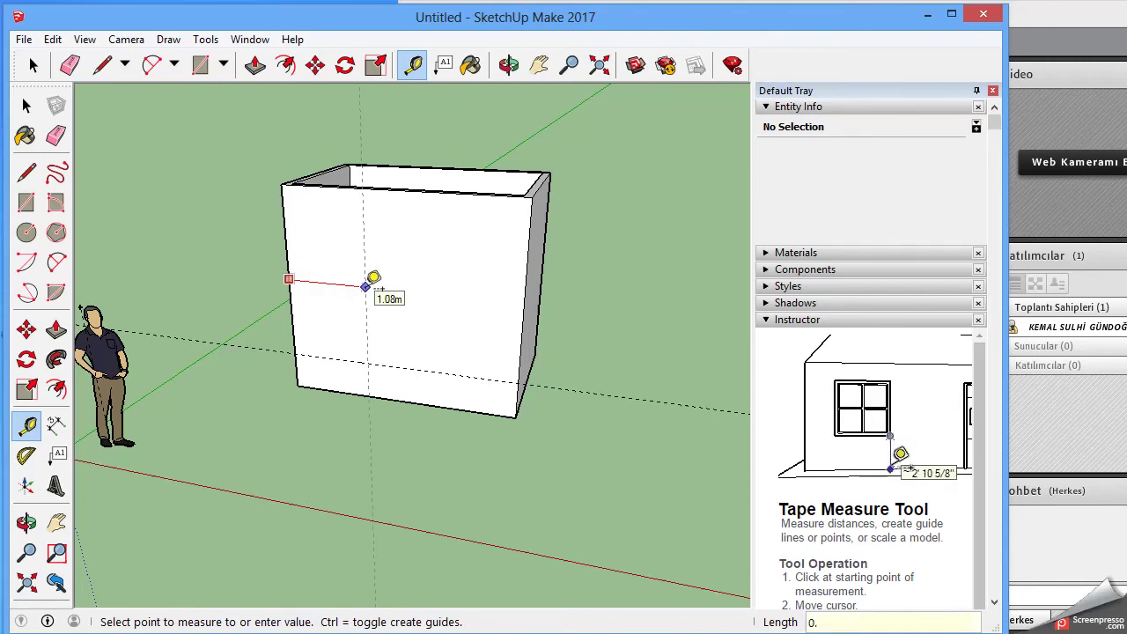
{"action": "type", "text": "5"}
{"action": "key", "text": "Return"}
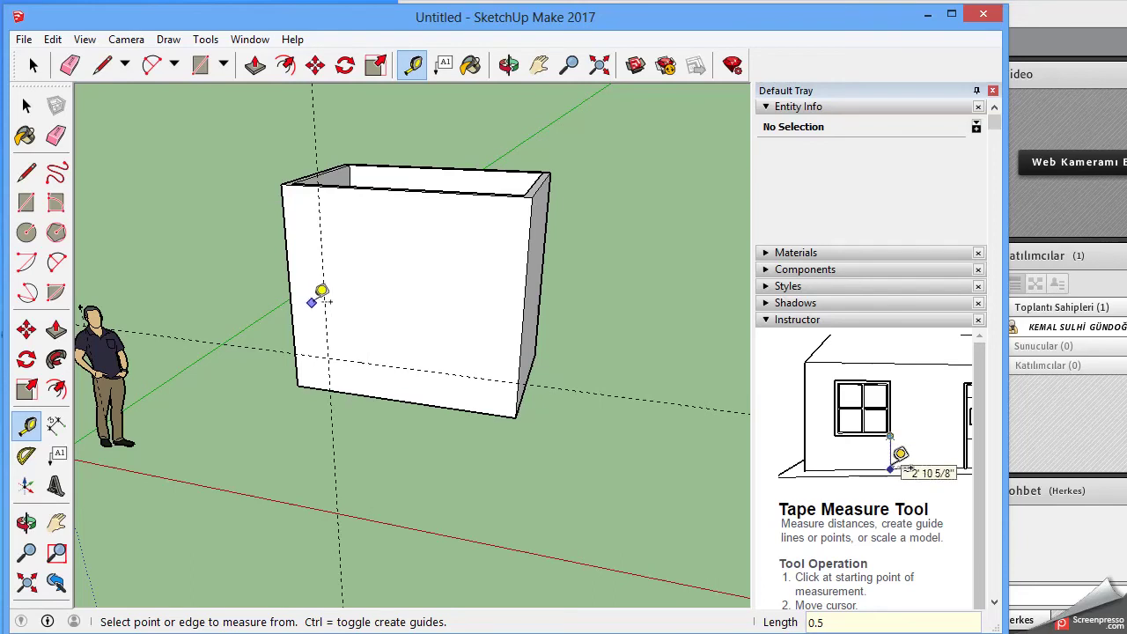
Add a vertical guide 0.7 m further right and a horizontal guide 1 m above the lower one
{"action": "left_click", "coordinate": [324, 298]}
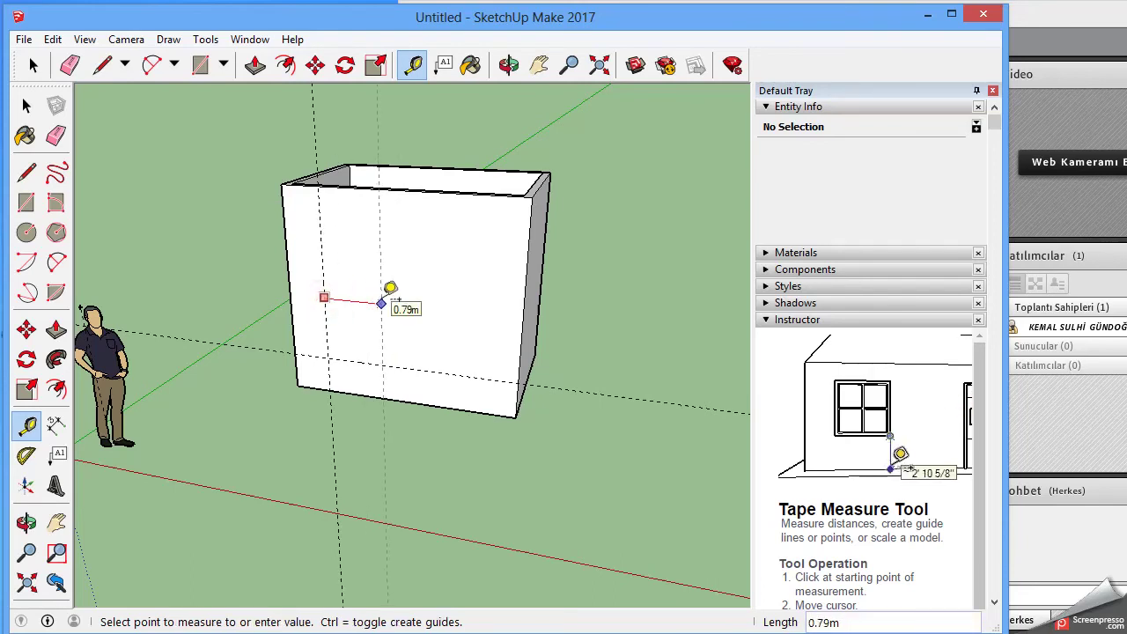
{"action": "type", "text": "0."}
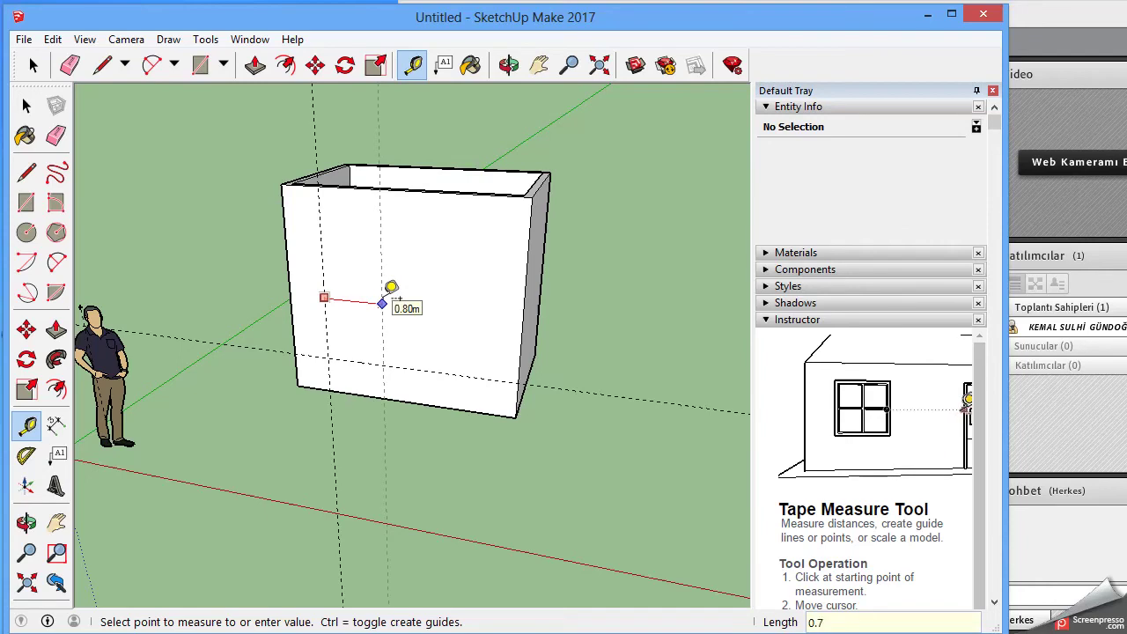
{"action": "key", "text": "Return"}
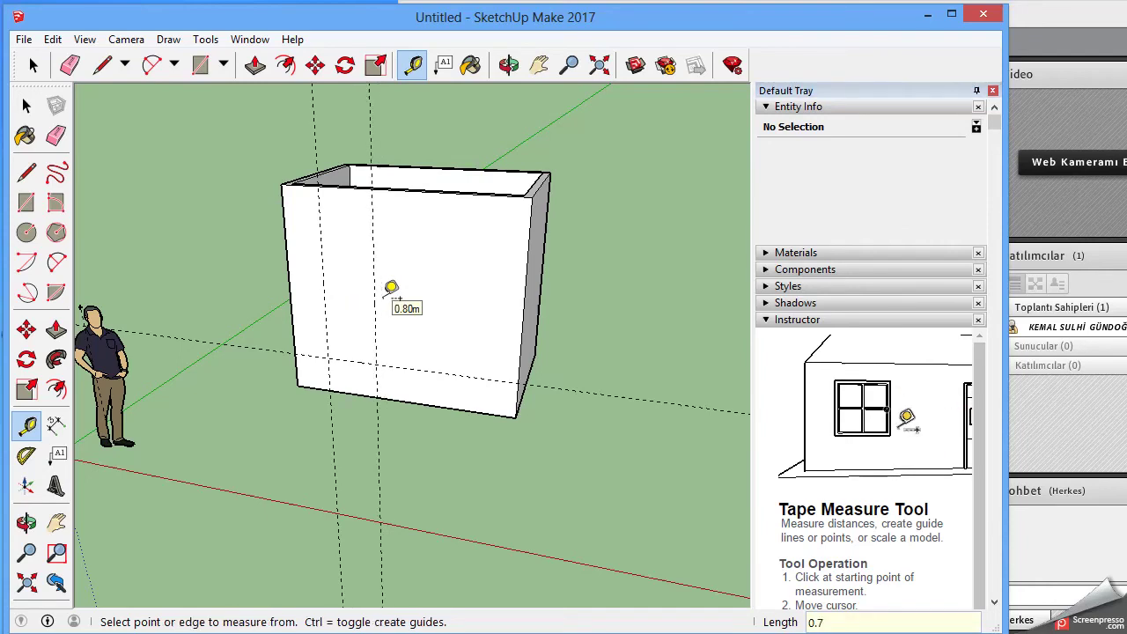
{"action": "left_click", "coordinate": [339, 359]}
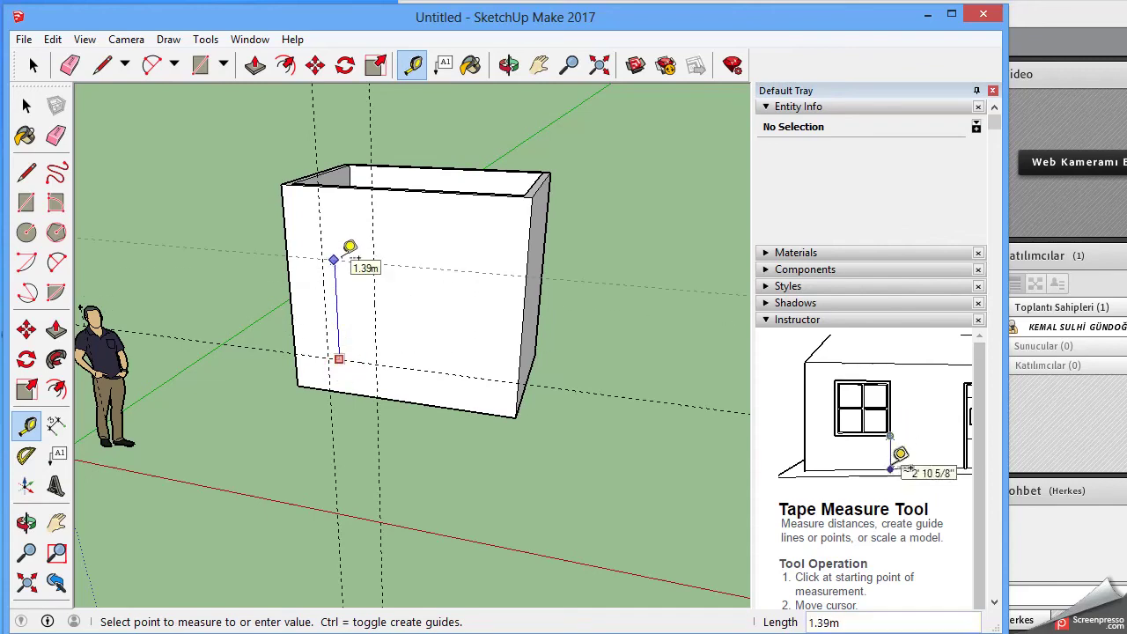
{"action": "type", "text": "0."}
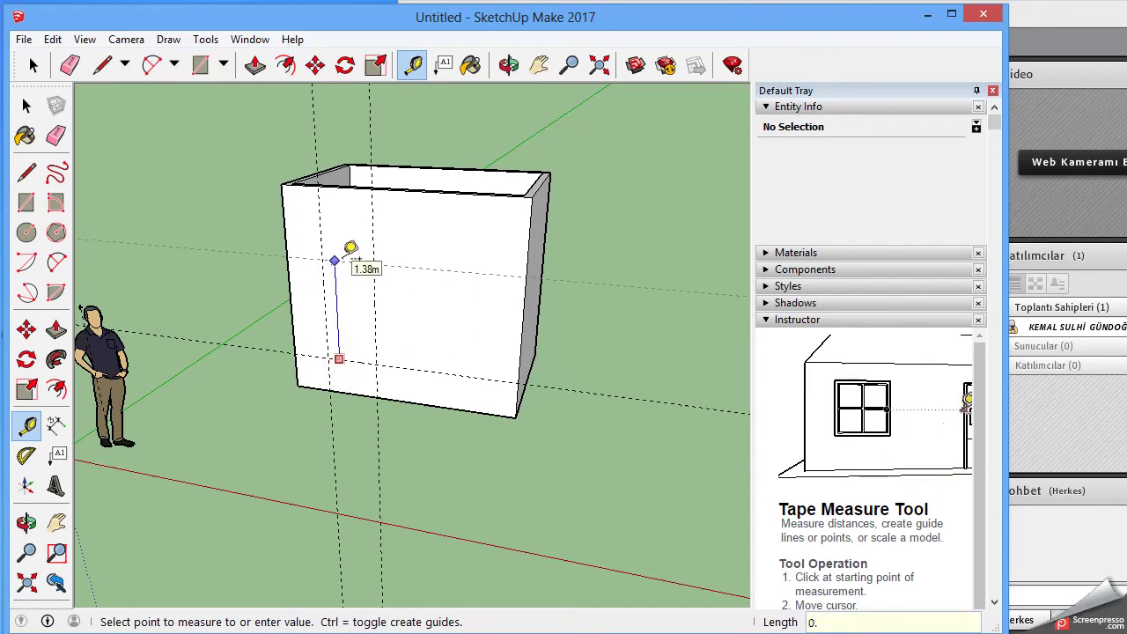
{"action": "key", "text": "BackSpace"}
{"action": "type", "text": "1"}
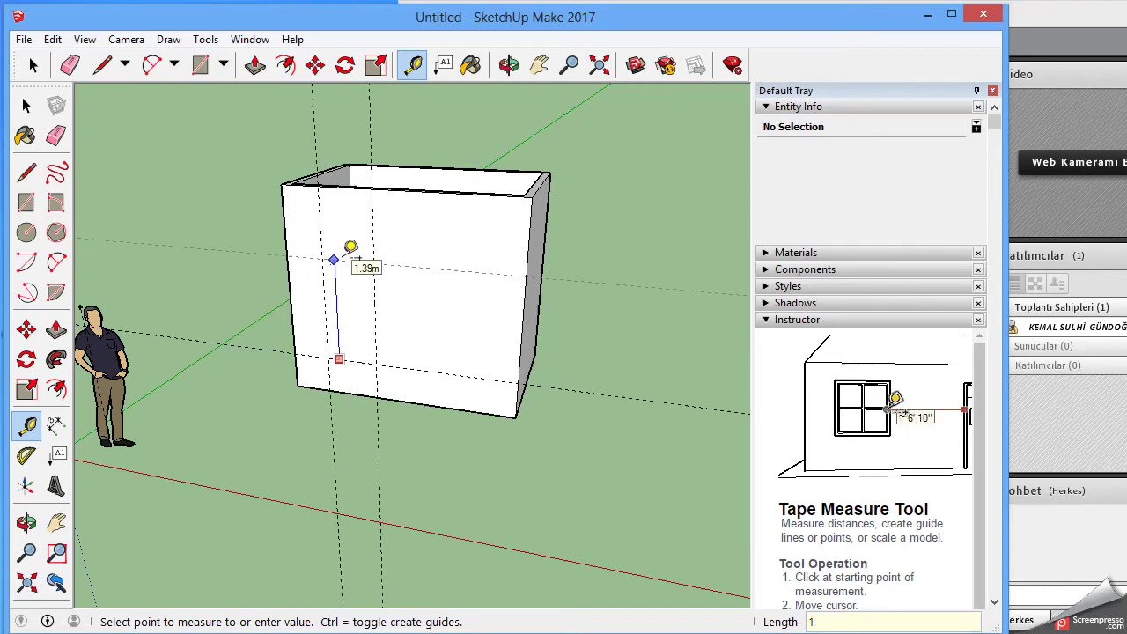
{"action": "key", "text": "Return"}
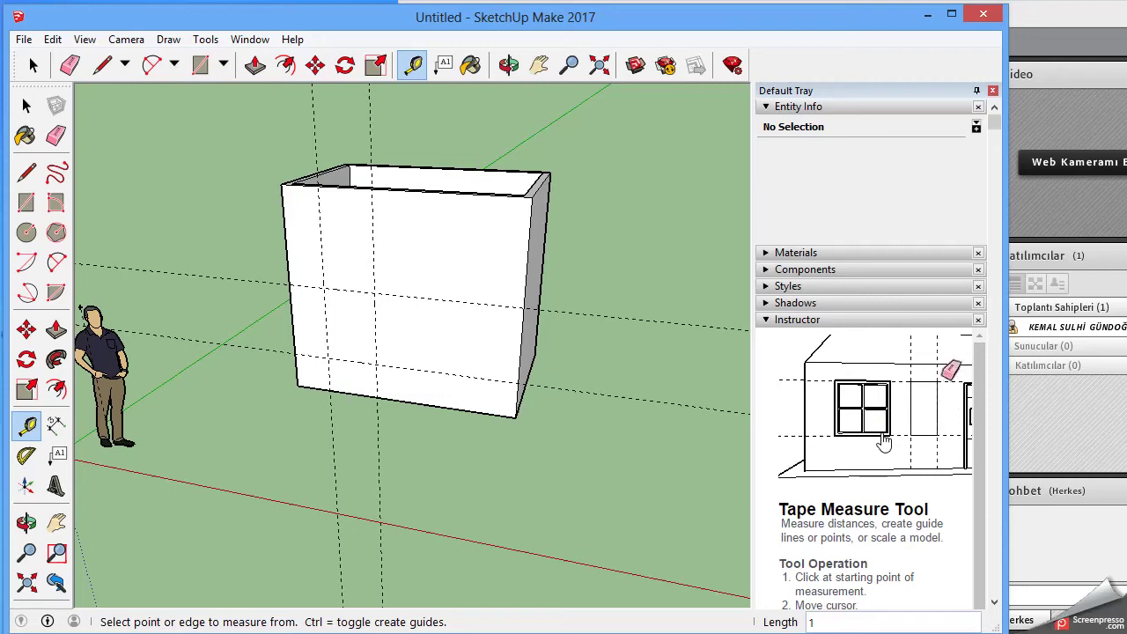
Draw a 1.00 m by 0.70 m window rectangle between the guide intersections
{"action": "left_click", "coordinate": [25, 201]}
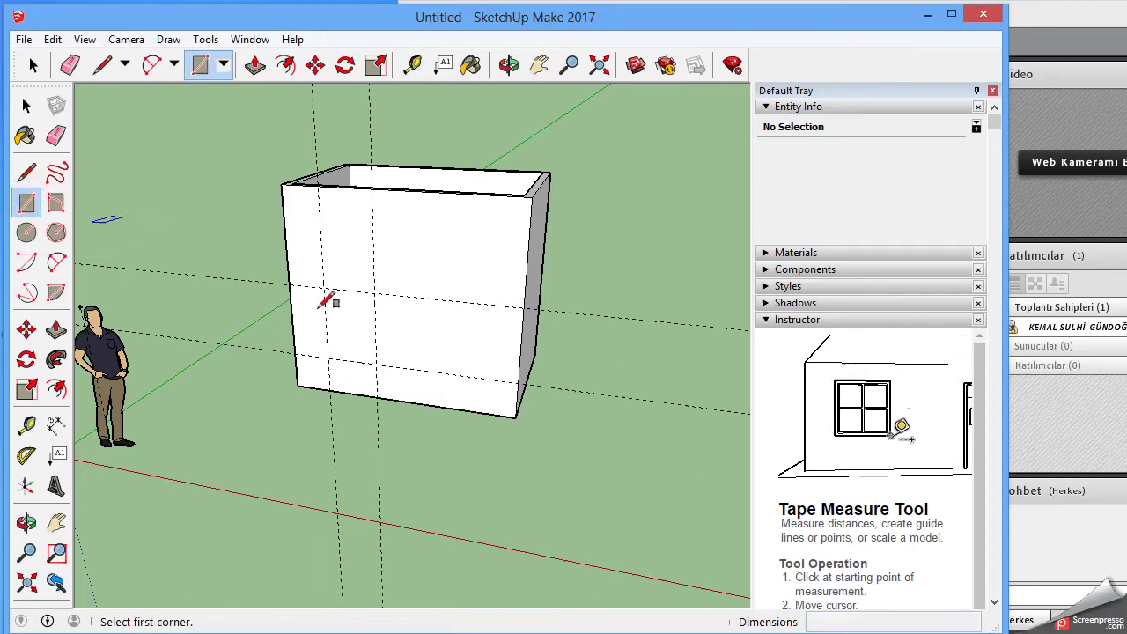
{"action": "left_click", "coordinate": [327, 357]}
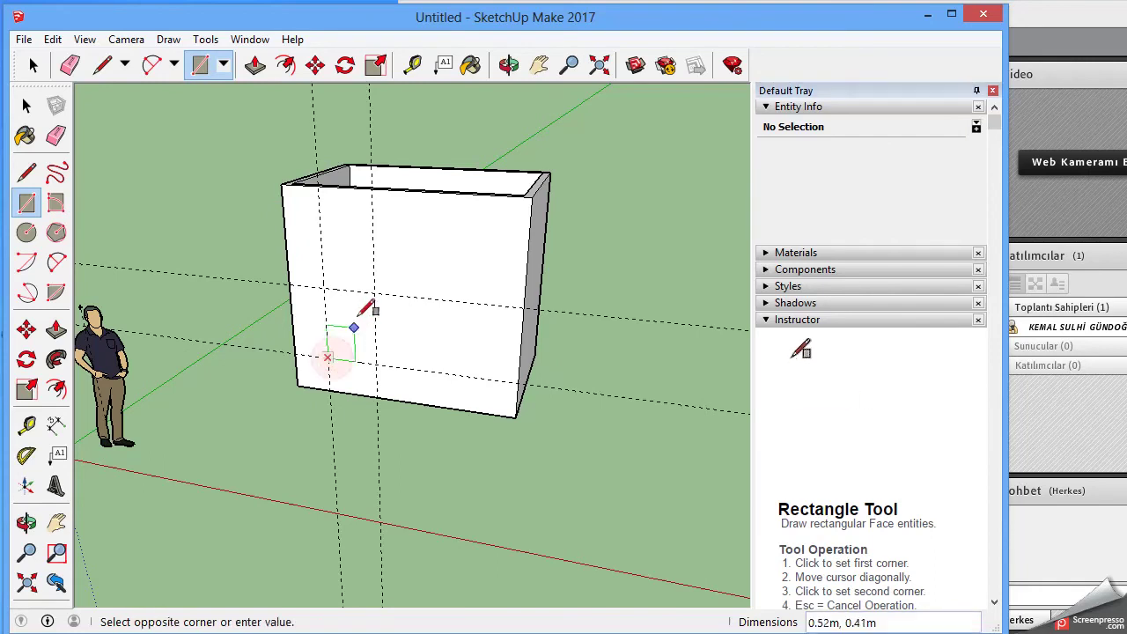
{"action": "left_click", "coordinate": [375, 292]}
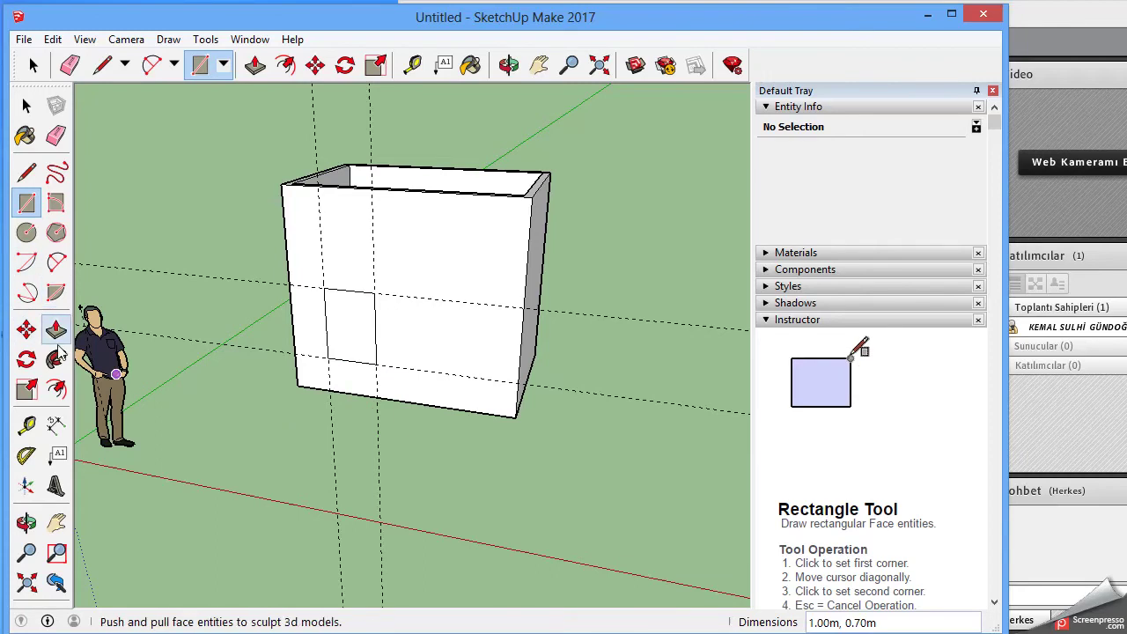
Offset the window rectangle 0.1 m inward to form a frame outline
{"action": "left_click", "coordinate": [56, 388]}
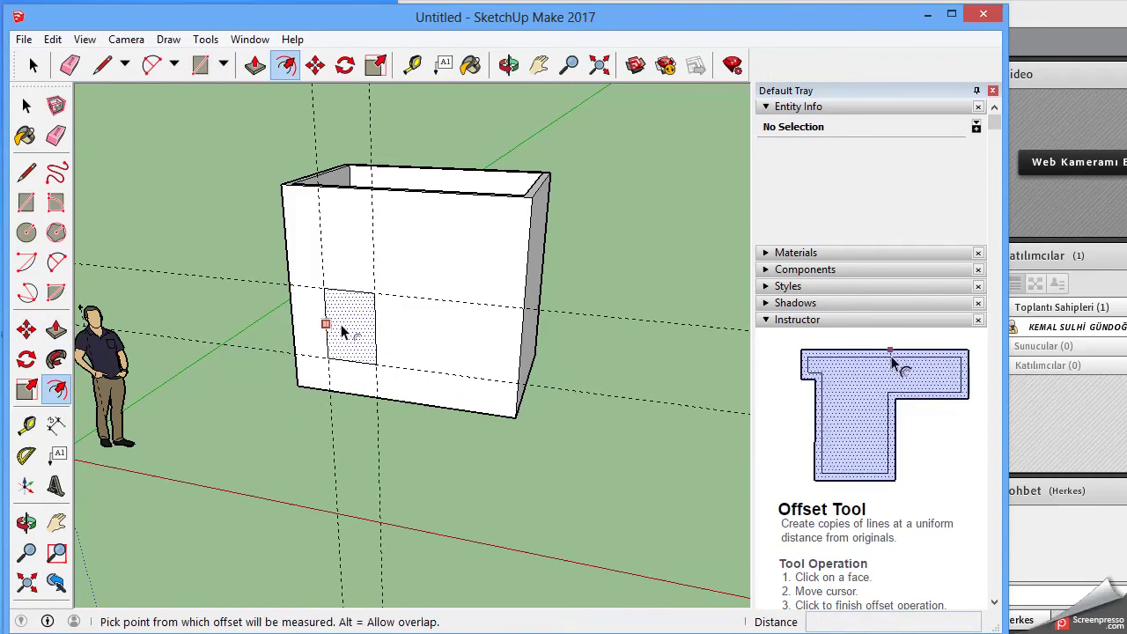
{"action": "left_click", "coordinate": [345, 328]}
{"action": "left_click", "coordinate": [339, 331]}
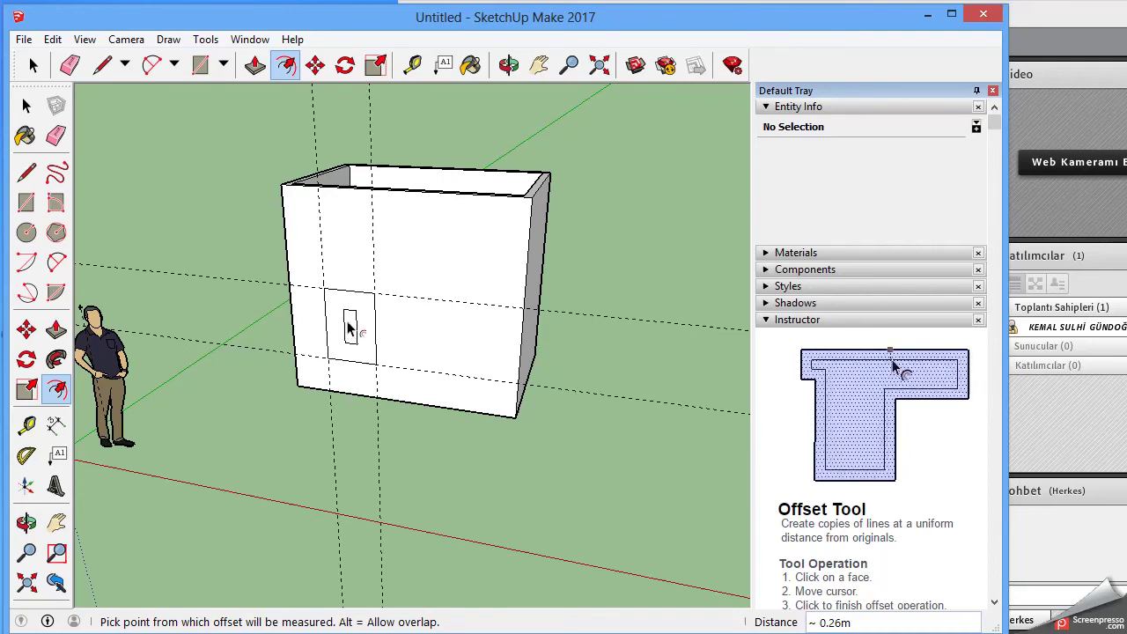
{"action": "key", "text": "Escape"}
{"action": "key", "text": "ctrl+z"}
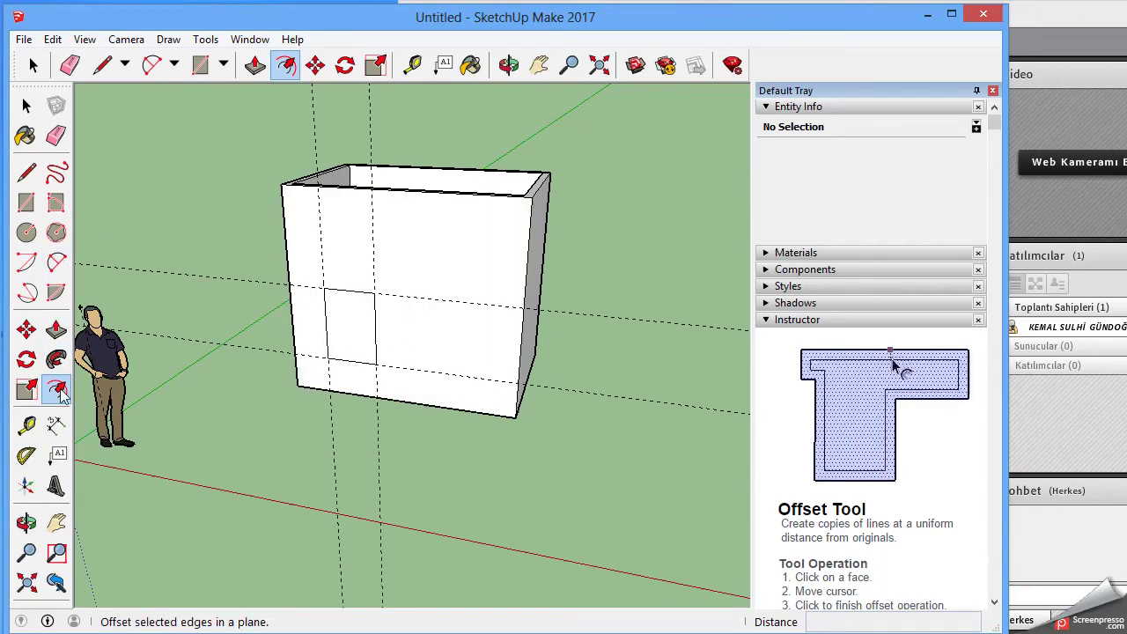
{"action": "left_click", "coordinate": [350, 333]}
{"action": "type", "text": "0.1"}
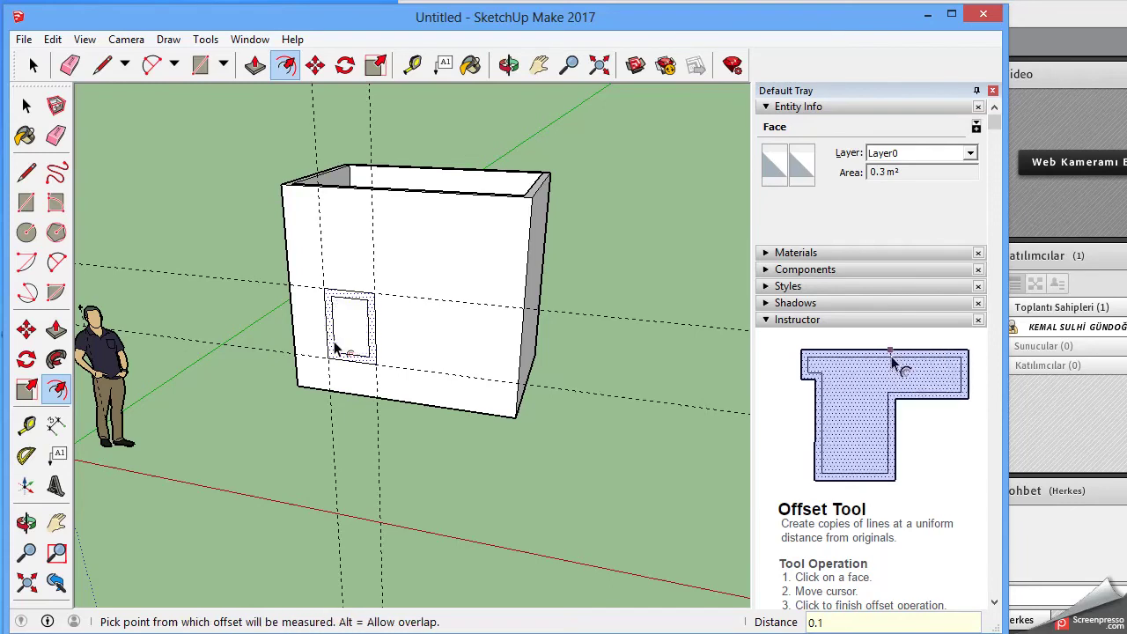
{"action": "key", "text": "Return"}
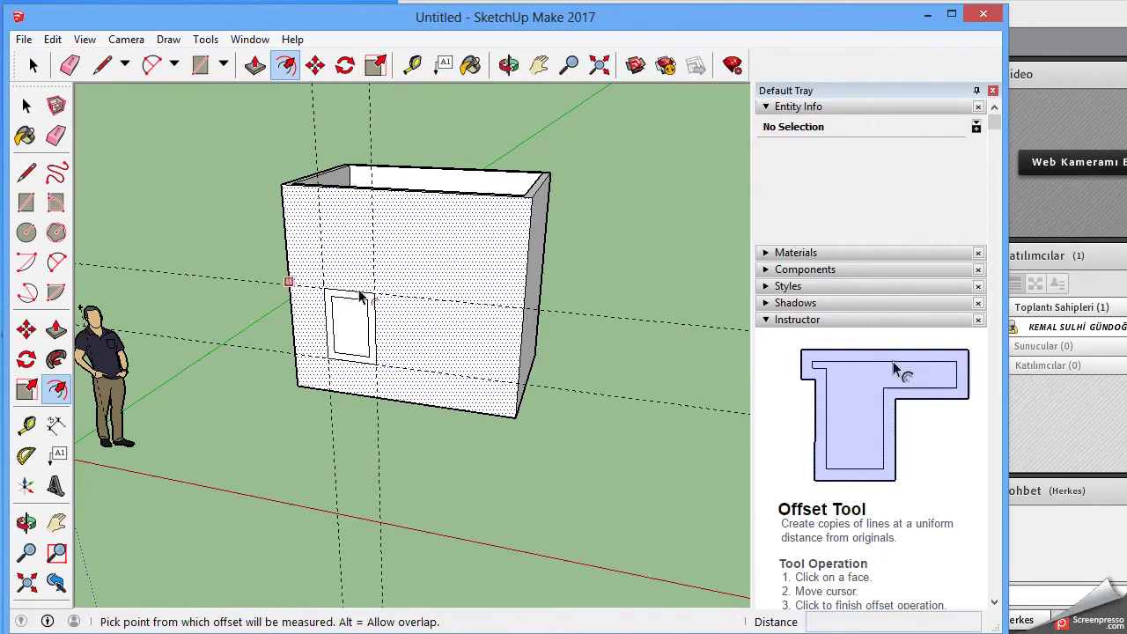
Pull the window frame face 0.15 m out from the wall
{"action": "left_click", "coordinate": [55, 330]}
{"action": "left_click", "coordinate": [370, 358]}
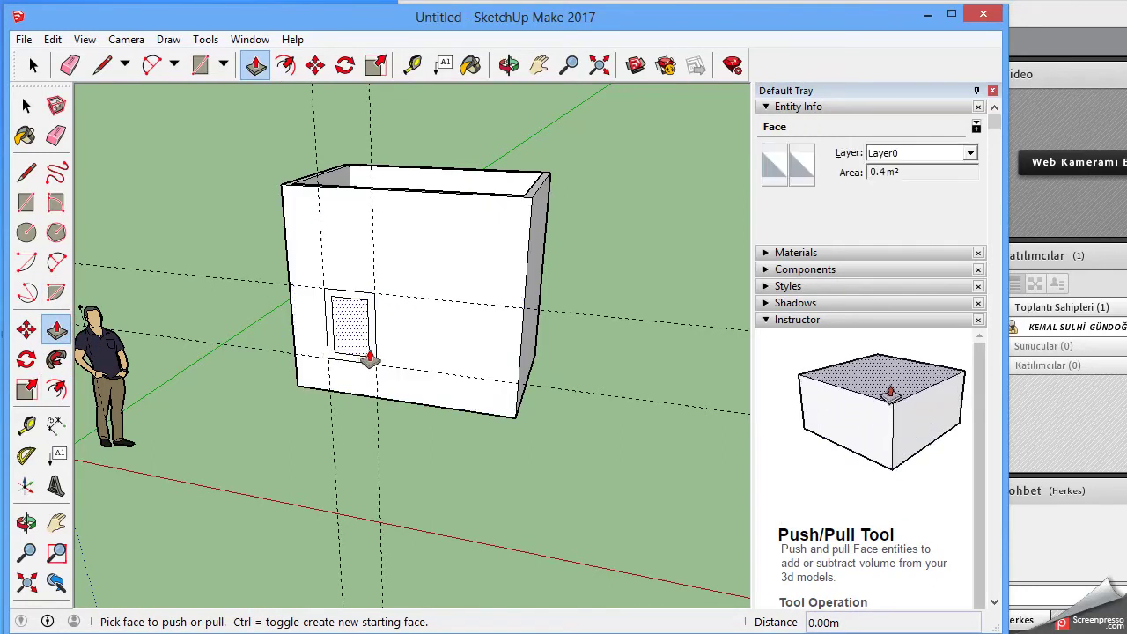
{"action": "left_click", "coordinate": [372, 358]}
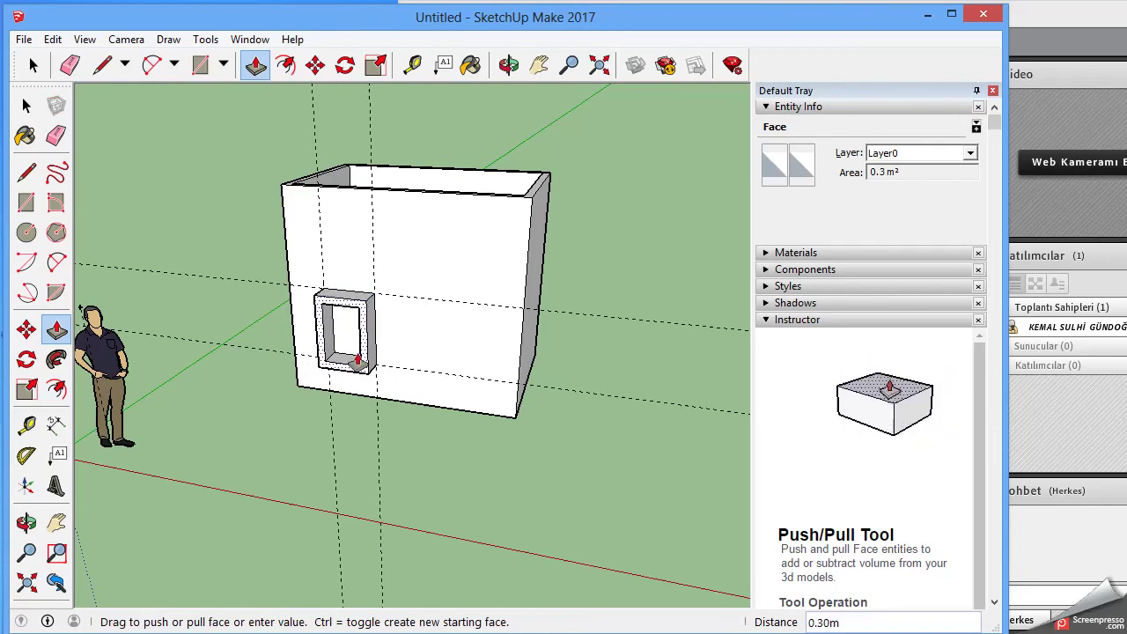
{"action": "type", "text": "15"}
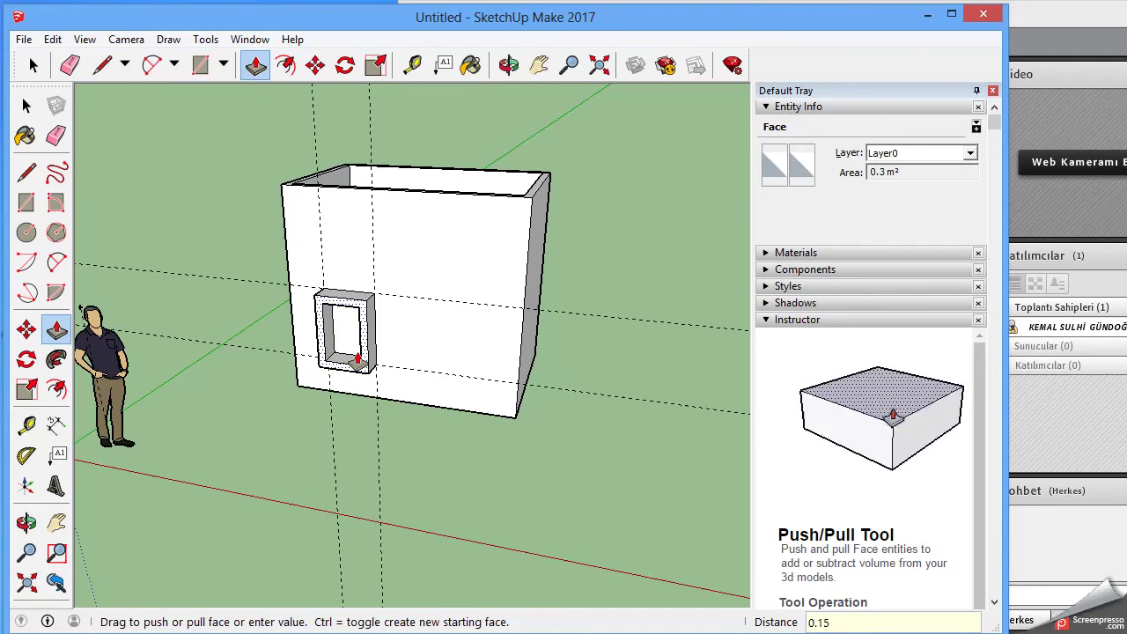
{"action": "key", "text": "Return"}
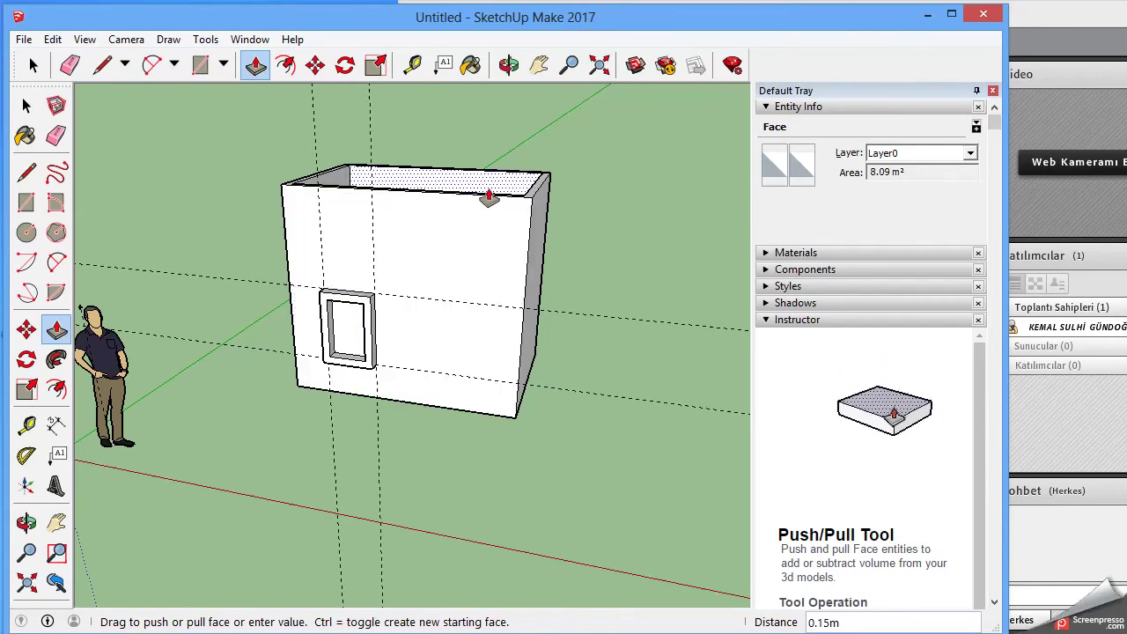
Push the inner window pane 0.10 m into the wall
{"action": "left_click", "coordinate": [56, 329]}
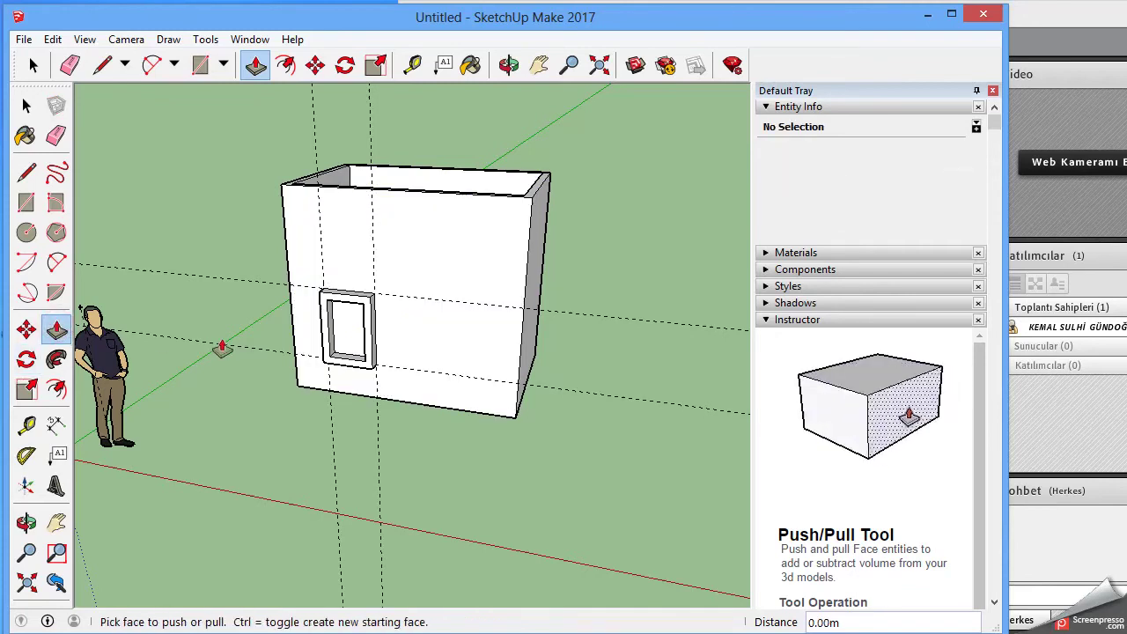
{"action": "left_click", "coordinate": [345, 330]}
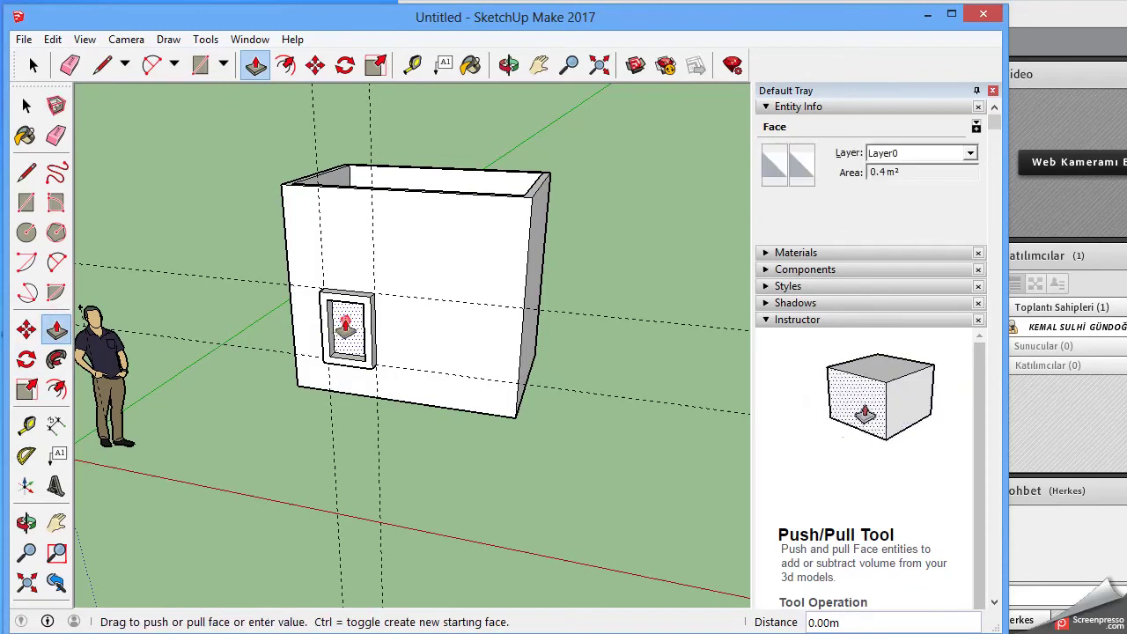
{"action": "left_click", "coordinate": [388, 291]}
{"action": "type", "text": "0.10m"}
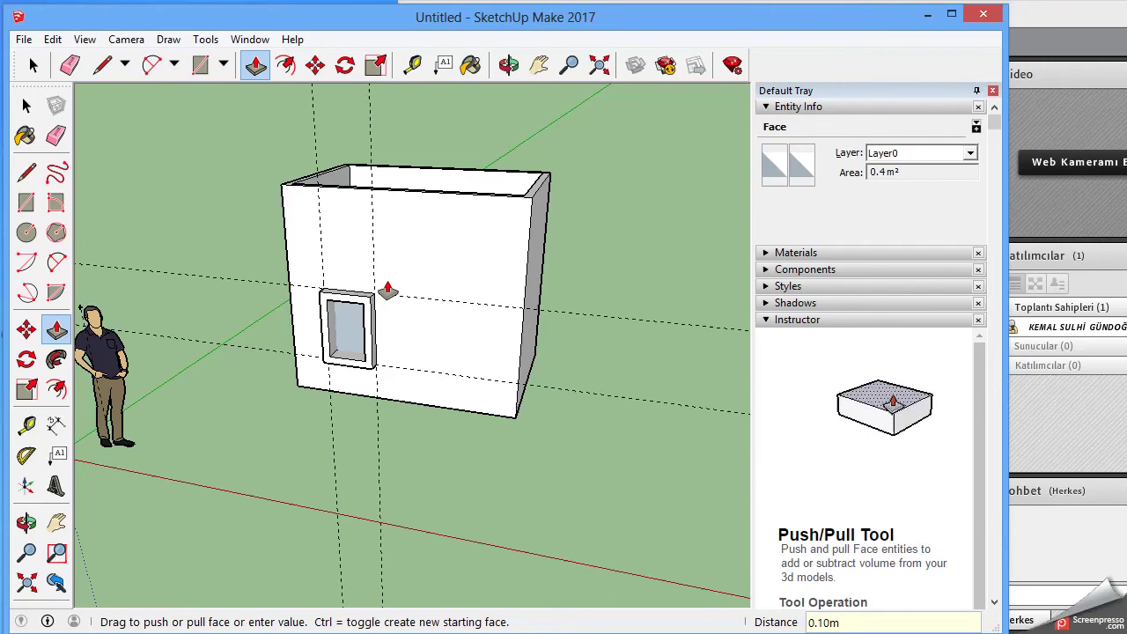
{"action": "key", "text": "Return"}
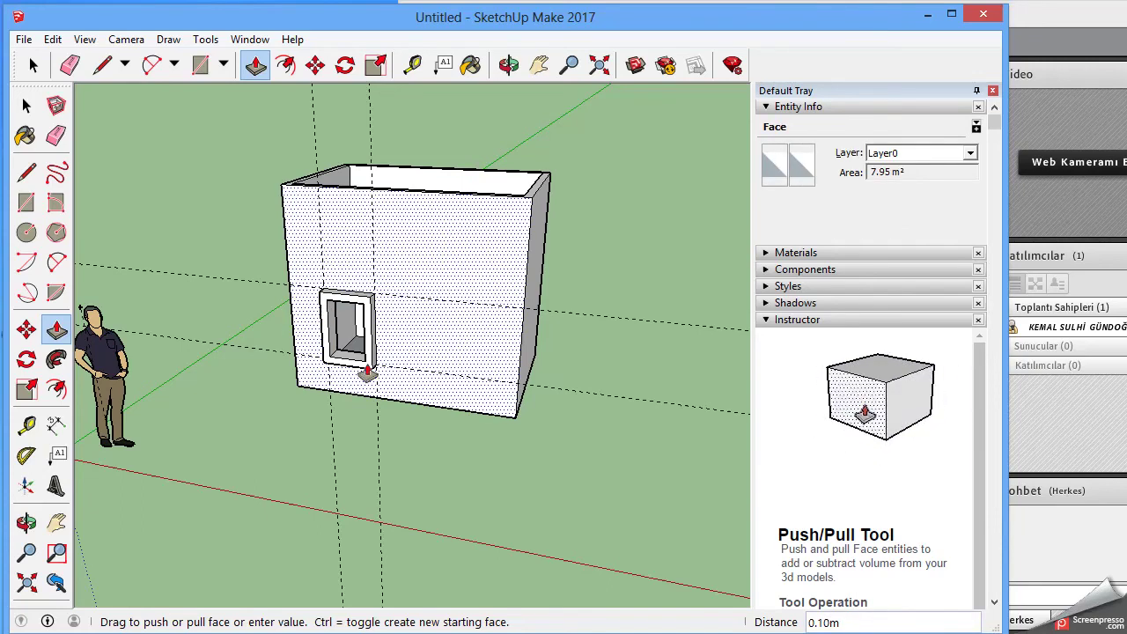
Orbit around the box to inspect the recessed window opening from above
{"action": "left_click", "coordinate": [34, 65]}
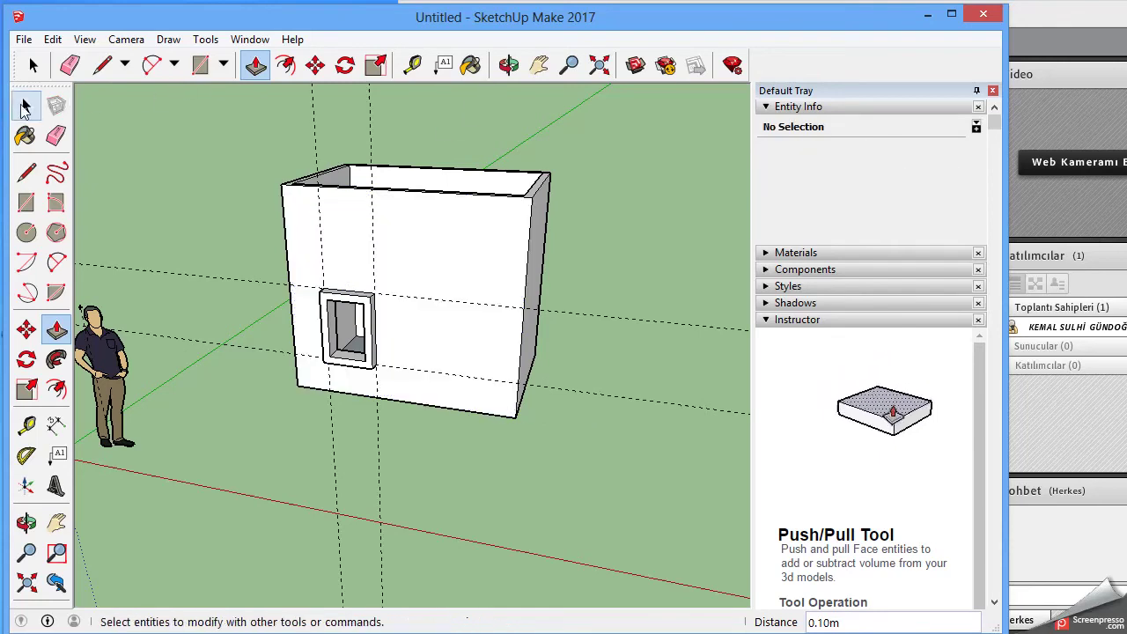
{"action": "left_click", "coordinate": [509, 64]}
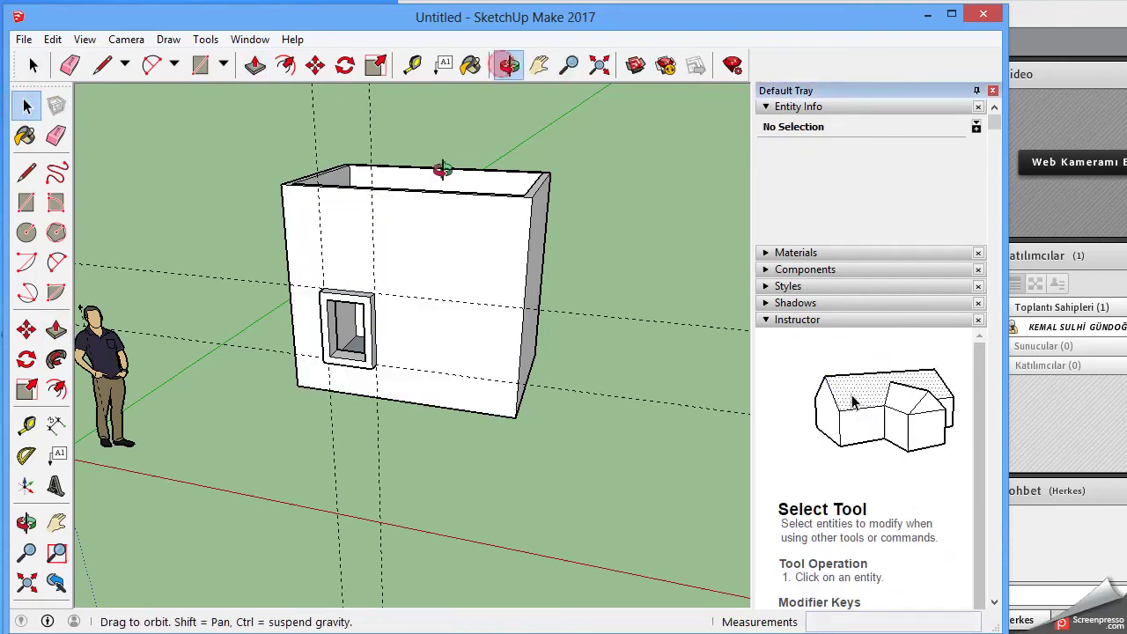
{"action": "mouse_move", "coordinate": [372, 258]}
{"action": "left_mouse_down"}
{"action": "mouse_move", "coordinate": [468, 235]}
{"action": "mouse_move", "coordinate": [390, 267]}
{"action": "mouse_move", "coordinate": [455, 247]}
{"action": "mouse_move", "coordinate": [403, 372]}
{"action": "mouse_move", "coordinate": [420, 342]}
{"action": "mouse_move", "coordinate": [535, 322]}
{"action": "mouse_move", "coordinate": [428, 323]}
{"action": "mouse_move", "coordinate": [378, 262]}
{"action": "left_mouse_up"}
{"action": "mouse_move", "coordinate": [515, 351]}
{"action": "left_mouse_down"}
{"action": "mouse_move", "coordinate": [373, 332]}
{"action": "mouse_move", "coordinate": [495, 294]}
{"action": "mouse_move", "coordinate": [471, 244]}
{"action": "mouse_move", "coordinate": [423, 322]}
{"action": "mouse_move", "coordinate": [448, 315]}
{"action": "mouse_move", "coordinate": [462, 324]}
{"action": "mouse_move", "coordinate": [461, 297]}
{"action": "mouse_move", "coordinate": [493, 344]}
{"action": "mouse_move", "coordinate": [399, 319]}
{"action": "mouse_move", "coordinate": [435, 314]}
{"action": "mouse_move", "coordinate": [309, 335]}
{"action": "mouse_move", "coordinate": [365, 358]}
{"action": "mouse_move", "coordinate": [463, 332]}
{"action": "mouse_move", "coordinate": [348, 338]}
{"action": "mouse_move", "coordinate": [402, 382]}
{"action": "mouse_move", "coordinate": [420, 368]}
{"action": "left_mouse_up"}
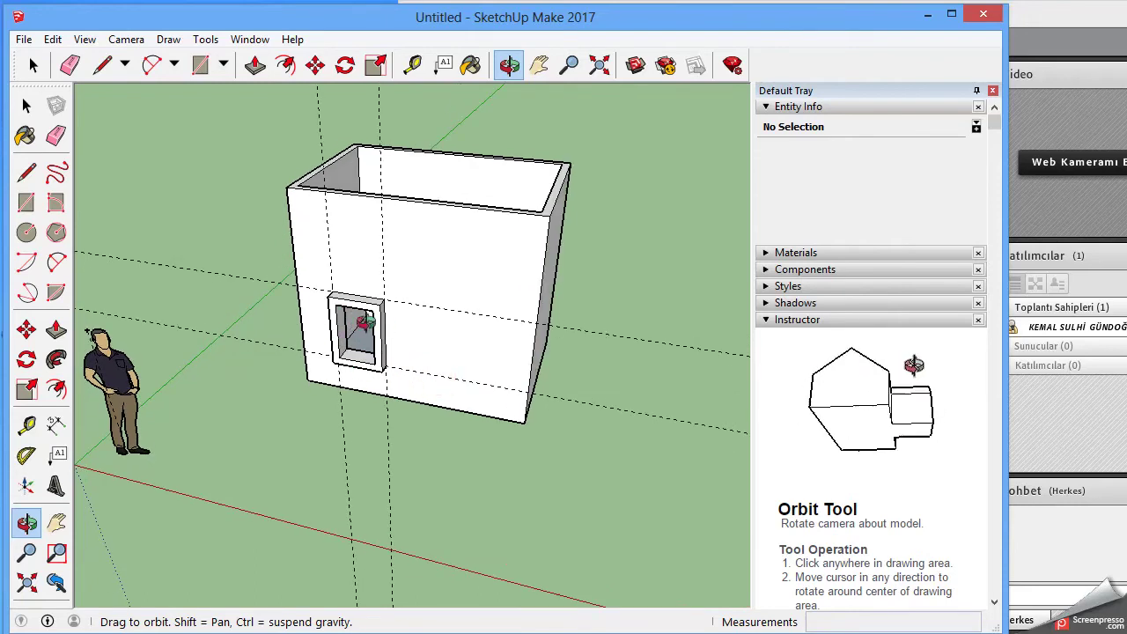
{"action": "mouse_move", "coordinate": [410, 367]}
{"action": "left_mouse_down"}
{"action": "mouse_move", "coordinate": [460, 342]}
{"action": "mouse_move", "coordinate": [418, 370]}
{"action": "mouse_move", "coordinate": [423, 396]}
{"action": "mouse_move", "coordinate": [496, 388]}
{"action": "mouse_move", "coordinate": [478, 395]}
{"action": "left_mouse_up"}
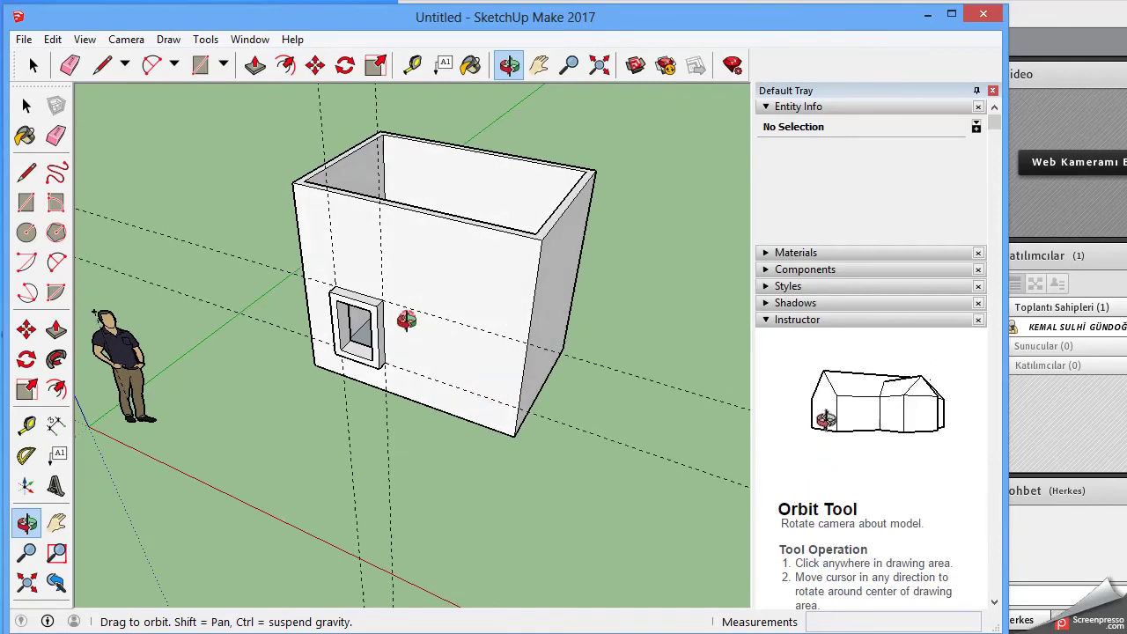
{"action": "left_click_drag", "start_coordinate": [406, 321], "coordinate": [358, 343]}
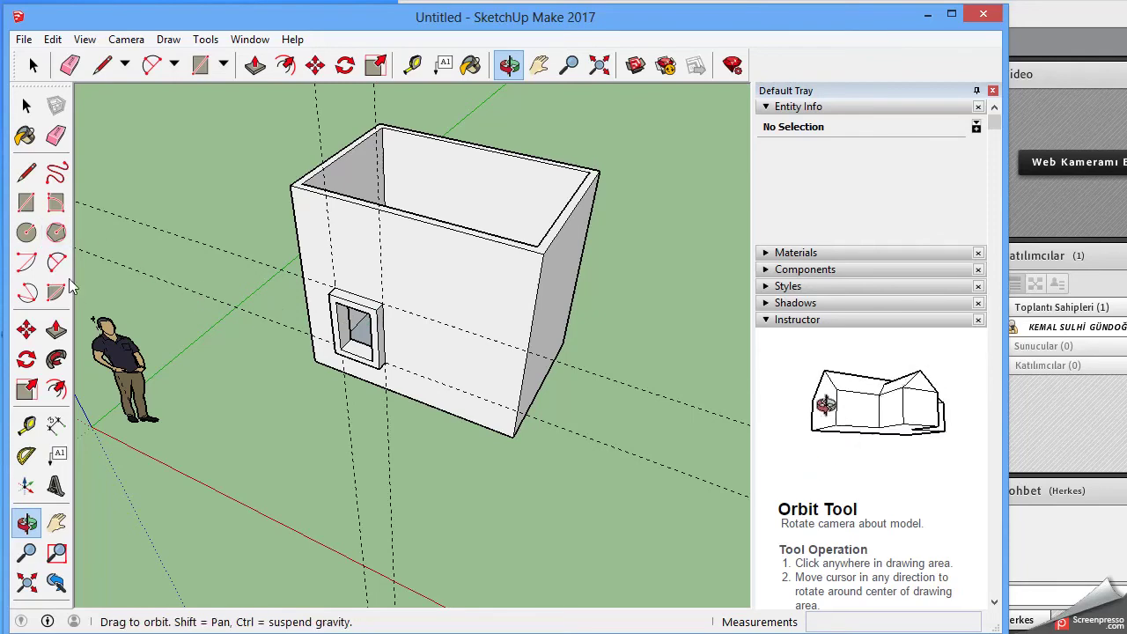
{"action": "left_click", "coordinate": [25, 105]}
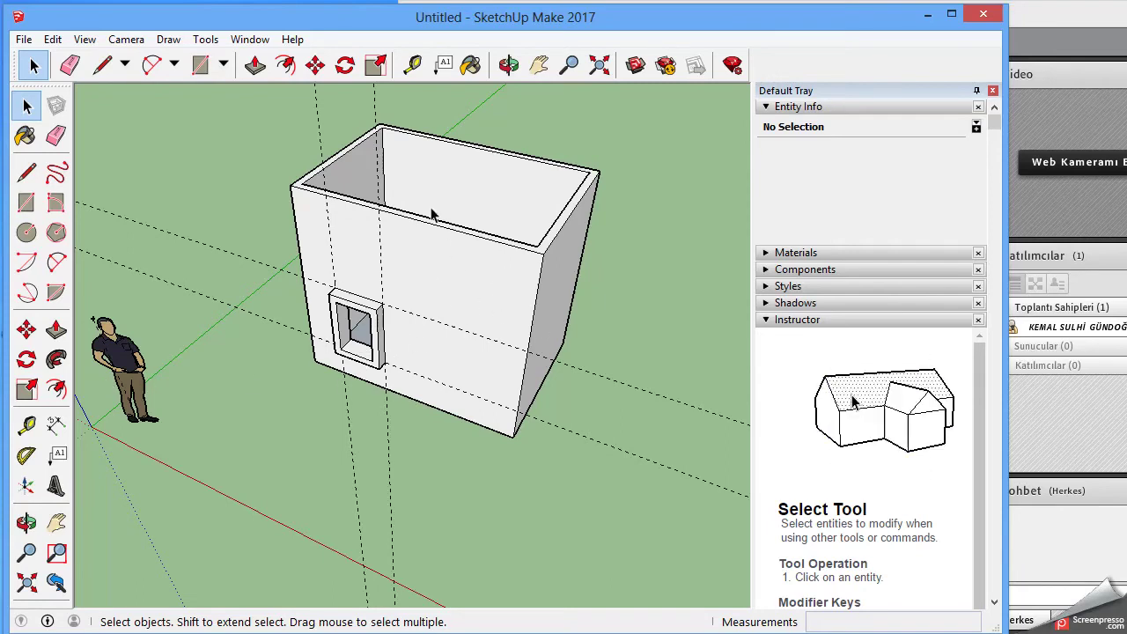
Erase all the box's edges and its window with the Eraser
{"action": "left_click", "coordinate": [56, 135]}
{"action": "mouse_move", "coordinate": [604, 317]}
{"action": "left_mouse_down"}
{"action": "mouse_move", "coordinate": [268, 146]}
{"action": "mouse_move", "coordinate": [363, 333]}
{"action": "mouse_move", "coordinate": [310, 320]}
{"action": "mouse_move", "coordinate": [652, 366]}
{"action": "left_mouse_up"}
{"action": "mouse_move", "coordinate": [300, 502]}
{"action": "left_mouse_down"}
{"action": "mouse_move", "coordinate": [254, 214]}
{"action": "mouse_move", "coordinate": [423, 432]}
{"action": "mouse_move", "coordinate": [520, 257]}
{"action": "mouse_move", "coordinate": [549, 327]}
{"action": "left_mouse_up"}
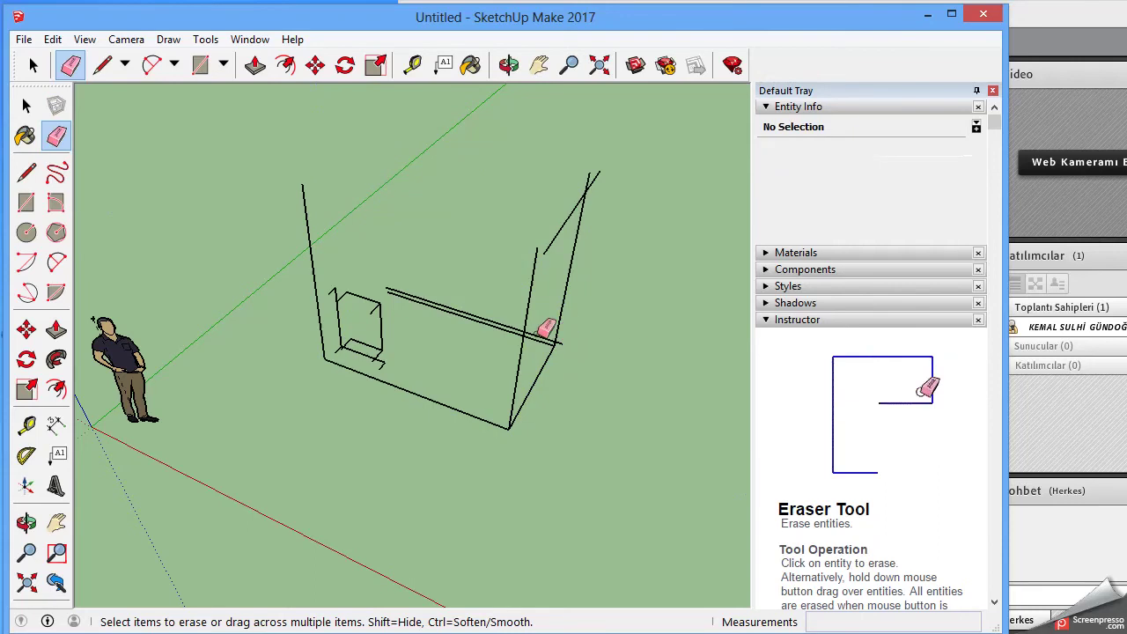
{"action": "mouse_move", "coordinate": [574, 253]}
{"action": "left_mouse_down"}
{"action": "mouse_move", "coordinate": [503, 302]}
{"action": "mouse_move", "coordinate": [546, 385]}
{"action": "left_mouse_up"}
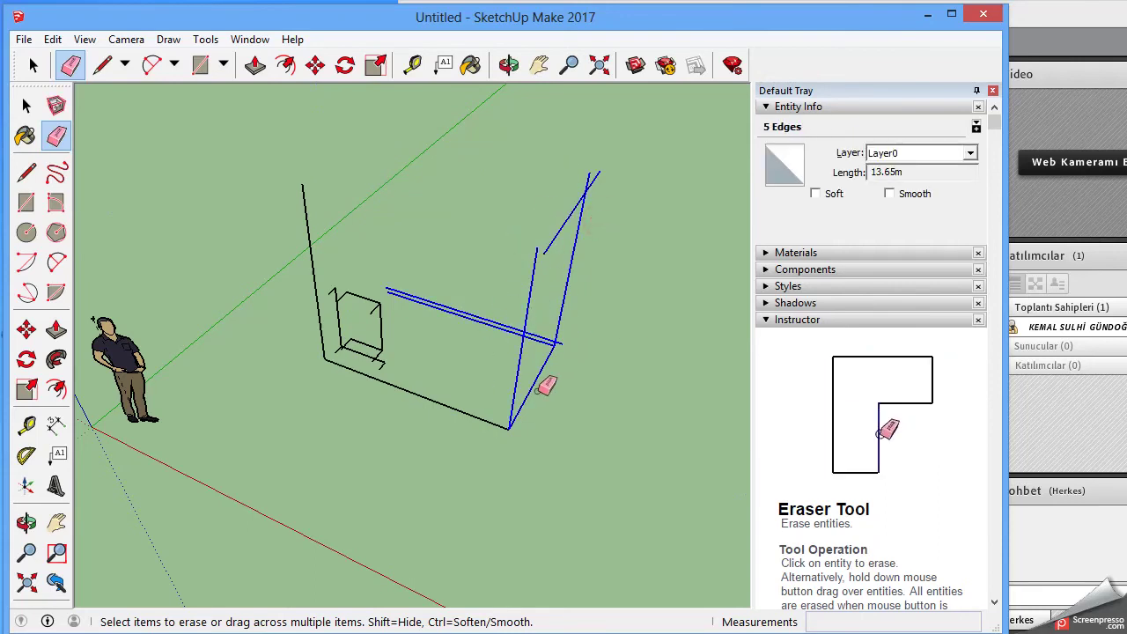
{"action": "mouse_move", "coordinate": [361, 314]}
{"action": "left_mouse_down"}
{"action": "mouse_move", "coordinate": [368, 322]}
{"action": "mouse_move", "coordinate": [347, 332]}
{"action": "mouse_move", "coordinate": [401, 383]}
{"action": "mouse_move", "coordinate": [317, 227]}
{"action": "mouse_move", "coordinate": [285, 309]}
{"action": "mouse_move", "coordinate": [314, 294]}
{"action": "mouse_move", "coordinate": [560, 356]}
{"action": "mouse_move", "coordinate": [304, 310]}
{"action": "mouse_move", "coordinate": [385, 363]}
{"action": "mouse_move", "coordinate": [375, 361]}
{"action": "mouse_move", "coordinate": [423, 319]}
{"action": "mouse_move", "coordinate": [503, 335]}
{"action": "left_mouse_up"}
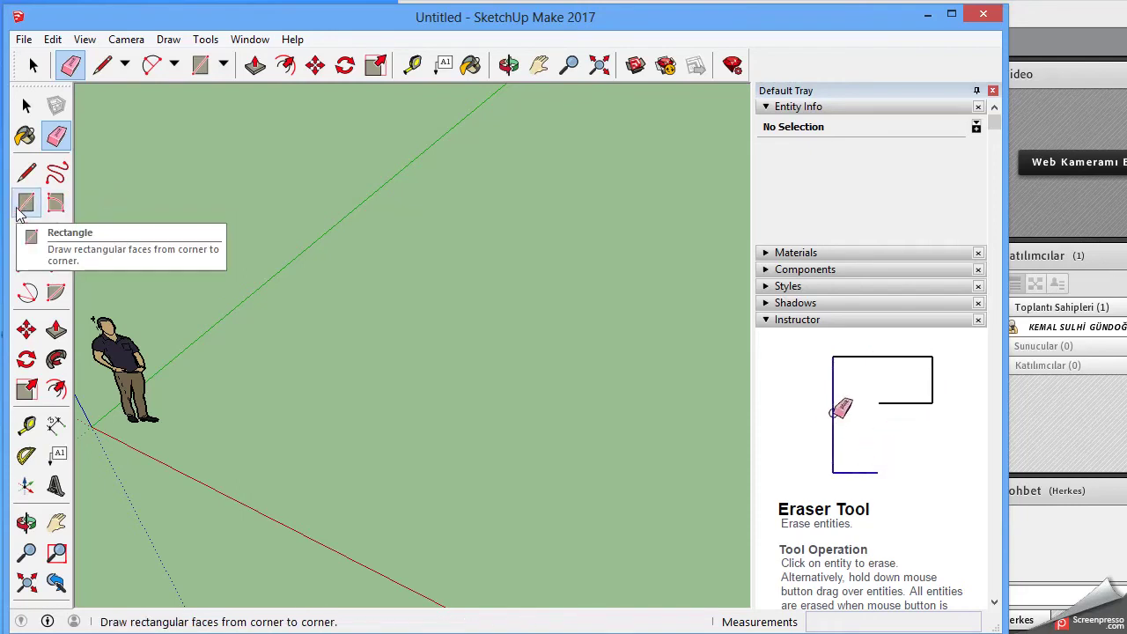
Draw a 1.5 m by 2 m rectangle on the ground beside the scale figure
{"action": "left_click", "coordinate": [25, 203]}
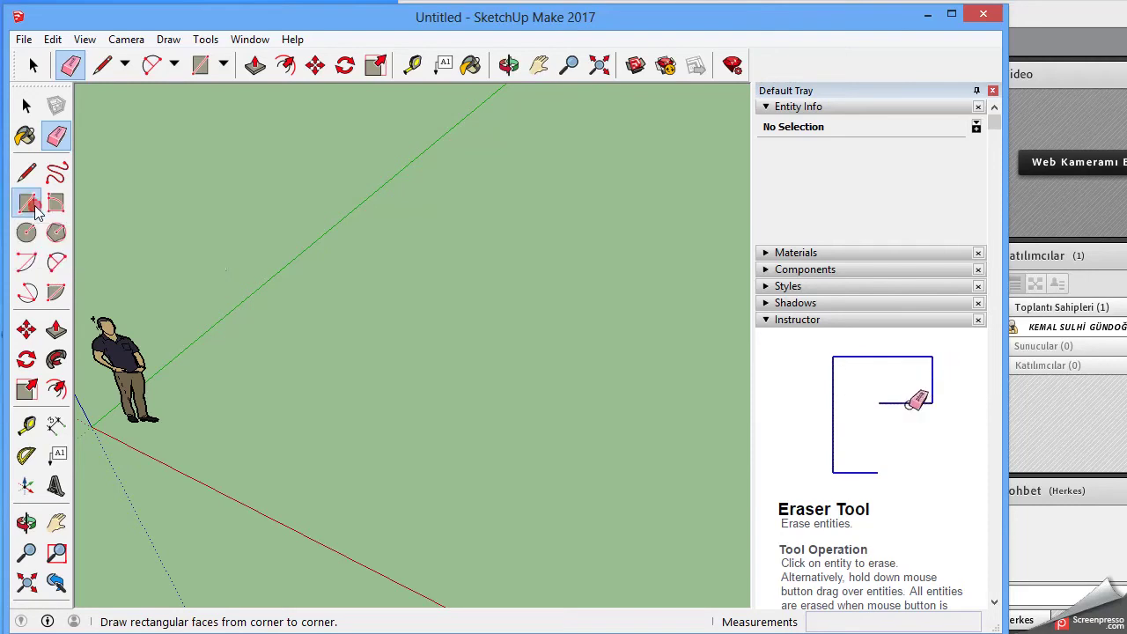
{"action": "left_click", "coordinate": [235, 383]}
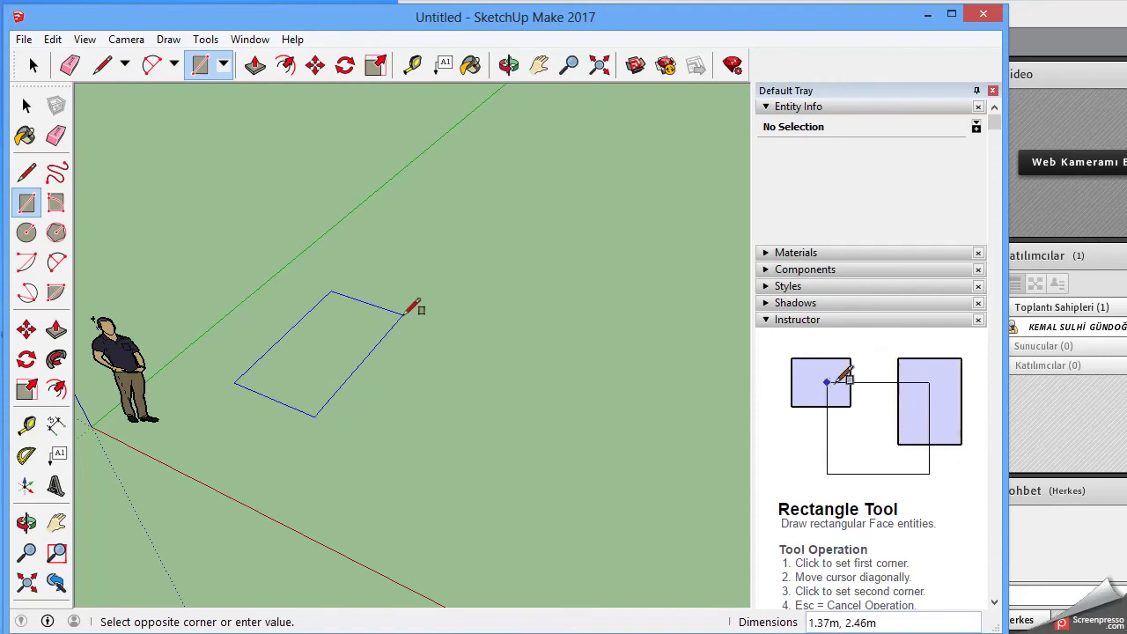
{"action": "type", "text": "1.5"}
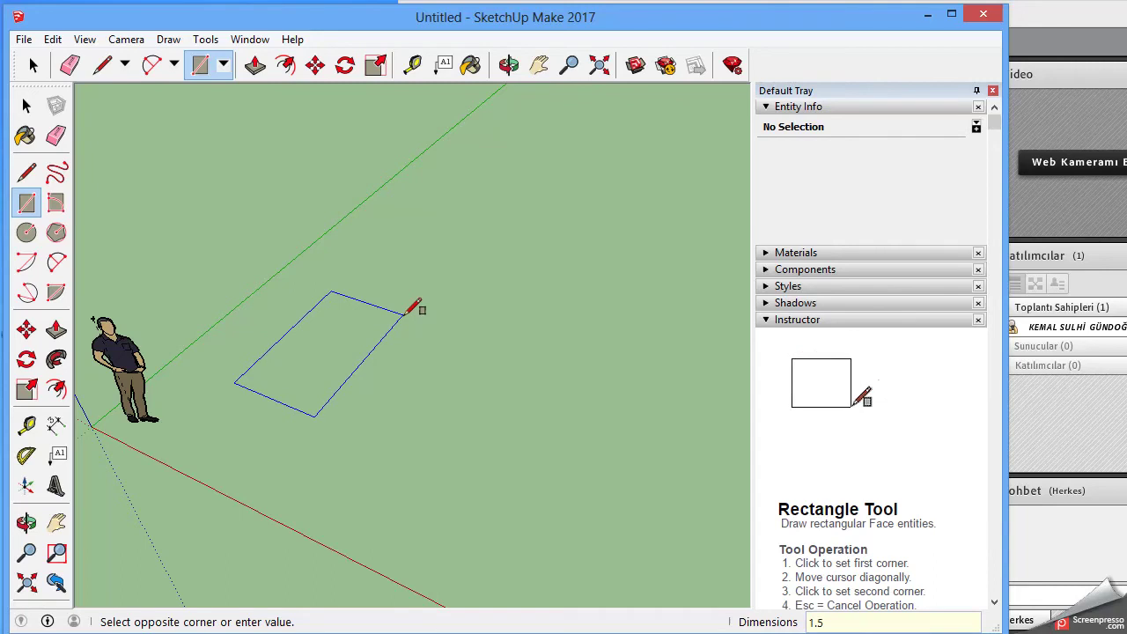
{"action": "type", "text": ",2"}
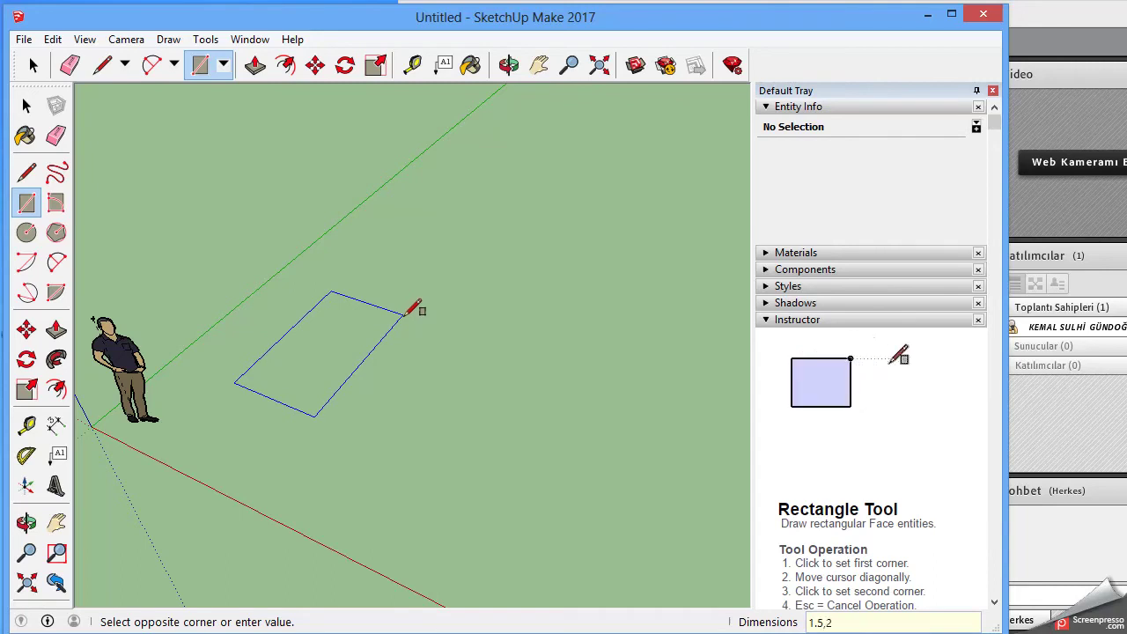
{"action": "key", "text": "Return"}
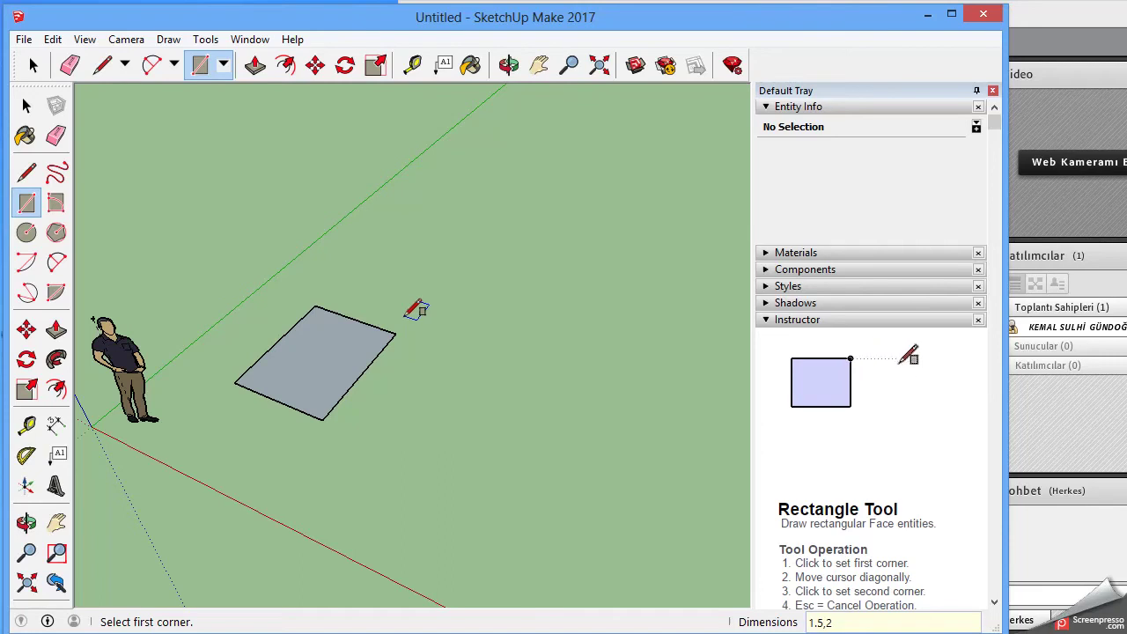
{"action": "left_click", "coordinate": [56, 329]}
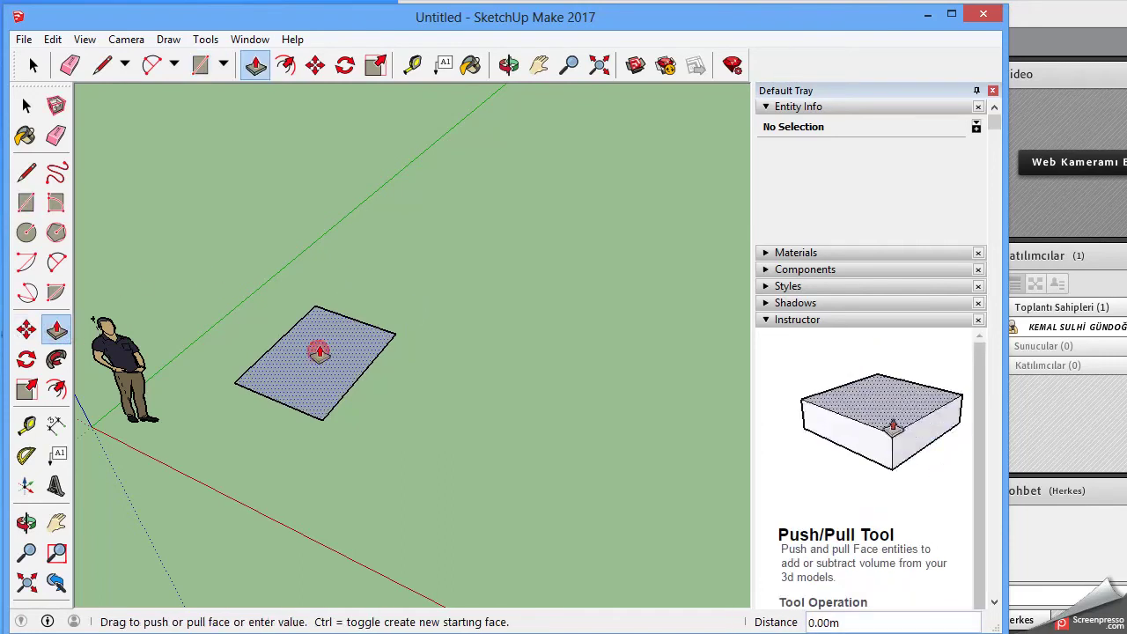
Raise the rectangle into a 1 m-high box and draw a 1 m by 1 m square beside it
{"action": "left_click_drag", "start_coordinate": [319, 351], "coordinate": [327, 310]}
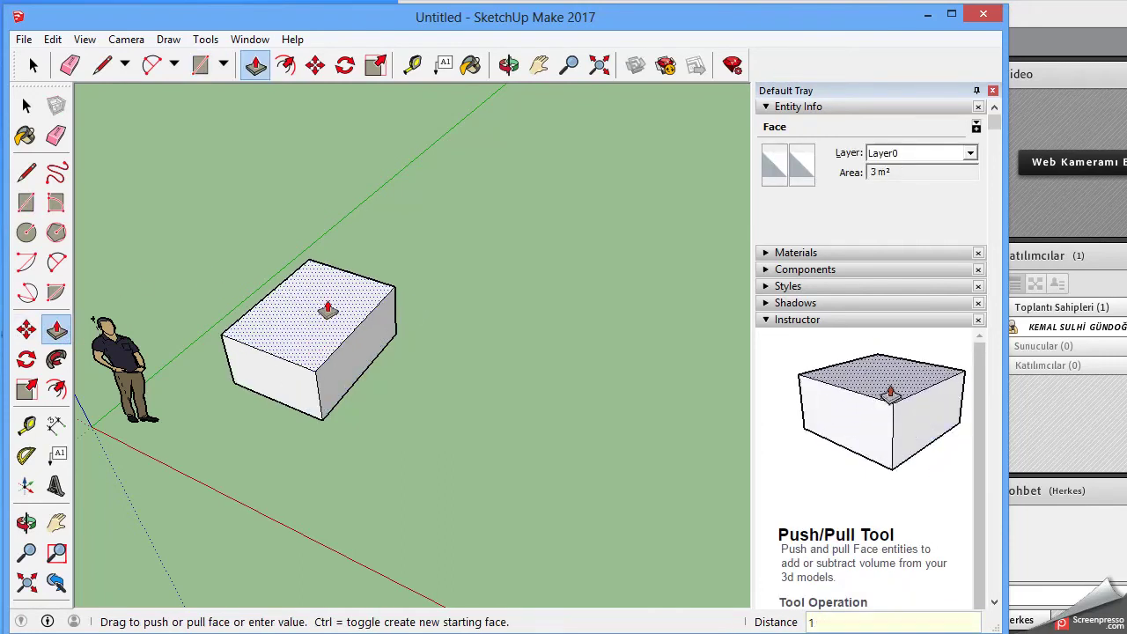
{"action": "key", "text": "Return"}
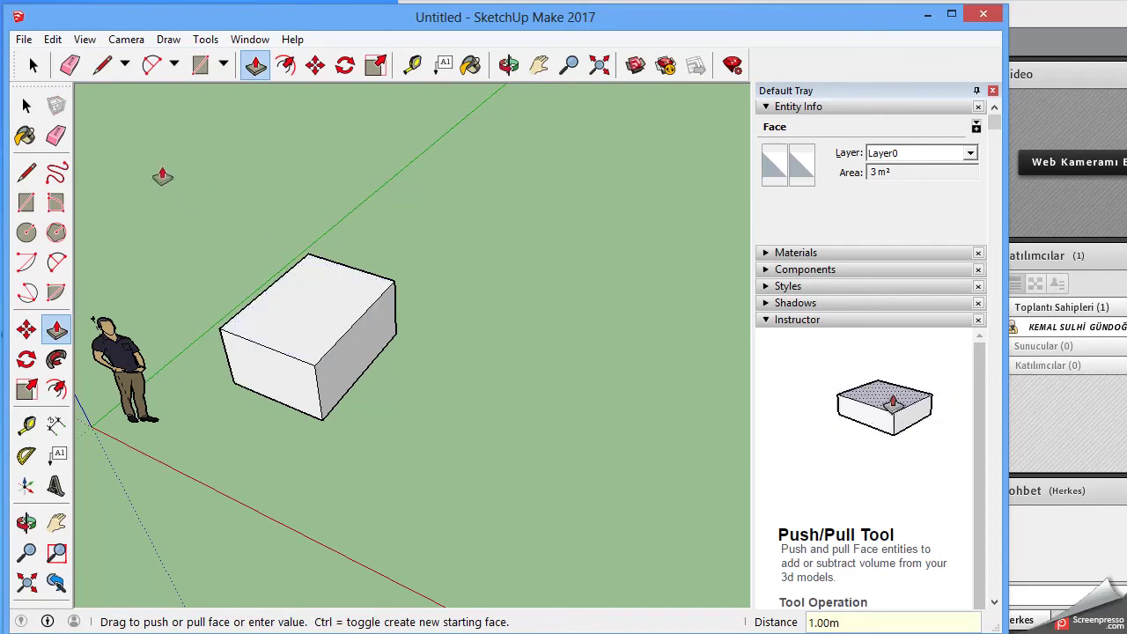
{"action": "left_click", "coordinate": [26, 203]}
{"action": "left_click", "coordinate": [360, 430]}
{"action": "type", "text": "1,1"}
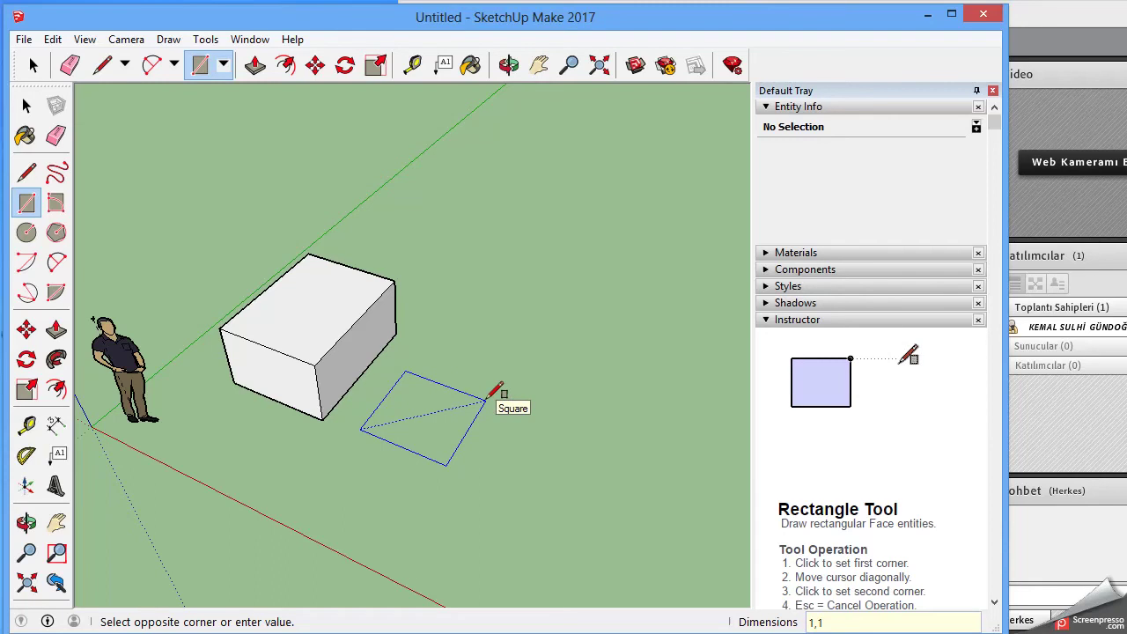
{"action": "key", "text": "Return"}
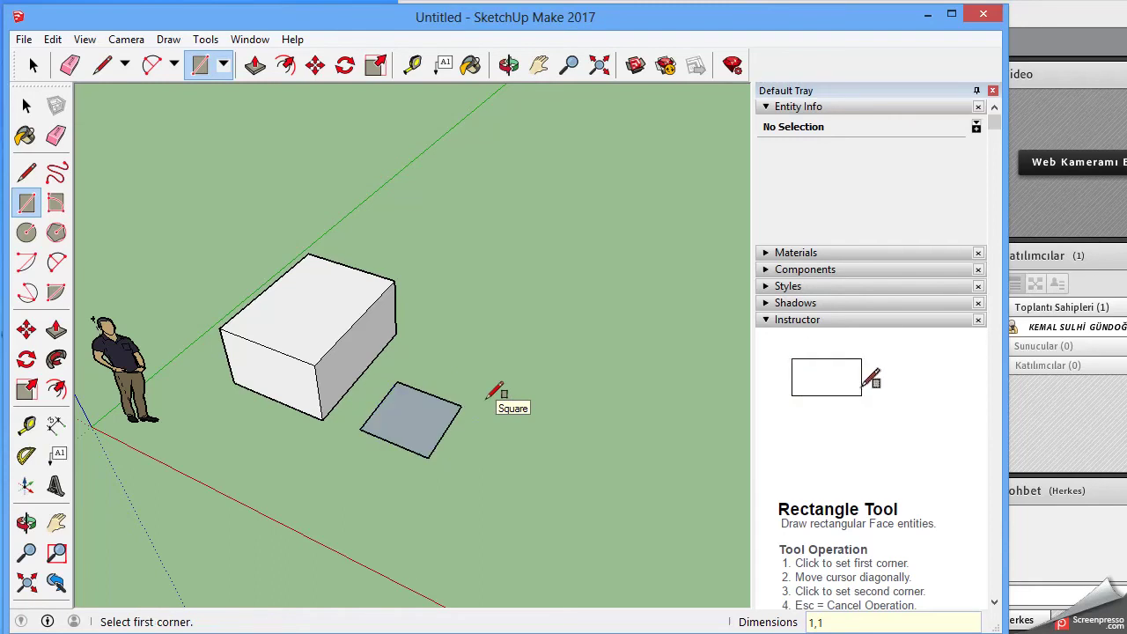
Extrude the square into a 1 m-high box
{"action": "left_click", "coordinate": [55, 329]}
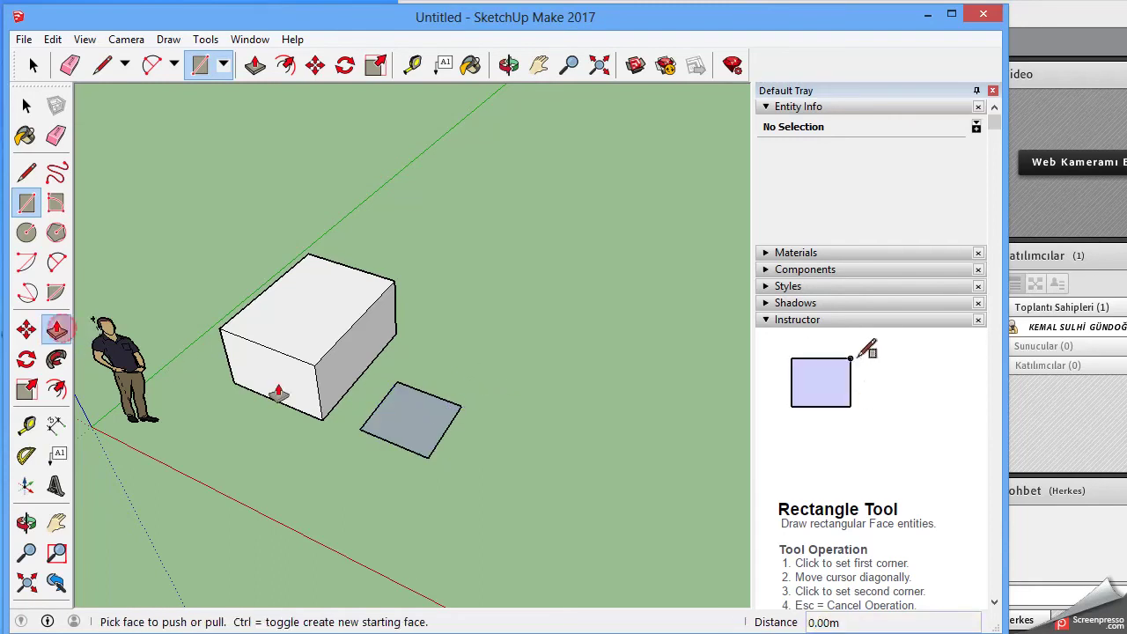
{"action": "left_click", "coordinate": [409, 421]}
{"action": "type", "text": "1"}
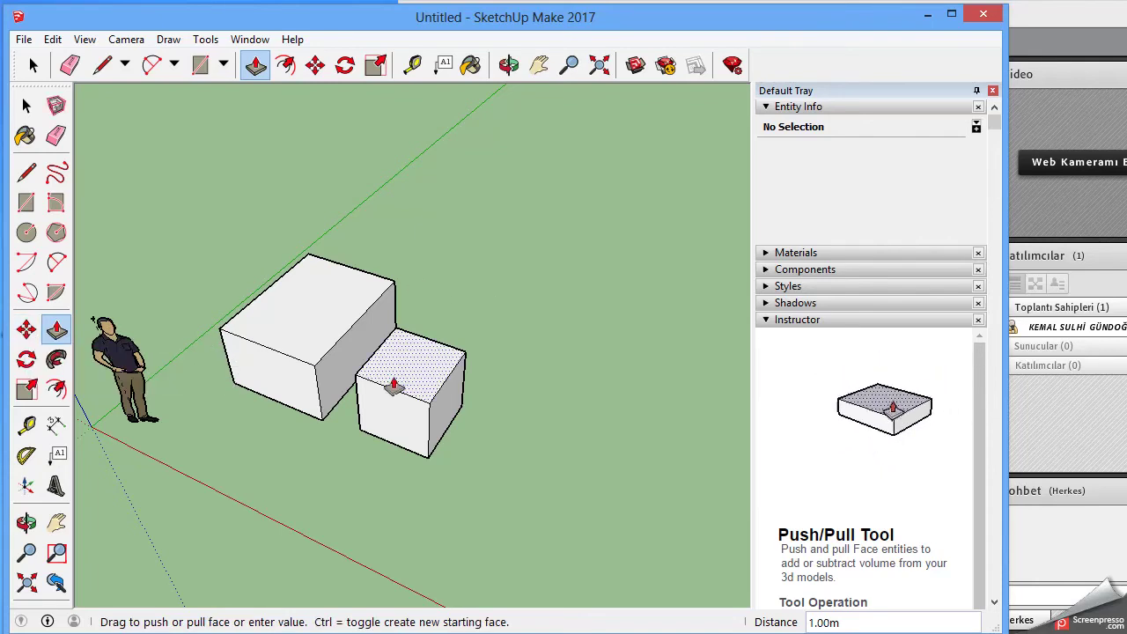
{"action": "left_click", "coordinate": [373, 409]}
{"action": "left_click", "coordinate": [26, 329]}
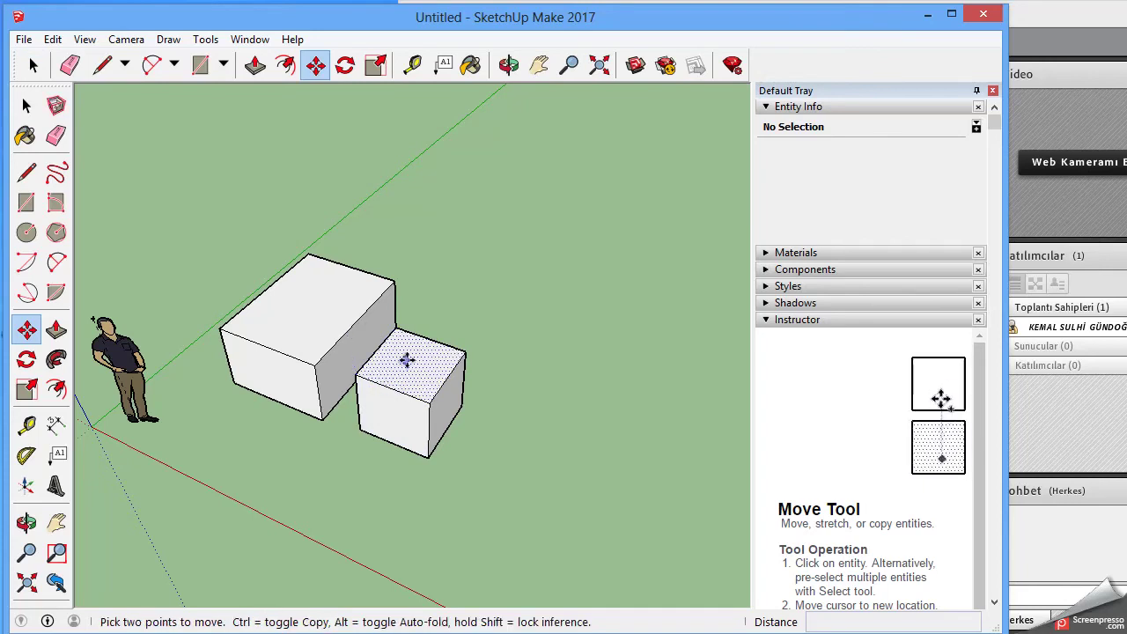
Select the small box and move it left by its corner against the larger box
{"action": "left_click", "coordinate": [28, 110]}
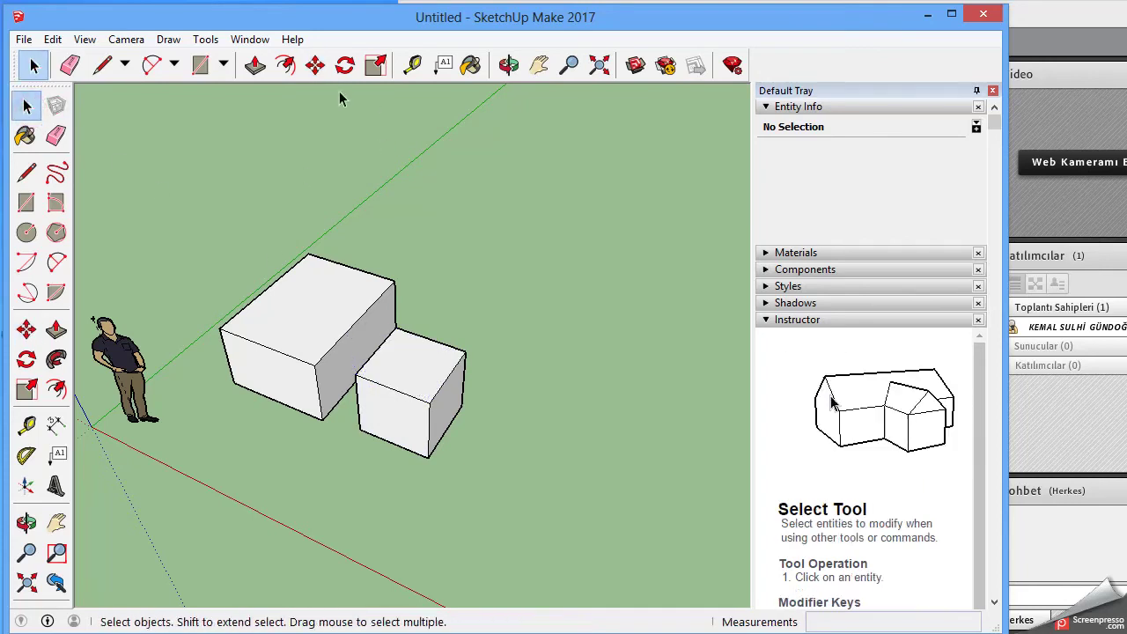
{"action": "left_click", "coordinate": [509, 65]}
{"action": "mouse_move", "coordinate": [302, 496]}
{"action": "left_mouse_down"}
{"action": "mouse_move", "coordinate": [341, 402]}
{"action": "mouse_move", "coordinate": [455, 367]}
{"action": "left_mouse_up"}
{"action": "right_click", "coordinate": [544, 342]}
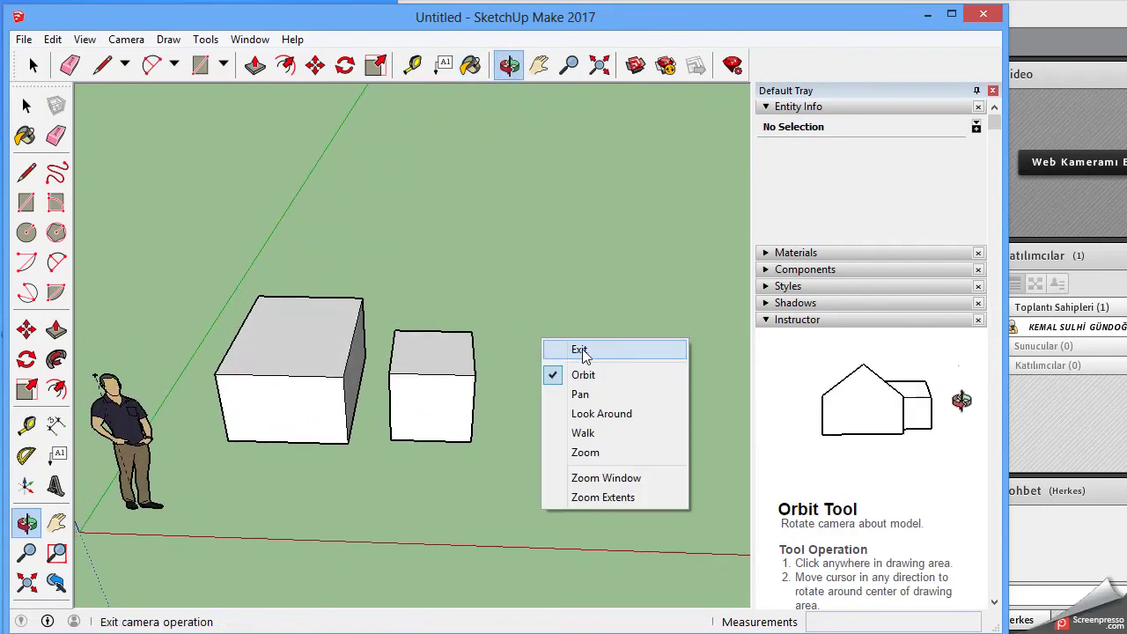
{"action": "left_click", "coordinate": [557, 350]}
{"action": "left_click_drag", "start_coordinate": [487, 465], "coordinate": [410, 397]}
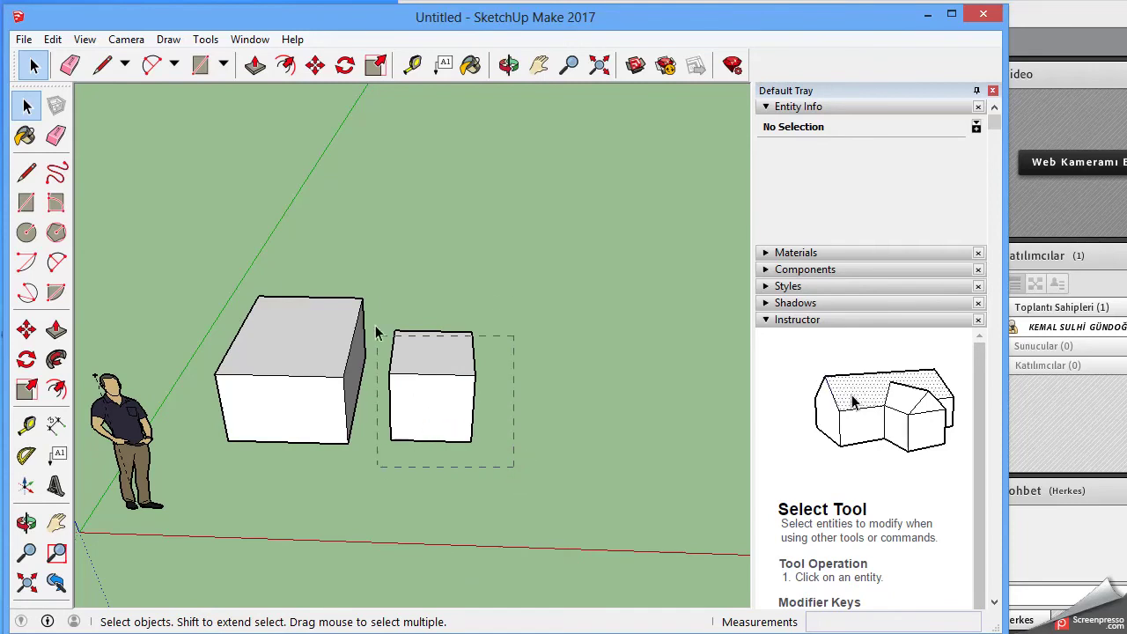
{"action": "left_click_drag", "start_coordinate": [384, 301], "coordinate": [387, 298]}
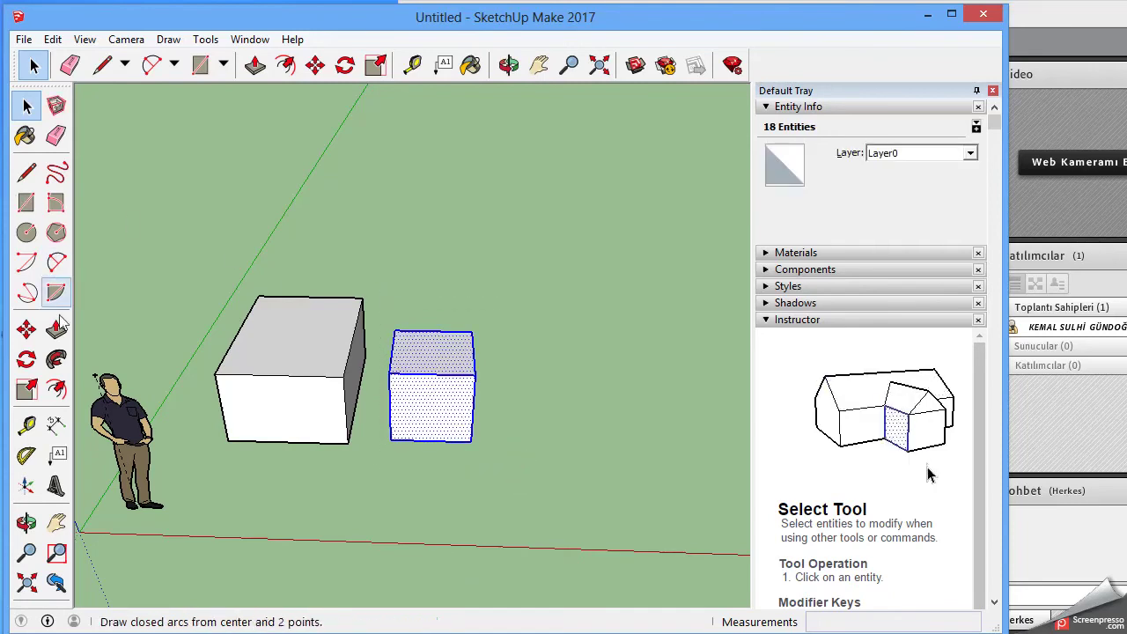
{"action": "left_click", "coordinate": [27, 329]}
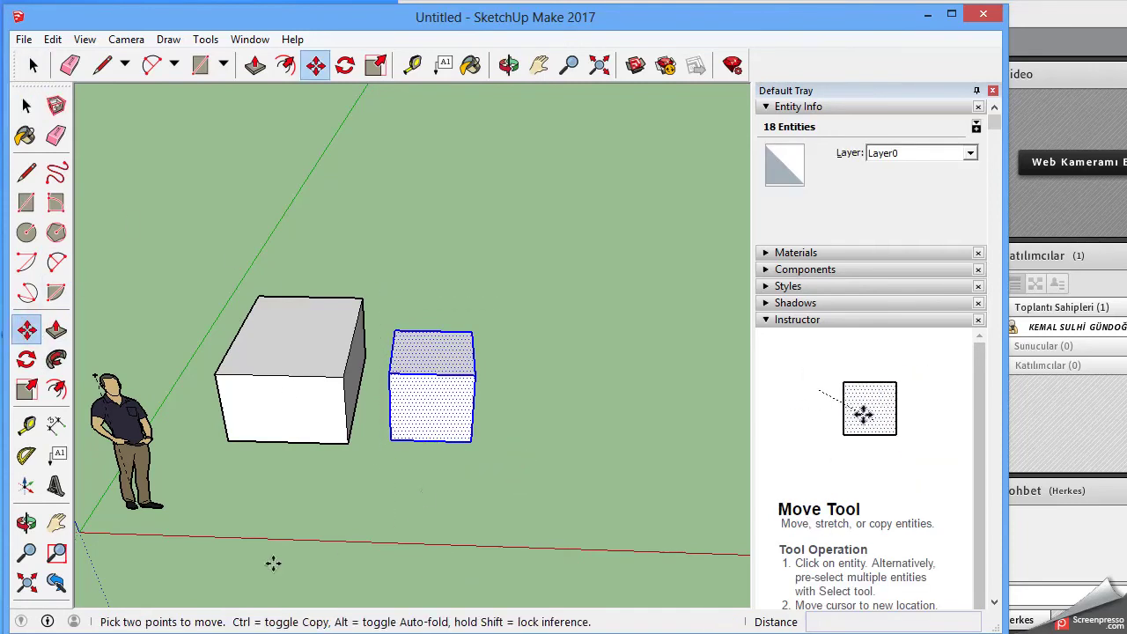
{"action": "left_click", "coordinate": [389, 442]}
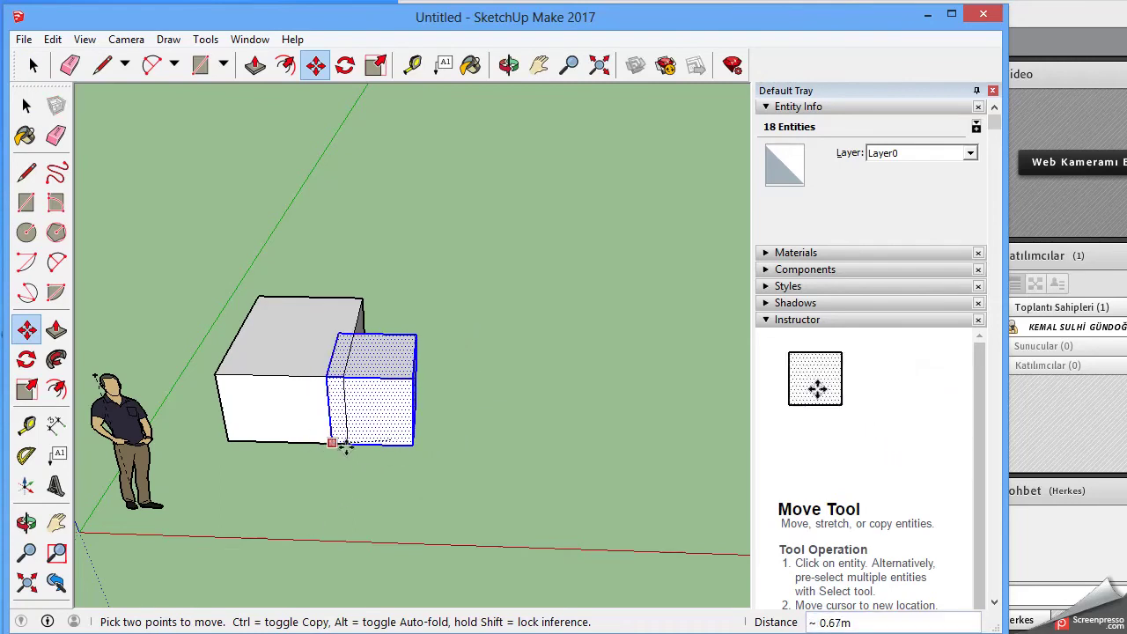
{"action": "left_click", "coordinate": [349, 442]}
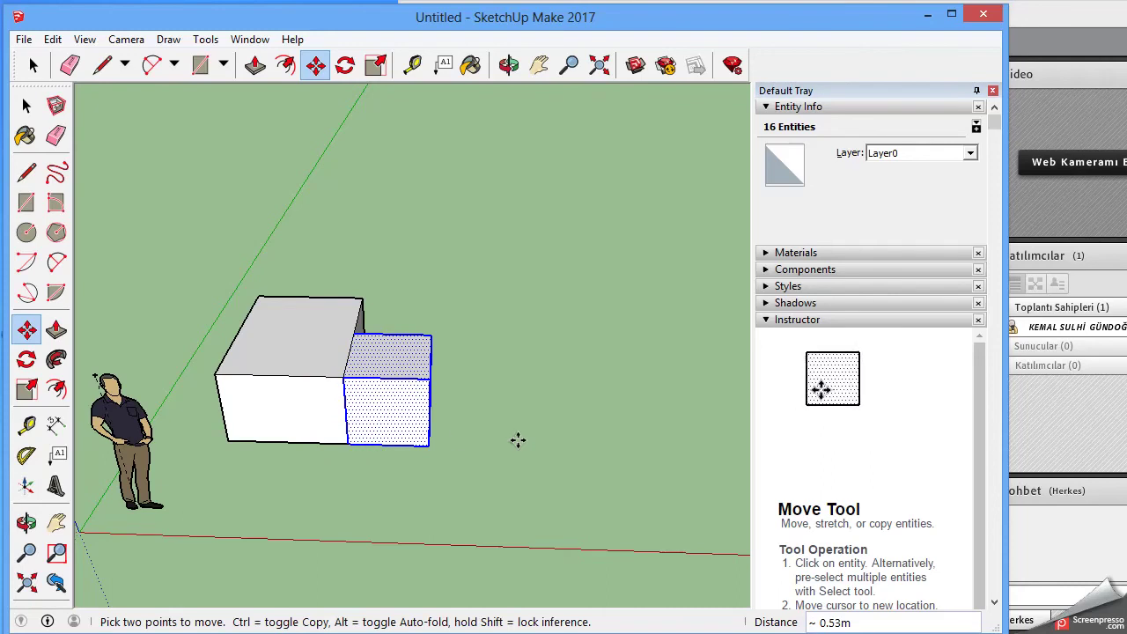
{"action": "key", "text": "space"}
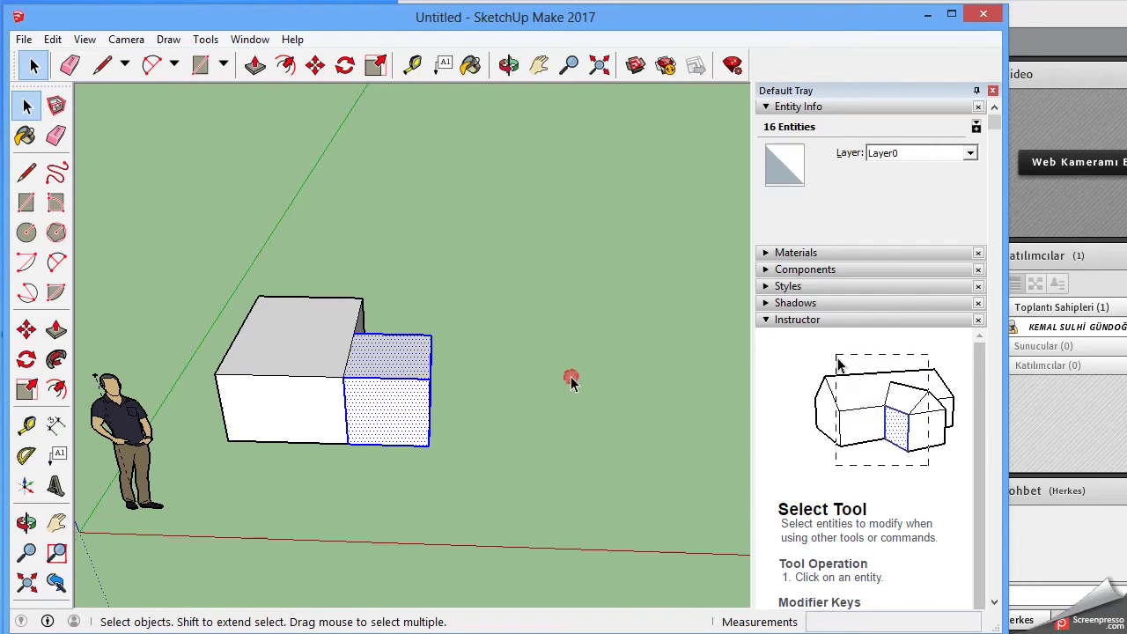
Reselect the small box and restore it to stand apart, just right of the larger box
{"action": "left_click", "coordinate": [571, 377]}
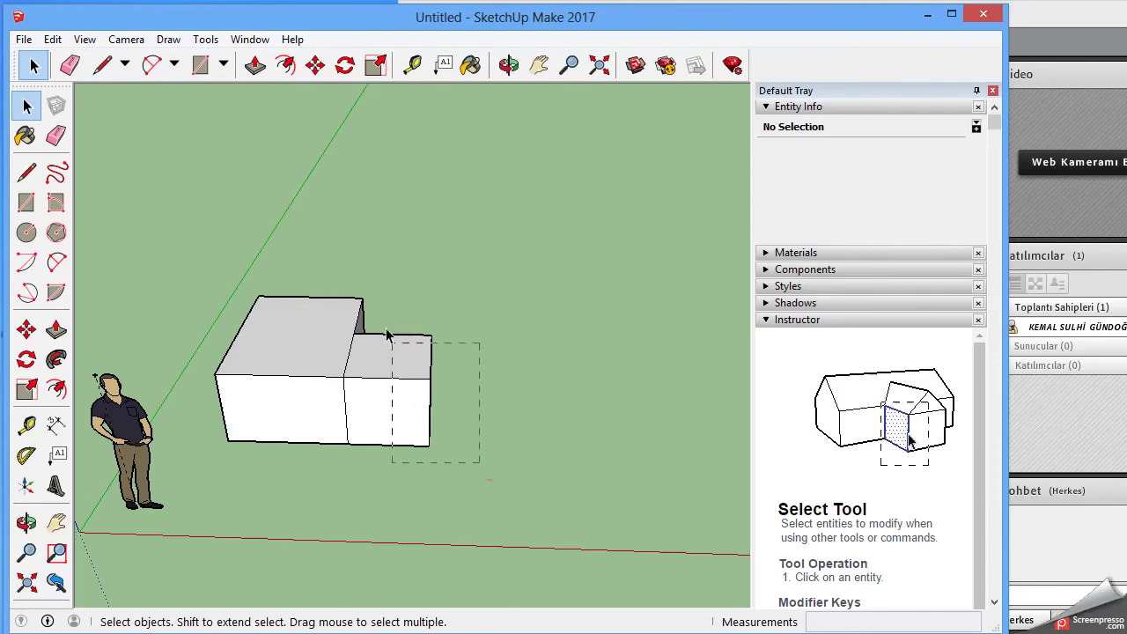
{"action": "left_click_drag", "start_coordinate": [388, 322], "coordinate": [388, 323]}
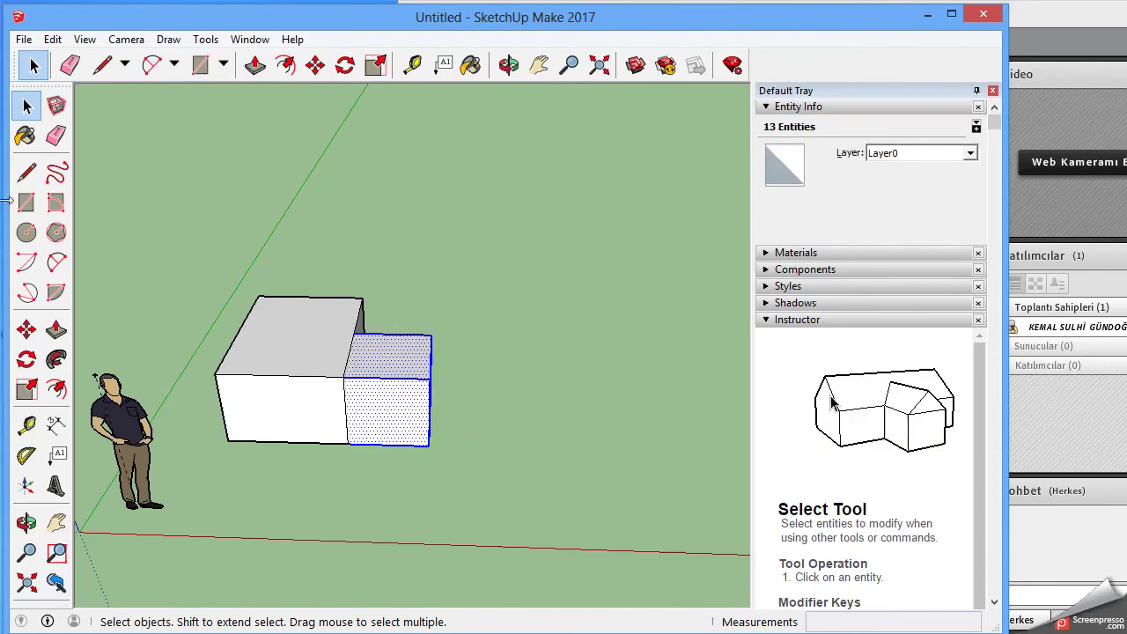
{"action": "left_click", "coordinate": [27, 330]}
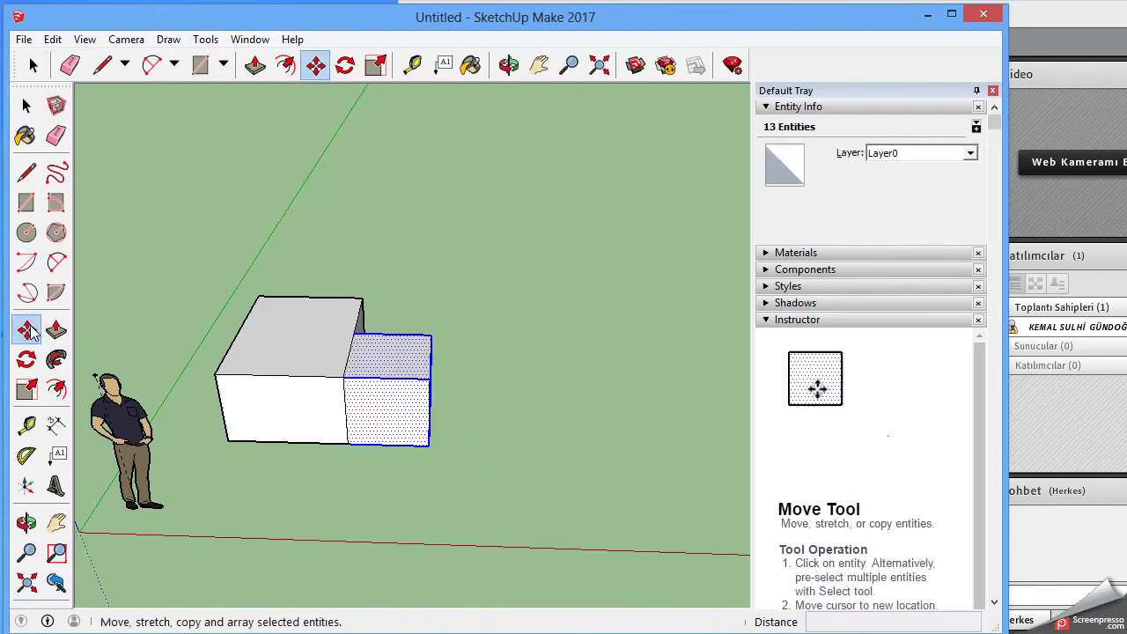
{"action": "left_click", "coordinate": [429, 446]}
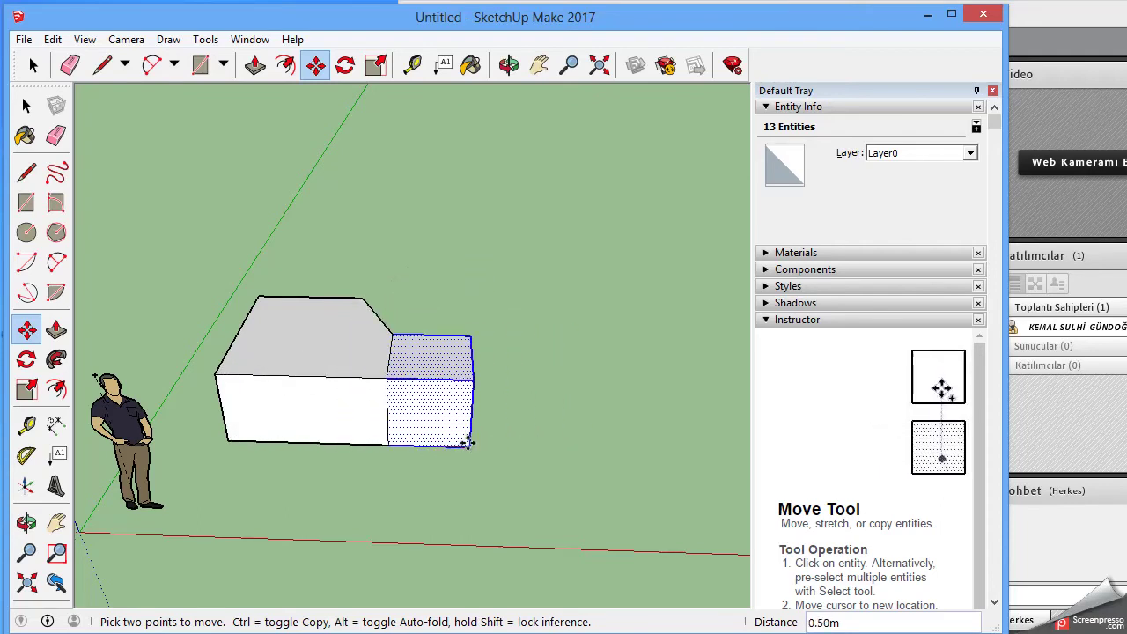
{"action": "left_click", "coordinate": [481, 440]}
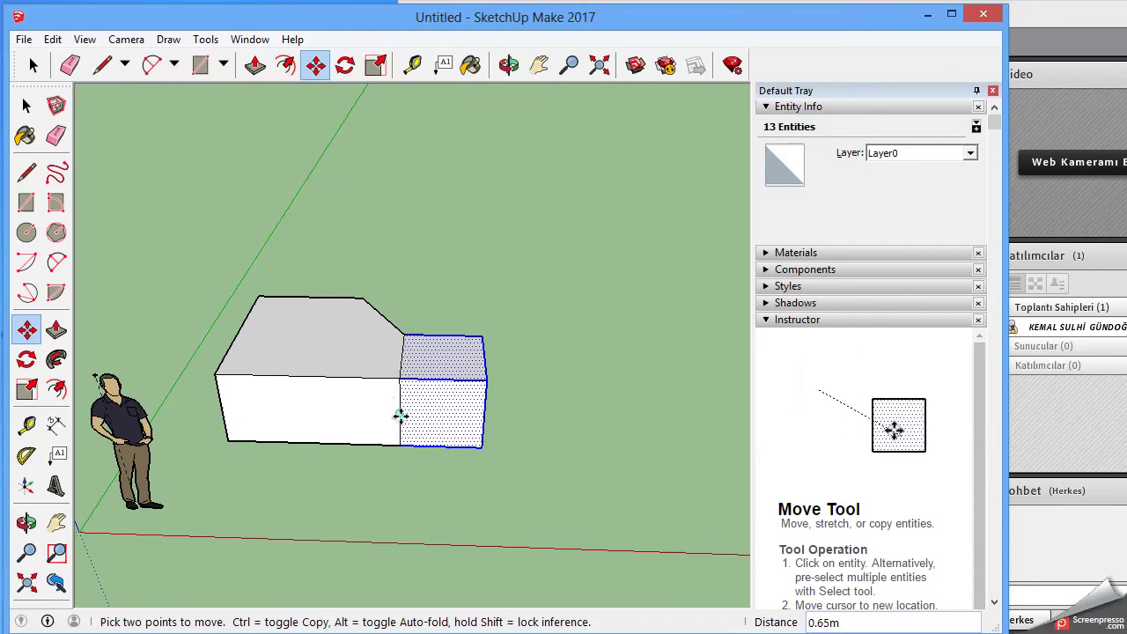
{"action": "left_click", "coordinate": [400, 447]}
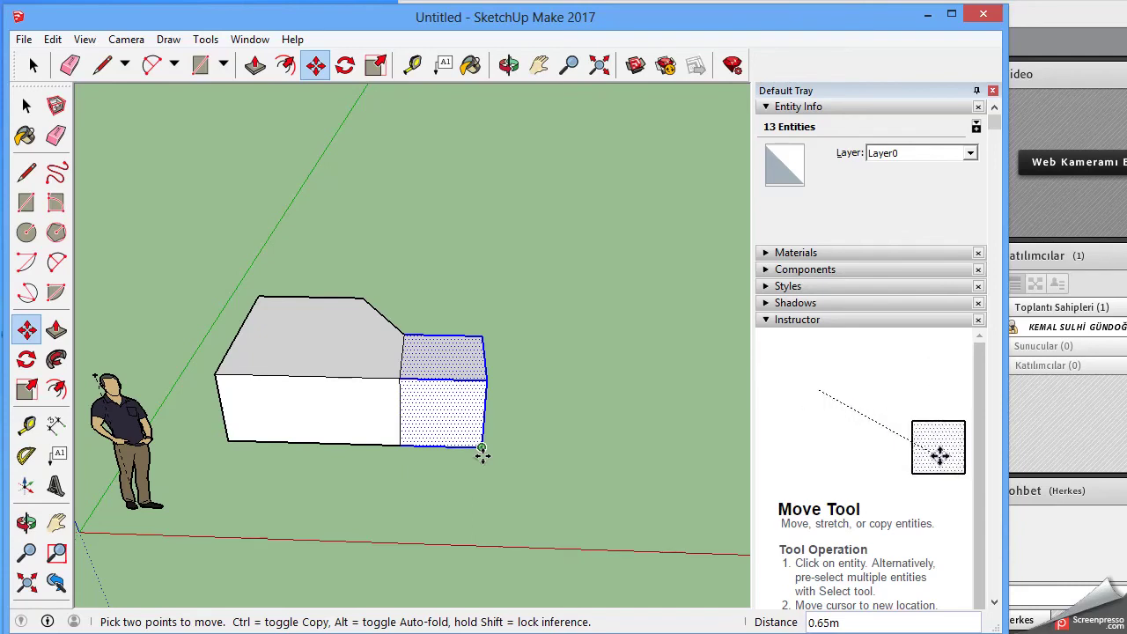
{"action": "key", "text": "Escape"}
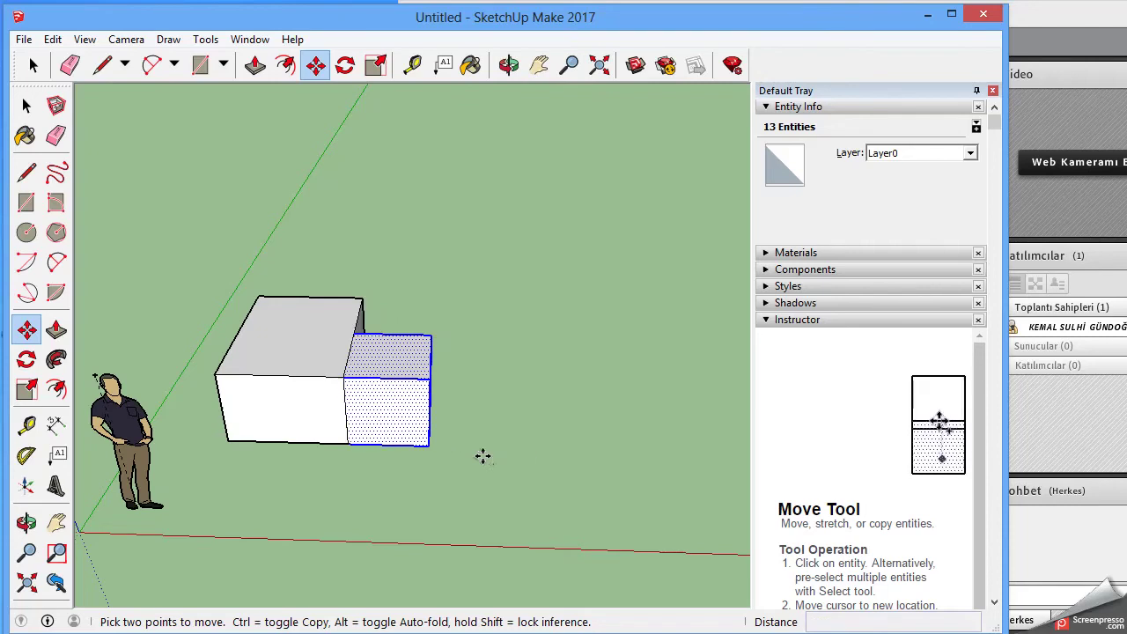
{"action": "key", "text": "ctrl+z"}
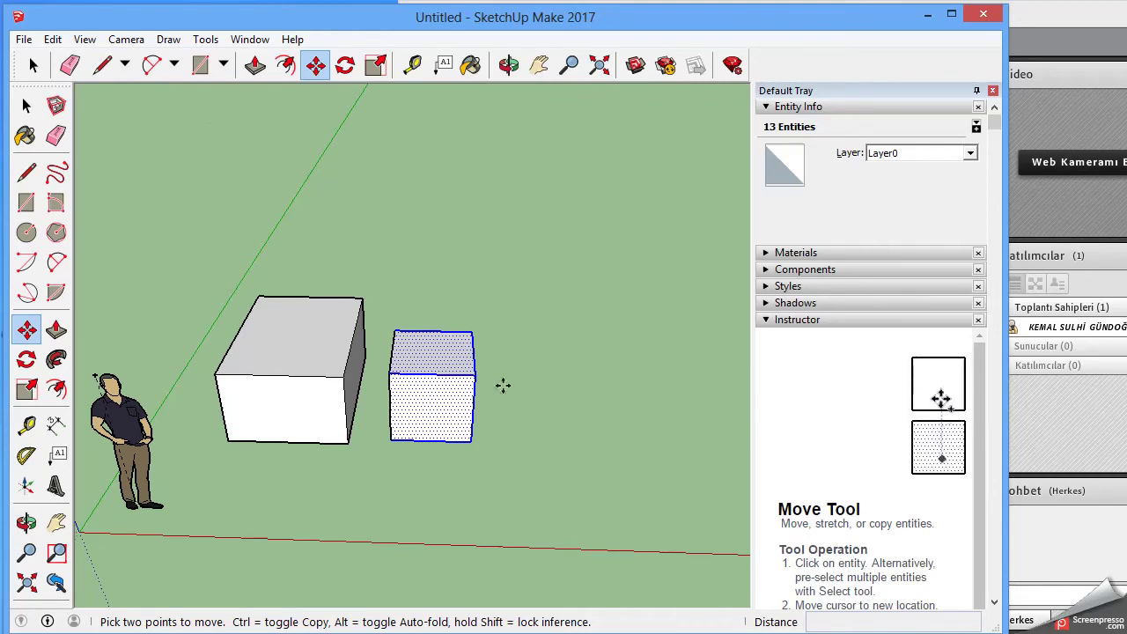
{"action": "left_click", "coordinate": [26, 106]}
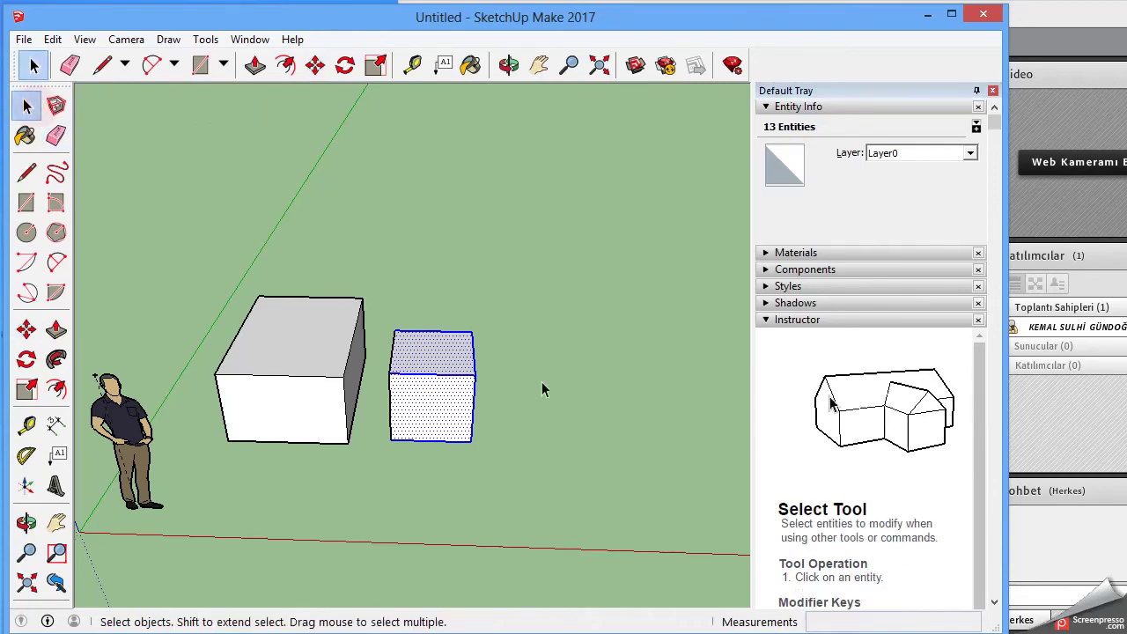
Turn the whole small box into its own group
{"action": "left_click_drag", "start_coordinate": [500, 482], "coordinate": [376, 329]}
{"action": "right_click", "coordinate": [435, 377]}
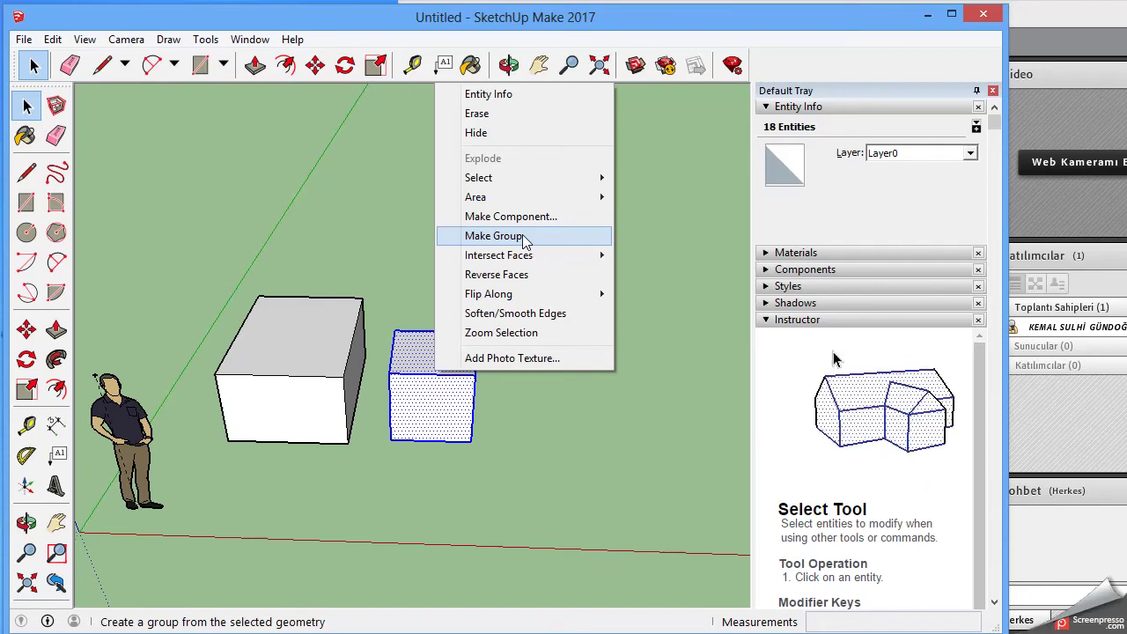
{"action": "left_click", "coordinate": [525, 238]}
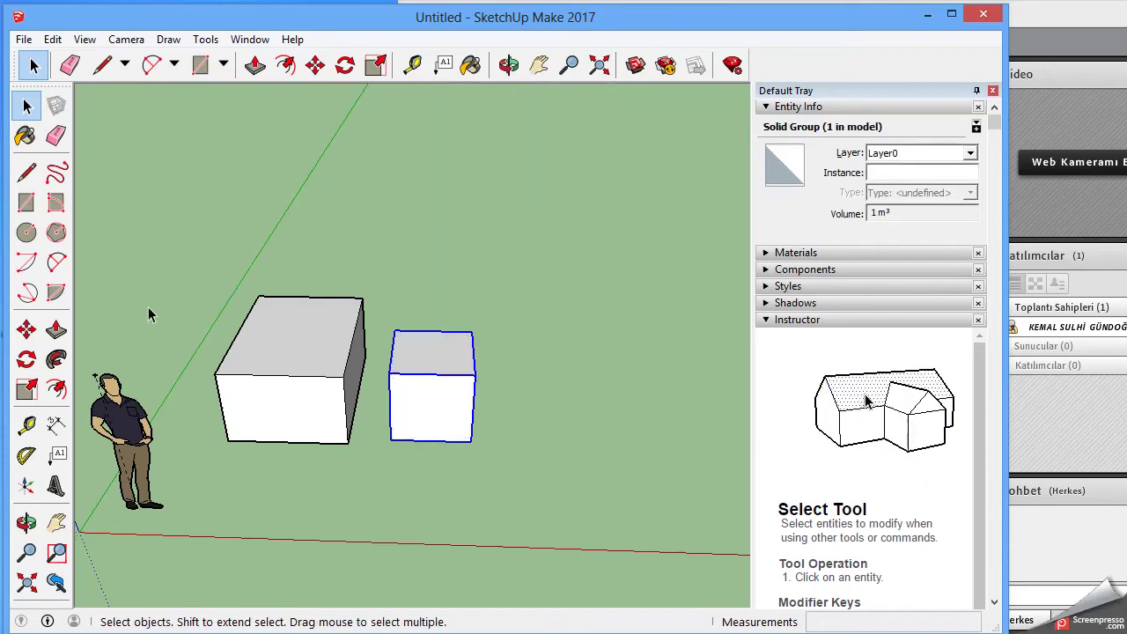
Move the small box group flush against the large box's right side
{"action": "left_click", "coordinate": [26, 329]}
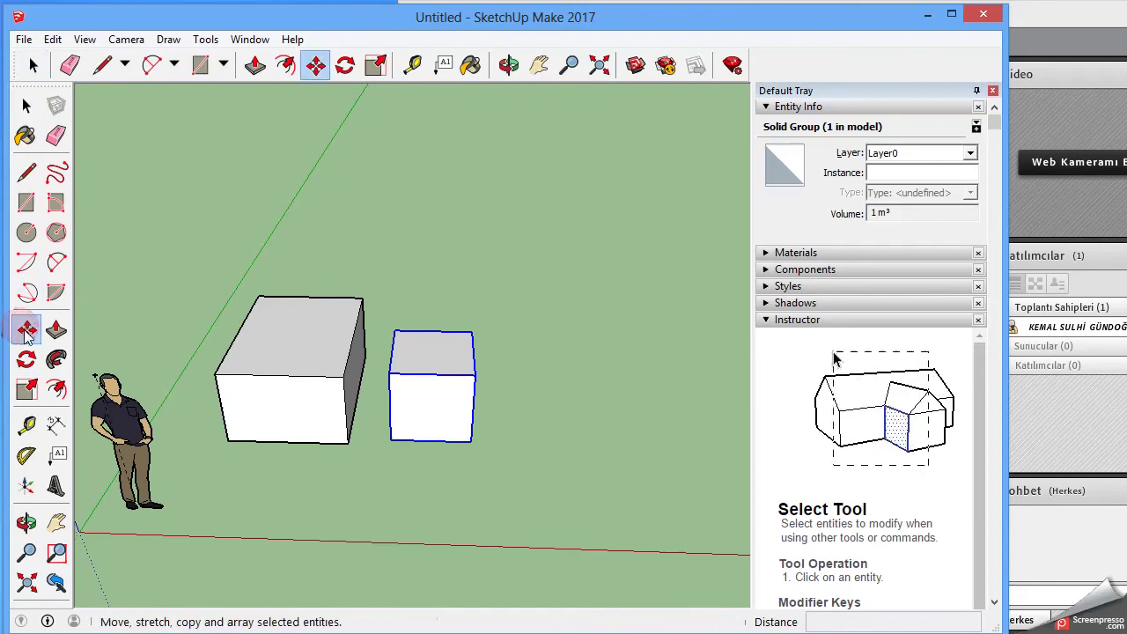
{"action": "left_click", "coordinate": [346, 443]}
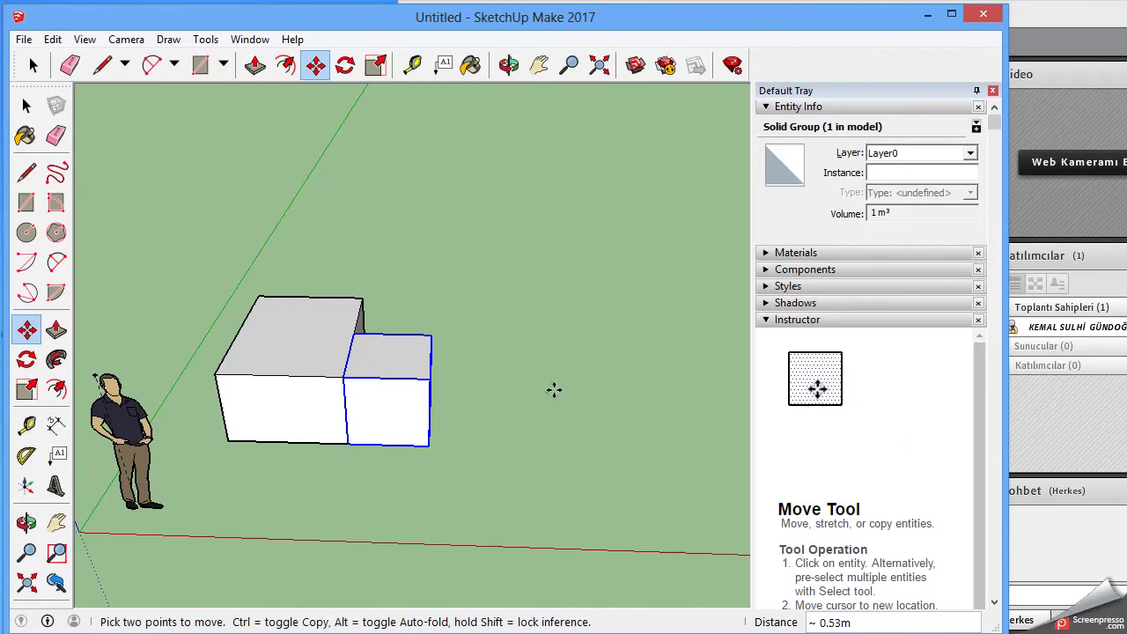
{"action": "key", "text": "Escape"}
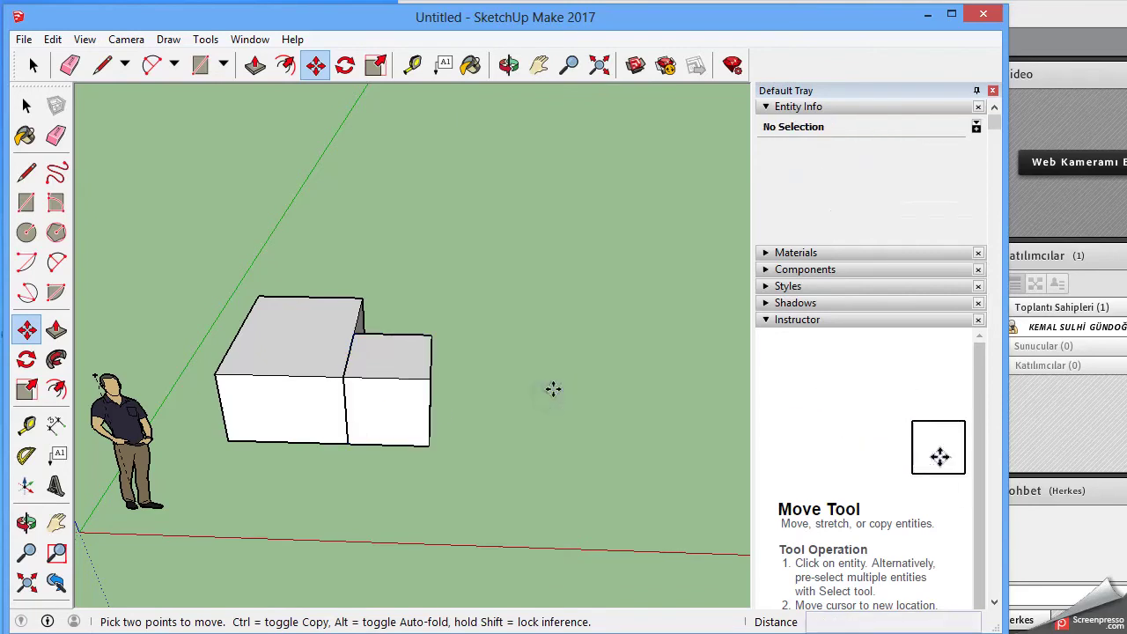
{"action": "key", "text": "space"}
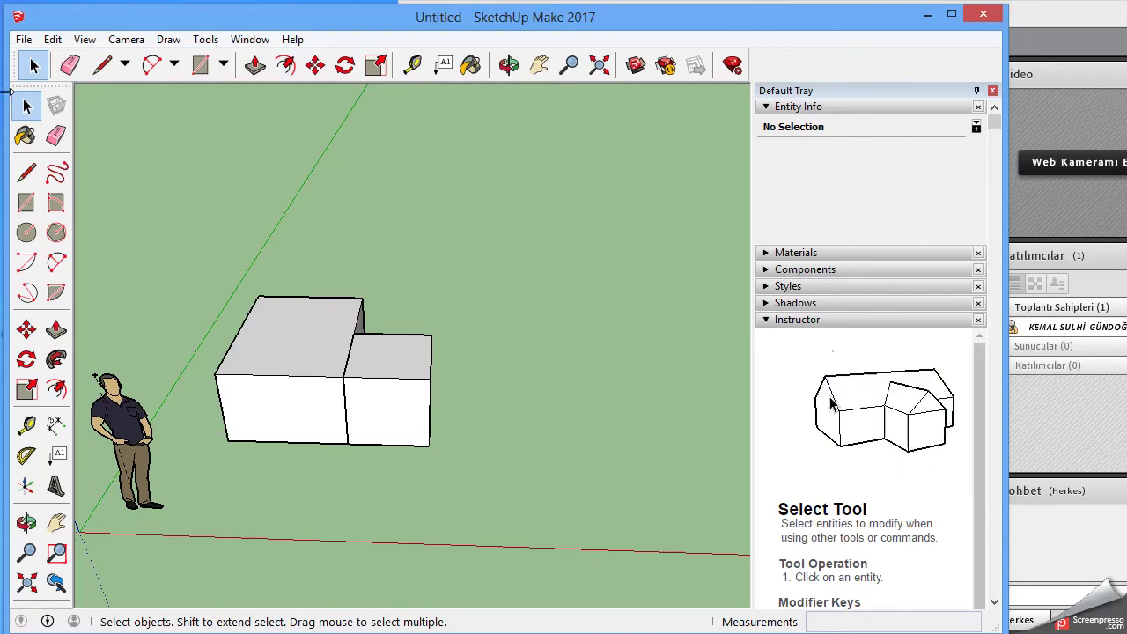
Move the small box group to the right, leaving a clear gap from the large box
{"action": "left_click", "coordinate": [398, 370]}
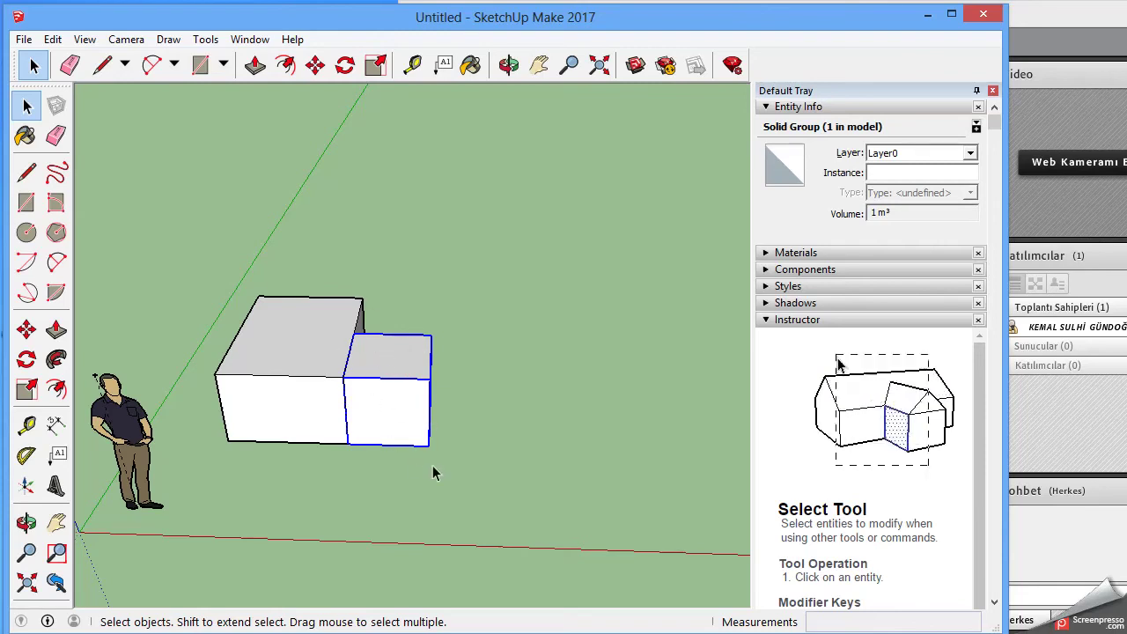
{"action": "left_click", "coordinate": [26, 328]}
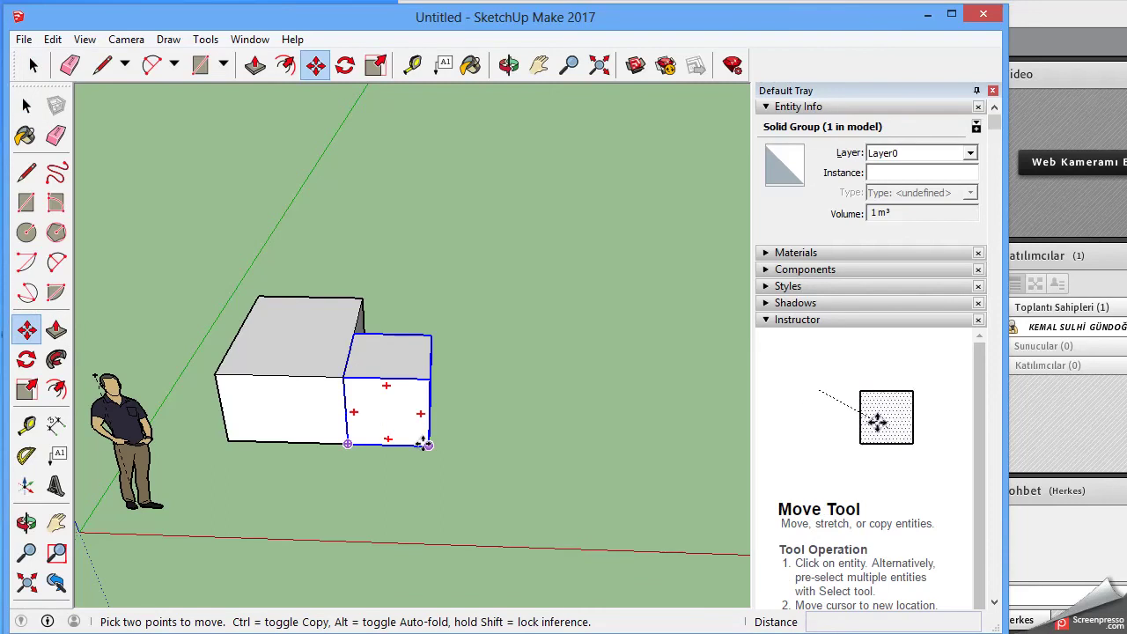
{"action": "left_click", "coordinate": [429, 445]}
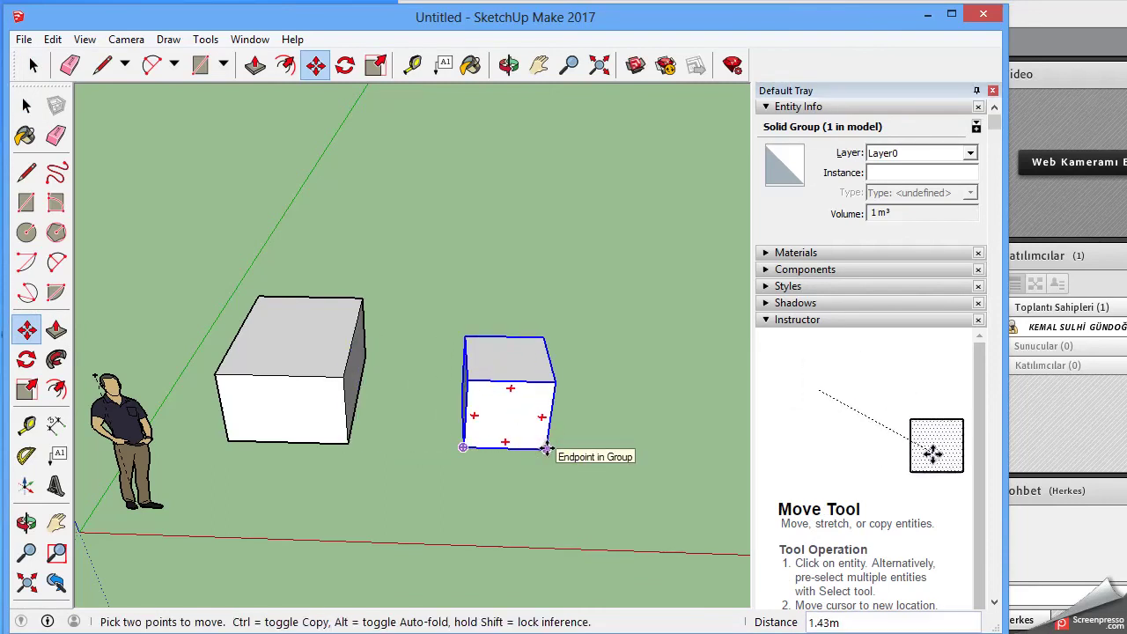
{"action": "right_click", "coordinate": [548, 448]}
{"action": "left_click", "coordinate": [468, 194]}
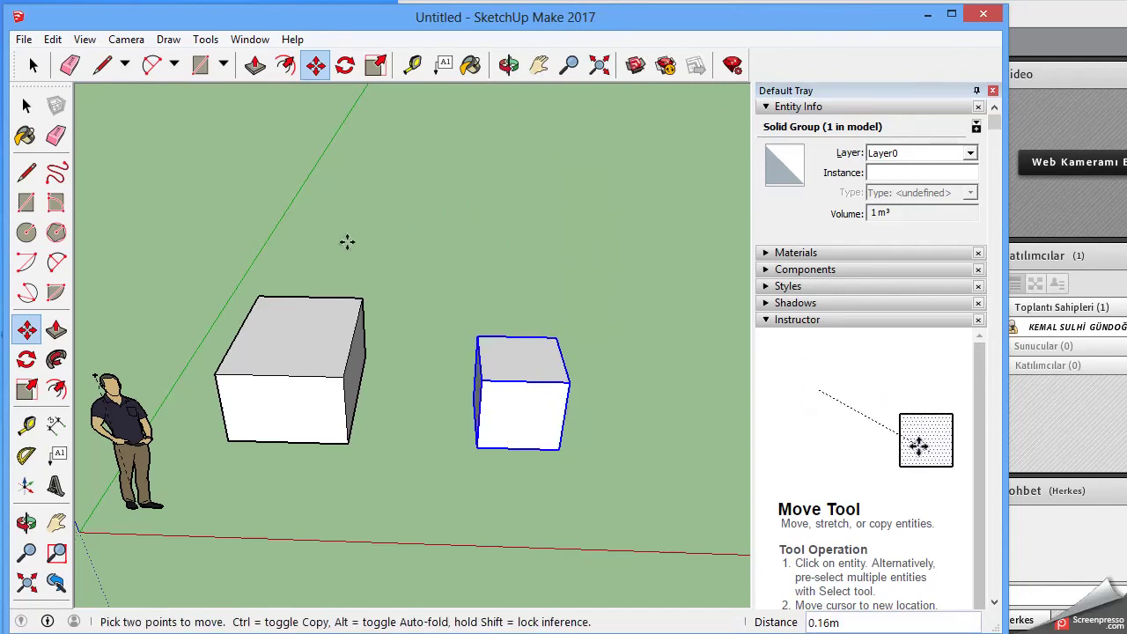
{"action": "key", "text": "space"}
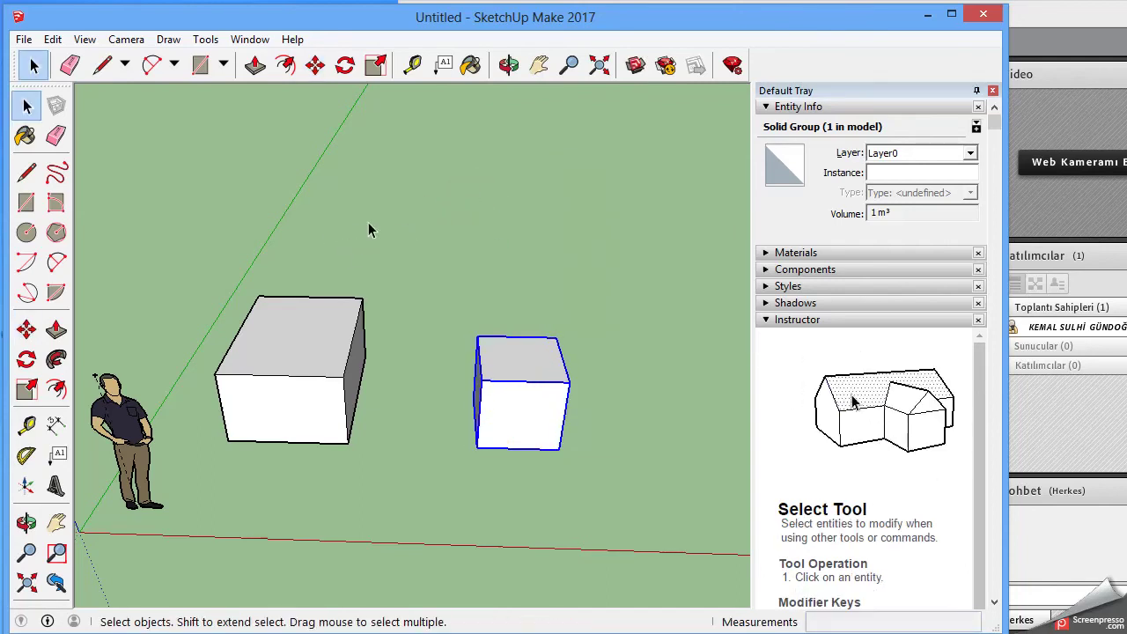
{"action": "left_click", "coordinate": [575, 269]}
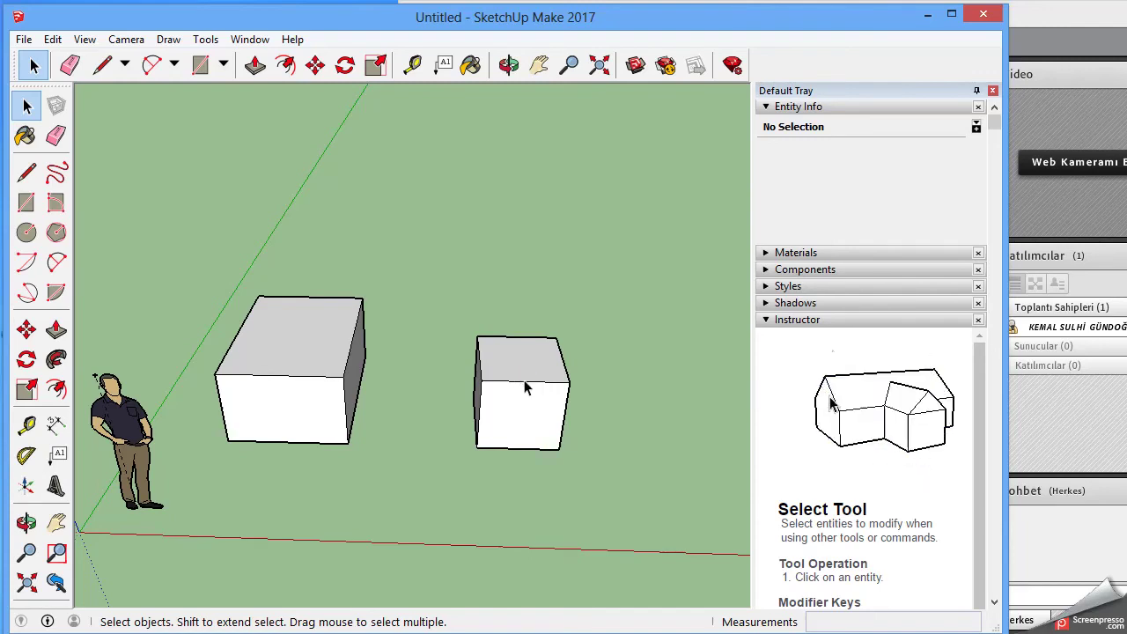
{"action": "left_click", "coordinate": [526, 386]}
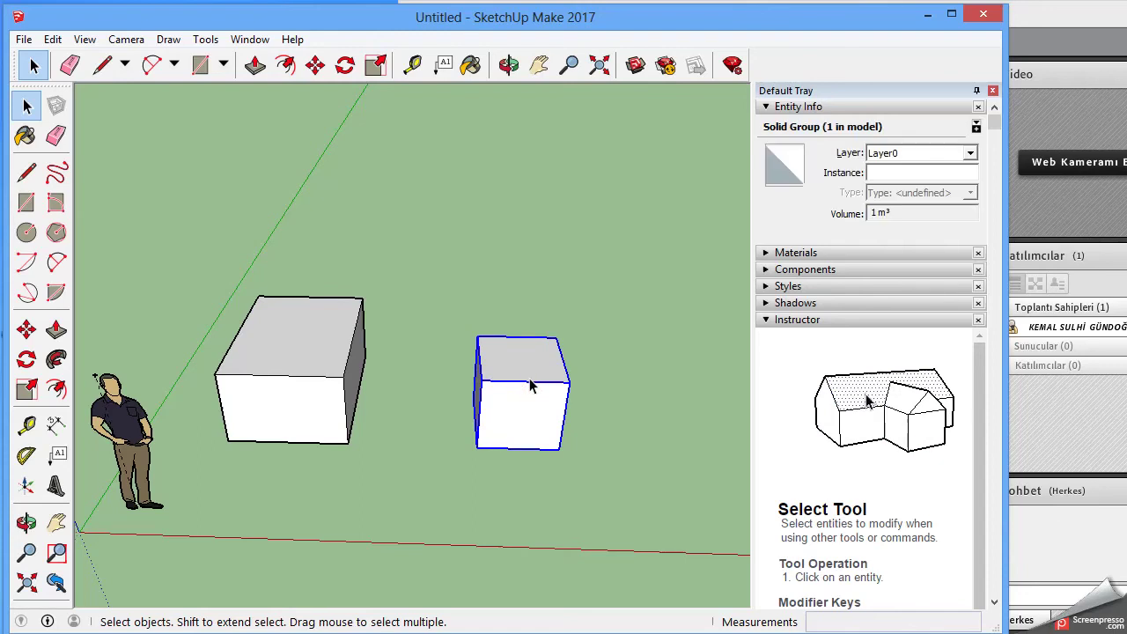
Edit the small box group and draw a small circle on its top face
{"action": "double_click", "coordinate": [529, 385]}
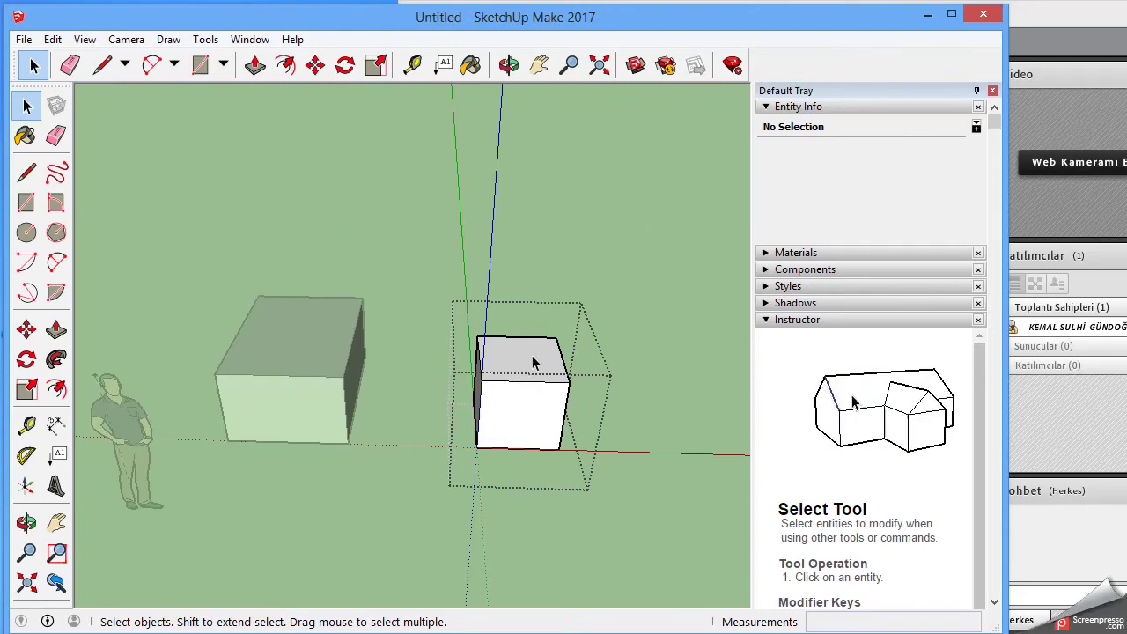
{"action": "left_click", "coordinate": [26, 235]}
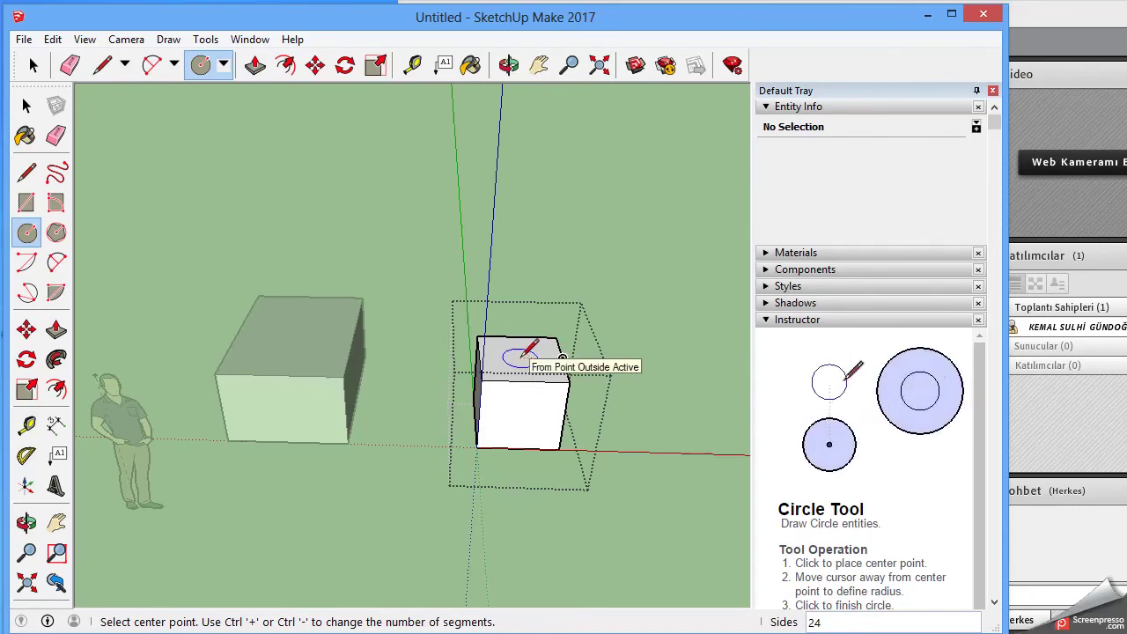
{"action": "left_click", "coordinate": [520, 356]}
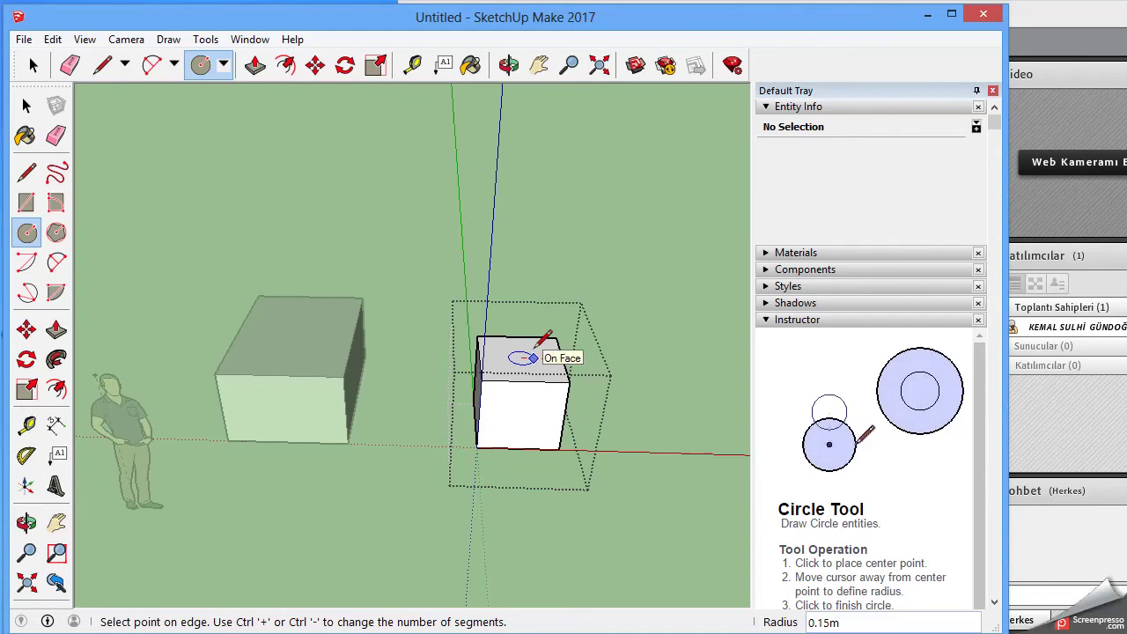
{"action": "left_click", "coordinate": [534, 357]}
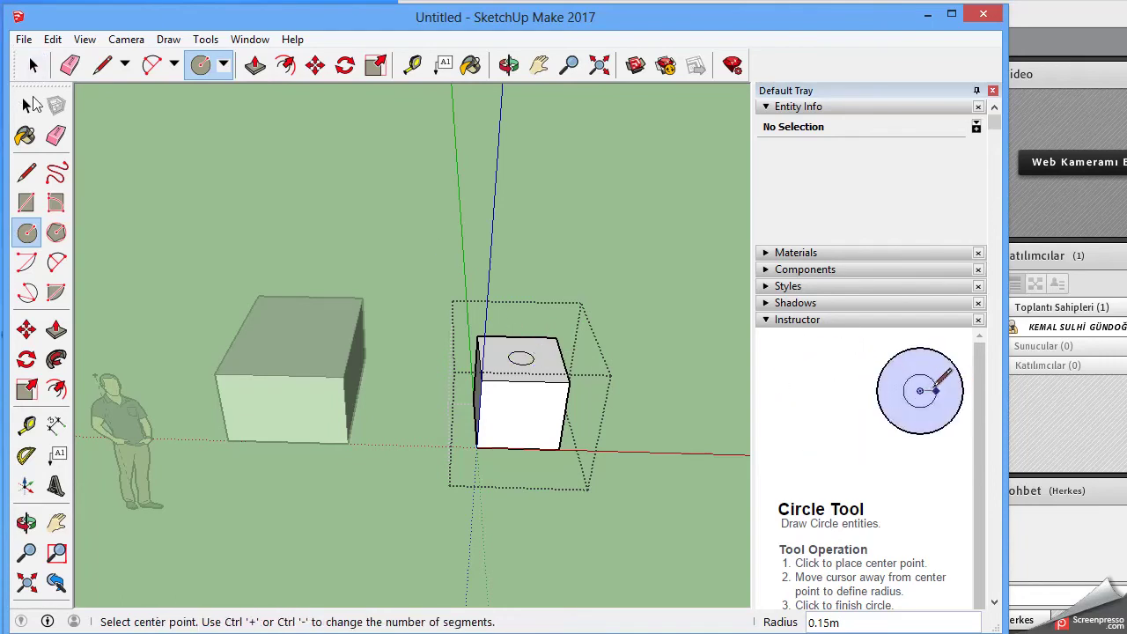
{"action": "left_click", "coordinate": [27, 106]}
Push/pull the circle with a distance of -1, which raises a cylinder
{"action": "left_click", "coordinate": [56, 329]}
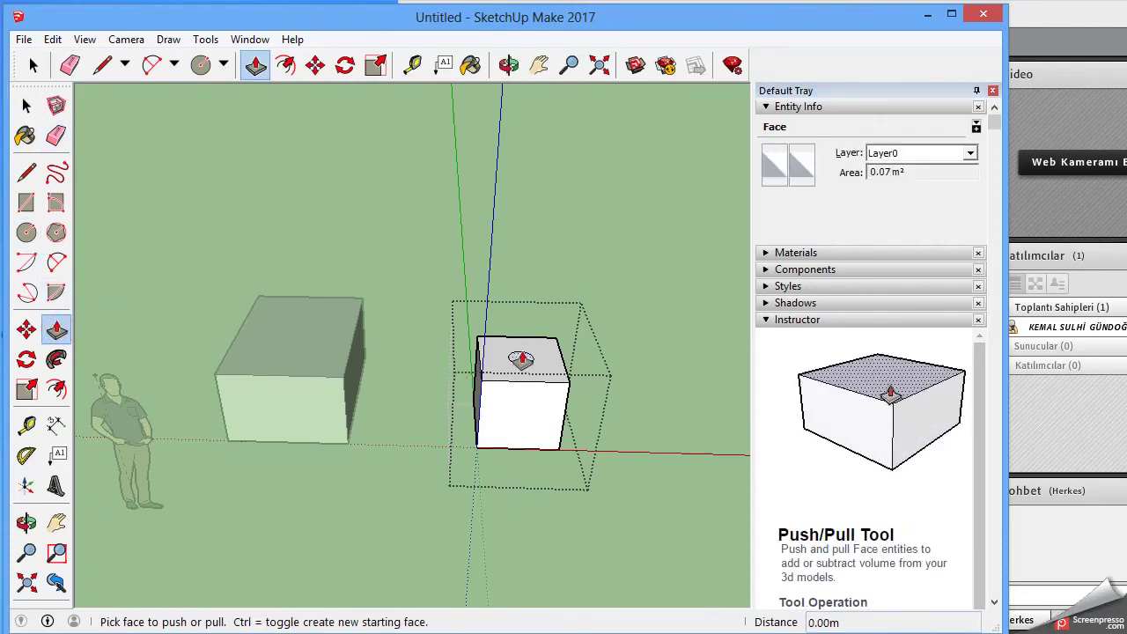
{"action": "mouse_move", "coordinate": [525, 363]}
{"action": "left_mouse_down"}
{"action": "mouse_move", "coordinate": [512, 382]}
{"action": "mouse_move", "coordinate": [524, 356]}
{"action": "left_mouse_up"}
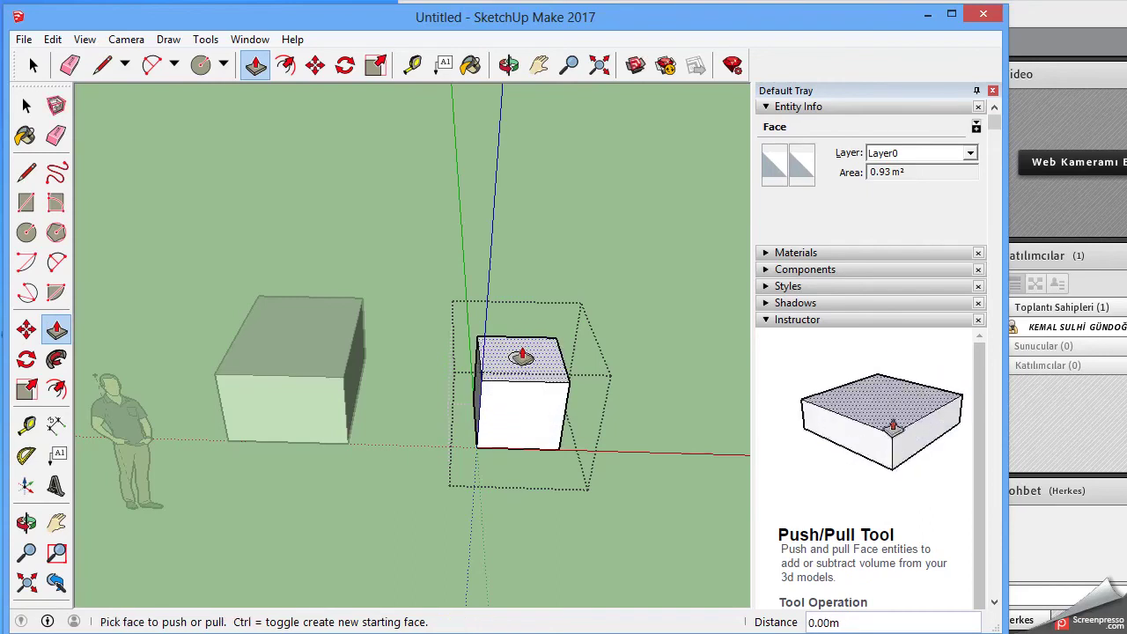
{"action": "scroll", "coordinate": [517, 359], "scroll_direction": "up", "scroll_amount": 1}
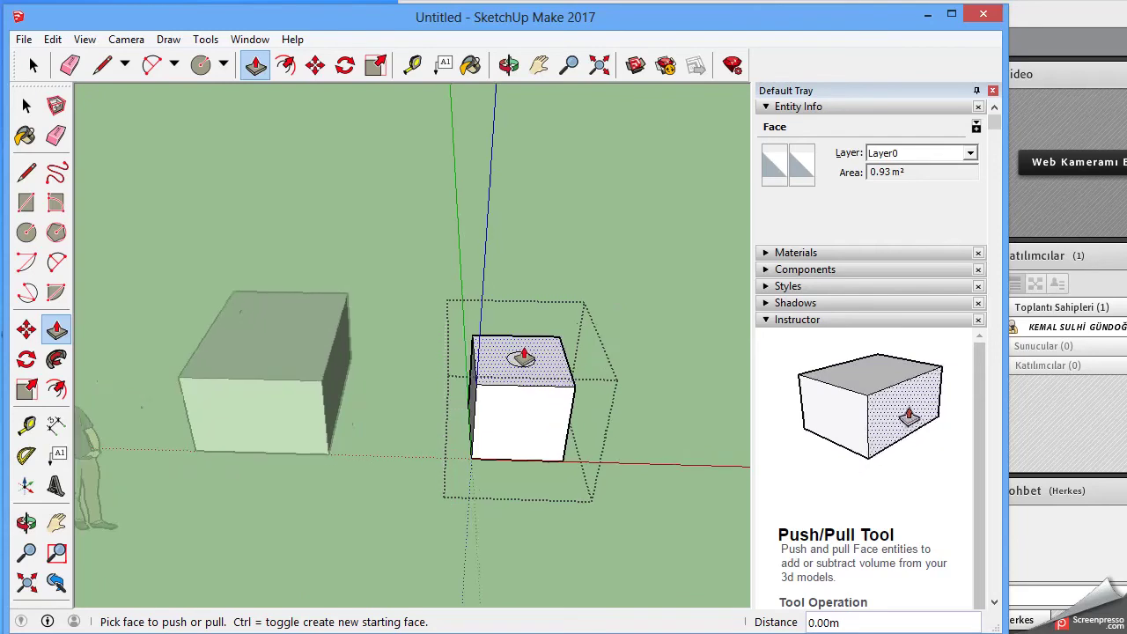
{"action": "scroll", "coordinate": [517, 361], "scroll_direction": "up", "scroll_amount": 2}
{"action": "scroll", "coordinate": [515, 373], "scroll_direction": "up", "scroll_amount": 2}
{"action": "left_click_drag", "start_coordinate": [510, 374], "coordinate": [505, 519]}
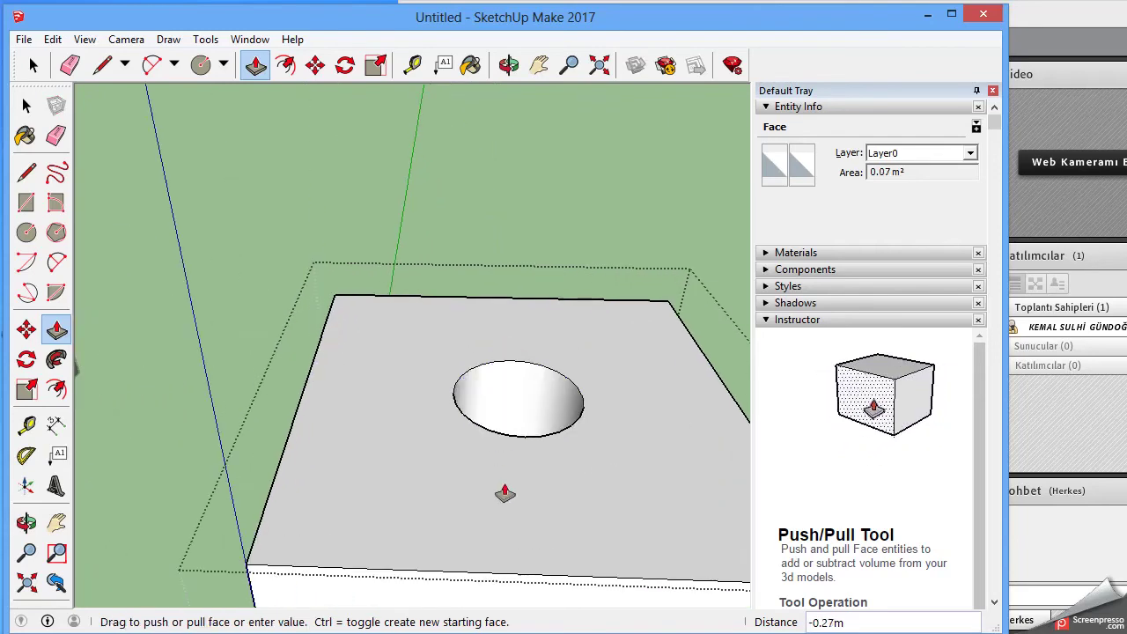
{"action": "scroll", "coordinate": [506, 520], "scroll_direction": "down", "scroll_amount": 1}
{"action": "scroll", "coordinate": [504, 529], "scroll_direction": "down", "scroll_amount": 2}
{"action": "scroll", "coordinate": [498, 551], "scroll_direction": "down", "scroll_amount": 1}
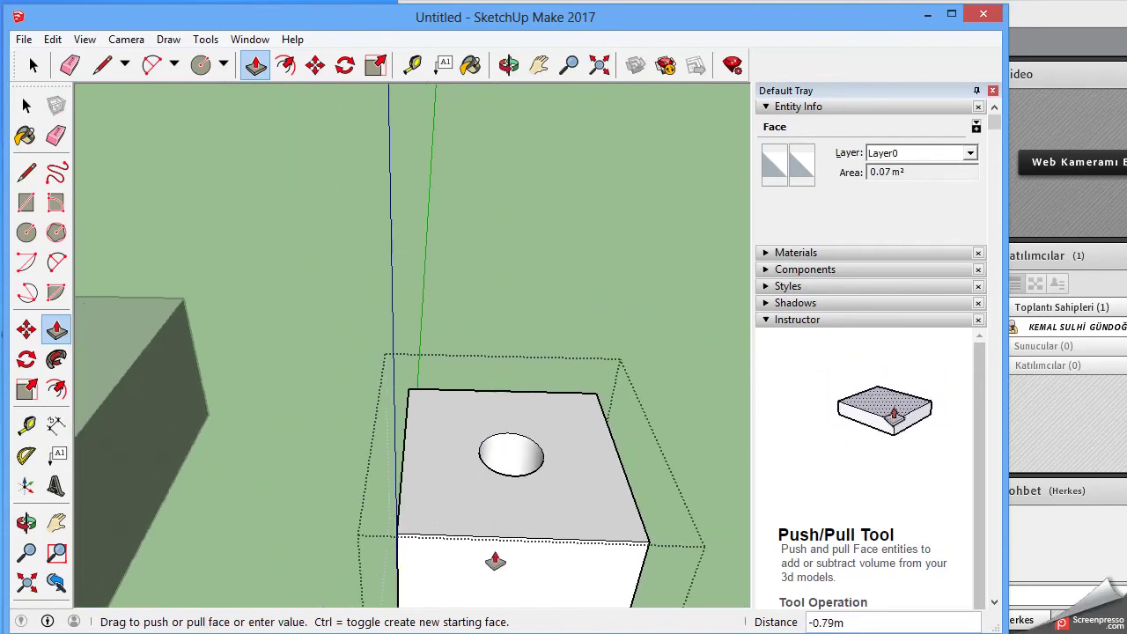
{"action": "scroll", "coordinate": [496, 572], "scroll_direction": "down", "scroll_amount": 2}
{"action": "scroll", "coordinate": [495, 585], "scroll_direction": "down", "scroll_amount": 1}
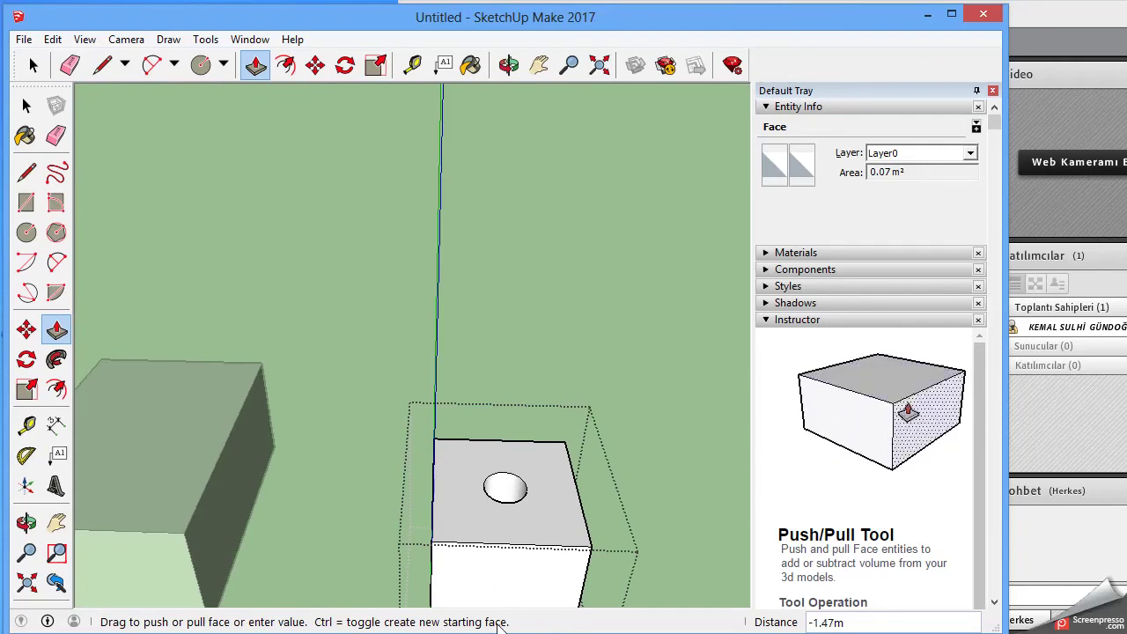
{"action": "type", "text": "-1"}
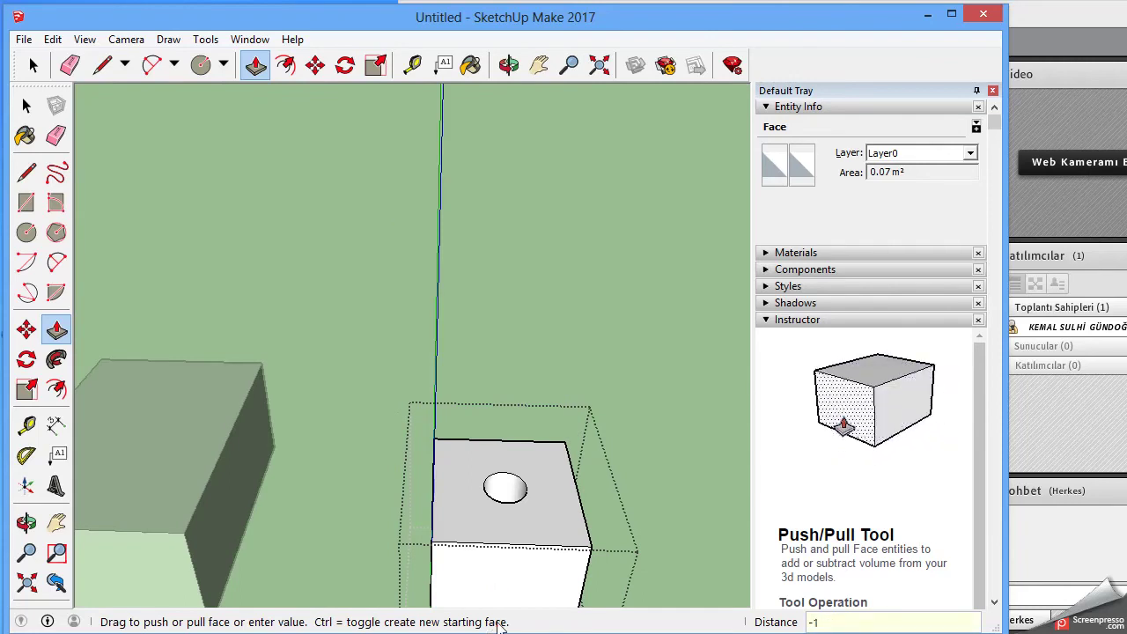
{"action": "key", "text": "Return"}
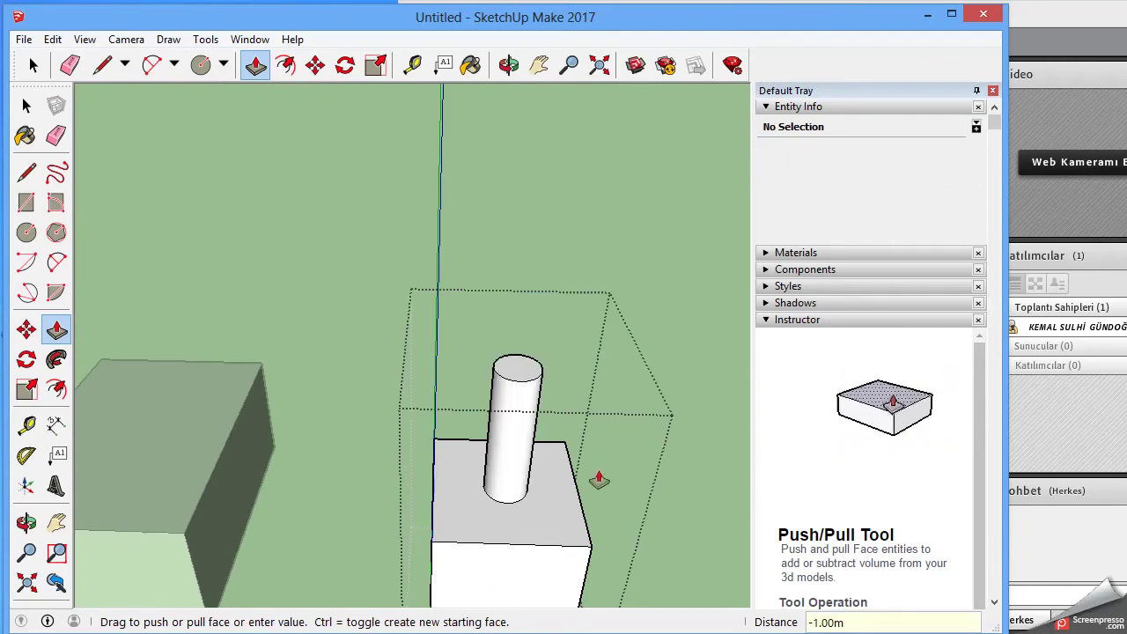
Undo the cylinder and push the circle 1 m down into the box
{"action": "middle_click_drag", "start_coordinate": [650, 501], "coordinate": [494, 608]}
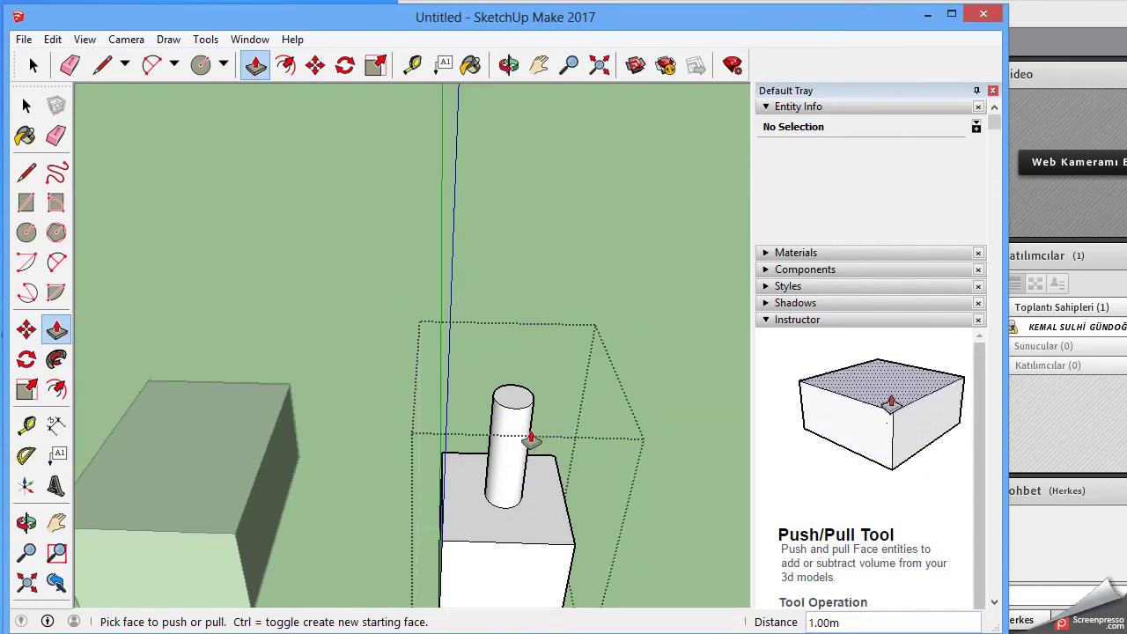
{"action": "key", "text": "ctrl+z"}
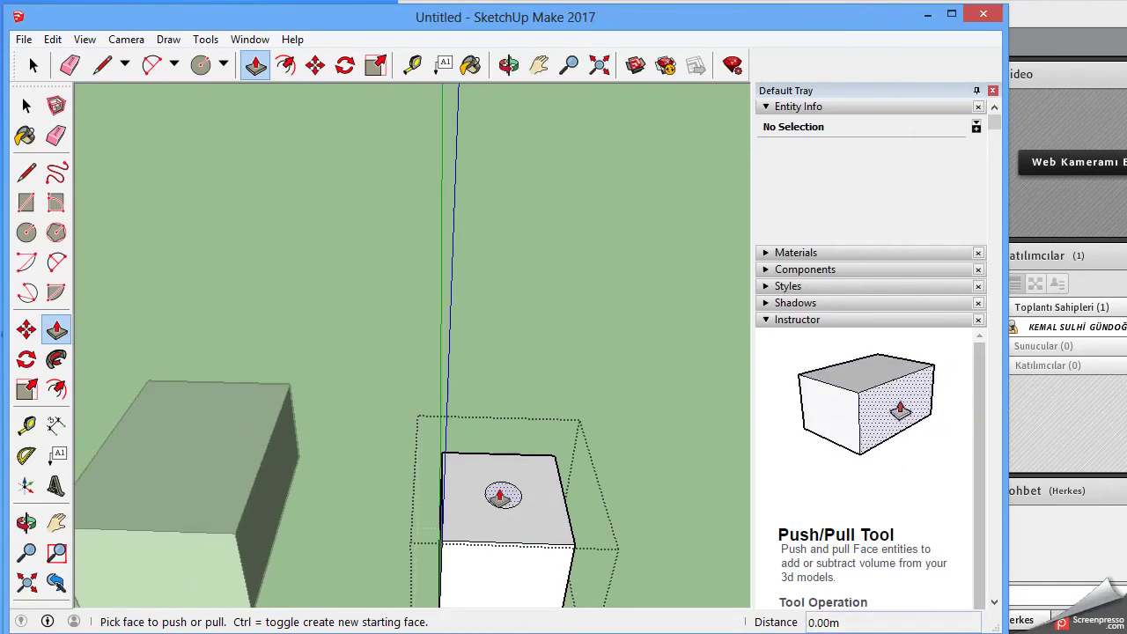
{"action": "left_click", "coordinate": [502, 494]}
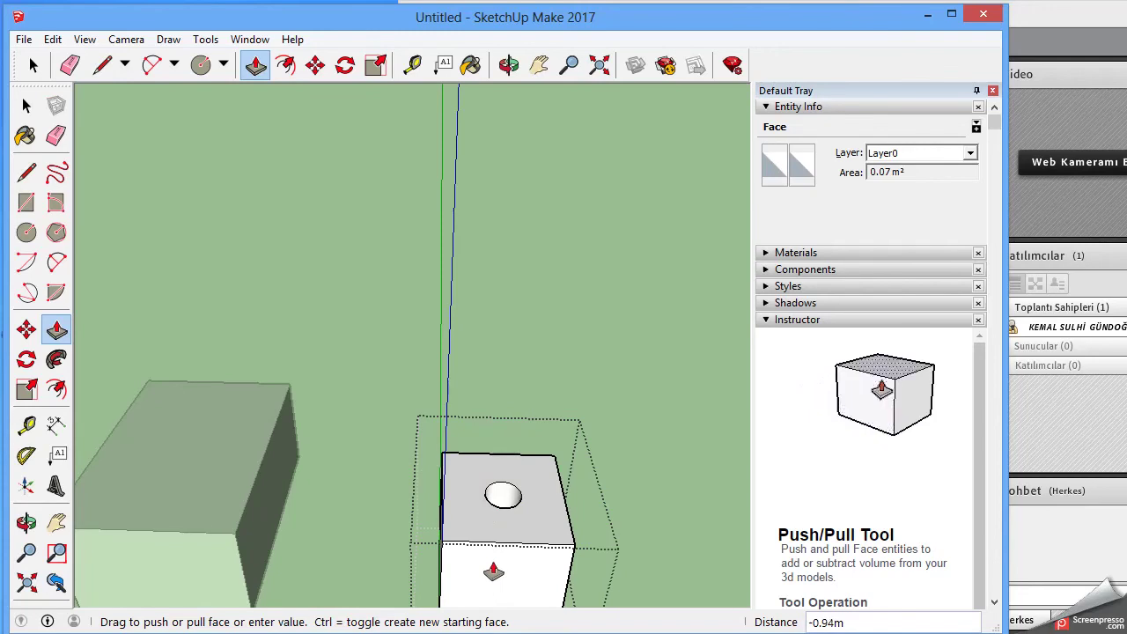
{"action": "type", "text": "1"}
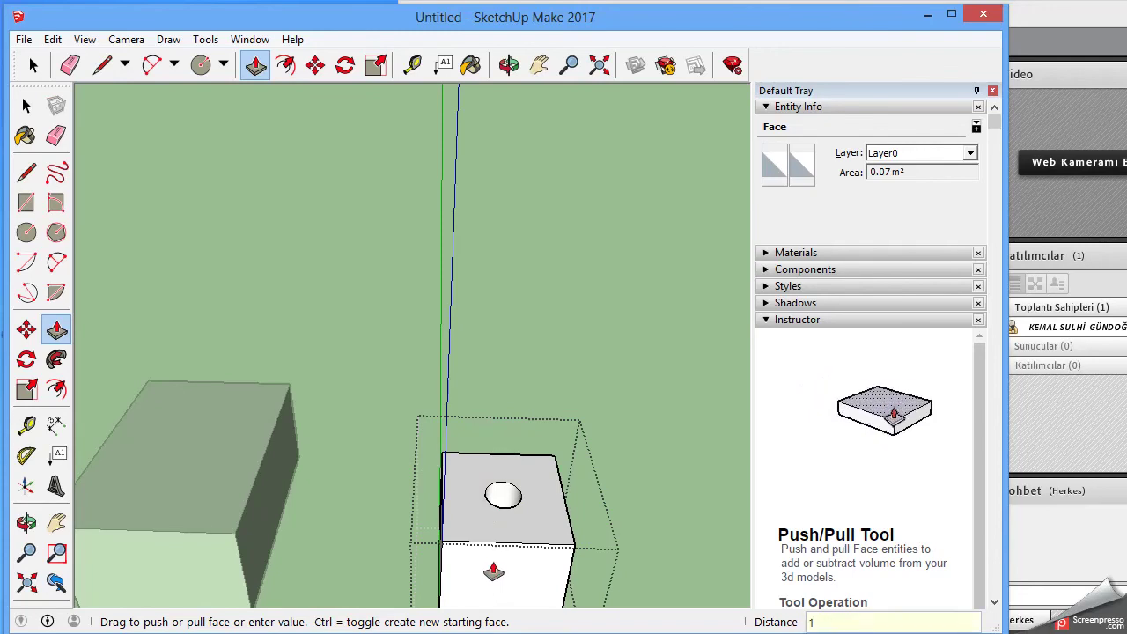
{"action": "key", "text": "Return"}
{"action": "scroll", "coordinate": [645, 463], "scroll_direction": "down", "scroll_amount": 2}
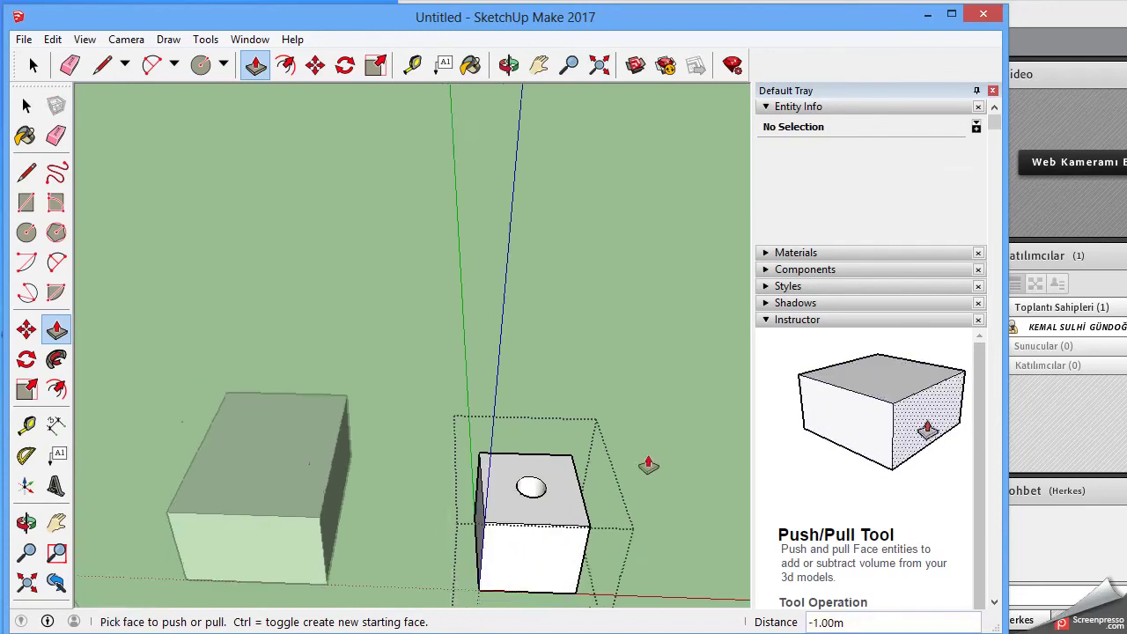
{"action": "scroll", "coordinate": [648, 464], "scroll_direction": "down", "scroll_amount": 2}
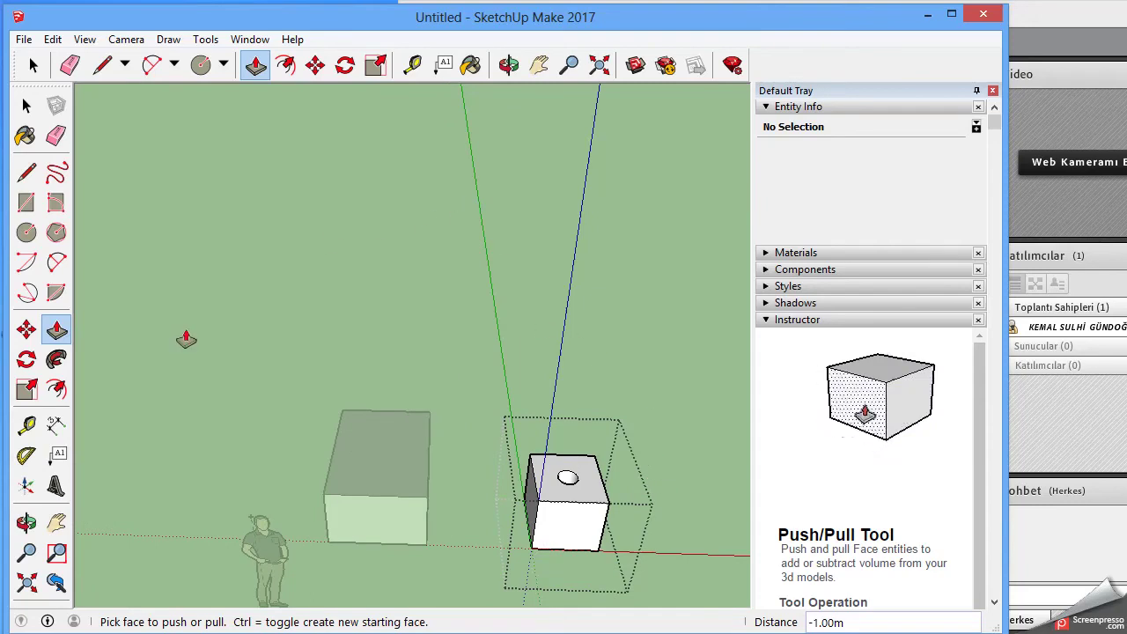
Close the group edit and orbit to a lower, level view of both boxes
{"action": "left_click", "coordinate": [26, 106]}
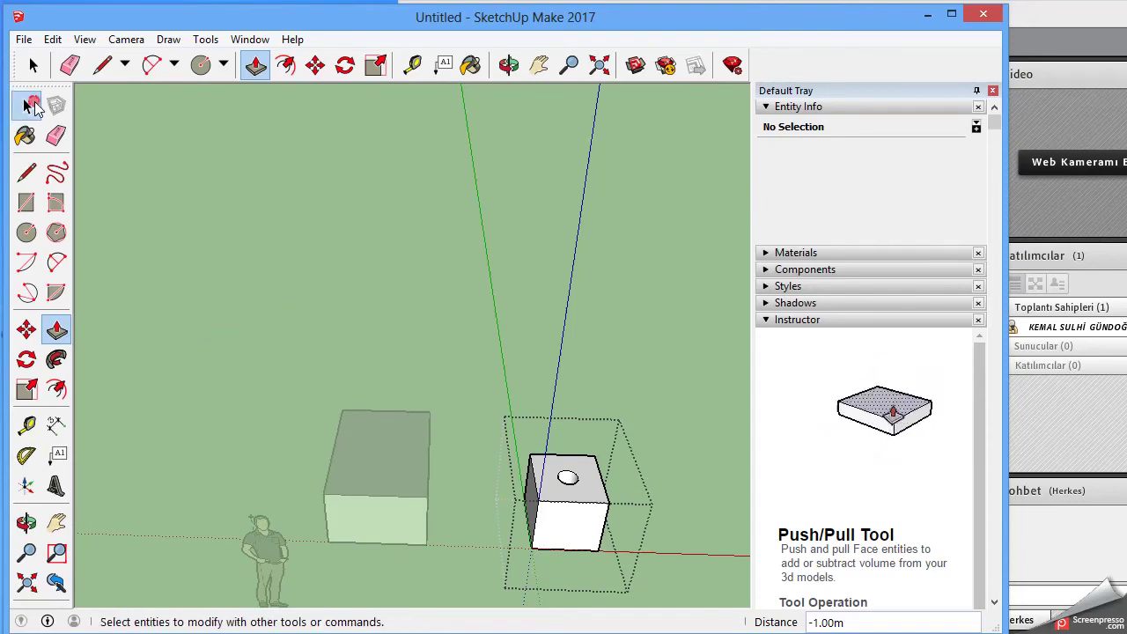
{"action": "left_click", "coordinate": [252, 287]}
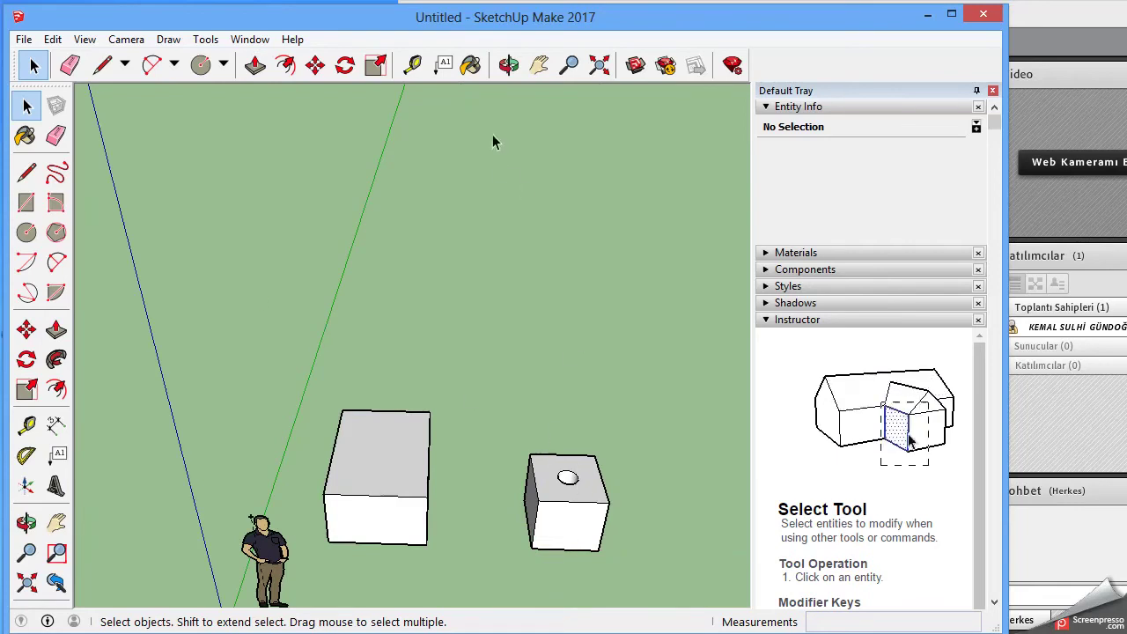
{"action": "left_click", "coordinate": [509, 64]}
{"action": "mouse_move", "coordinate": [587, 473]}
{"action": "left_mouse_down"}
{"action": "mouse_move", "coordinate": [583, 490]}
{"action": "mouse_move", "coordinate": [564, 469]}
{"action": "mouse_move", "coordinate": [532, 478]}
{"action": "mouse_move", "coordinate": [520, 544]}
{"action": "mouse_move", "coordinate": [511, 499]}
{"action": "mouse_move", "coordinate": [506, 524]}
{"action": "mouse_move", "coordinate": [443, 485]}
{"action": "mouse_move", "coordinate": [424, 501]}
{"action": "mouse_move", "coordinate": [460, 521]}
{"action": "mouse_move", "coordinate": [432, 526]}
{"action": "mouse_move", "coordinate": [446, 550]}
{"action": "mouse_move", "coordinate": [467, 519]}
{"action": "mouse_move", "coordinate": [465, 591]}
{"action": "mouse_move", "coordinate": [511, 507]}
{"action": "mouse_move", "coordinate": [516, 461]}
{"action": "mouse_move", "coordinate": [576, 517]}
{"action": "mouse_move", "coordinate": [584, 503]}
{"action": "left_mouse_up"}
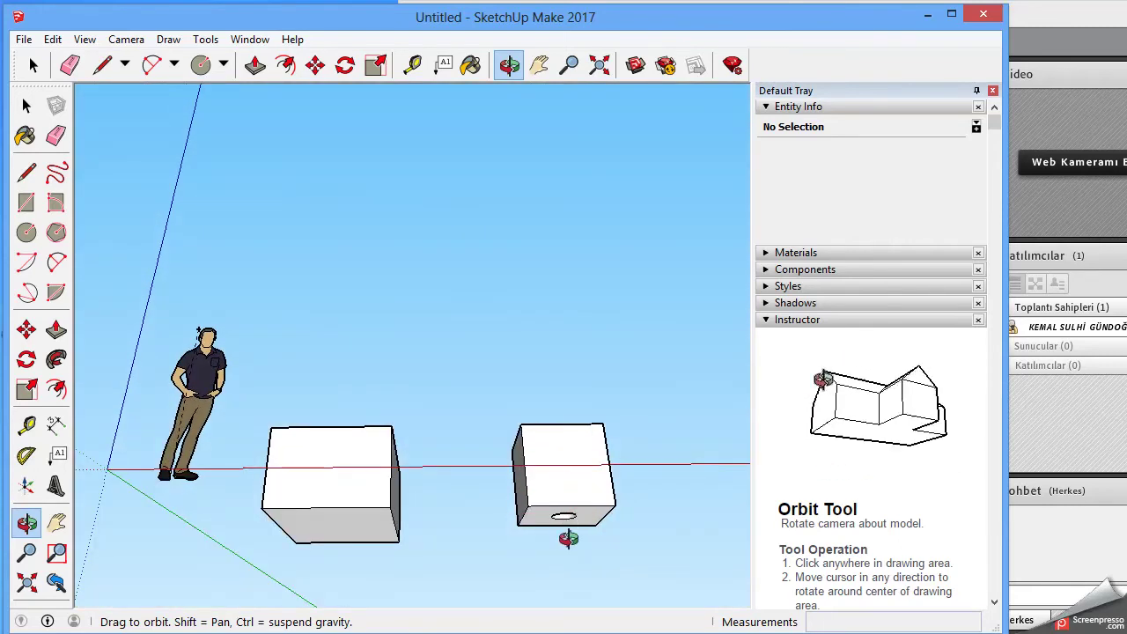
{"action": "mouse_move", "coordinate": [564, 470]}
{"action": "left_mouse_down"}
{"action": "mouse_move", "coordinate": [545, 483]}
{"action": "mouse_move", "coordinate": [510, 468]}
{"action": "mouse_move", "coordinate": [516, 491]}
{"action": "mouse_move", "coordinate": [461, 511]}
{"action": "left_mouse_up"}
{"action": "right_click", "coordinate": [497, 370]}
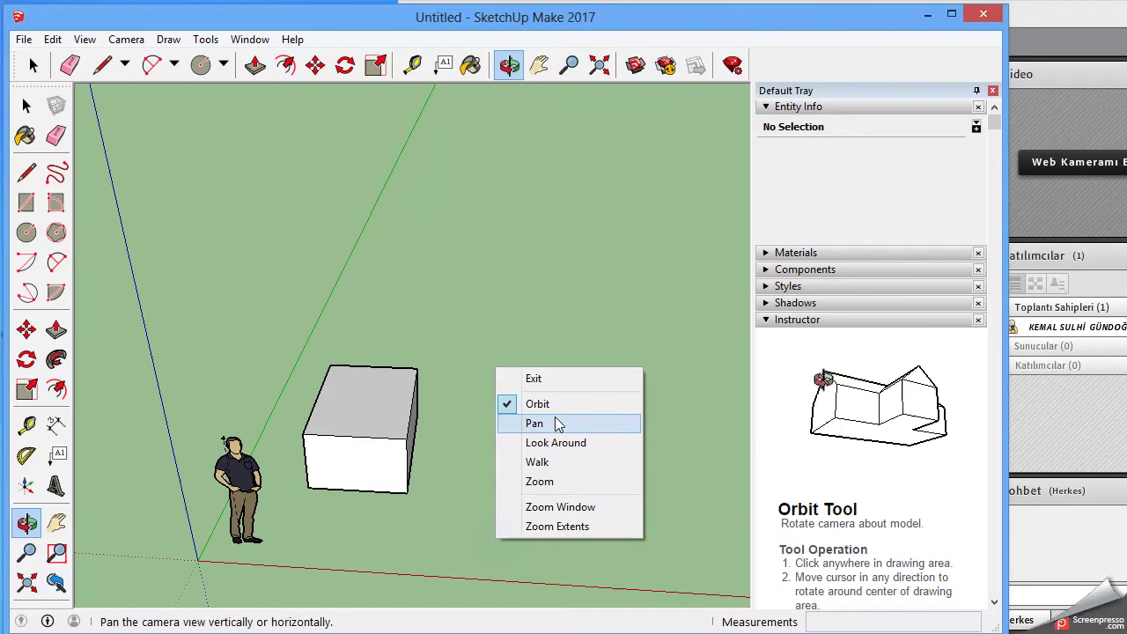
{"action": "left_click", "coordinate": [557, 384]}
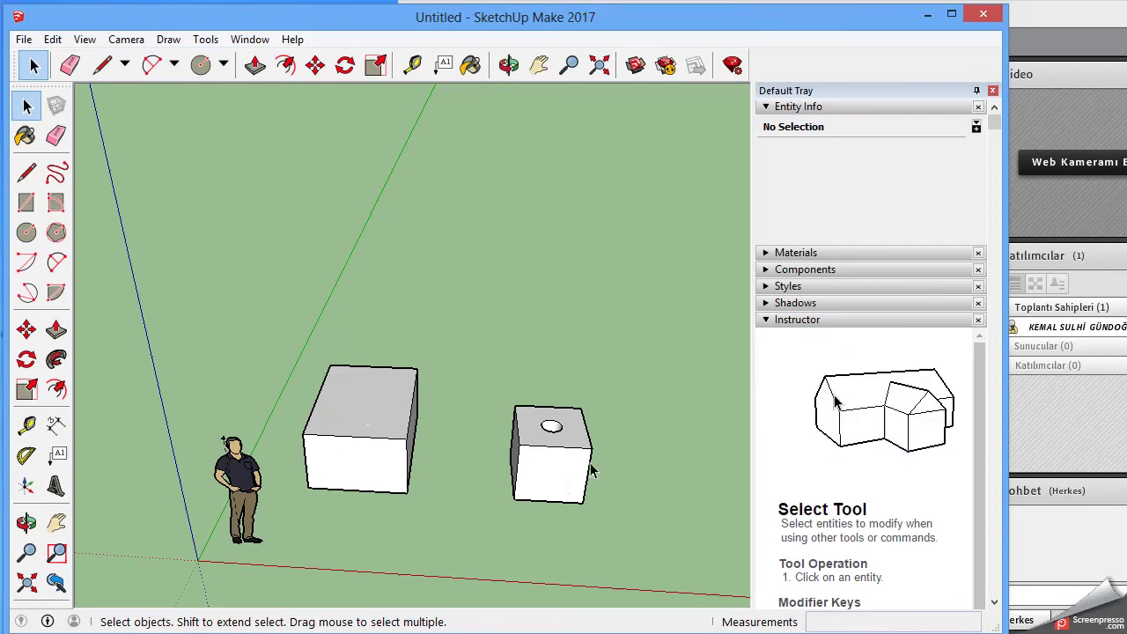
{"action": "right_click", "coordinate": [556, 445]}
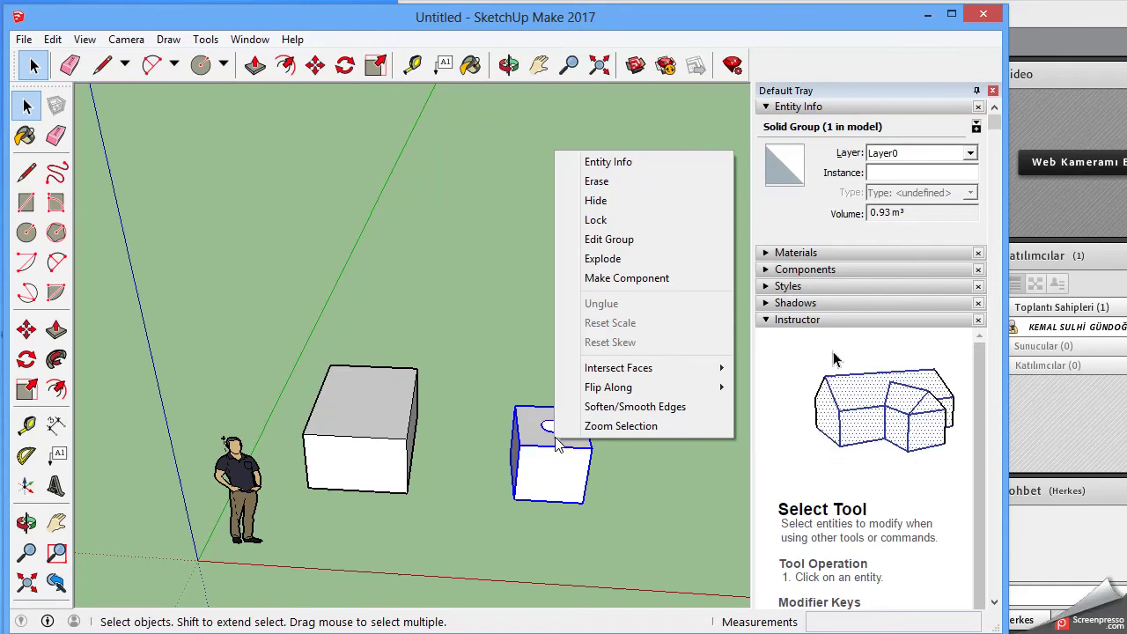
{"action": "left_click", "coordinate": [590, 164]}
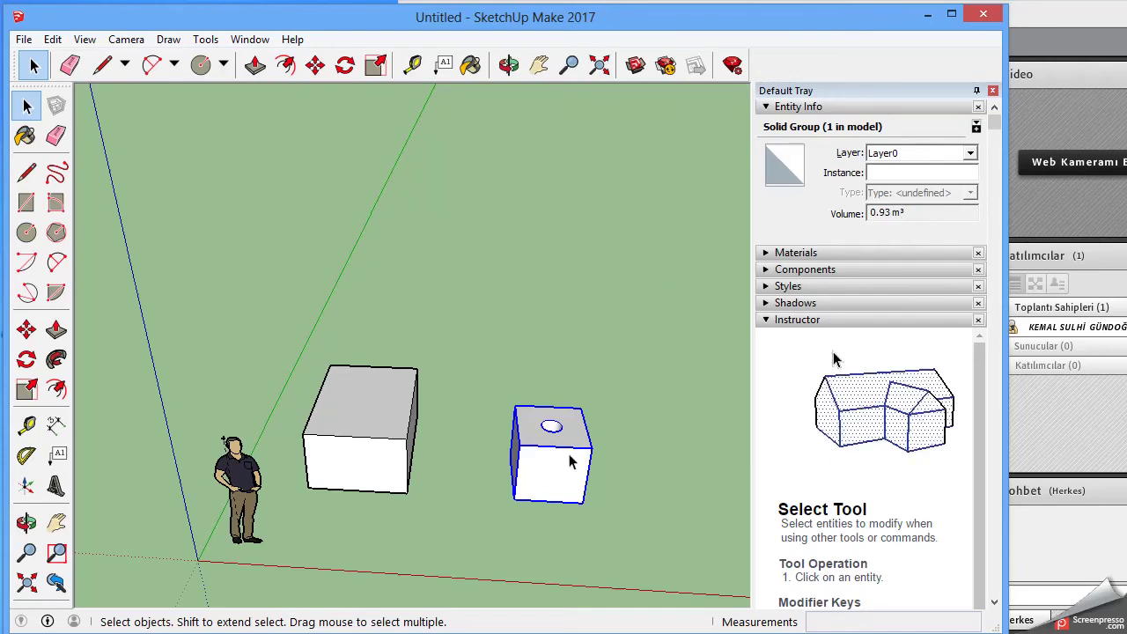
{"action": "right_click", "coordinate": [571, 455]}
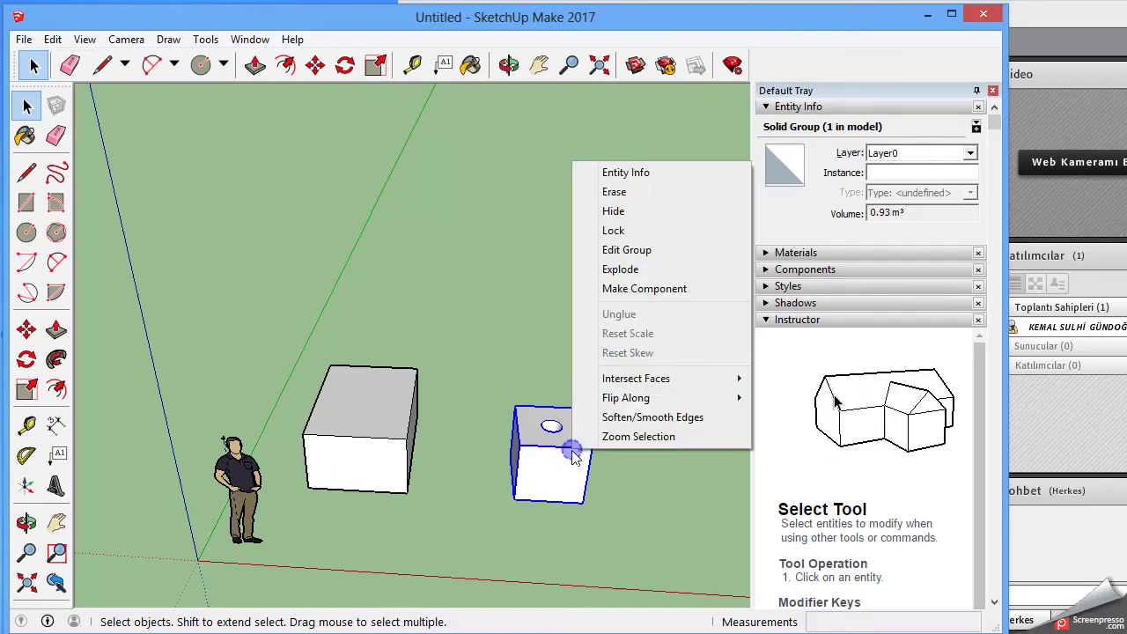
{"action": "left_click", "coordinate": [636, 212]}
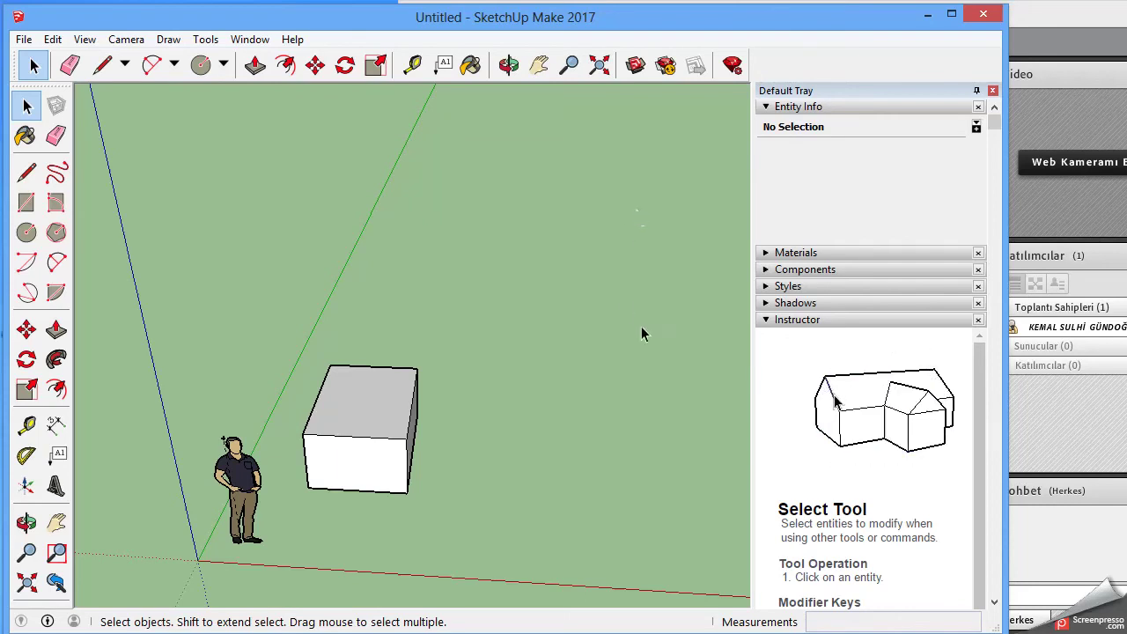
{"action": "left_click", "coordinate": [81, 41]}
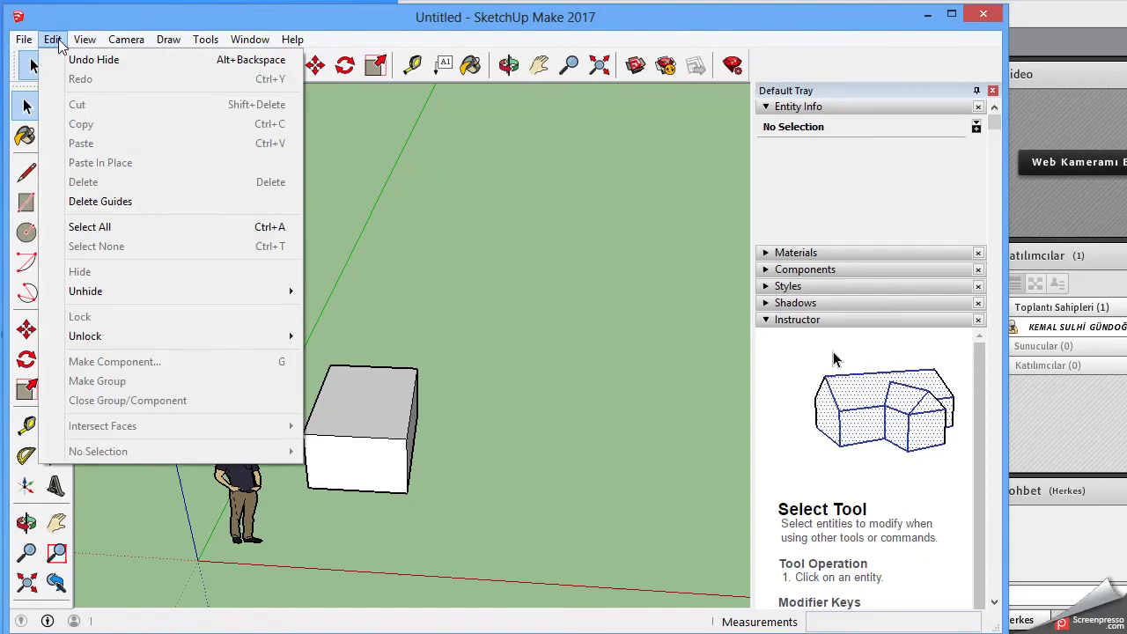
{"action": "mouse_move", "coordinate": [85, 291]}
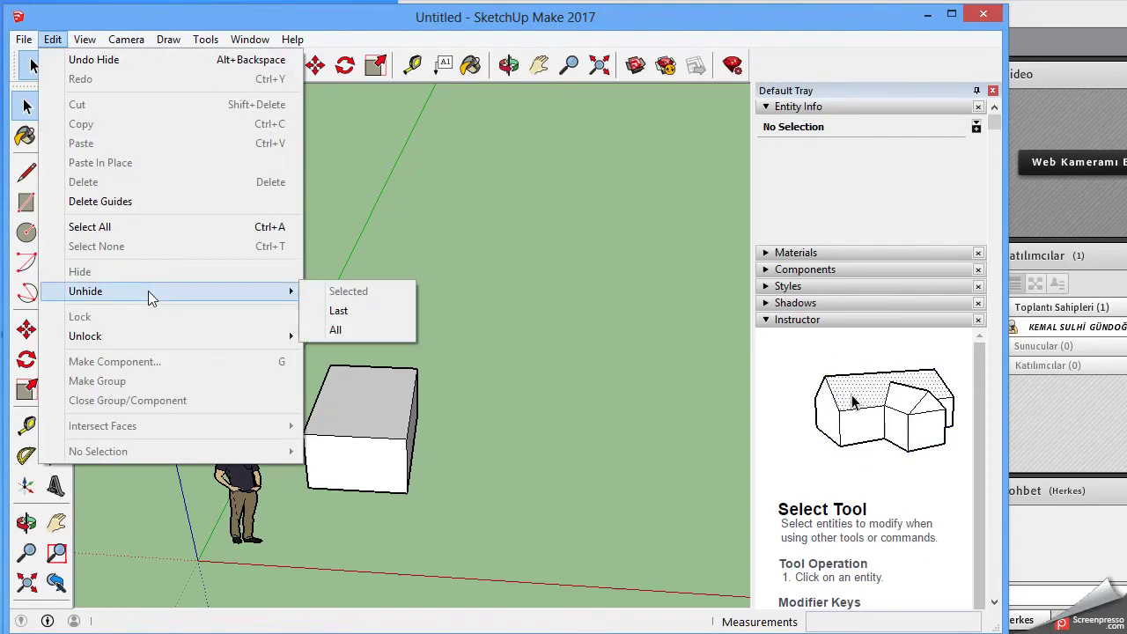
{"action": "left_click", "coordinate": [369, 318]}
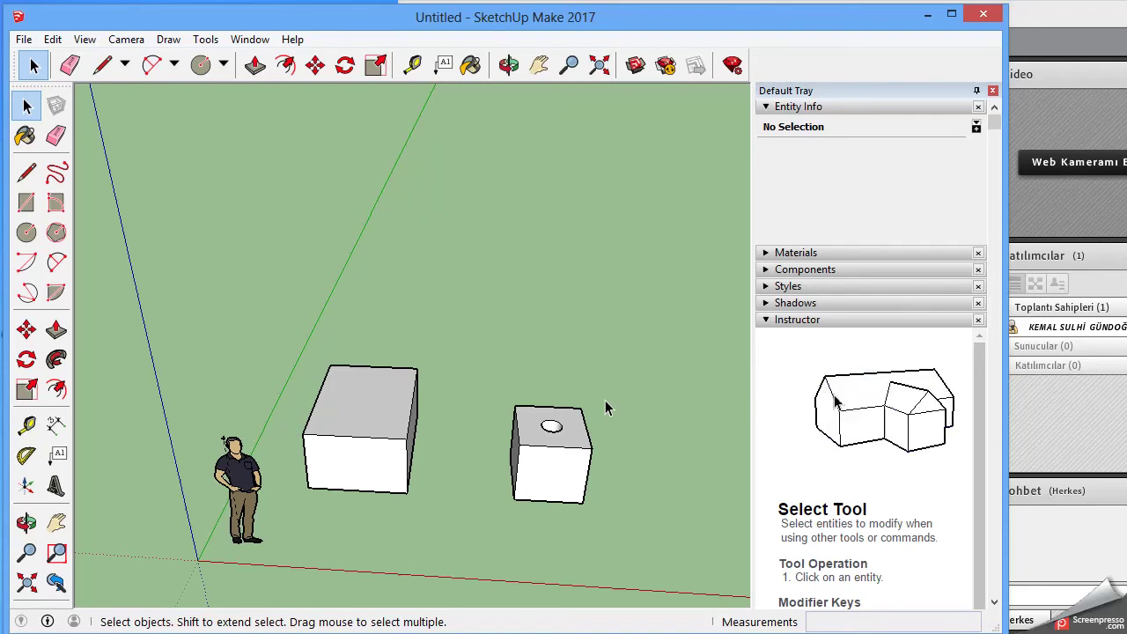
Bring up the context menu of the small holed box group
{"action": "right_click", "coordinate": [562, 427]}
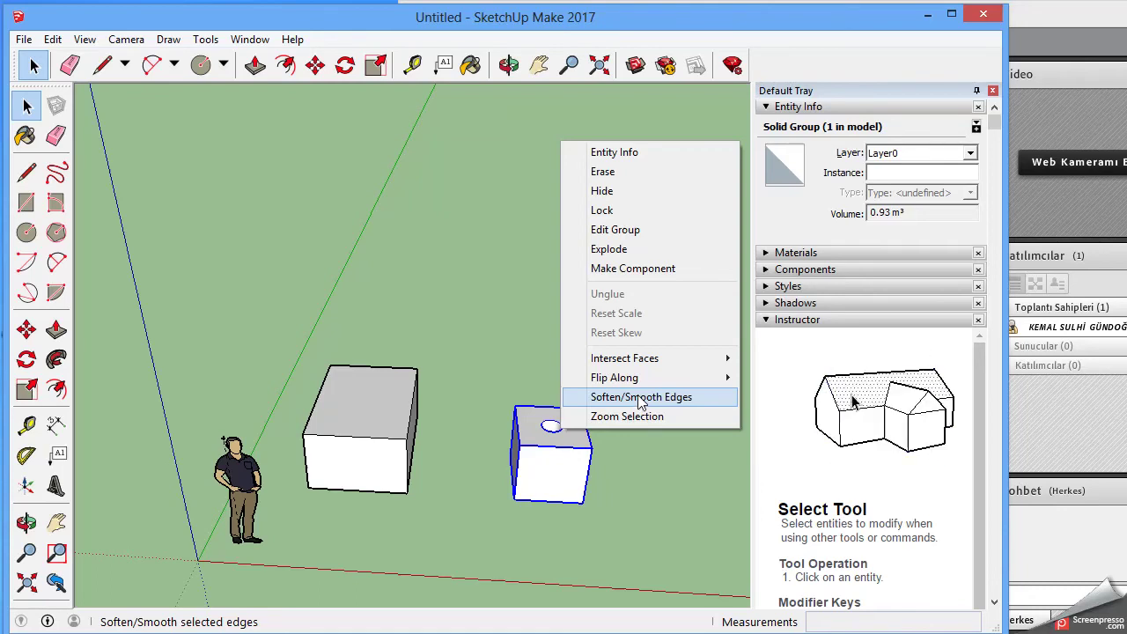
In Soften/Smooth Edges, drag the angle between normals to 74 degrees
{"action": "left_click", "coordinate": [639, 398]}
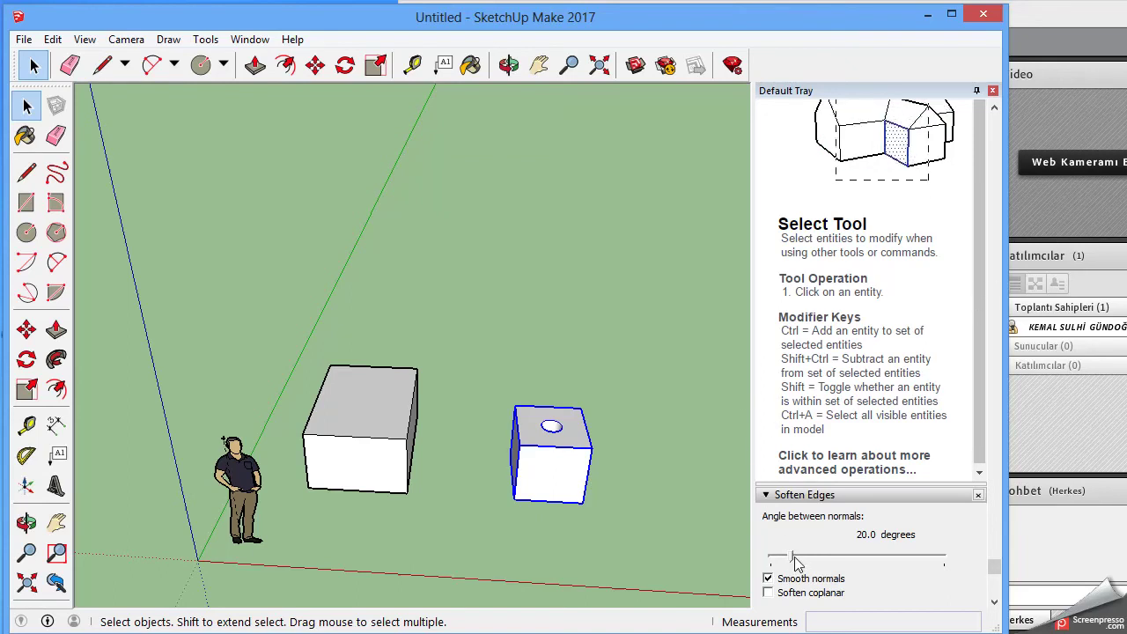
{"action": "left_click_drag", "start_coordinate": [796, 563], "coordinate": [800, 564]}
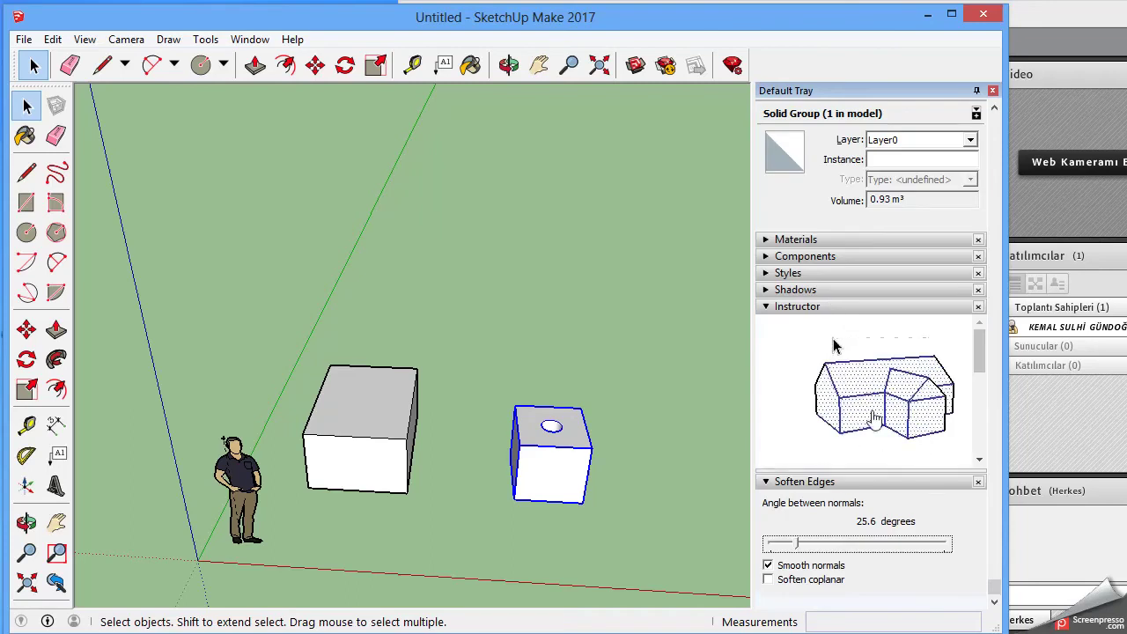
{"action": "left_click_drag", "start_coordinate": [994, 587], "coordinate": [984, 572]}
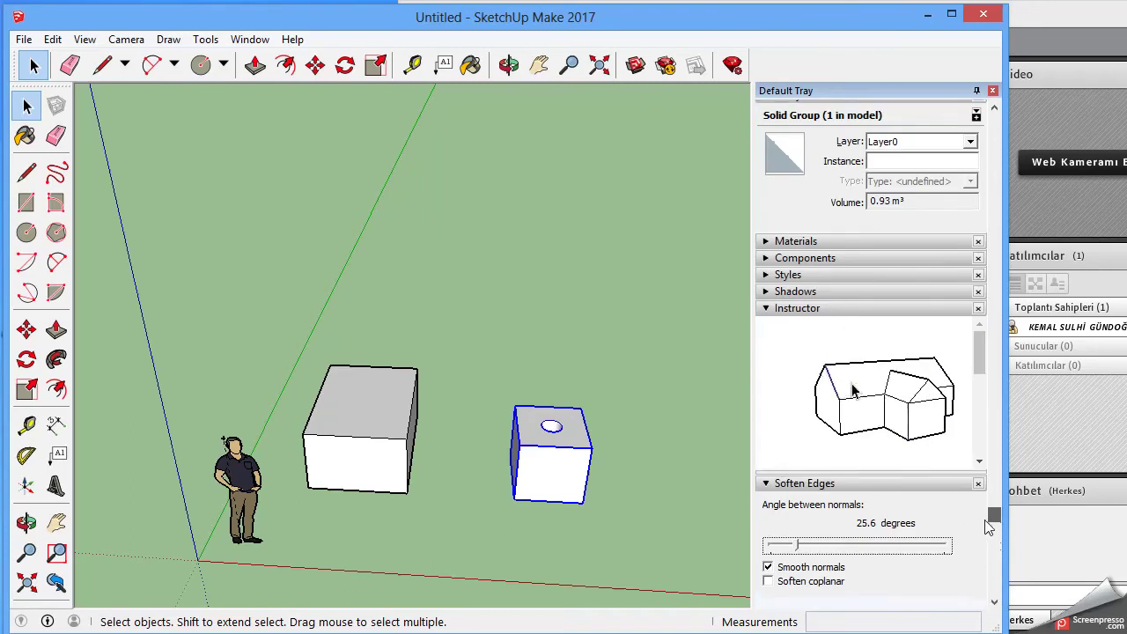
{"action": "mouse_move", "coordinate": [797, 546]}
{"action": "left_mouse_down"}
{"action": "mouse_move", "coordinate": [900, 546]}
{"action": "mouse_move", "coordinate": [823, 555]}
{"action": "mouse_move", "coordinate": [872, 548]}
{"action": "mouse_move", "coordinate": [843, 548]}
{"action": "left_mouse_up"}
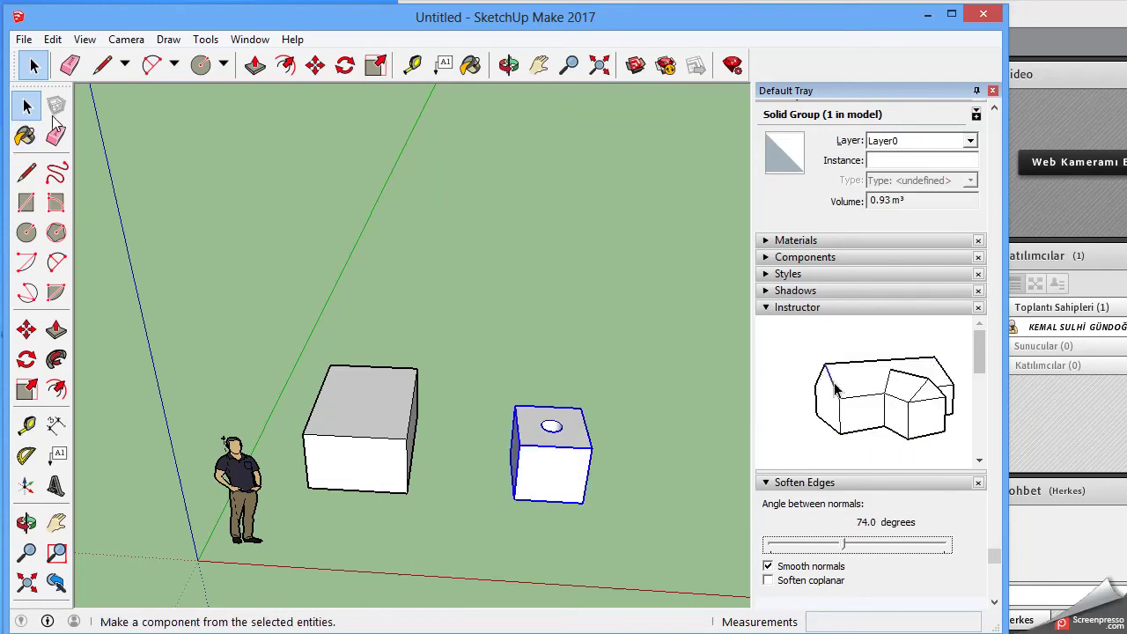
{"action": "left_click", "coordinate": [536, 280]}
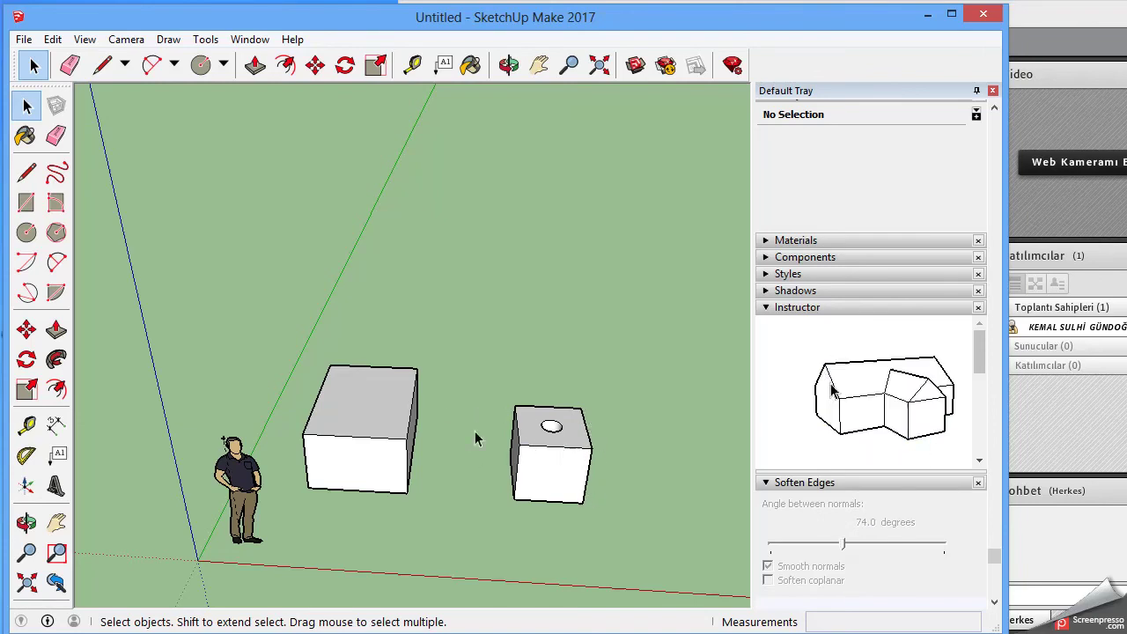
Erase the small holed box and the big box's front vertical edge
{"action": "left_click", "coordinate": [58, 137]}
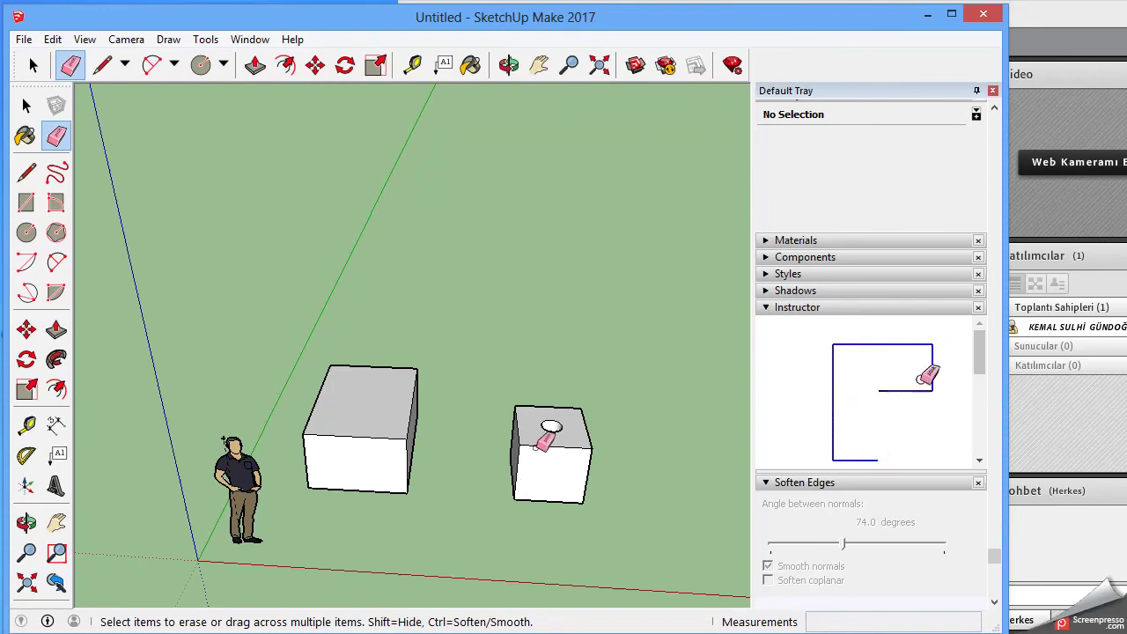
{"action": "left_click_drag", "start_coordinate": [536, 436], "coordinate": [592, 451]}
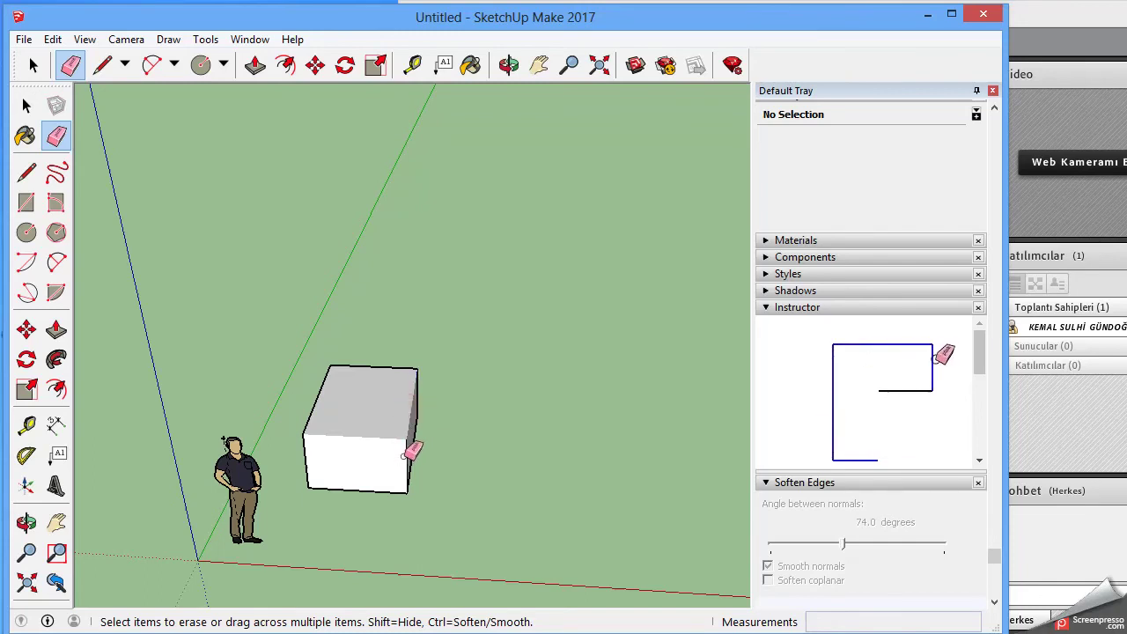
{"action": "left_click", "coordinate": [407, 455]}
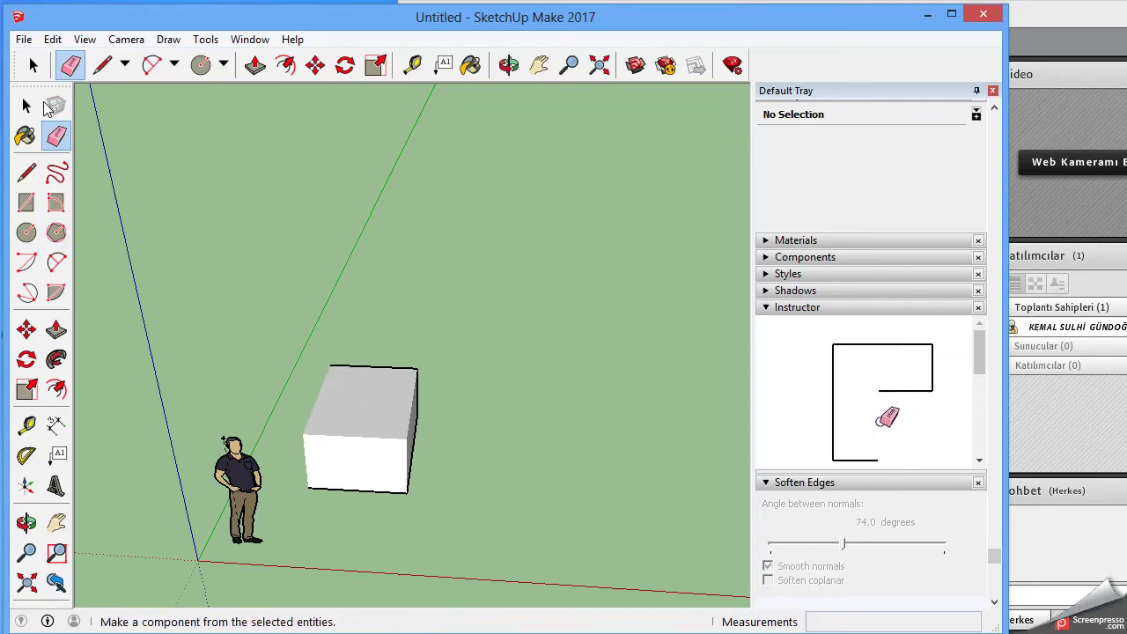
{"action": "left_click", "coordinate": [26, 106]}
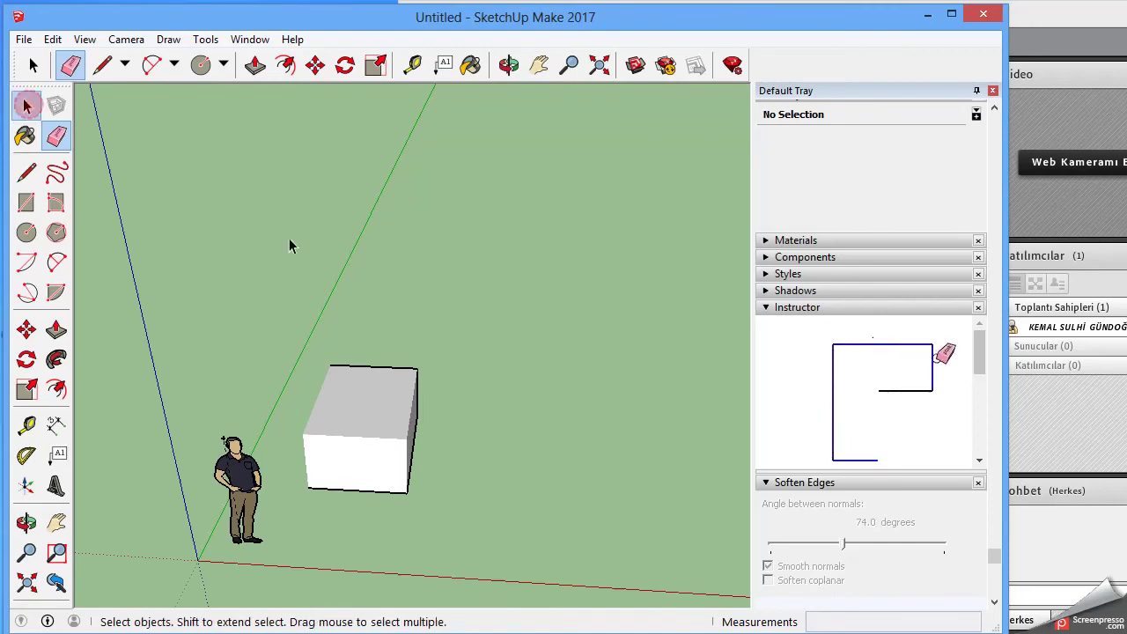
Select the top face's bounding edges, then expand to its connected faces
{"action": "left_click", "coordinate": [352, 440]}
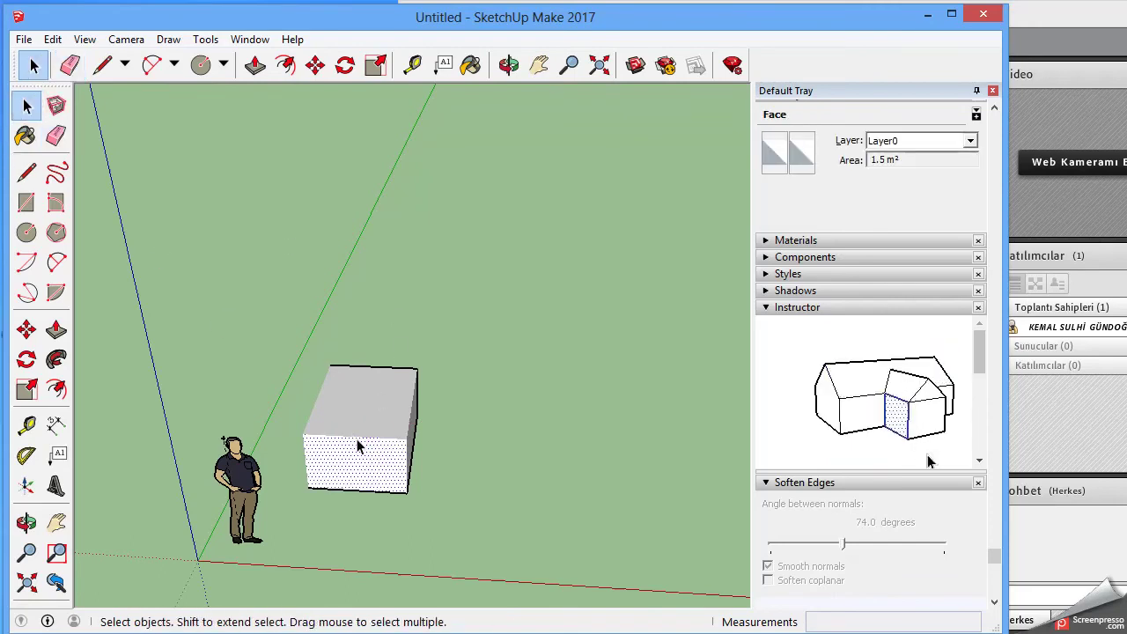
{"action": "right_click", "coordinate": [354, 442]}
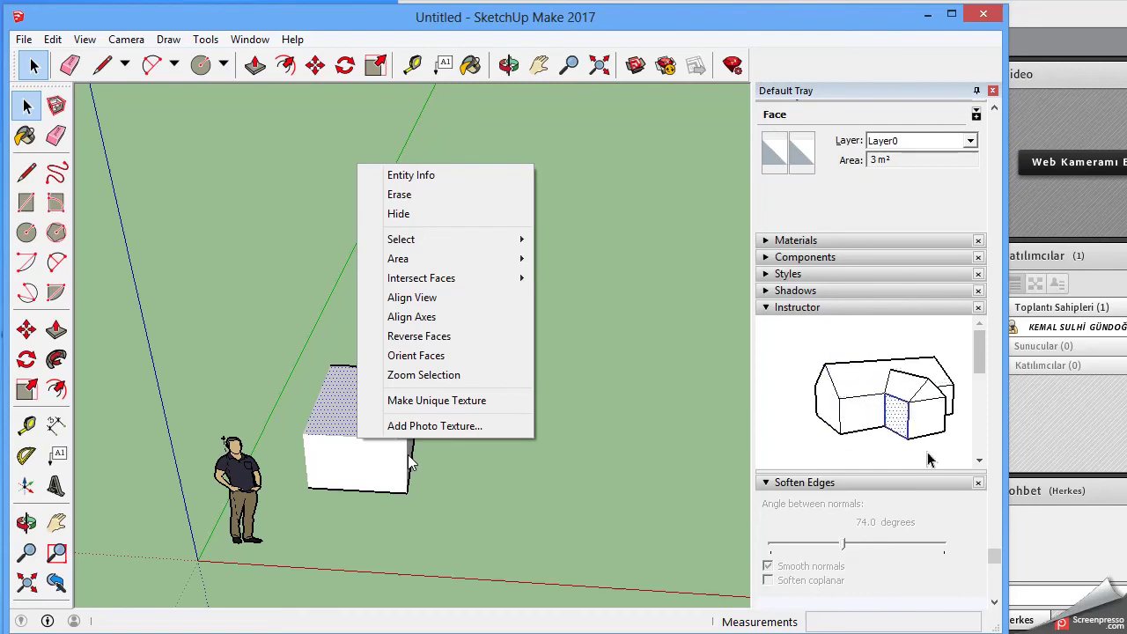
{"action": "mouse_move", "coordinate": [441, 258]}
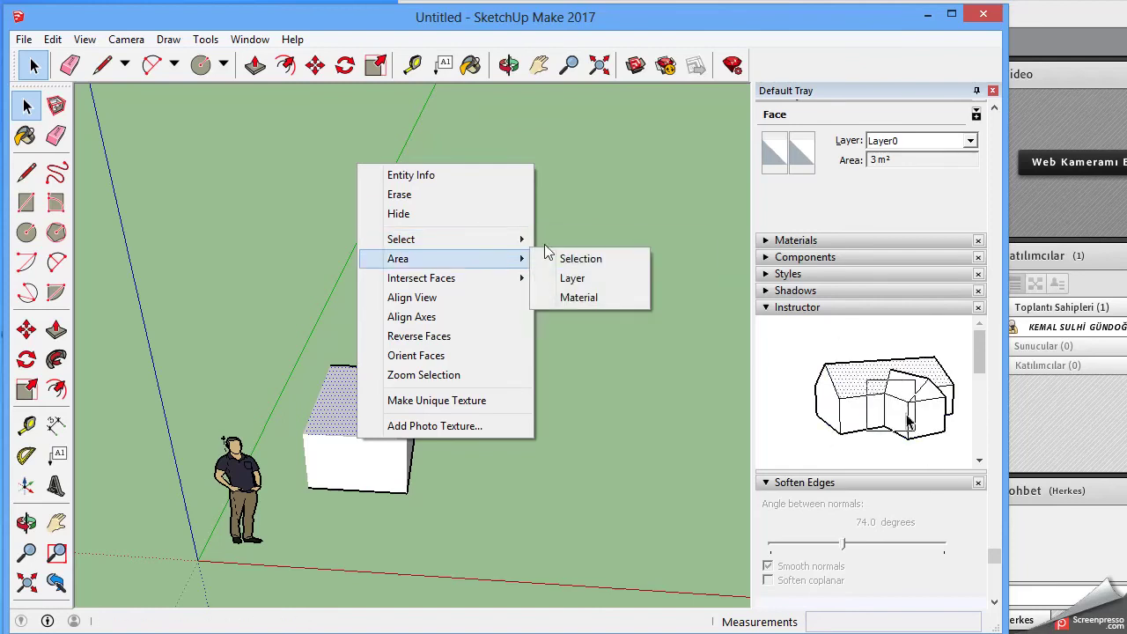
{"action": "left_click", "coordinate": [583, 245]}
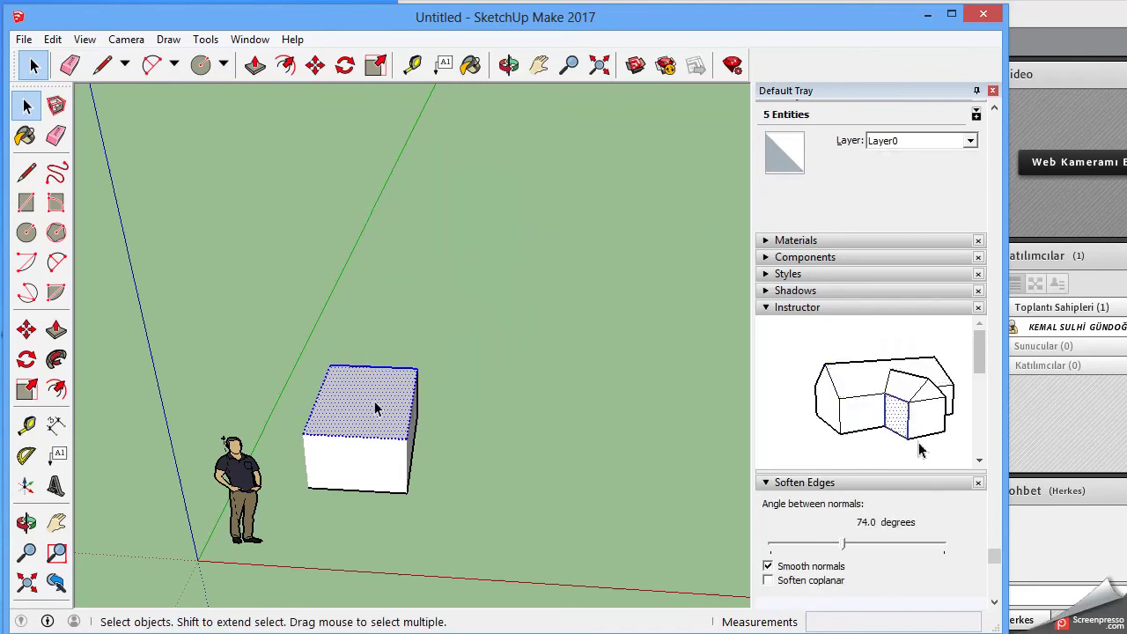
{"action": "right_click", "coordinate": [377, 401]}
{"action": "mouse_move", "coordinate": [420, 208]}
{"action": "left_click", "coordinate": [622, 231]}
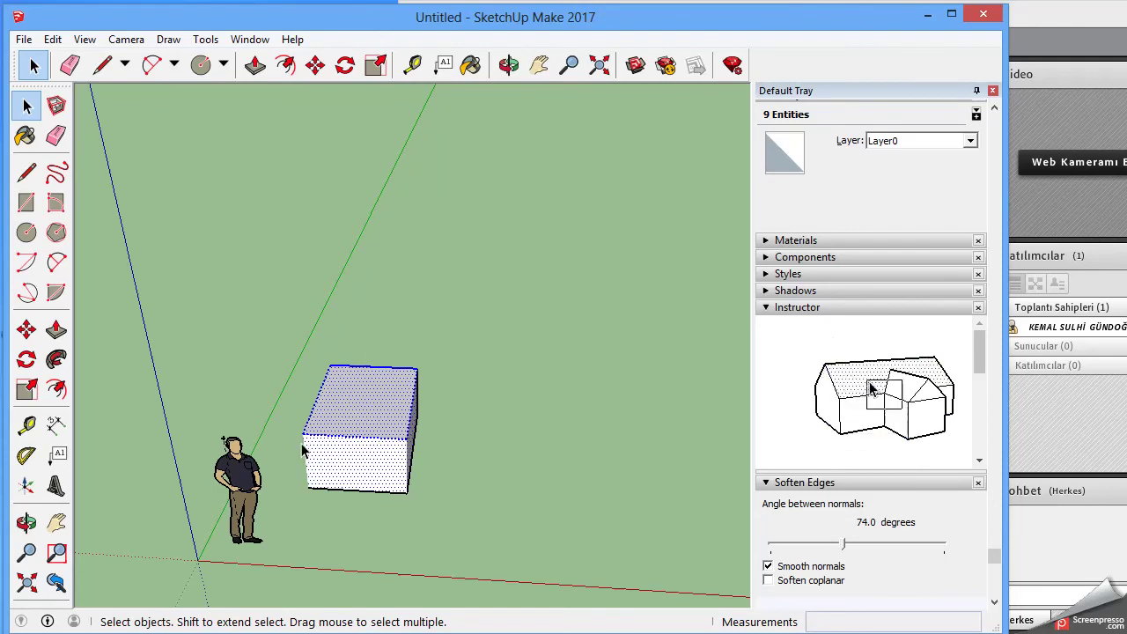
Expand to all connected and all on the same layer, then select by same material
{"action": "right_click", "coordinate": [371, 401]}
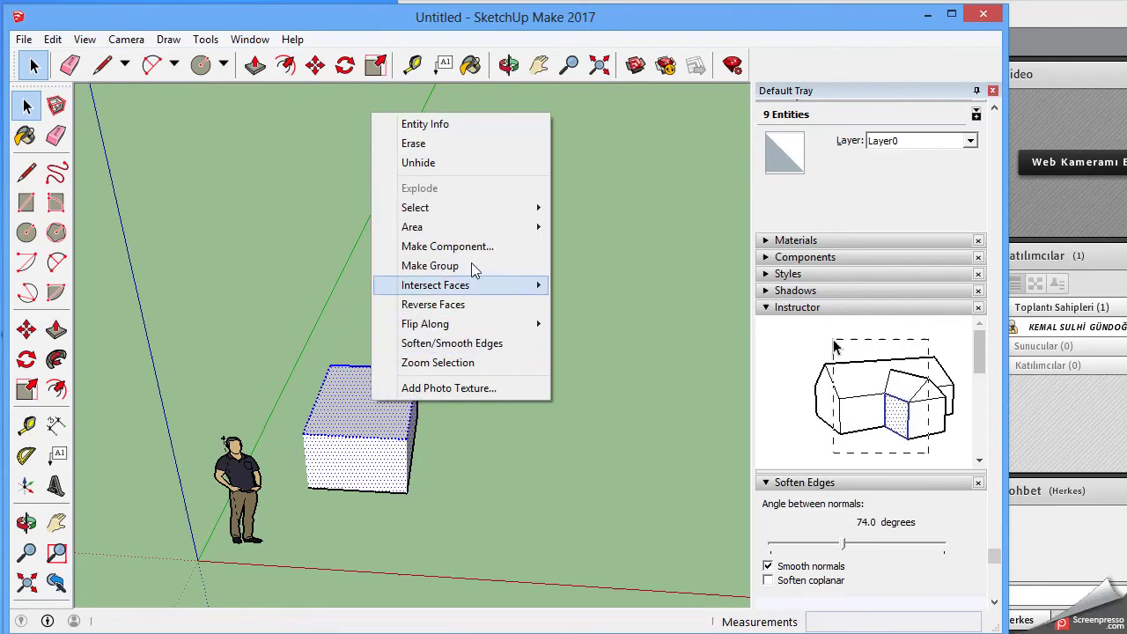
{"action": "mouse_move", "coordinate": [415, 208]}
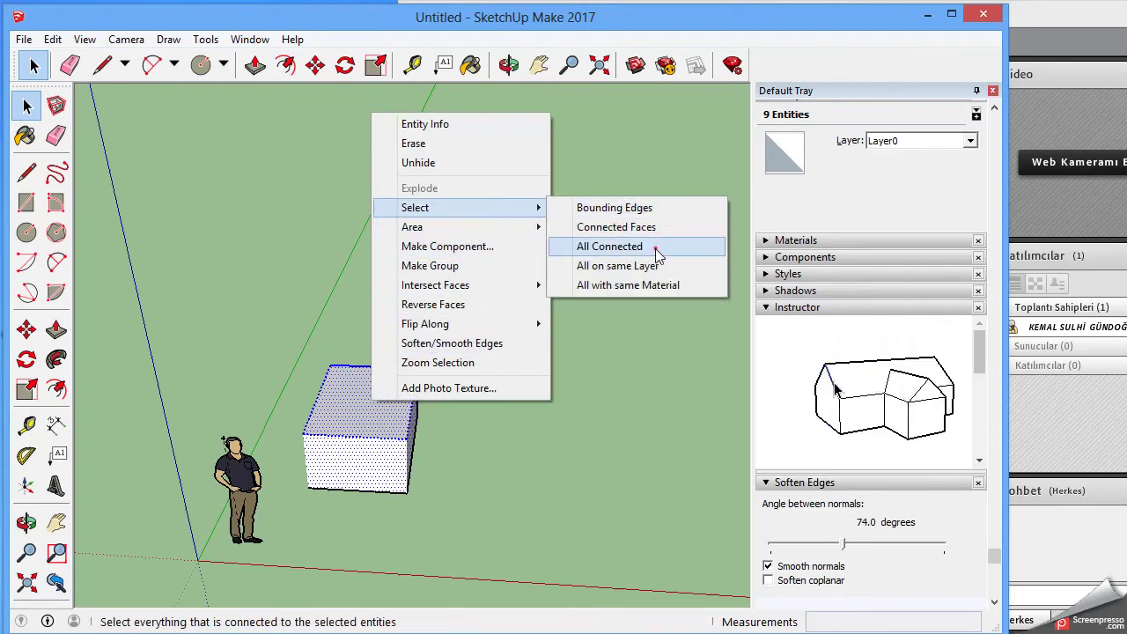
{"action": "left_click", "coordinate": [657, 255]}
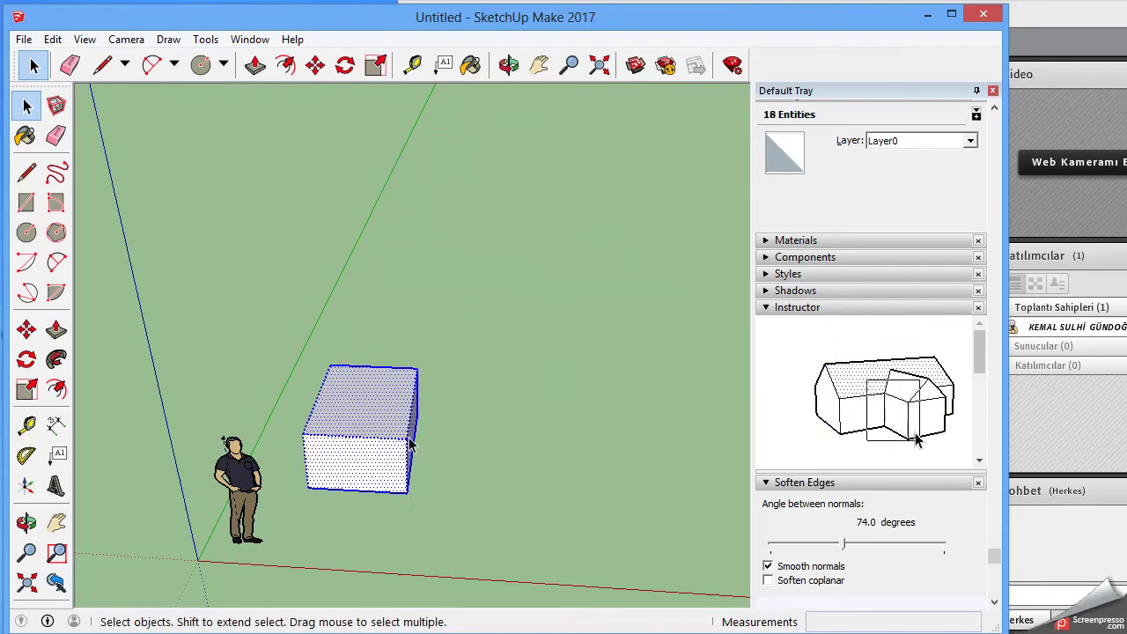
{"action": "right_click", "coordinate": [386, 379]}
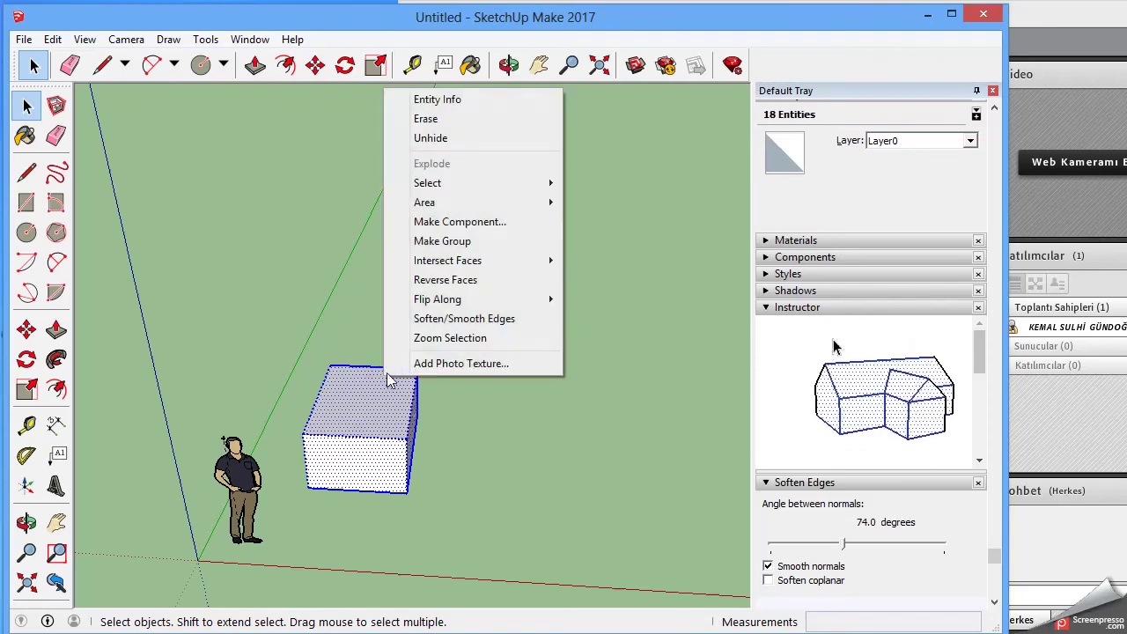
{"action": "mouse_move", "coordinate": [467, 183]}
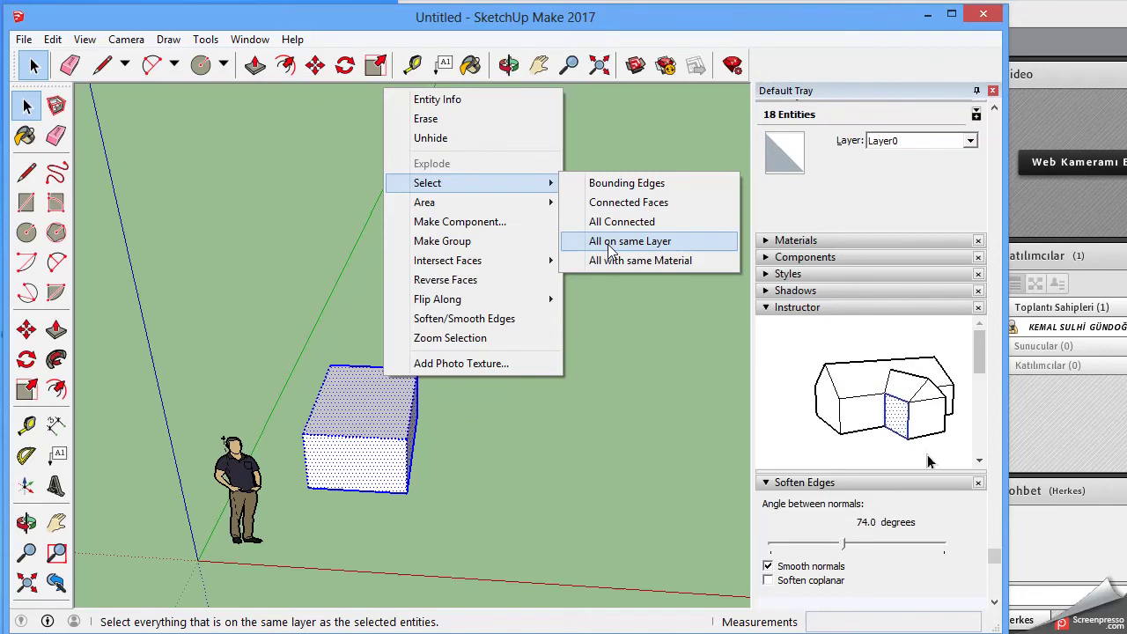
{"action": "left_click", "coordinate": [611, 242]}
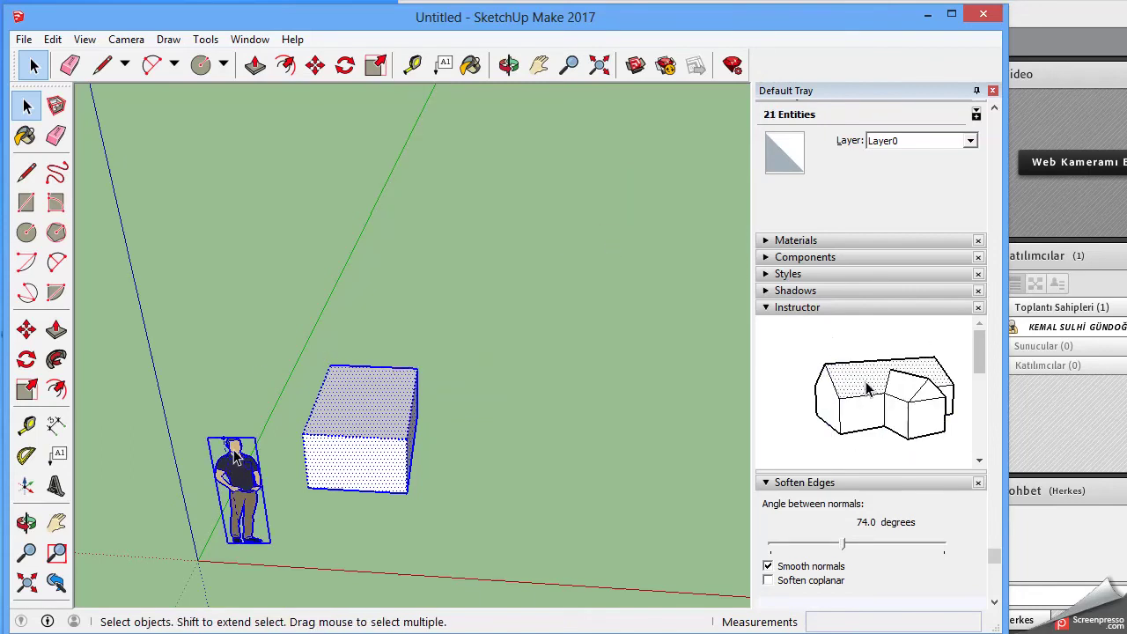
{"action": "left_click", "coordinate": [379, 359]}
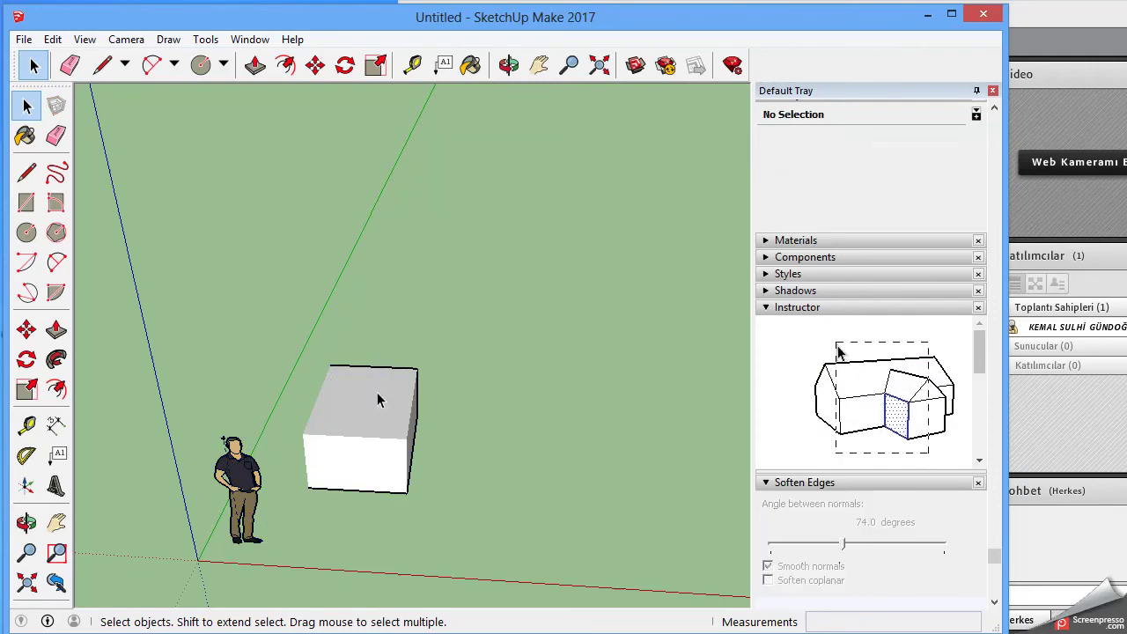
{"action": "right_click", "coordinate": [377, 401]}
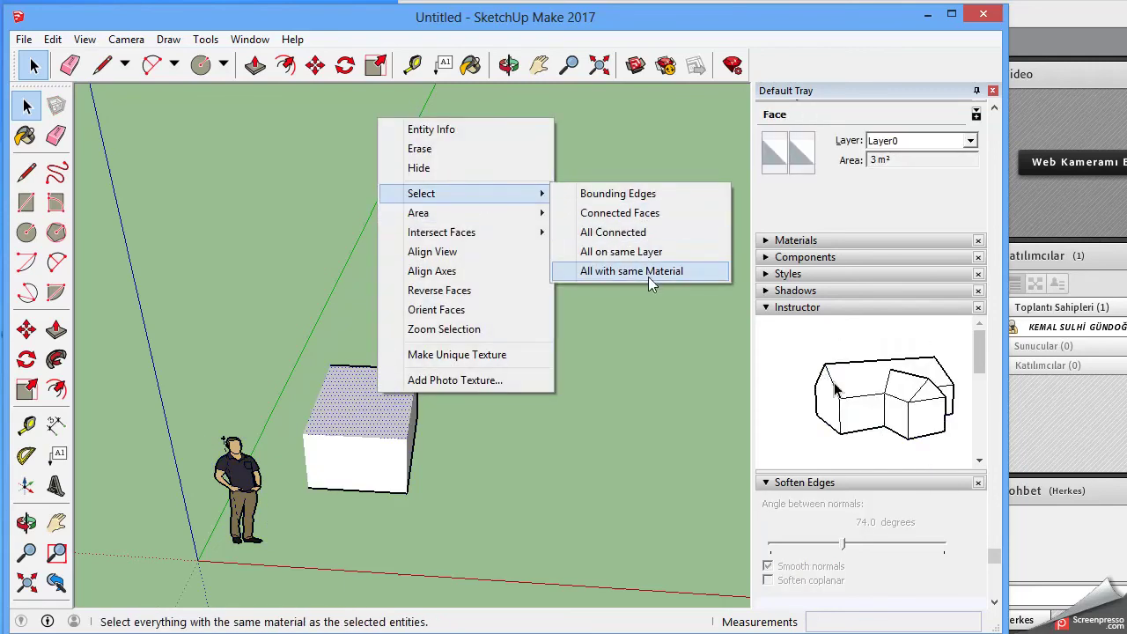
{"action": "left_click", "coordinate": [652, 273]}
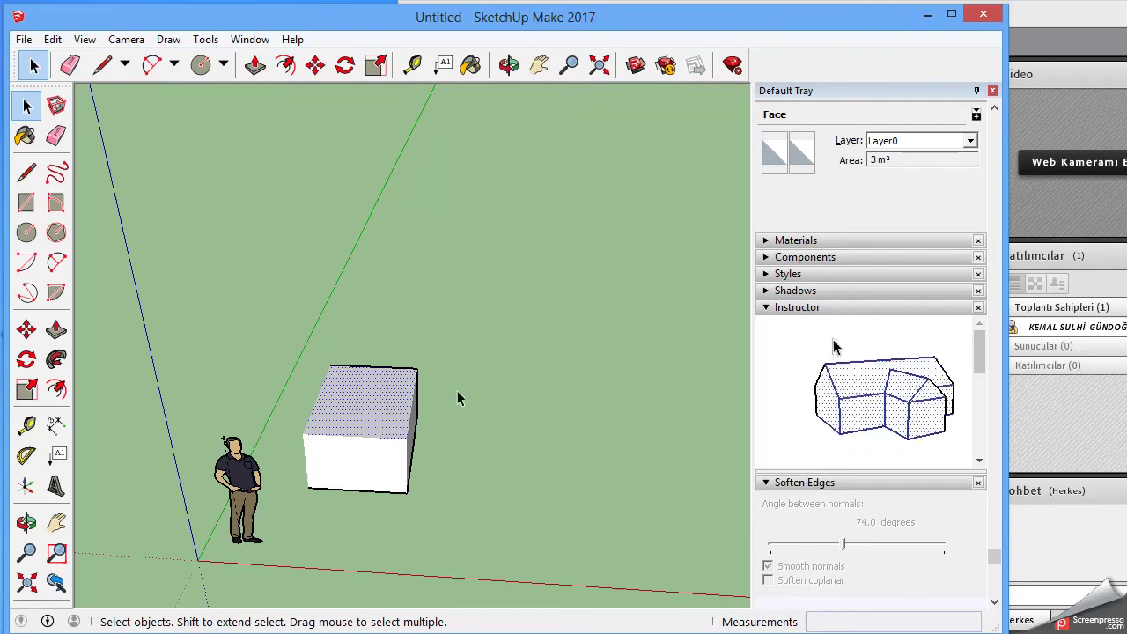
Compute the selected top face's area: 3 m²
{"action": "right_click", "coordinate": [385, 409]}
{"action": "mouse_move", "coordinate": [426, 228]}
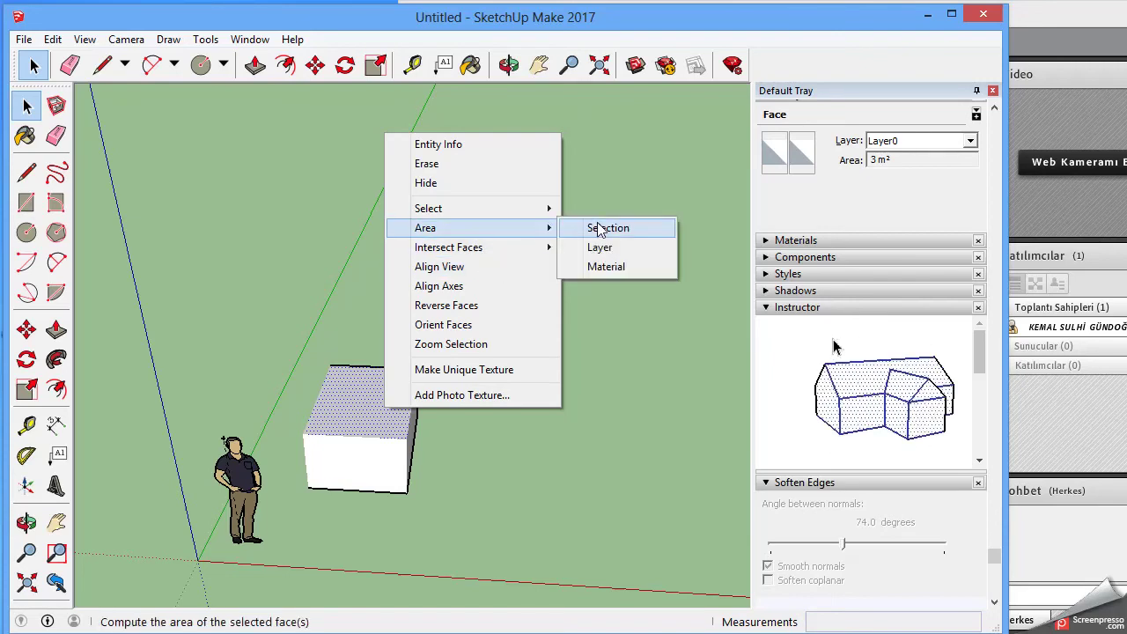
{"action": "left_click", "coordinate": [598, 229]}
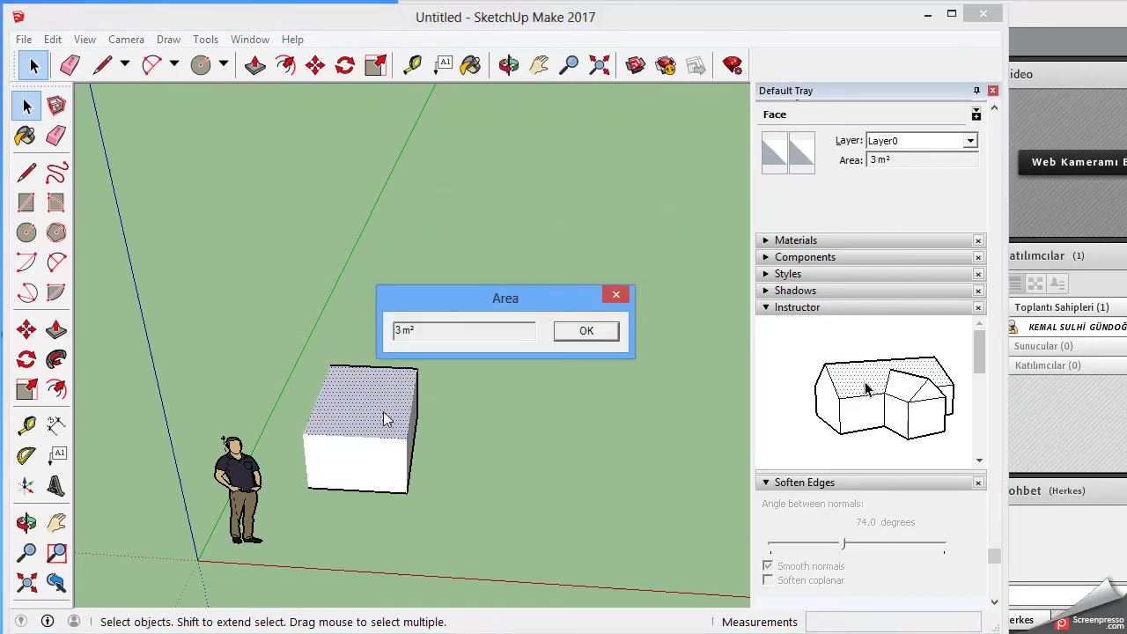
{"action": "left_click", "coordinate": [583, 333]}
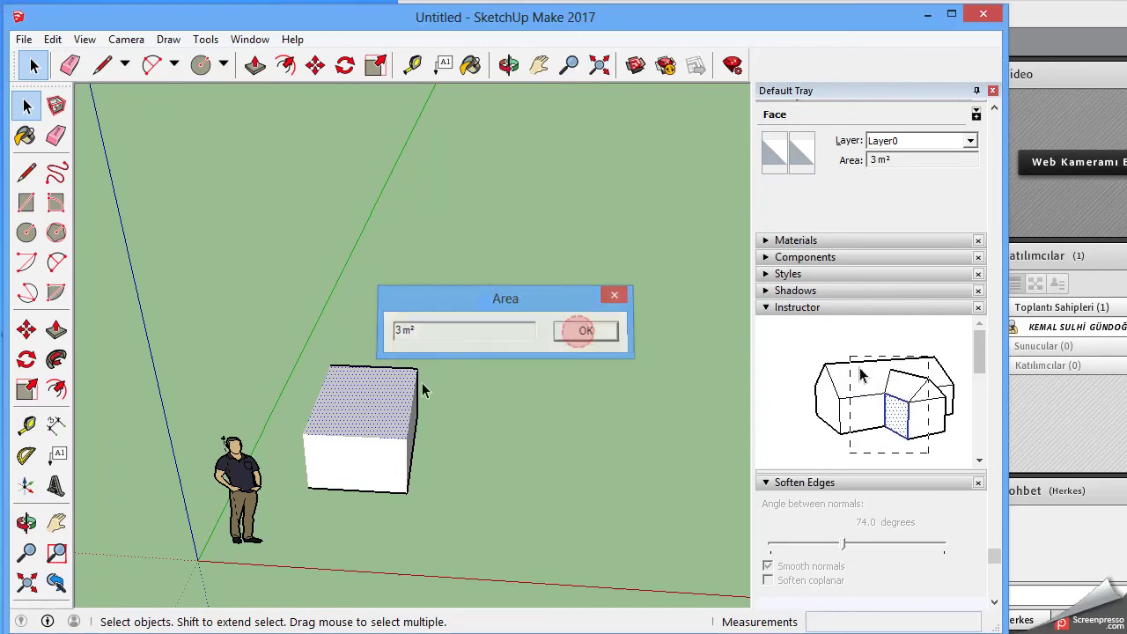
Compute the total area on the face's layer: 20.37 m²
{"action": "right_click", "coordinate": [375, 399]}
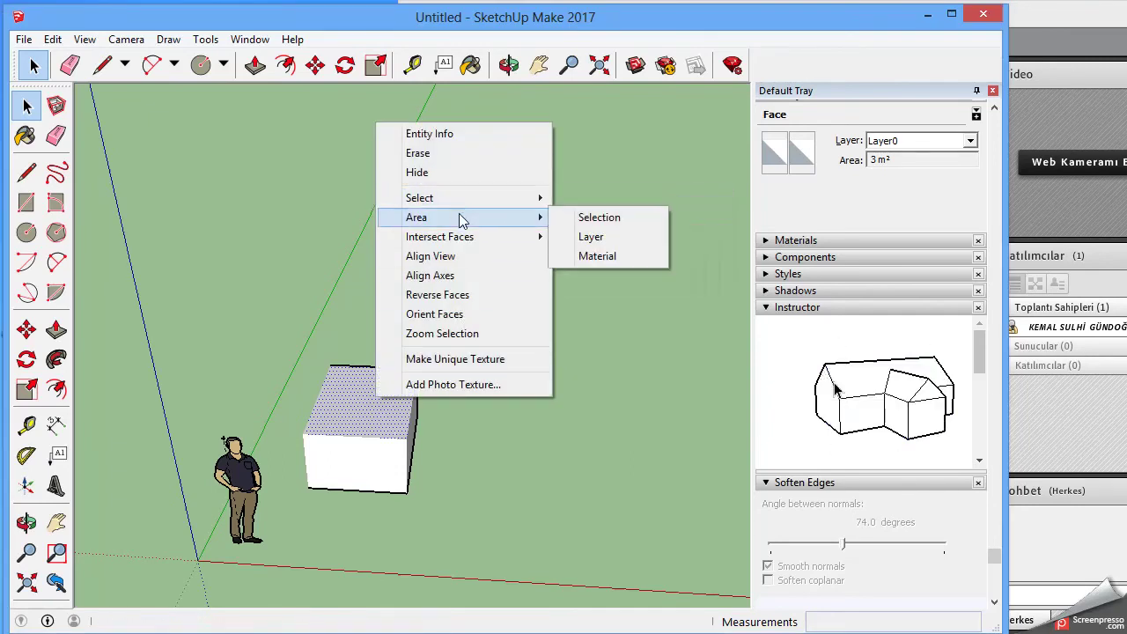
{"action": "left_click", "coordinate": [622, 238]}
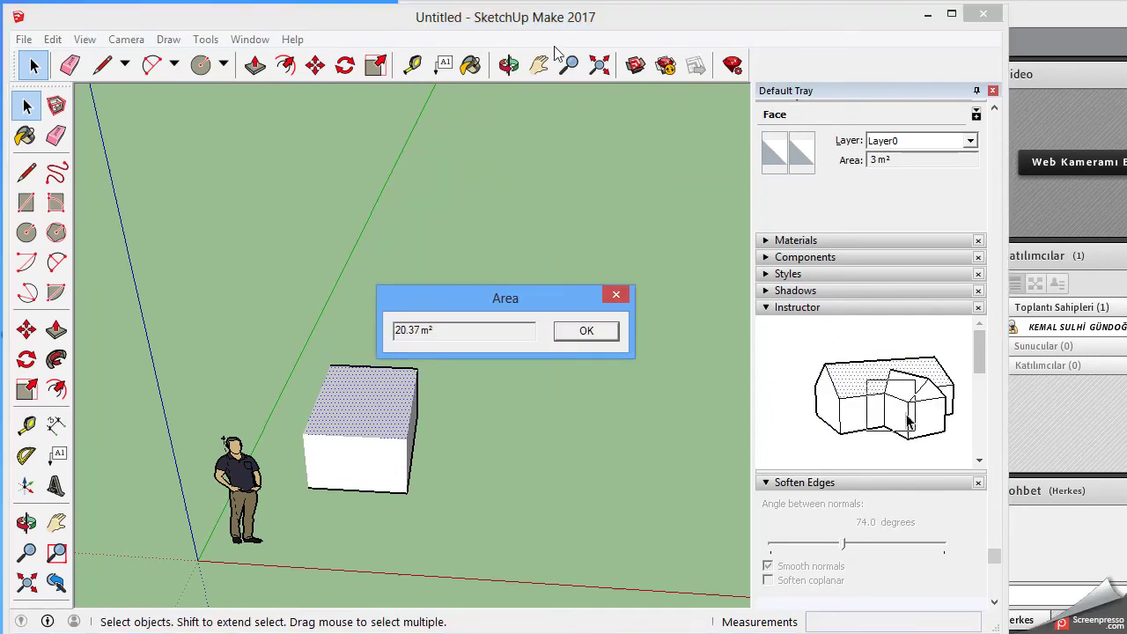
{"action": "left_click", "coordinate": [590, 329]}
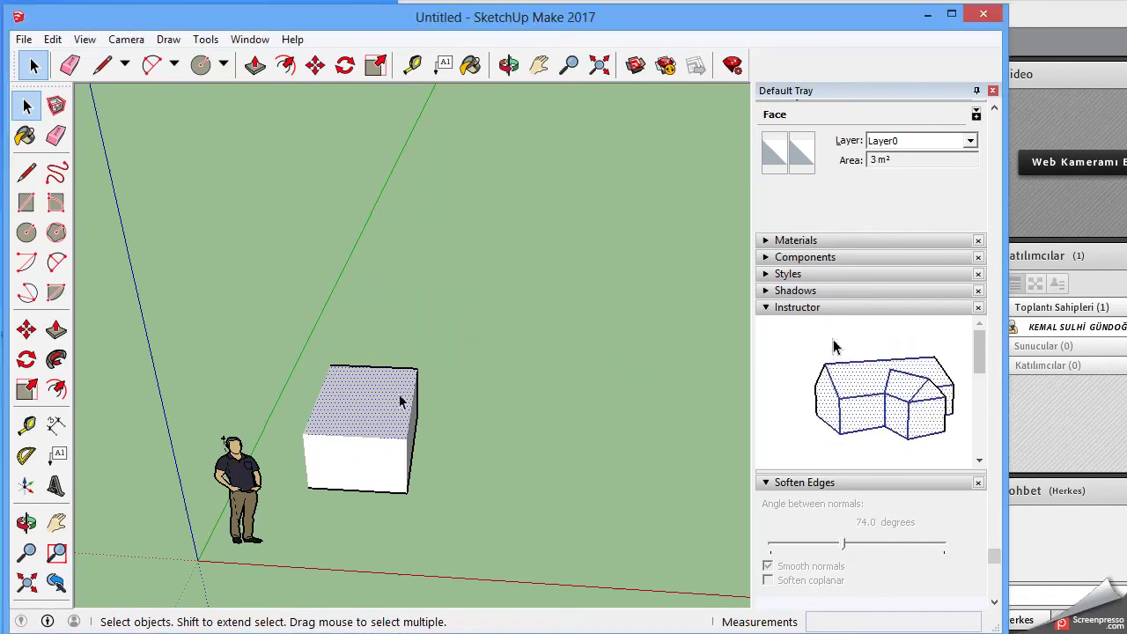
Compute the total area sharing the face's material: 19.8 m²
{"action": "right_click", "coordinate": [377, 393]}
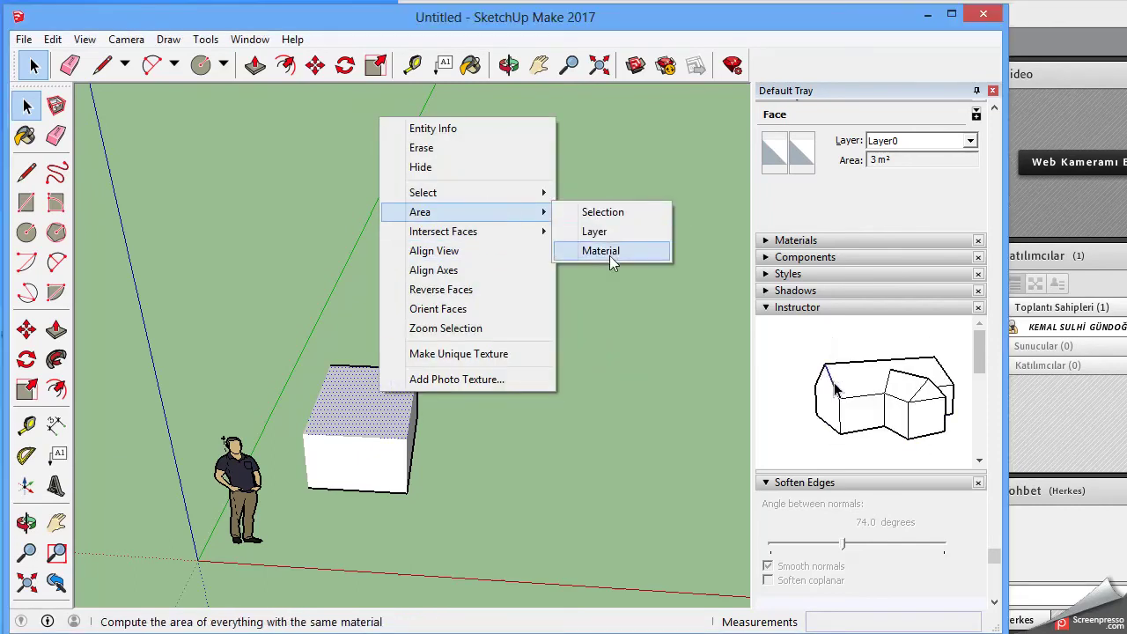
{"action": "mouse_move", "coordinate": [420, 212]}
{"action": "left_click", "coordinate": [608, 256]}
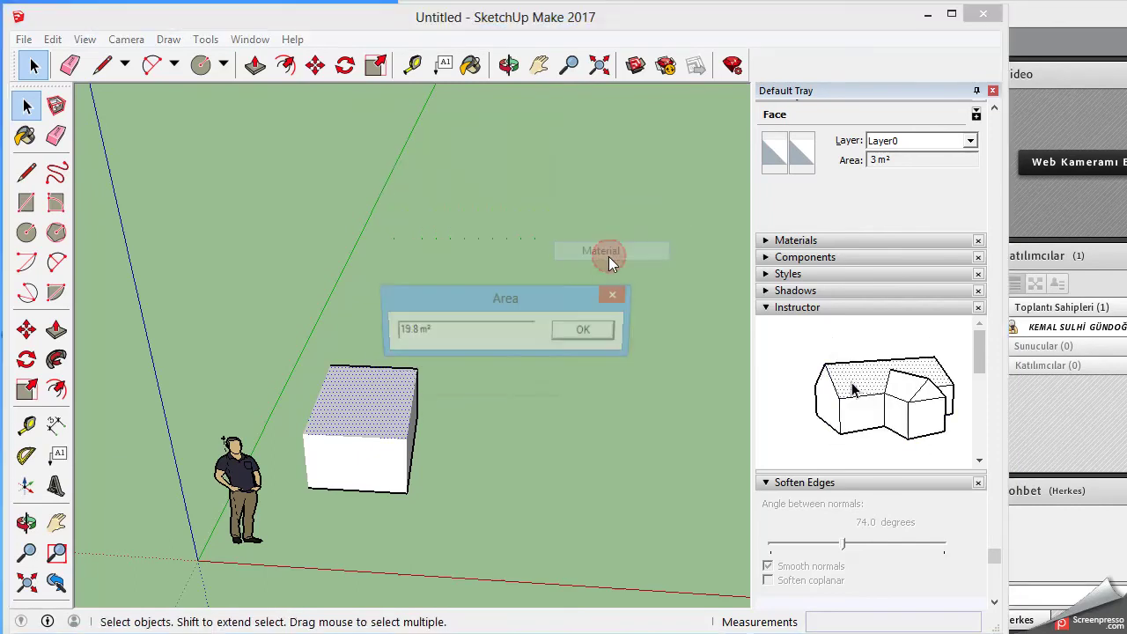
{"action": "left_click", "coordinate": [587, 332]}
{"action": "right_click", "coordinate": [377, 386]}
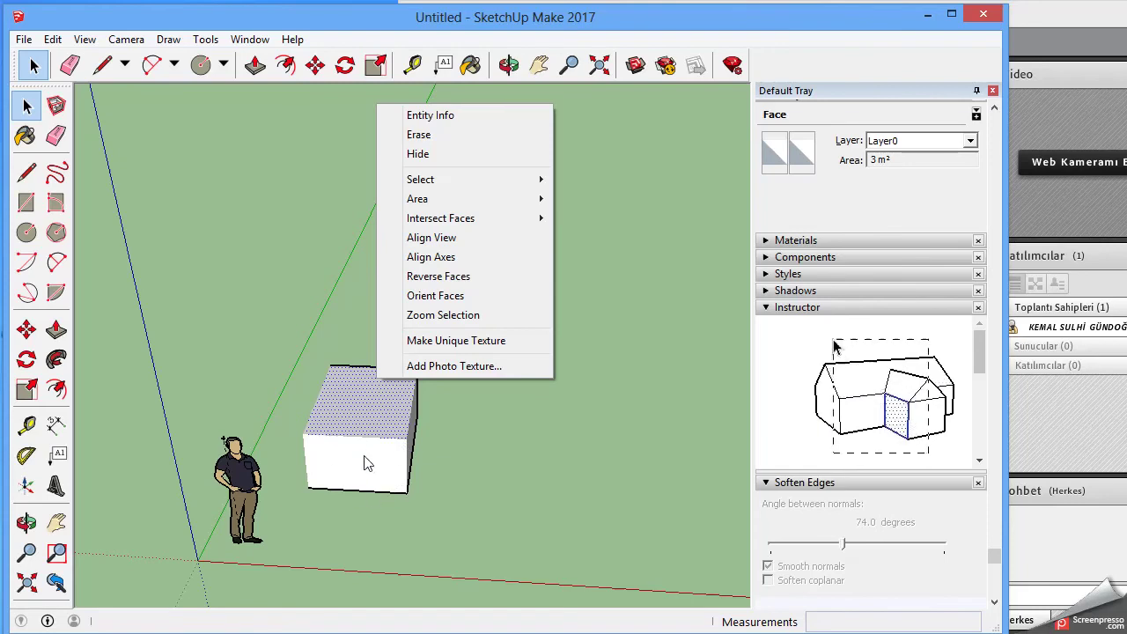
Align the view to the box's top face, then orbit back to a tilted 3D view
{"action": "left_click", "coordinate": [445, 237]}
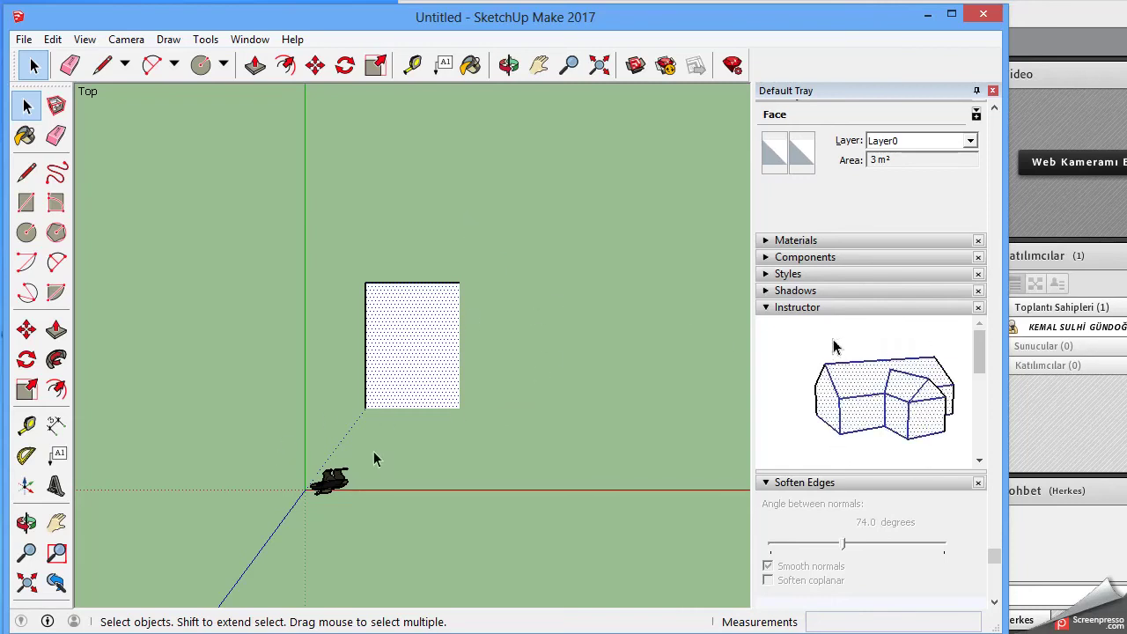
{"action": "left_click", "coordinate": [509, 64]}
{"action": "mouse_move", "coordinate": [474, 353]}
{"action": "left_mouse_down"}
{"action": "mouse_move", "coordinate": [402, 440]}
{"action": "mouse_move", "coordinate": [372, 334]}
{"action": "mouse_move", "coordinate": [360, 428]}
{"action": "mouse_move", "coordinate": [368, 466]}
{"action": "mouse_move", "coordinate": [380, 410]}
{"action": "mouse_move", "coordinate": [405, 486]}
{"action": "mouse_move", "coordinate": [347, 470]}
{"action": "mouse_move", "coordinate": [410, 396]}
{"action": "mouse_move", "coordinate": [394, 347]}
{"action": "mouse_move", "coordinate": [483, 314]}
{"action": "left_mouse_up"}
{"action": "right_click", "coordinate": [493, 295]}
{"action": "left_click", "coordinate": [531, 305]}
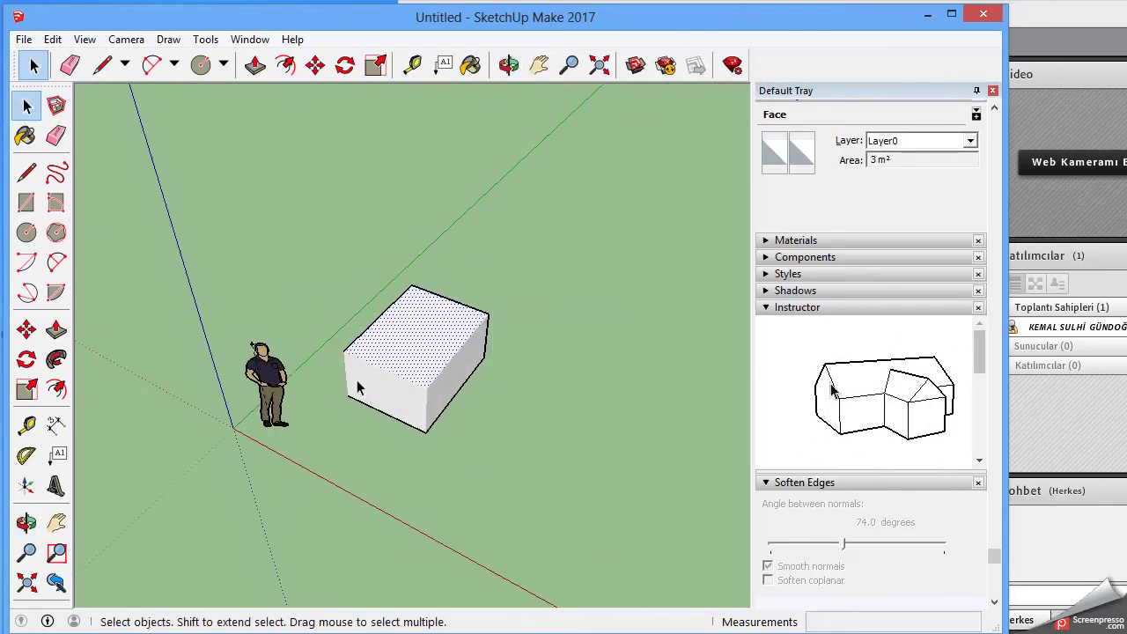
Look squarely at the box's front face, then return to a 3D perspective
{"action": "left_click", "coordinate": [359, 386]}
{"action": "right_click", "coordinate": [360, 386]}
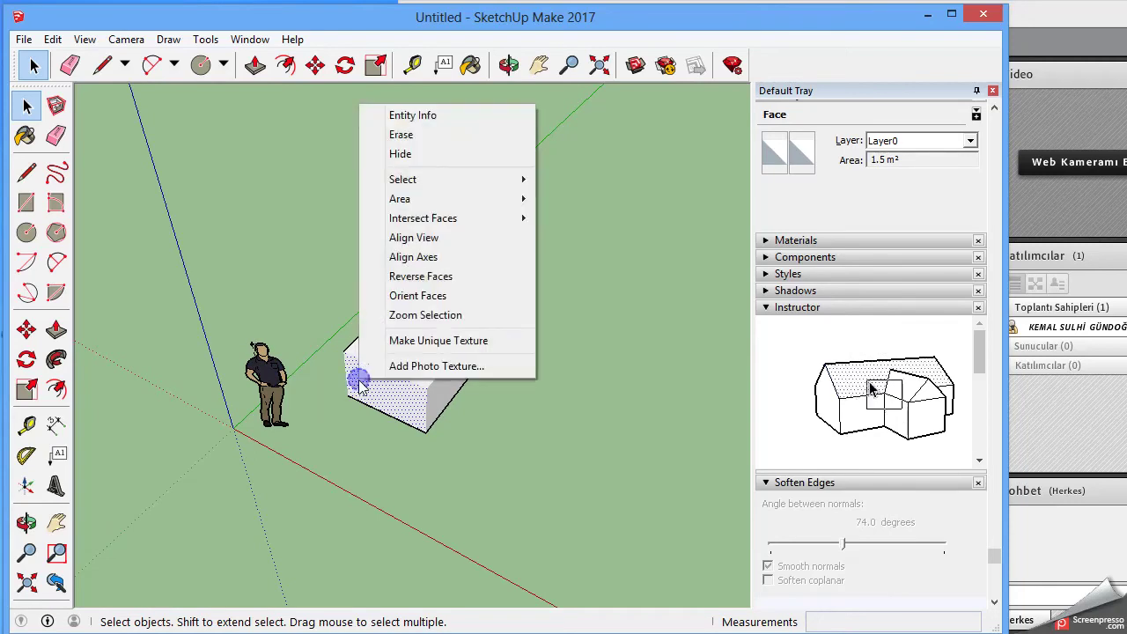
{"action": "left_click", "coordinate": [414, 237]}
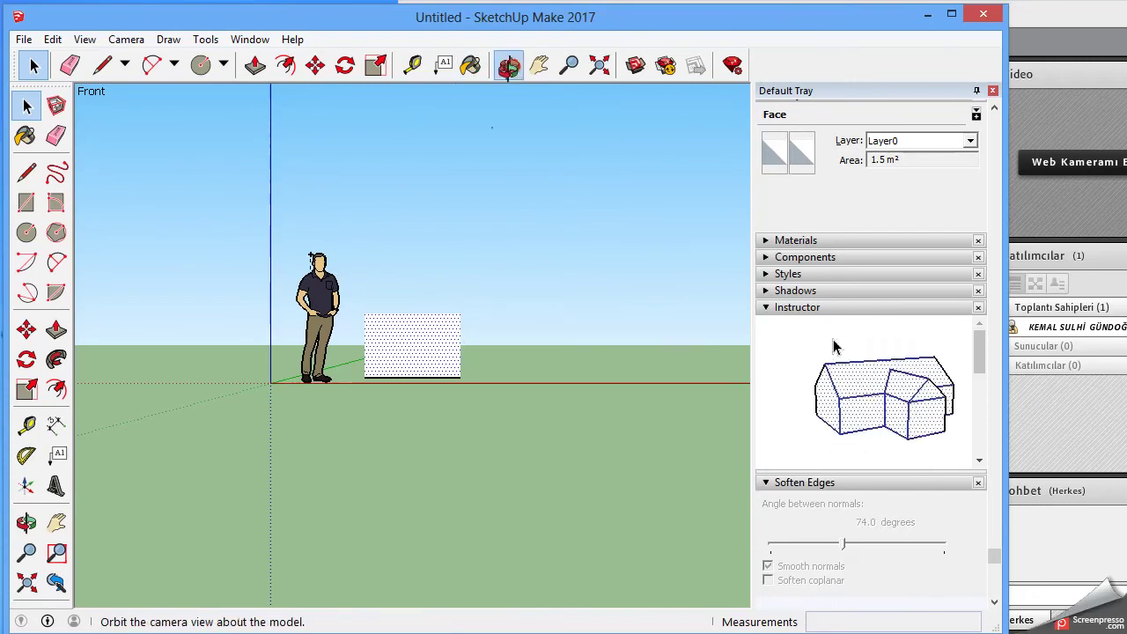
{"action": "left_click", "coordinate": [506, 64]}
{"action": "left_click_drag", "start_coordinate": [430, 335], "coordinate": [414, 392]}
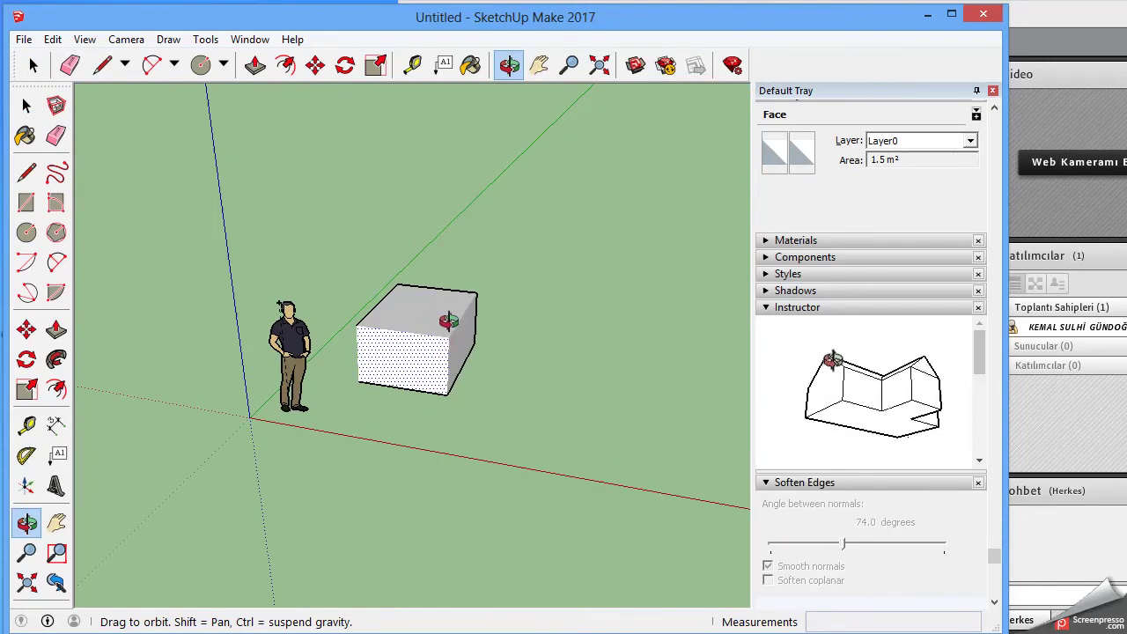
{"action": "right_click", "coordinate": [485, 344]}
{"action": "left_click", "coordinate": [525, 353]}
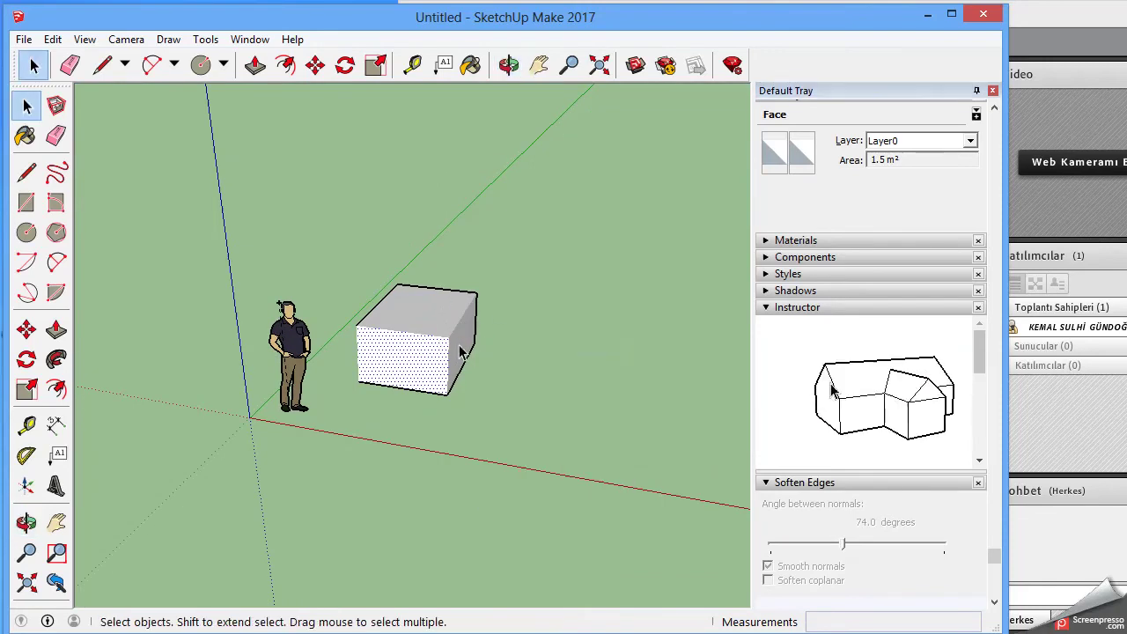
Align the view to the box's side face and orbit back to perspective
{"action": "right_click", "coordinate": [459, 351]}
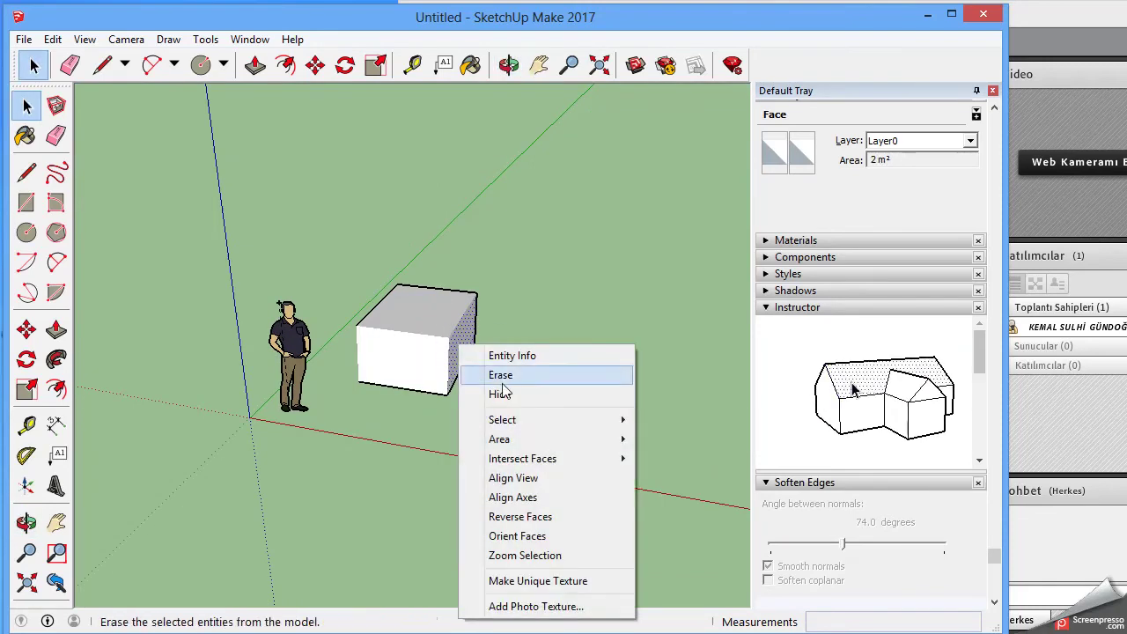
{"action": "left_click", "coordinate": [532, 477]}
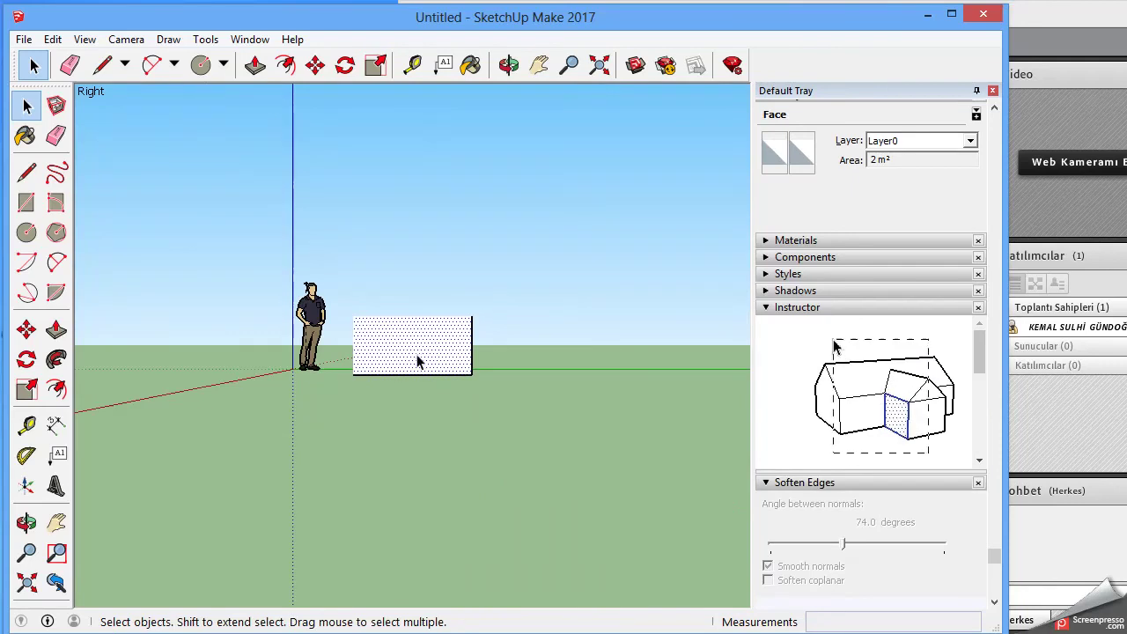
{"action": "left_click", "coordinate": [509, 71]}
{"action": "mouse_move", "coordinate": [352, 322]}
{"action": "left_mouse_down"}
{"action": "mouse_move", "coordinate": [387, 410]}
{"action": "mouse_move", "coordinate": [402, 385]}
{"action": "mouse_move", "coordinate": [506, 332]}
{"action": "left_mouse_up"}
{"action": "right_click", "coordinate": [509, 337]}
{"action": "left_click", "coordinate": [547, 346]}
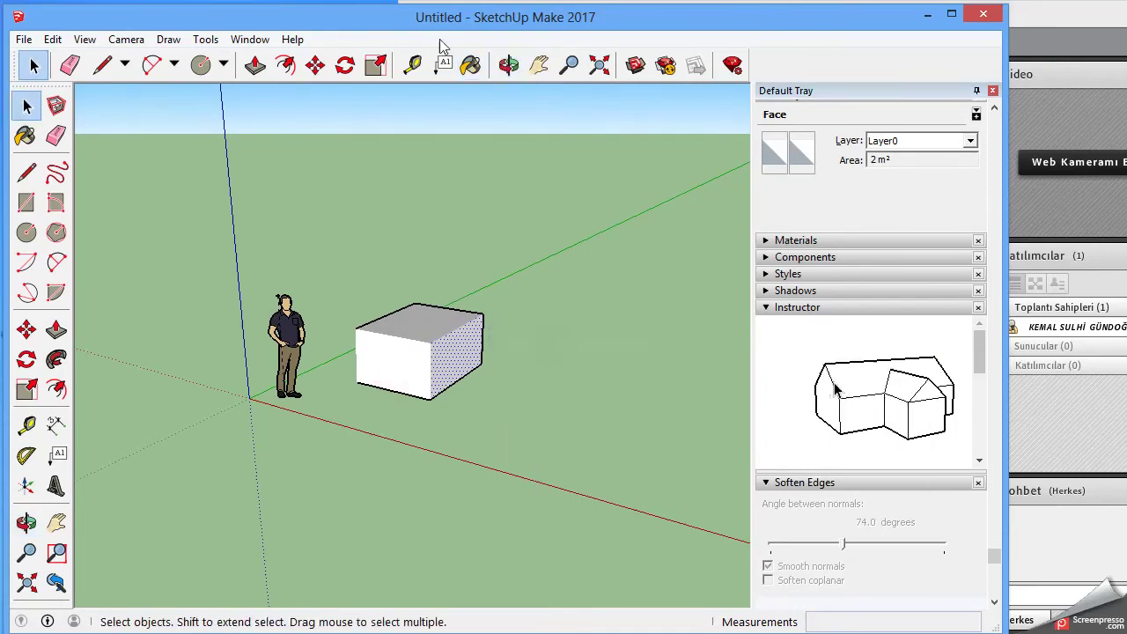
{"action": "right_click", "coordinate": [416, 352]}
{"action": "left_click", "coordinate": [502, 505]}
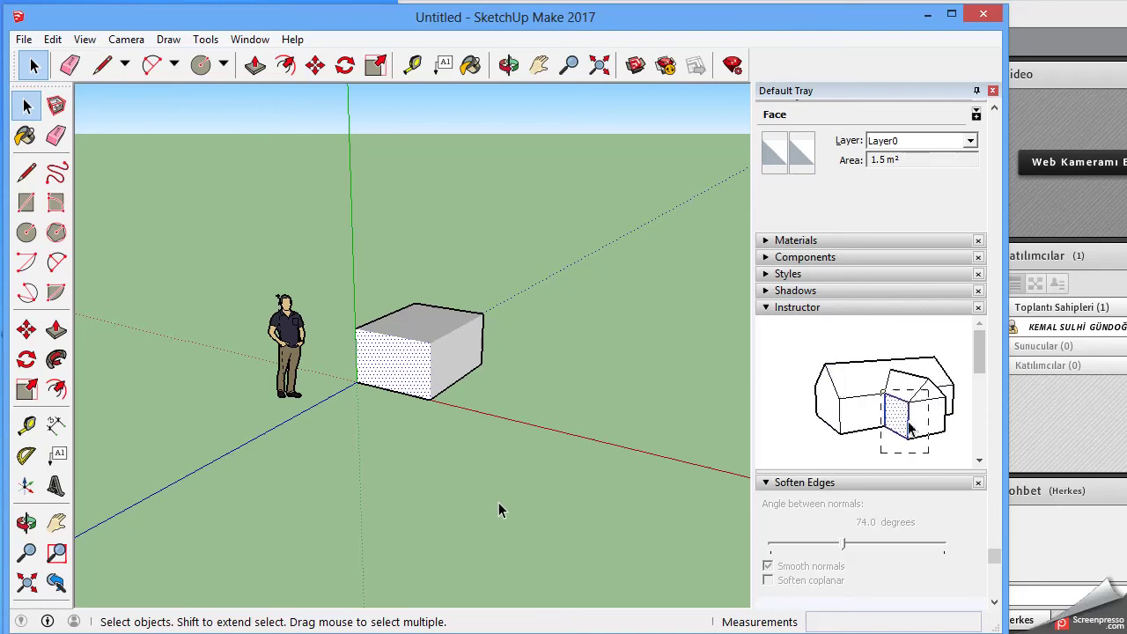
{"action": "right_click", "coordinate": [356, 305]}
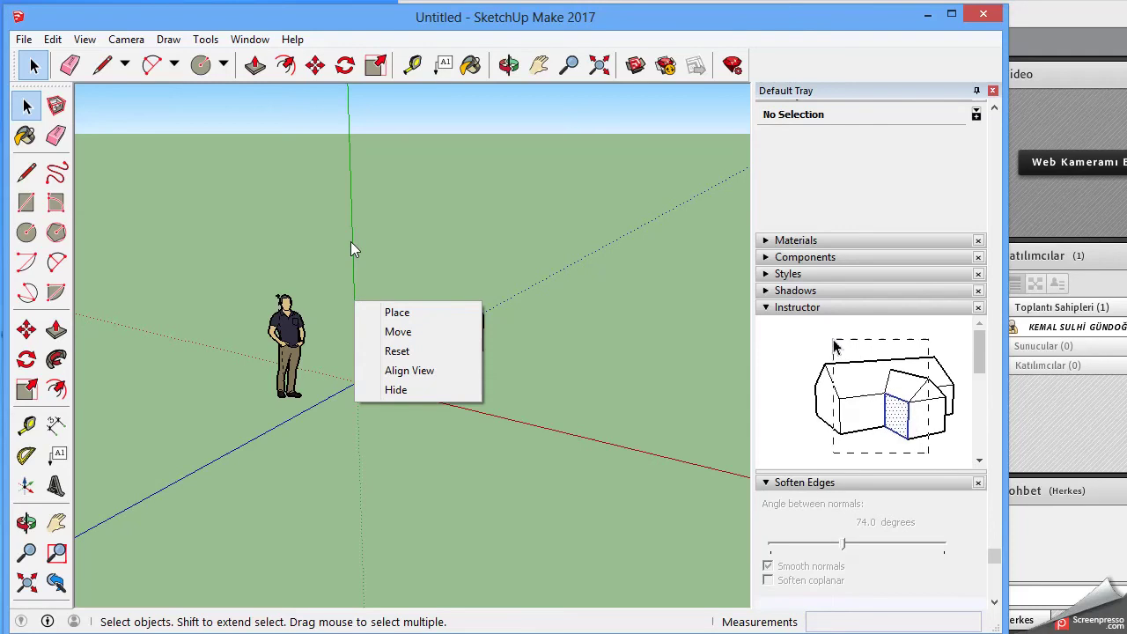
{"action": "left_click", "coordinate": [398, 351]}
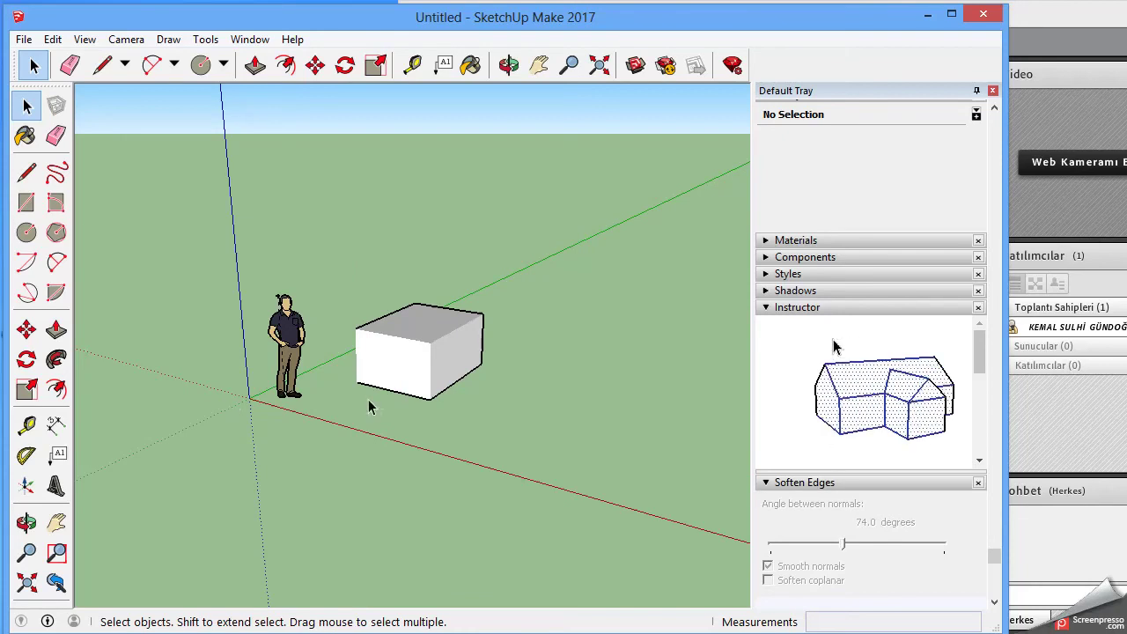
{"action": "right_click", "coordinate": [392, 372]}
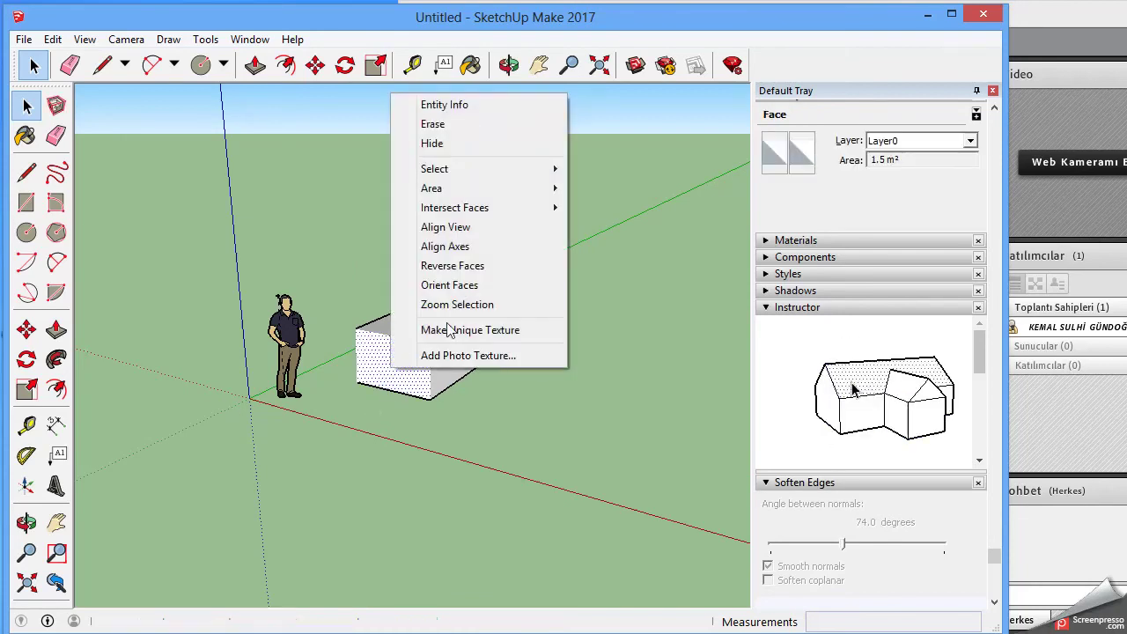
{"action": "left_click", "coordinate": [472, 253]}
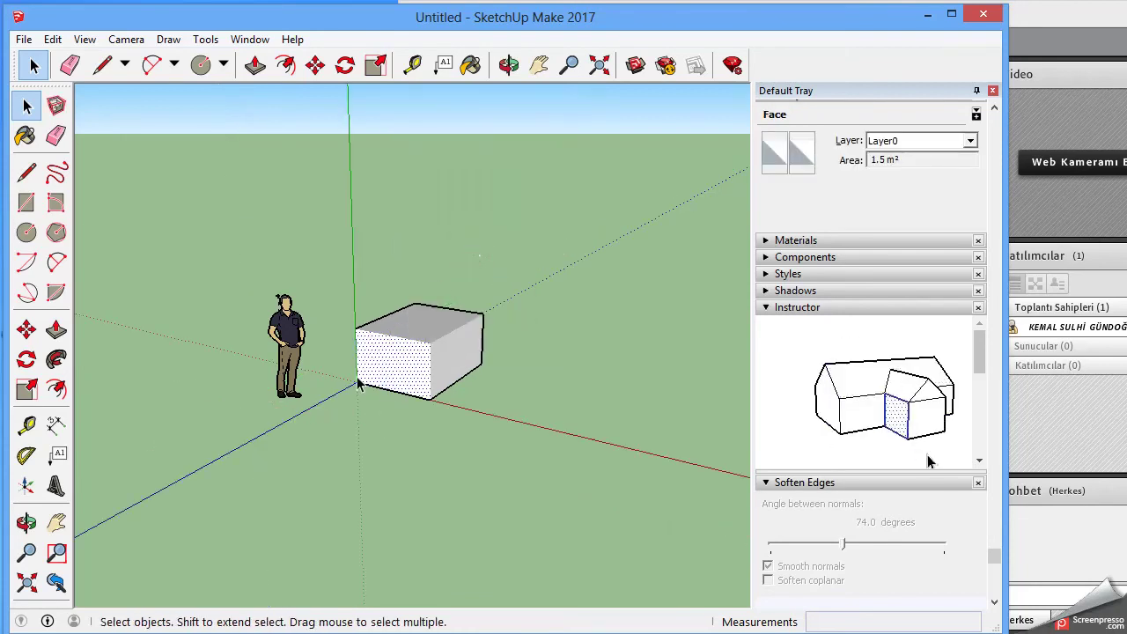
{"action": "right_click", "coordinate": [354, 294]}
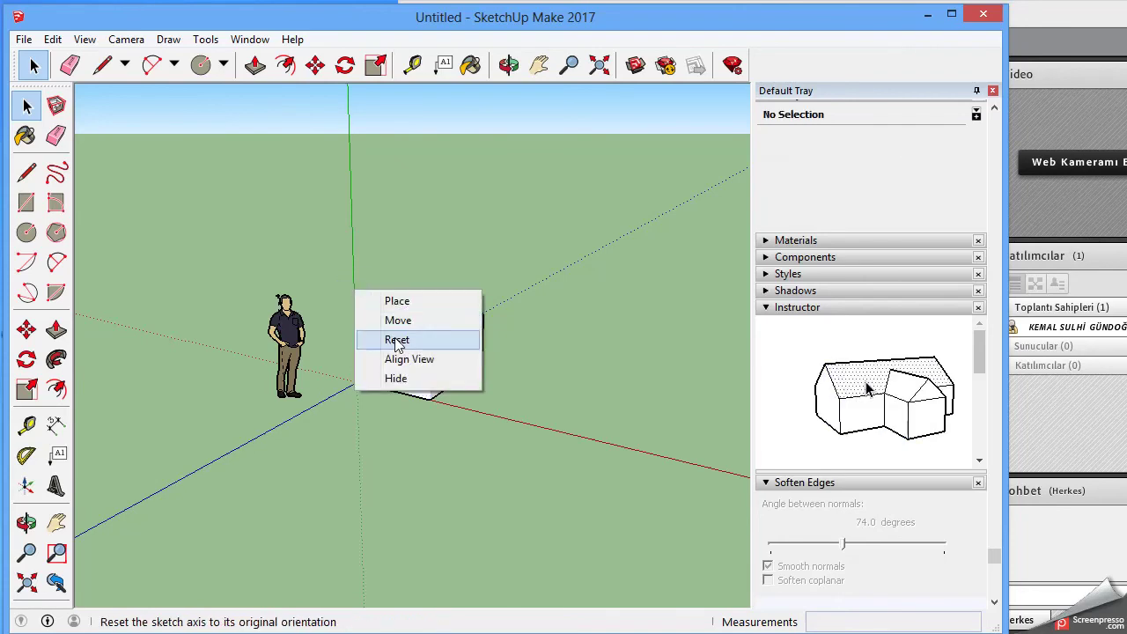
{"action": "left_click", "coordinate": [397, 342]}
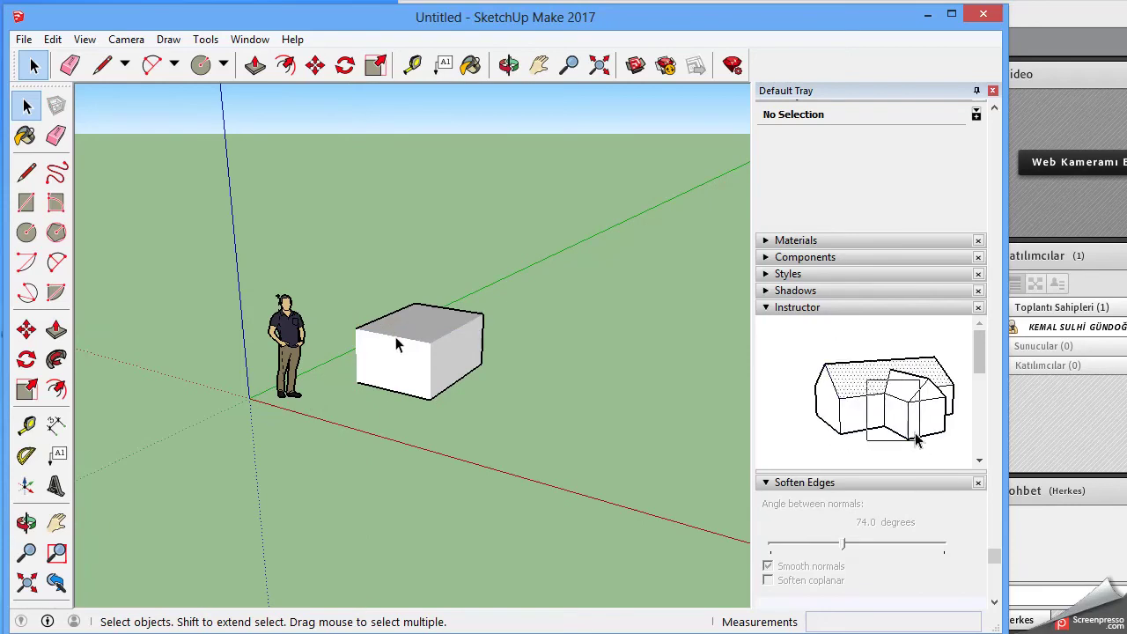
{"action": "right_click", "coordinate": [405, 362]}
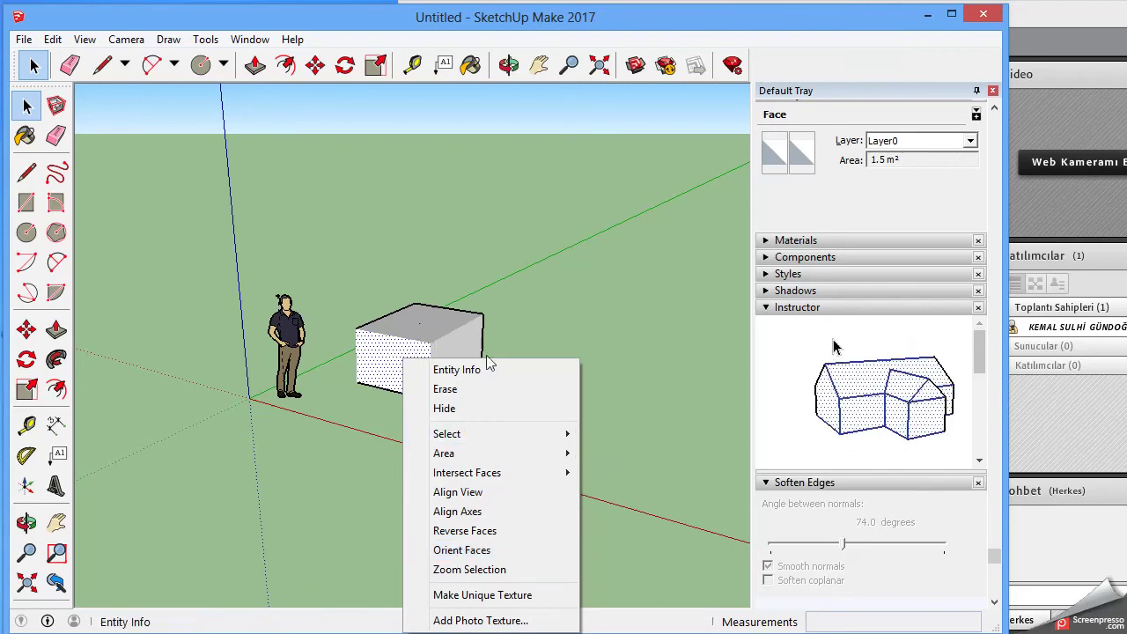
Clear the selection, then use Reverse Faces on the box's top face and then its right face
{"action": "key", "text": "Escape"}
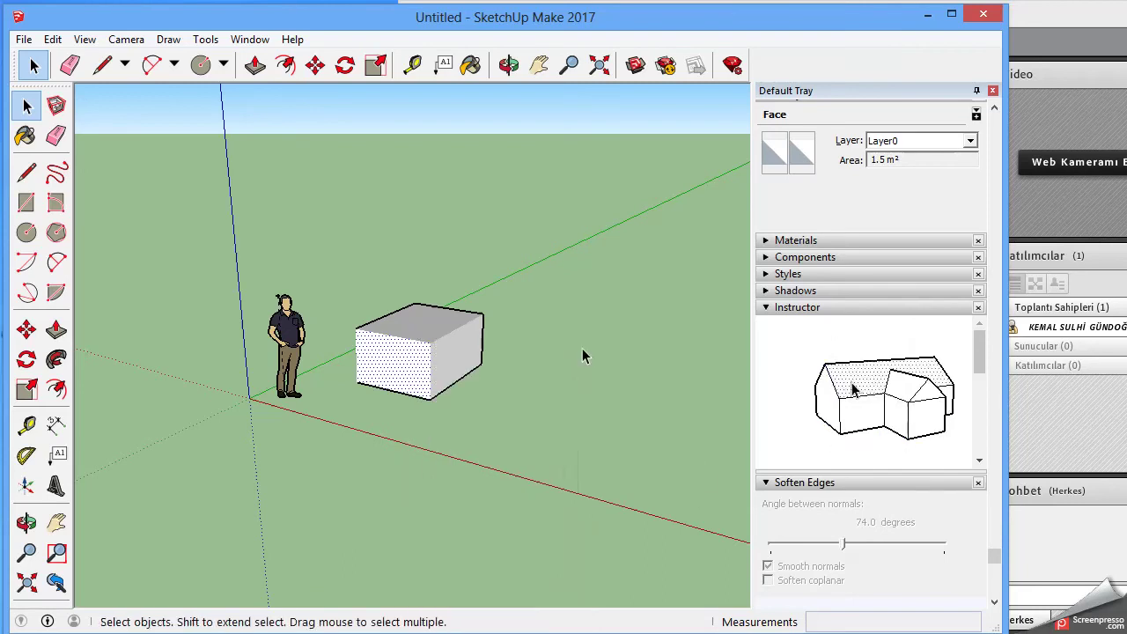
{"action": "left_click", "coordinate": [582, 348]}
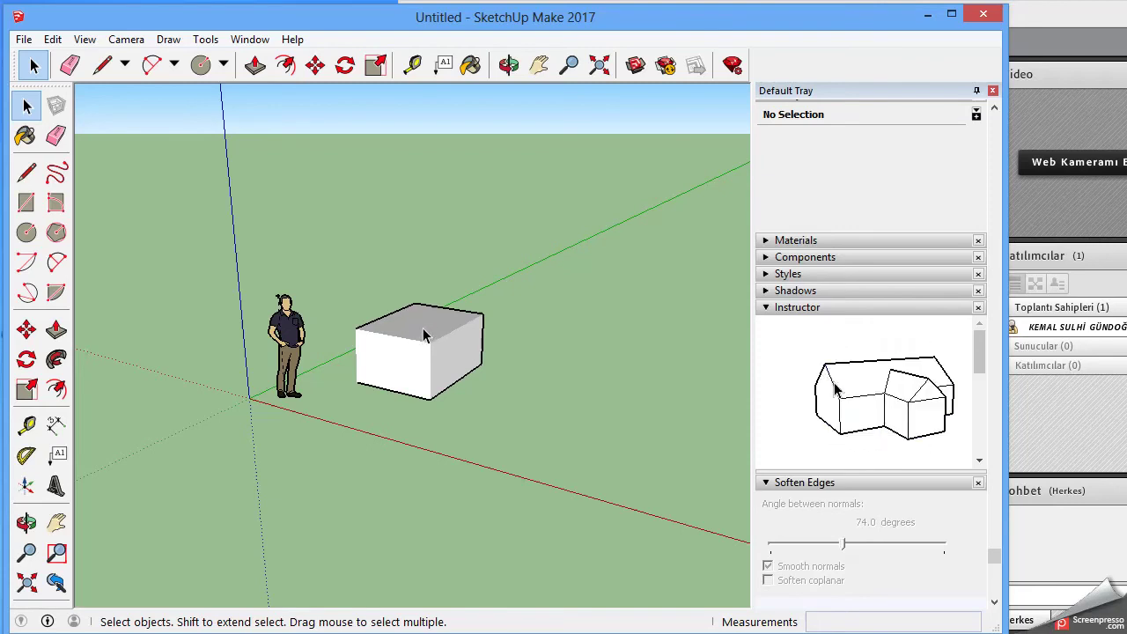
{"action": "right_click", "coordinate": [423, 328]}
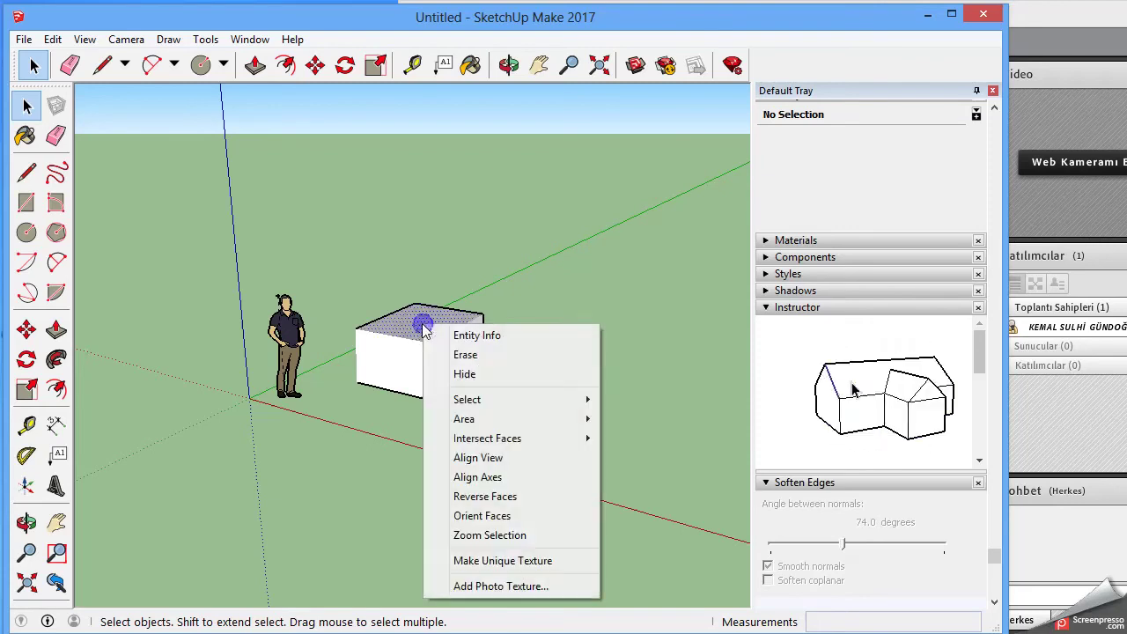
{"action": "left_click", "coordinate": [484, 497]}
{"action": "left_click", "coordinate": [486, 500]}
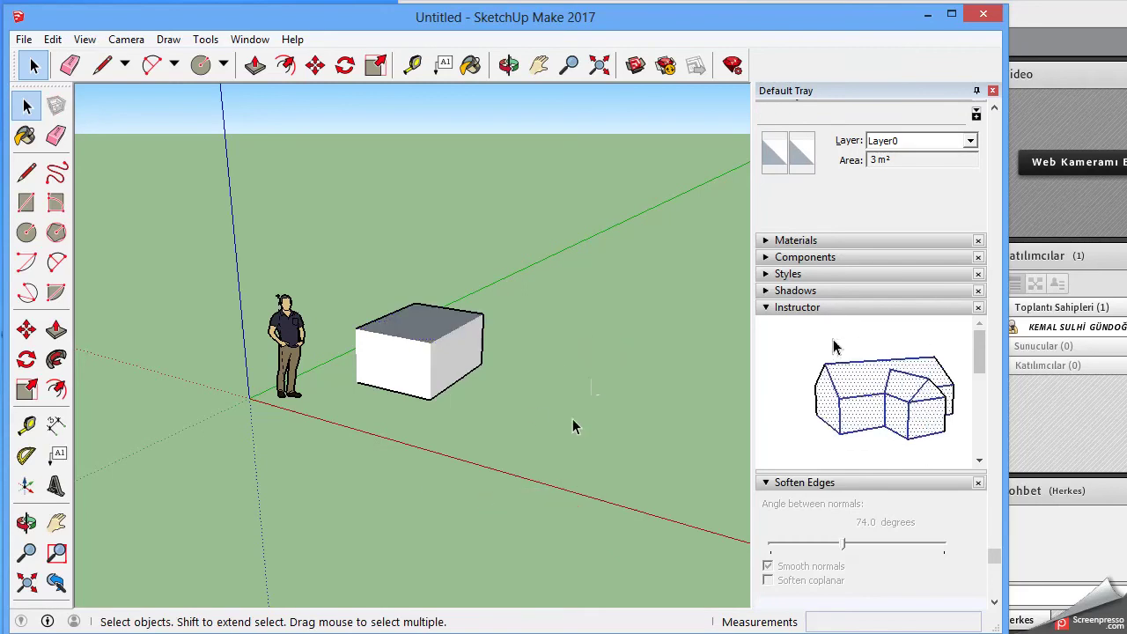
{"action": "right_click", "coordinate": [441, 359]}
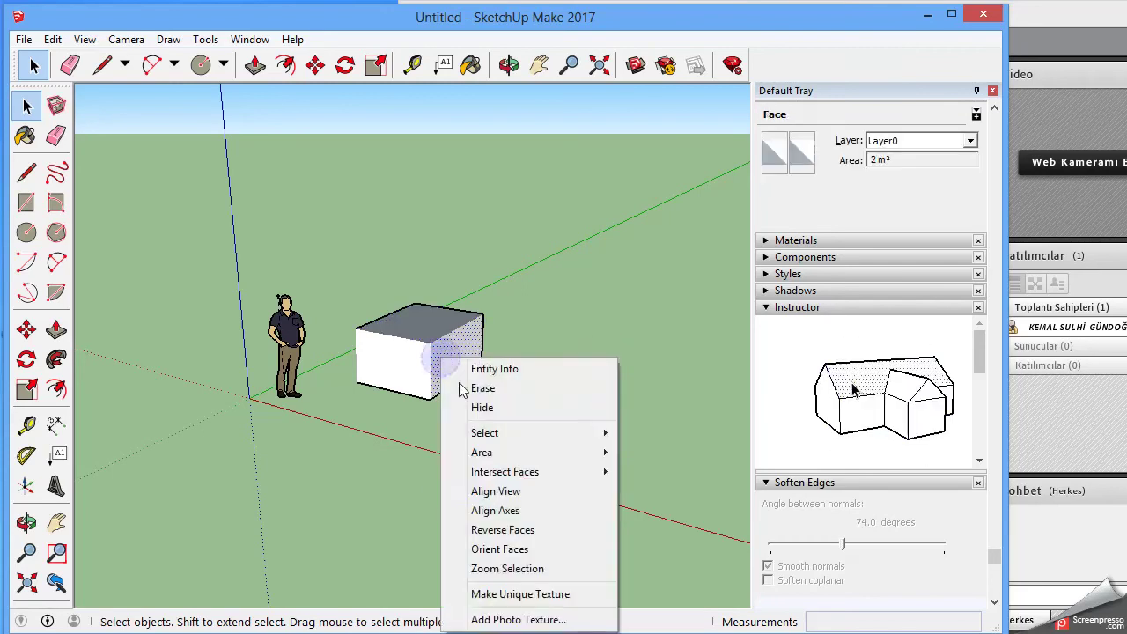
{"action": "left_click", "coordinate": [532, 530]}
{"action": "left_click", "coordinate": [613, 423]}
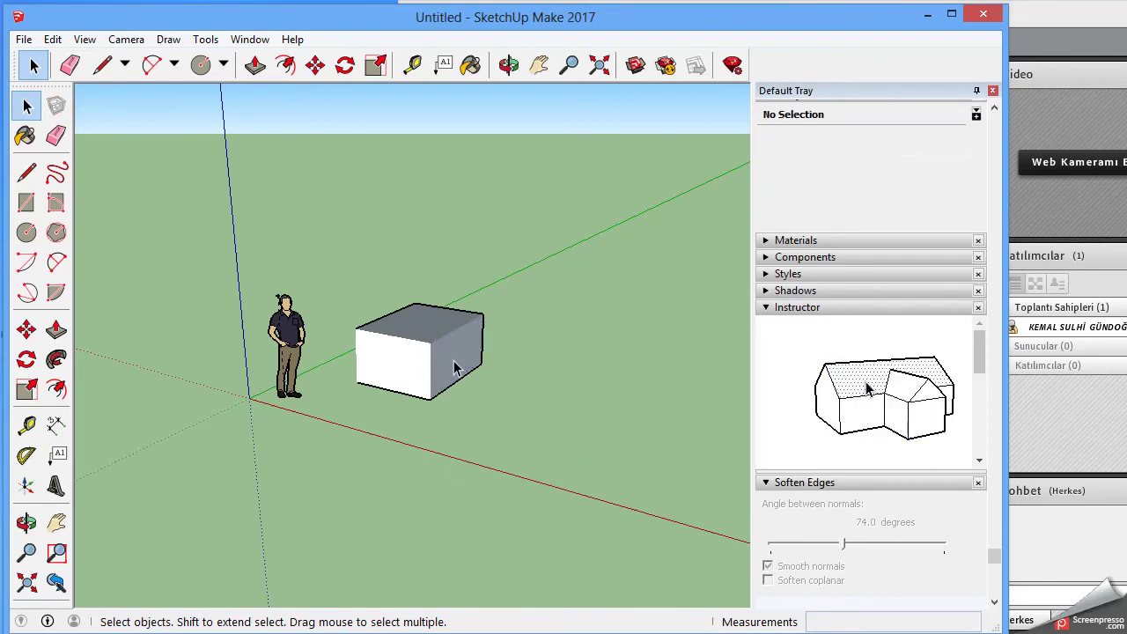
Run Orient Faces on the front face so all box faces match it
{"action": "right_click", "coordinate": [393, 374]}
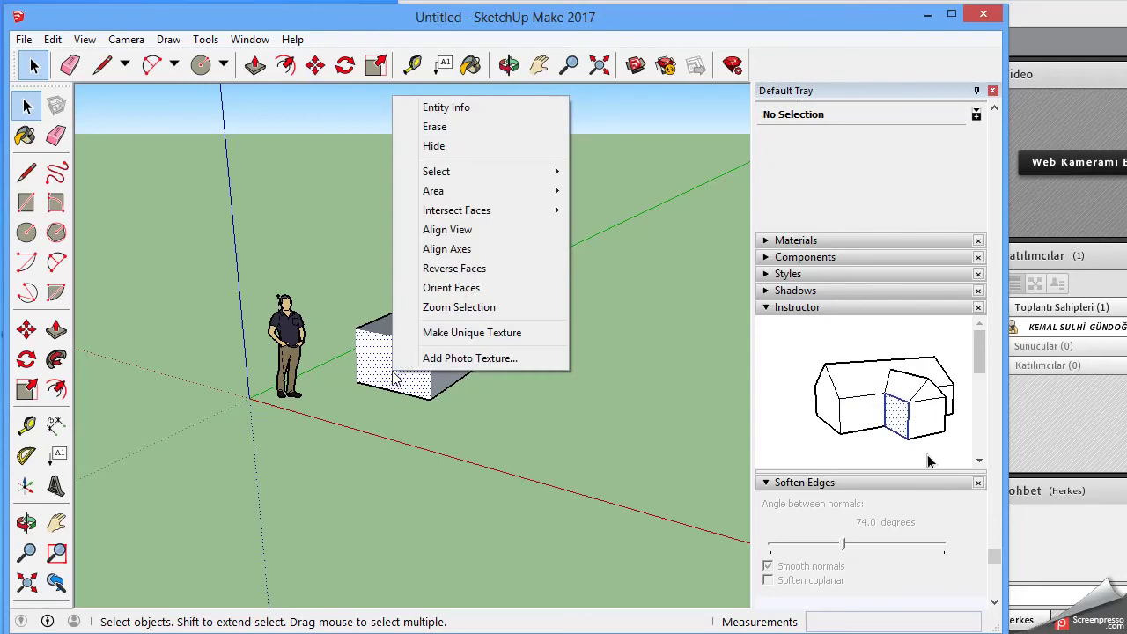
{"action": "left_click", "coordinate": [451, 296]}
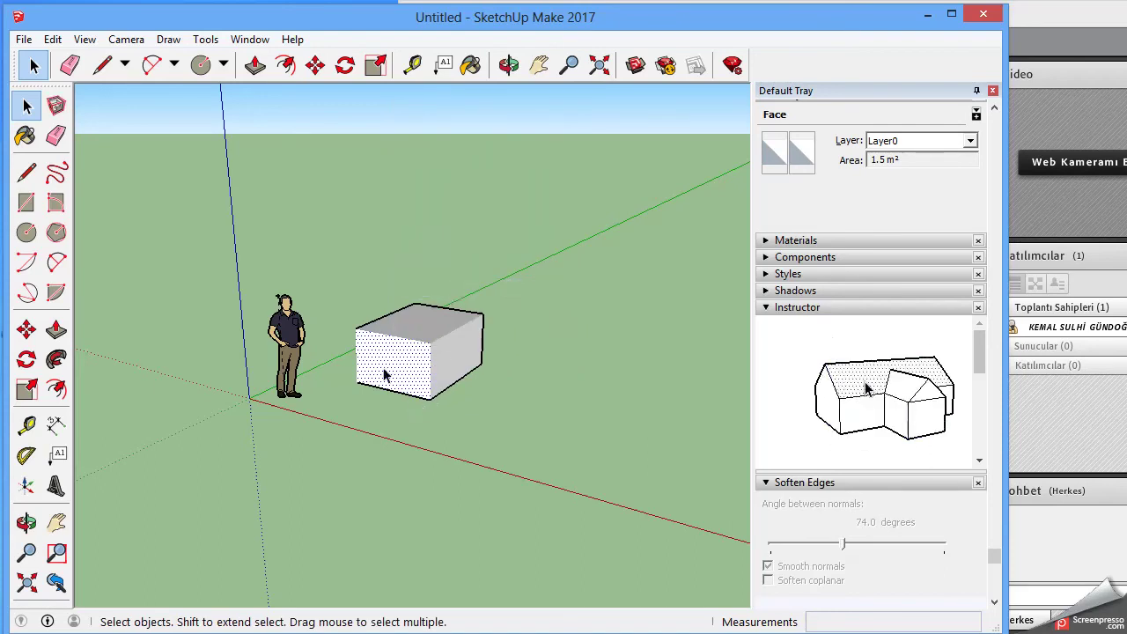
{"action": "left_click", "coordinate": [423, 331]}
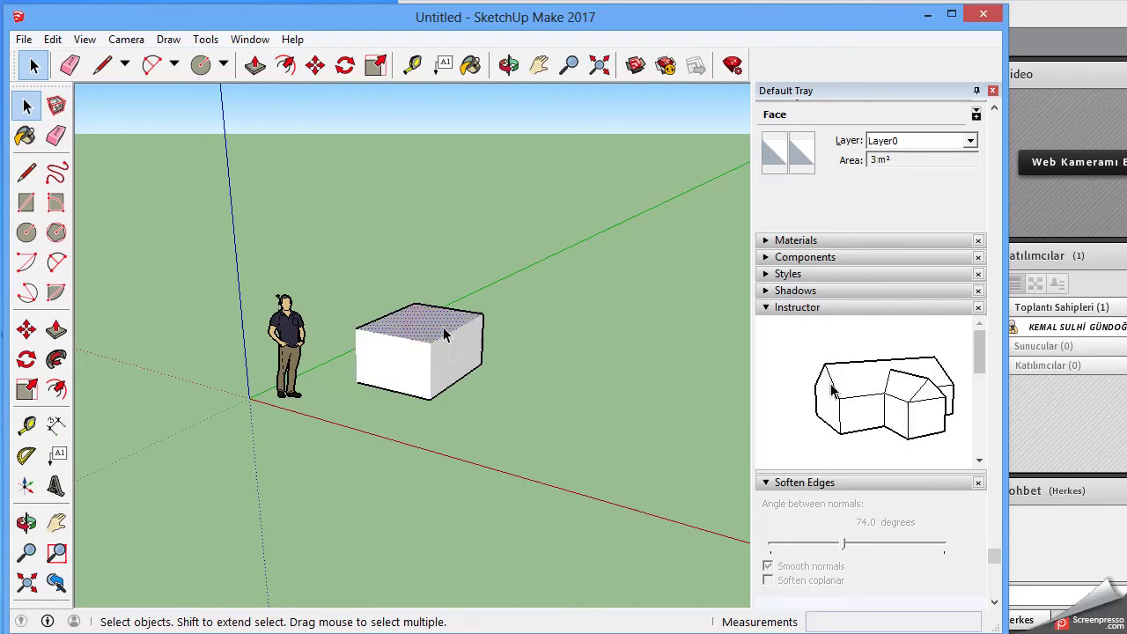
Check the top and front faces, open the top face's context menu, then dismiss it
{"action": "left_click", "coordinate": [418, 363]}
{"action": "left_click", "coordinate": [423, 324]}
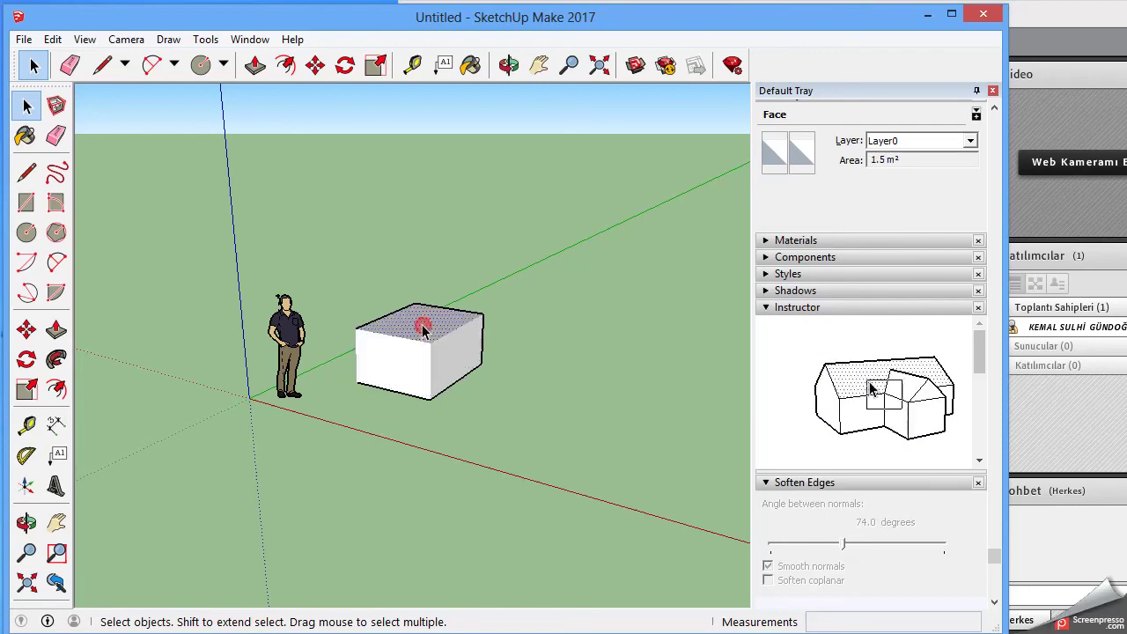
{"action": "left_click", "coordinate": [440, 361]}
{"action": "left_click", "coordinate": [432, 332]}
{"action": "left_click", "coordinate": [443, 355]}
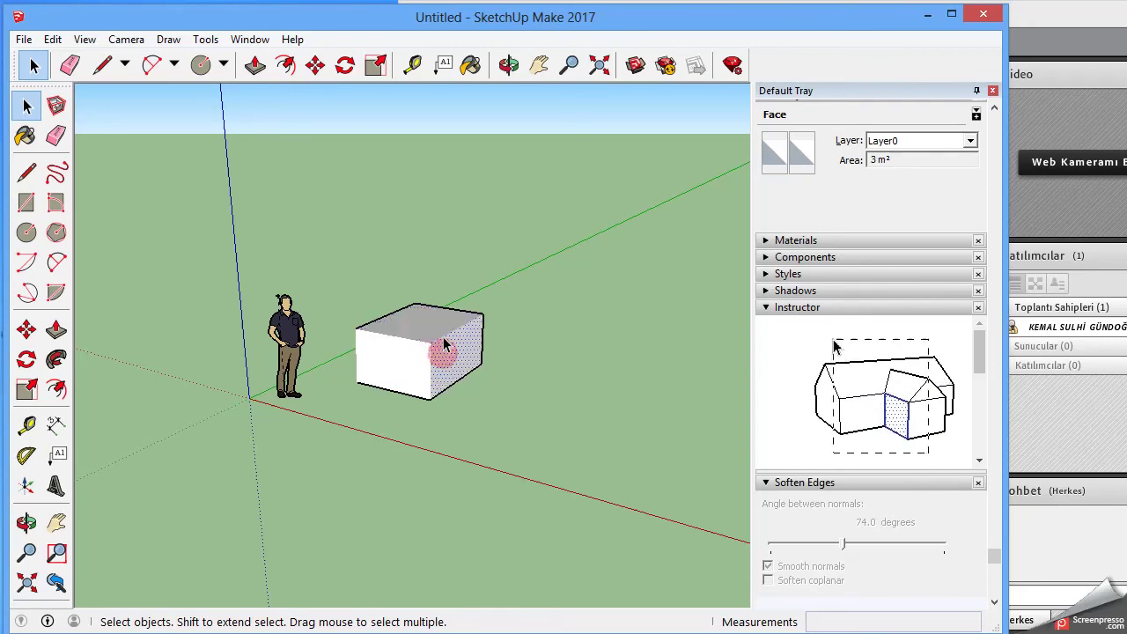
{"action": "left_click", "coordinate": [441, 330]}
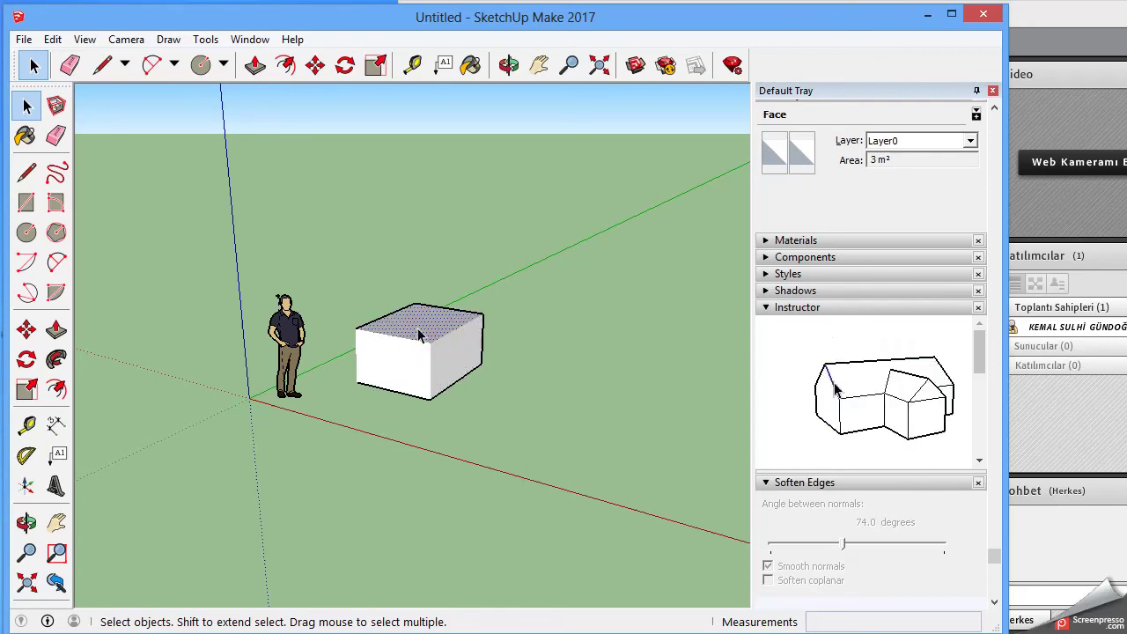
{"action": "right_click", "coordinate": [418, 330]}
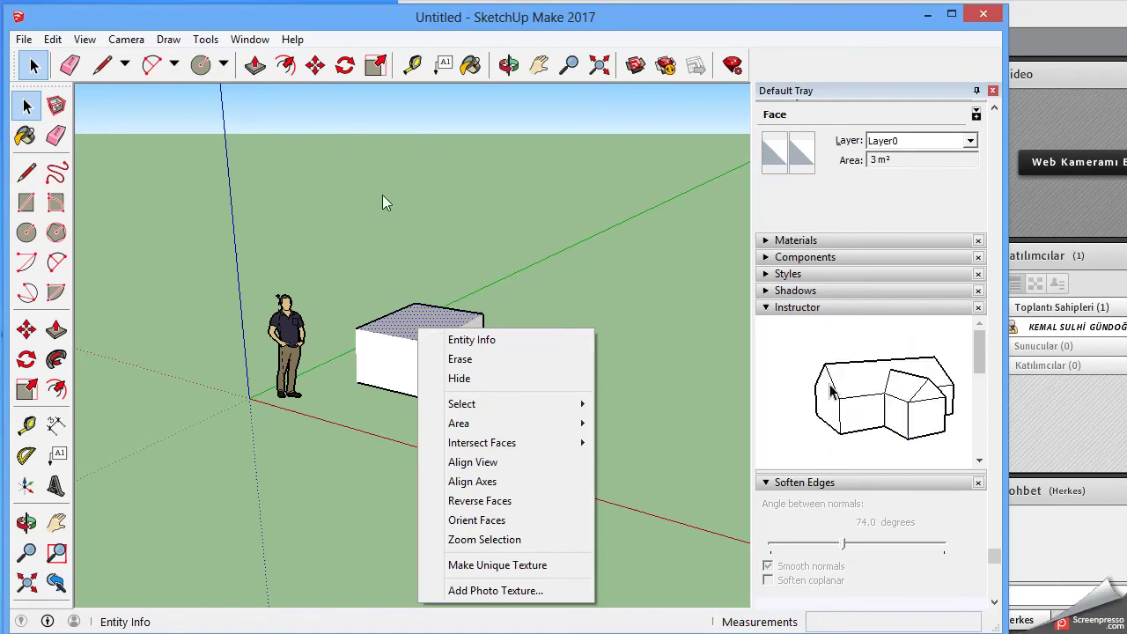
{"action": "left_click", "coordinate": [641, 327]}
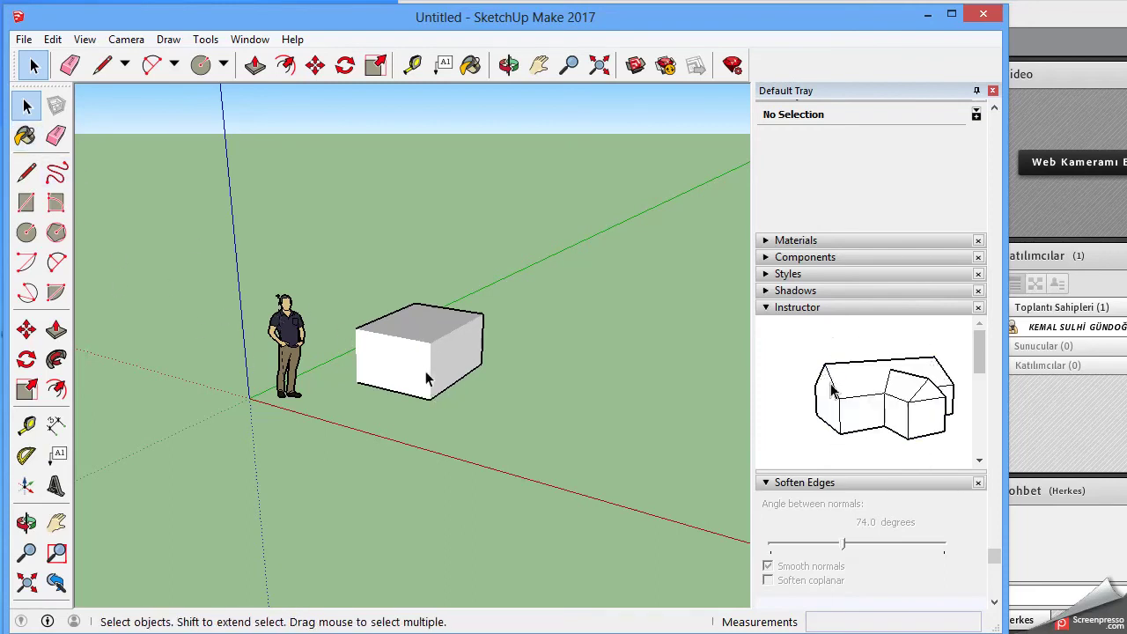
{"action": "left_click", "coordinate": [392, 367]}
{"action": "left_click", "coordinate": [449, 339]}
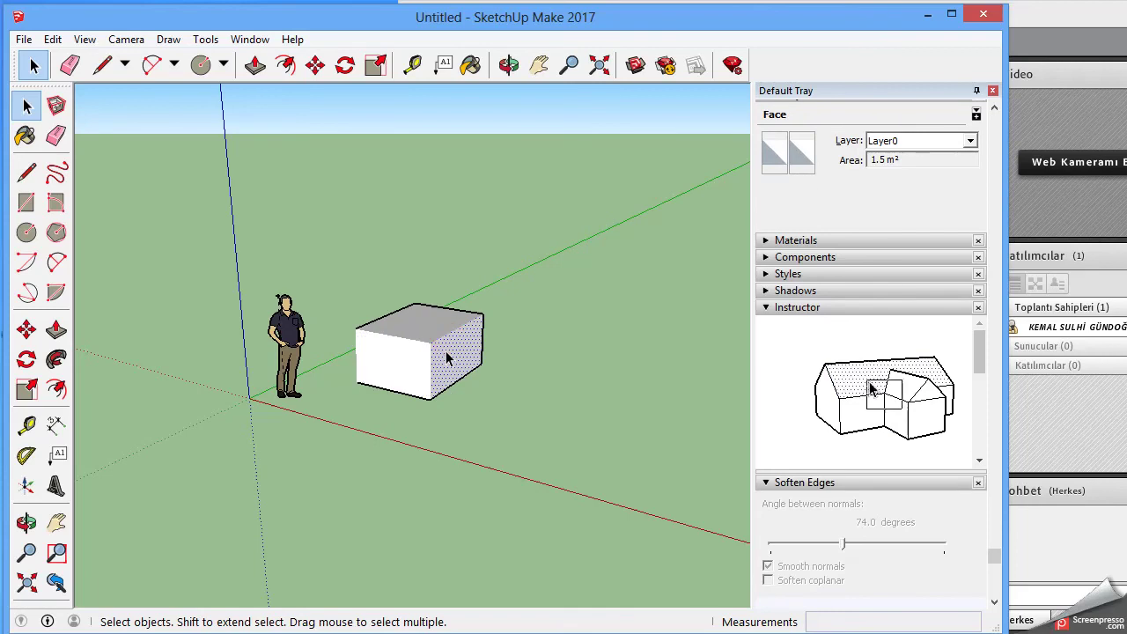
{"action": "left_click", "coordinate": [465, 354]}
{"action": "left_click", "coordinate": [396, 358]}
{"action": "left_click", "coordinate": [458, 359]}
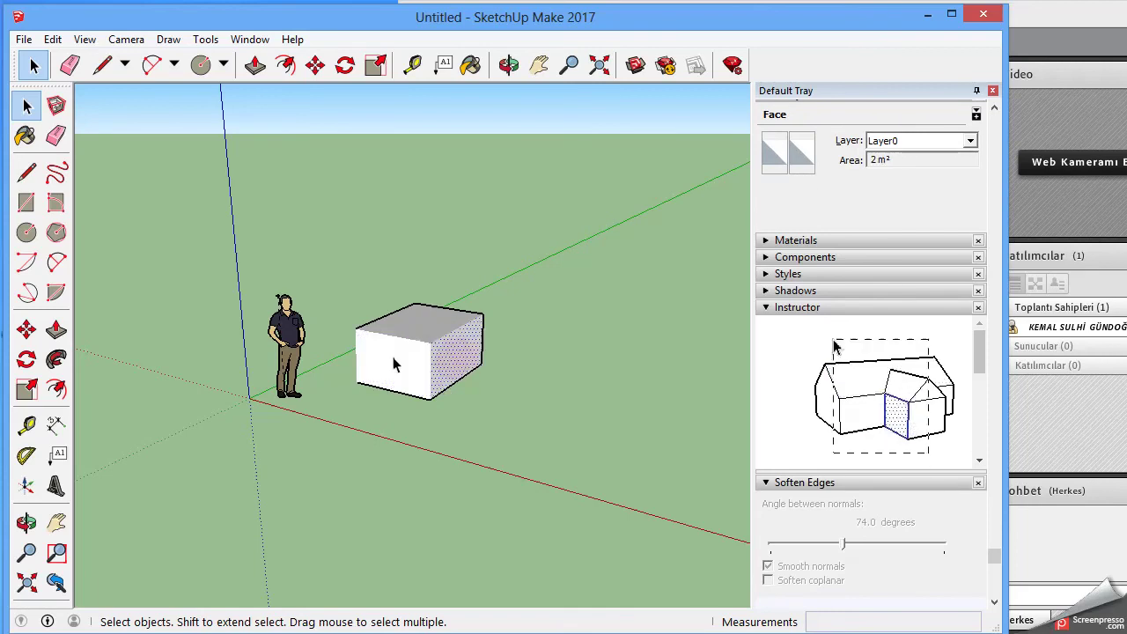
{"action": "left_click", "coordinate": [393, 357]}
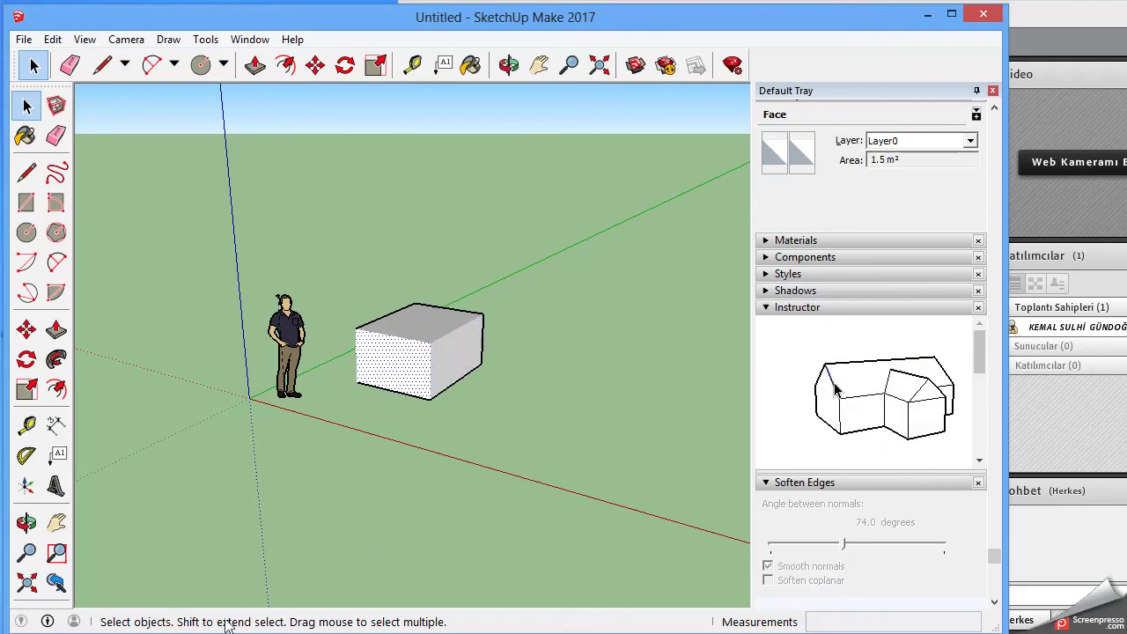
{"action": "left_click", "coordinate": [453, 363], "text": "shift"}
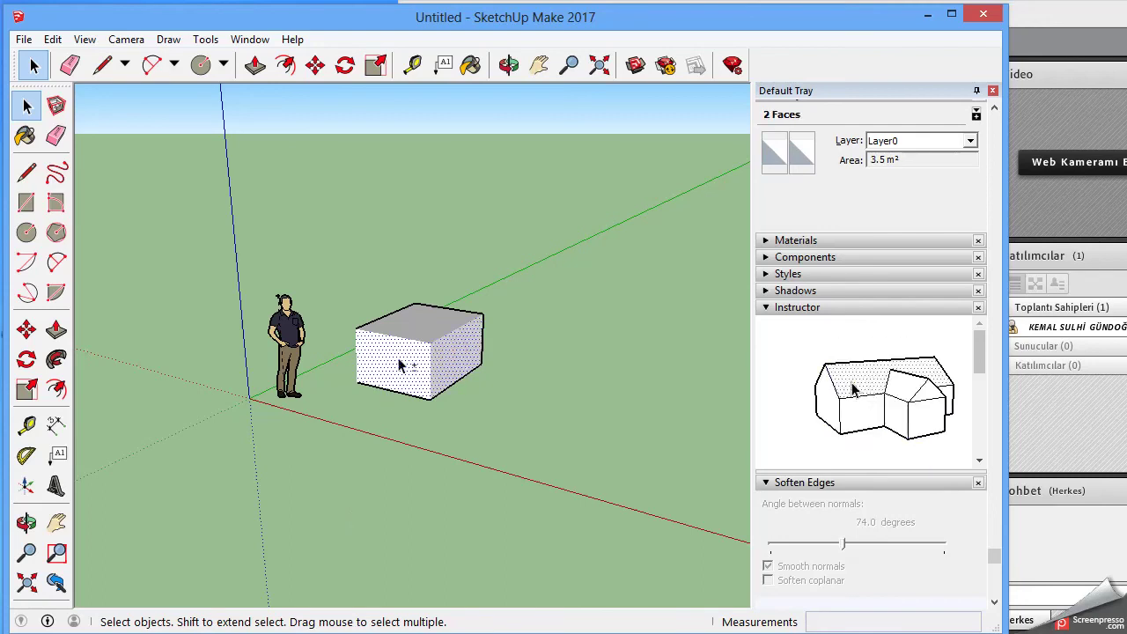
{"action": "left_click", "coordinate": [409, 328], "text": "ctrl"}
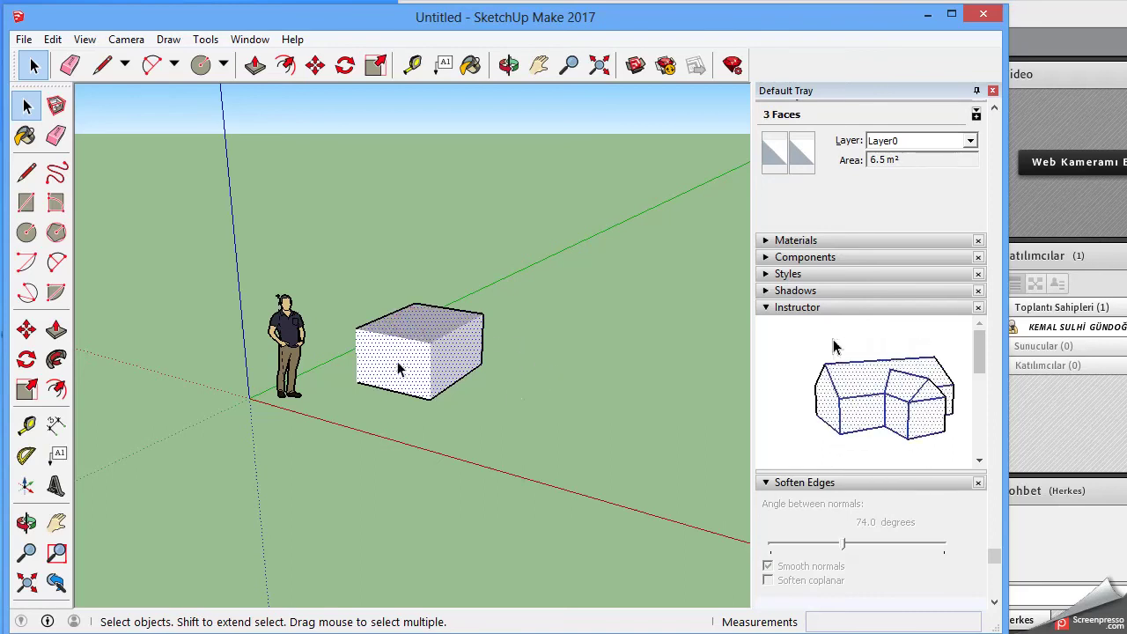
{"action": "left_click", "coordinate": [328, 352]}
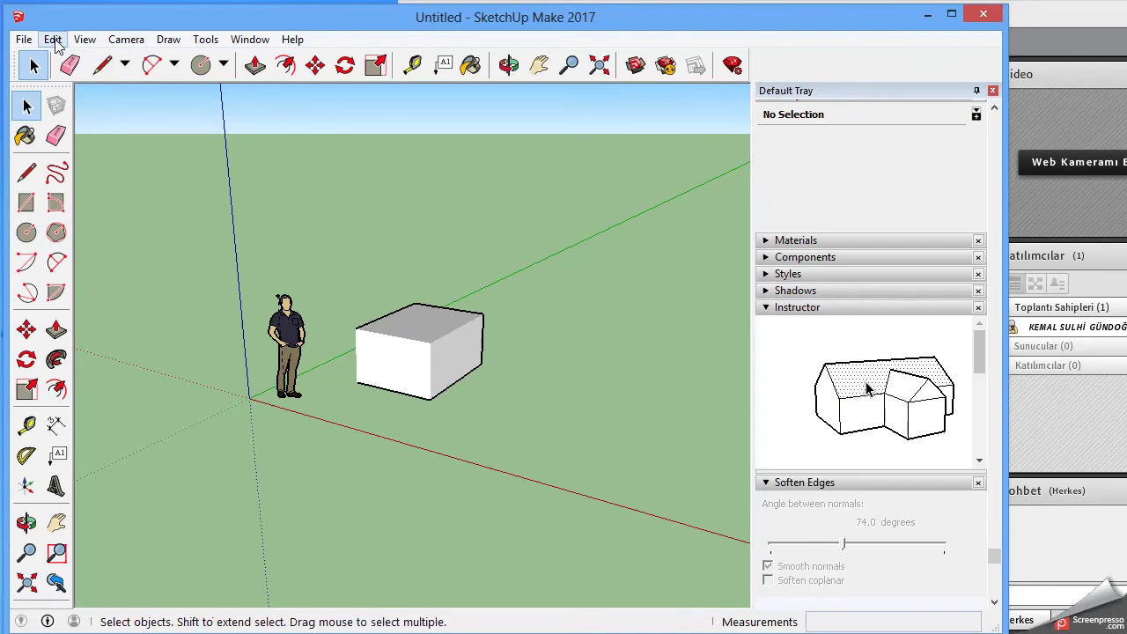
Unhide the last hidden box with Edit > Unhide > Last
{"action": "left_click", "coordinate": [53, 39]}
{"action": "left_click", "coordinate": [132, 291]}
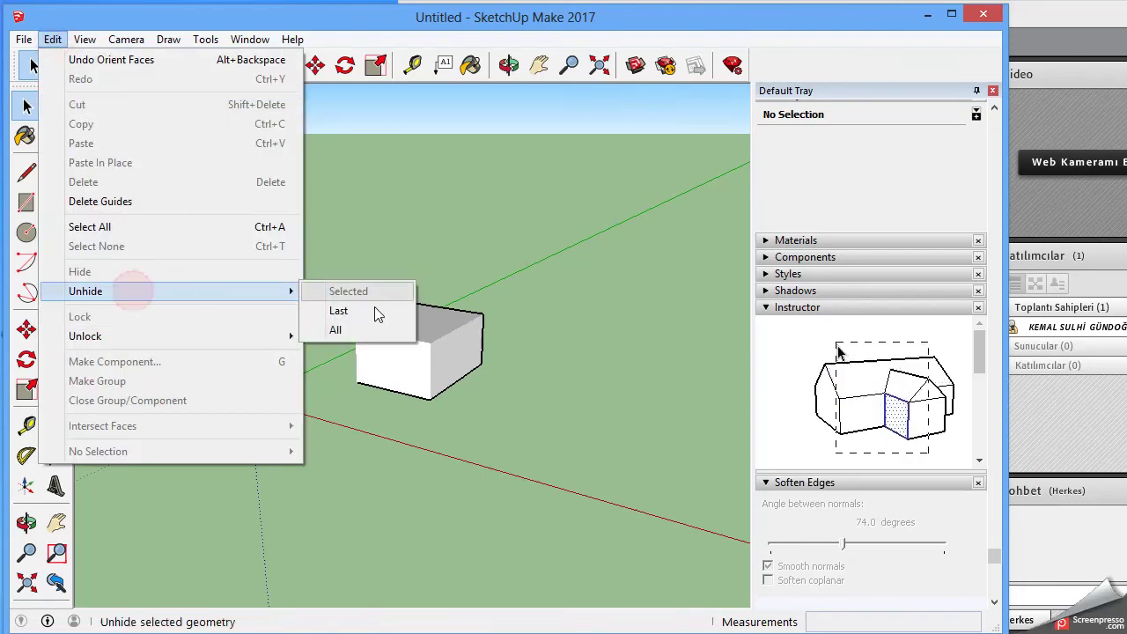
{"action": "left_click", "coordinate": [339, 310]}
Explode the reappeared box's group into loose geometry and deselect it
{"action": "left_click", "coordinate": [570, 400]}
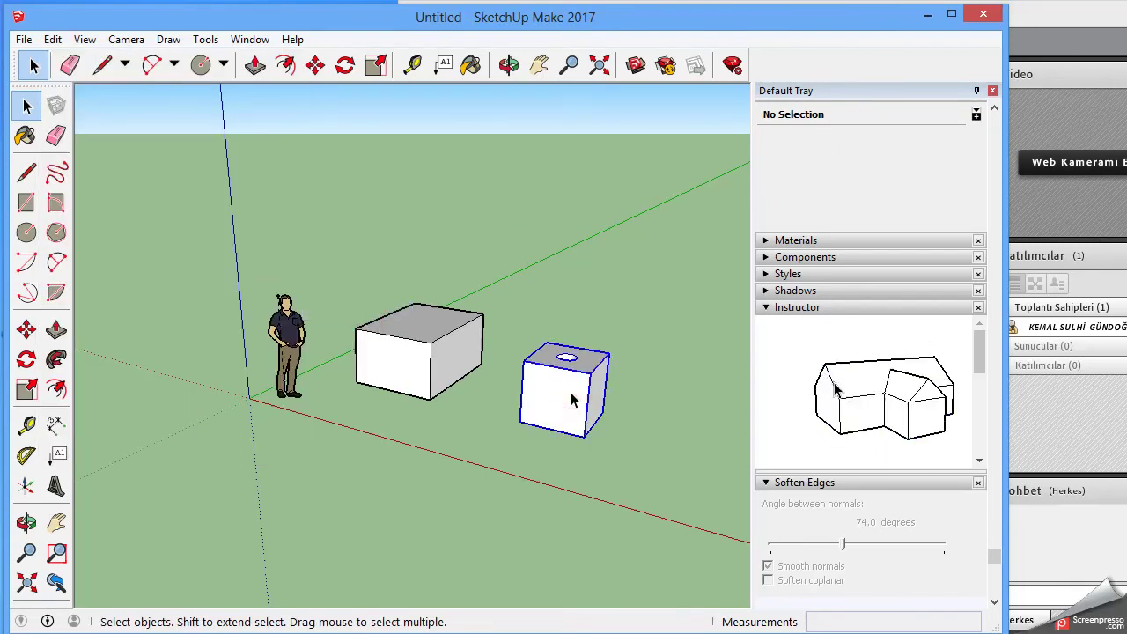
{"action": "right_click", "coordinate": [571, 401]}
{"action": "left_click", "coordinate": [620, 213]}
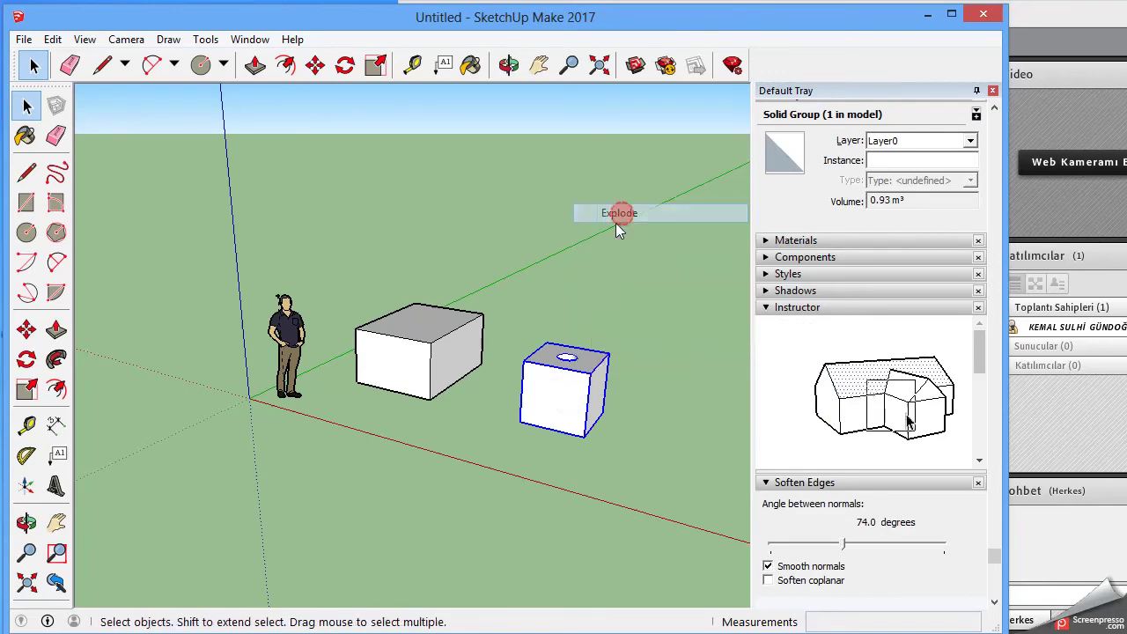
{"action": "left_click", "coordinate": [624, 472]}
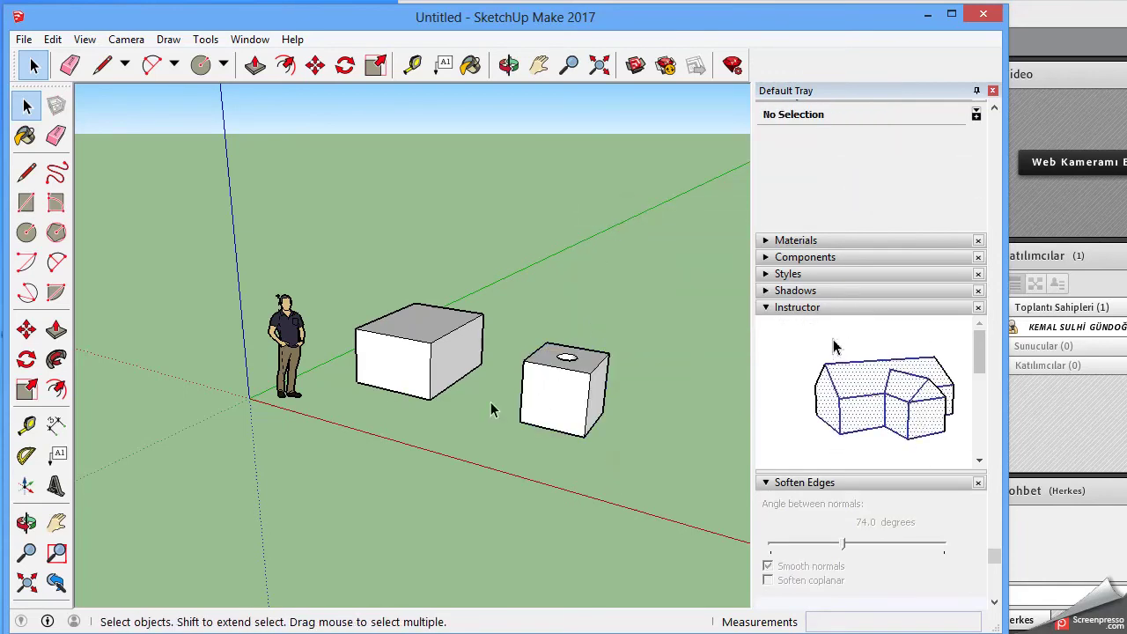
Select front, right and top faces on both boxes, then remove the right and front faces again
{"action": "left_click", "coordinate": [392, 370]}
{"action": "left_click", "coordinate": [451, 368], "text": "ctrl"}
{"action": "left_click", "coordinate": [559, 406], "text": "ctrl"}
{"action": "left_click", "coordinate": [592, 407], "text": "ctrl"}
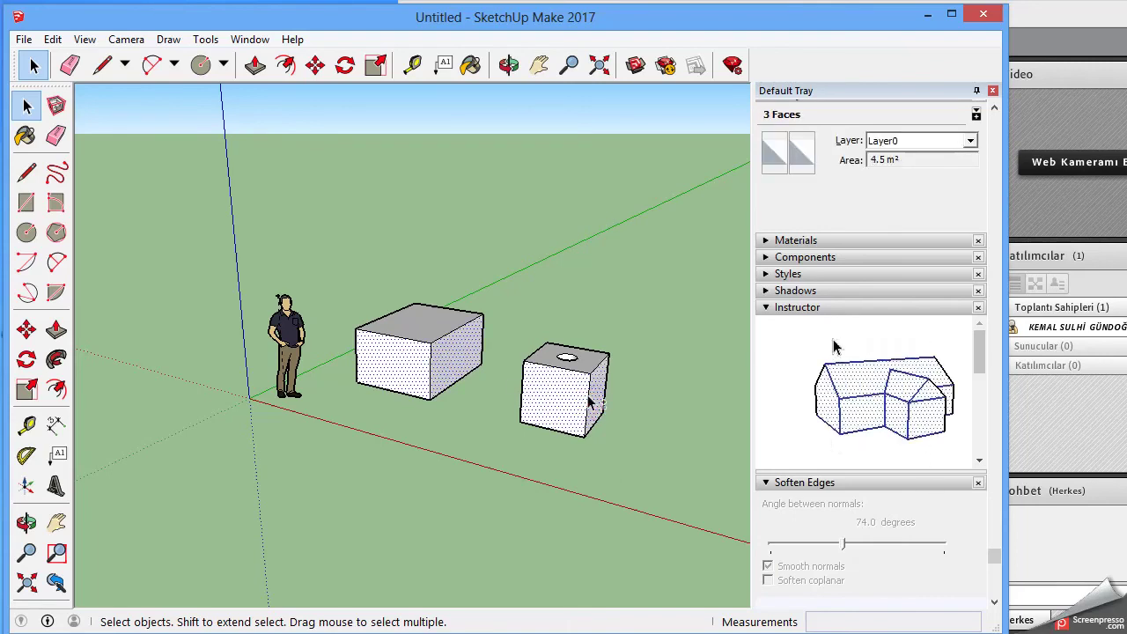
{"action": "left_click", "coordinate": [582, 361], "text": "ctrl"}
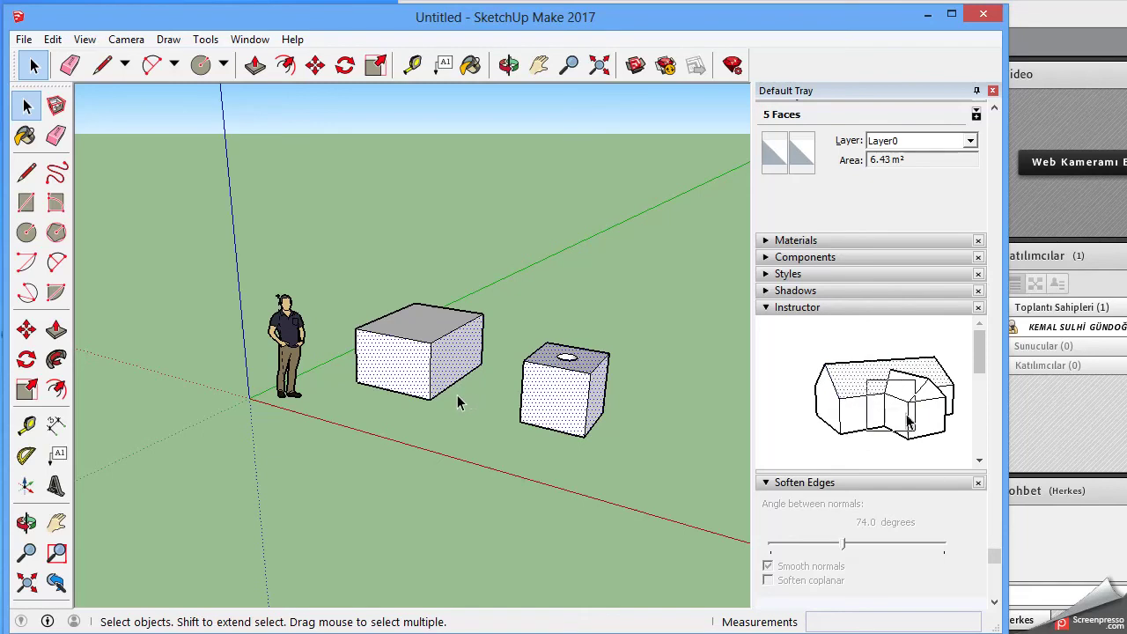
{"action": "left_click", "coordinate": [453, 368], "text": "shift"}
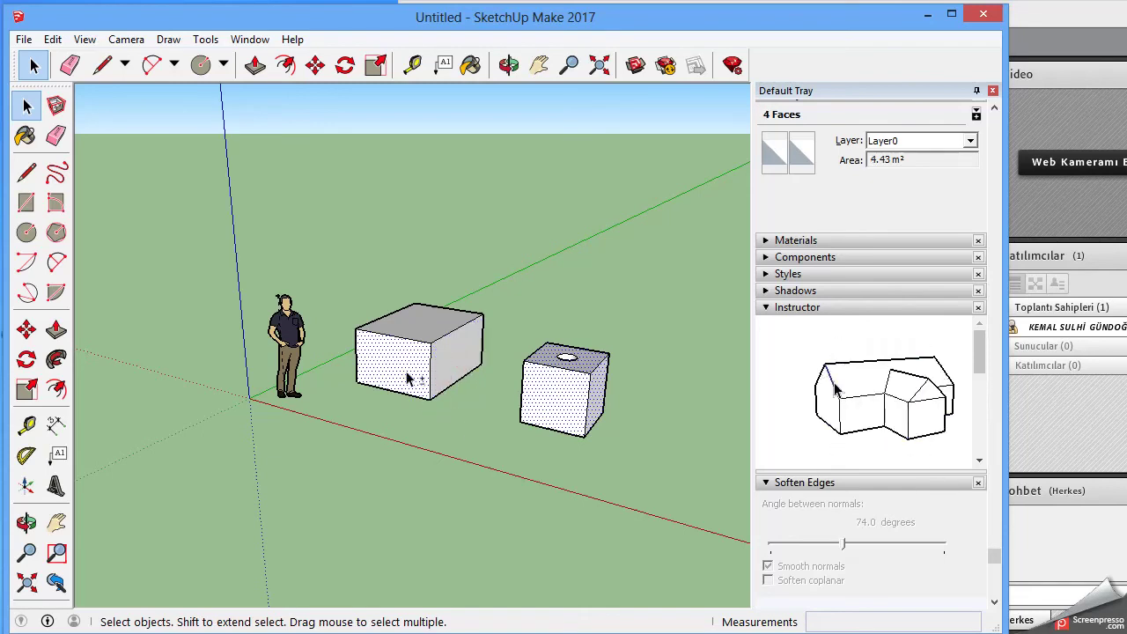
{"action": "left_click", "coordinate": [407, 380], "text": "shift"}
{"action": "left_click", "coordinate": [568, 394], "text": "shift"}
Reselect the left box's front, right and top faces plus the right box's front, top and hole faces
{"action": "left_click", "coordinate": [411, 375]}
{"action": "left_click", "coordinate": [444, 362], "text": "shift"}
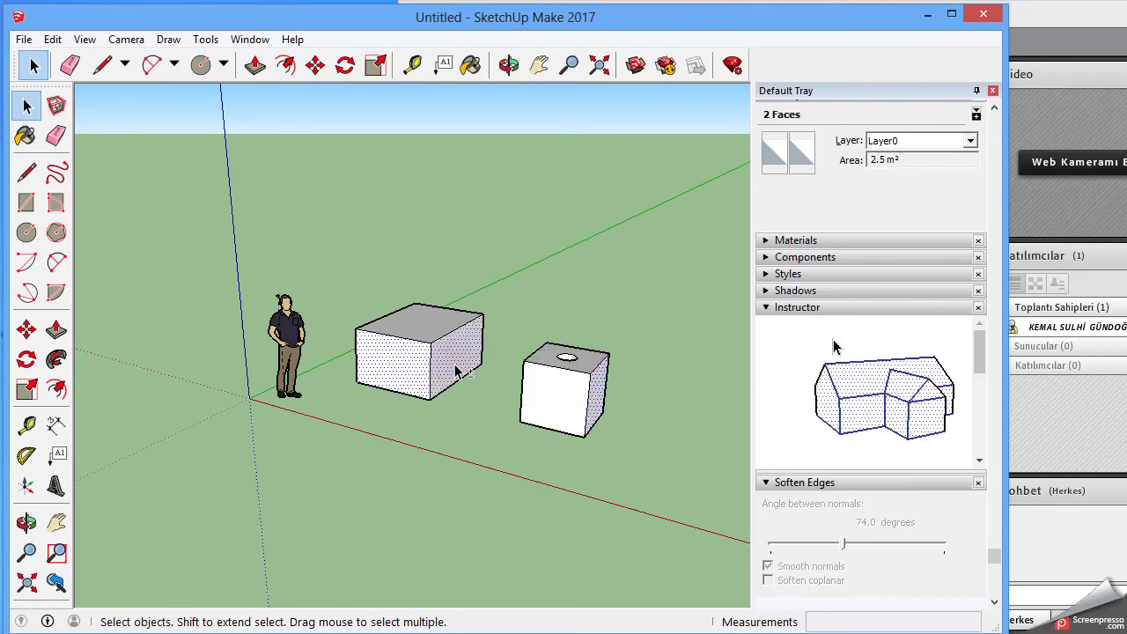
{"action": "left_click", "coordinate": [474, 367], "text": "shift"}
{"action": "left_click", "coordinate": [472, 364], "text": "shift"}
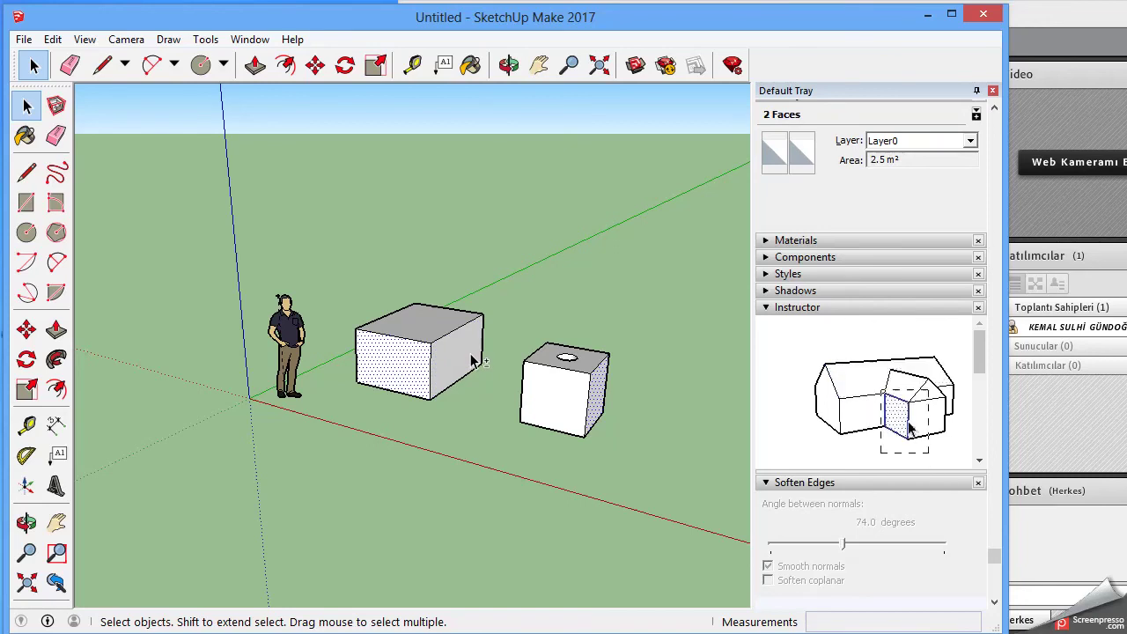
{"action": "left_click", "coordinate": [464, 357], "text": "shift"}
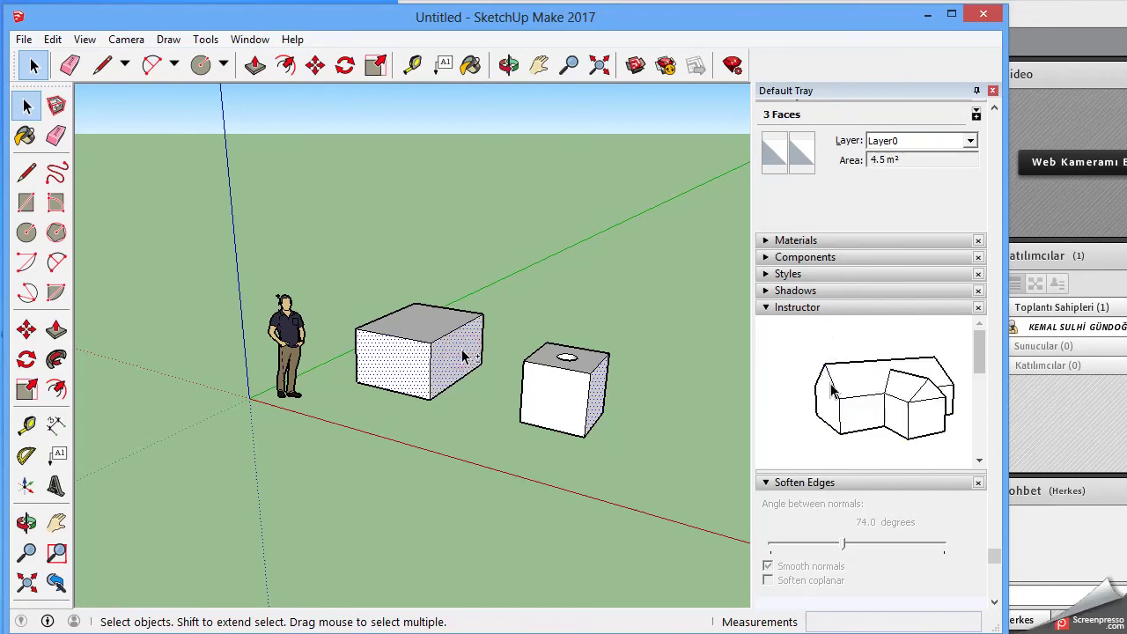
{"action": "left_click", "coordinate": [431, 340], "text": "shift"}
{"action": "left_click", "coordinate": [534, 384], "text": "shift"}
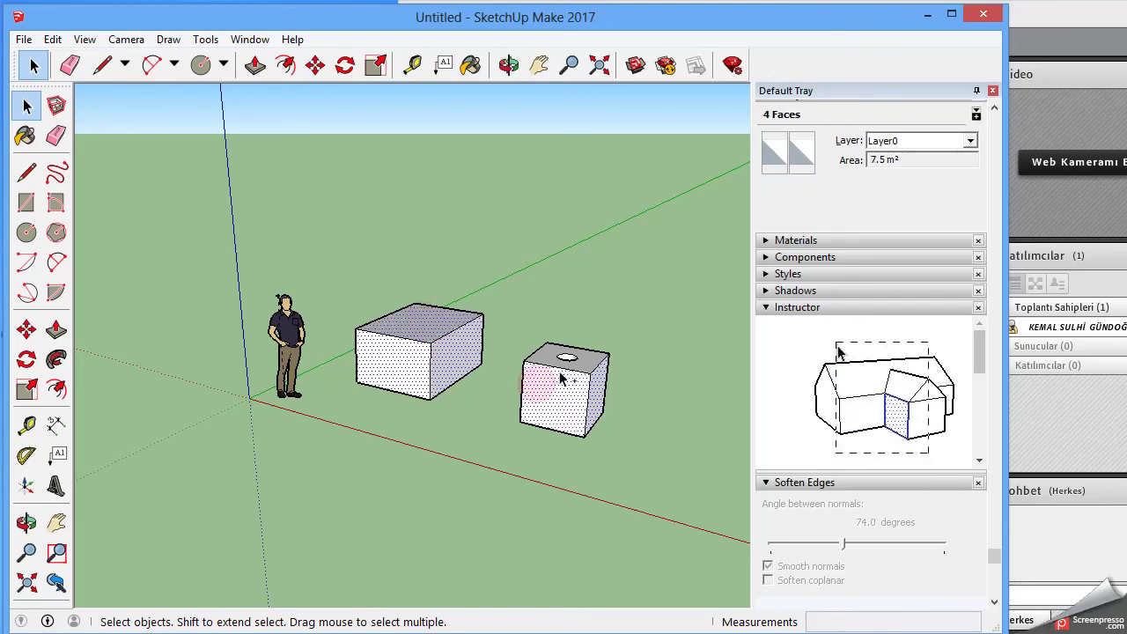
{"action": "left_click", "coordinate": [579, 359], "text": "shift"}
{"action": "left_click", "coordinate": [587, 363], "text": "shift"}
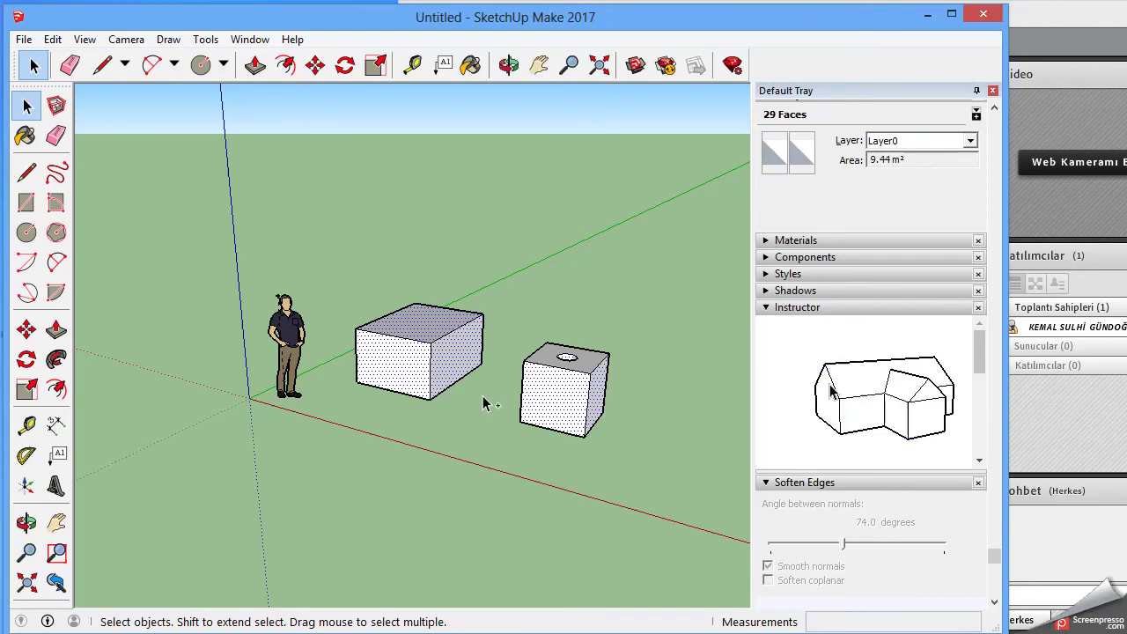
Select the whole left box, then add the right box's top circle, faces and left edge
{"action": "triple_click", "coordinate": [467, 361]}
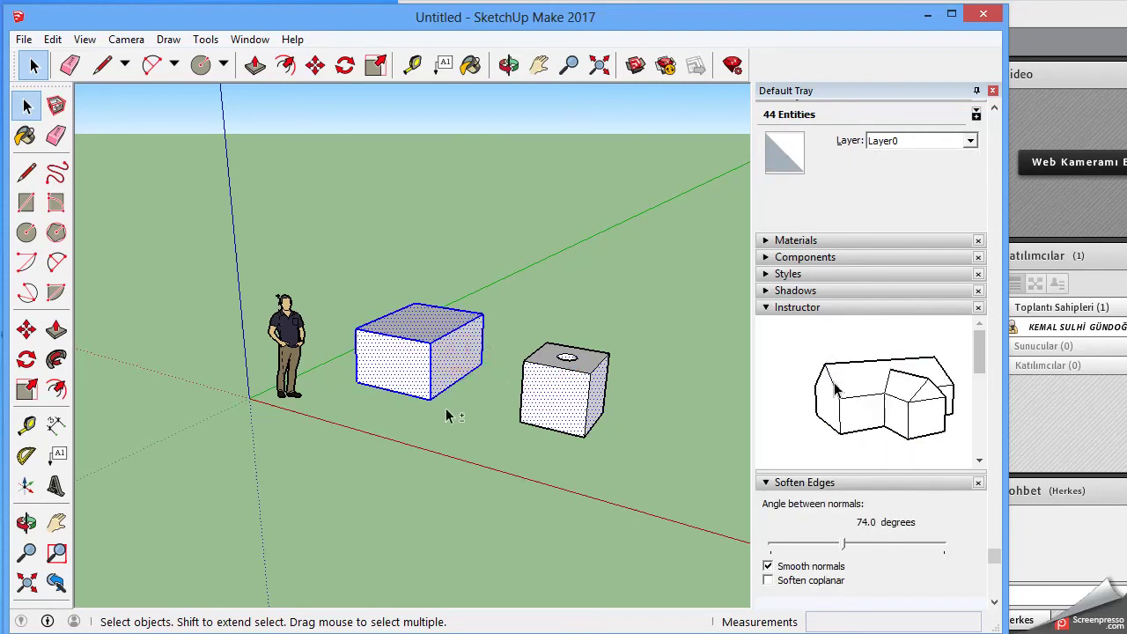
{"action": "left_click", "coordinate": [451, 360], "text": "shift"}
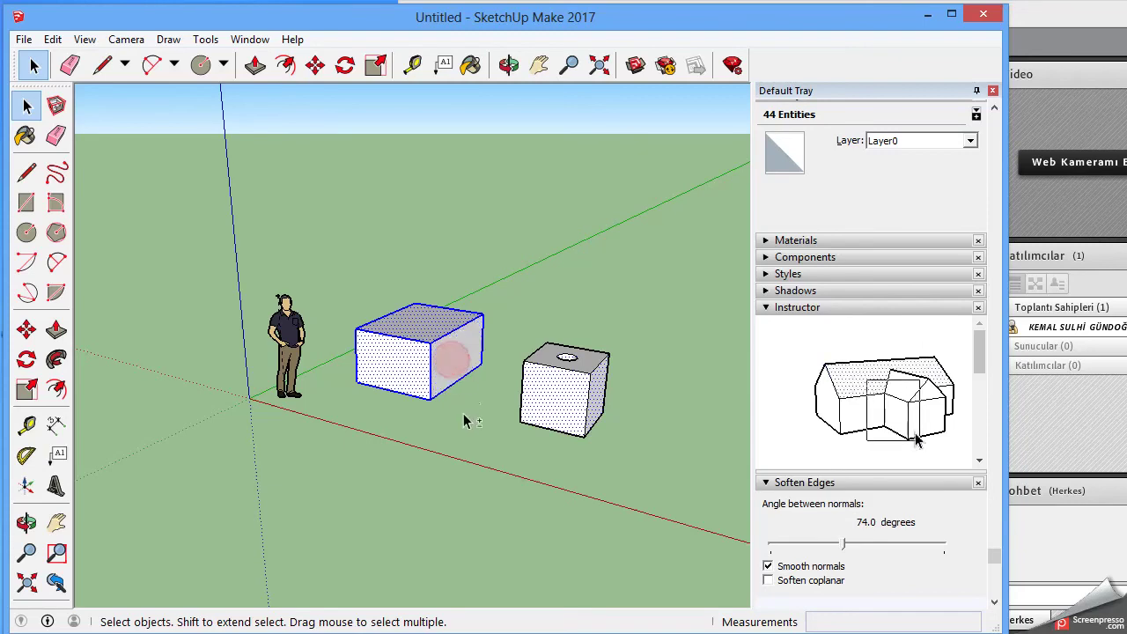
{"action": "left_click", "coordinate": [451, 361], "text": "shift"}
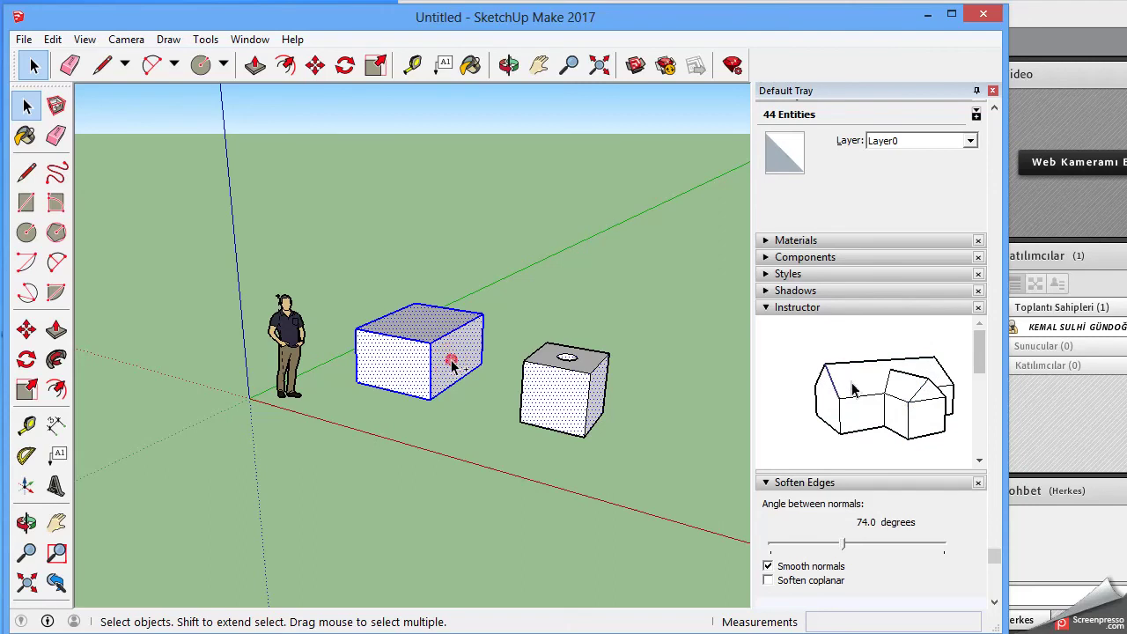
{"action": "left_click", "coordinate": [452, 367], "text": "ctrl"}
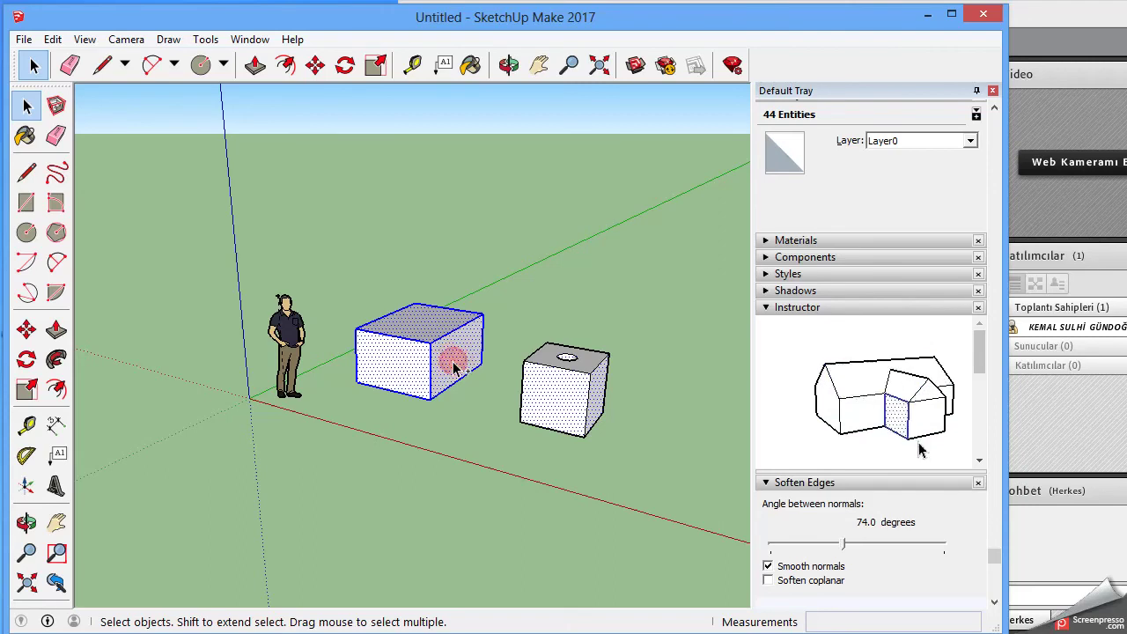
{"action": "left_click", "coordinate": [566, 357], "text": "shift"}
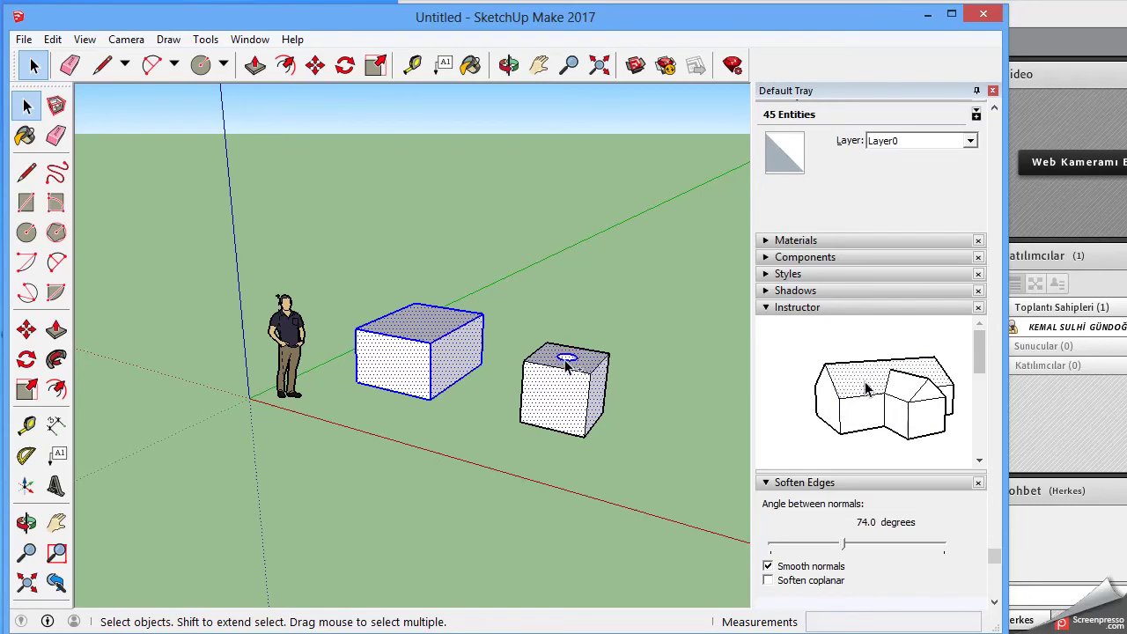
{"action": "left_click", "coordinate": [531, 422], "text": "shift"}
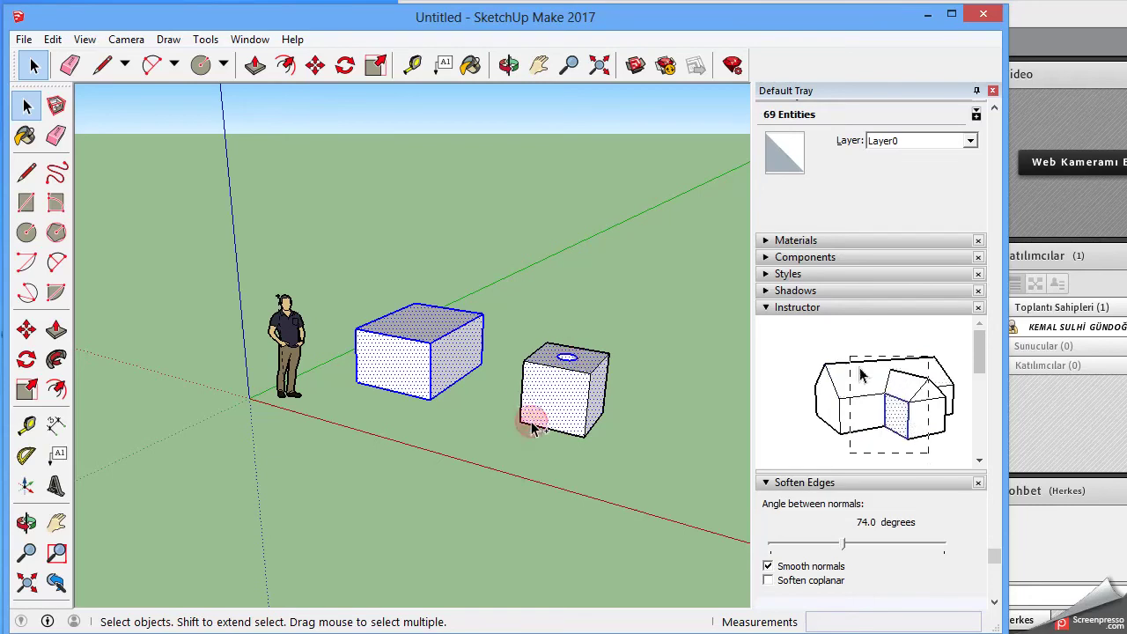
{"action": "left_click", "coordinate": [526, 416], "text": "shift"}
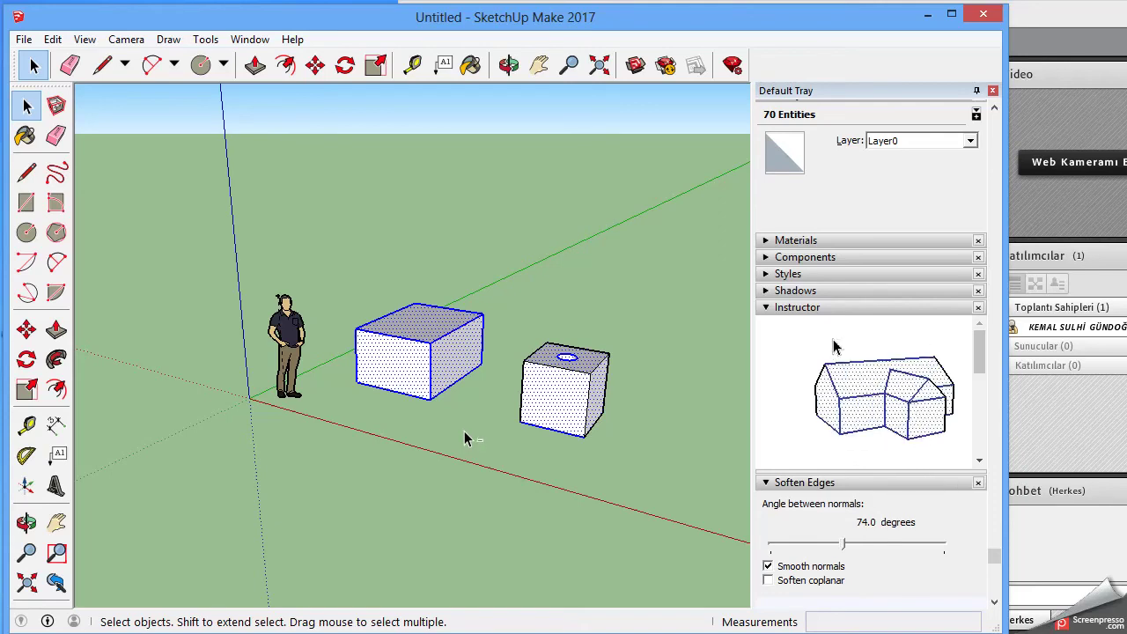
Remove the left box from the selection, leaving only part of the right box selected
{"action": "left_click", "coordinate": [452, 359], "text": "shift"}
{"action": "left_click", "coordinate": [429, 326], "text": "shift"}
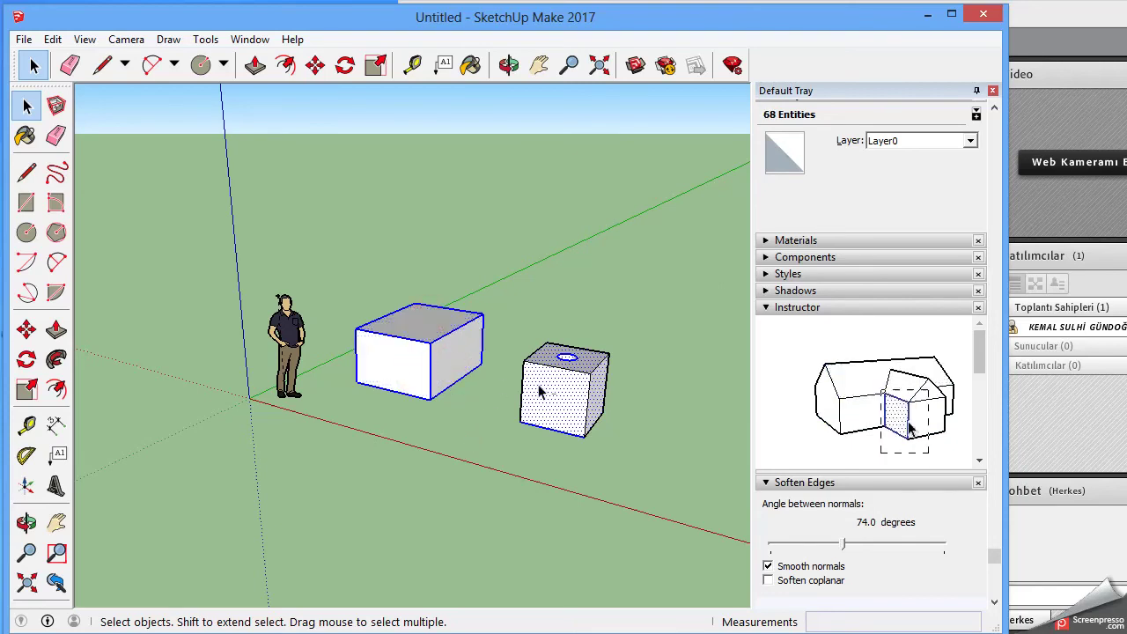
{"action": "left_click", "coordinate": [547, 387], "text": "shift"}
{"action": "left_click", "coordinate": [548, 358], "text": "shift"}
{"action": "triple_click", "coordinate": [445, 355], "text": "shift"}
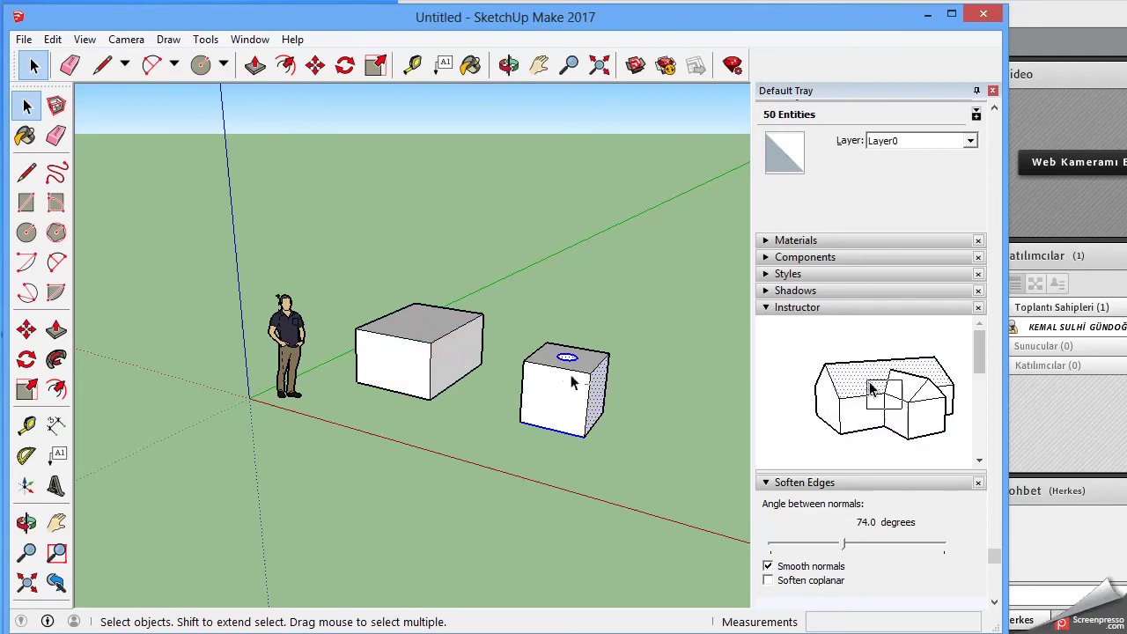
{"action": "left_click", "coordinate": [592, 407], "text": "shift"}
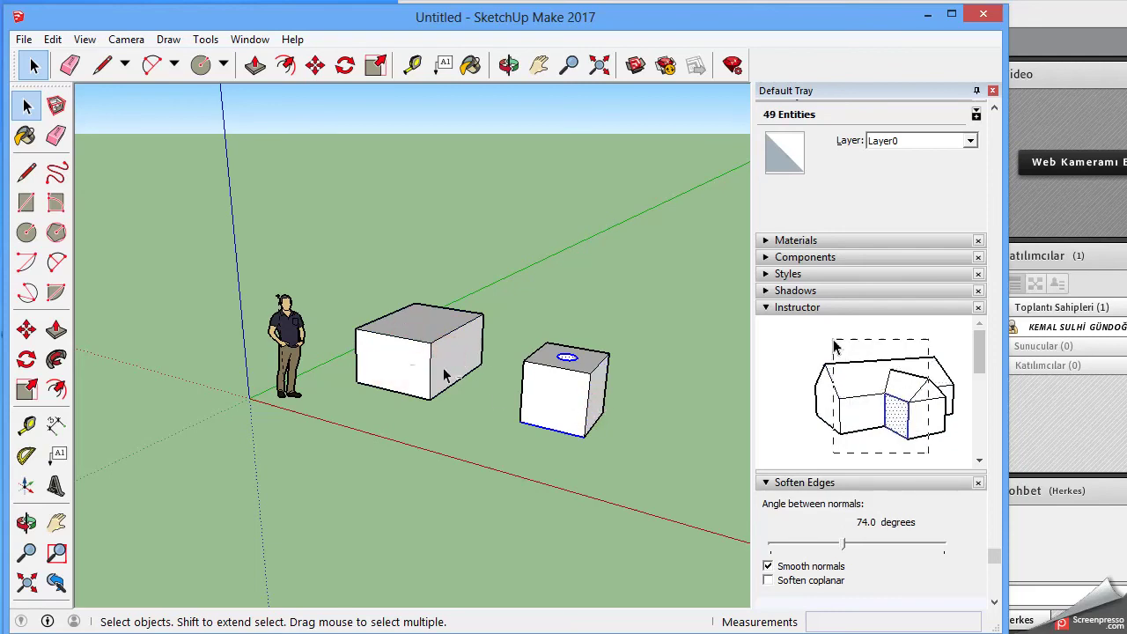
{"action": "triple_click", "coordinate": [567, 360], "text": "shift"}
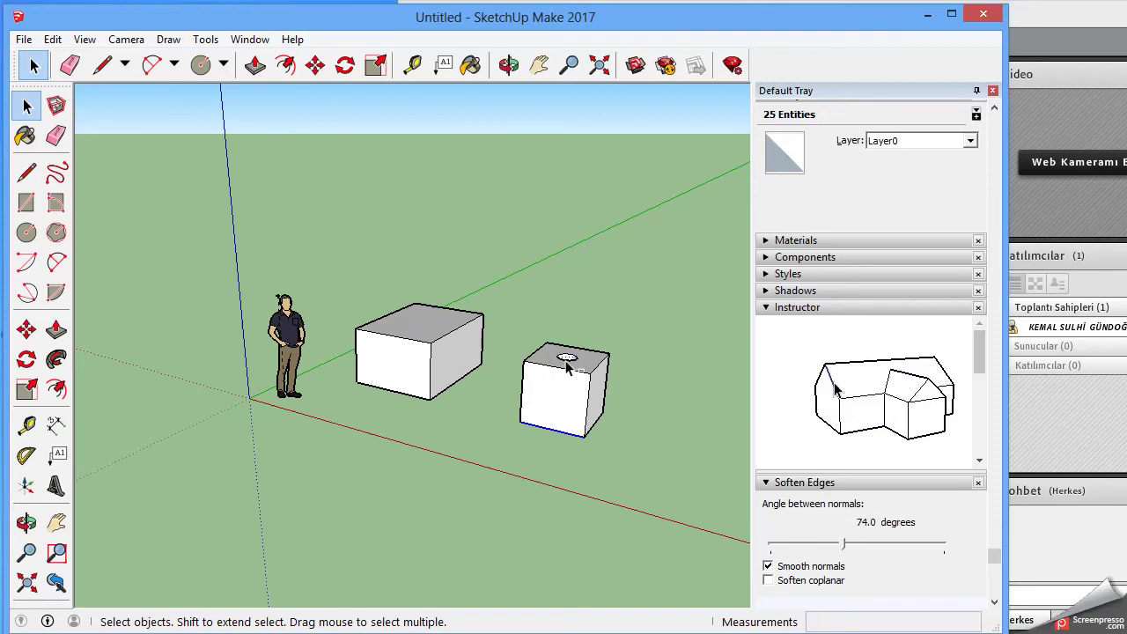
Clear the selection and open the Window menu
{"action": "left_click", "coordinate": [540, 429]}
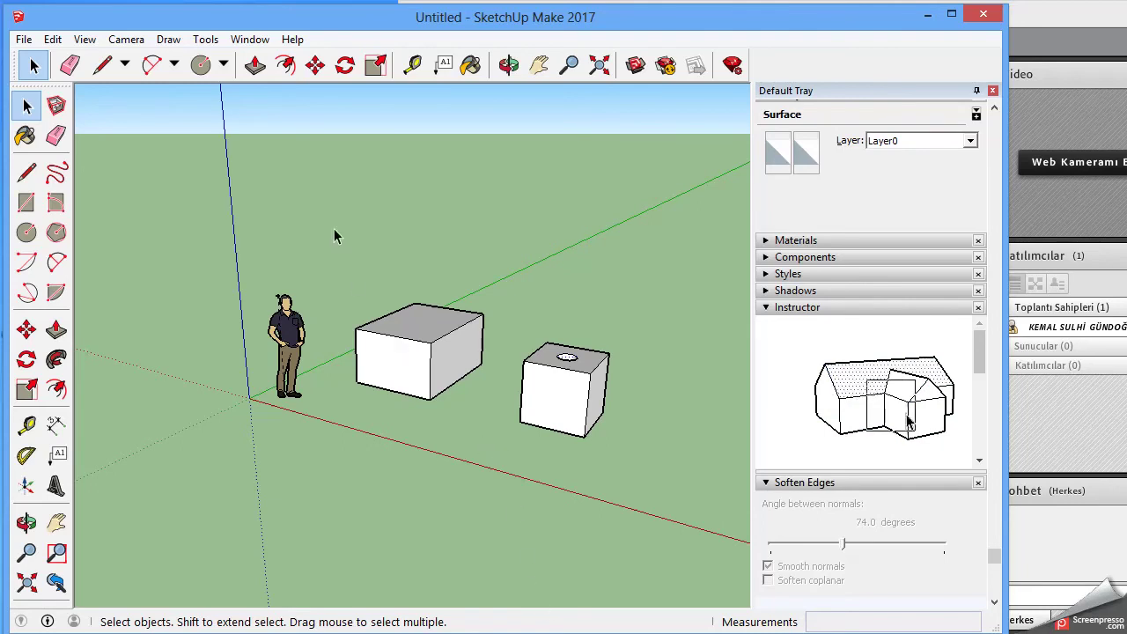
{"action": "left_click", "coordinate": [250, 40]}
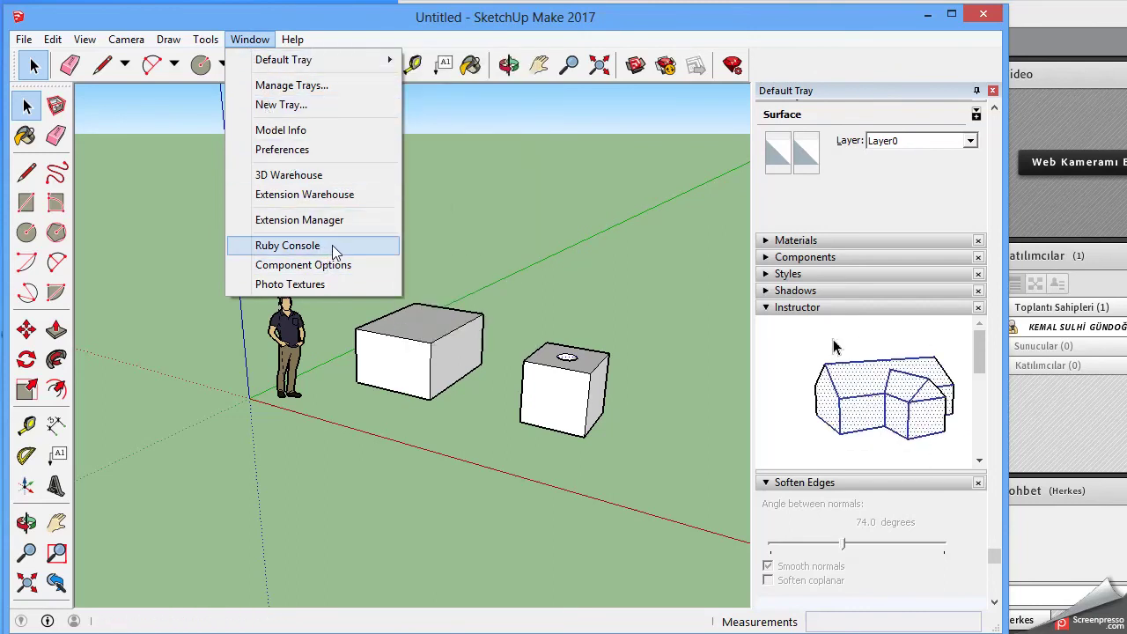
Open Model Info, browse Units, Text, Statistics and Rendering, and end on Geo-location
{"action": "left_click", "coordinate": [310, 134]}
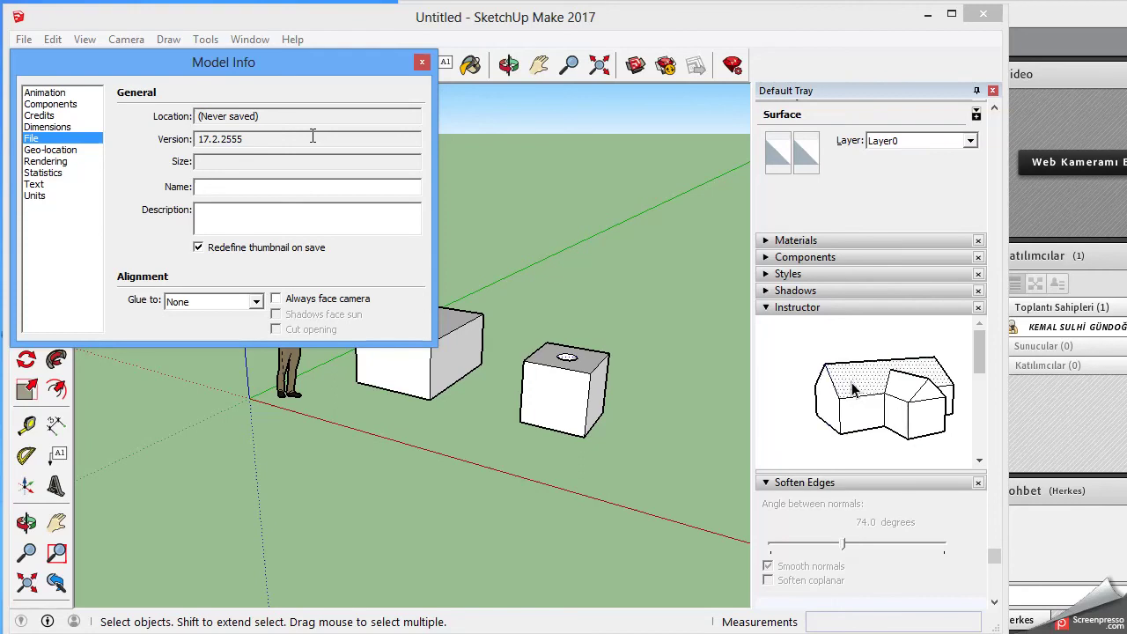
{"action": "left_click", "coordinate": [39, 197]}
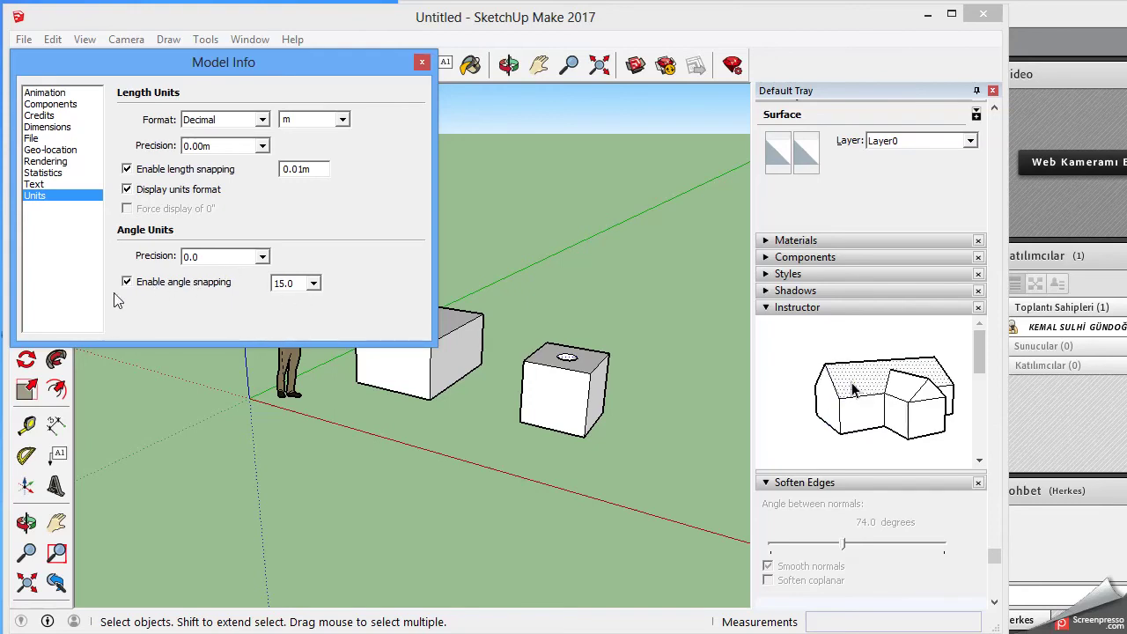
{"action": "left_click", "coordinate": [39, 185]}
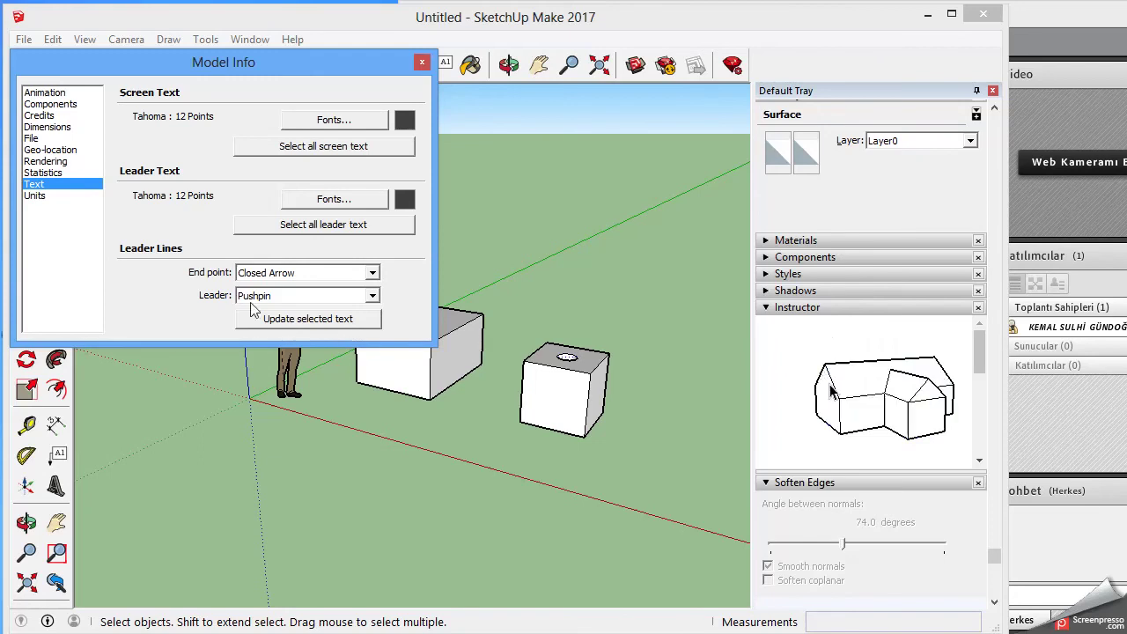
{"action": "left_click", "coordinate": [55, 174]}
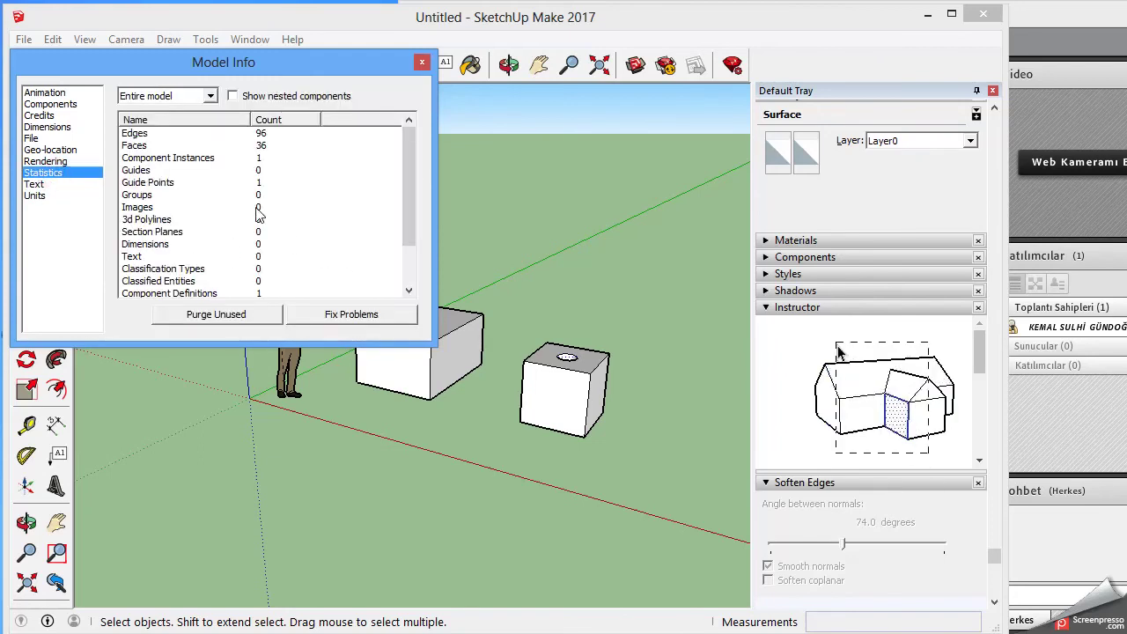
{"action": "left_click", "coordinate": [58, 162]}
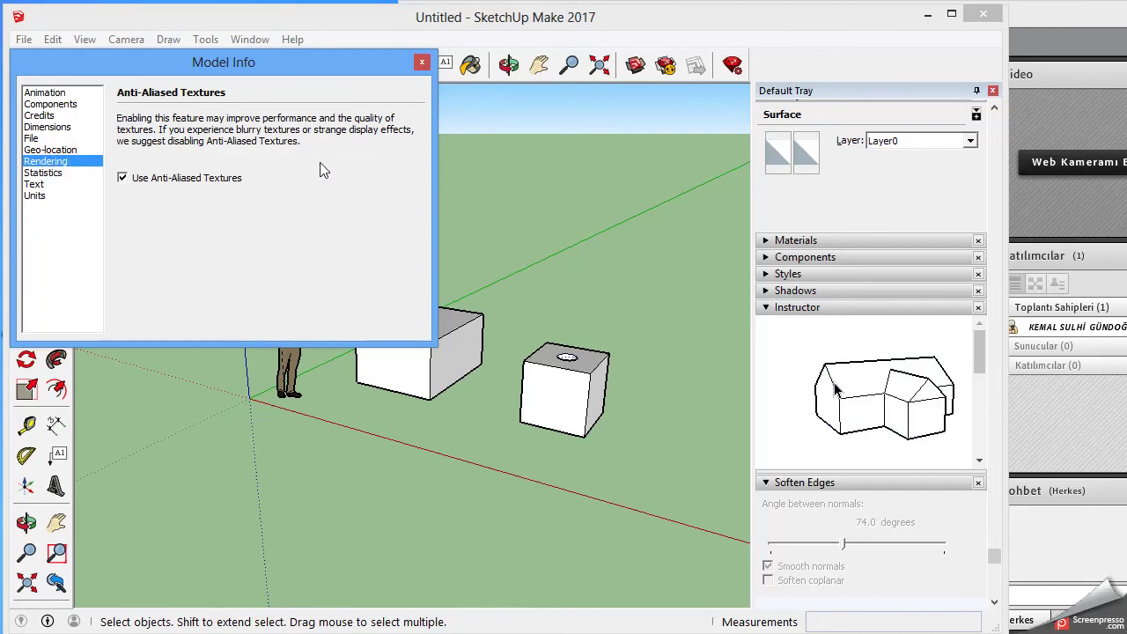
{"action": "left_click", "coordinate": [50, 149]}
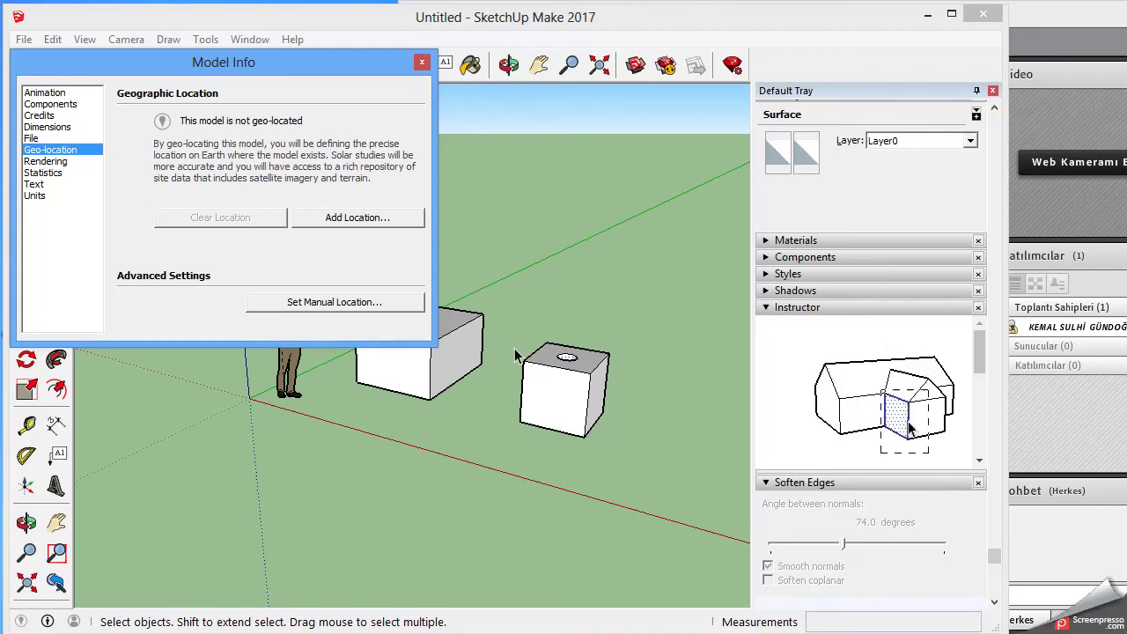
In Add Location, search for 'ziraat fakültesi uludağ üniversitesi' and dismiss the no-matches alert
{"action": "left_click", "coordinate": [502, 351]}
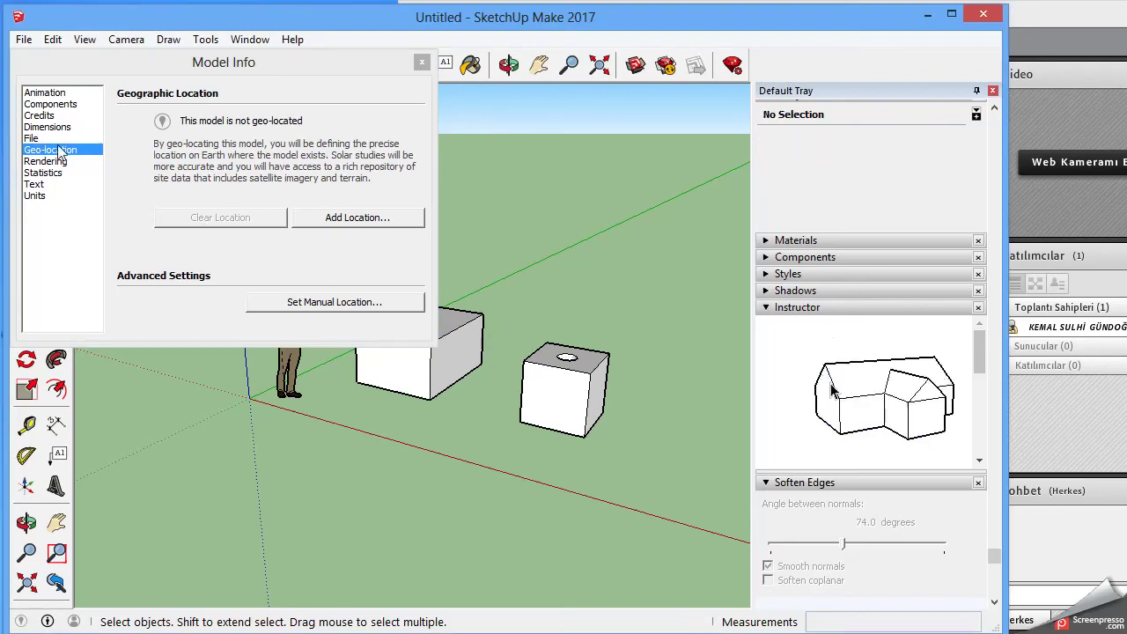
{"action": "left_click", "coordinate": [360, 220]}
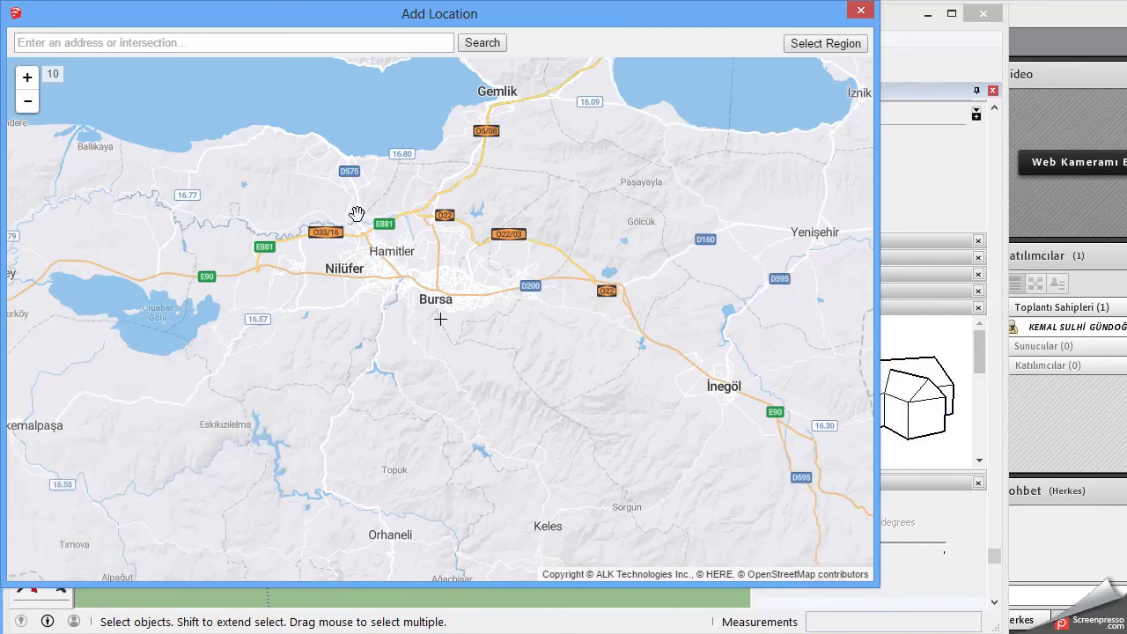
{"action": "left_click", "coordinate": [215, 44]}
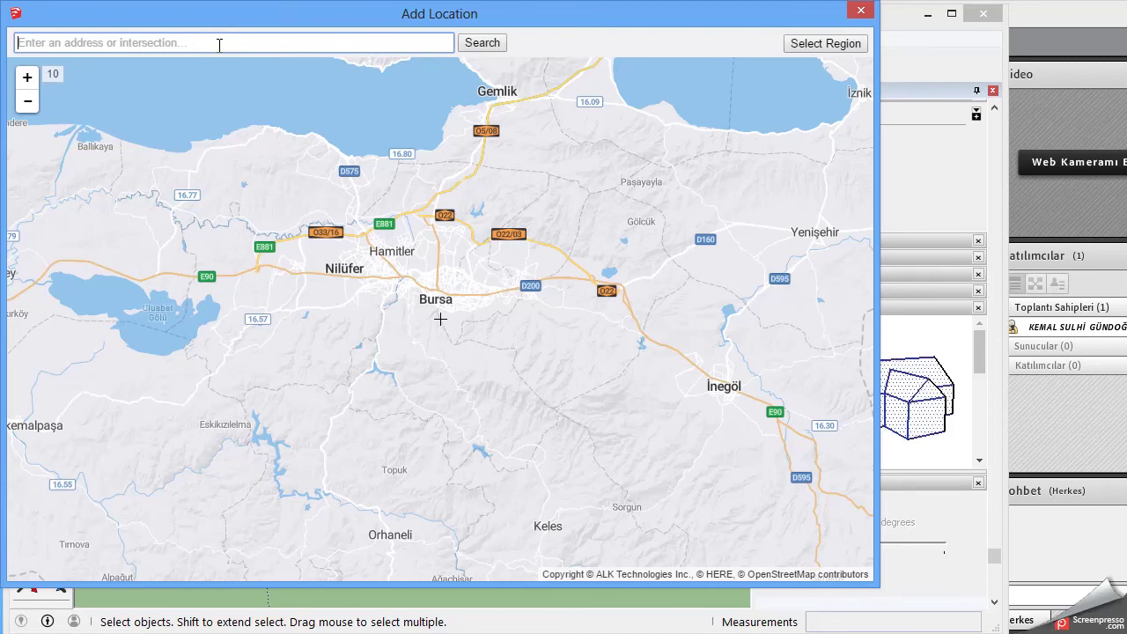
{"action": "type", "text": "zi"}
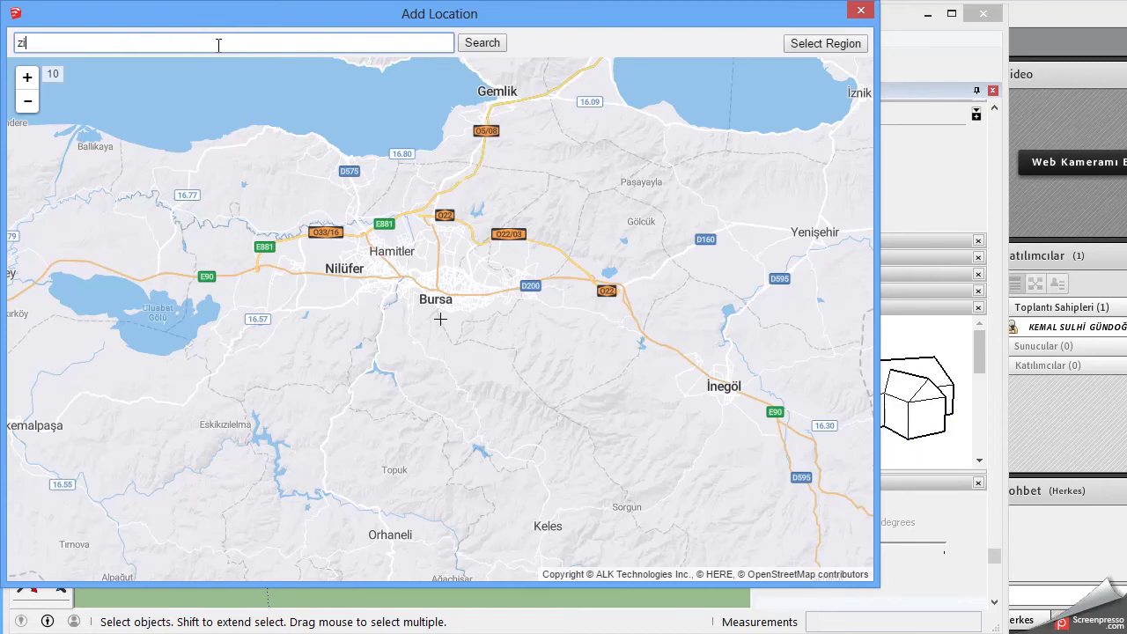
{"action": "type", "text": "raat fa"}
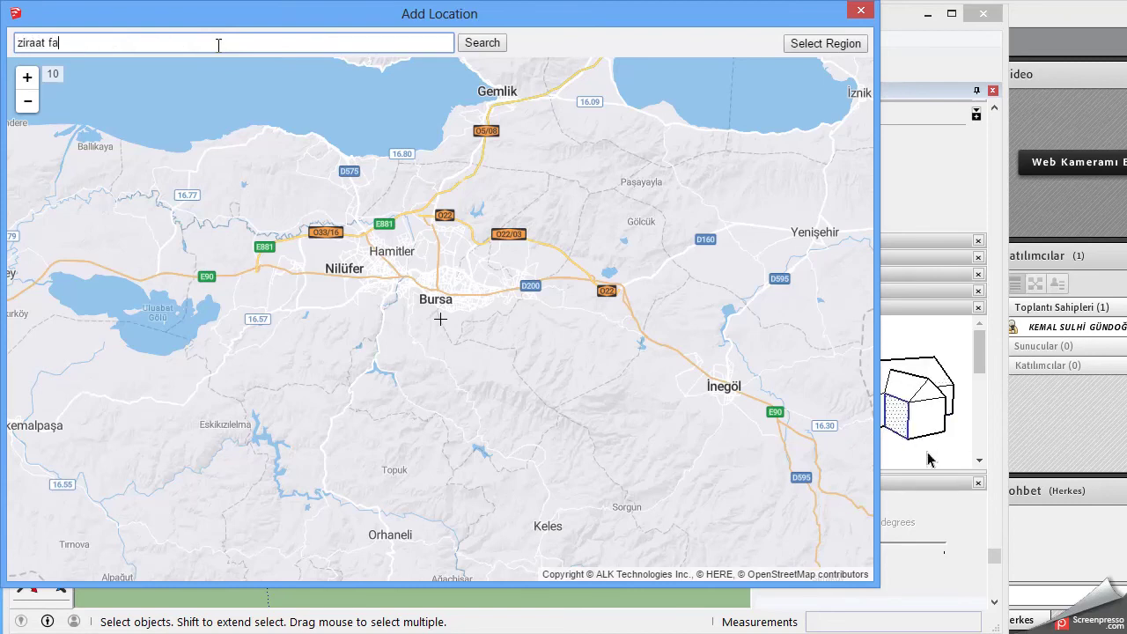
{"action": "type", "text": "kültesi"}
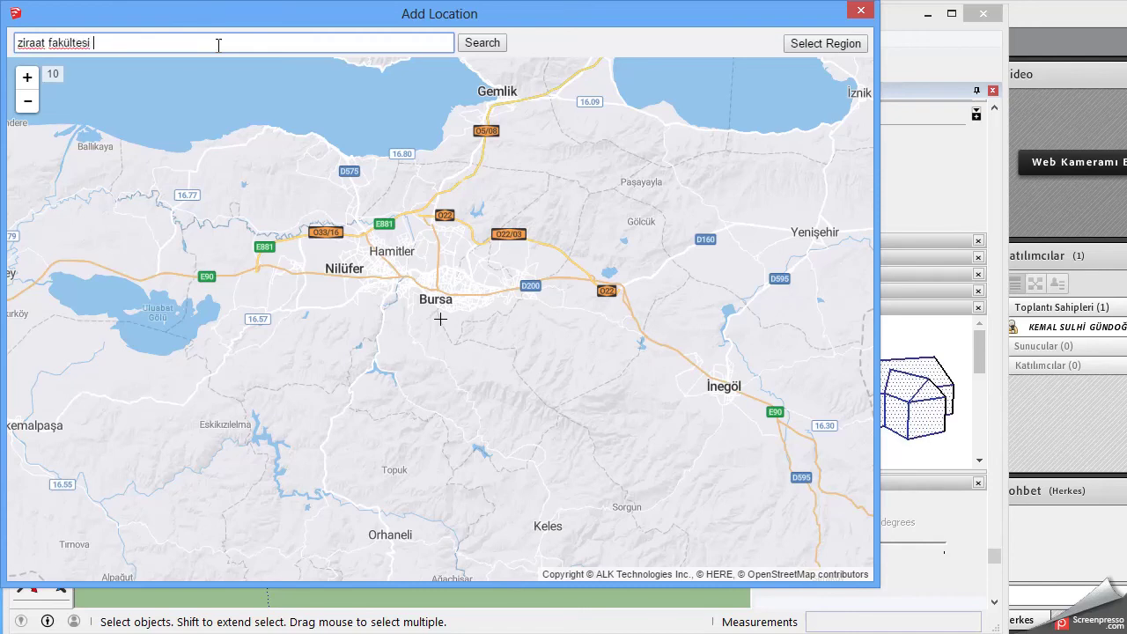
{"action": "type", "text": "uludağ üniv"}
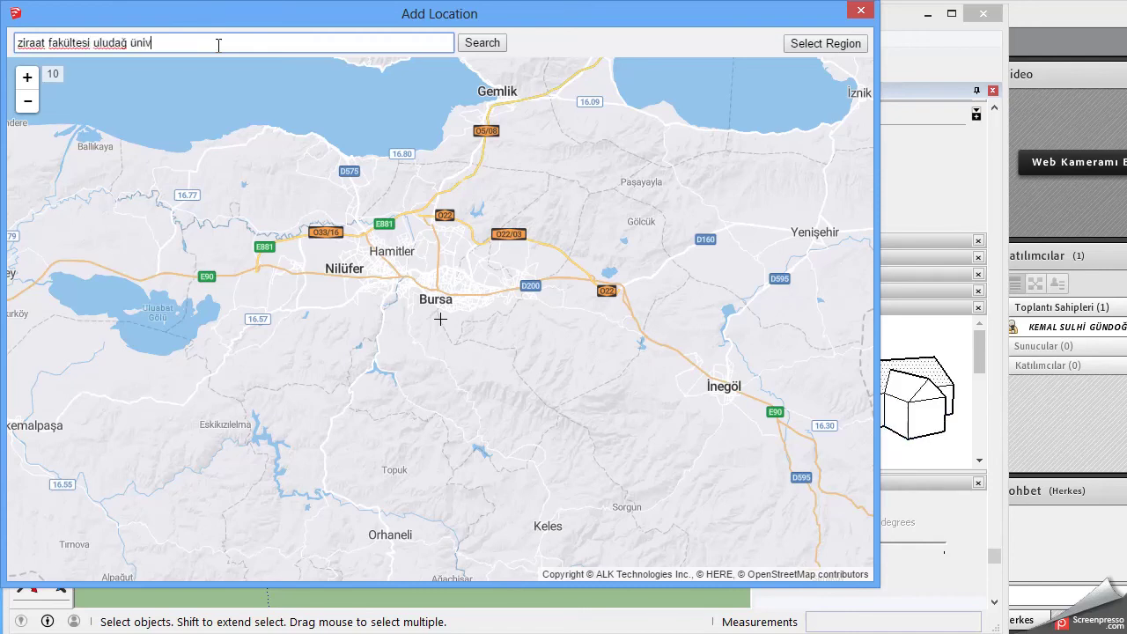
{"action": "type", "text": "ersitesi"}
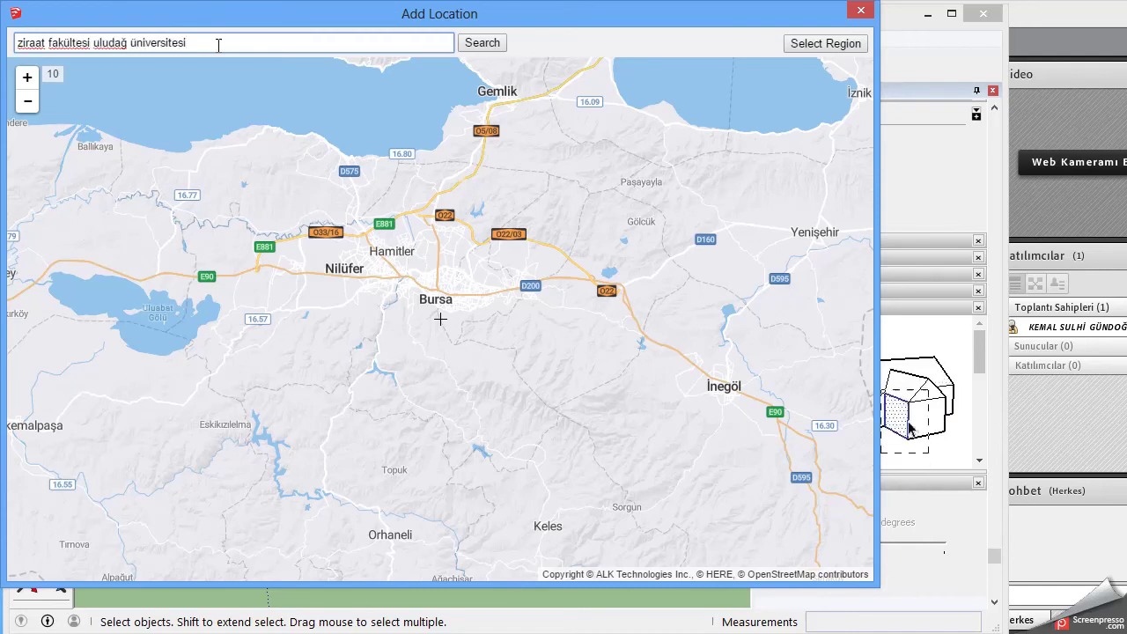
{"action": "key", "text": "Return"}
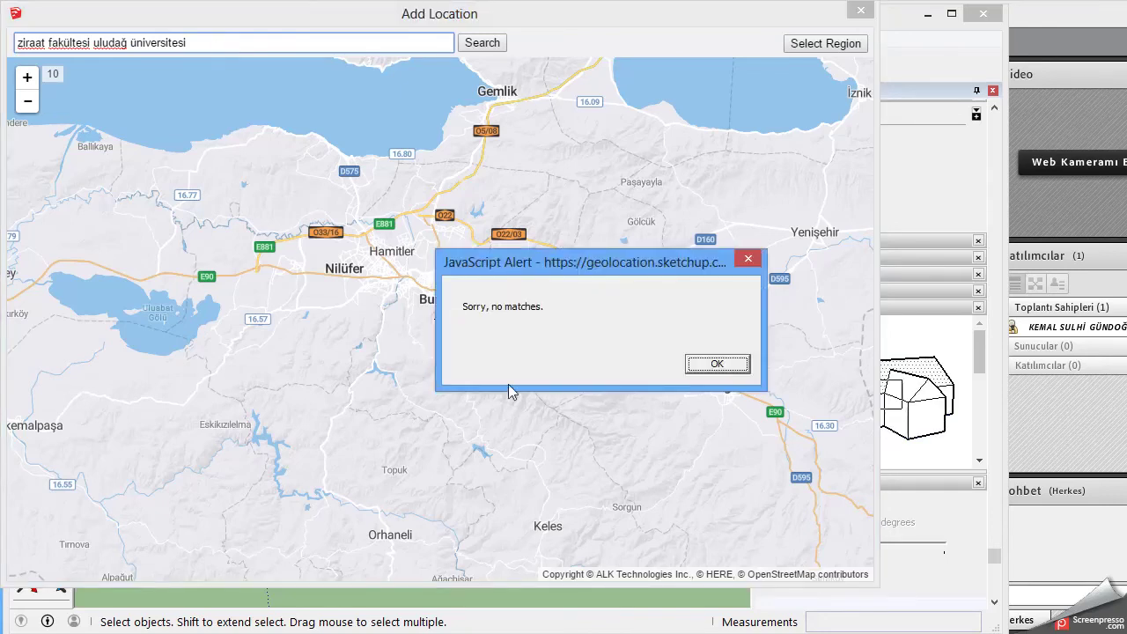
{"action": "left_click", "coordinate": [716, 362]}
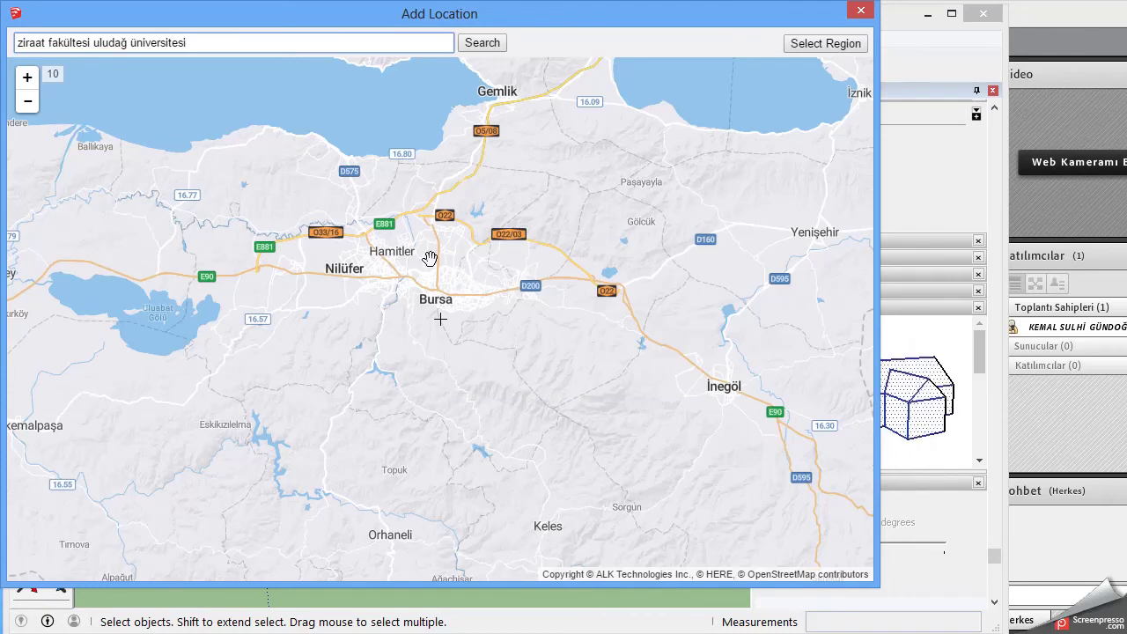
Zoom and pan the map west of Bursa toward Nilüfer, Görükle and the university campus
{"action": "scroll", "coordinate": [360, 290], "scroll_direction": "up", "scroll_amount": 2}
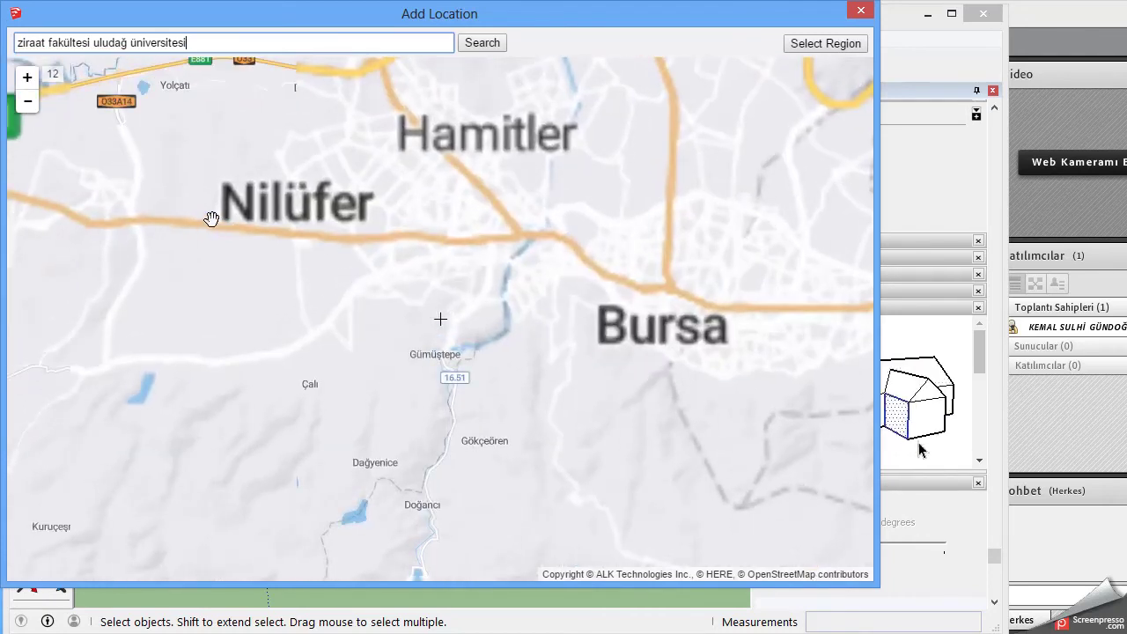
{"action": "left_click_drag", "start_coordinate": [239, 190], "coordinate": [370, 245]}
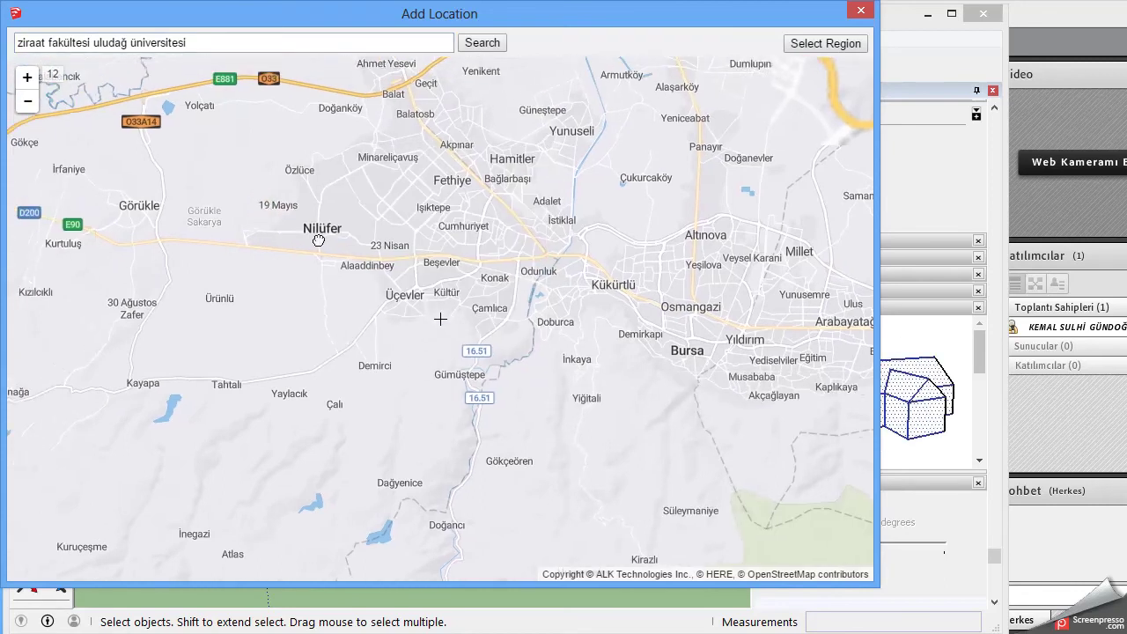
{"action": "left_click_drag", "start_coordinate": [287, 252], "coordinate": [377, 262]}
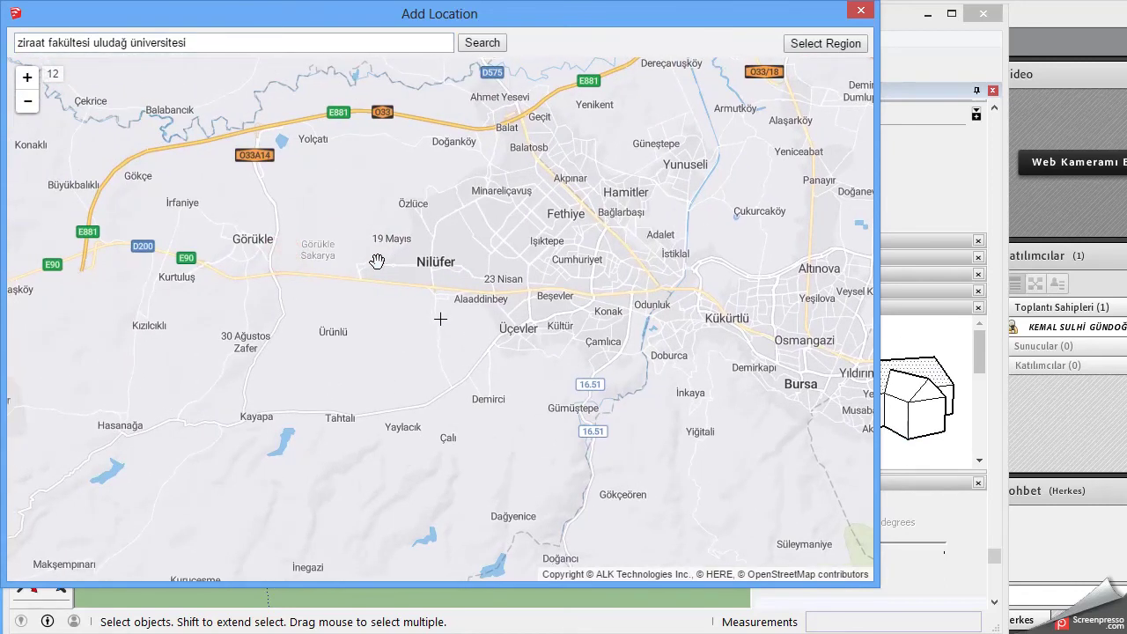
{"action": "scroll", "coordinate": [264, 243], "scroll_direction": "up", "scroll_amount": 2}
{"action": "scroll", "coordinate": [294, 221], "scroll_direction": "up", "scroll_amount": 1}
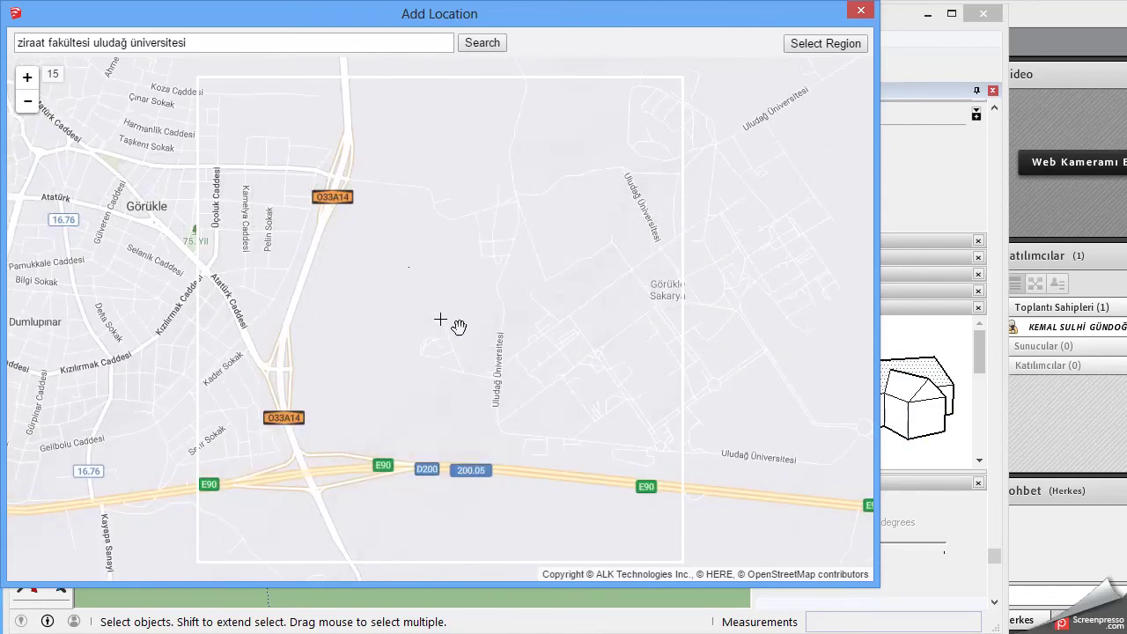
{"action": "left_click_drag", "start_coordinate": [491, 343], "coordinate": [458, 307]}
{"action": "scroll", "coordinate": [392, 302], "scroll_direction": "up", "scroll_amount": 2}
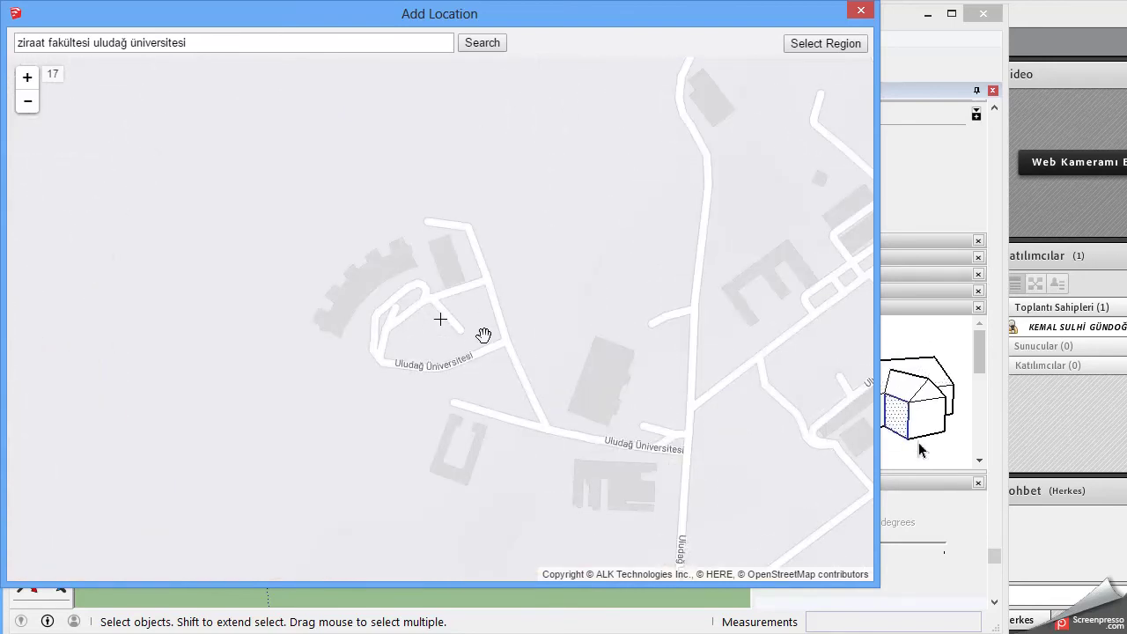
{"action": "left_click_drag", "start_coordinate": [591, 246], "coordinate": [547, 361]}
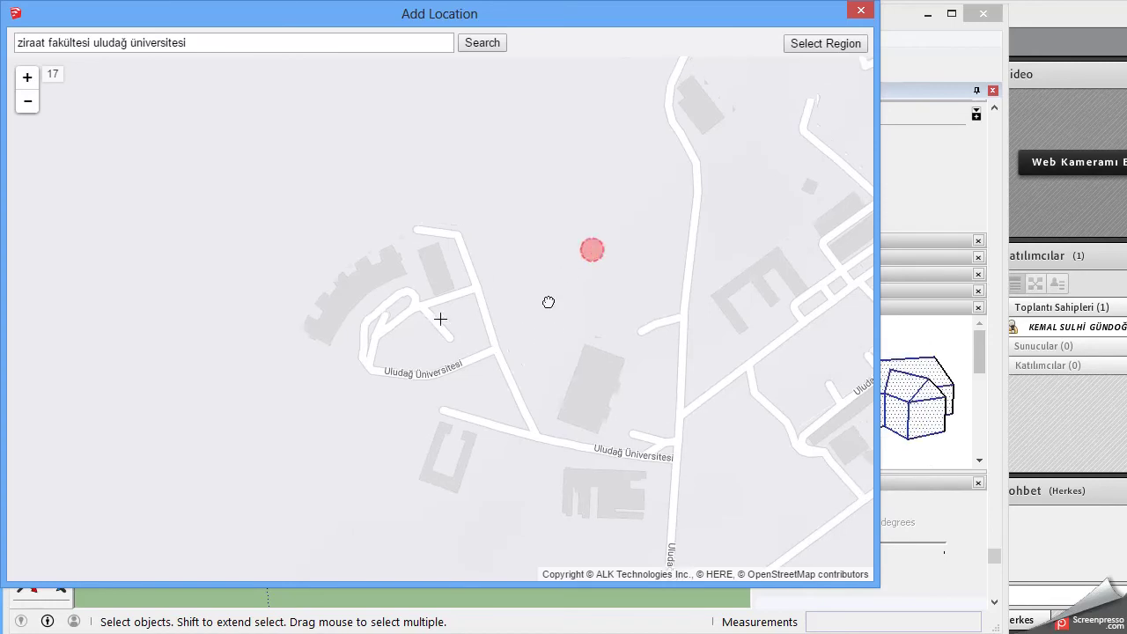
{"action": "left_click_drag", "start_coordinate": [373, 249], "coordinate": [492, 363]}
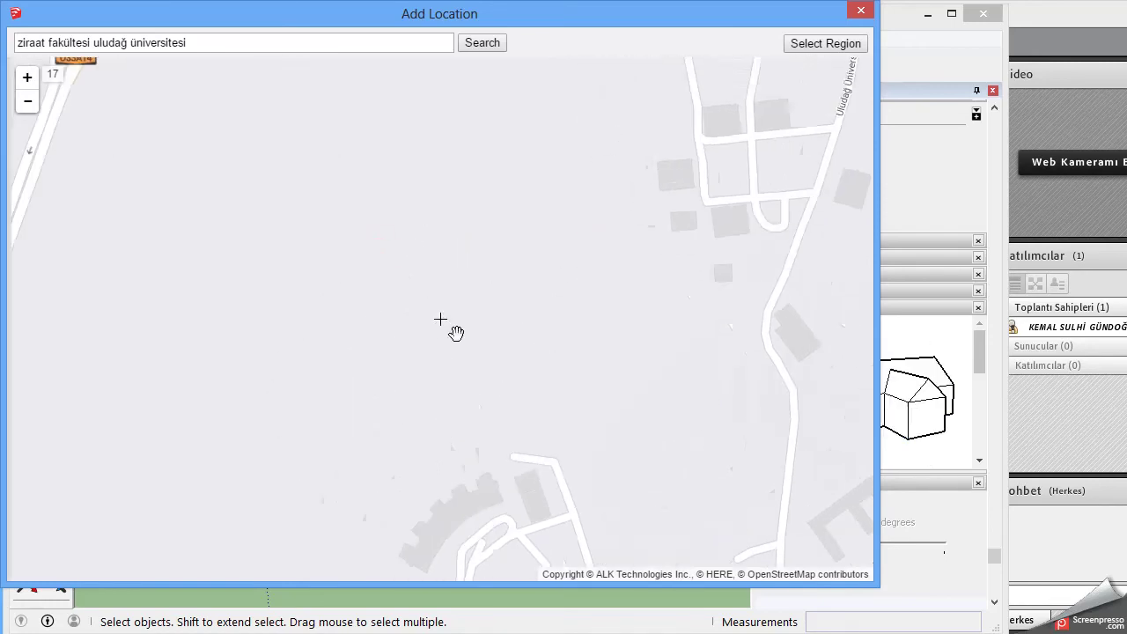
{"action": "scroll", "coordinate": [434, 211], "scroll_direction": "down", "scroll_amount": 2}
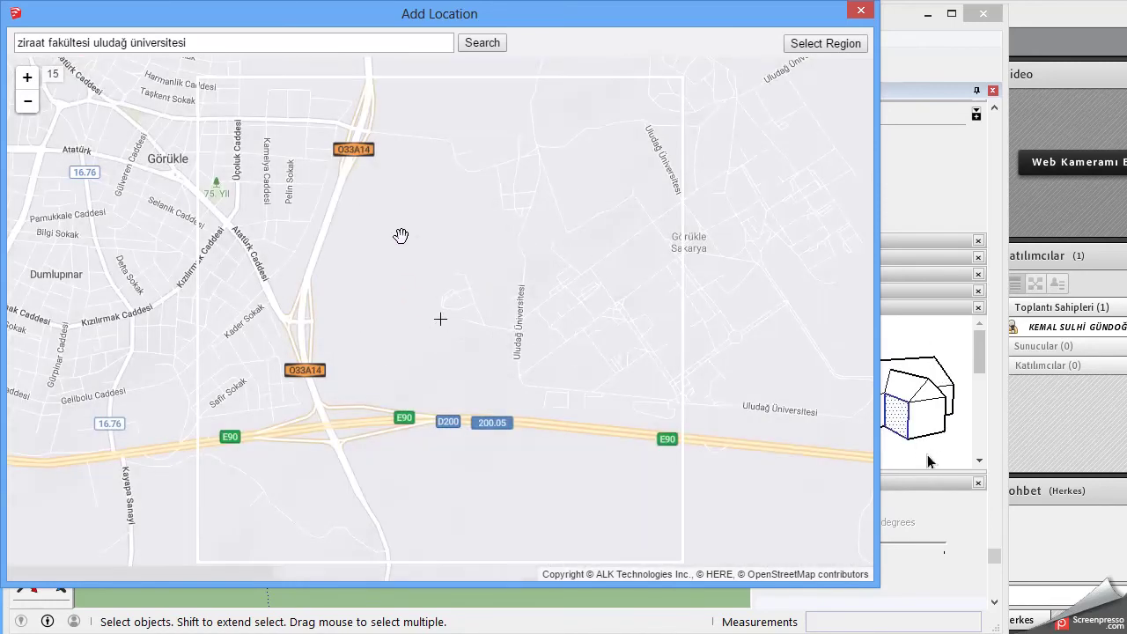
{"action": "scroll", "coordinate": [400, 242], "scroll_direction": "up", "scroll_amount": 1}
{"action": "left_click_drag", "start_coordinate": [395, 335], "coordinate": [385, 213]}
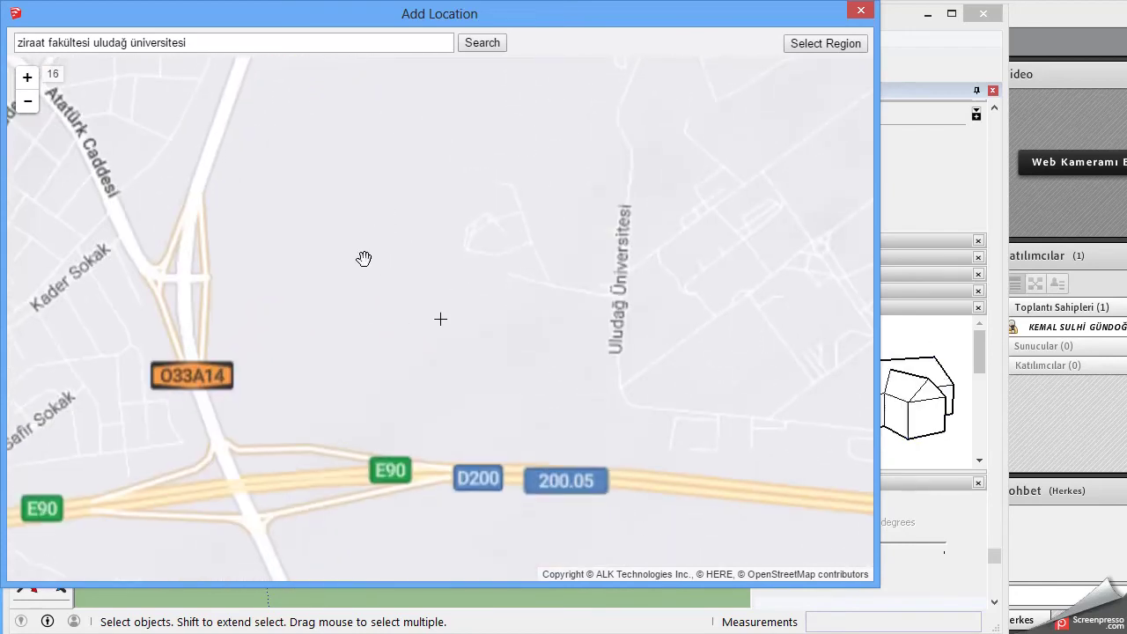
{"action": "left_click_drag", "start_coordinate": [365, 279], "coordinate": [361, 445]}
{"action": "left_click_drag", "start_coordinate": [366, 265], "coordinate": [345, 385]}
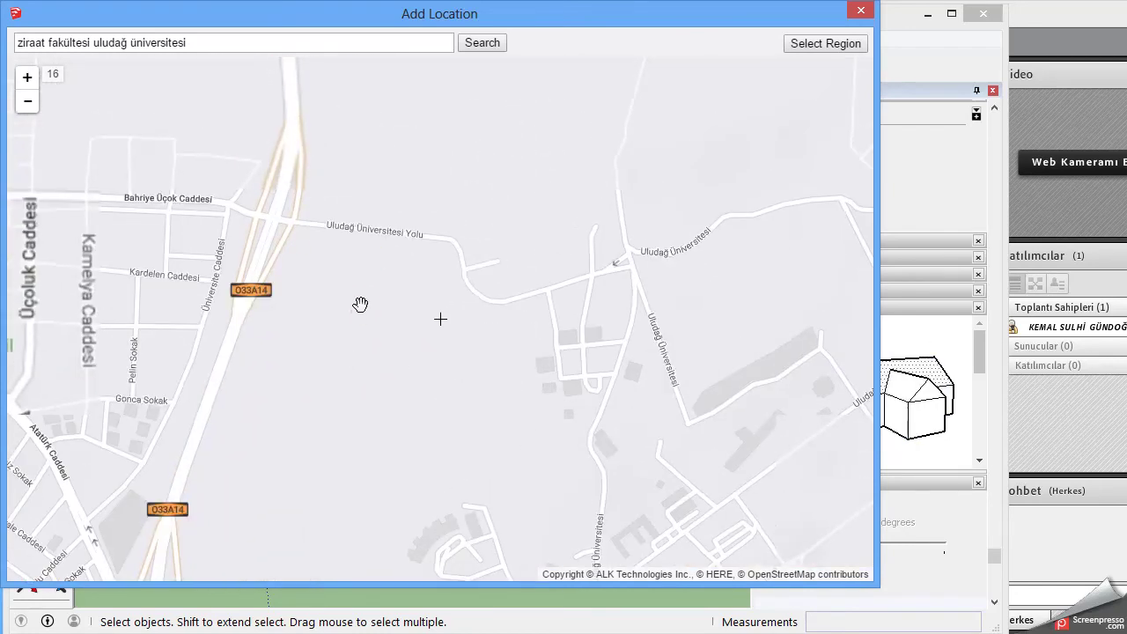
Zoom in close and centre the Uludağ Üniversitesi campus buildings and roads in the map
{"action": "left_click", "coordinate": [493, 352]}
{"action": "left_click_drag", "start_coordinate": [474, 334], "coordinate": [397, 270]}
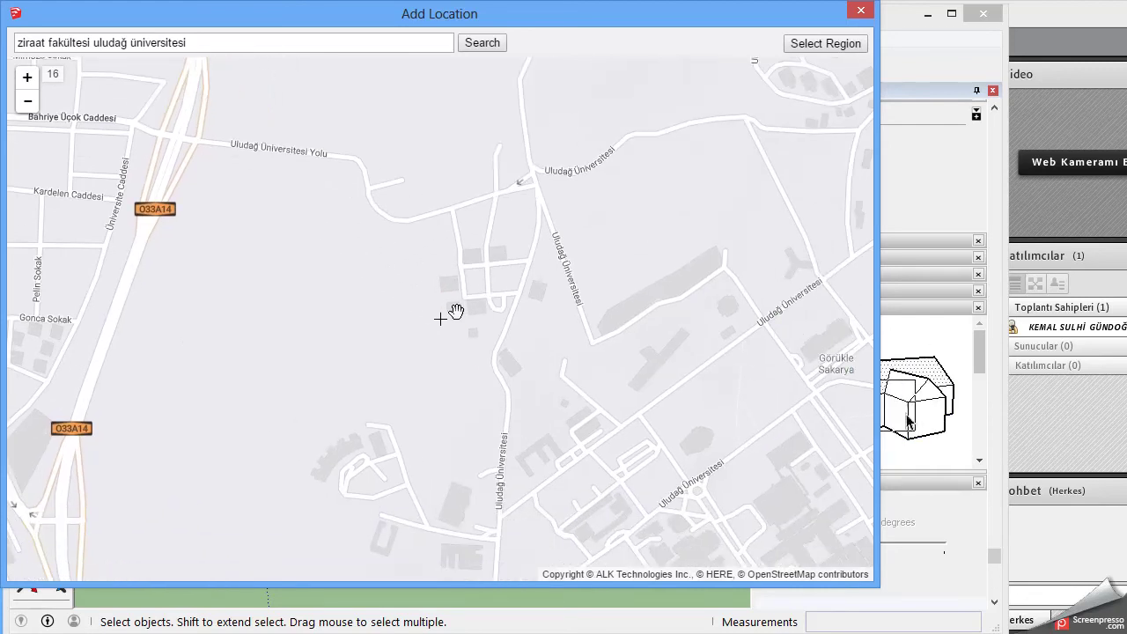
{"action": "scroll", "coordinate": [459, 315], "scroll_direction": "up", "scroll_amount": 1}
{"action": "scroll", "coordinate": [458, 292], "scroll_direction": "up", "scroll_amount": 2}
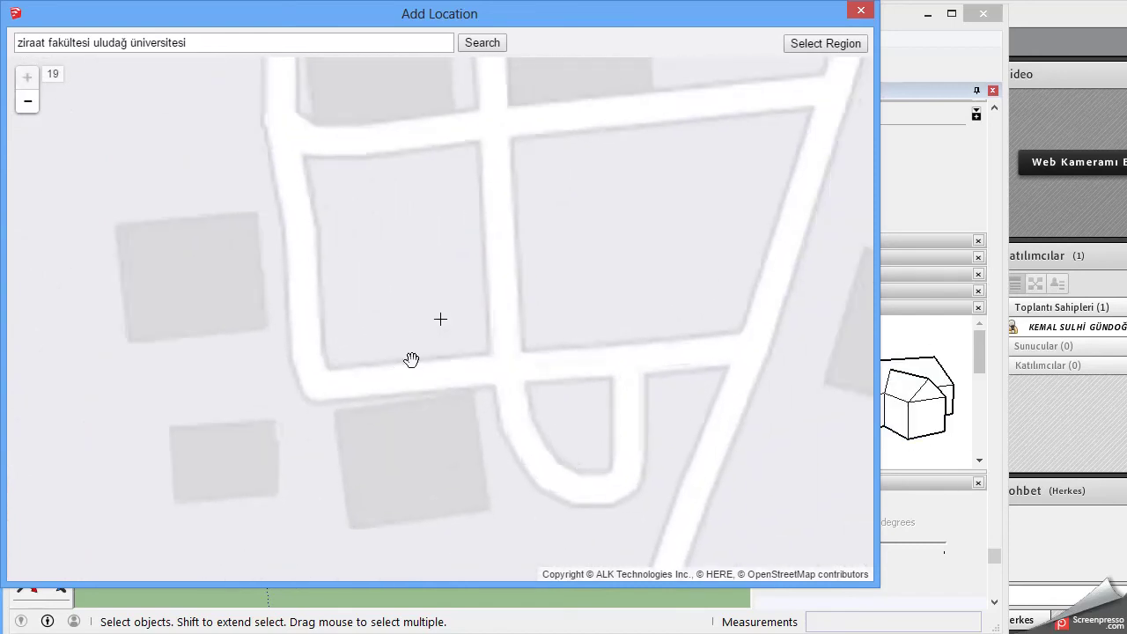
{"action": "mouse_move", "coordinate": [411, 289]}
{"action": "left_mouse_down"}
{"action": "mouse_move", "coordinate": [486, 291]}
{"action": "mouse_move", "coordinate": [415, 315]}
{"action": "mouse_move", "coordinate": [385, 395]}
{"action": "left_mouse_up"}
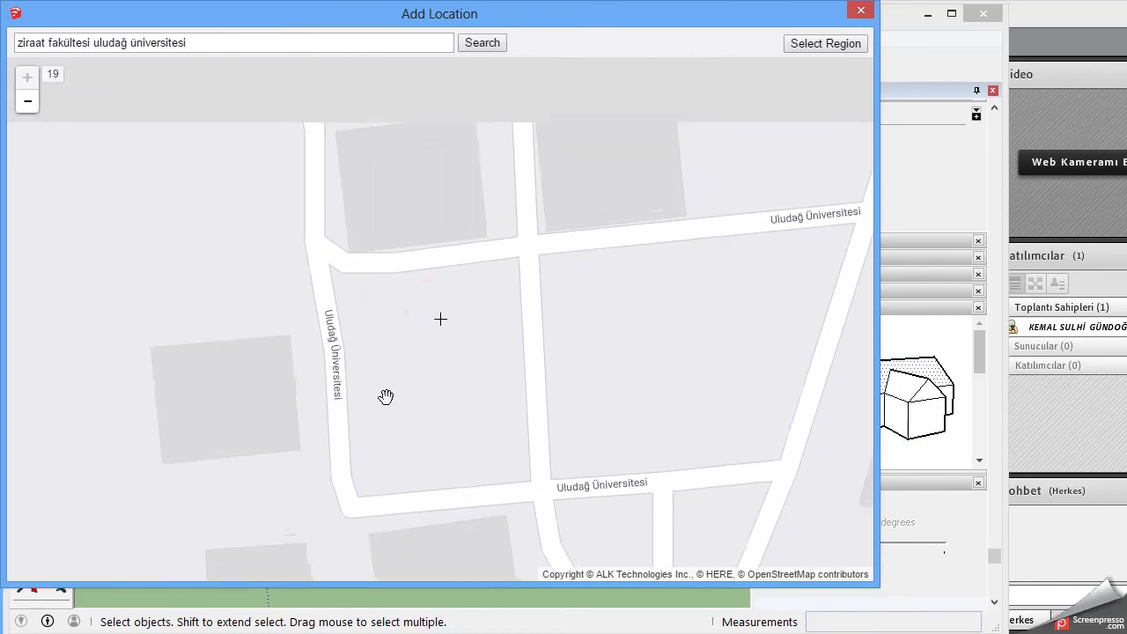
{"action": "scroll", "coordinate": [415, 376], "scroll_direction": "down", "scroll_amount": 2}
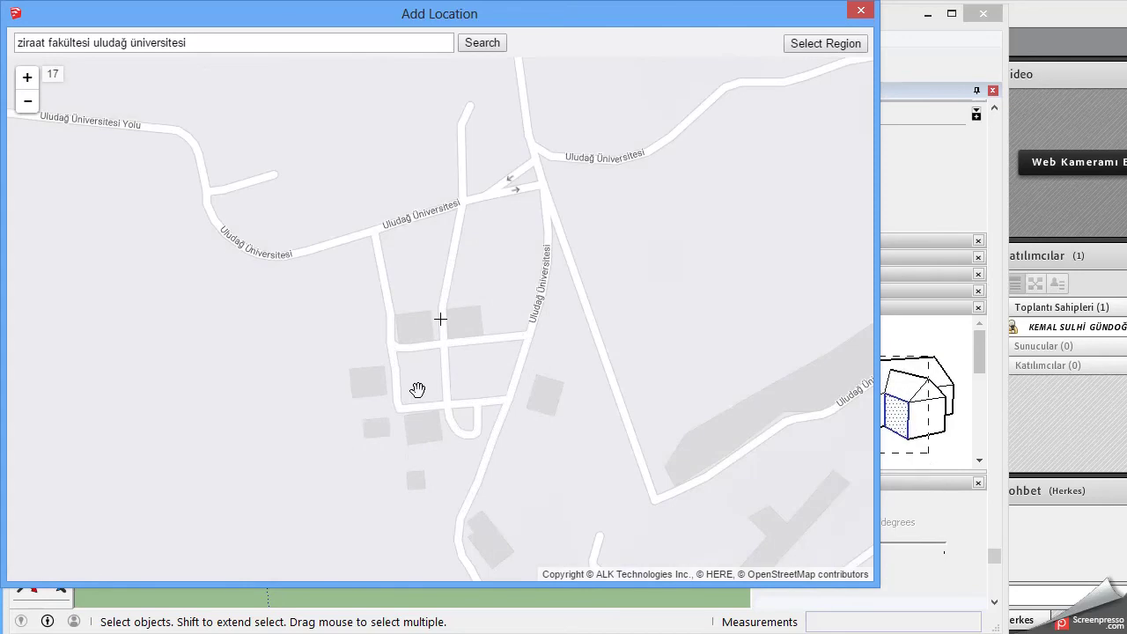
{"action": "scroll", "coordinate": [420, 391], "scroll_direction": "up", "scroll_amount": 1}
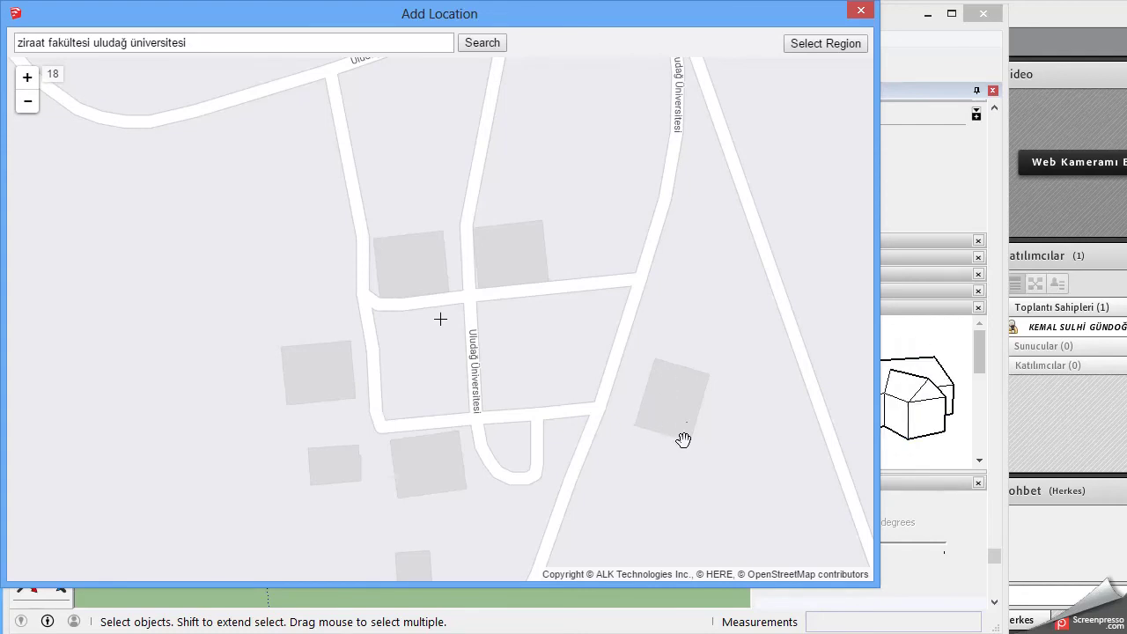
{"action": "scroll", "coordinate": [635, 464], "scroll_direction": "down", "scroll_amount": 2}
{"action": "left_click_drag", "start_coordinate": [627, 493], "coordinate": [561, 434]}
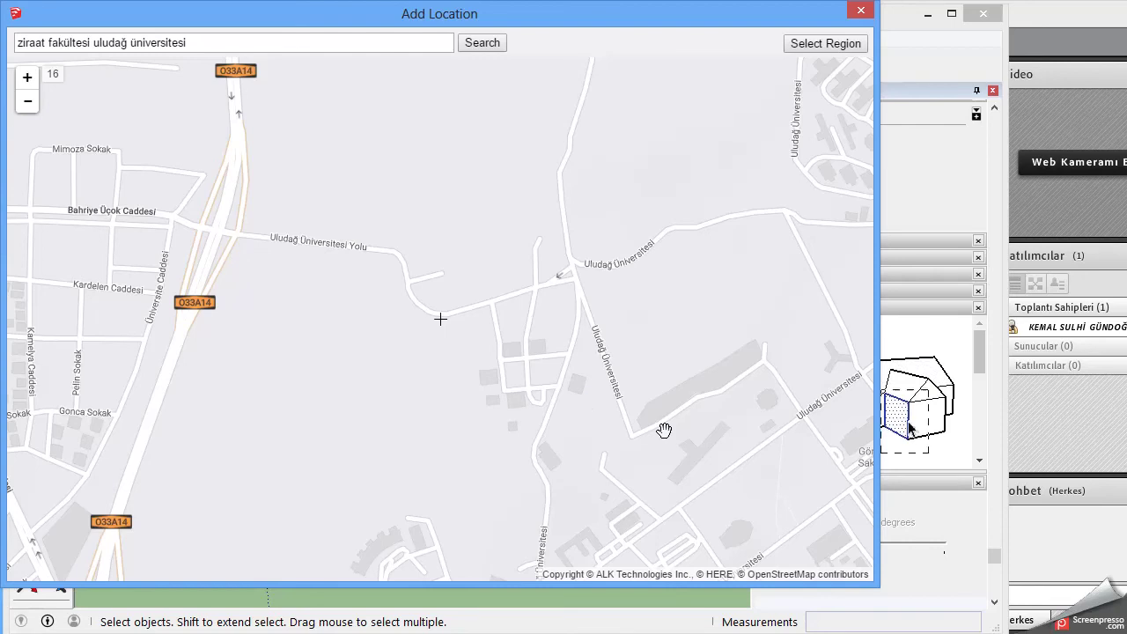
{"action": "double_click", "coordinate": [550, 380]}
{"action": "left_click_drag", "start_coordinate": [477, 389], "coordinate": [405, 342]}
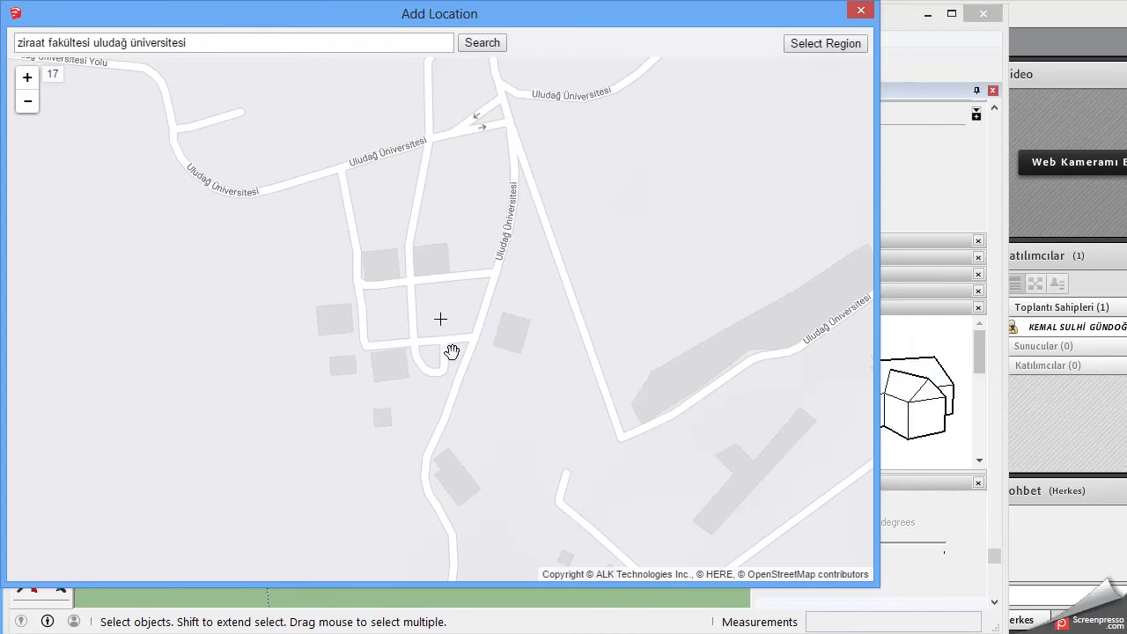
Select and grab the campus map region, geo-locating the model at 40.225954N 28.862221E
{"action": "left_click", "coordinate": [825, 51]}
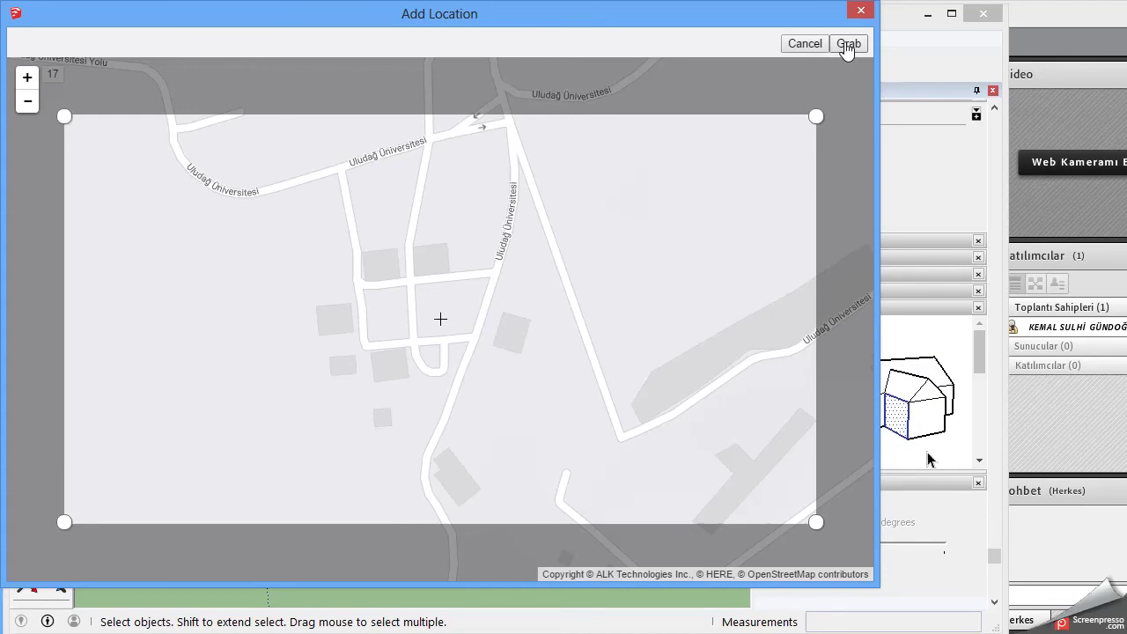
{"action": "left_click", "coordinate": [846, 47]}
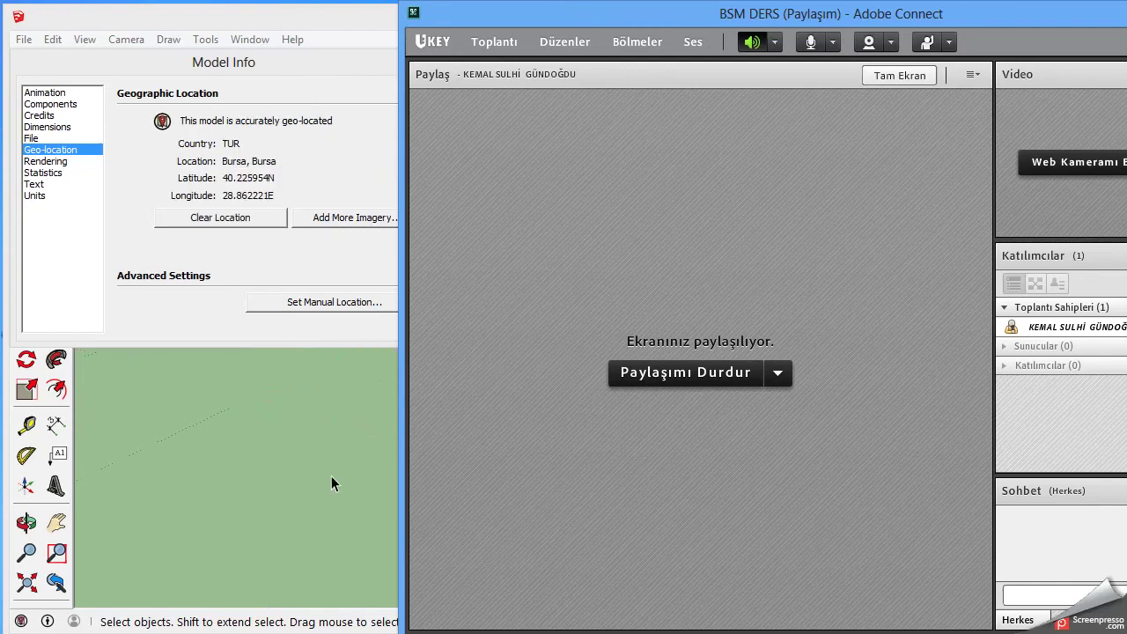
{"action": "left_click", "coordinate": [236, 269]}
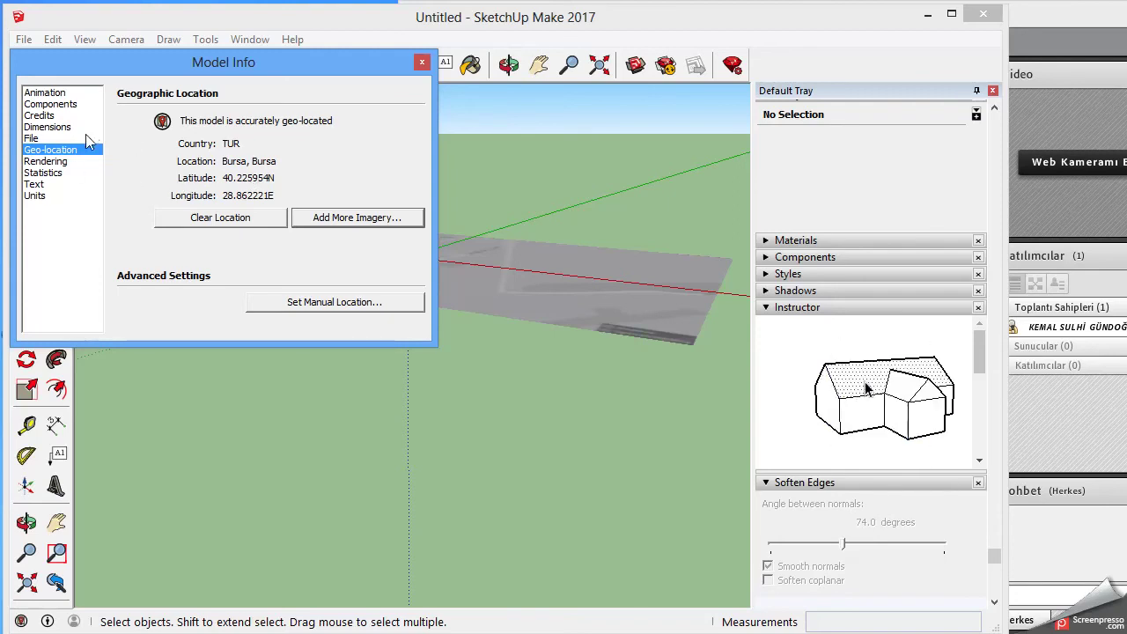
Review the File, Dimensions, Credits, Components and Animation pages of Model Info, then close it
{"action": "left_click", "coordinate": [39, 139]}
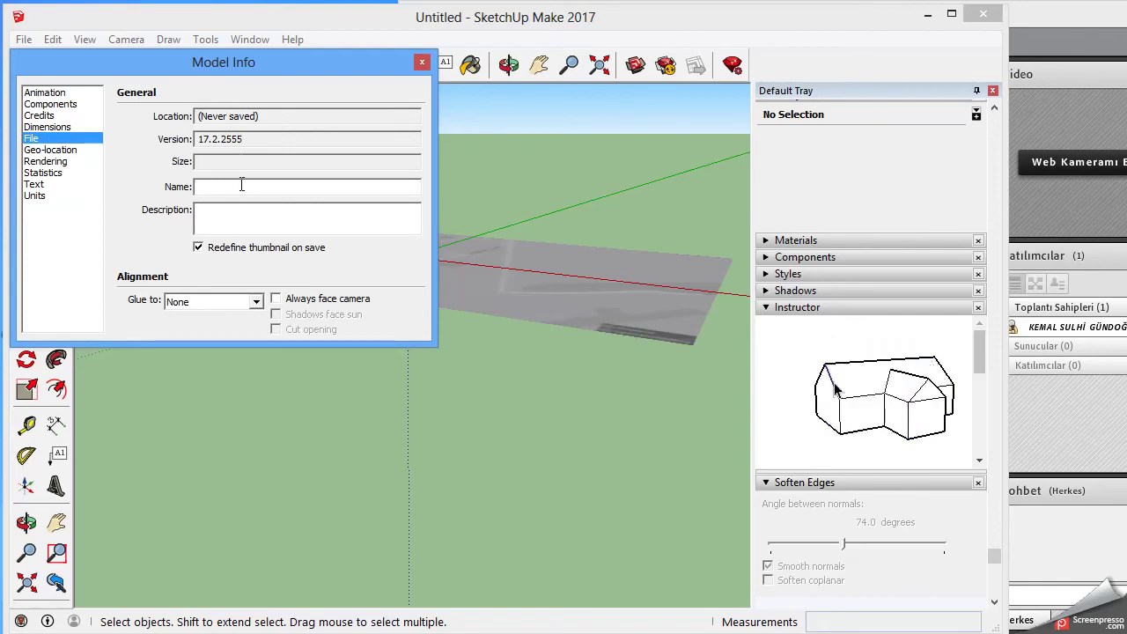
{"action": "left_click", "coordinate": [51, 128]}
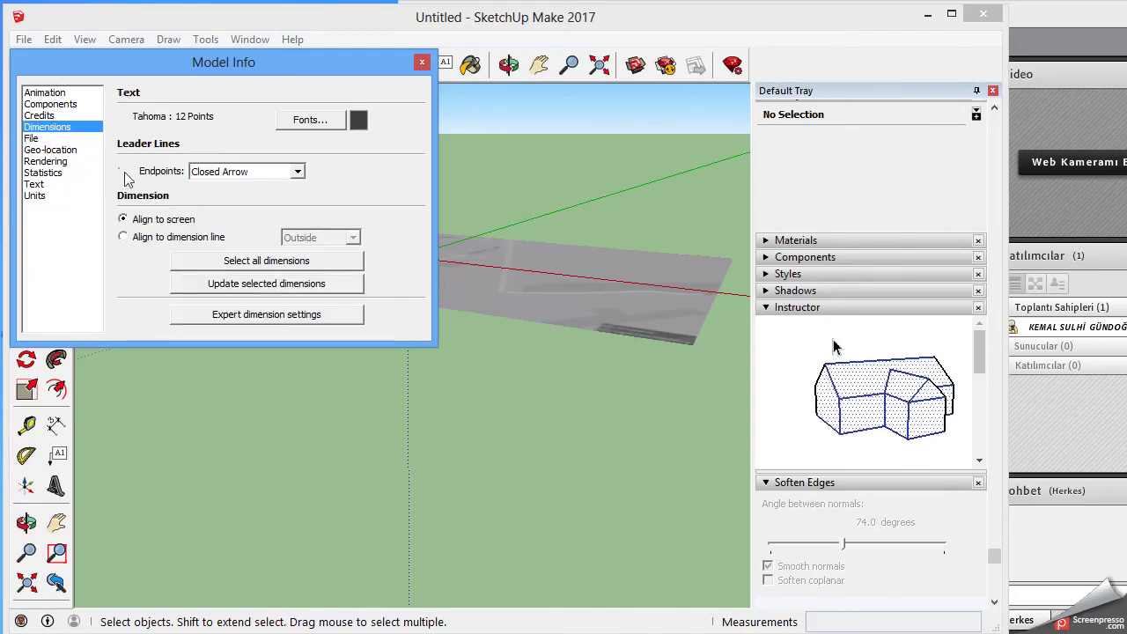
{"action": "left_click", "coordinate": [54, 118]}
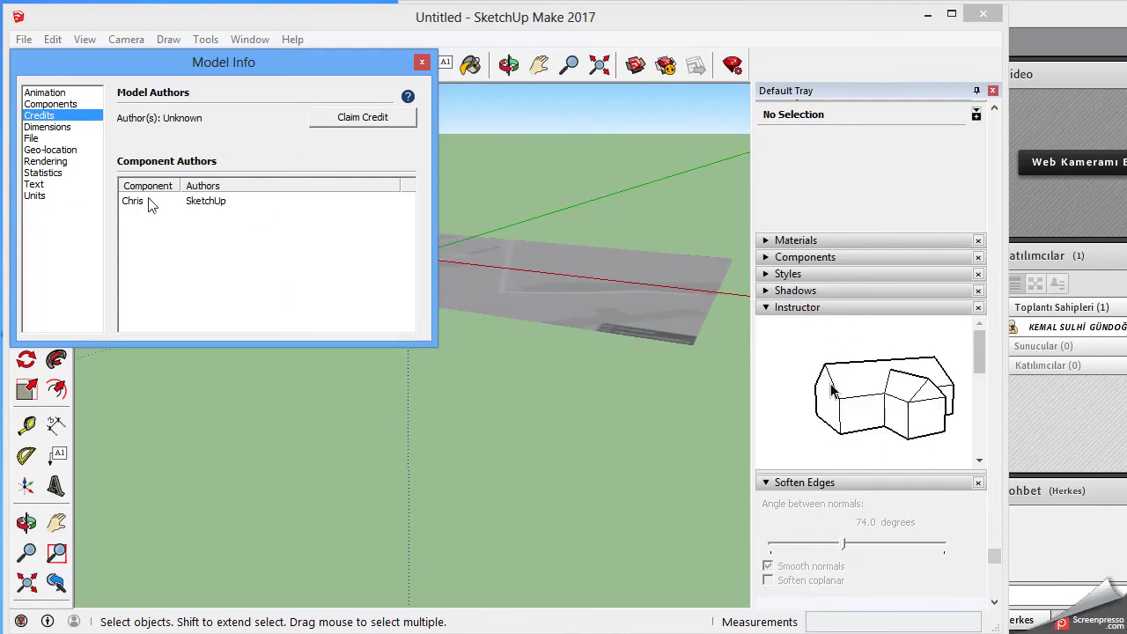
{"action": "left_click", "coordinate": [62, 105]}
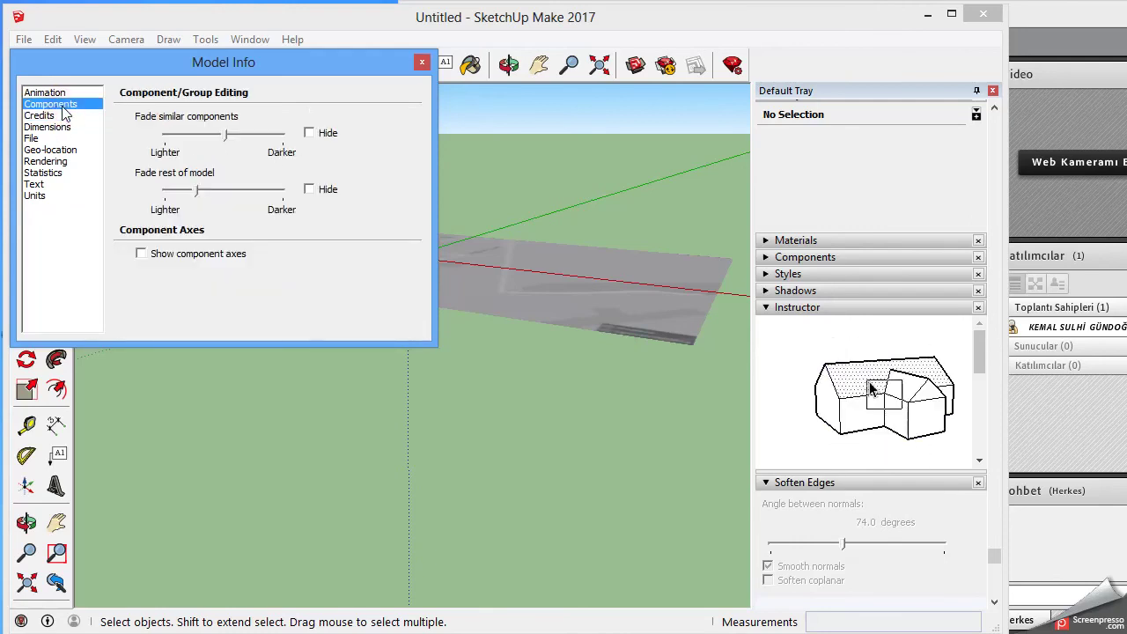
{"action": "left_click", "coordinate": [62, 93]}
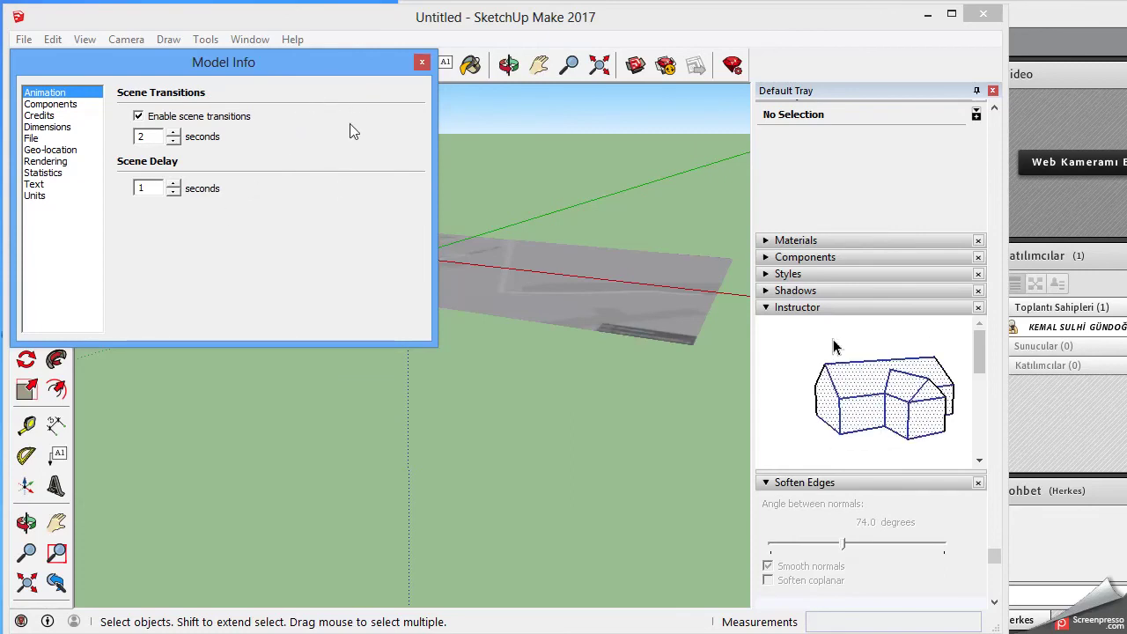
{"action": "left_click", "coordinate": [422, 63]}
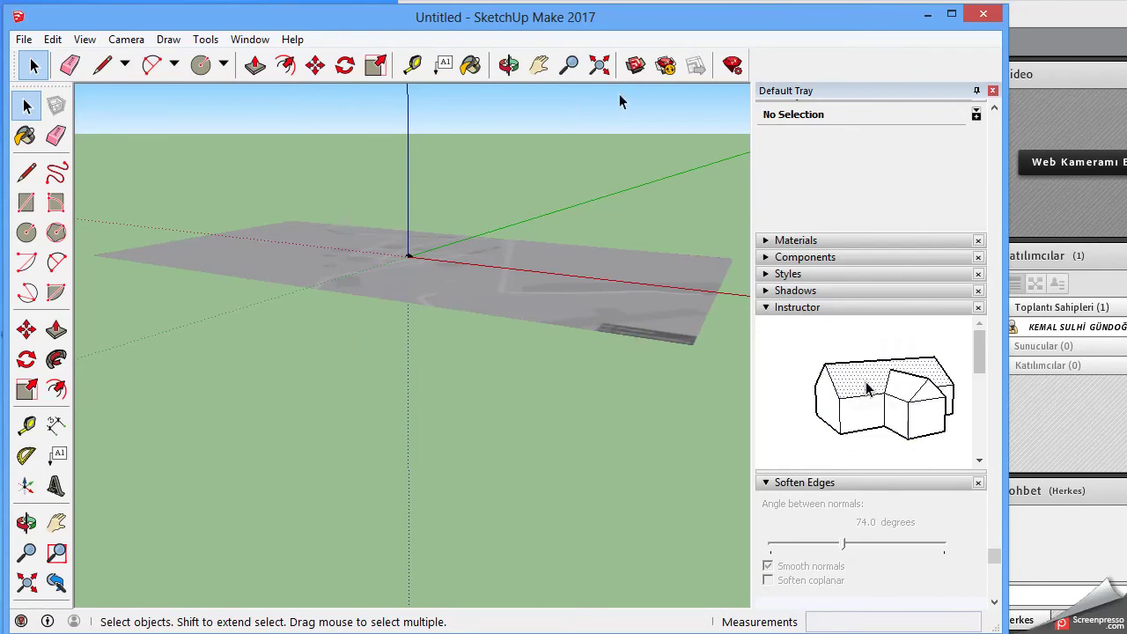
Orbit the view to look down on the campus map at an angle, then exit Orbit
{"action": "left_click", "coordinate": [509, 64]}
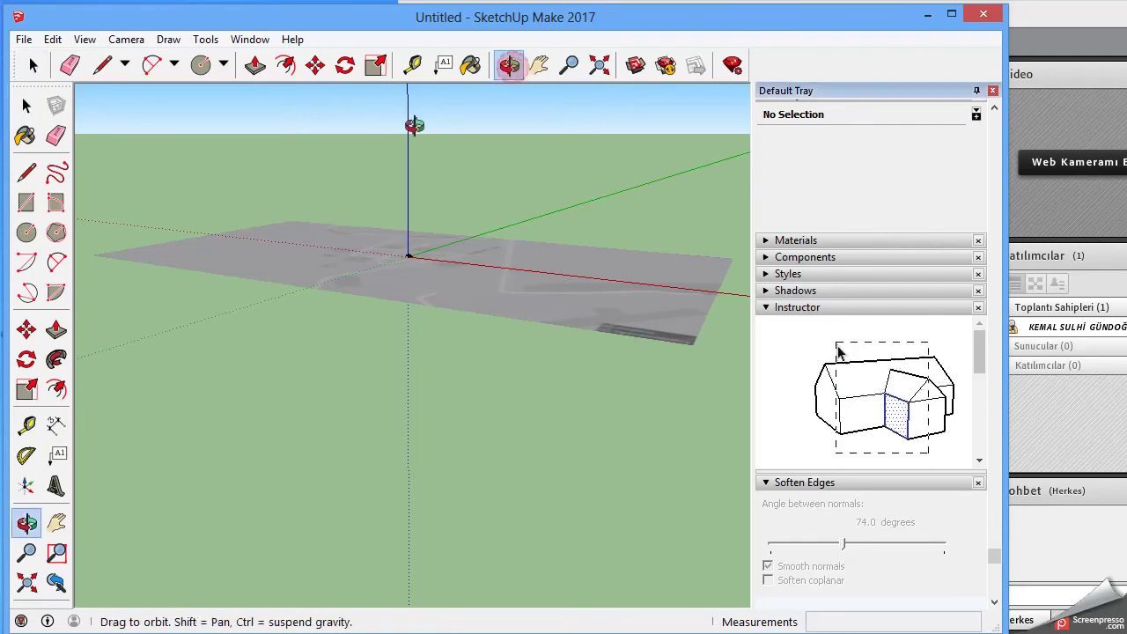
{"action": "mouse_move", "coordinate": [339, 247]}
{"action": "left_mouse_down"}
{"action": "mouse_move", "coordinate": [350, 326]}
{"action": "mouse_move", "coordinate": [423, 385]}
{"action": "left_mouse_up"}
{"action": "mouse_move", "coordinate": [279, 355]}
{"action": "left_mouse_down"}
{"action": "mouse_move", "coordinate": [370, 382]}
{"action": "mouse_move", "coordinate": [301, 371]}
{"action": "mouse_move", "coordinate": [337, 383]}
{"action": "mouse_move", "coordinate": [440, 378]}
{"action": "mouse_move", "coordinate": [403, 348]}
{"action": "mouse_move", "coordinate": [423, 372]}
{"action": "left_mouse_up"}
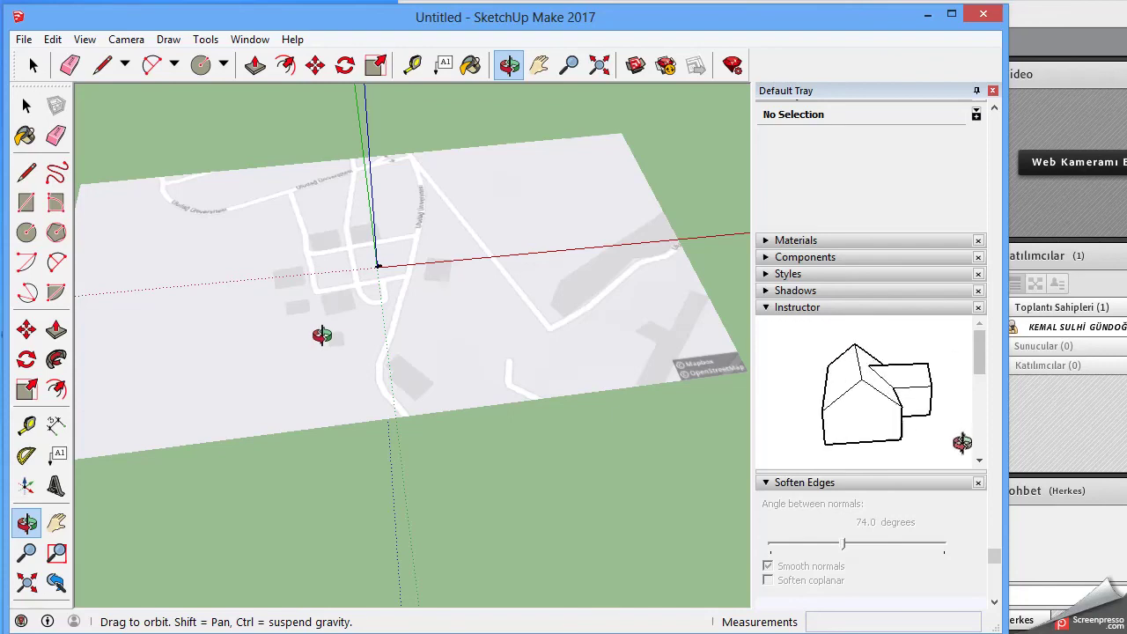
{"action": "left_click_drag", "start_coordinate": [321, 333], "coordinate": [301, 317]}
{"action": "right_click", "coordinate": [299, 317]}
{"action": "left_click", "coordinate": [375, 330]}
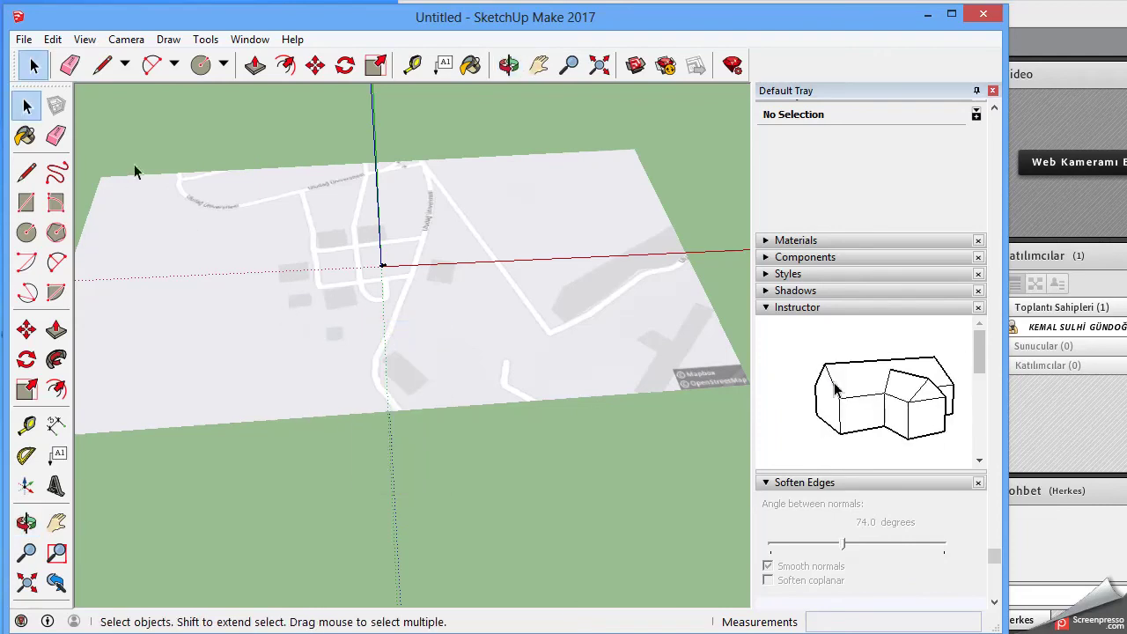
{"action": "left_click", "coordinate": [29, 176]}
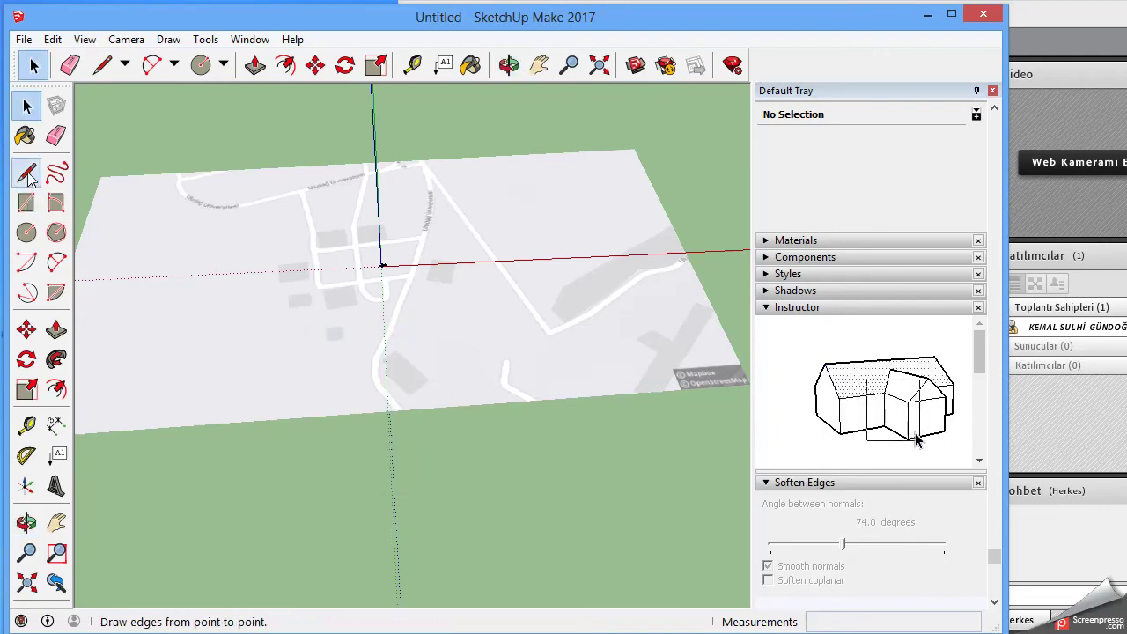
Draw a square footprint left of the origin and push/pull it into a box
{"action": "left_click", "coordinate": [26, 203]}
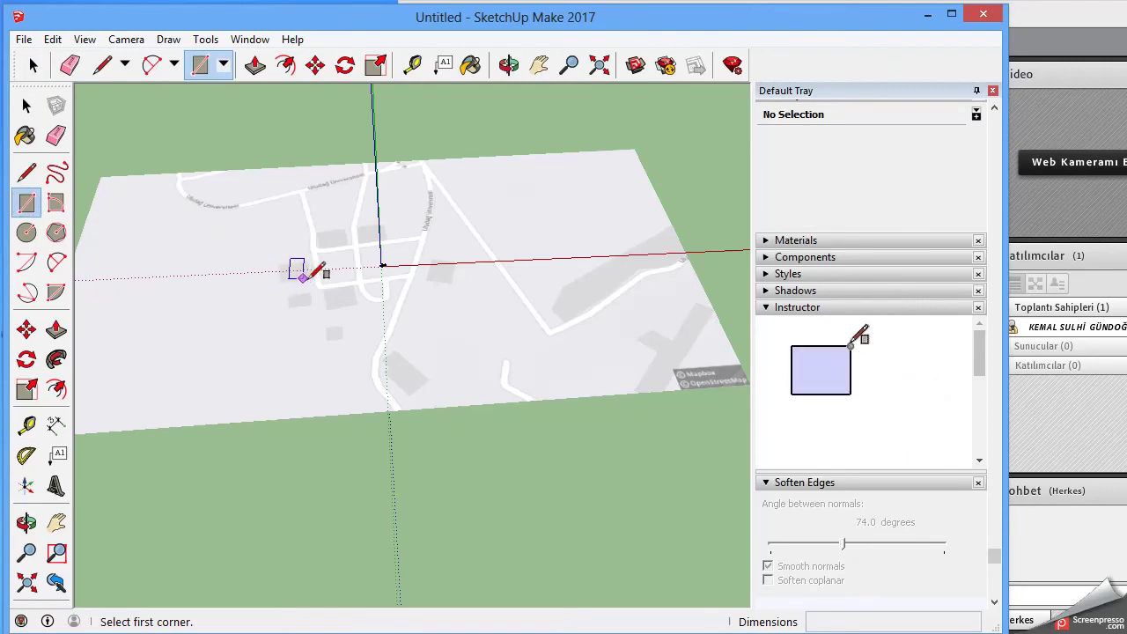
{"action": "left_click", "coordinate": [279, 281]}
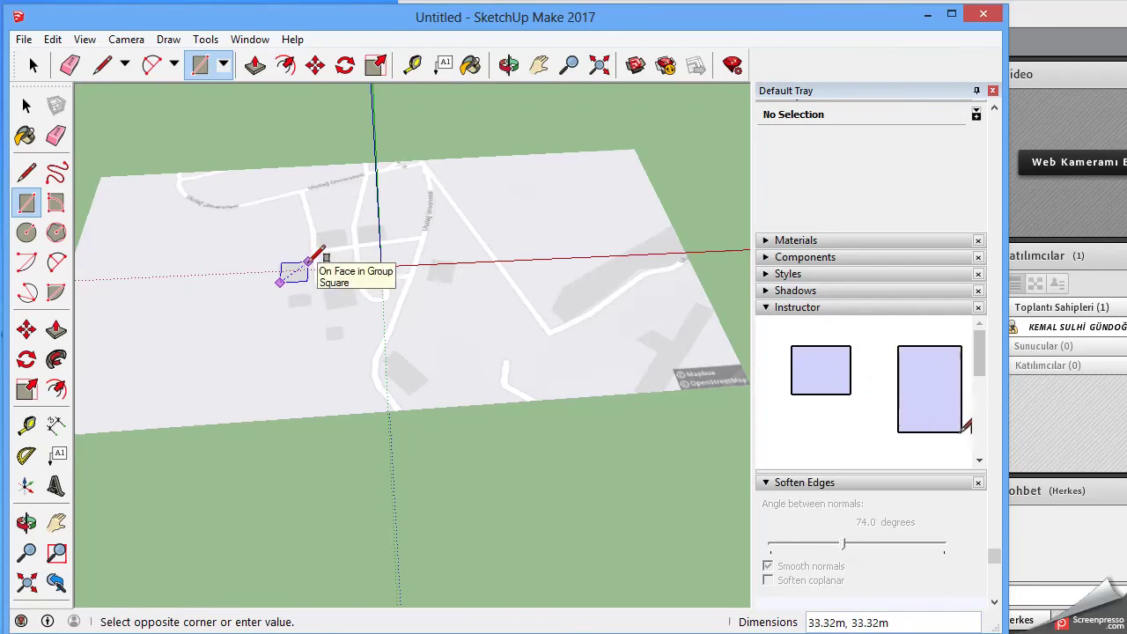
{"action": "left_click", "coordinate": [308, 262]}
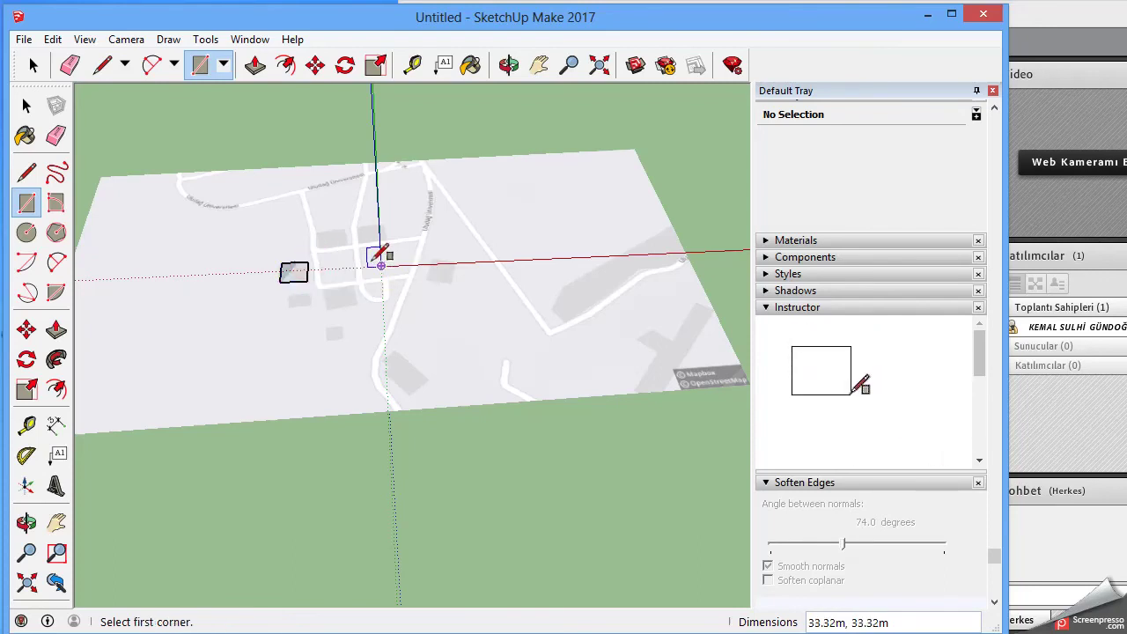
{"action": "left_click", "coordinate": [56, 330]}
{"action": "mouse_move", "coordinate": [300, 274]}
{"action": "left_mouse_down"}
{"action": "mouse_move", "coordinate": [293, 232]}
{"action": "mouse_move", "coordinate": [294, 260]}
{"action": "left_mouse_up"}
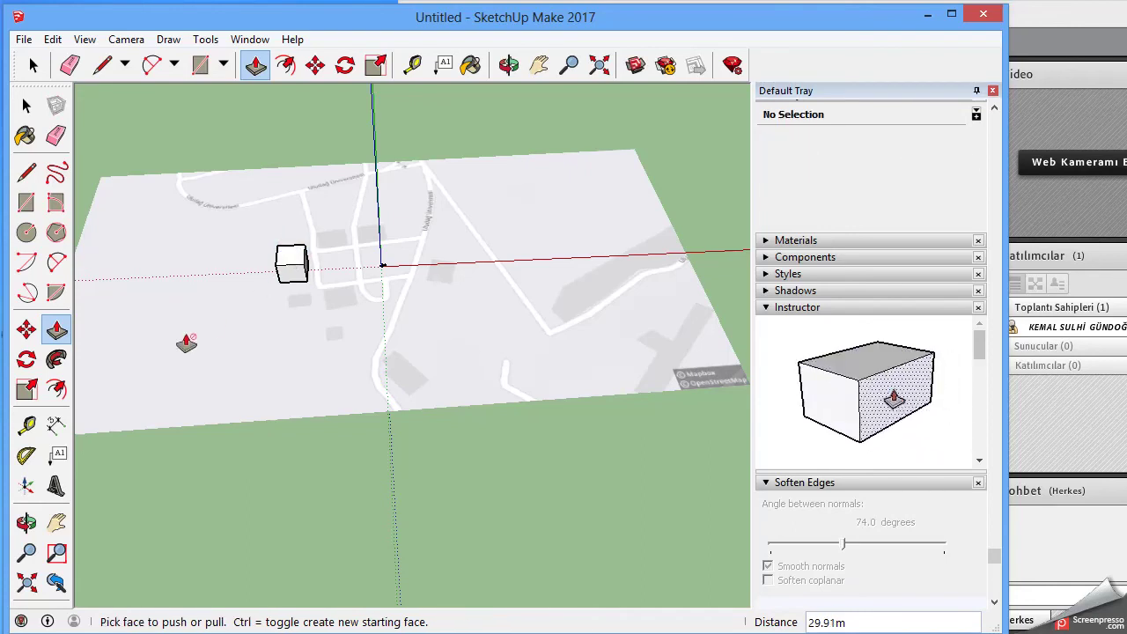
Outline four more rectangular footprints: north of the box, beside the origin, south of the origin, below the box
{"action": "left_click", "coordinate": [26, 202]}
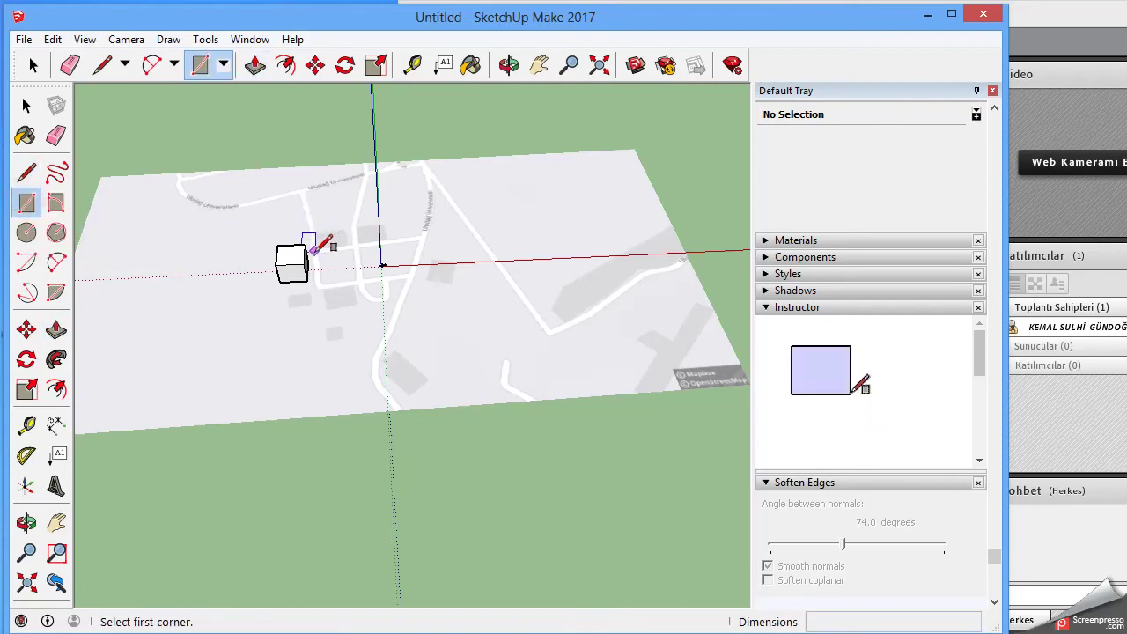
{"action": "left_click", "coordinate": [318, 246]}
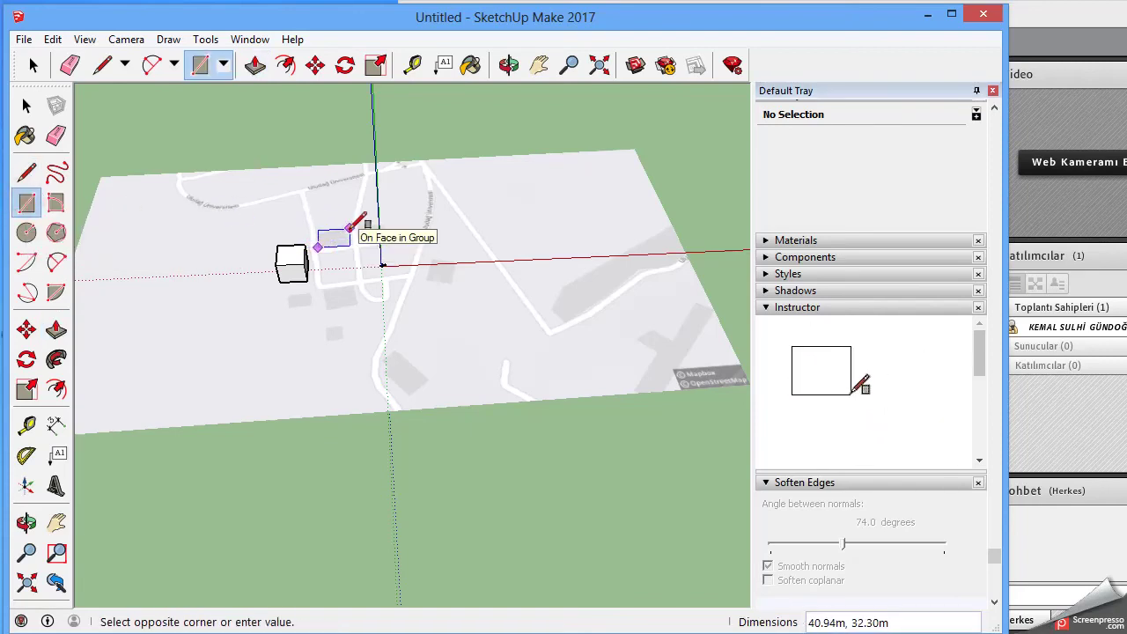
{"action": "left_click", "coordinate": [349, 231]}
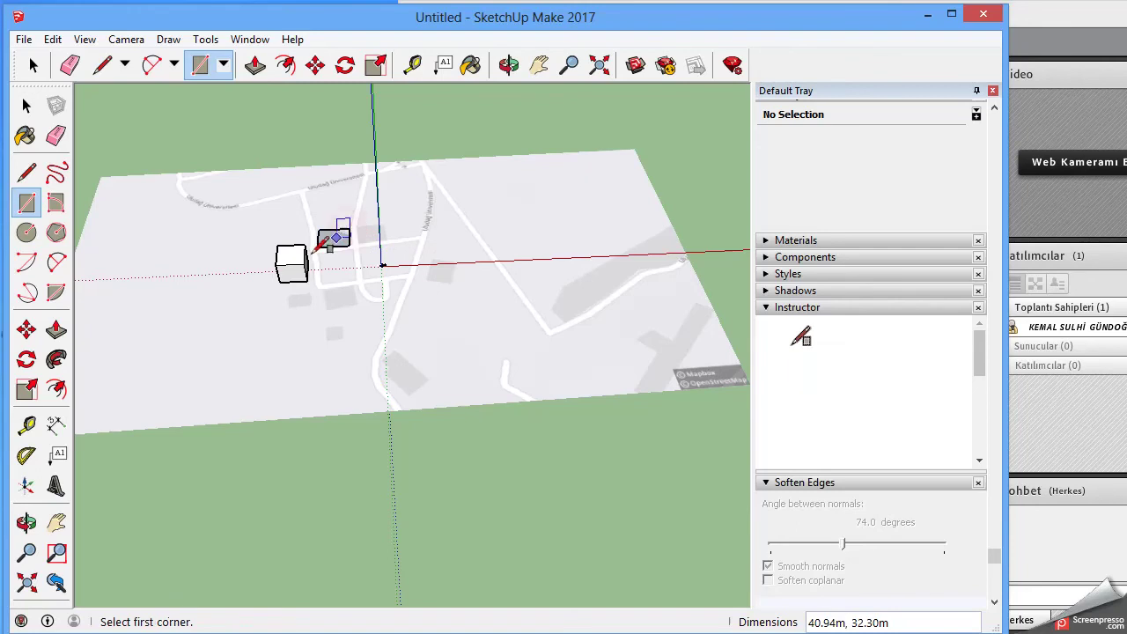
{"action": "left_click", "coordinate": [360, 240]}
{"action": "left_click", "coordinate": [385, 223]}
{"action": "left_click", "coordinate": [331, 306]}
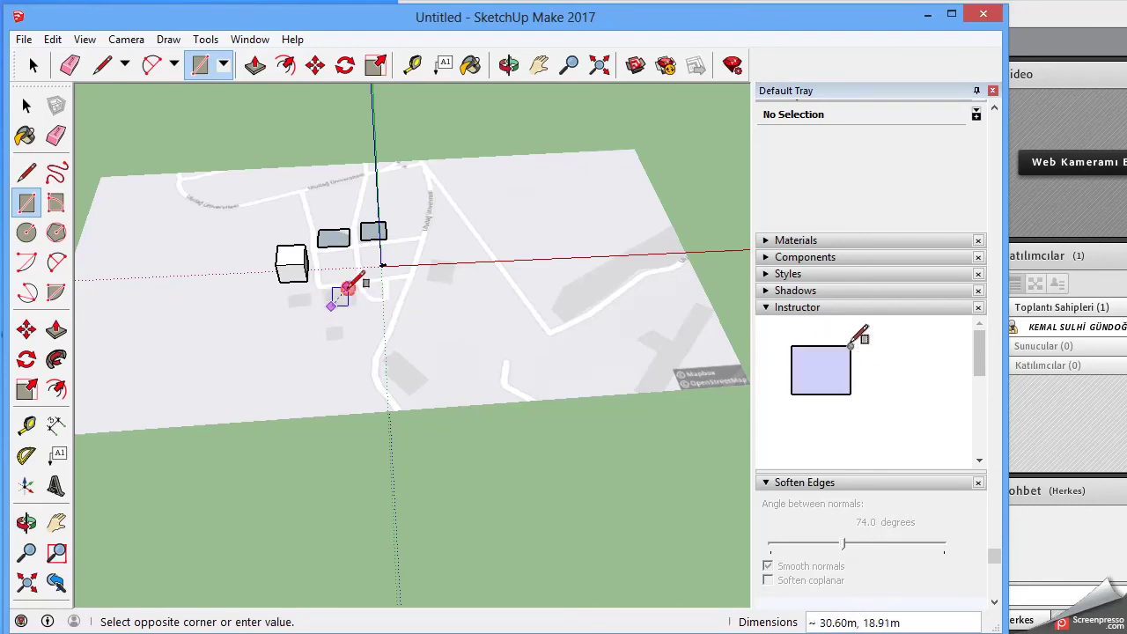
{"action": "left_click", "coordinate": [347, 289]}
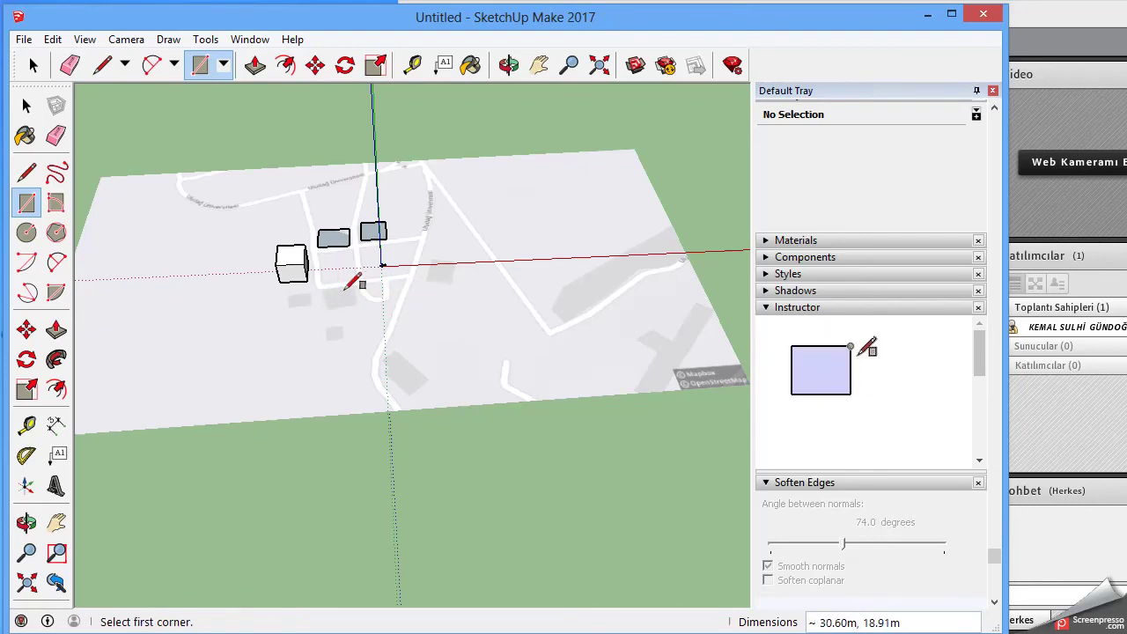
{"action": "left_click", "coordinate": [321, 305]}
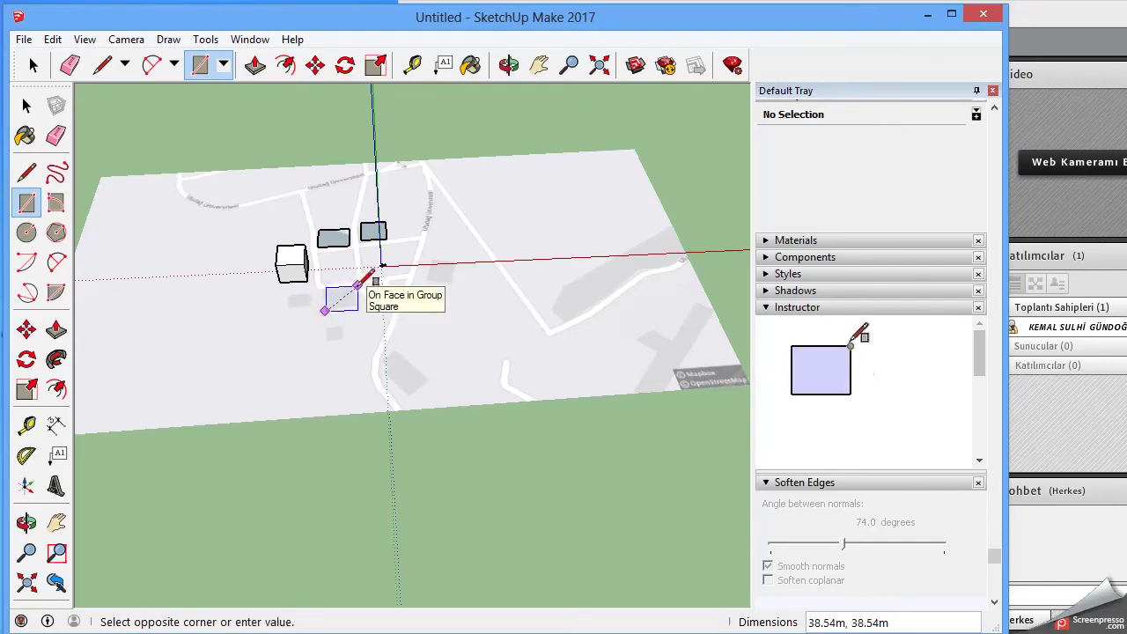
{"action": "left_click", "coordinate": [357, 288]}
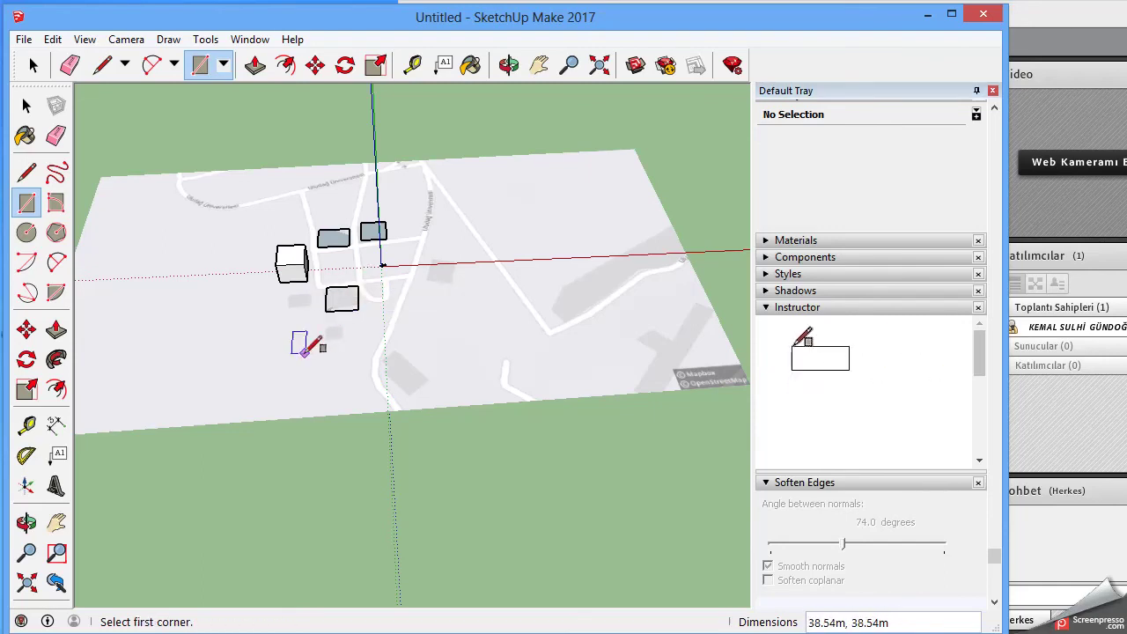
{"action": "left_click", "coordinate": [292, 306]}
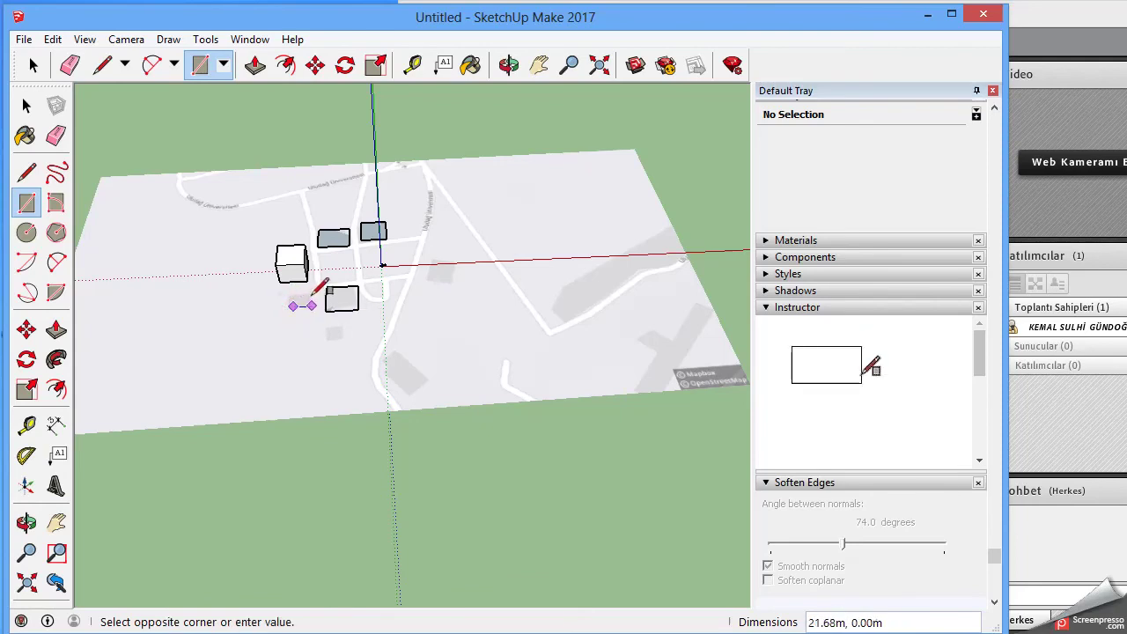
{"action": "left_click", "coordinate": [312, 296]}
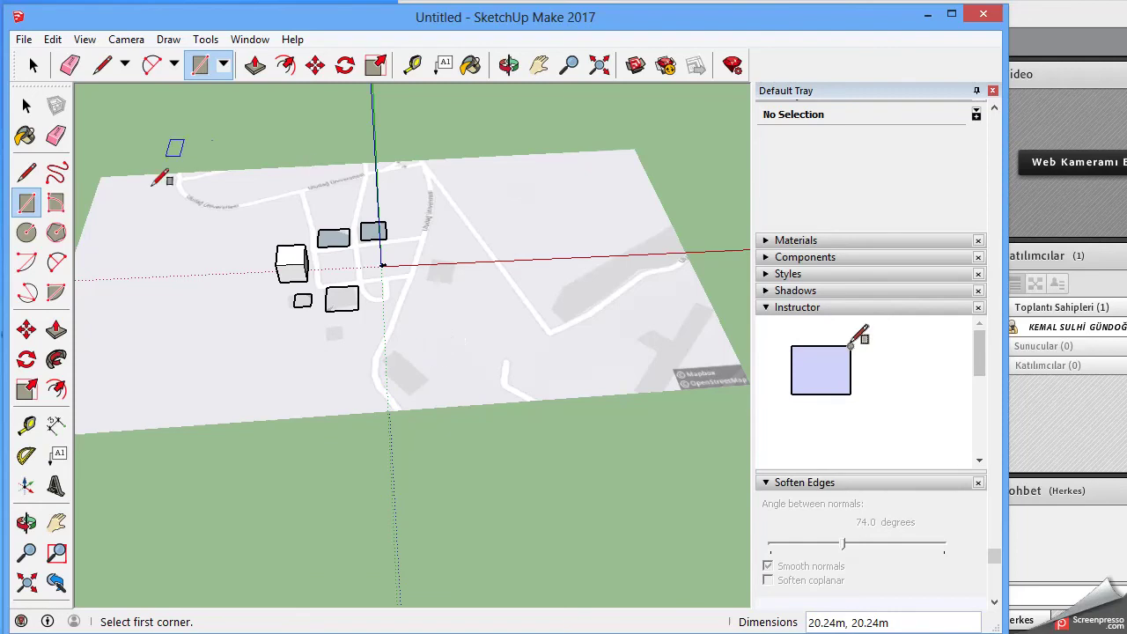
{"action": "left_click", "coordinate": [55, 329]}
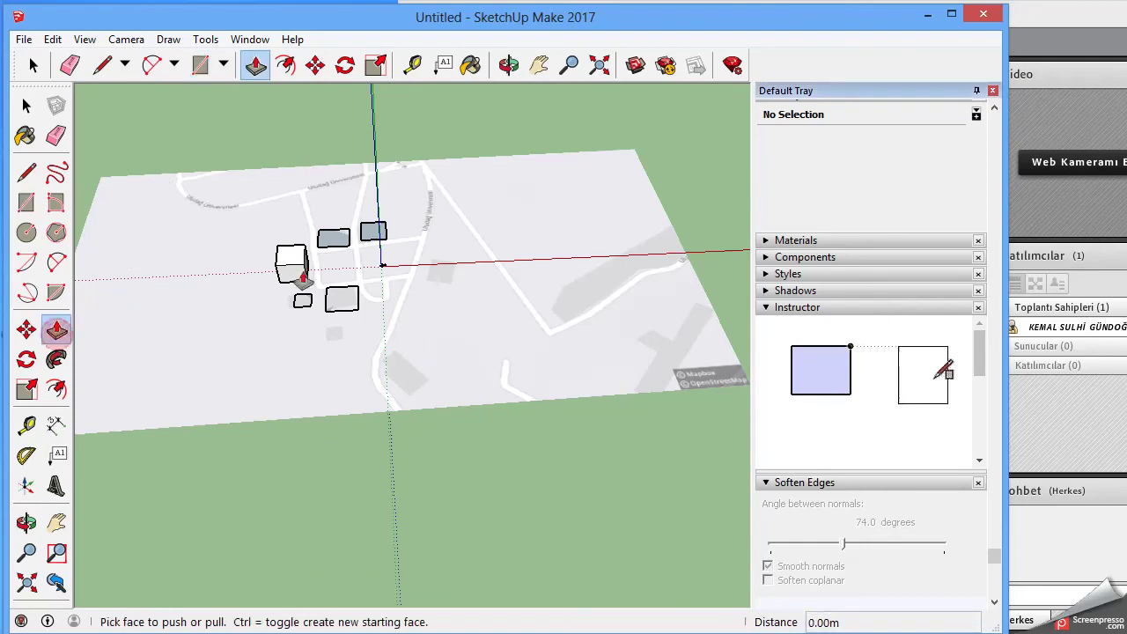
Pull the north, beside-origin, south (58.89 m) and small footprints up into boxes of varying heights
{"action": "left_click", "coordinate": [330, 238]}
{"action": "left_click", "coordinate": [333, 199]}
{"action": "left_click", "coordinate": [373, 231]}
{"action": "left_click", "coordinate": [372, 204]}
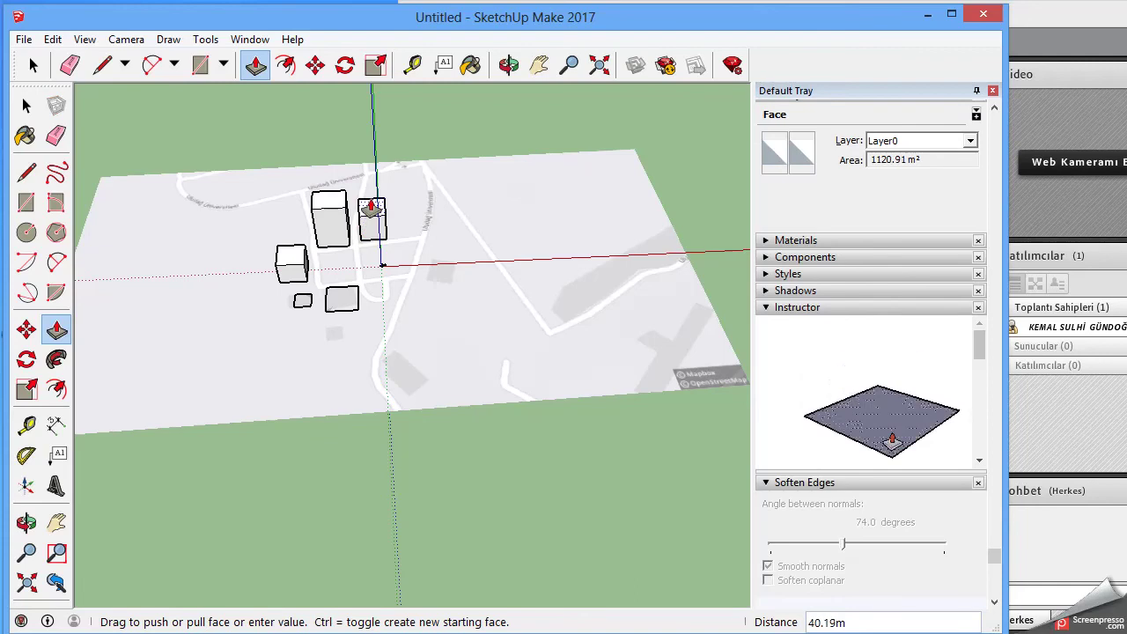
{"action": "left_click", "coordinate": [341, 297]}
{"action": "left_click", "coordinate": [338, 255]}
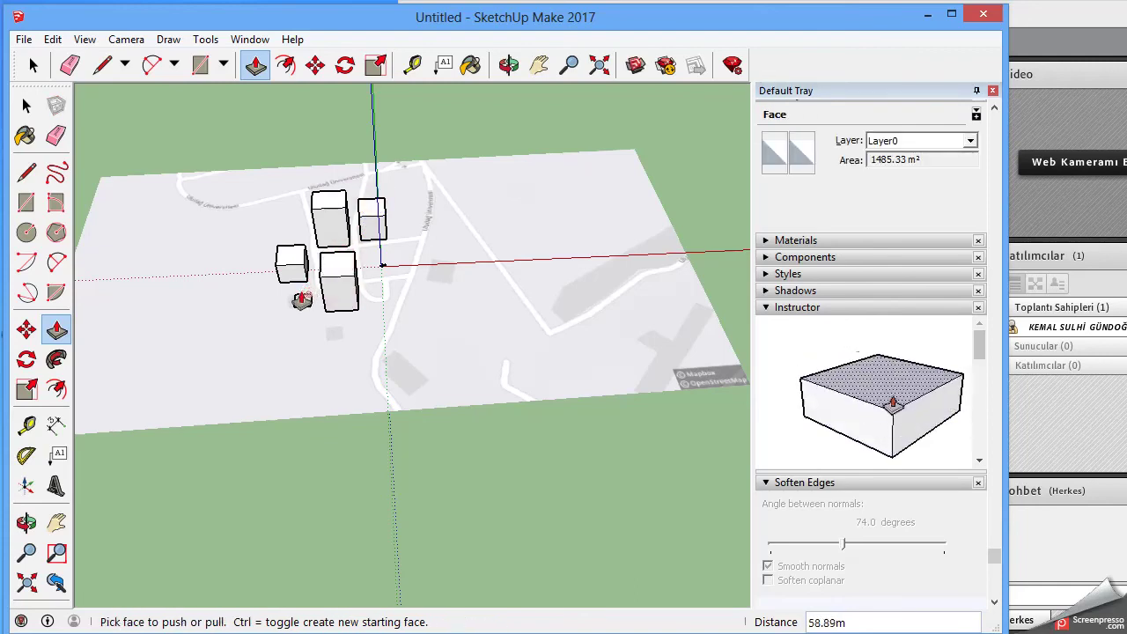
{"action": "left_click", "coordinate": [302, 298]}
{"action": "scroll", "coordinate": [303, 300], "scroll_direction": "up", "scroll_amount": 3}
{"action": "left_click", "coordinate": [307, 301]}
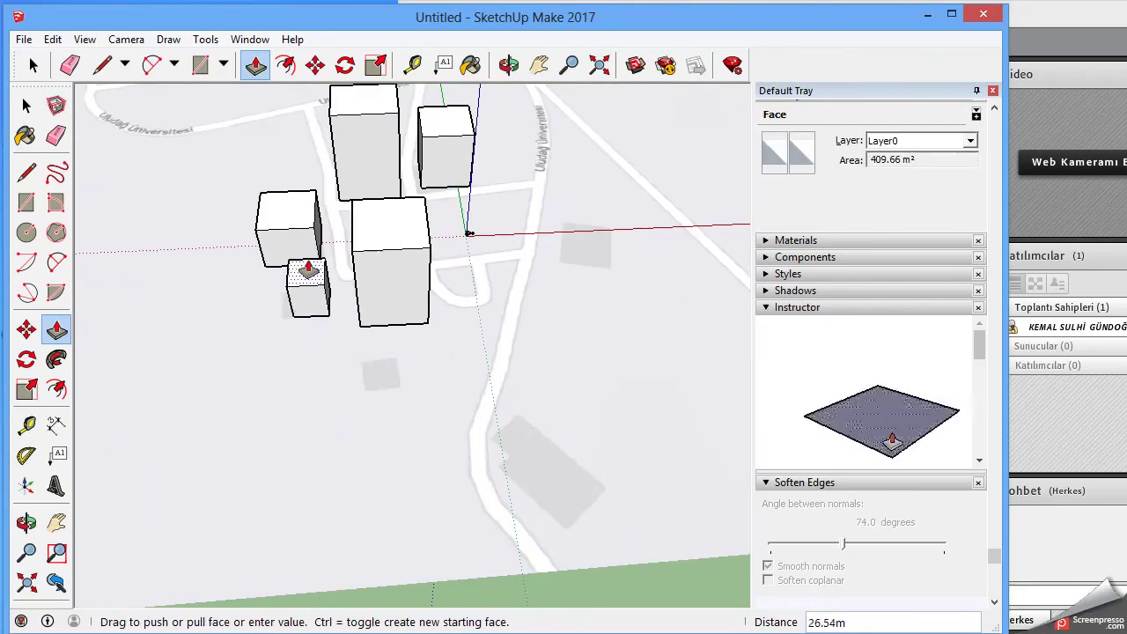
{"action": "left_click", "coordinate": [308, 264]}
{"action": "scroll", "coordinate": [498, 307], "scroll_direction": "down", "scroll_amount": 2}
{"action": "scroll", "coordinate": [476, 299], "scroll_direction": "down", "scroll_amount": 1}
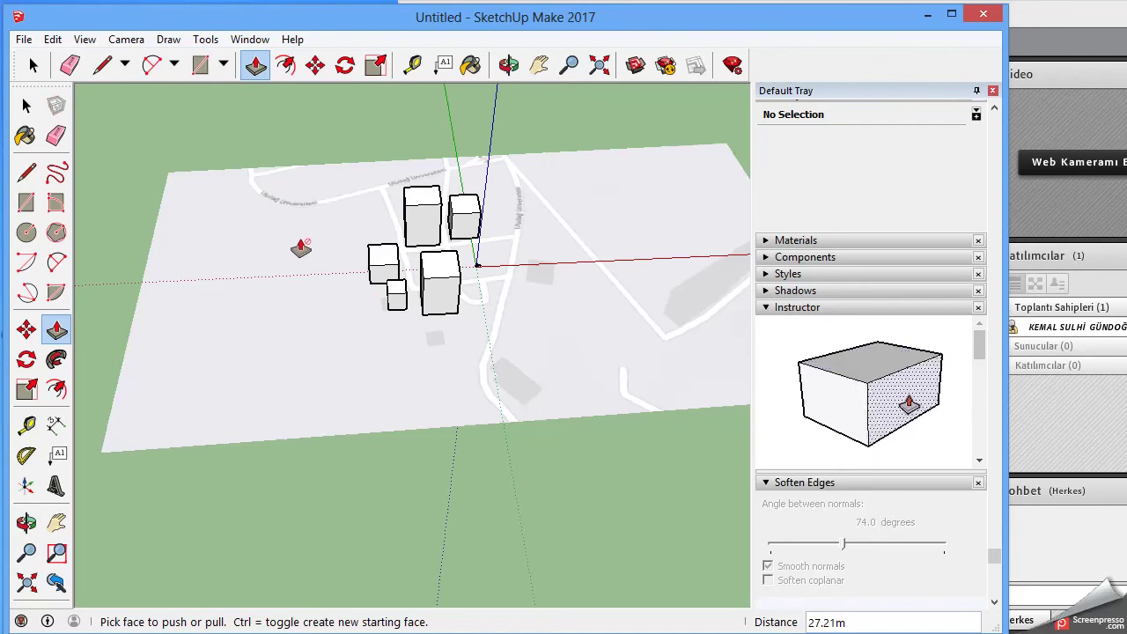
{"action": "left_click", "coordinate": [24, 106]}
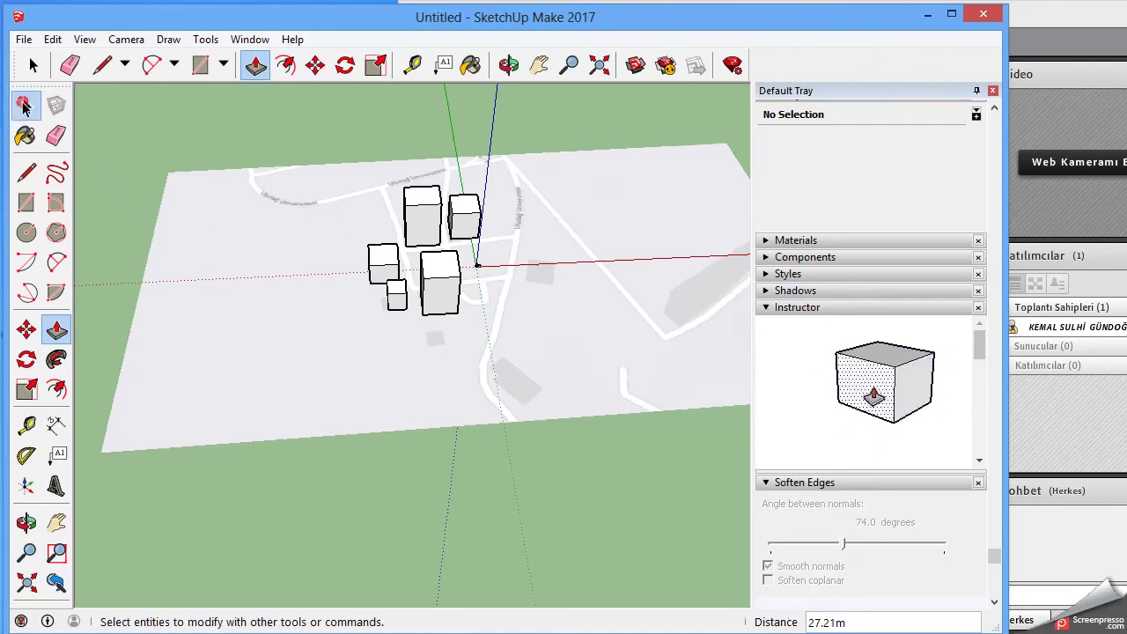
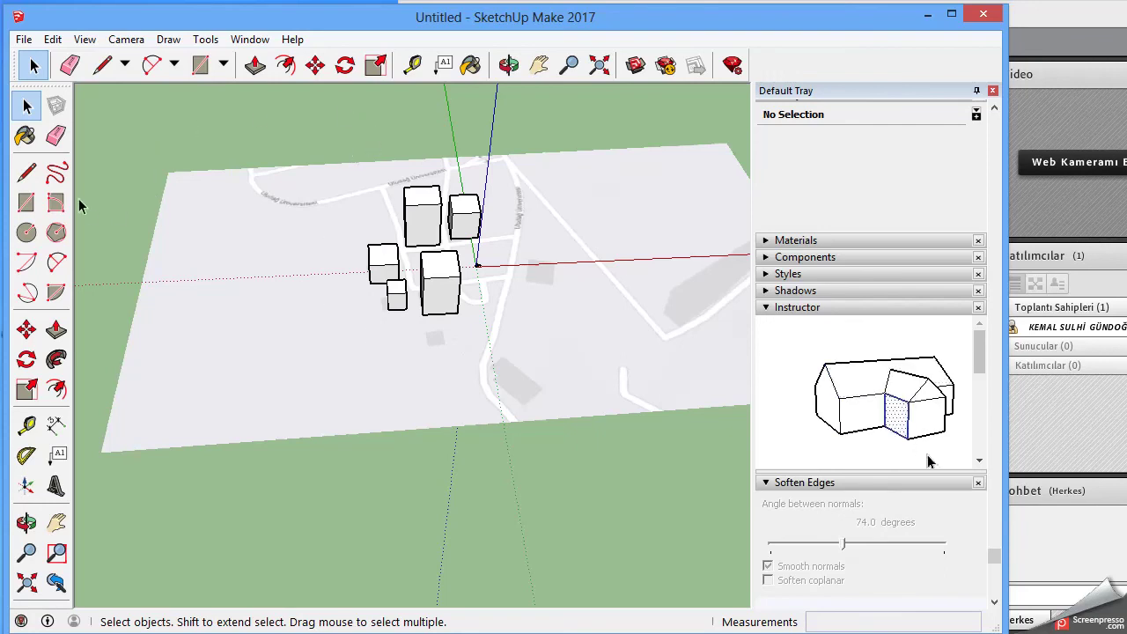
Start a new empty model without saving the Untitled box-building map model
{"action": "left_click", "coordinate": [23, 39]}
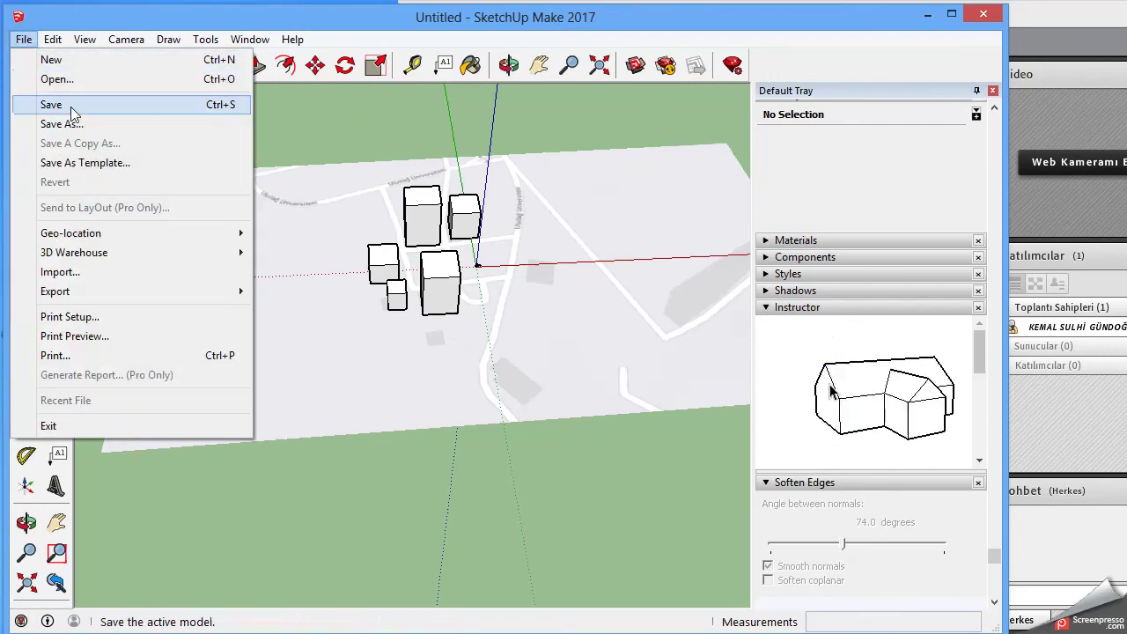
{"action": "left_click", "coordinate": [80, 62]}
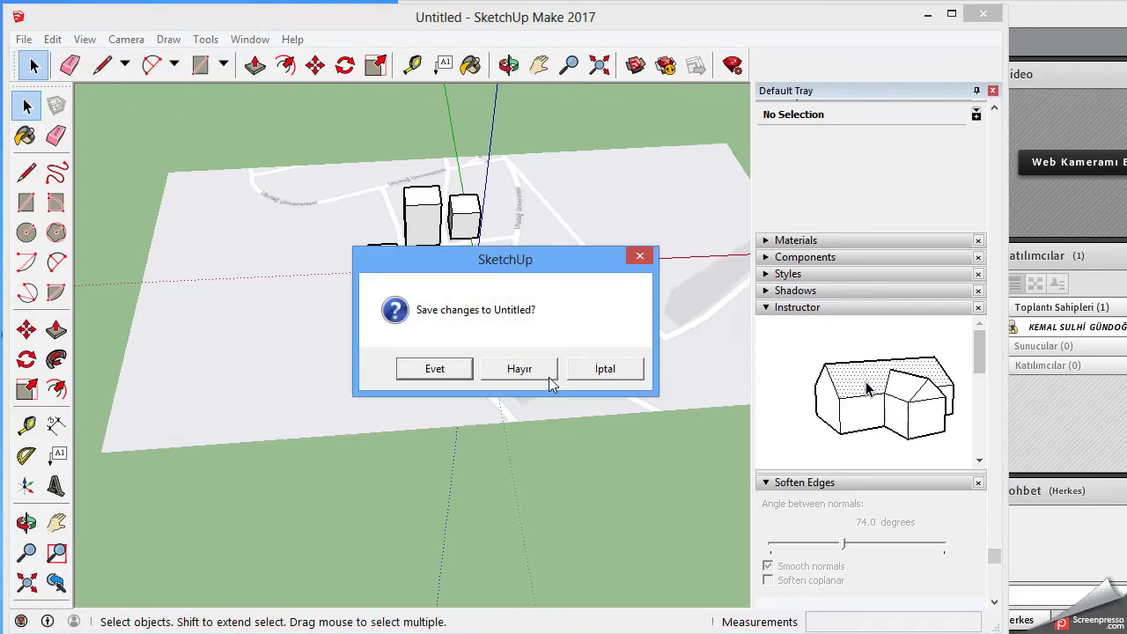
{"action": "left_click", "coordinate": [546, 370]}
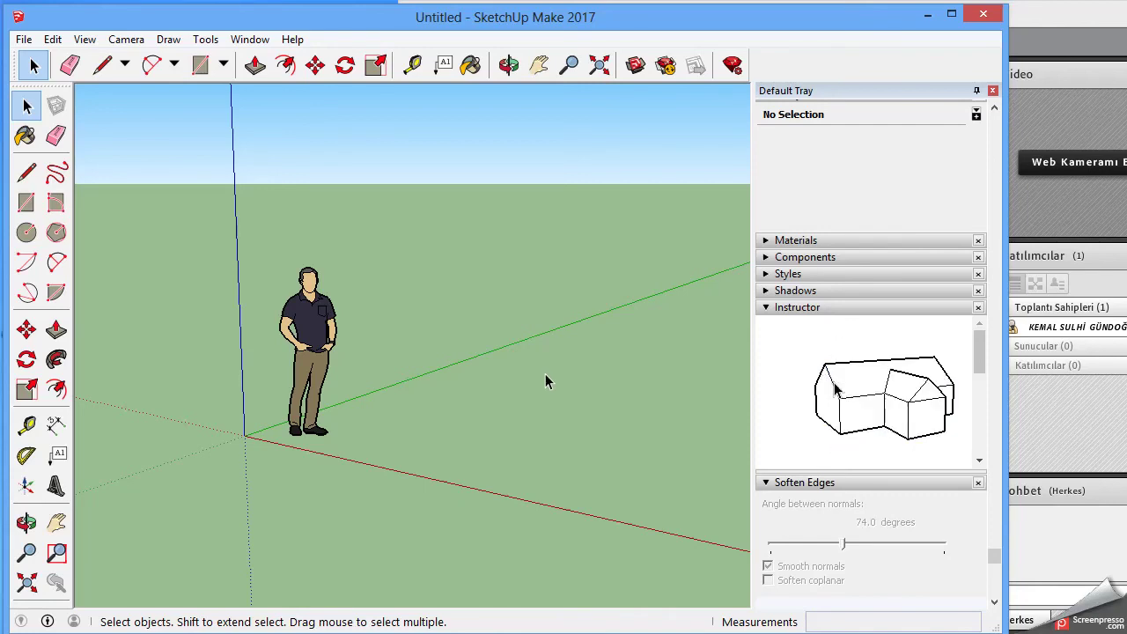
Search 3D Warehouse for 'eames plywood chair' to list its 19 results
{"action": "left_click", "coordinate": [250, 40]}
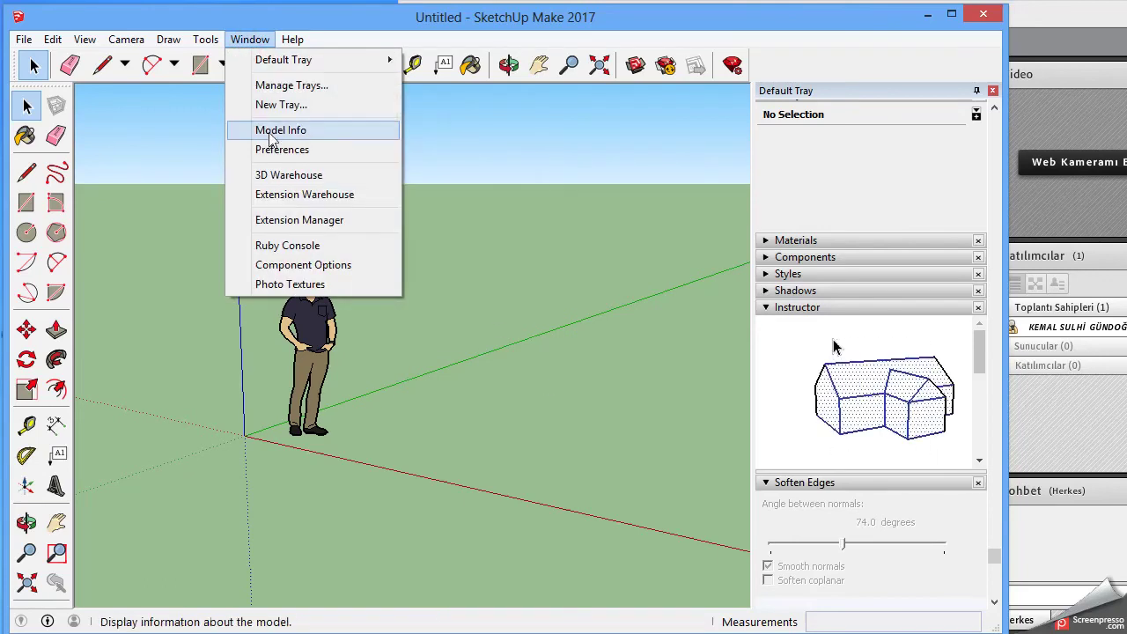
{"action": "left_click", "coordinate": [284, 178]}
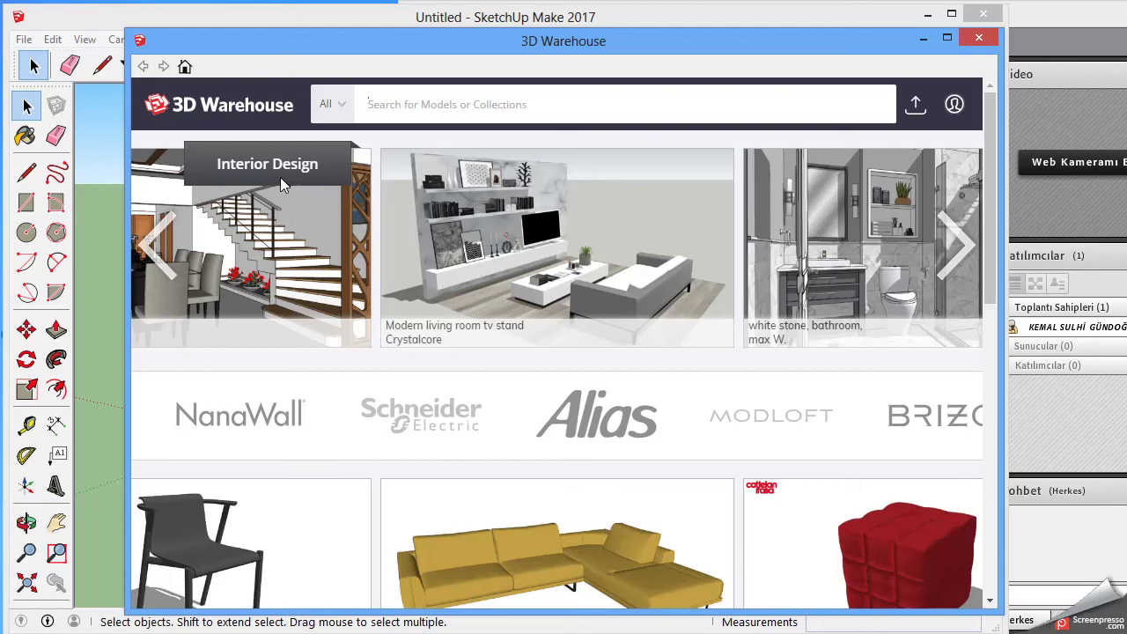
{"action": "type", "text": "ea"}
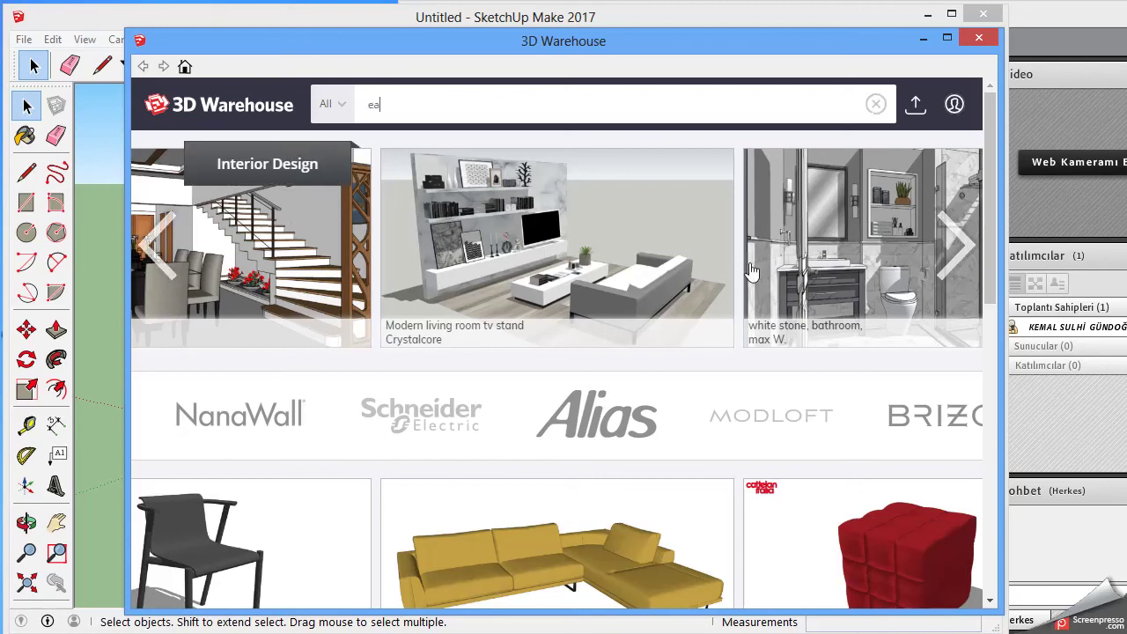
{"action": "type", "text": "mes"}
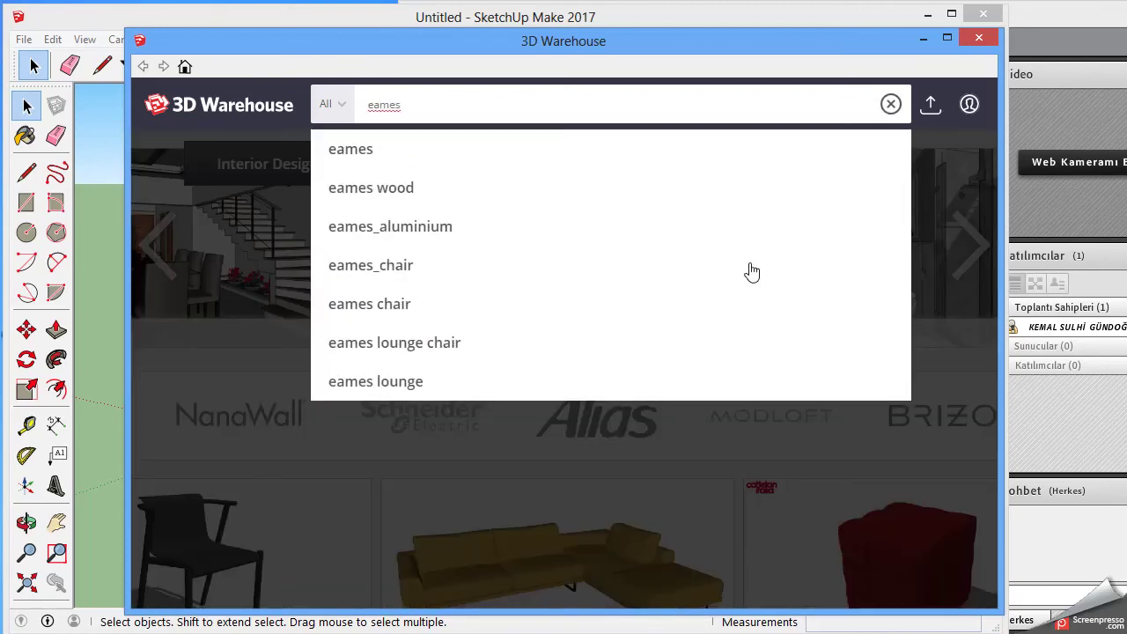
{"action": "type", "text": " ply"}
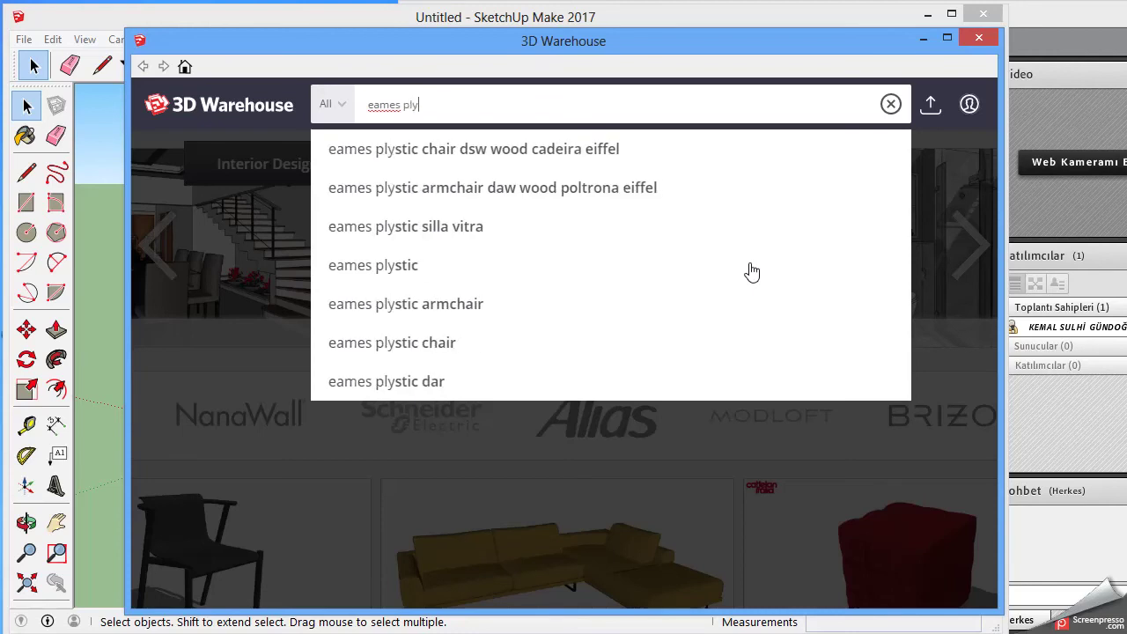
{"action": "type", "text": "wood c"}
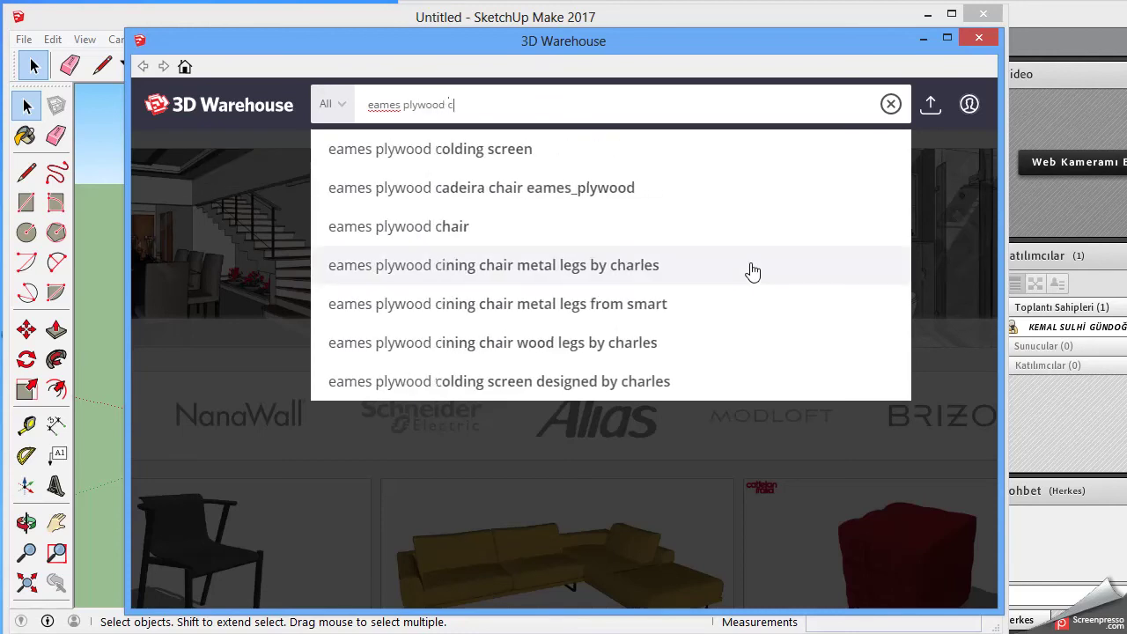
{"action": "type", "text": "hair"}
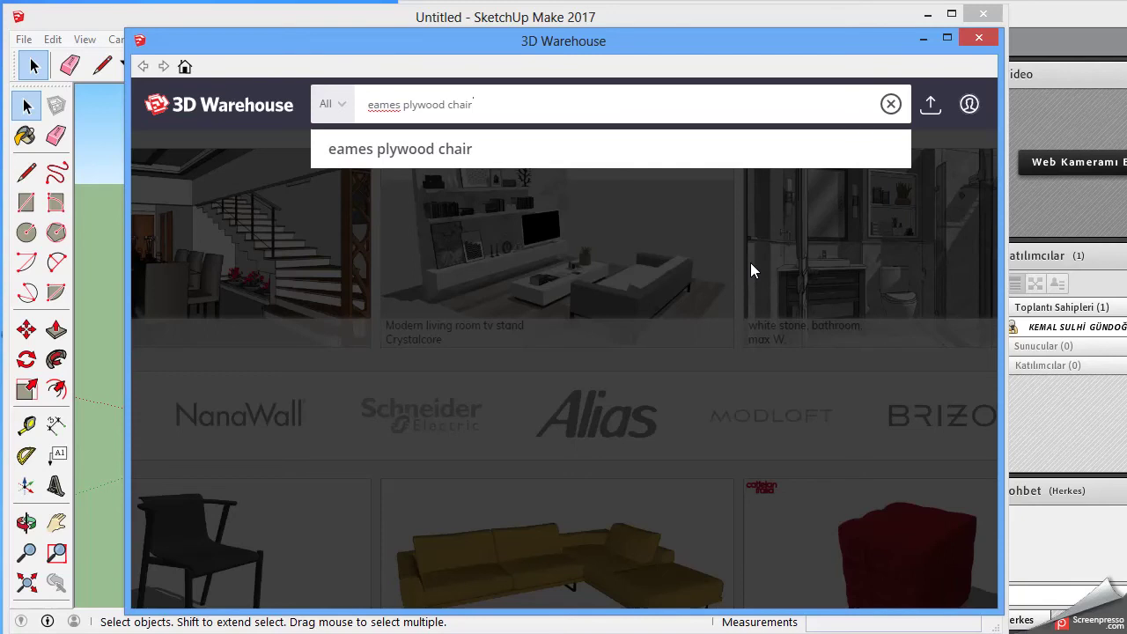
{"action": "key", "text": "Return"}
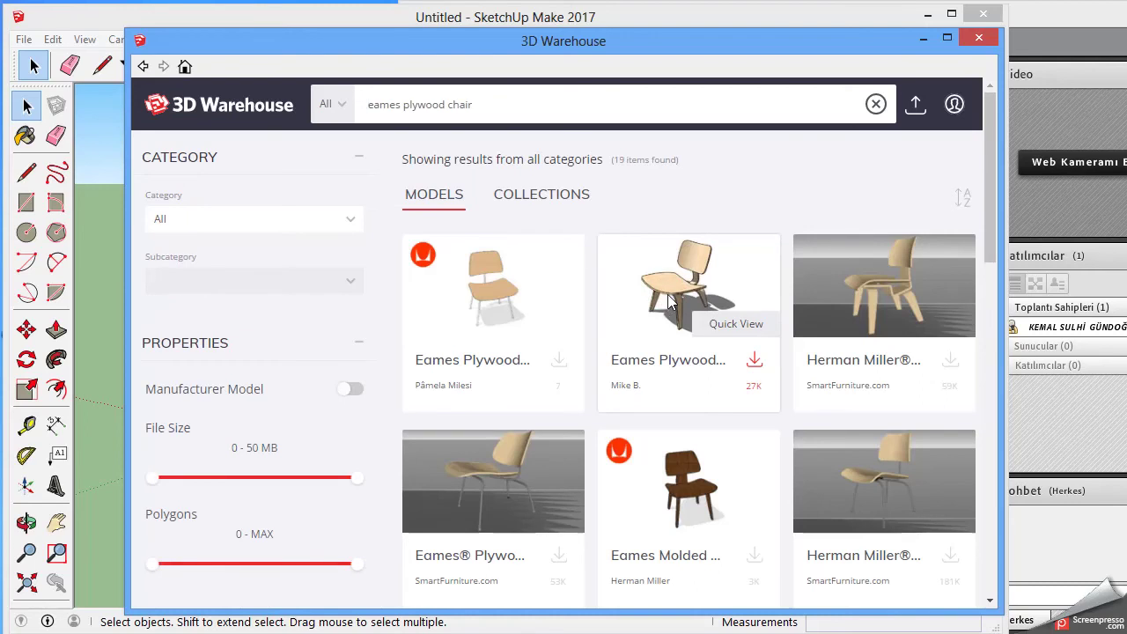
Download the Eames Plywood lounge chair and load it directly into the model
{"action": "left_click", "coordinate": [670, 299]}
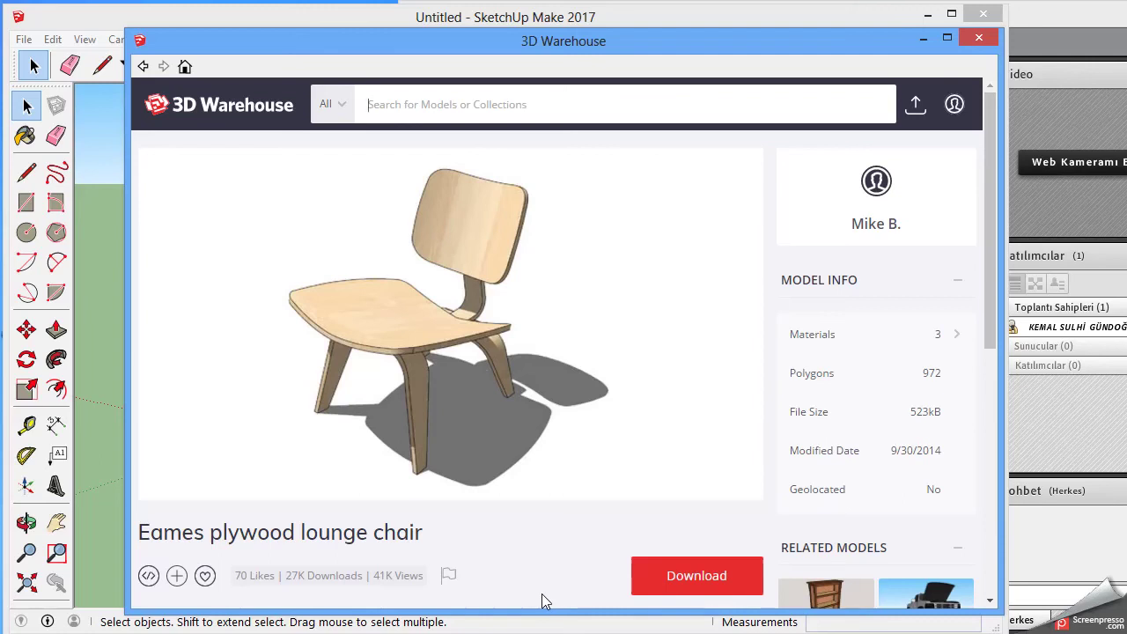
{"action": "left_click", "coordinate": [705, 576]}
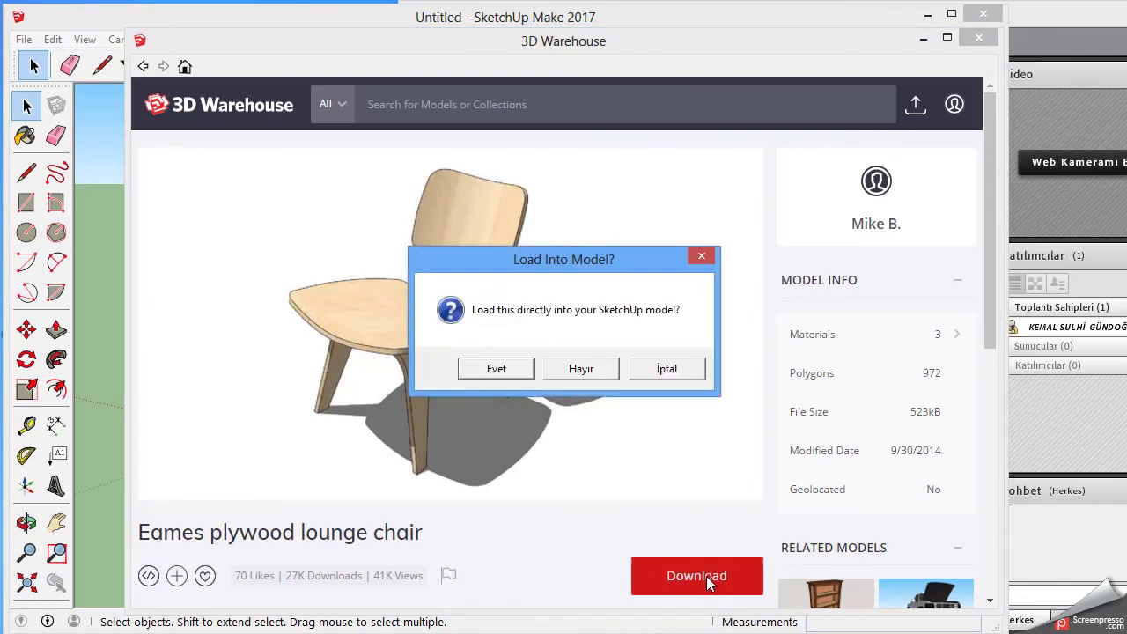
{"action": "left_click", "coordinate": [507, 373]}
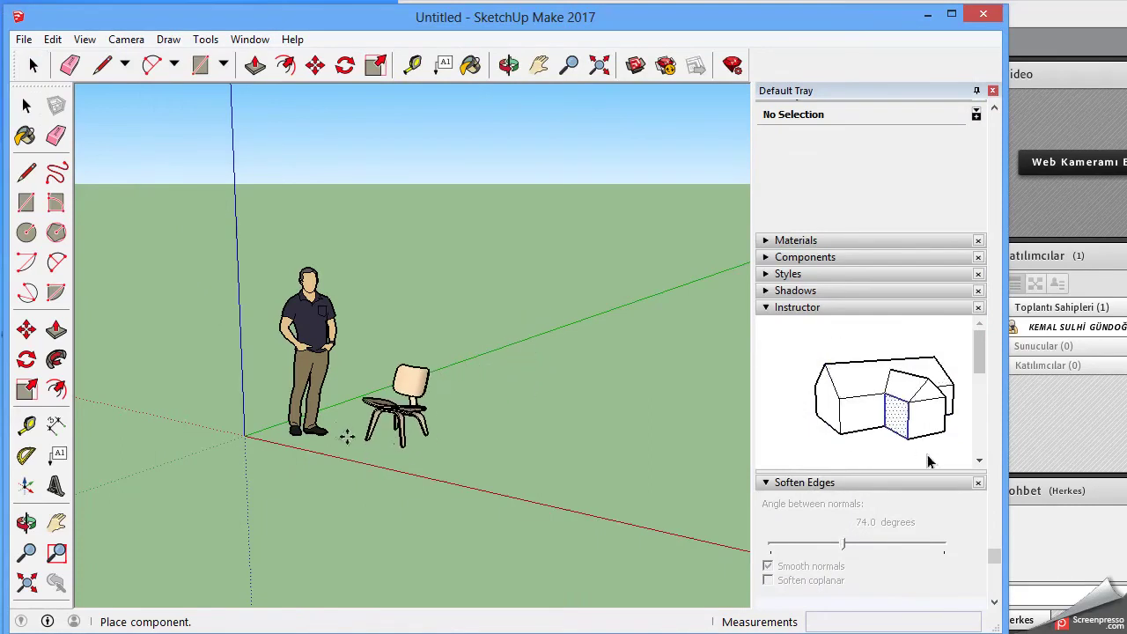
Place the Eames chair on the ground to the right of the figure
{"action": "left_click", "coordinate": [396, 417]}
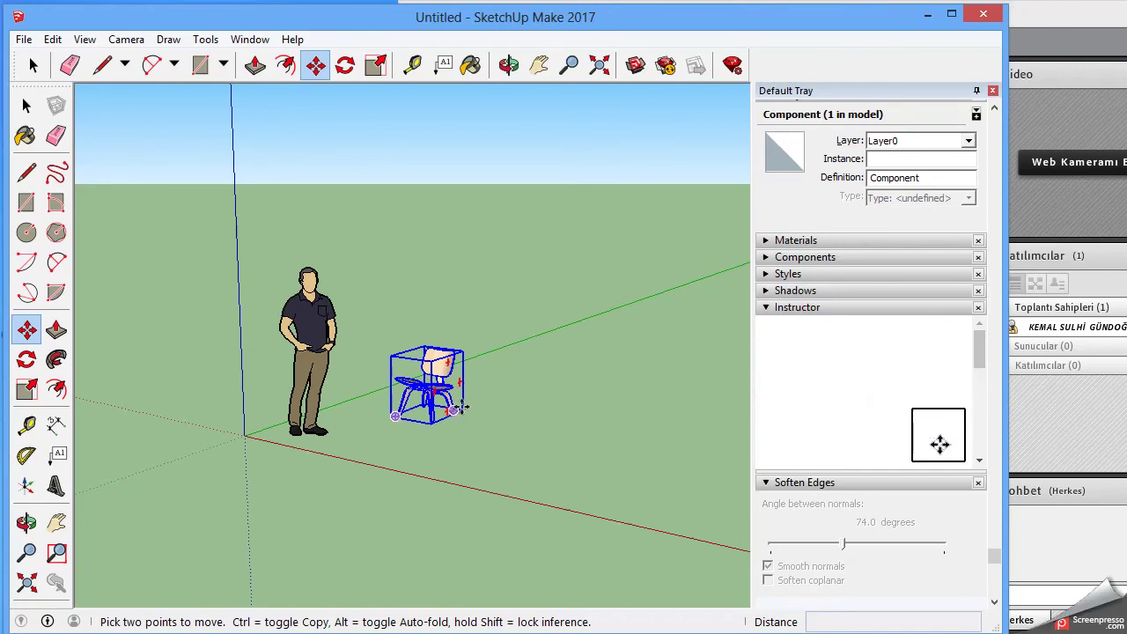
Move the Eames chair twice, settling it farther out in front of the figure
{"action": "left_click", "coordinate": [431, 422]}
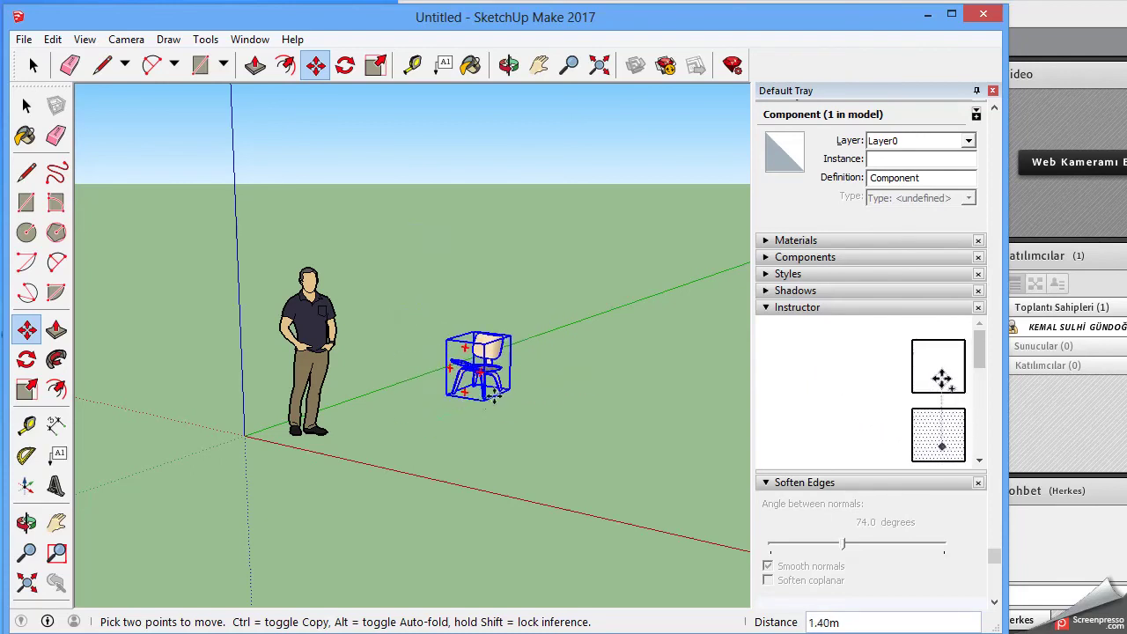
{"action": "left_click", "coordinate": [469, 406]}
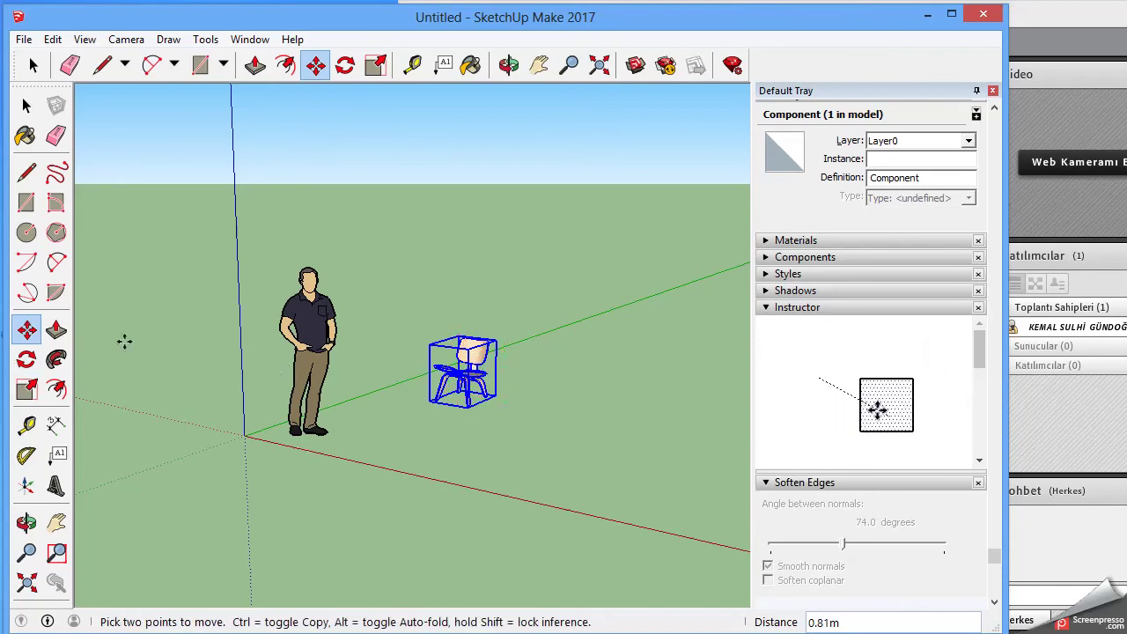
{"action": "left_click", "coordinate": [27, 330]}
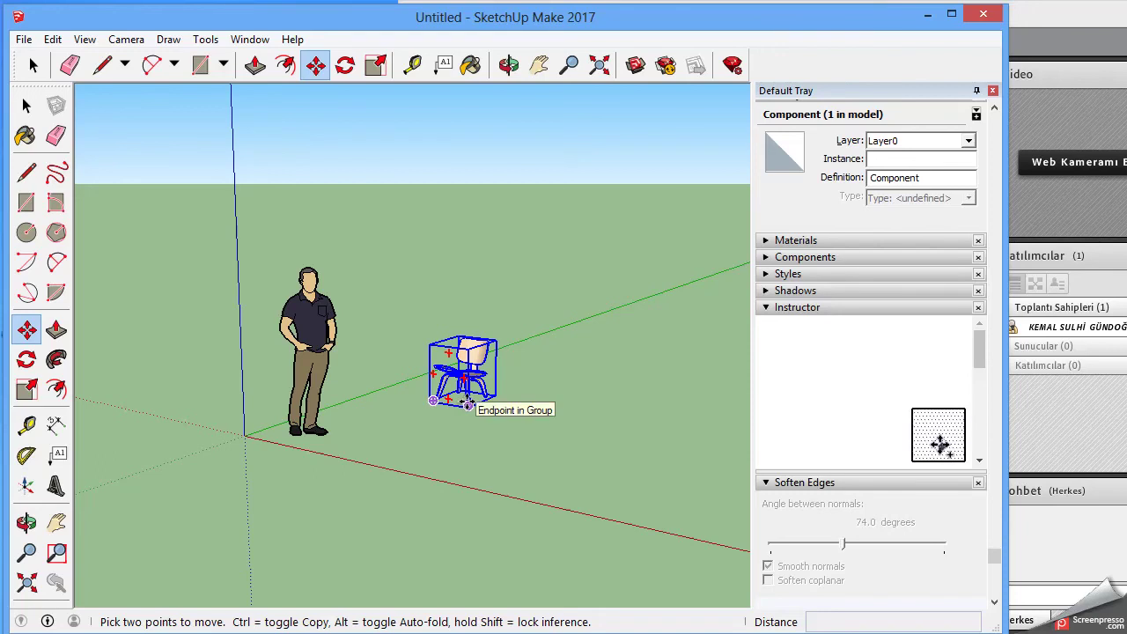
{"action": "left_click", "coordinate": [467, 401]}
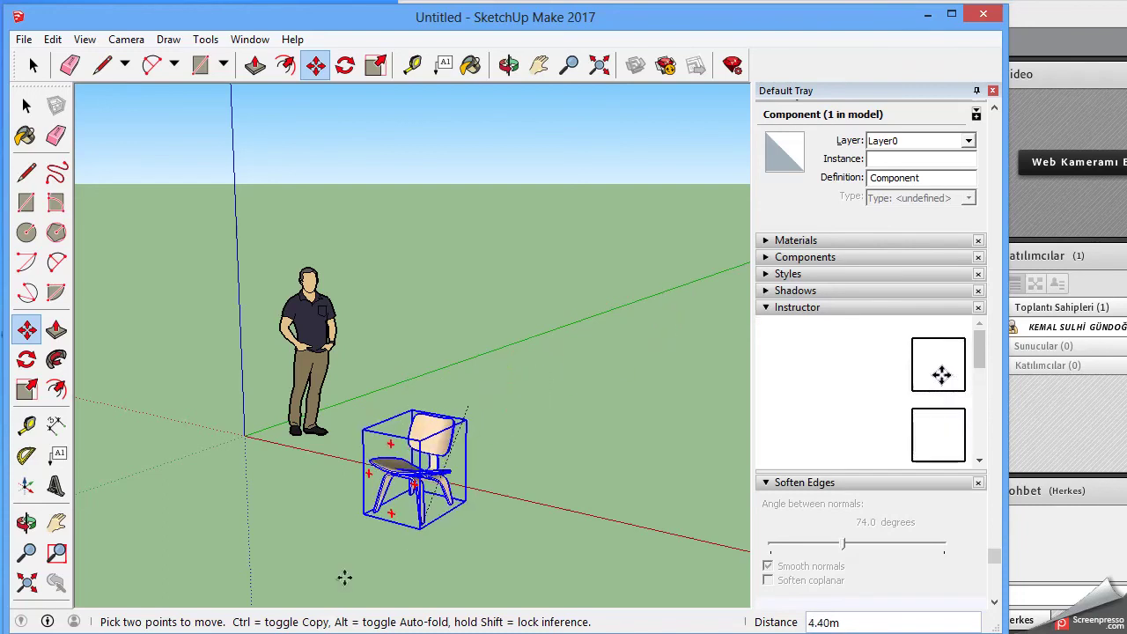
{"action": "left_click", "coordinate": [319, 599]}
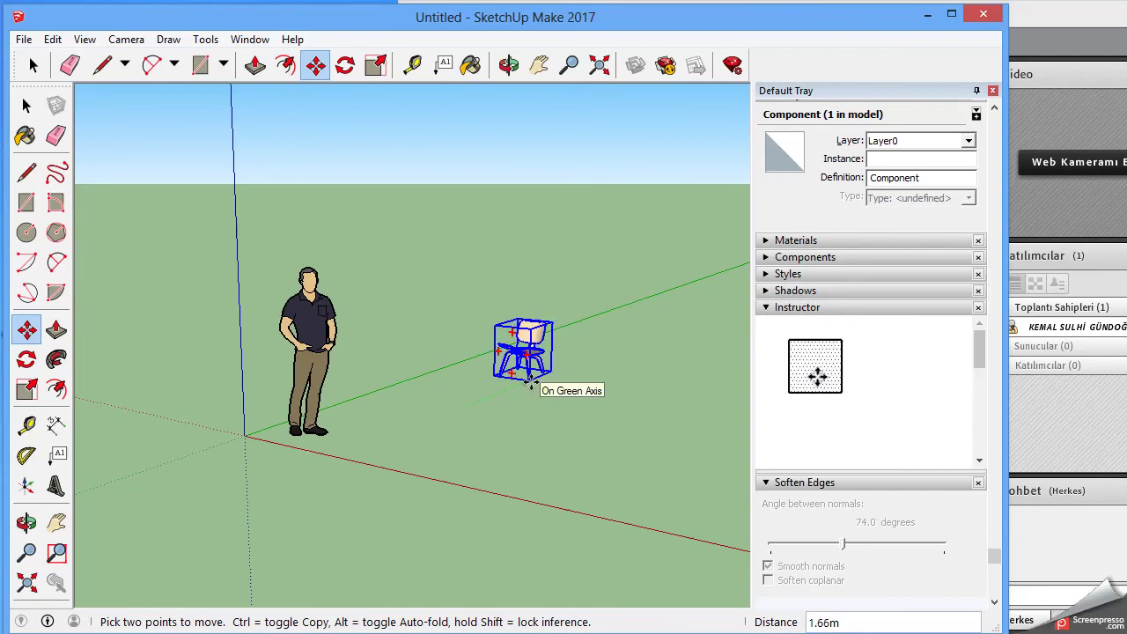
Begin a copy of the chair along the green axis using Move with Ctrl
{"action": "type", "text": "1"}
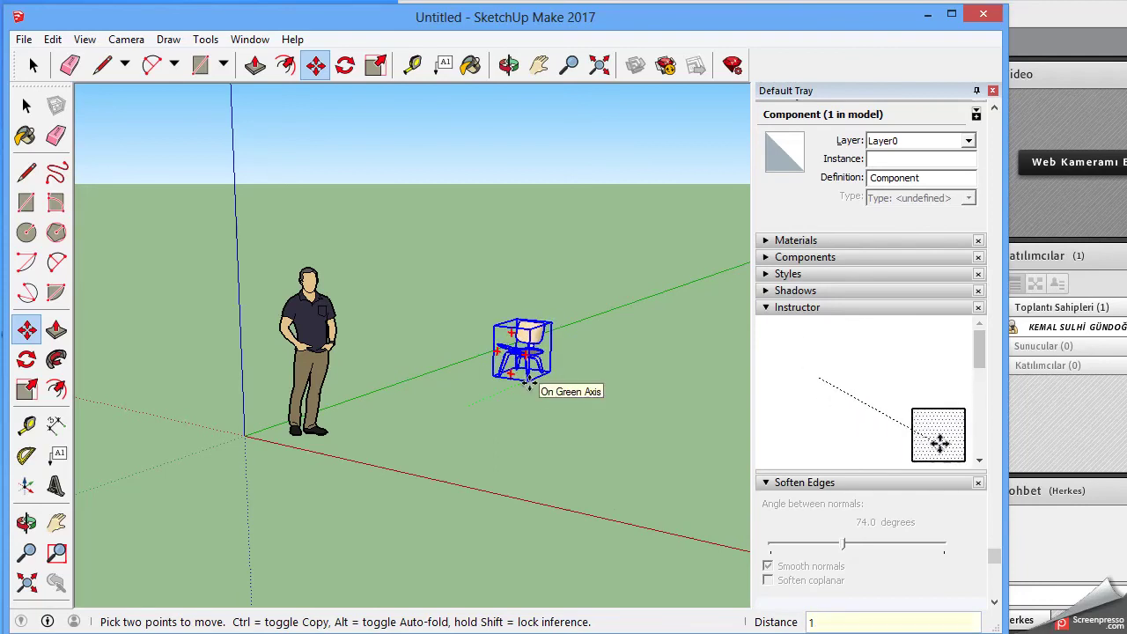
{"action": "key", "text": "ctrl"}
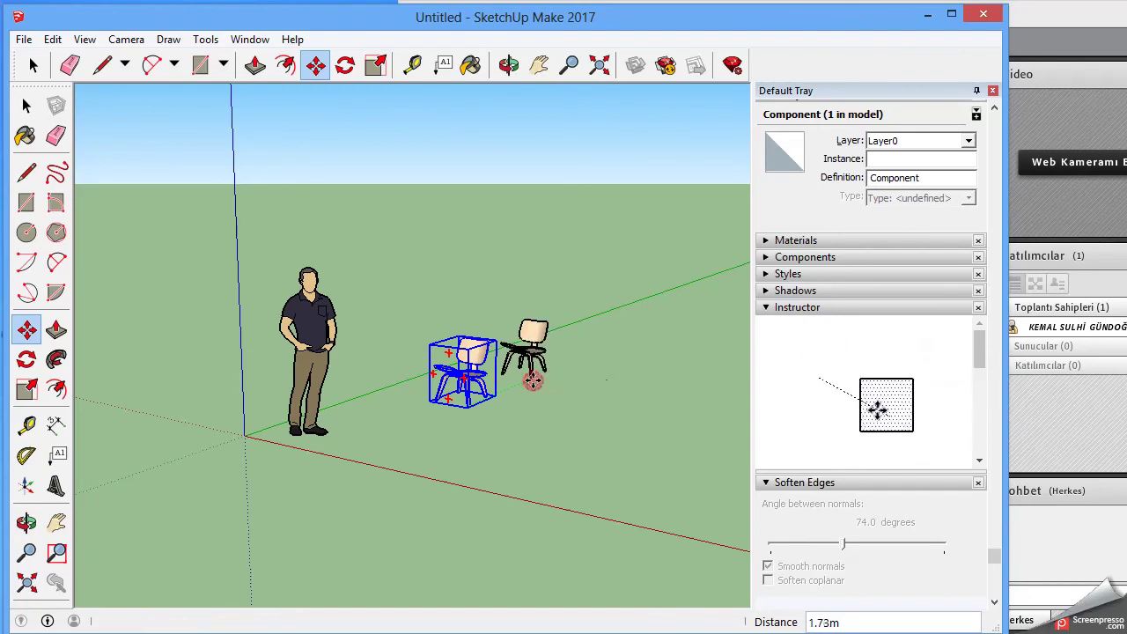
Place the chair copy, array it x9 into a row of ten, and pan to show the row
{"action": "left_click", "coordinate": [534, 379]}
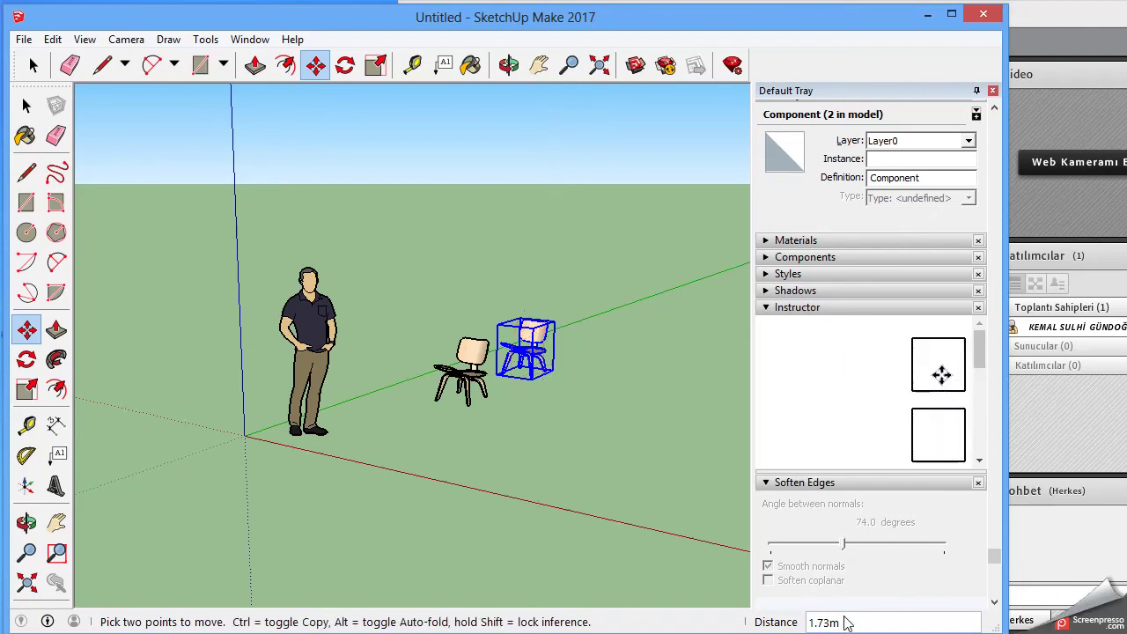
{"action": "type", "text": "x"}
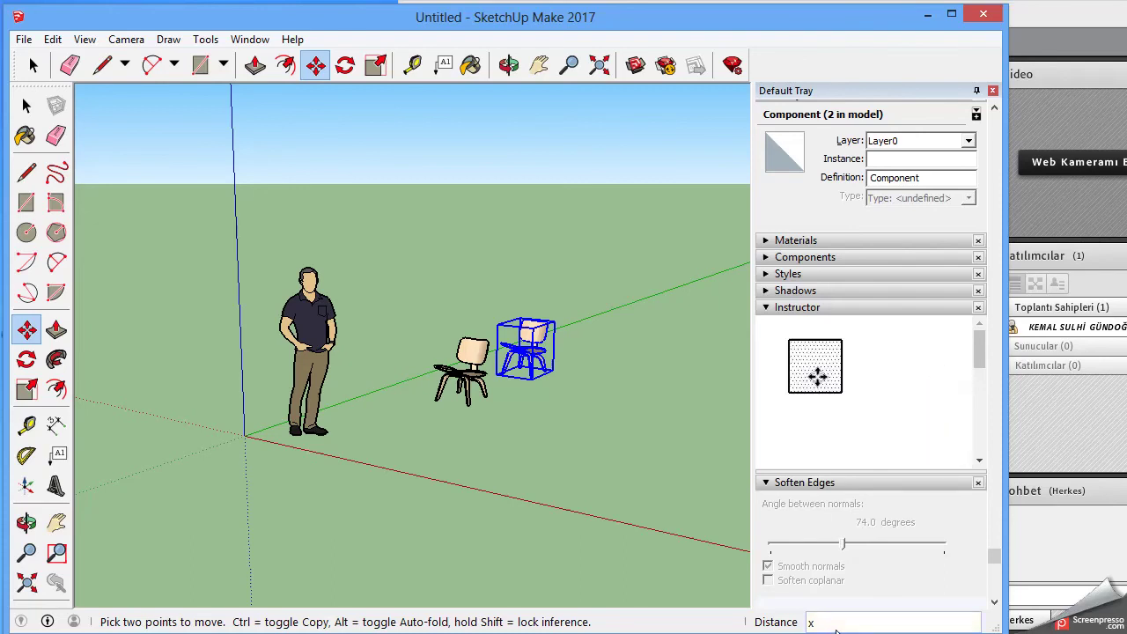
{"action": "type", "text": "9"}
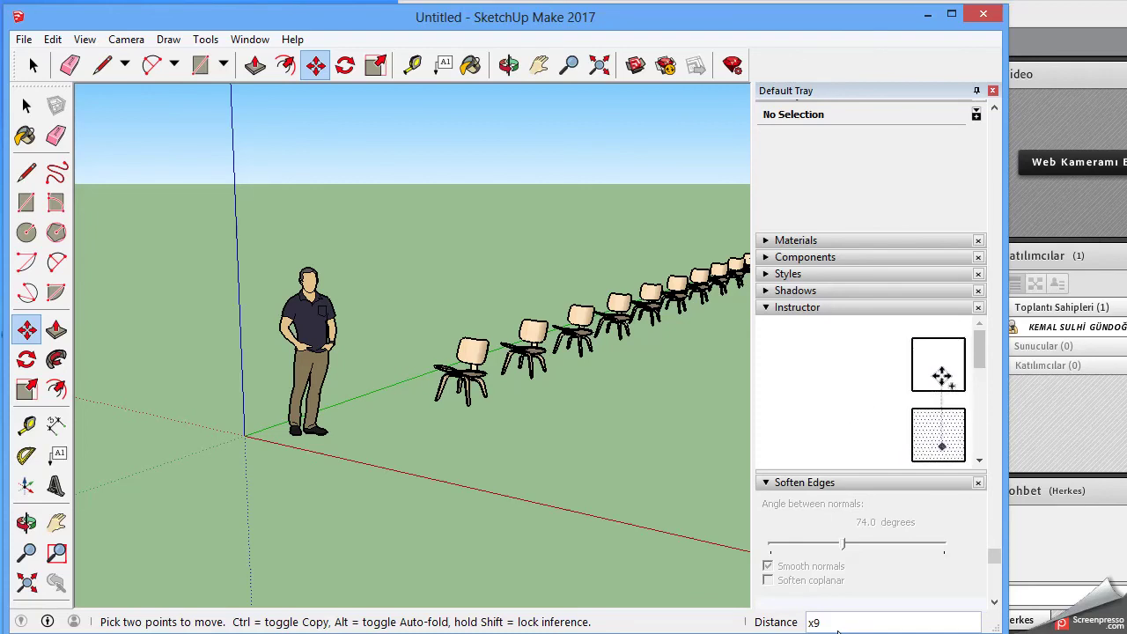
{"action": "left_click", "coordinate": [539, 64]}
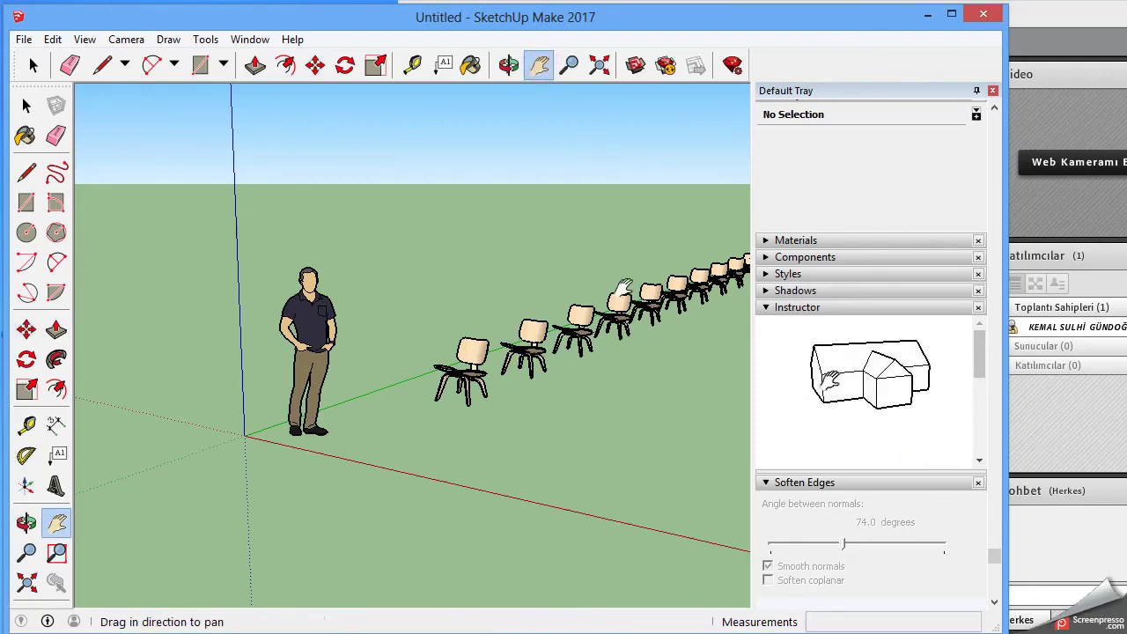
{"action": "mouse_move", "coordinate": [649, 378]}
{"action": "left_mouse_down"}
{"action": "mouse_move", "coordinate": [503, 390]}
{"action": "mouse_move", "coordinate": [513, 378]}
{"action": "left_mouse_up"}
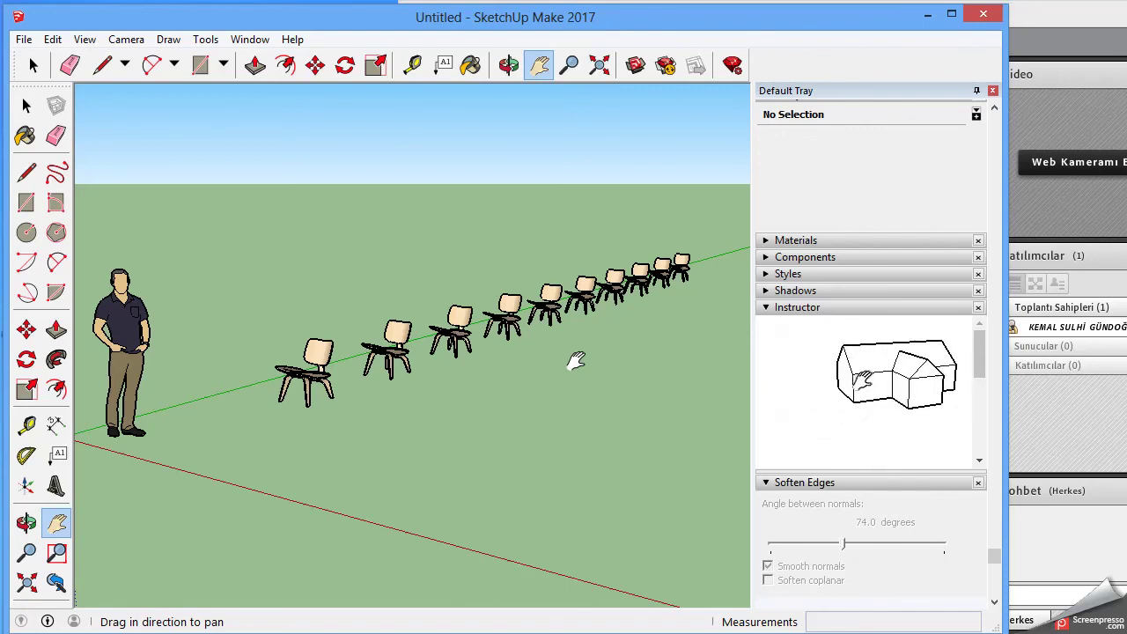
Copy the front chair with Move+Ctrl and drop the copy beside the second chair
{"action": "left_click", "coordinate": [28, 329]}
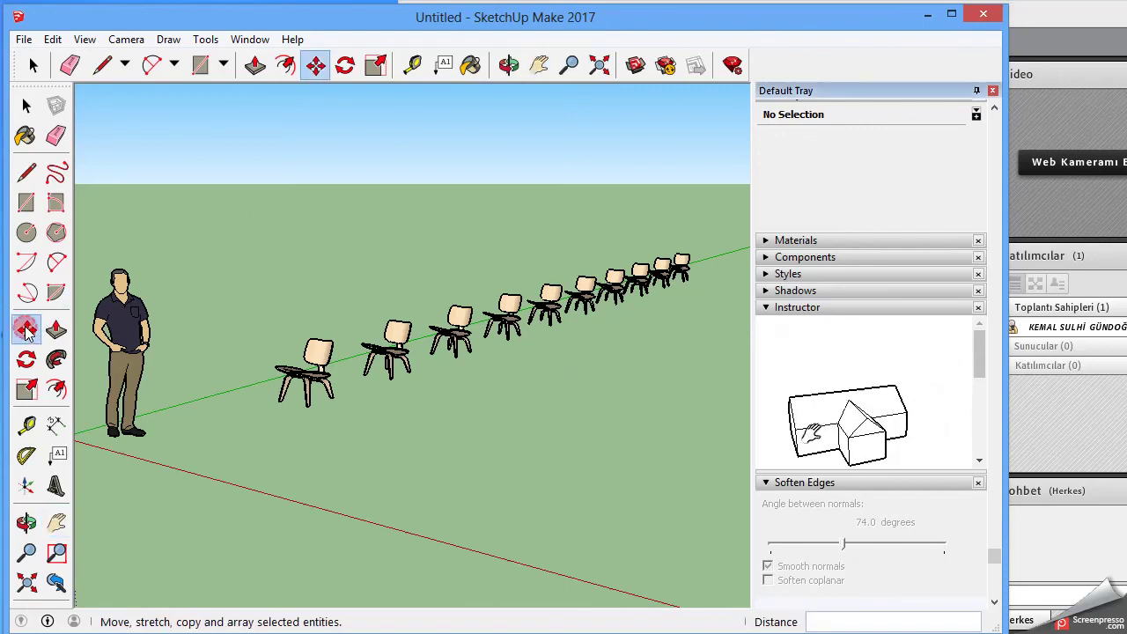
{"action": "left_click", "coordinate": [308, 384]}
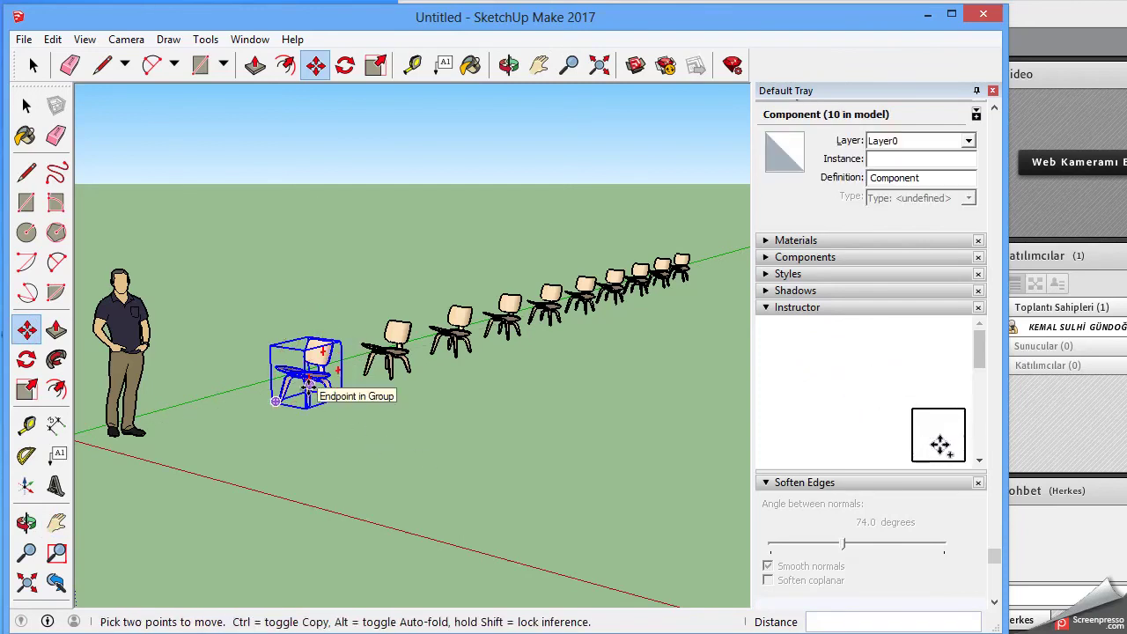
{"action": "left_click", "coordinate": [34, 67]}
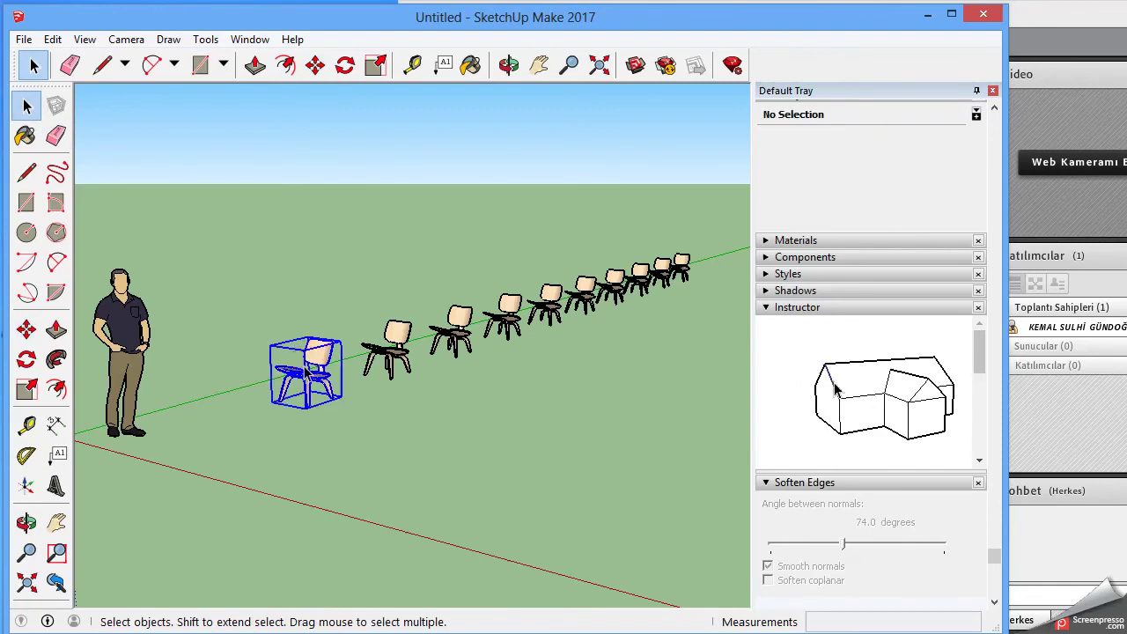
{"action": "left_click", "coordinate": [308, 365]}
{"action": "left_click", "coordinate": [25, 333]}
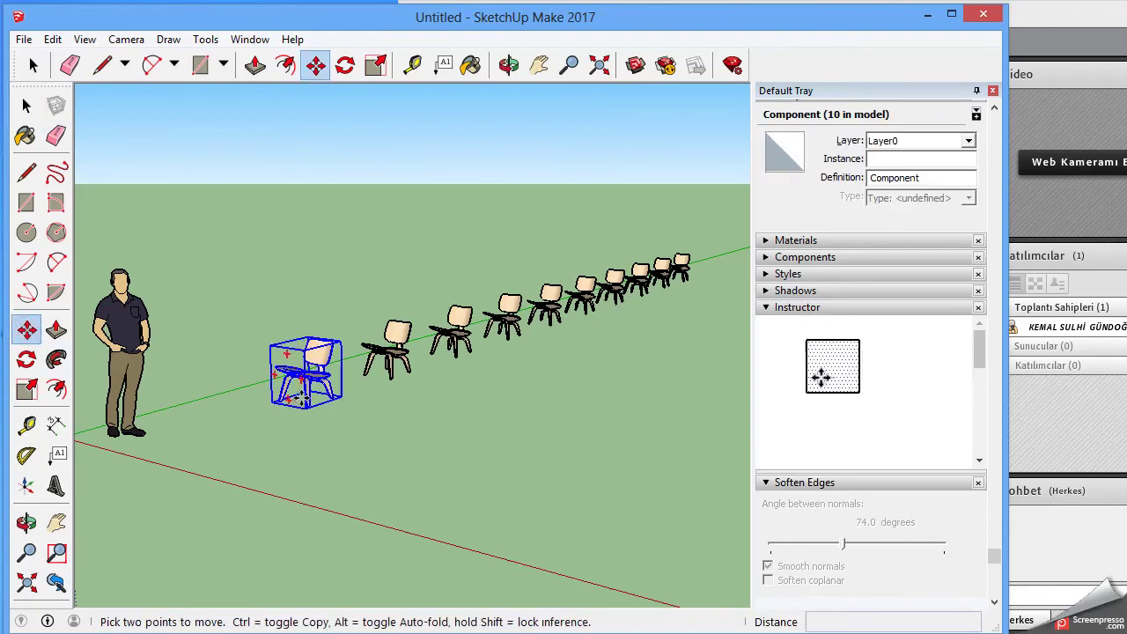
{"action": "left_click", "coordinate": [306, 405]}
{"action": "key", "text": "ctrl"}
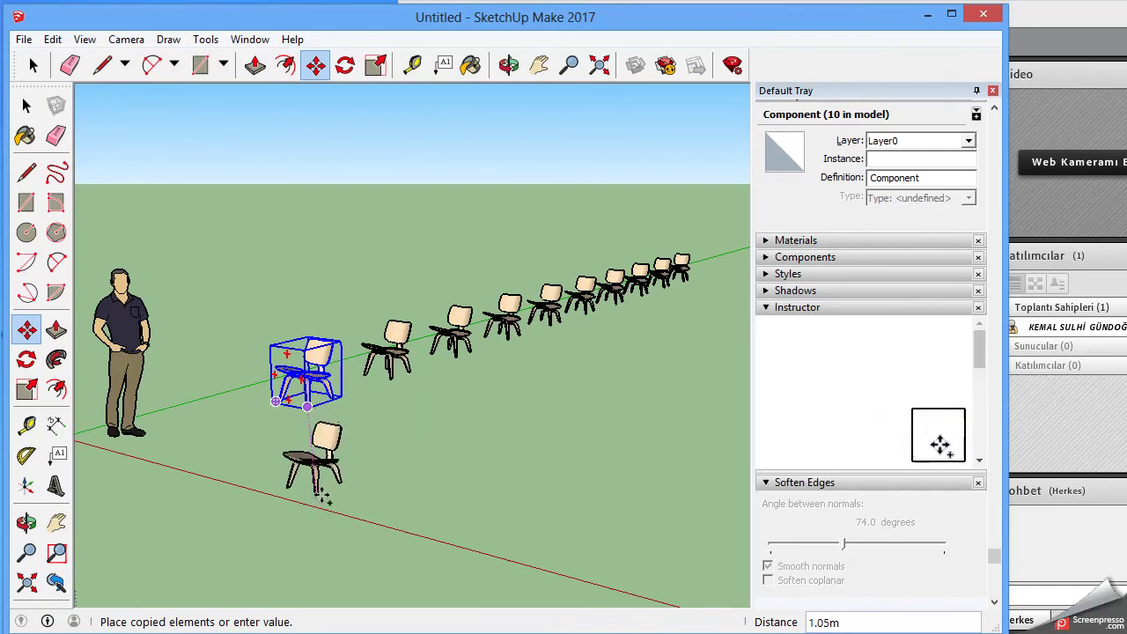
{"action": "left_click", "coordinate": [413, 419]}
{"action": "left_click", "coordinate": [531, 458]}
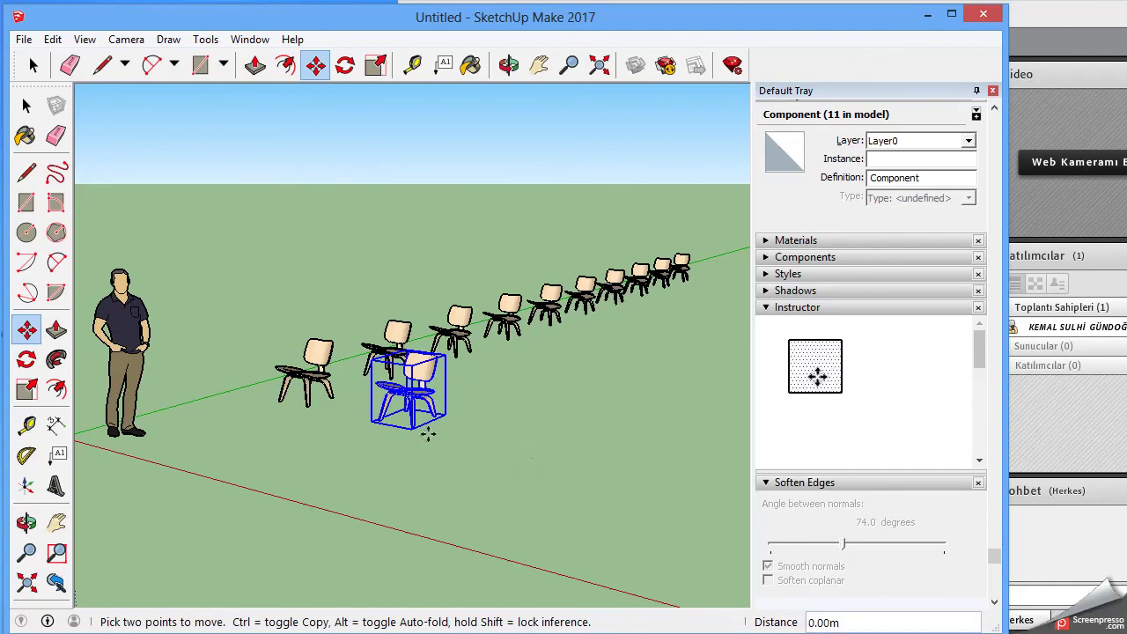
{"action": "left_click", "coordinate": [512, 476]}
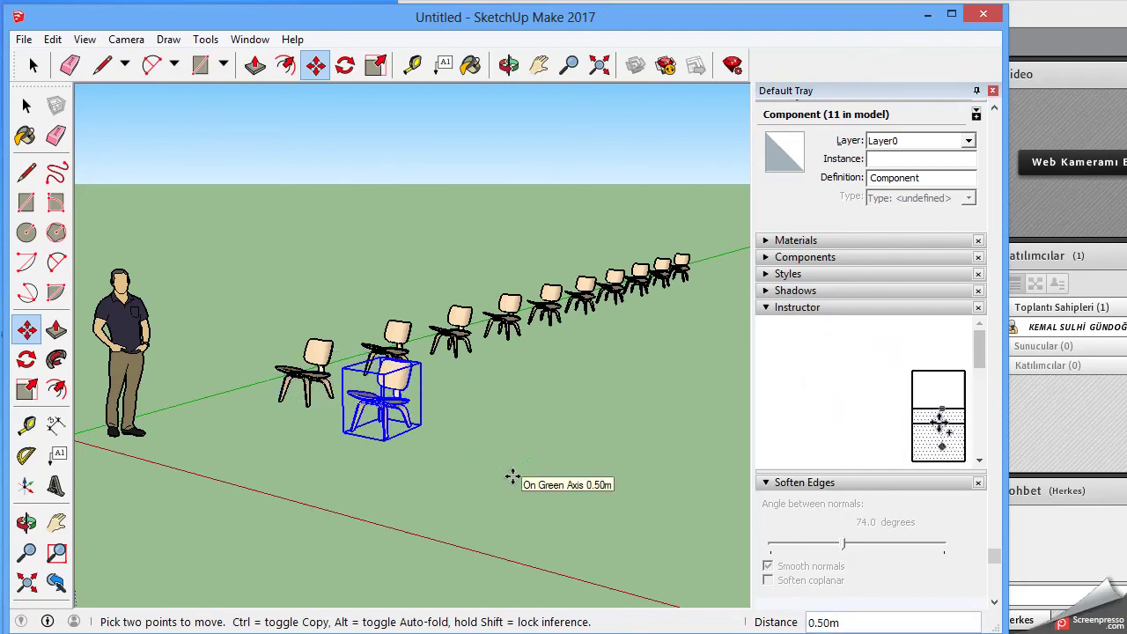
{"action": "key", "text": "space"}
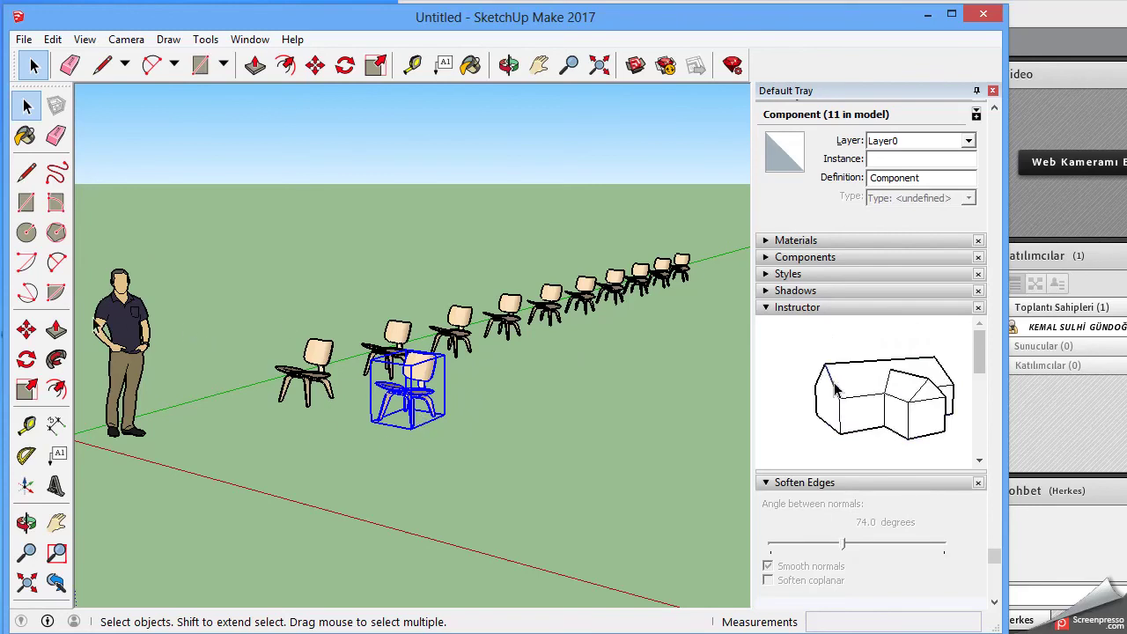
Copy the chair to the far end of a parallel row and array /10 copies between
{"action": "left_click", "coordinate": [27, 330]}
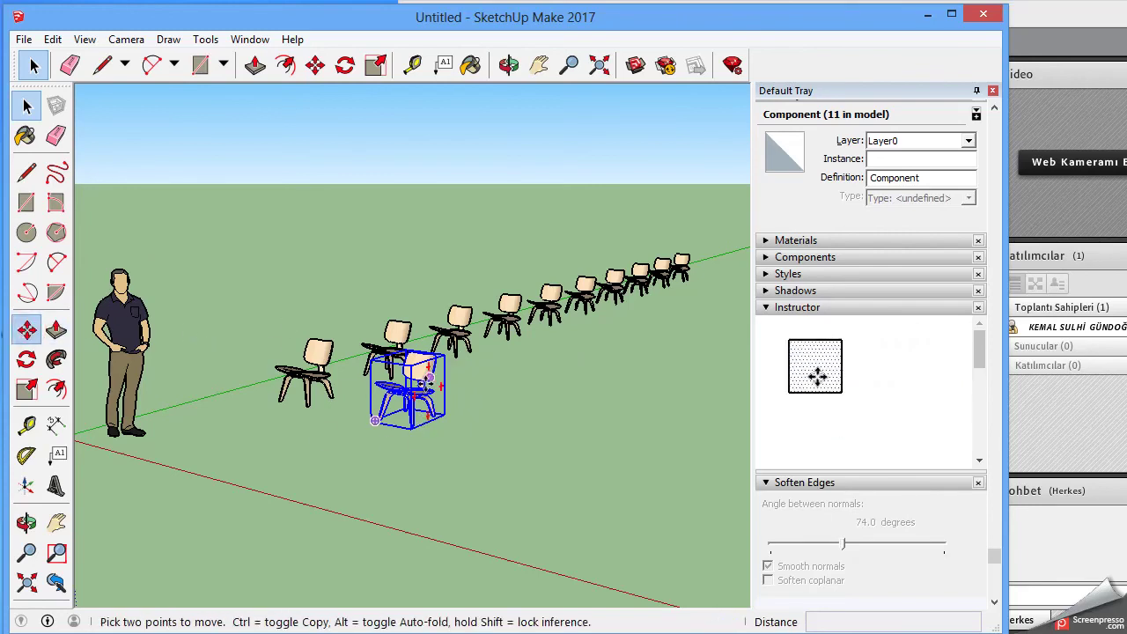
{"action": "left_click", "coordinate": [414, 430]}
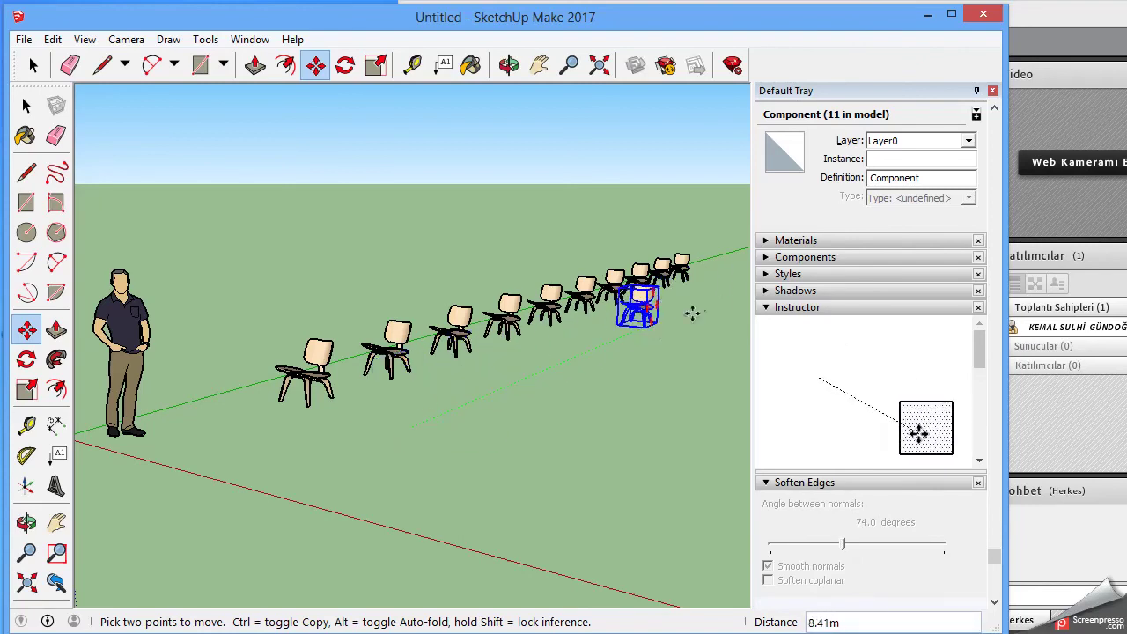
{"action": "key", "text": "ctrl"}
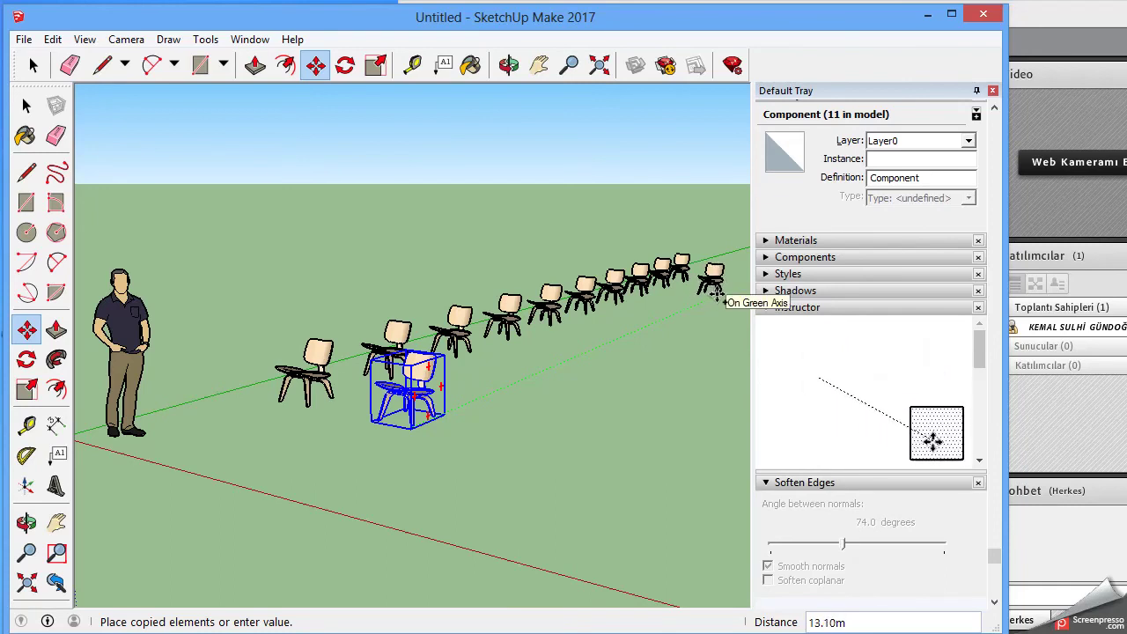
{"action": "left_click", "coordinate": [715, 297]}
{"action": "type", "text": "/"}
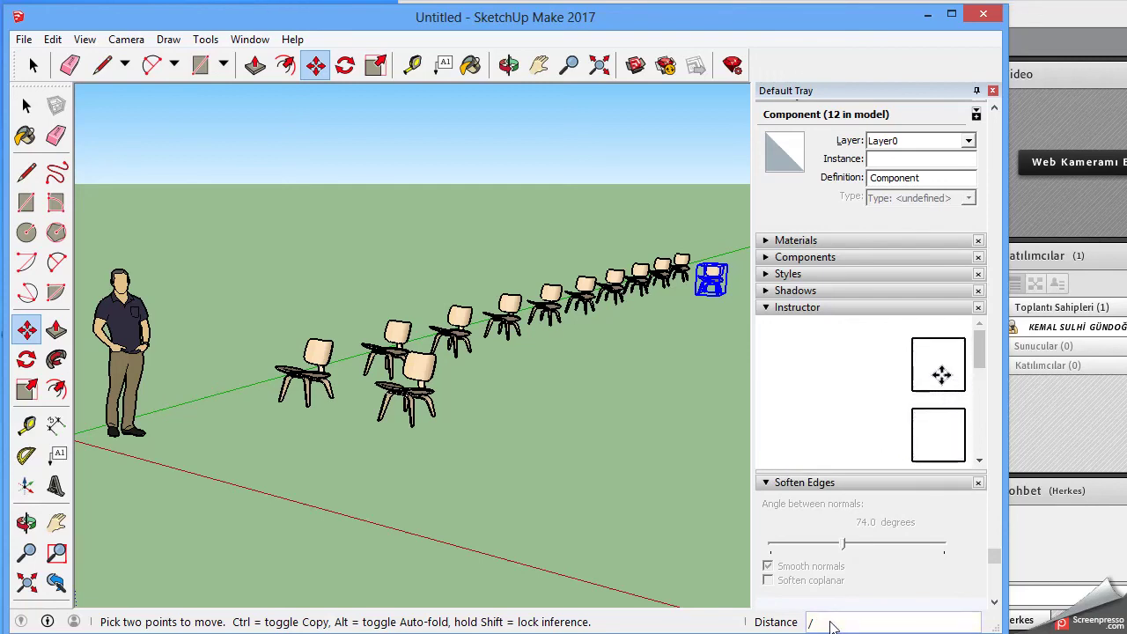
{"action": "type", "text": "1"}
{"action": "key", "text": "BackSpace"}
{"action": "key", "text": "BackSpace"}
{"action": "type", "text": "/"}
{"action": "key", "text": "Return"}
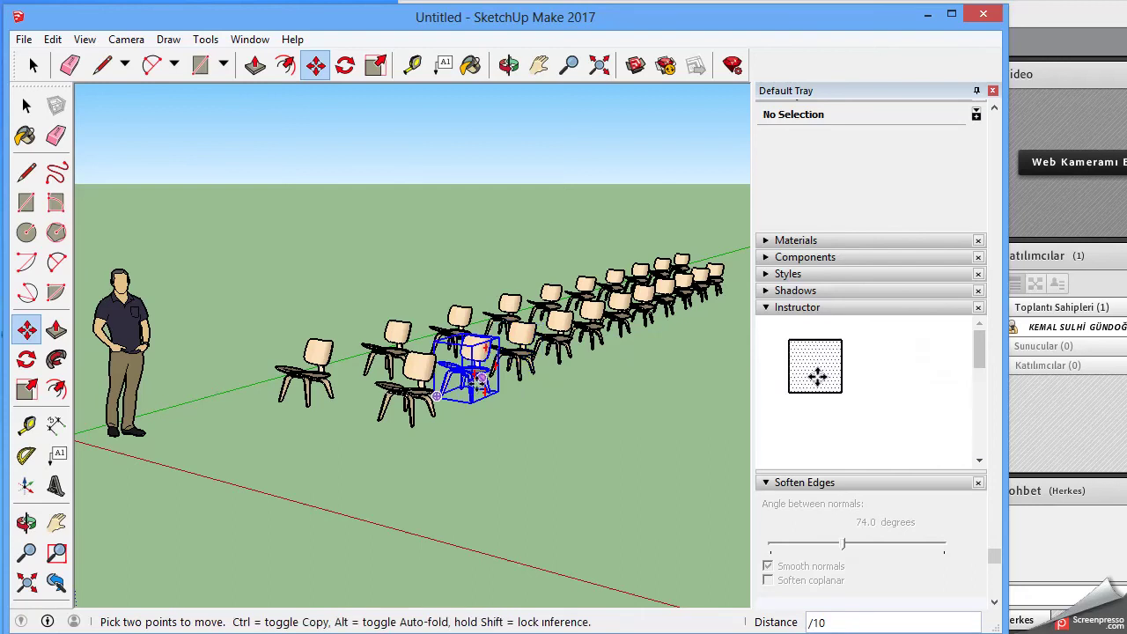
{"action": "key", "text": "q"}
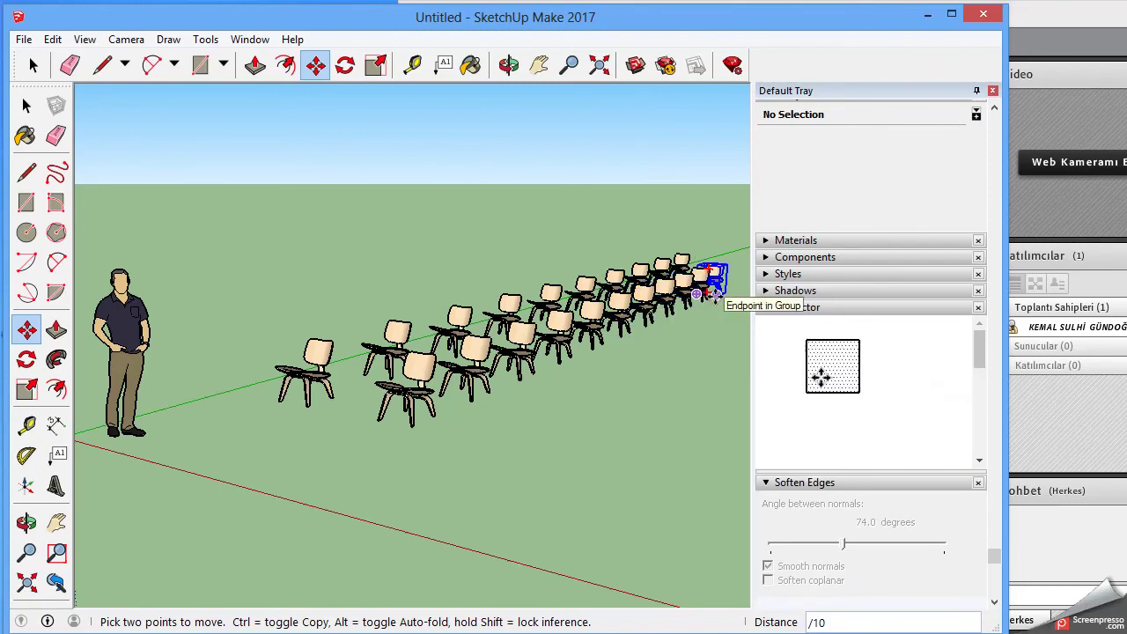
Move the far-end chair into the foreground, then return it to the row's end
{"action": "left_click", "coordinate": [715, 298]}
{"action": "left_click", "coordinate": [446, 408]}
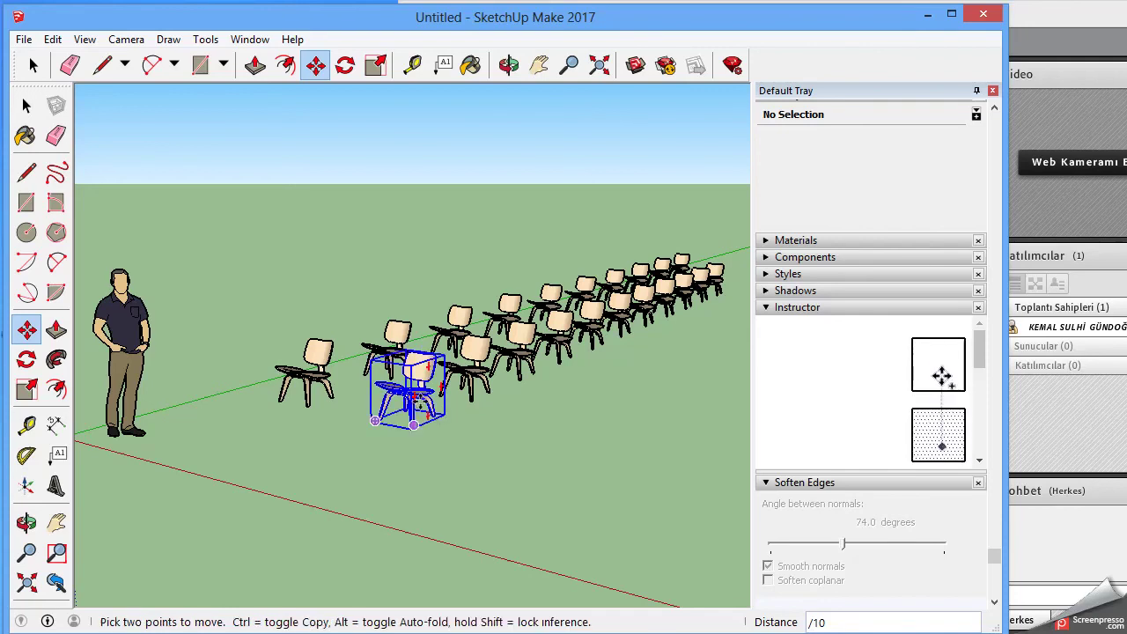
{"action": "left_click", "coordinate": [437, 394]}
{"action": "left_click", "coordinate": [673, 296]}
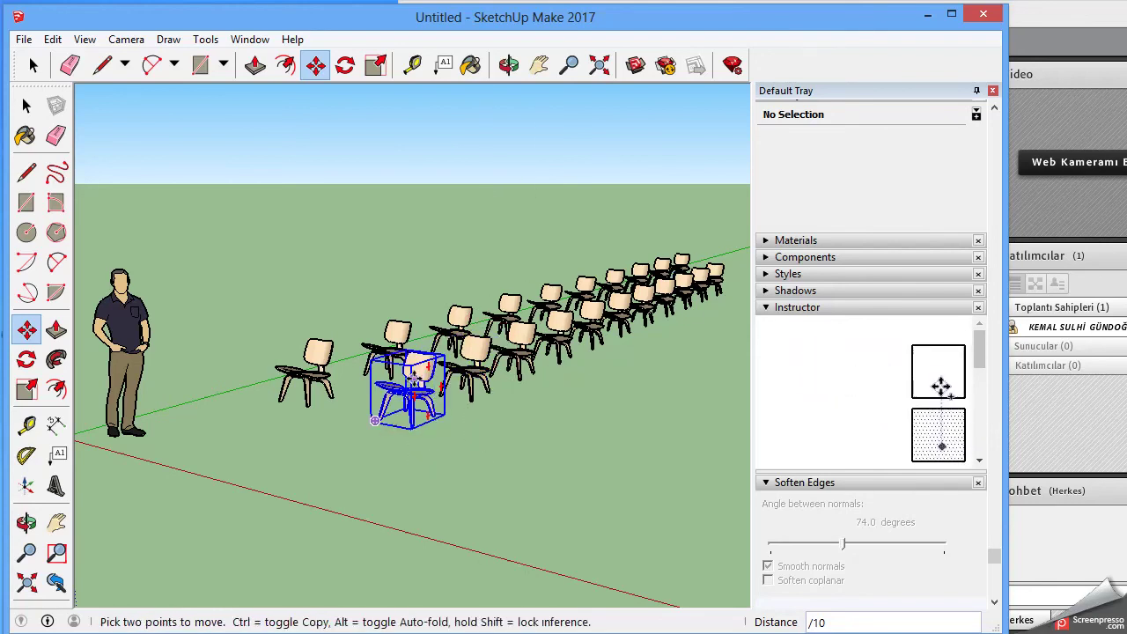
Move the second row's front chair 2.76m out onto the open ground at right
{"action": "left_click", "coordinate": [26, 327]}
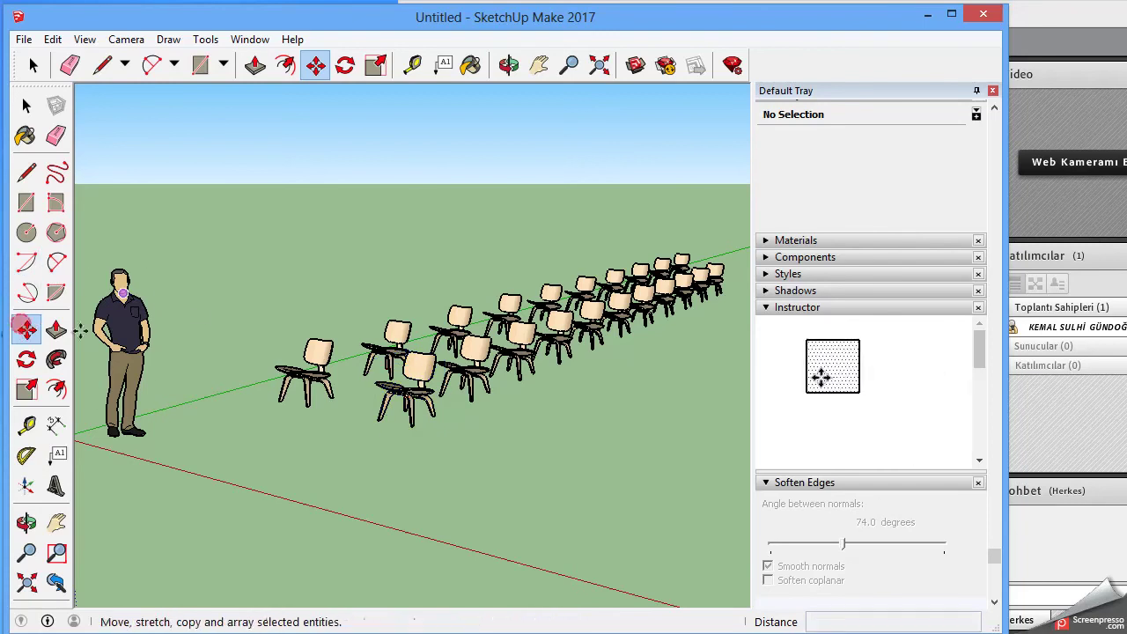
{"action": "left_click", "coordinate": [421, 414]}
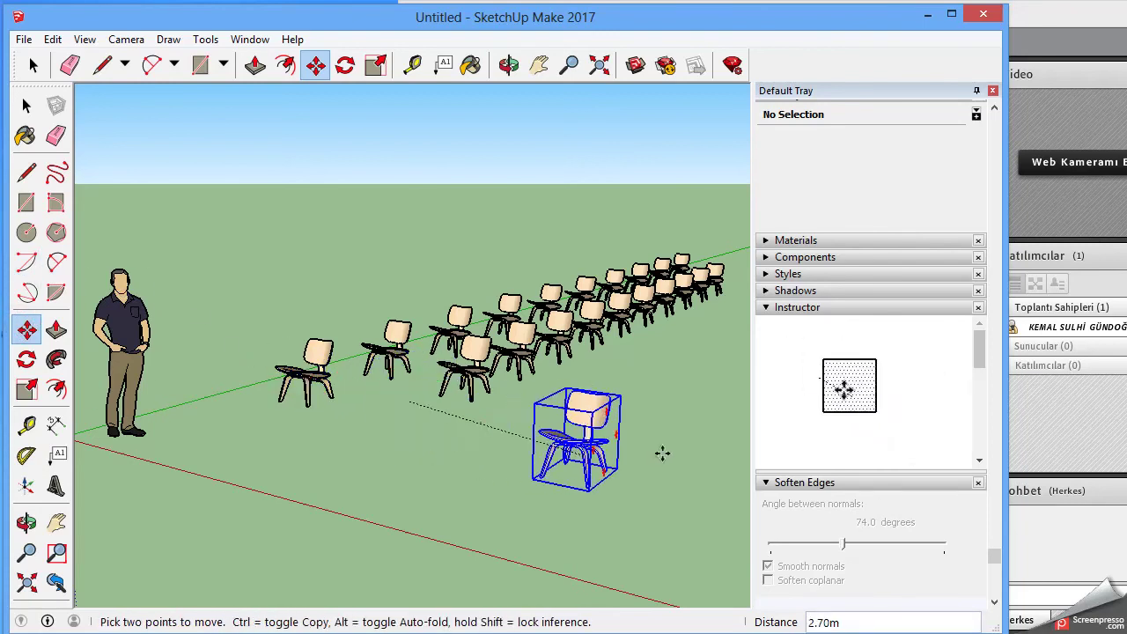
{"action": "left_click", "coordinate": [662, 414]}
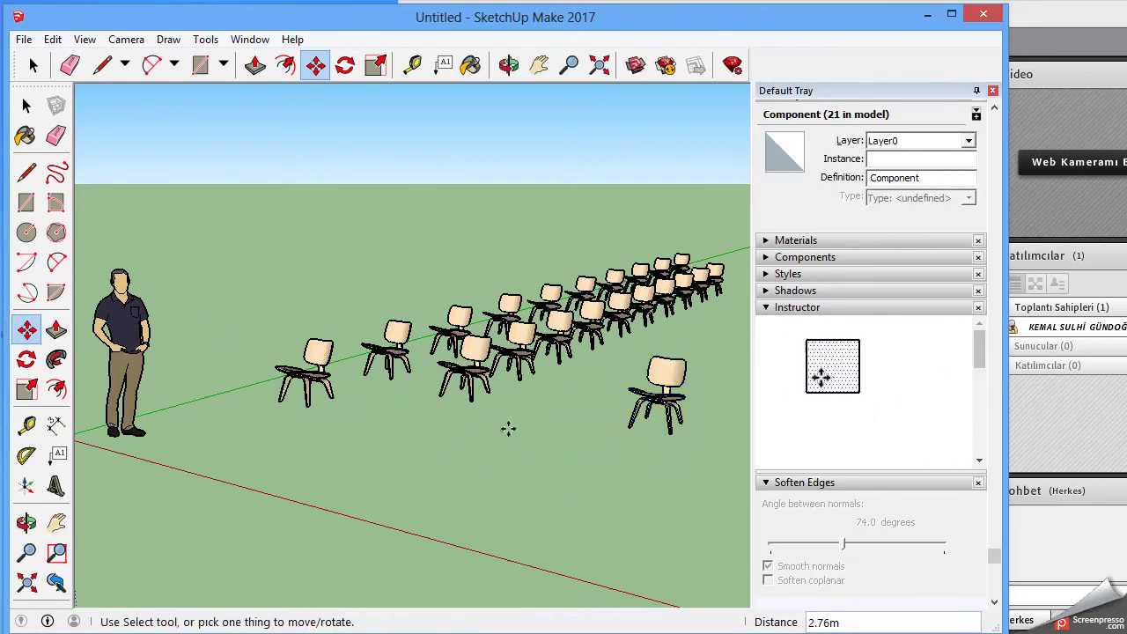
Pan and orbit the view so the chair rows run diagonally past the lone chair
{"action": "left_click", "coordinate": [539, 65]}
{"action": "mouse_move", "coordinate": [576, 415]}
{"action": "left_mouse_down"}
{"action": "mouse_move", "coordinate": [374, 281]}
{"action": "mouse_move", "coordinate": [355, 302]}
{"action": "mouse_move", "coordinate": [373, 344]}
{"action": "left_mouse_up"}
{"action": "left_click", "coordinate": [508, 65]}
{"action": "mouse_move", "coordinate": [397, 221]}
{"action": "left_mouse_down"}
{"action": "mouse_move", "coordinate": [335, 268]}
{"action": "mouse_move", "coordinate": [348, 383]}
{"action": "left_mouse_up"}
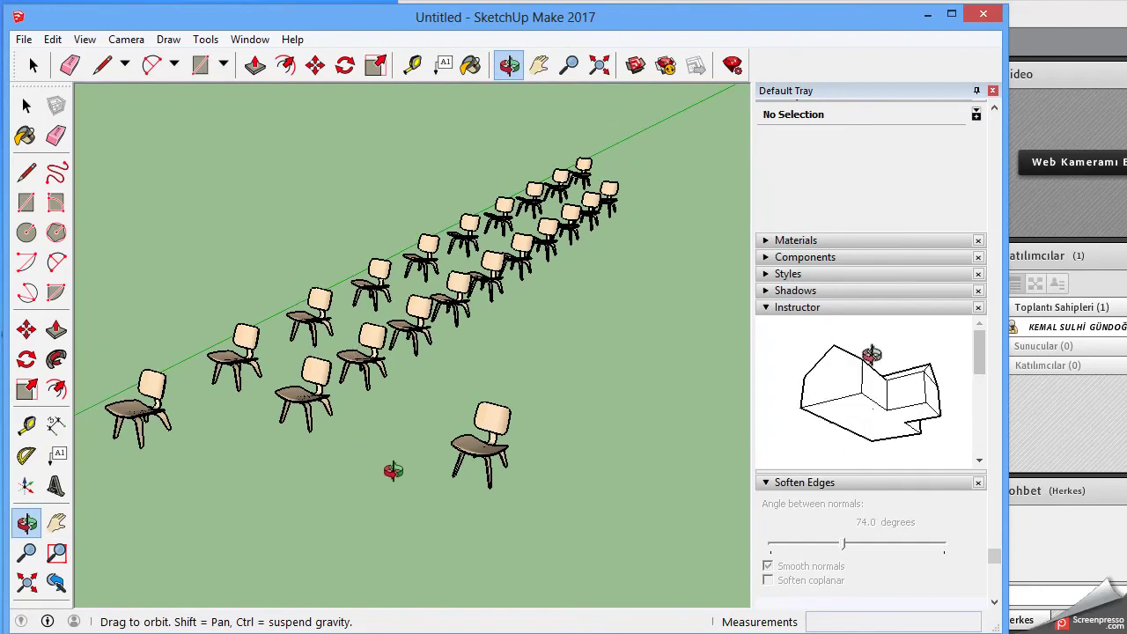
{"action": "left_click_drag", "start_coordinate": [393, 471], "coordinate": [364, 475]}
Zoom in on the lone chair and circle around it to see its sides
{"action": "scroll", "coordinate": [365, 475], "scroll_direction": "up", "scroll_amount": 3}
{"action": "scroll", "coordinate": [428, 473], "scroll_direction": "up", "scroll_amount": 3}
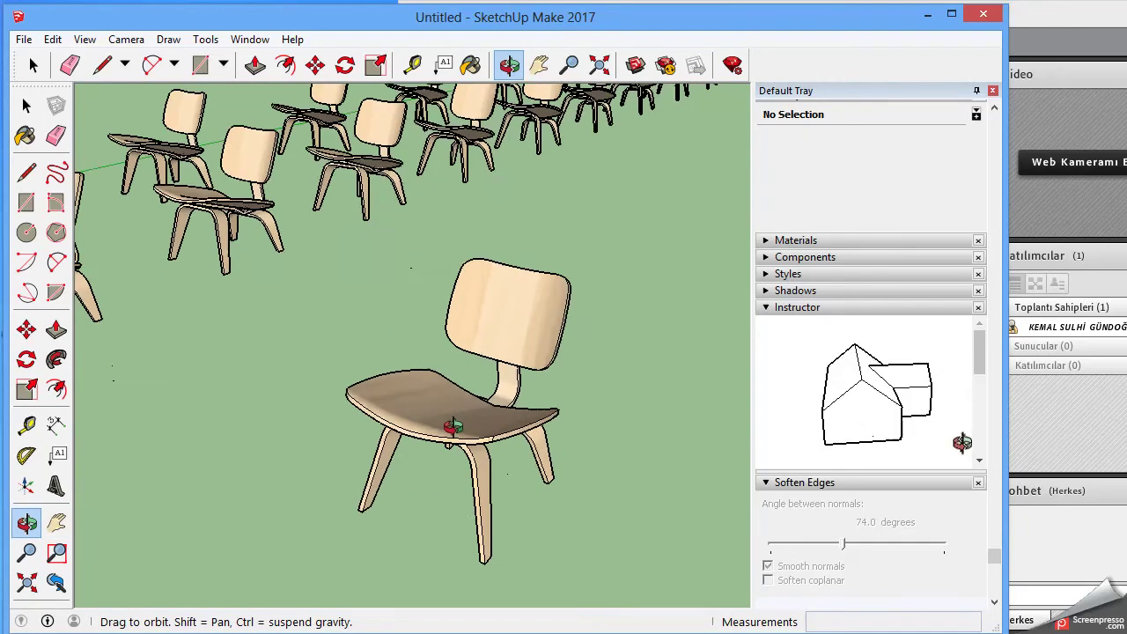
{"action": "scroll", "coordinate": [452, 428], "scroll_direction": "up", "scroll_amount": 2}
{"action": "scroll", "coordinate": [516, 370], "scroll_direction": "up", "scroll_amount": 2}
{"action": "scroll", "coordinate": [536, 323], "scroll_direction": "up", "scroll_amount": 2}
{"action": "scroll", "coordinate": [529, 335], "scroll_direction": "up", "scroll_amount": 2}
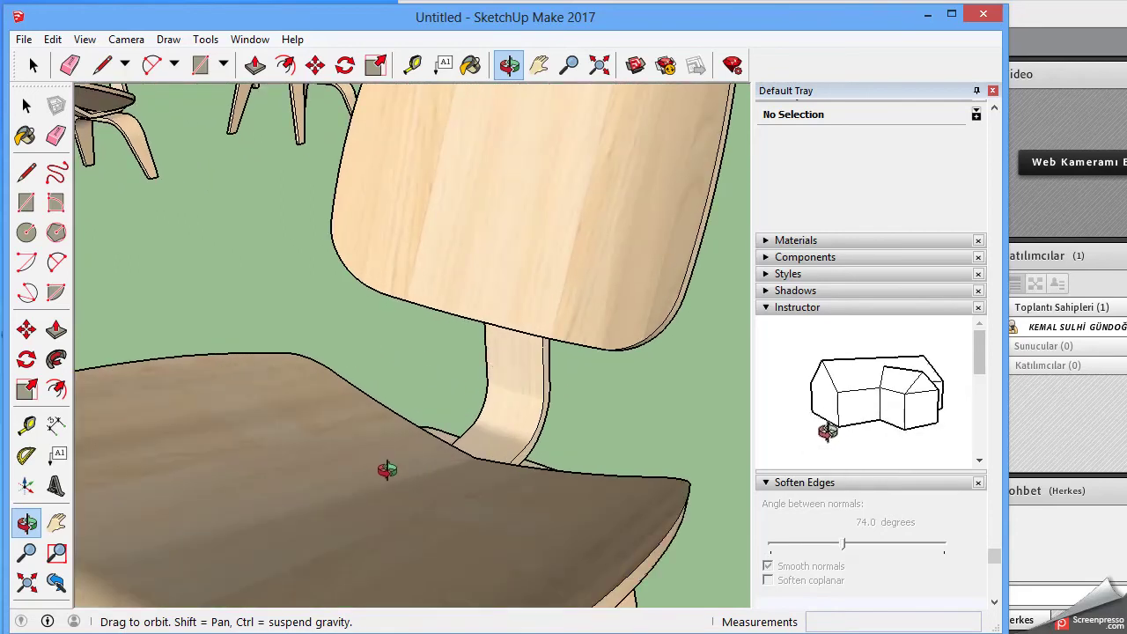
{"action": "scroll", "coordinate": [353, 516], "scroll_direction": "down", "scroll_amount": 2}
{"action": "left_click_drag", "start_coordinate": [347, 529], "coordinate": [315, 536]}
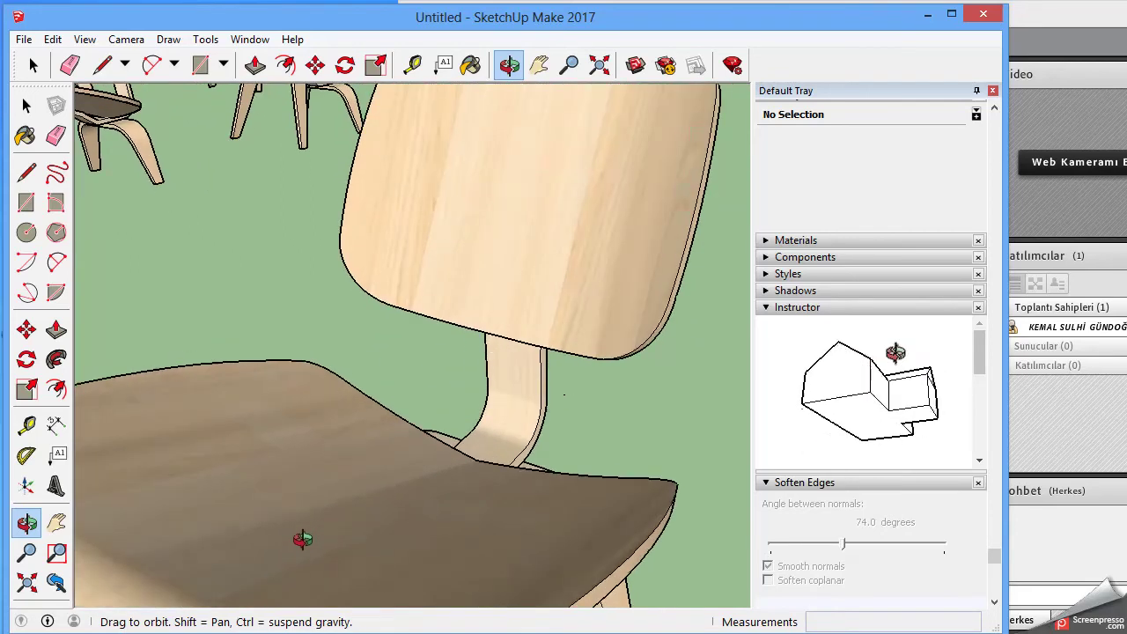
{"action": "scroll", "coordinate": [310, 516], "scroll_direction": "down", "scroll_amount": 2}
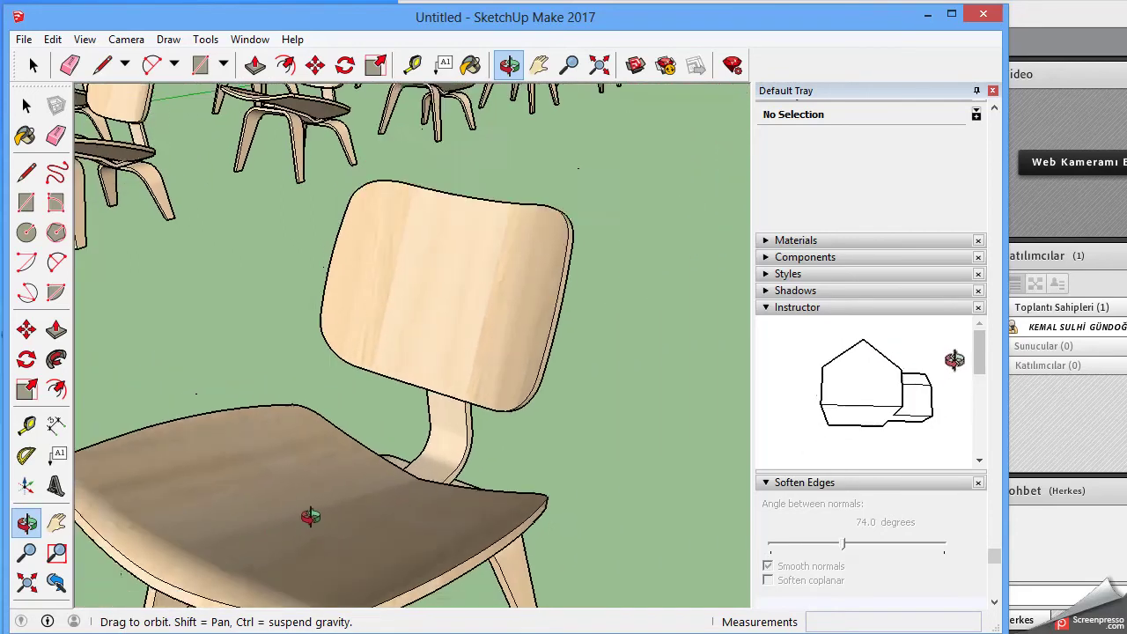
{"action": "scroll", "coordinate": [299, 519], "scroll_direction": "down", "scroll_amount": 2}
{"action": "scroll", "coordinate": [295, 524], "scroll_direction": "down", "scroll_amount": 2}
{"action": "scroll", "coordinate": [297, 528], "scroll_direction": "down", "scroll_amount": 2}
{"action": "scroll", "coordinate": [313, 586], "scroll_direction": "down", "scroll_amount": 2}
{"action": "scroll", "coordinate": [314, 587], "scroll_direction": "up", "scroll_amount": 2}
{"action": "scroll", "coordinate": [273, 573], "scroll_direction": "up", "scroll_amount": 2}
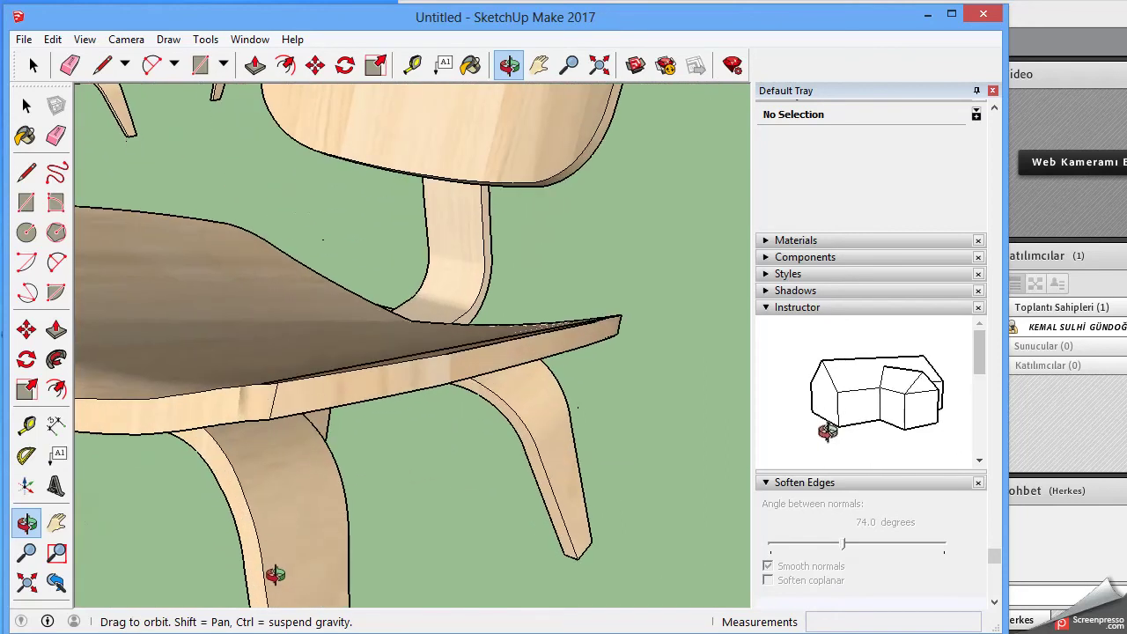
{"action": "scroll", "coordinate": [373, 554], "scroll_direction": "up", "scroll_amount": 2}
{"action": "scroll", "coordinate": [512, 507], "scroll_direction": "up", "scroll_amount": 2}
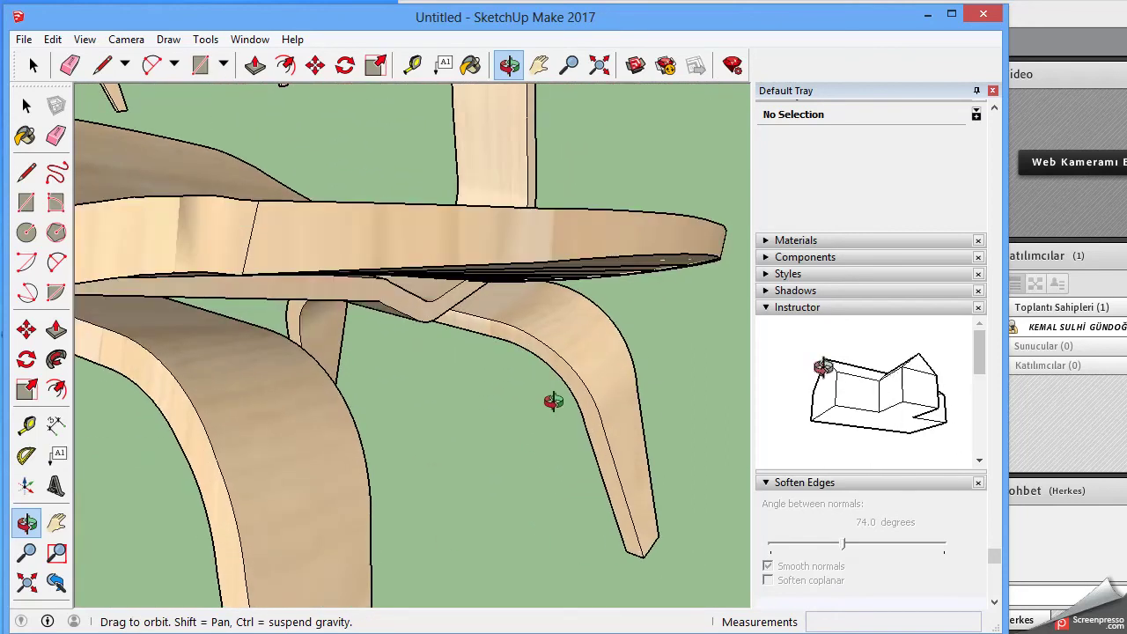
{"action": "scroll", "coordinate": [382, 337], "scroll_direction": "down", "scroll_amount": 2}
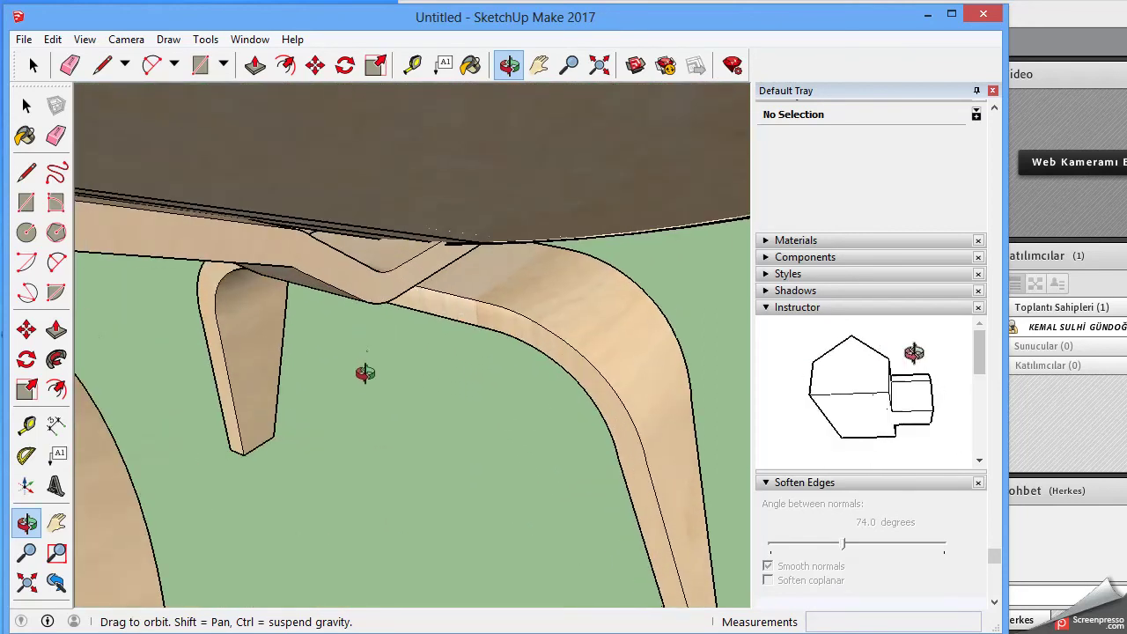
{"action": "scroll", "coordinate": [361, 414], "scroll_direction": "down", "scroll_amount": 3}
Orbit below the lone chair and zoom in to inspect its seat underside and legs
{"action": "mouse_move", "coordinate": [337, 416]}
{"action": "left_mouse_down"}
{"action": "mouse_move", "coordinate": [350, 253]}
{"action": "mouse_move", "coordinate": [373, 171]}
{"action": "left_mouse_up"}
{"action": "scroll", "coordinate": [352, 163], "scroll_direction": "up", "scroll_amount": 2}
{"action": "scroll", "coordinate": [353, 160], "scroll_direction": "up", "scroll_amount": 2}
{"action": "scroll", "coordinate": [356, 176], "scroll_direction": "up", "scroll_amount": 2}
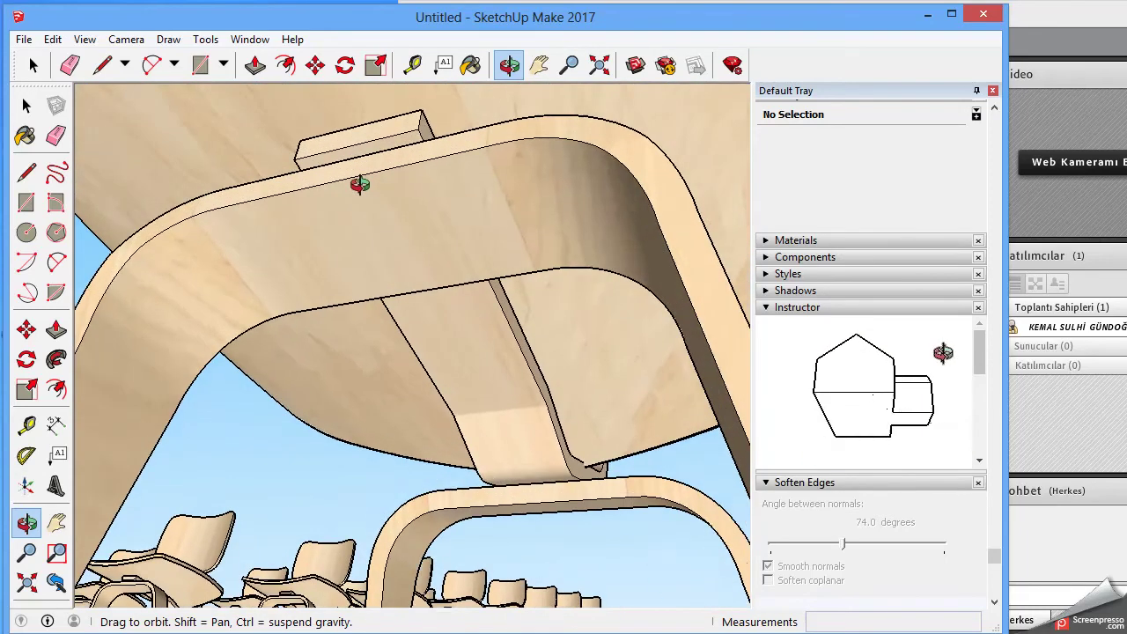
{"action": "scroll", "coordinate": [363, 178], "scroll_direction": "up", "scroll_amount": 2}
{"action": "scroll", "coordinate": [369, 158], "scroll_direction": "up", "scroll_amount": 1}
{"action": "scroll", "coordinate": [353, 157], "scroll_direction": "down", "scroll_amount": 2}
{"action": "mouse_move", "coordinate": [334, 156]}
{"action": "left_mouse_down"}
{"action": "mouse_move", "coordinate": [433, 420]}
{"action": "mouse_move", "coordinate": [556, 420]}
{"action": "mouse_move", "coordinate": [606, 491]}
{"action": "mouse_move", "coordinate": [604, 526]}
{"action": "mouse_move", "coordinate": [561, 516]}
{"action": "mouse_move", "coordinate": [461, 574]}
{"action": "mouse_move", "coordinate": [408, 582]}
{"action": "mouse_move", "coordinate": [365, 569]}
{"action": "mouse_move", "coordinate": [531, 579]}
{"action": "mouse_move", "coordinate": [483, 558]}
{"action": "mouse_move", "coordinate": [431, 499]}
{"action": "mouse_move", "coordinate": [390, 484]}
{"action": "mouse_move", "coordinate": [397, 455]}
{"action": "mouse_move", "coordinate": [330, 312]}
{"action": "mouse_move", "coordinate": [325, 330]}
{"action": "mouse_move", "coordinate": [304, 323]}
{"action": "mouse_move", "coordinate": [317, 503]}
{"action": "mouse_move", "coordinate": [355, 438]}
{"action": "mouse_move", "coordinate": [325, 485]}
{"action": "mouse_move", "coordinate": [338, 534]}
{"action": "mouse_move", "coordinate": [317, 468]}
{"action": "mouse_move", "coordinate": [346, 473]}
{"action": "mouse_move", "coordinate": [319, 486]}
{"action": "left_mouse_up"}
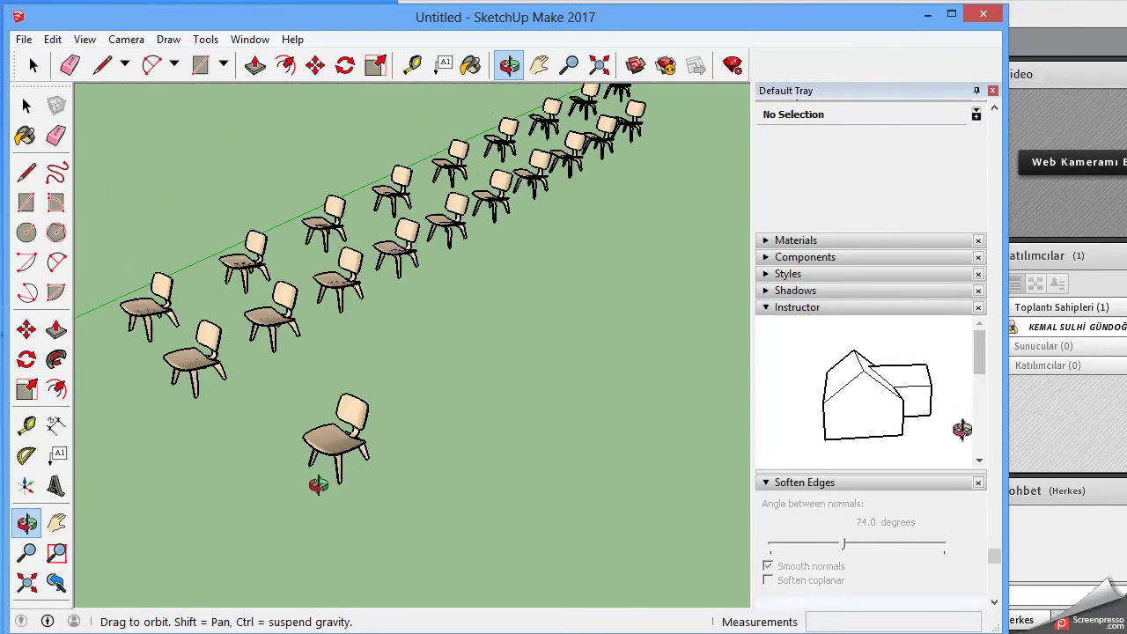
Pan the view up and right to centre the lone chair, then exit navigation
{"action": "left_click", "coordinate": [539, 65]}
{"action": "left_click_drag", "start_coordinate": [399, 404], "coordinate": [467, 302]}
{"action": "right_click", "coordinate": [470, 302]}
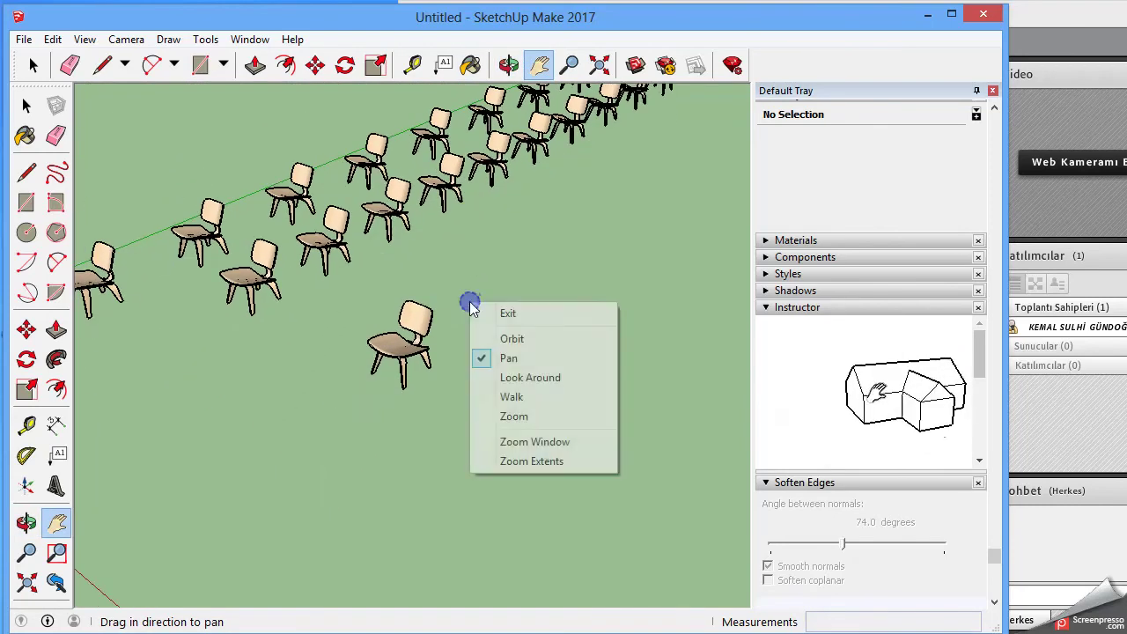
{"action": "left_click", "coordinate": [505, 314]}
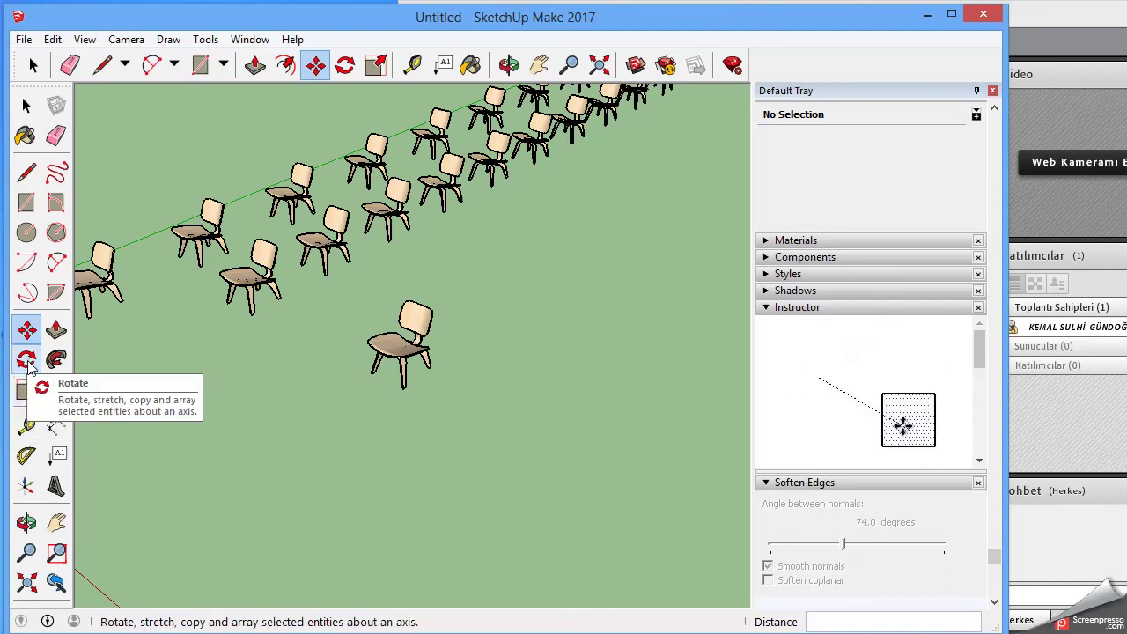
{"action": "left_click", "coordinate": [27, 363]}
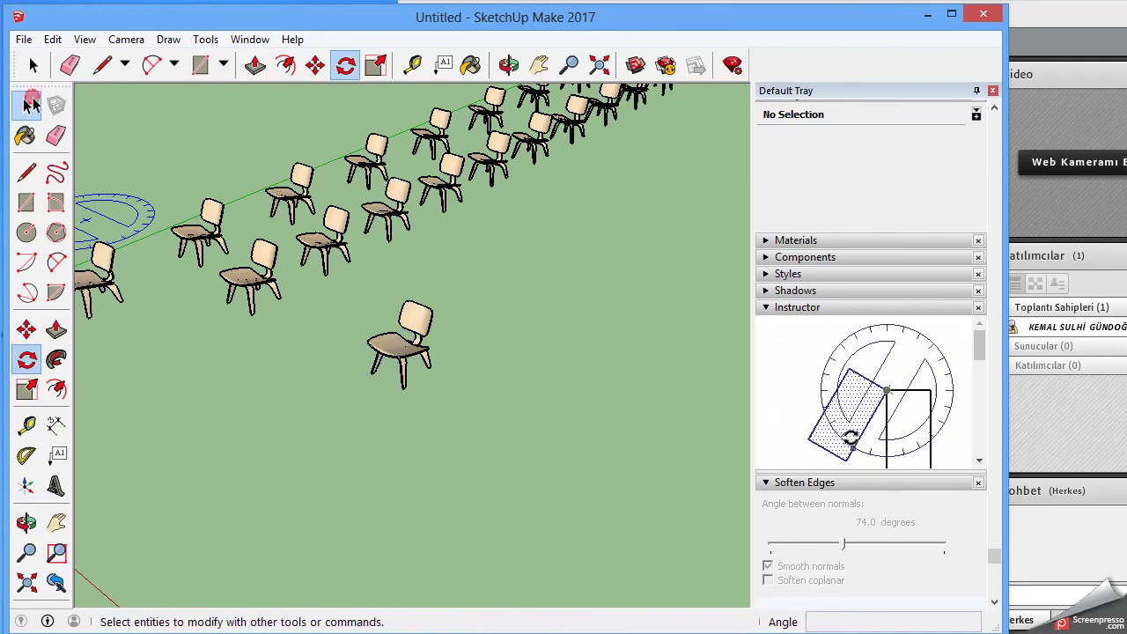
{"action": "left_click", "coordinate": [27, 106]}
{"action": "left_click", "coordinate": [416, 337]}
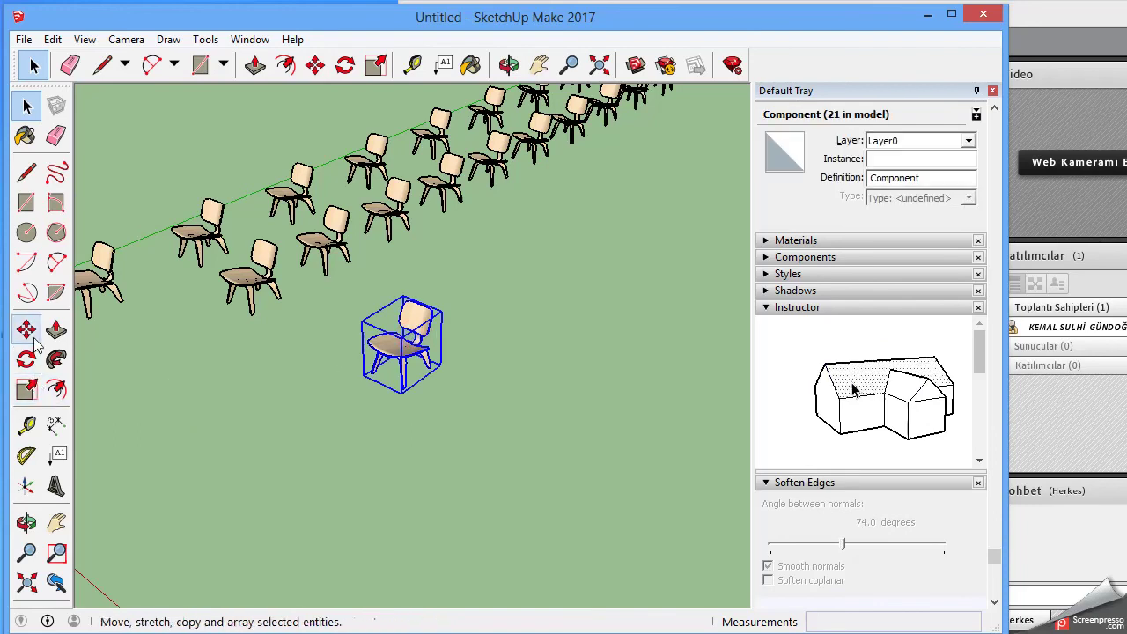
{"action": "left_click", "coordinate": [33, 365]}
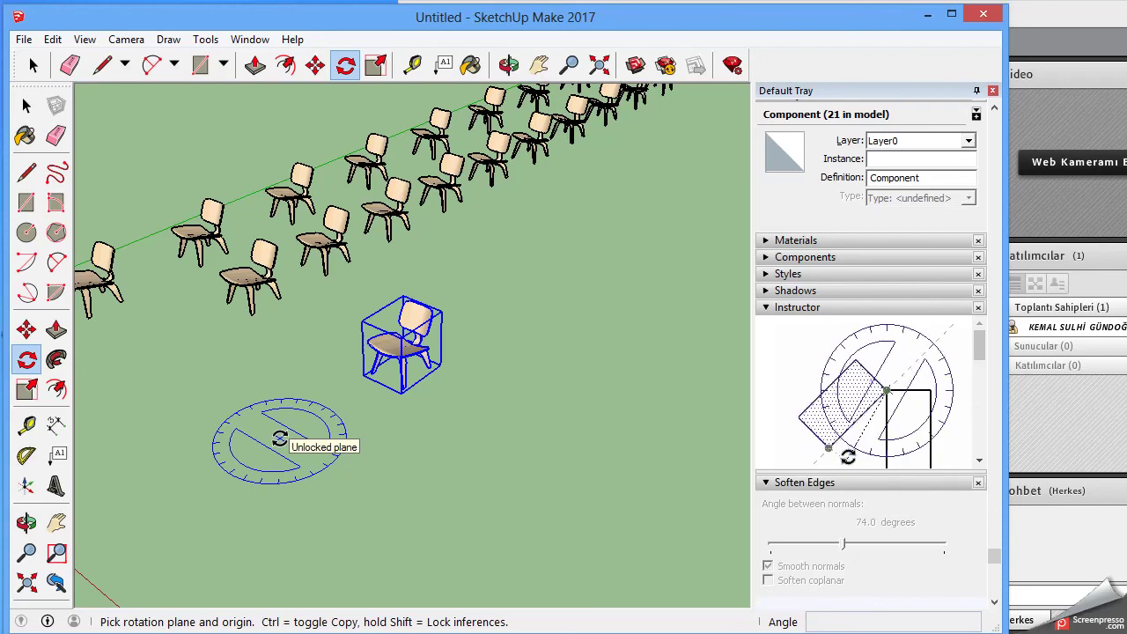
{"action": "middle_click_drag", "start_coordinate": [291, 436], "coordinate": [315, 433]}
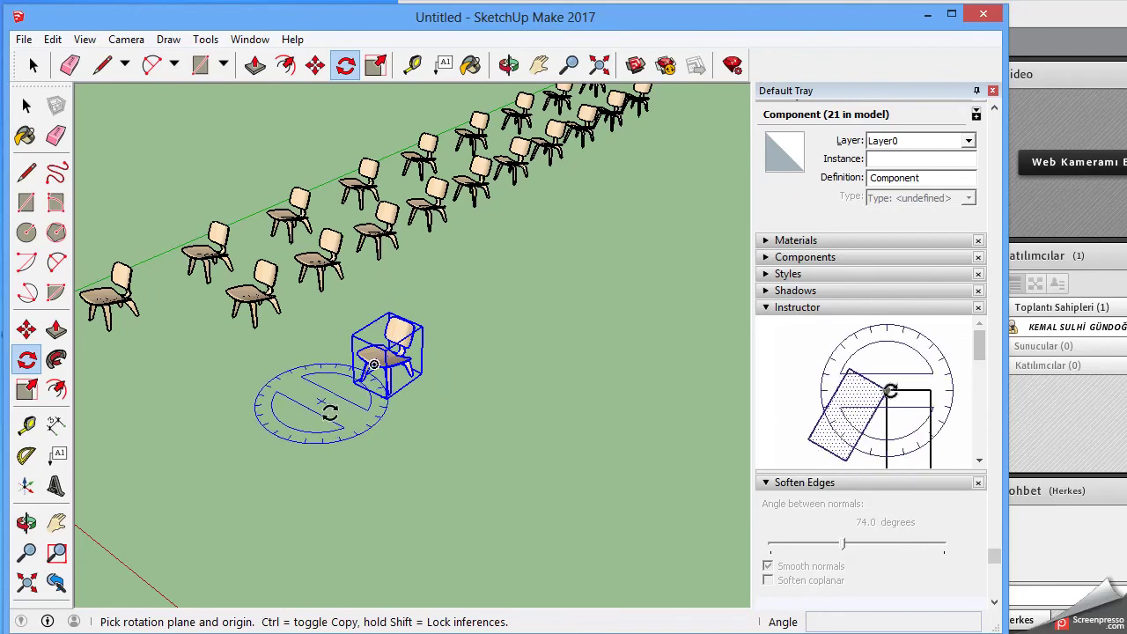
{"action": "key", "text": "ctrl+t"}
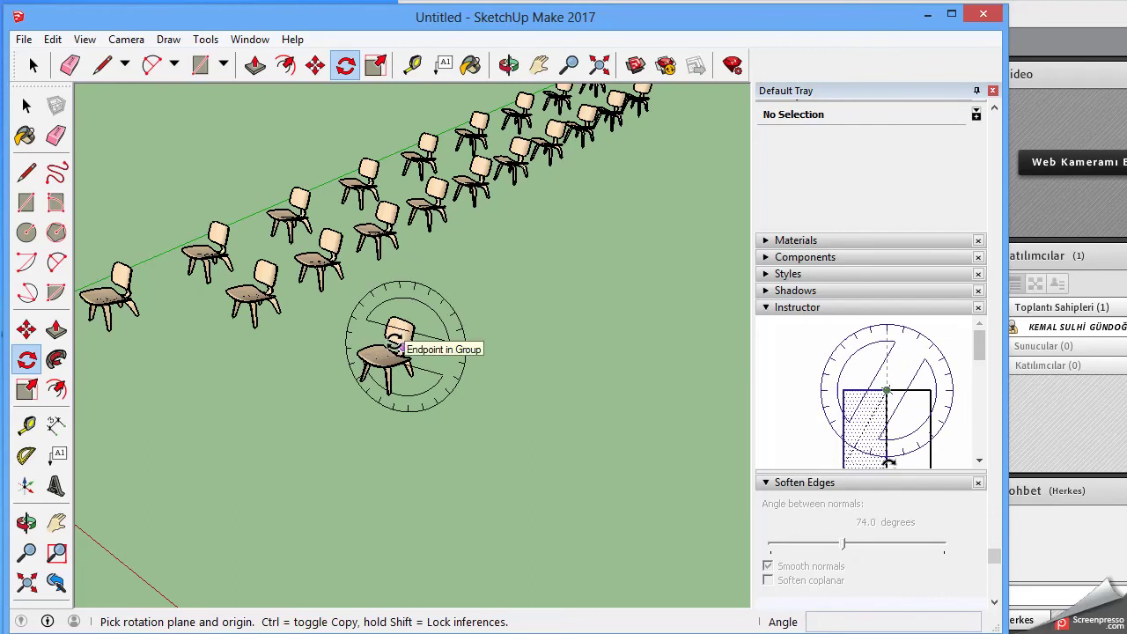
Draw a rectangle on the ground beside the lone chair
{"action": "left_click", "coordinate": [27, 106]}
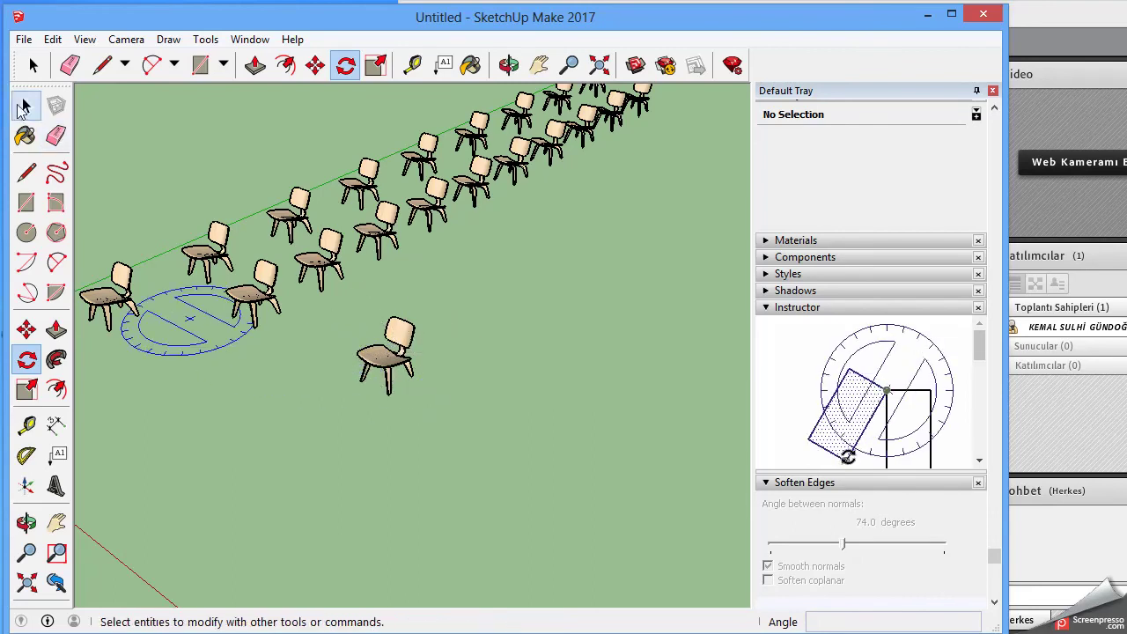
{"action": "left_click", "coordinate": [26, 202]}
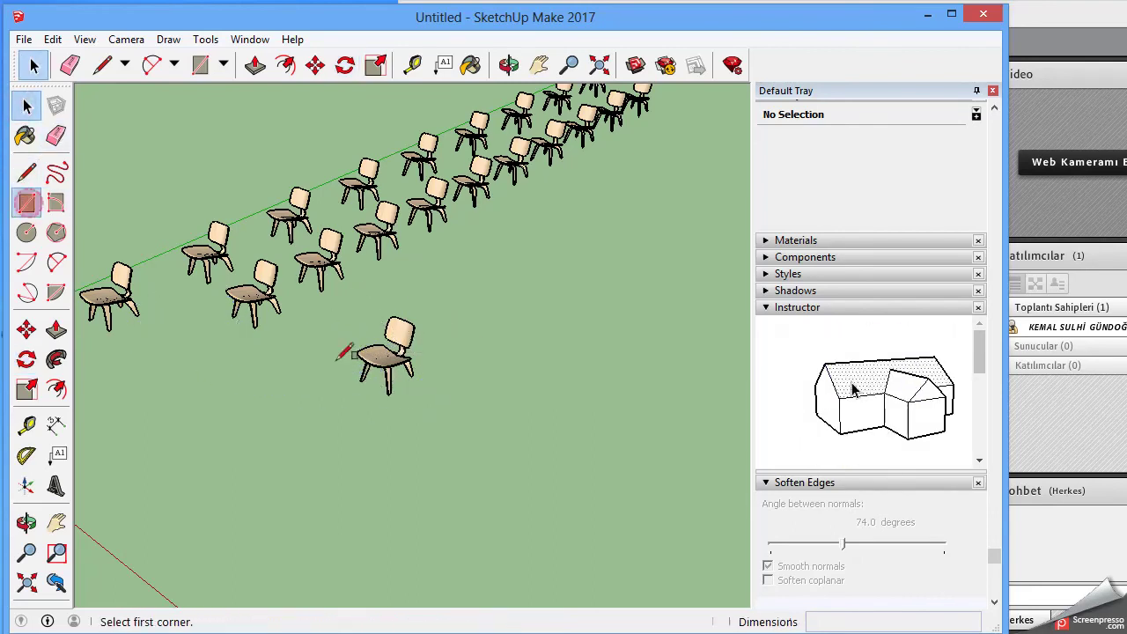
{"action": "left_click", "coordinate": [405, 457]}
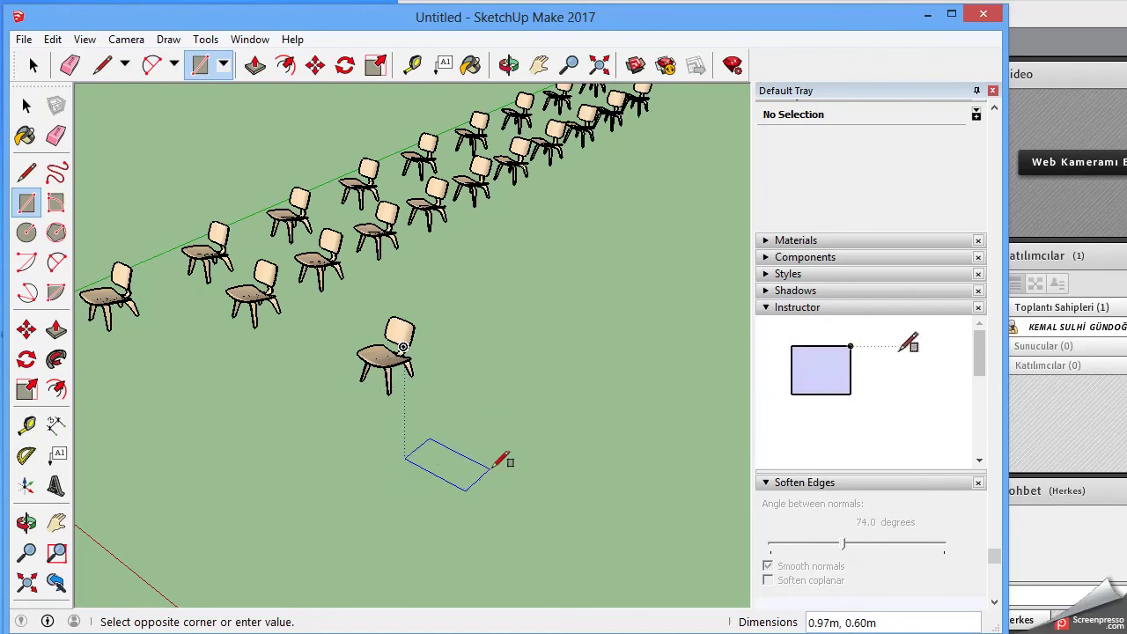
{"action": "left_click", "coordinate": [490, 466]}
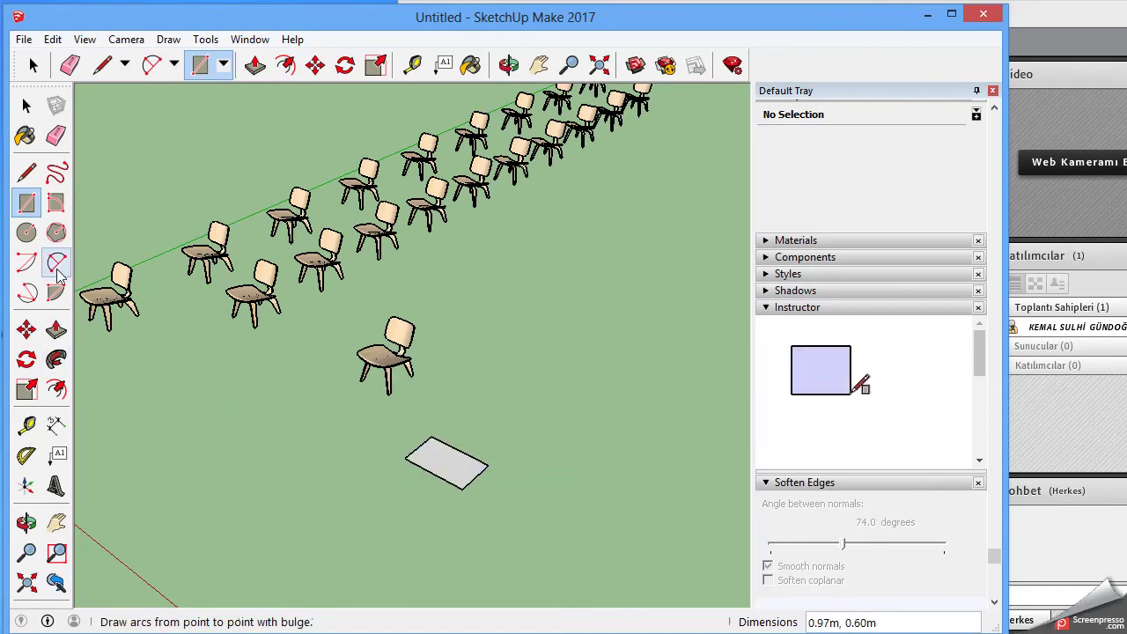
Push/pull the rectangle up into a 1.38m-tall box
{"action": "left_click", "coordinate": [57, 329]}
{"action": "left_click", "coordinate": [445, 462]}
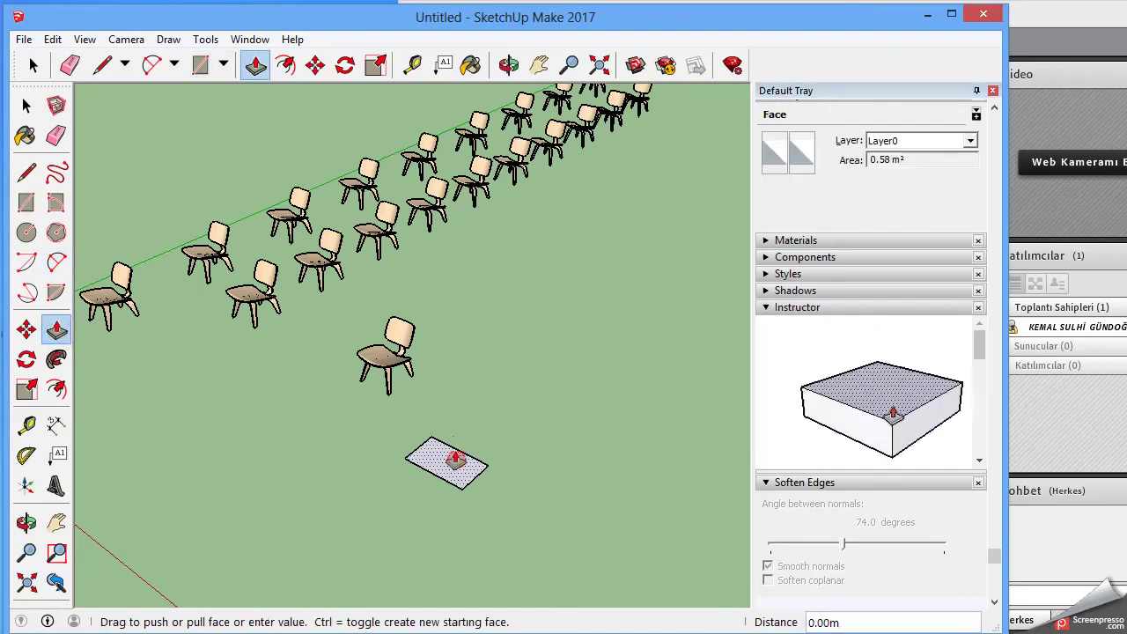
{"action": "left_click", "coordinate": [446, 385]}
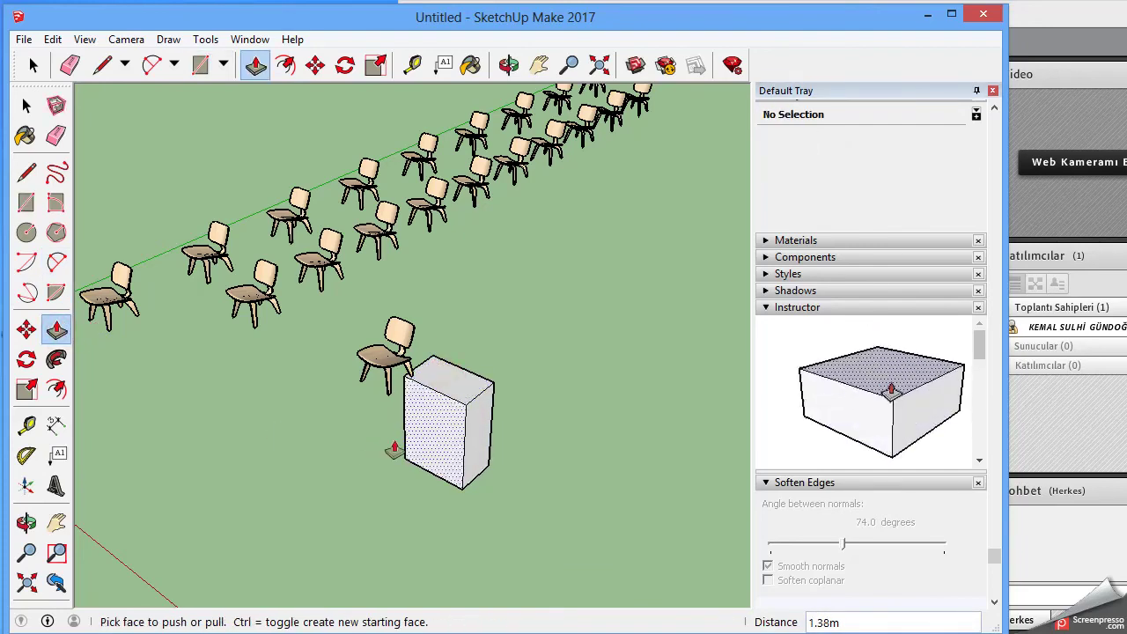
{"action": "left_click", "coordinate": [27, 360]}
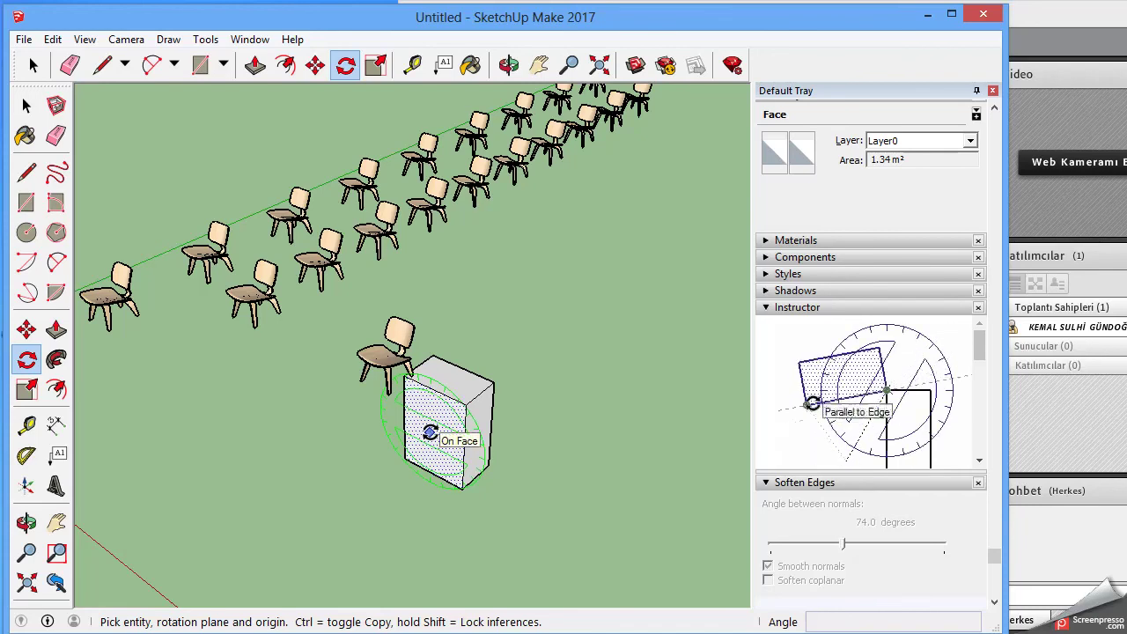
{"action": "scroll", "coordinate": [430, 432], "scroll_direction": "up", "scroll_amount": 1}
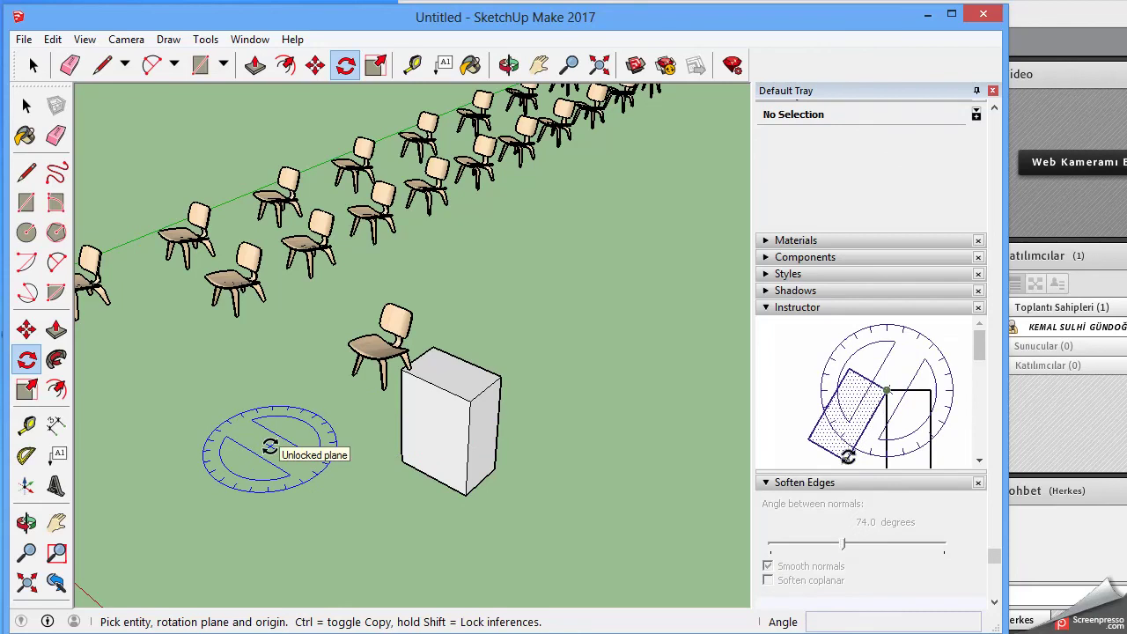
{"action": "left_click", "coordinate": [159, 330]}
{"action": "left_click", "coordinate": [33, 113]}
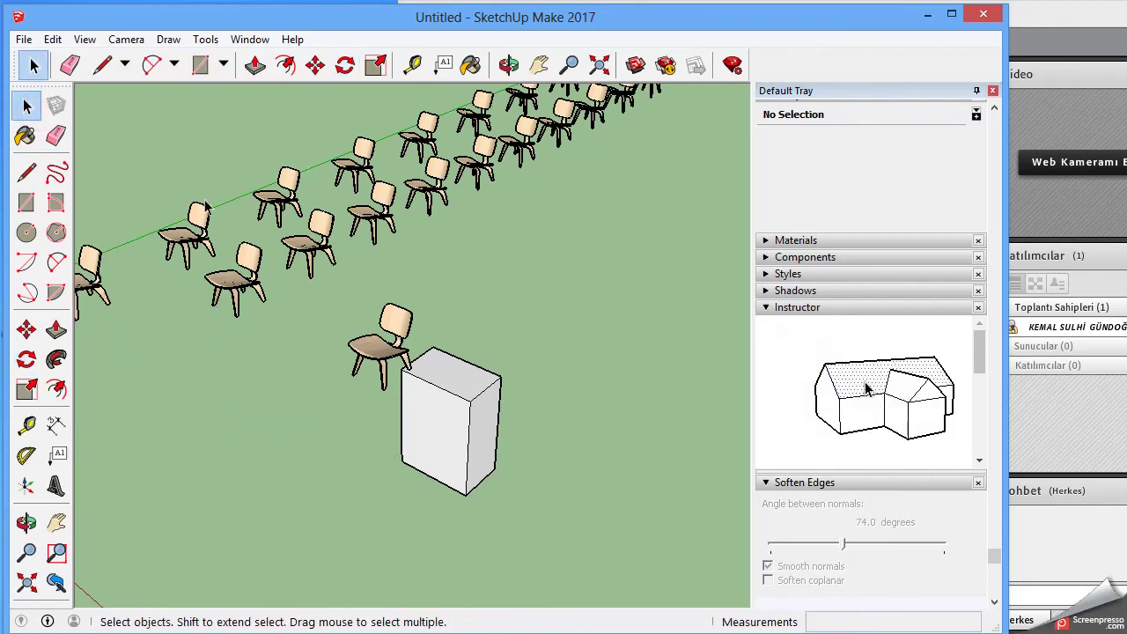
Orbit the view and erase all edges of the 1.38m box beside the chair
{"action": "left_click", "coordinate": [509, 65]}
{"action": "mouse_move", "coordinate": [369, 433]}
{"action": "left_mouse_down"}
{"action": "mouse_move", "coordinate": [473, 464]}
{"action": "mouse_move", "coordinate": [455, 438]}
{"action": "mouse_move", "coordinate": [423, 453]}
{"action": "mouse_move", "coordinate": [423, 432]}
{"action": "left_mouse_up"}
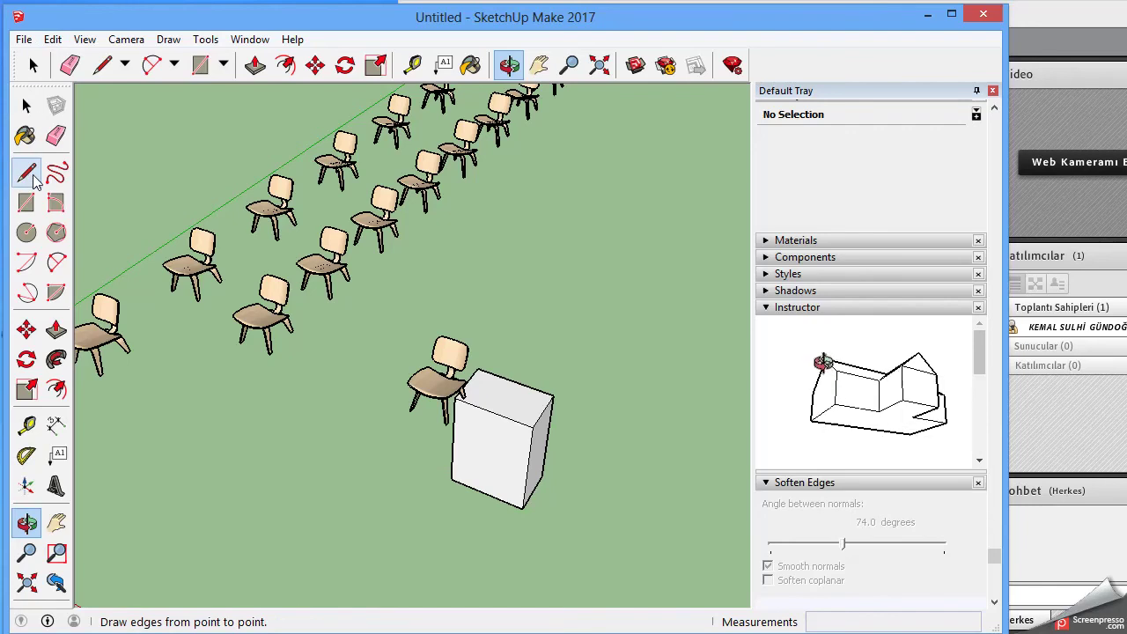
{"action": "left_click", "coordinate": [56, 134]}
{"action": "mouse_move", "coordinate": [531, 501]}
{"action": "left_mouse_down"}
{"action": "mouse_move", "coordinate": [555, 427]}
{"action": "mouse_move", "coordinate": [484, 375]}
{"action": "mouse_move", "coordinate": [456, 460]}
{"action": "mouse_move", "coordinate": [581, 371]}
{"action": "left_mouse_up"}
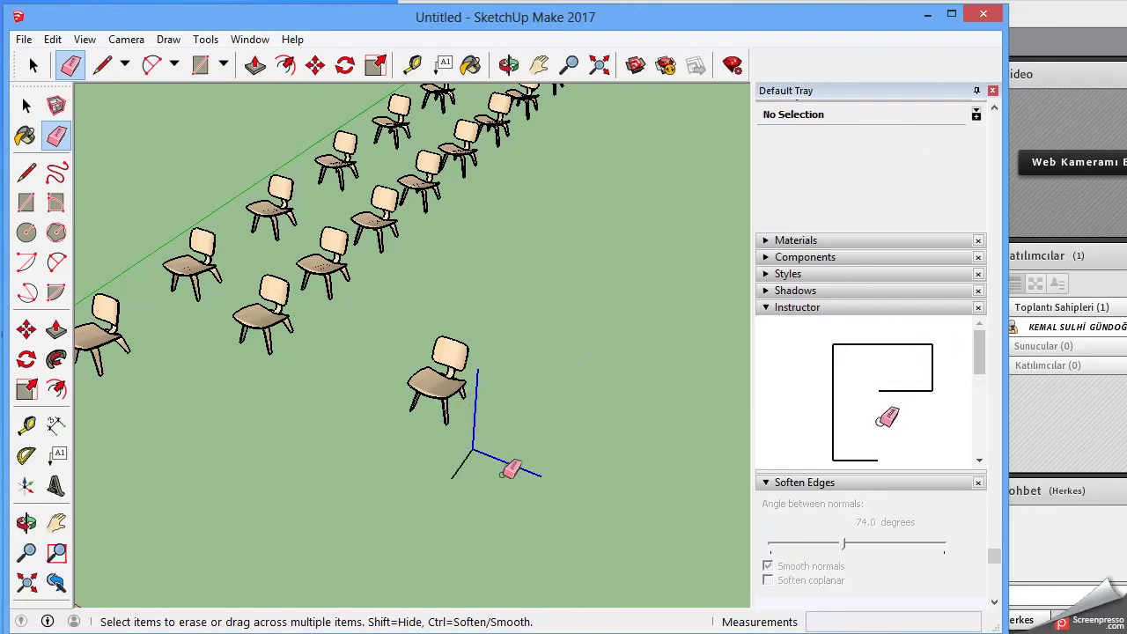
{"action": "left_click_drag", "start_coordinate": [453, 456], "coordinate": [617, 405]}
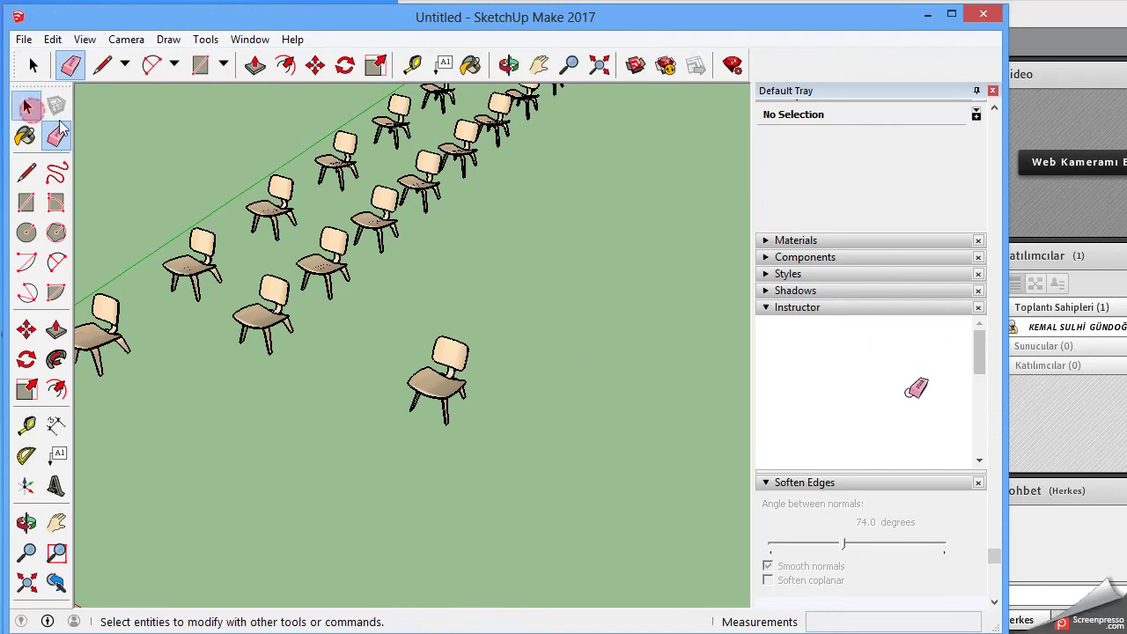
{"action": "left_click", "coordinate": [32, 107]}
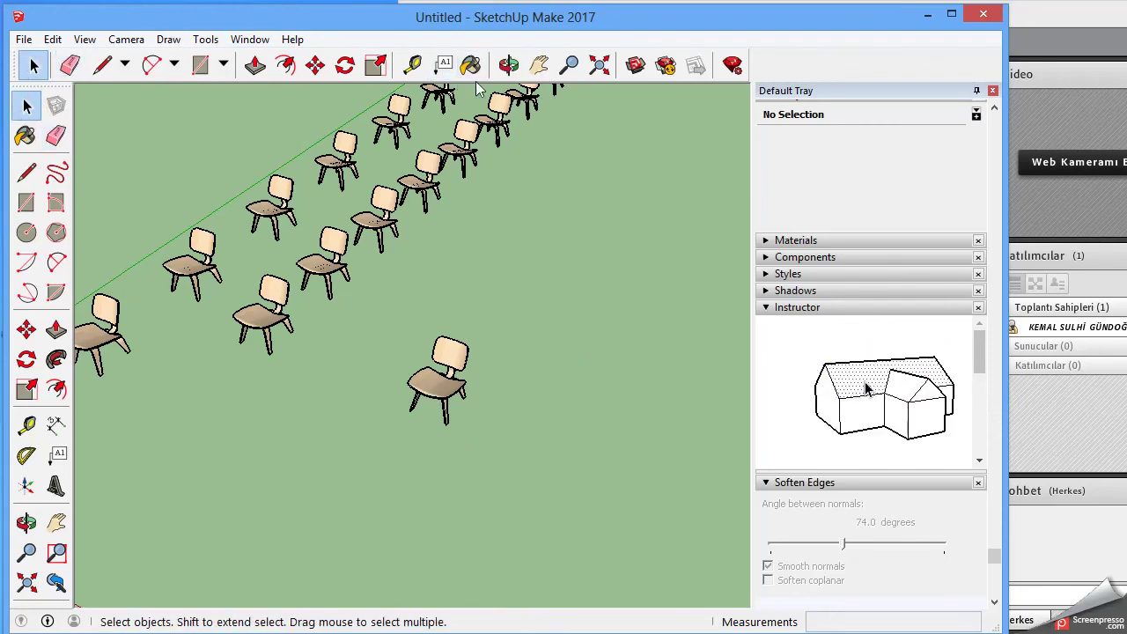
Orbit slightly, exit orbiting, and select the lone chair in front
{"action": "left_click", "coordinate": [509, 71]}
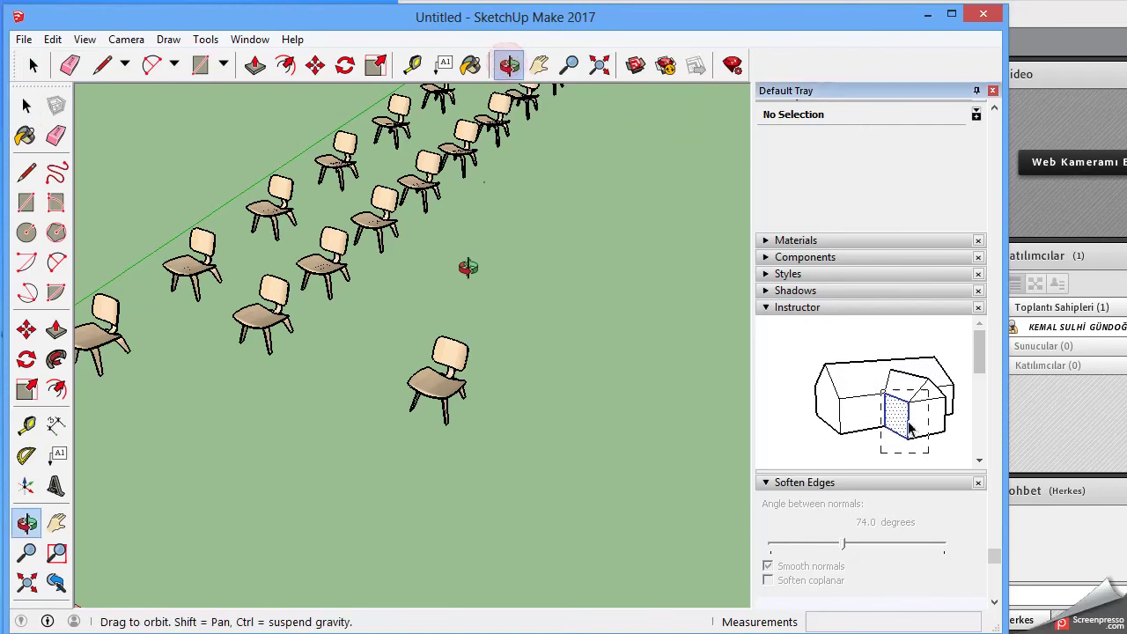
{"action": "left_click_drag", "start_coordinate": [441, 328], "coordinate": [443, 334]}
{"action": "right_click", "coordinate": [443, 335]}
{"action": "left_click", "coordinate": [464, 343]}
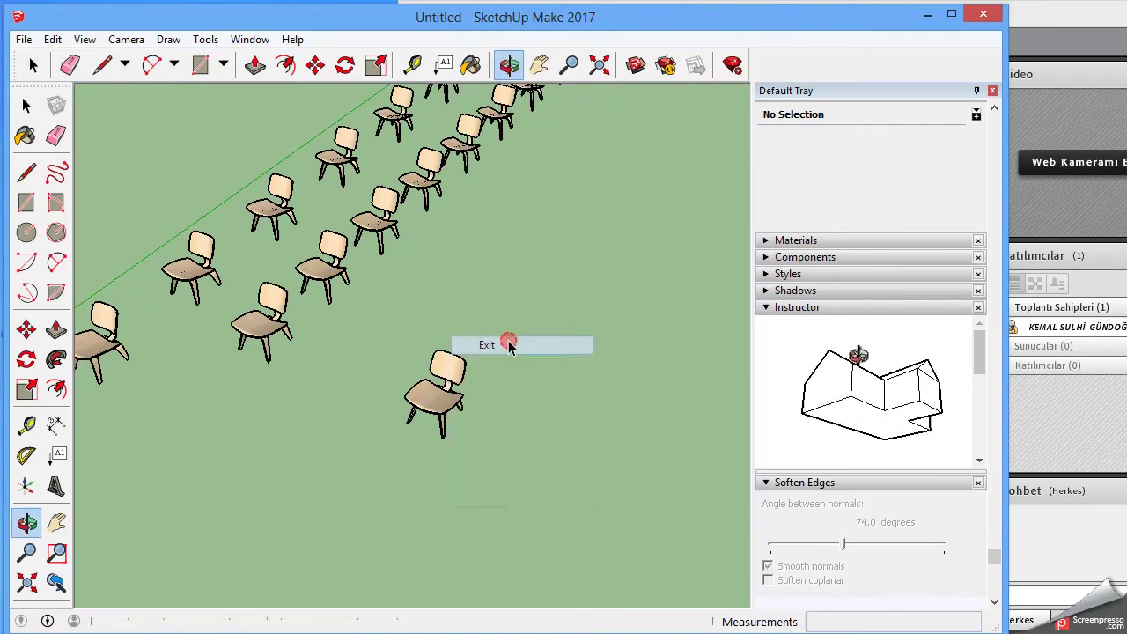
{"action": "left_click", "coordinate": [439, 418]}
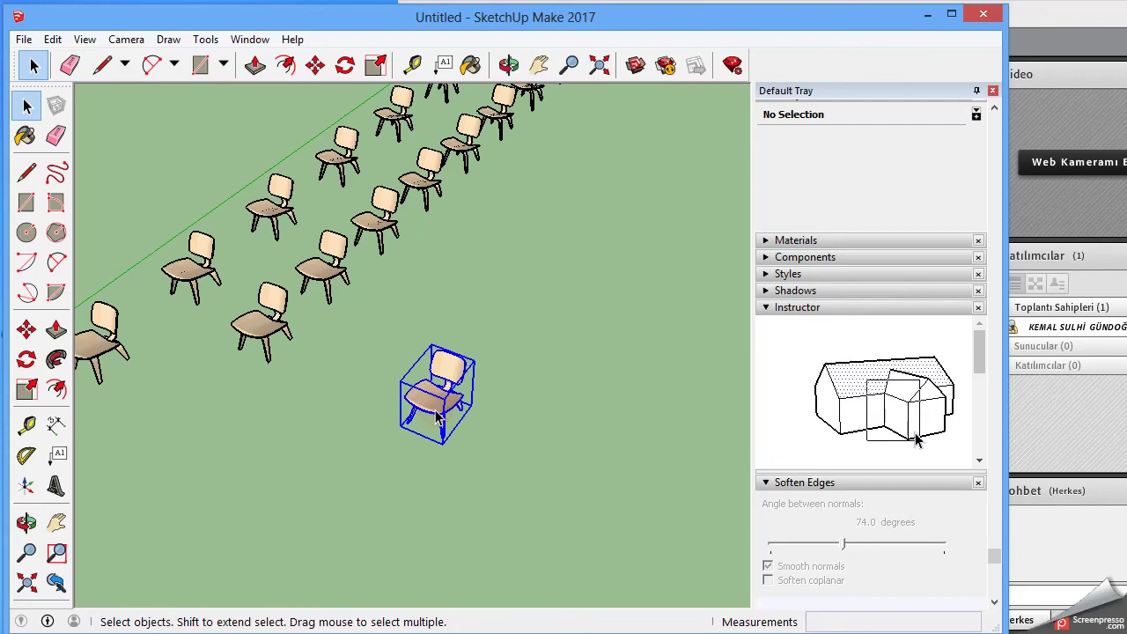
Rotate the chair 90° about a ground pivot, using the green axis as baseline
{"action": "left_click", "coordinate": [26, 359]}
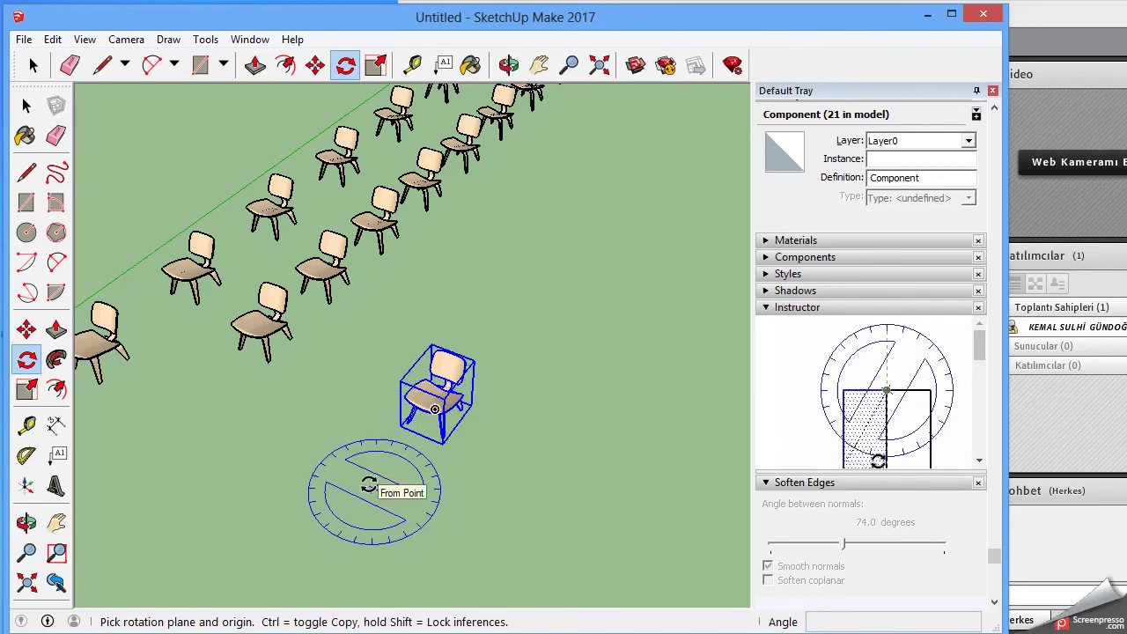
{"action": "left_click", "coordinate": [368, 485]}
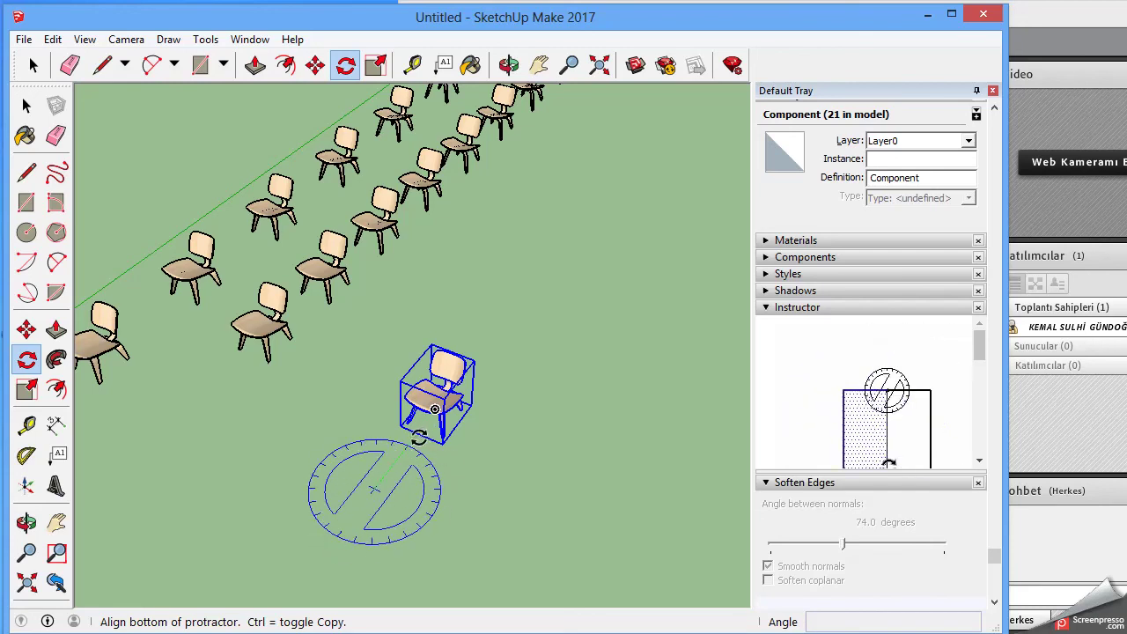
{"action": "left_click", "coordinate": [320, 560]}
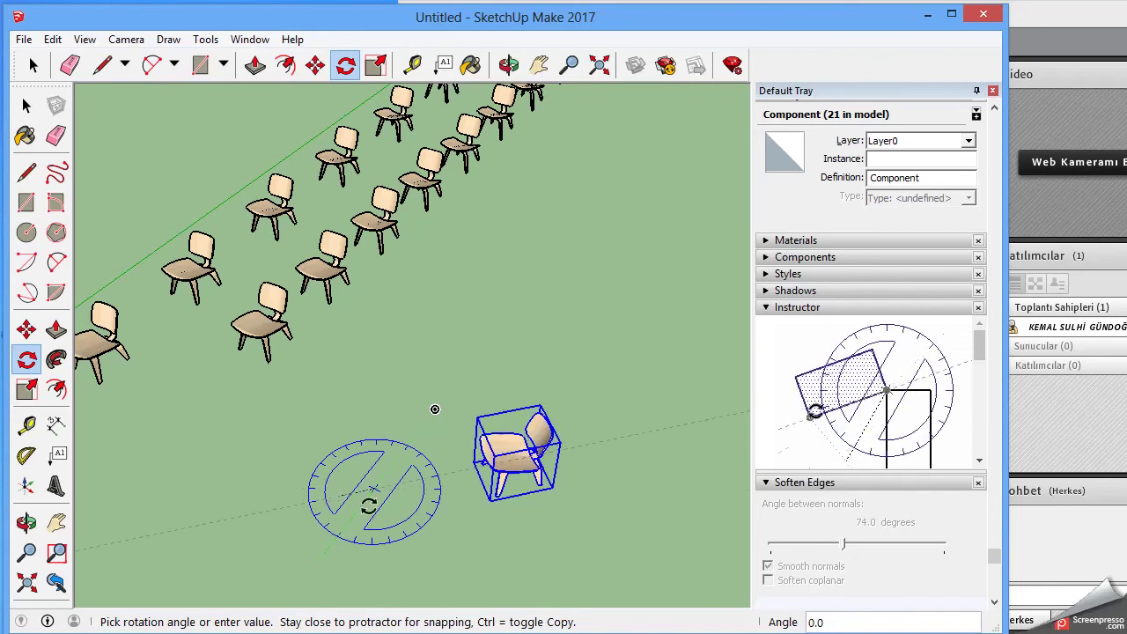
{"action": "left_click", "coordinate": [450, 517]}
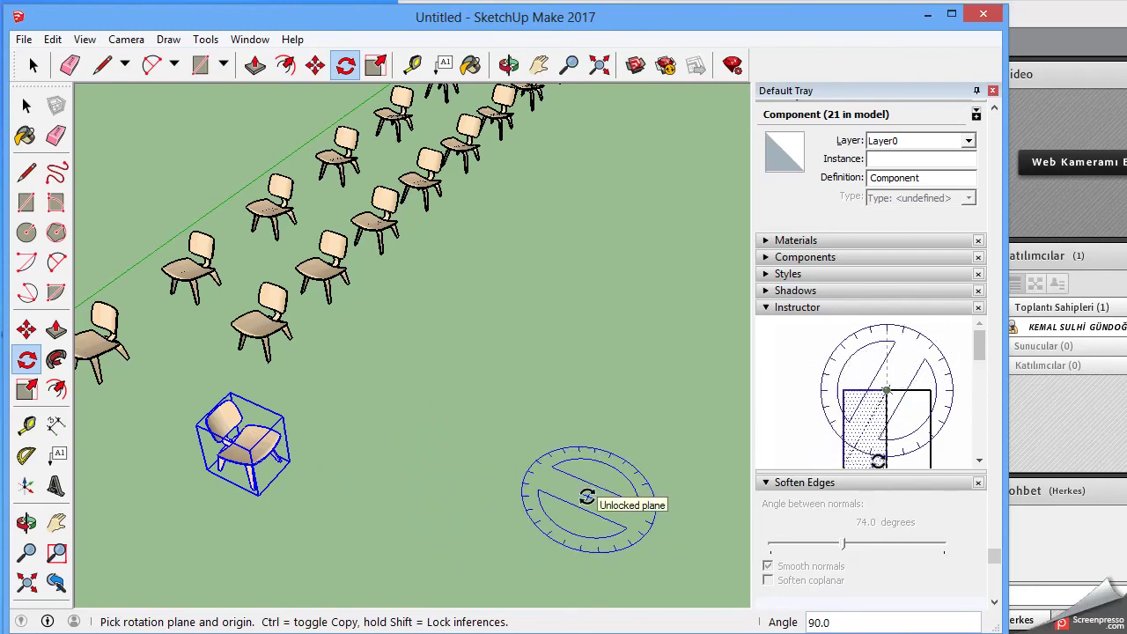
{"action": "key", "text": "alt+space"}
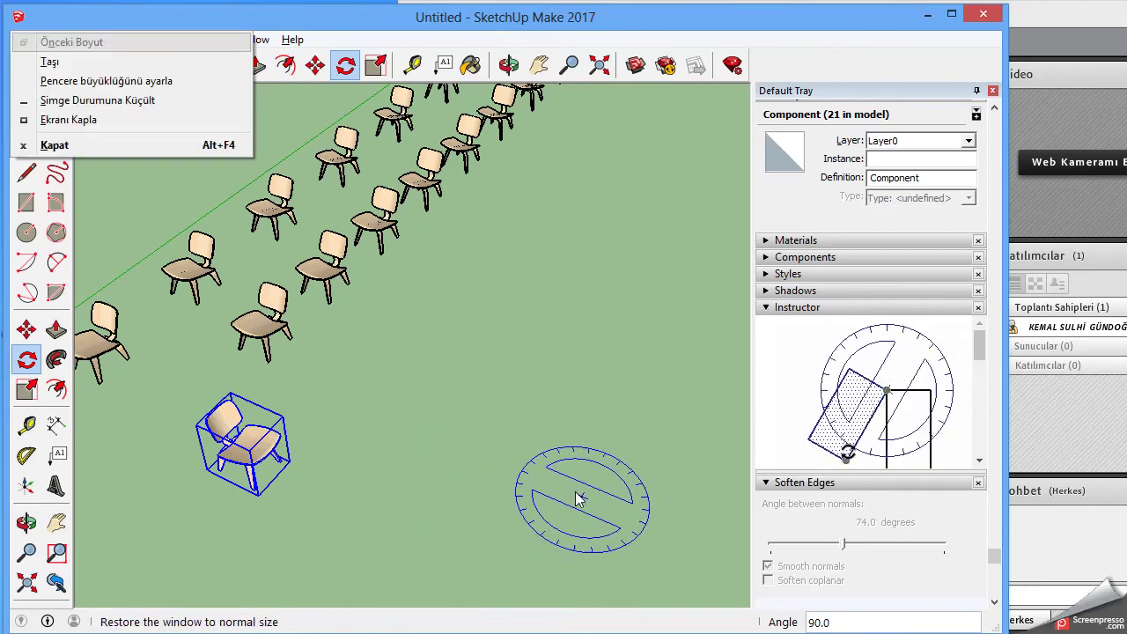
{"action": "key", "text": "Escape"}
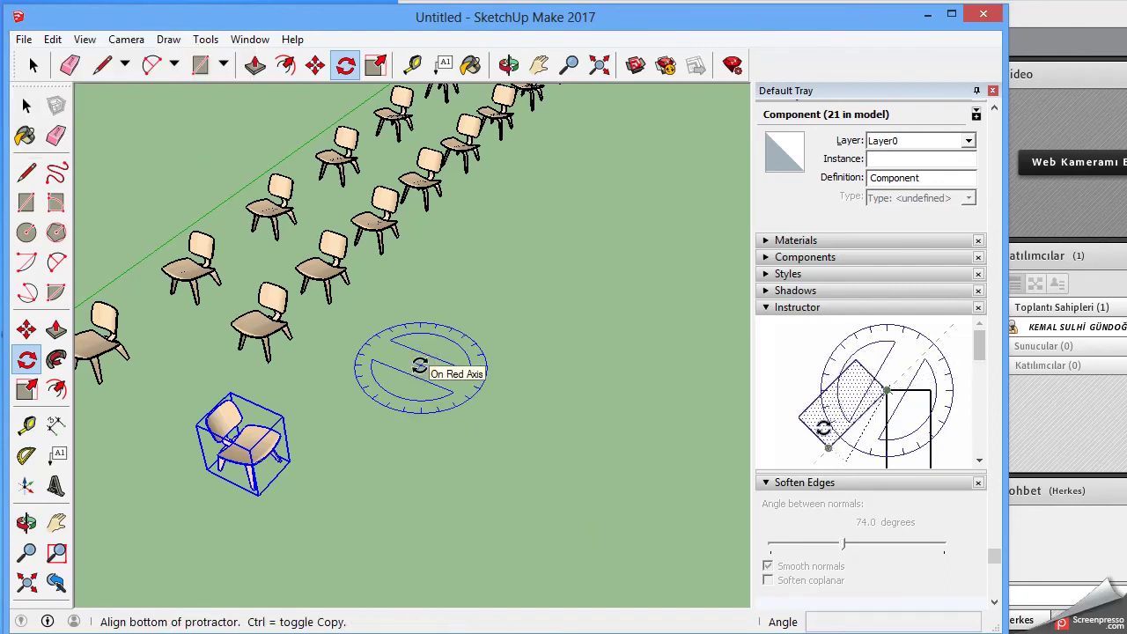
{"action": "key", "text": "space"}
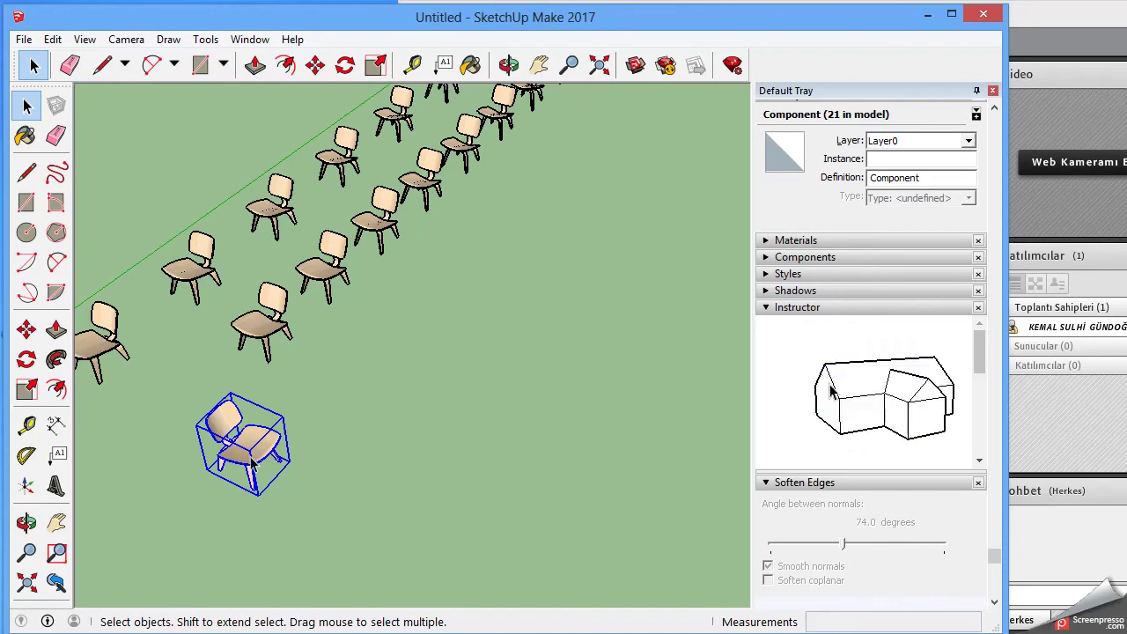
{"action": "left_click", "coordinate": [26, 359]}
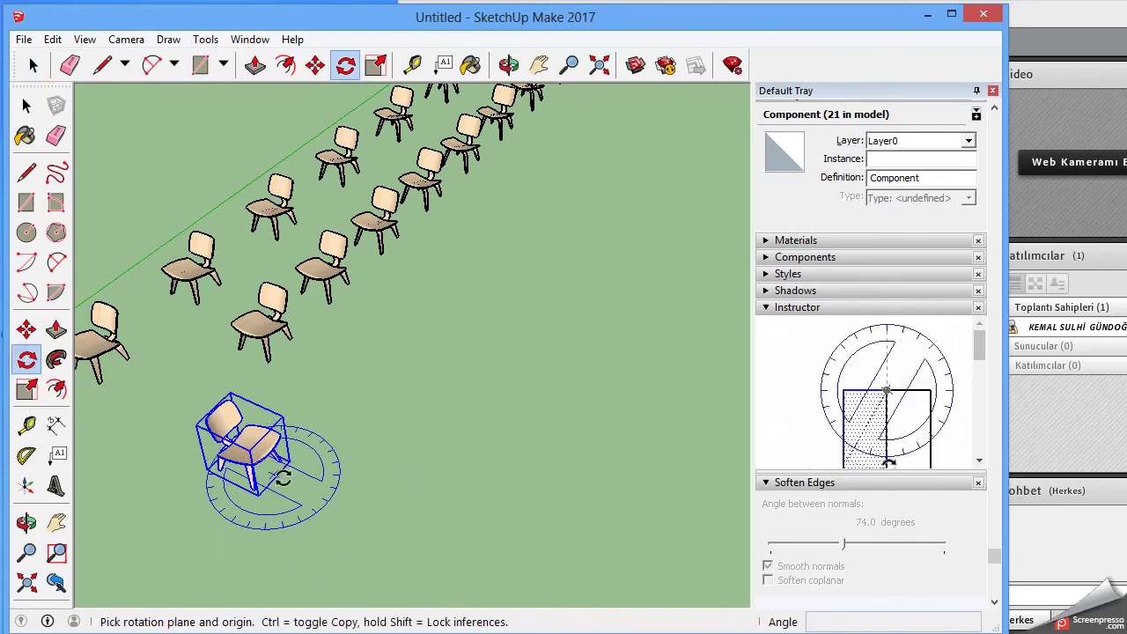
Place a 45° rotated copy of the lower chair, baseline on the red axis
{"action": "left_click", "coordinate": [368, 518]}
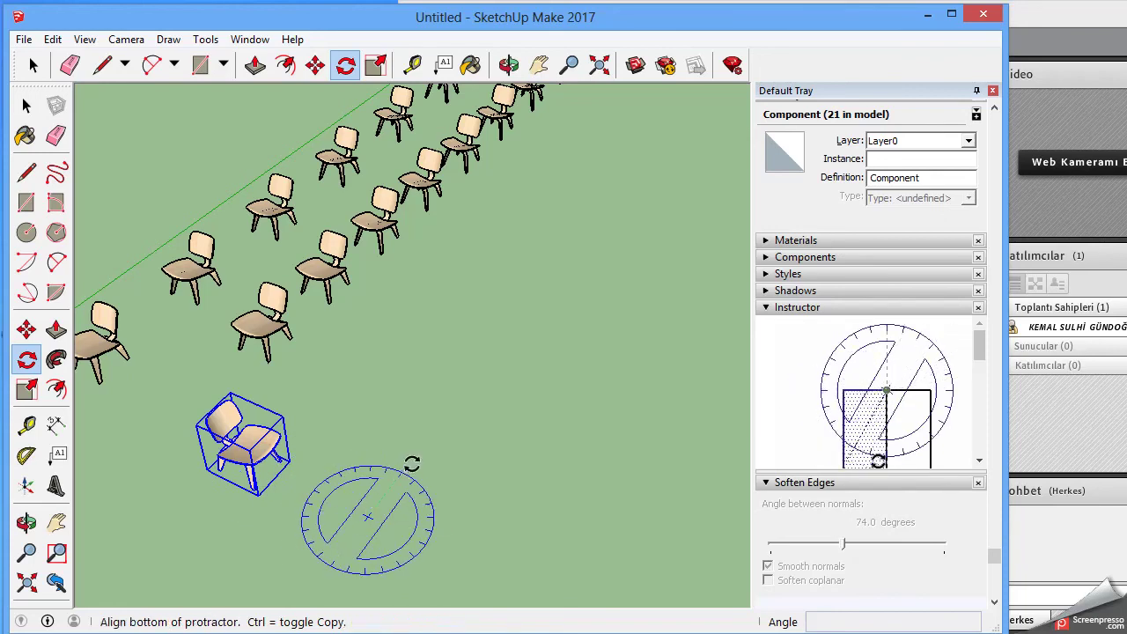
{"action": "left_click", "coordinate": [453, 556]}
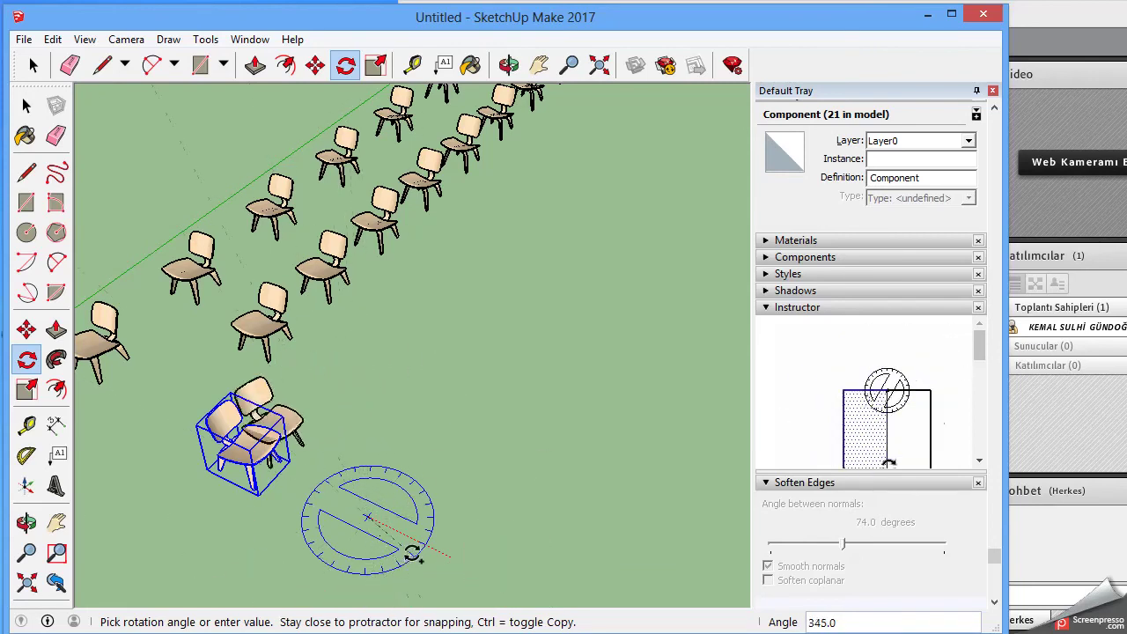
{"action": "left_click", "coordinate": [425, 500]}
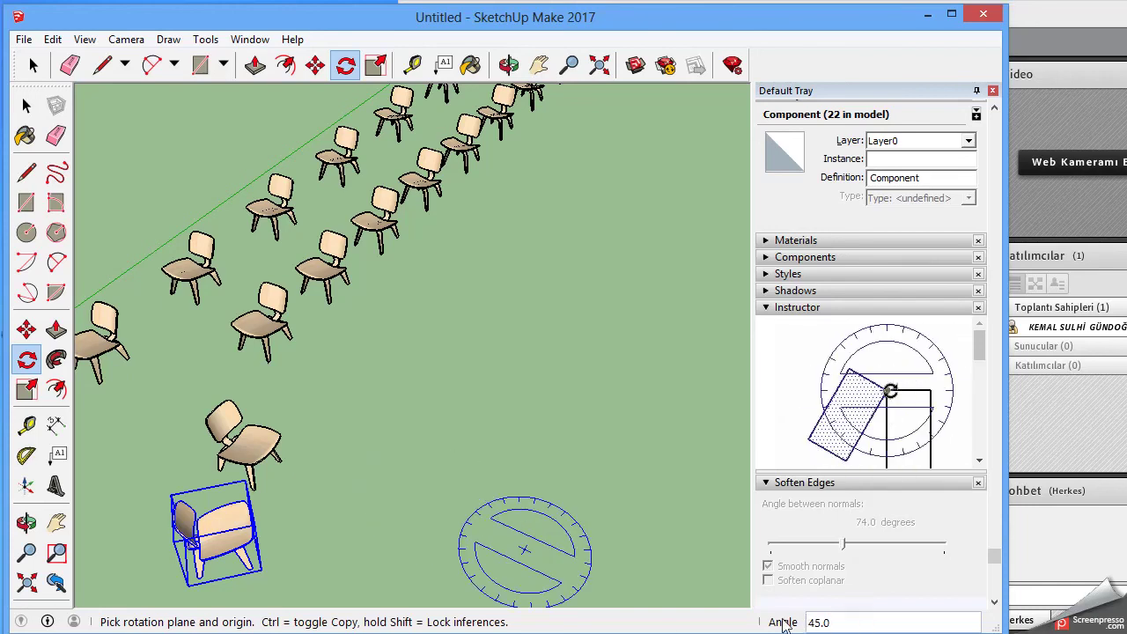
{"action": "left_click", "coordinate": [840, 621]}
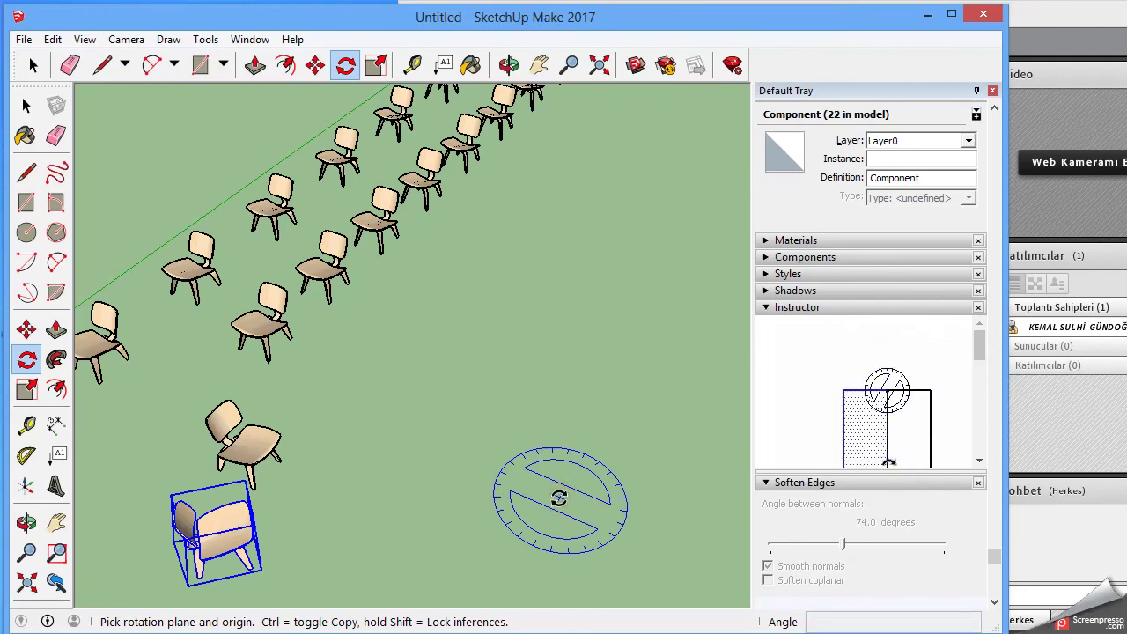
{"action": "left_click", "coordinate": [559, 499]}
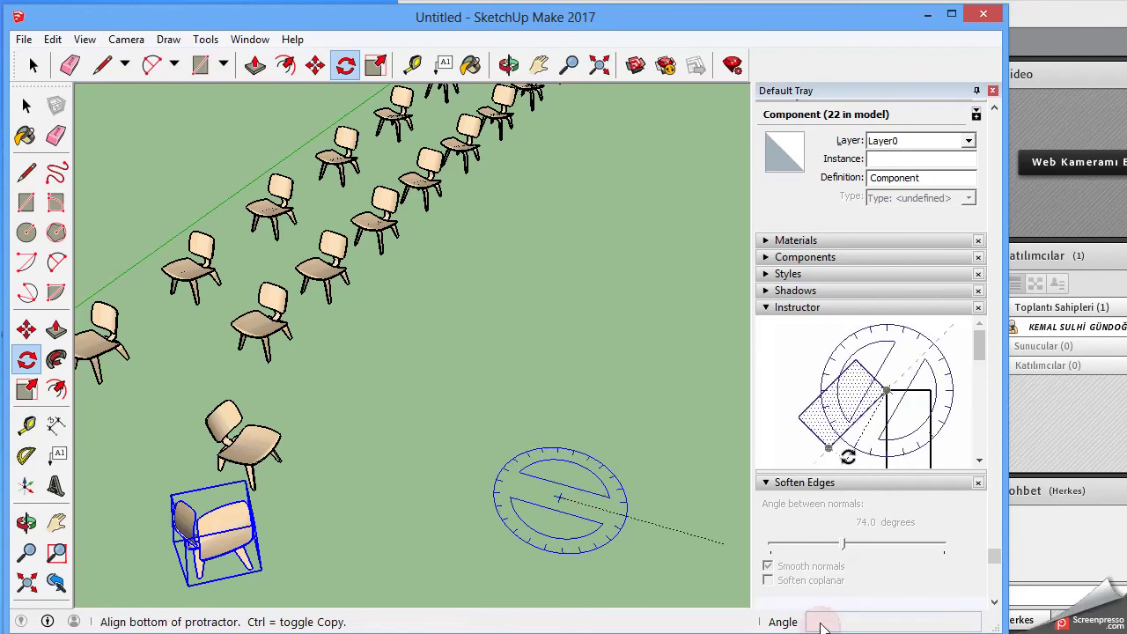
{"action": "key", "text": "Escape"}
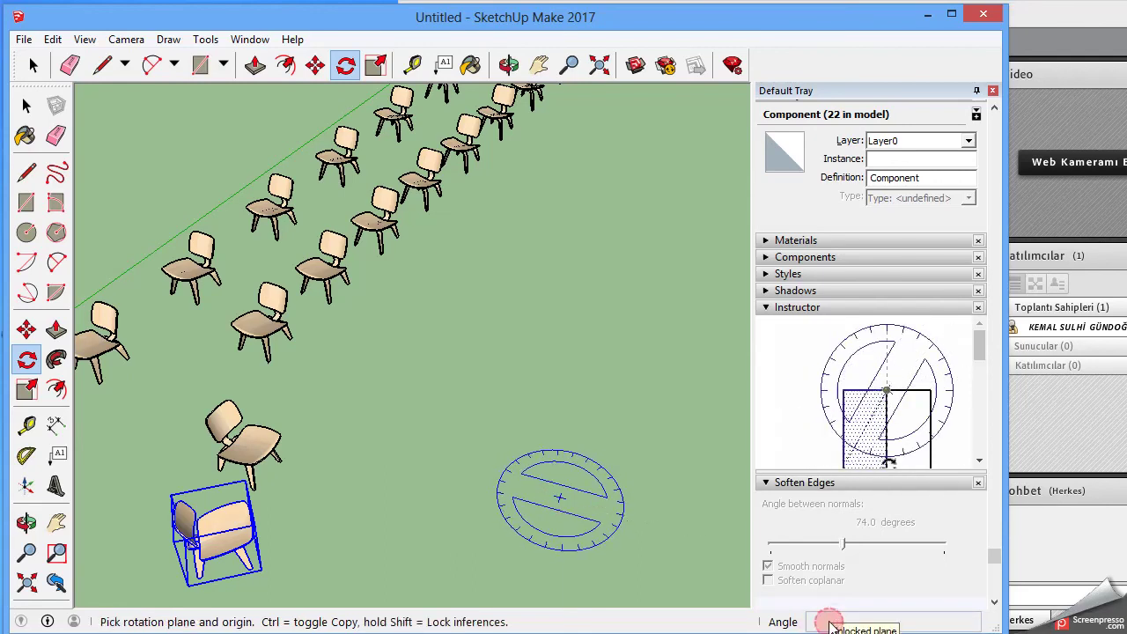
Select the upper chair, then the lower rotated chair, then reselect the chair to rotate
{"action": "key", "text": "space"}
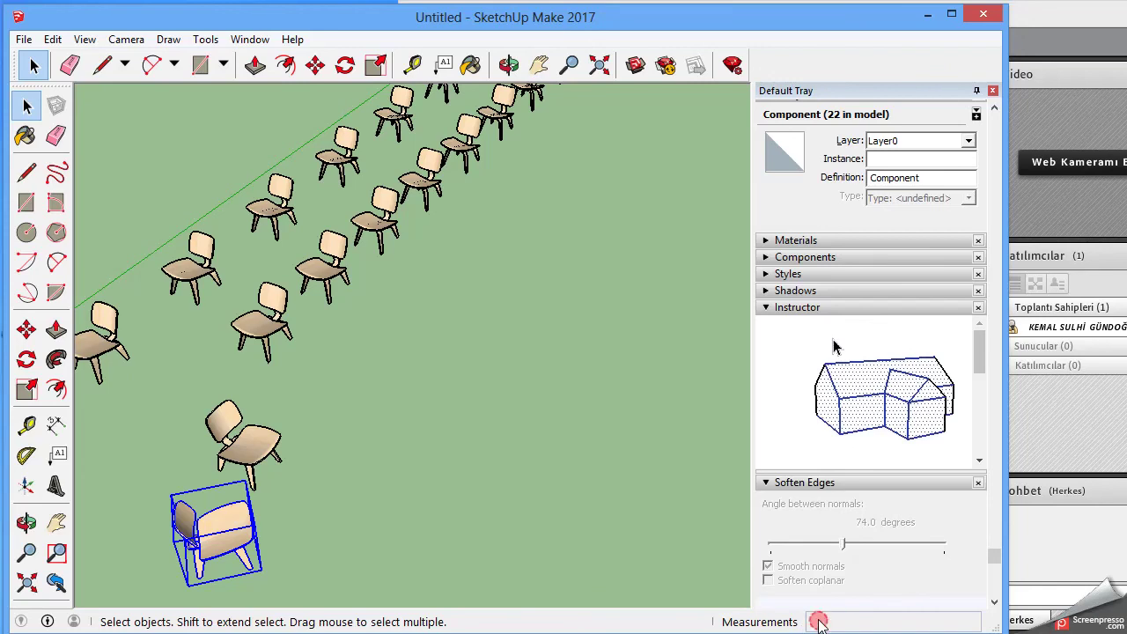
{"action": "left_click", "coordinate": [242, 449]}
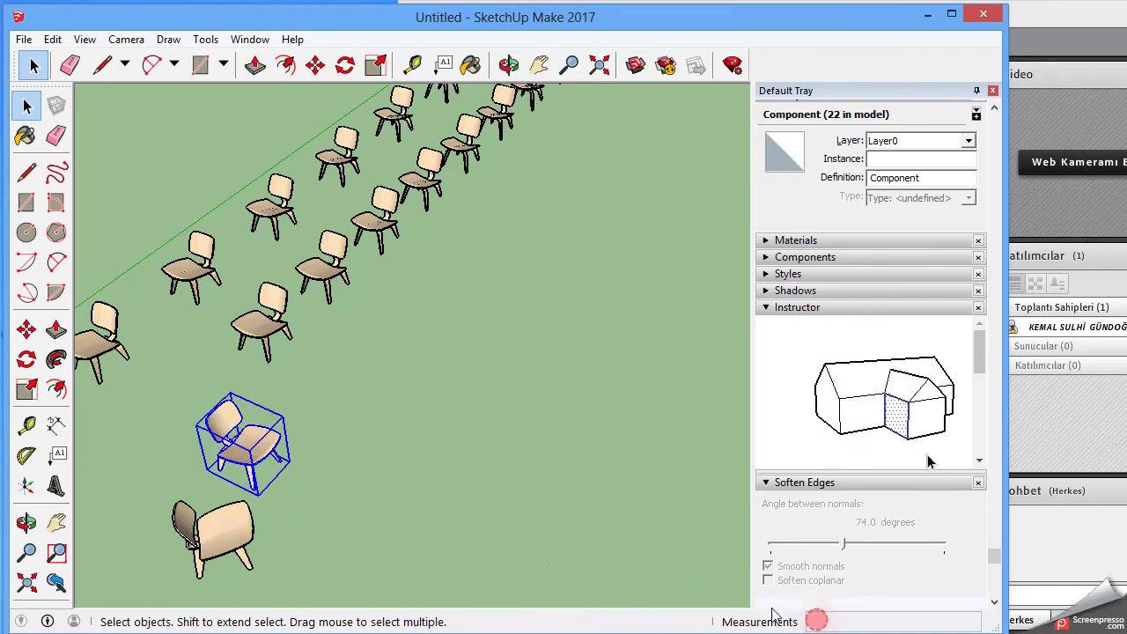
{"action": "left_click", "coordinate": [233, 528]}
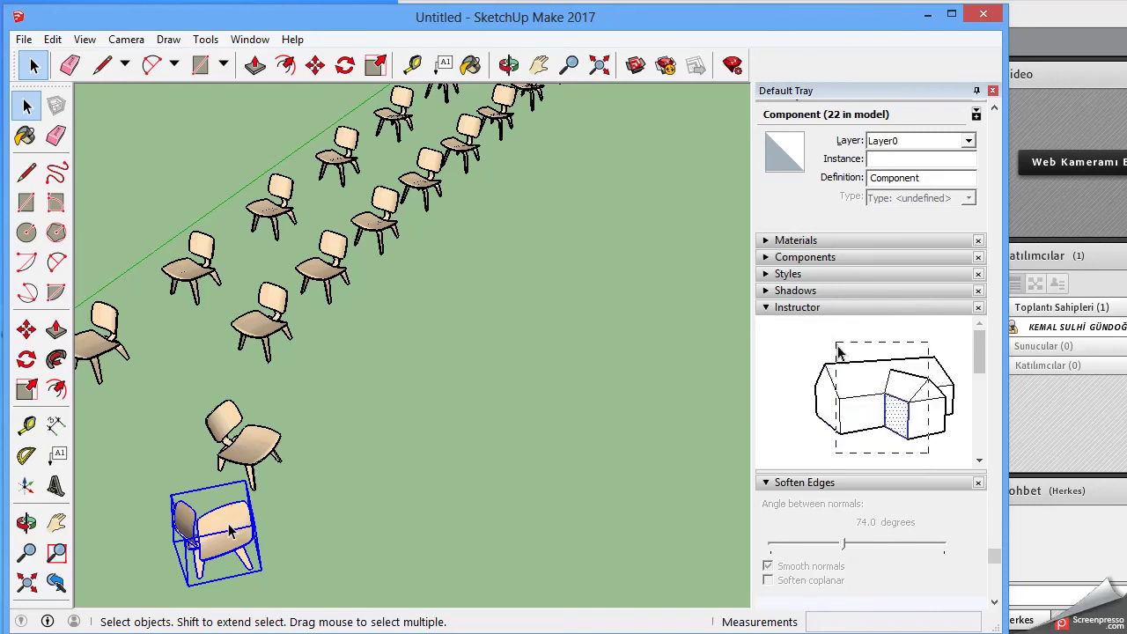
{"action": "left_click", "coordinate": [227, 574]}
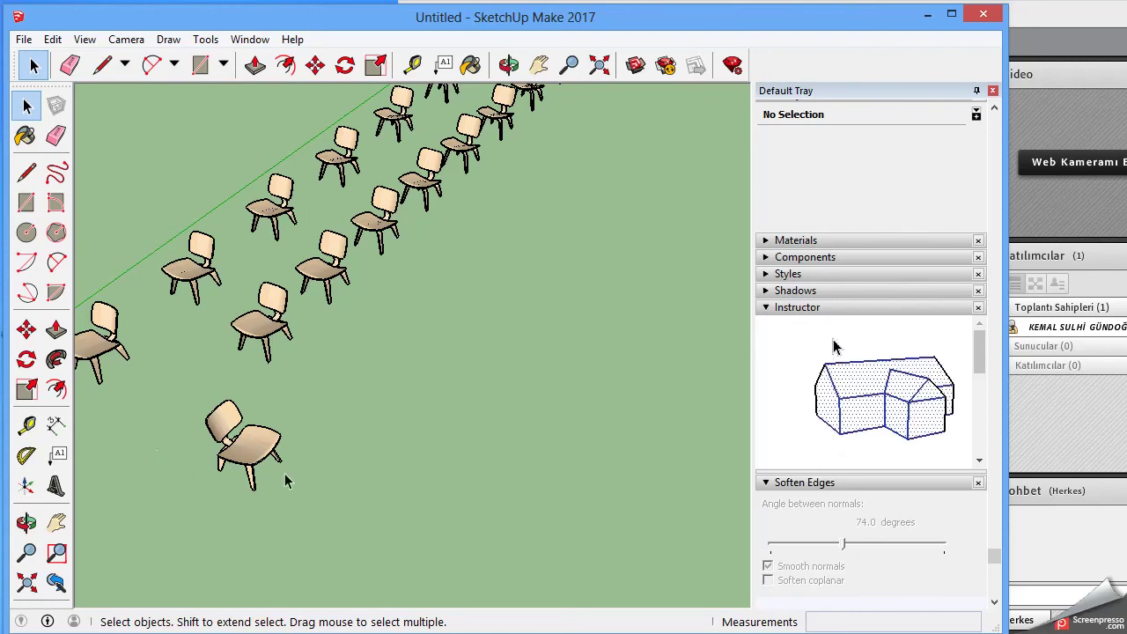
{"action": "left_click", "coordinate": [273, 449]}
Rotate a Ctrl copy of the lower chair about a pivot along the red axis
{"action": "left_click", "coordinate": [26, 359]}
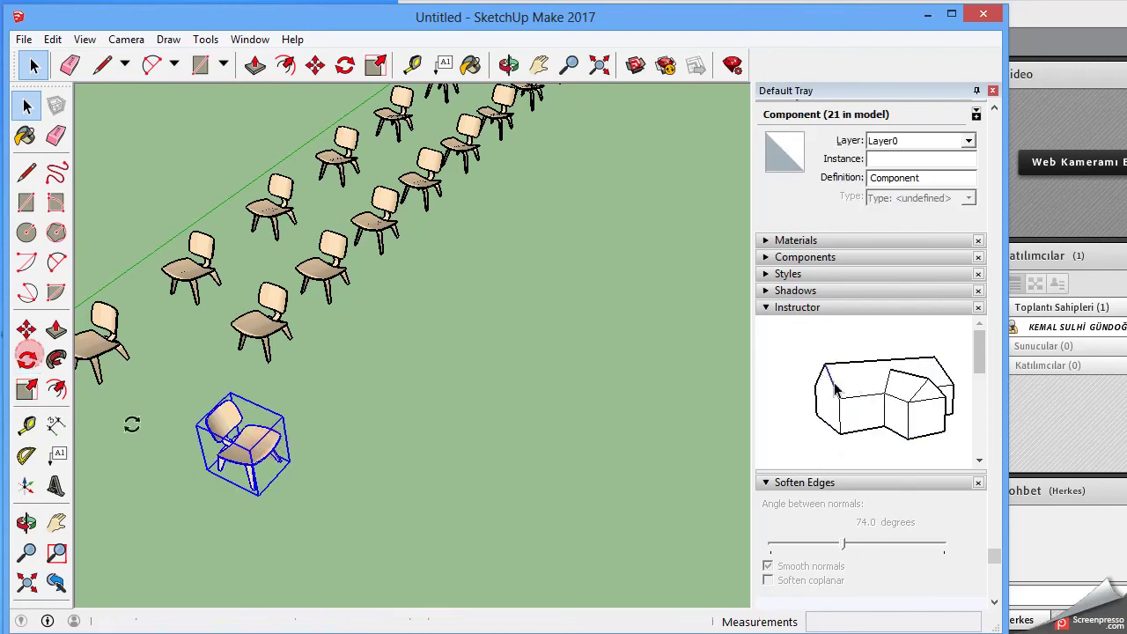
{"action": "left_click", "coordinate": [361, 514]}
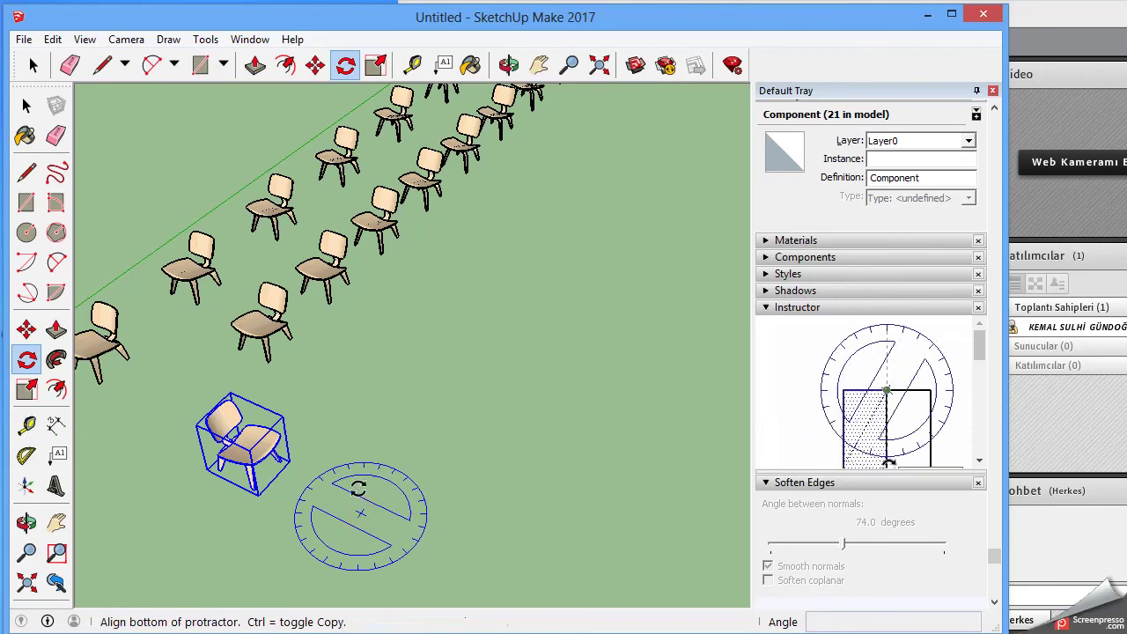
{"action": "left_click_drag", "start_coordinate": [455, 483], "coordinate": [473, 581]}
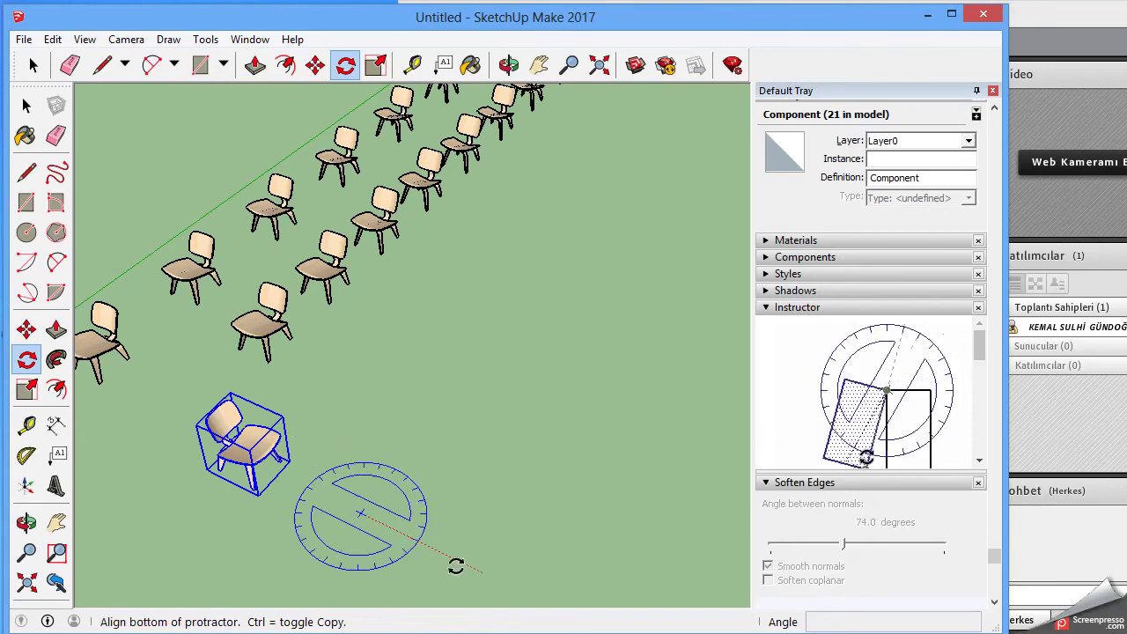
{"action": "left_click", "coordinate": [454, 561]}
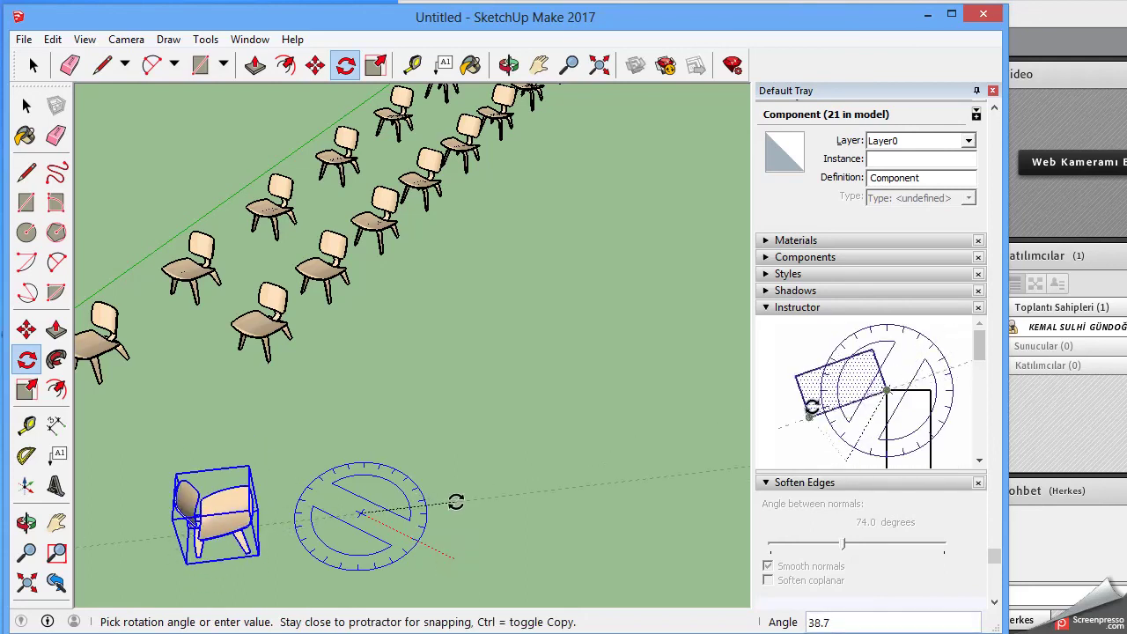
{"action": "key", "text": "ctrl"}
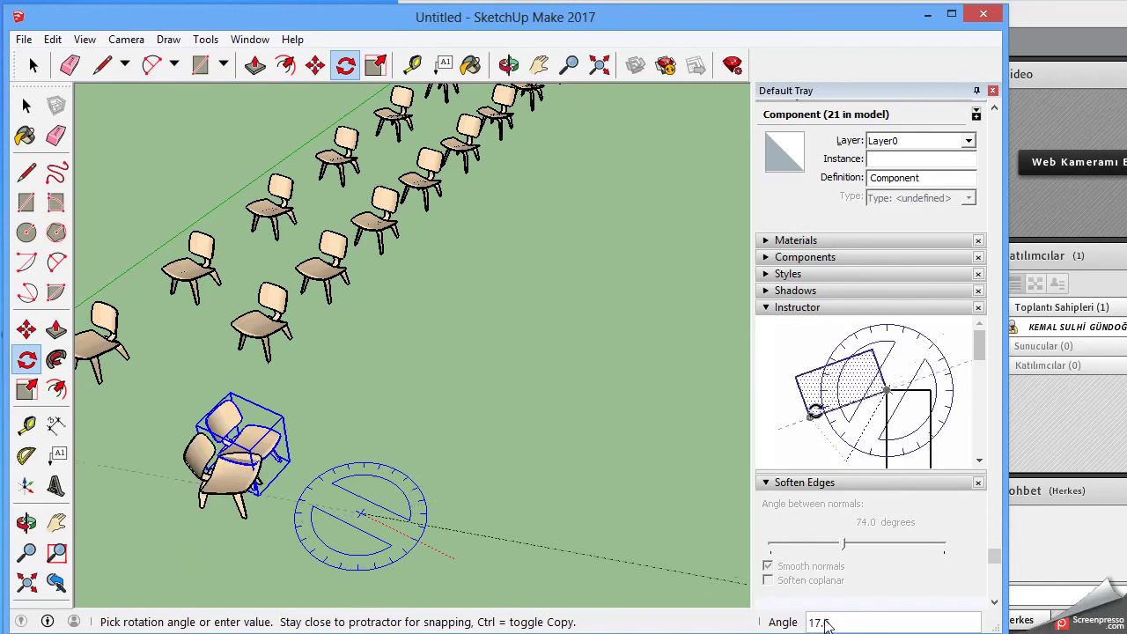
{"action": "left_click", "coordinate": [450, 471]}
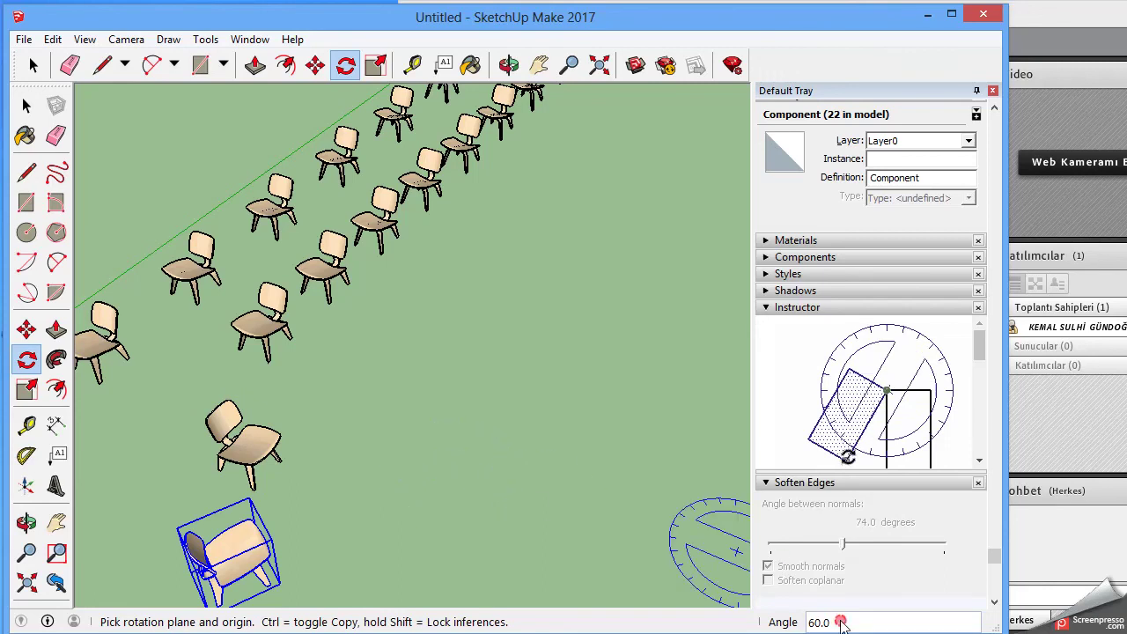
{"action": "left_click", "coordinate": [814, 623]}
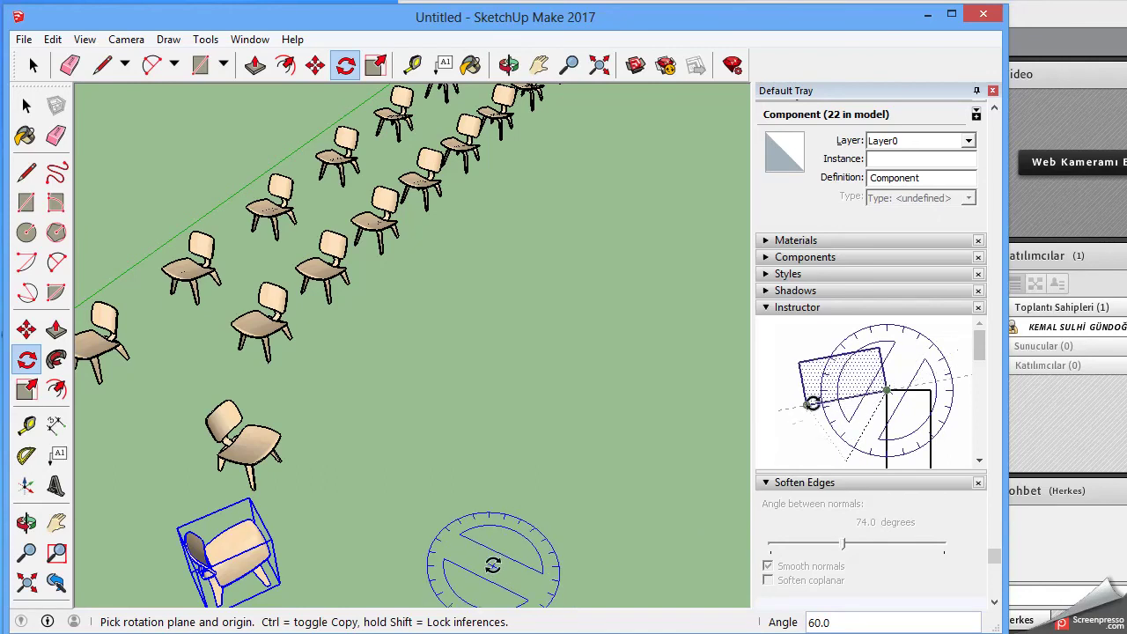
Clear the selection and complete a 67.4° rotation from a new ground pivot
{"action": "left_click", "coordinate": [394, 519]}
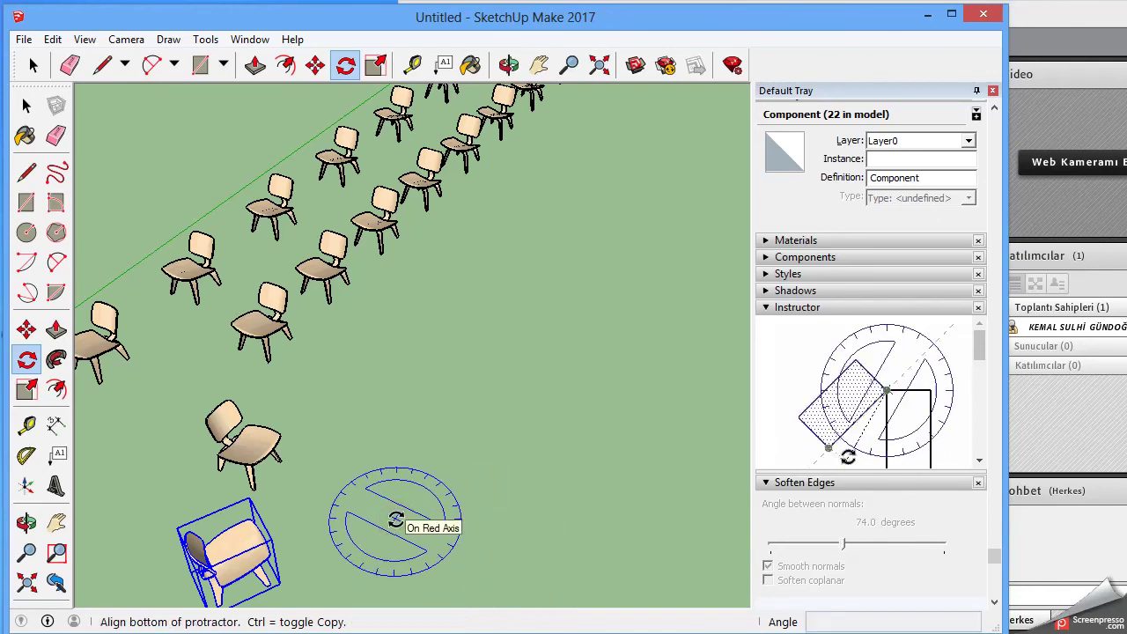
{"action": "key", "text": "Escape"}
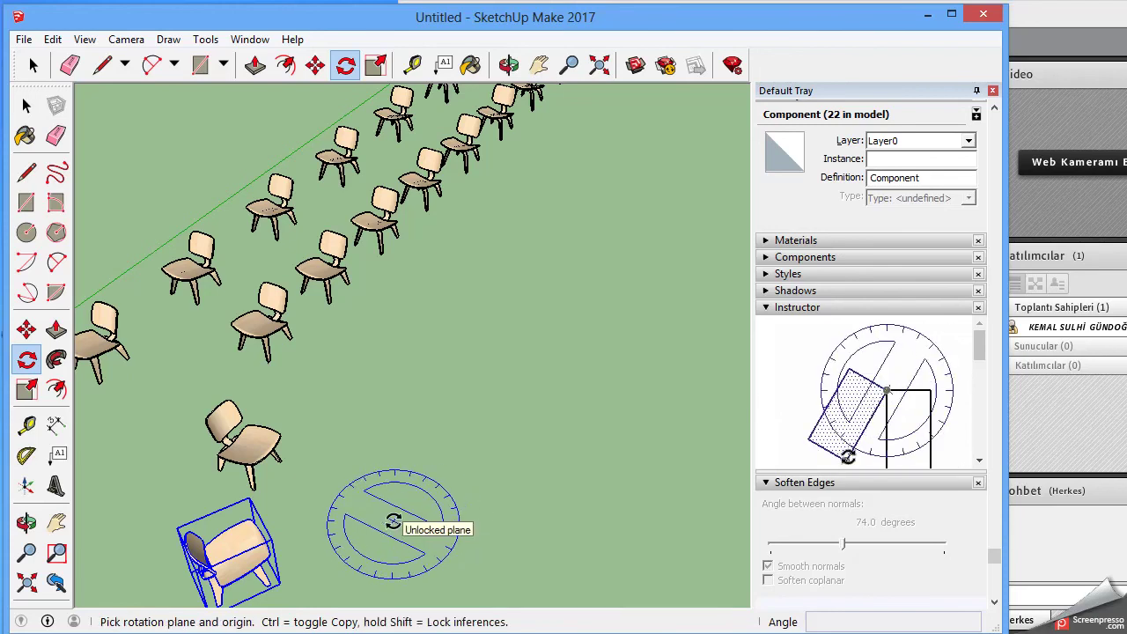
{"action": "key", "text": "ctrl+t"}
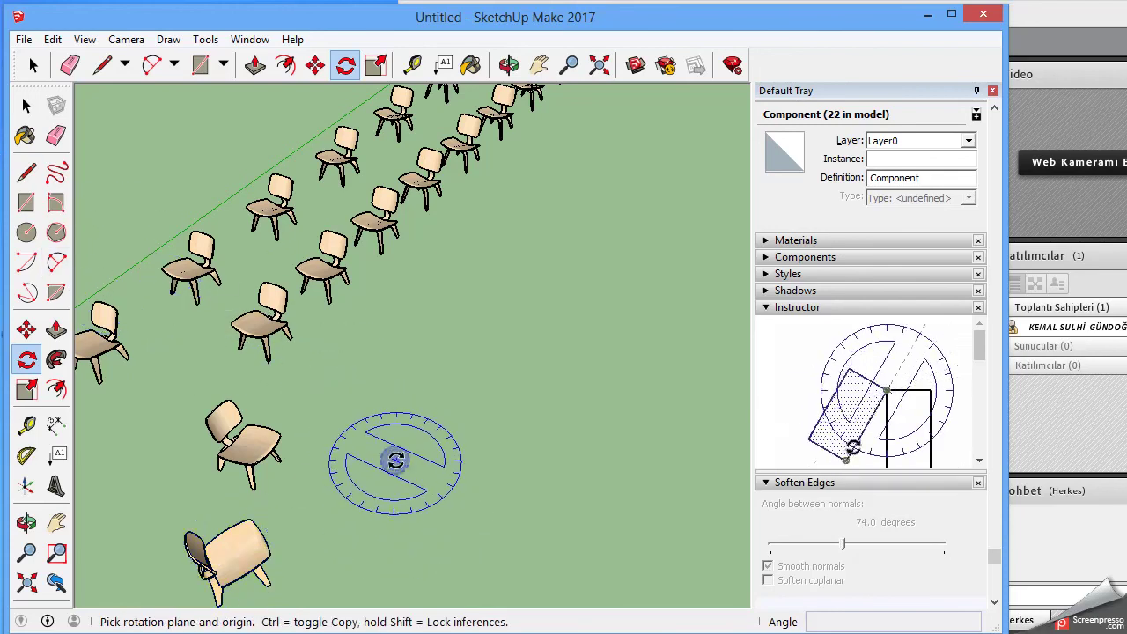
{"action": "left_click", "coordinate": [399, 494]}
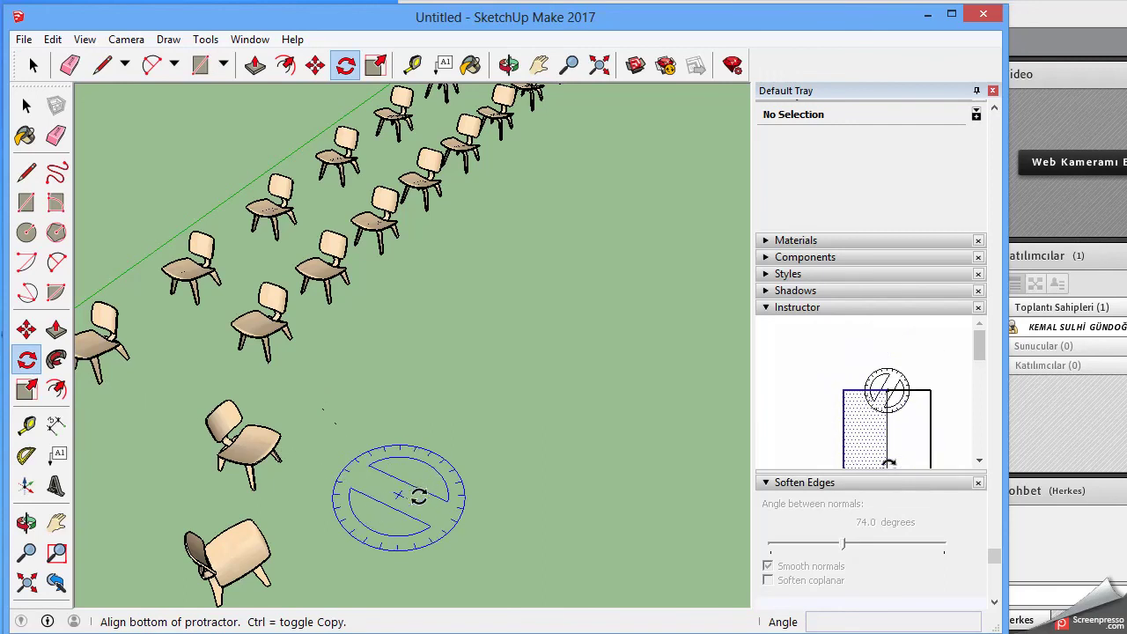
{"action": "left_click", "coordinate": [541, 528]}
{"action": "left_click", "coordinate": [372, 459]}
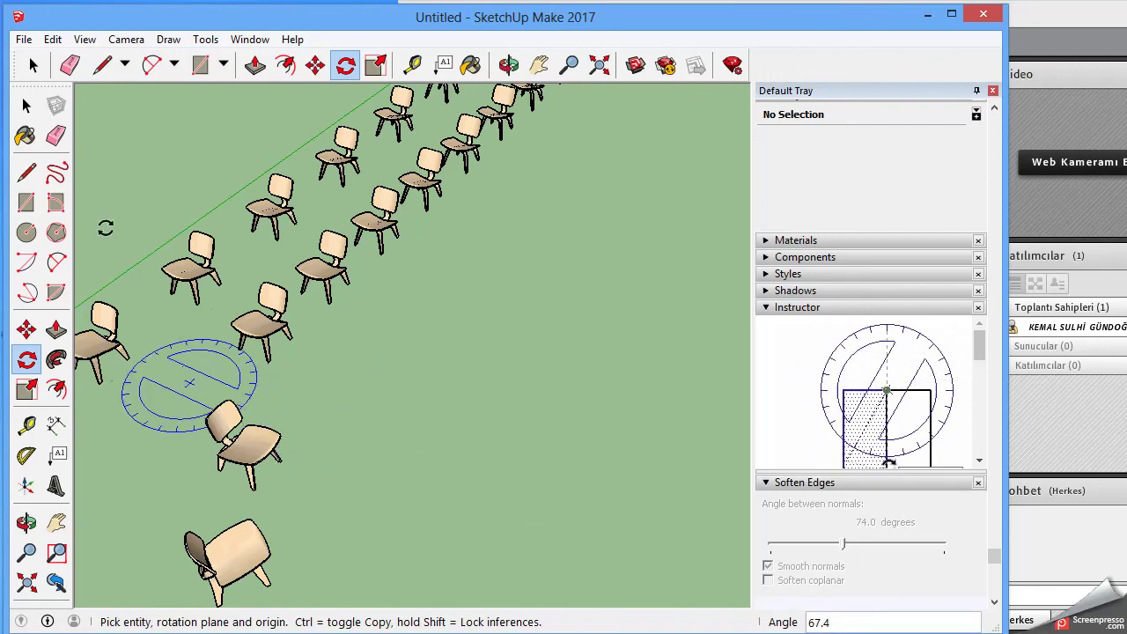
{"action": "left_click", "coordinate": [27, 108]}
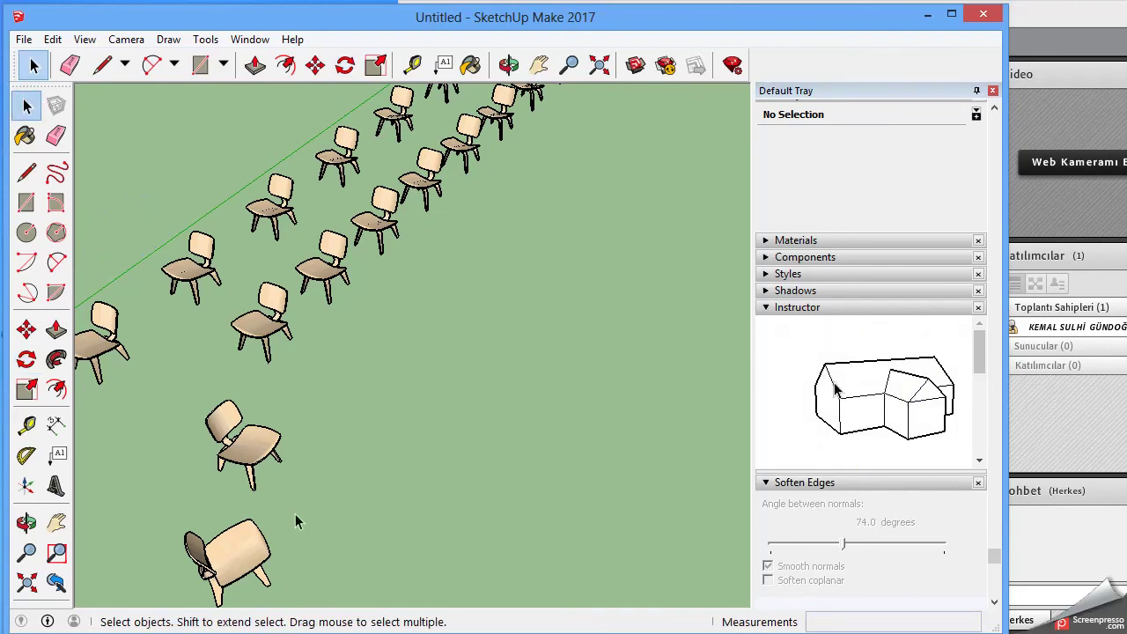
Delete the bottom chair copy, then set a rotation pivot and baseline on the remaining chair
{"action": "left_click", "coordinate": [269, 551]}
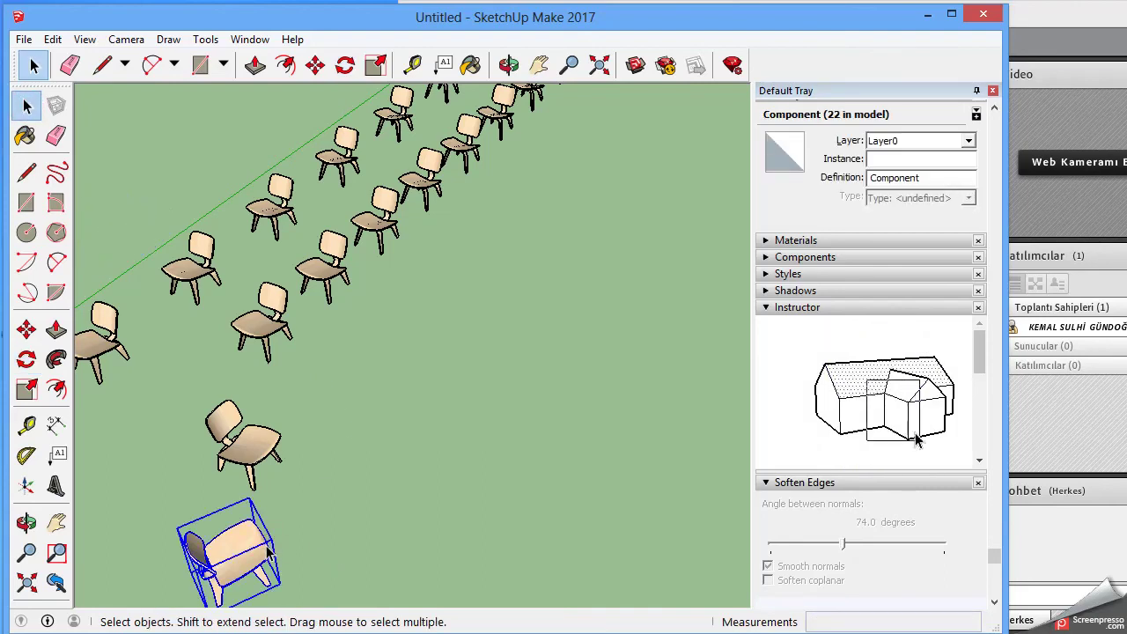
{"action": "key", "text": "Delete"}
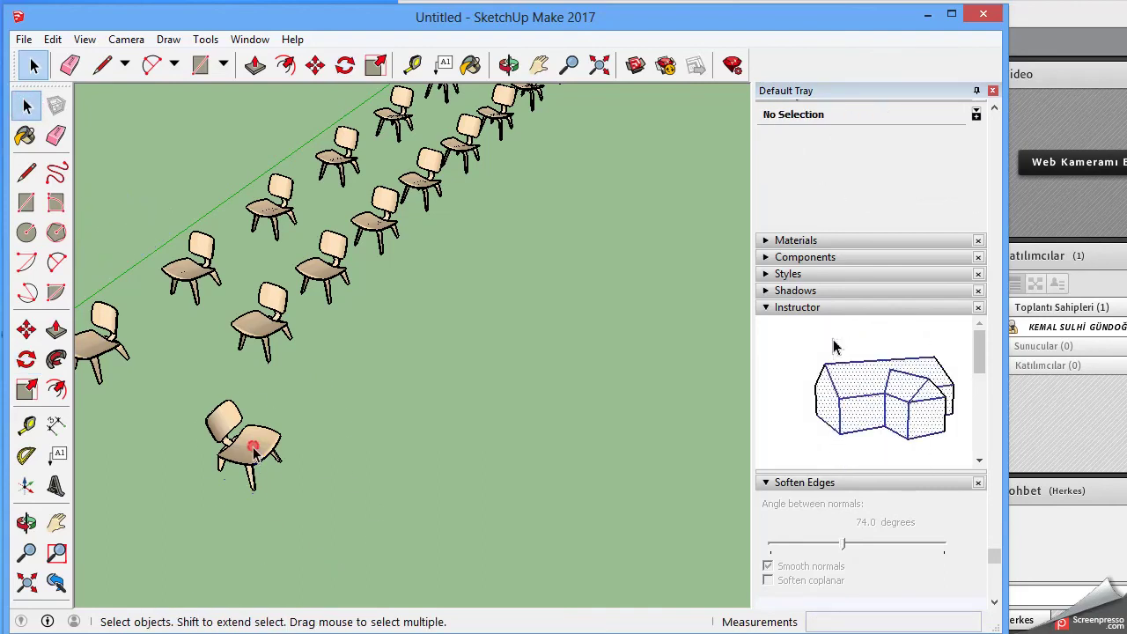
{"action": "left_click", "coordinate": [254, 454]}
{"action": "left_click", "coordinate": [26, 359]}
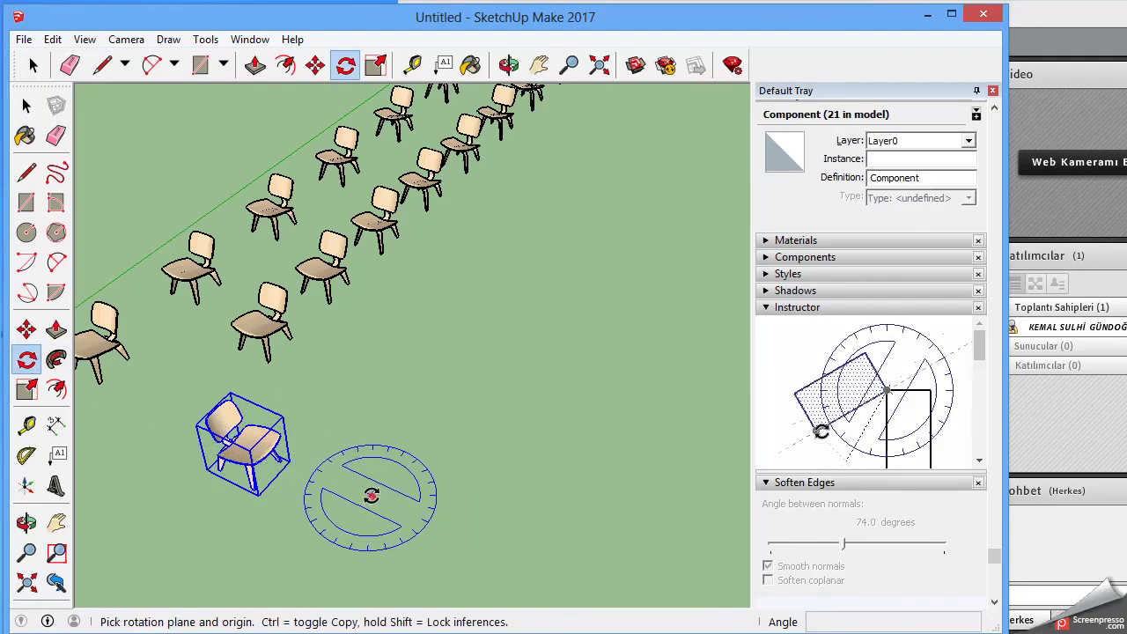
{"action": "left_click_drag", "start_coordinate": [372, 496], "coordinate": [400, 511]}
{"action": "left_click", "coordinate": [428, 521]}
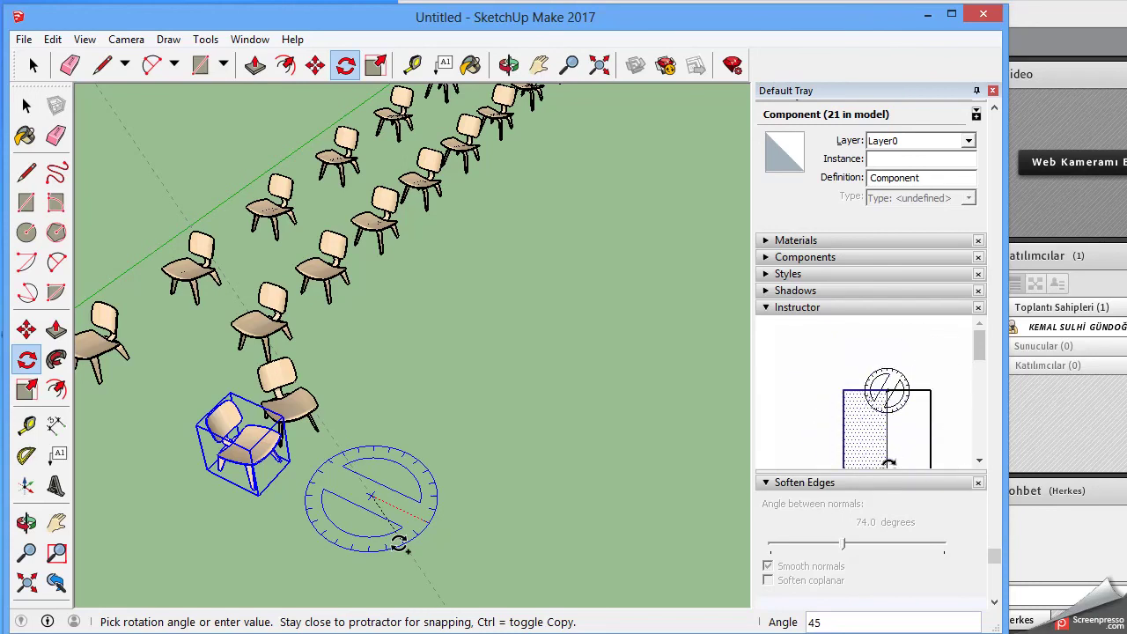
Place the 45° rotated chair copy and array it x7 into a ring of chairs
{"action": "left_click", "coordinate": [399, 543]}
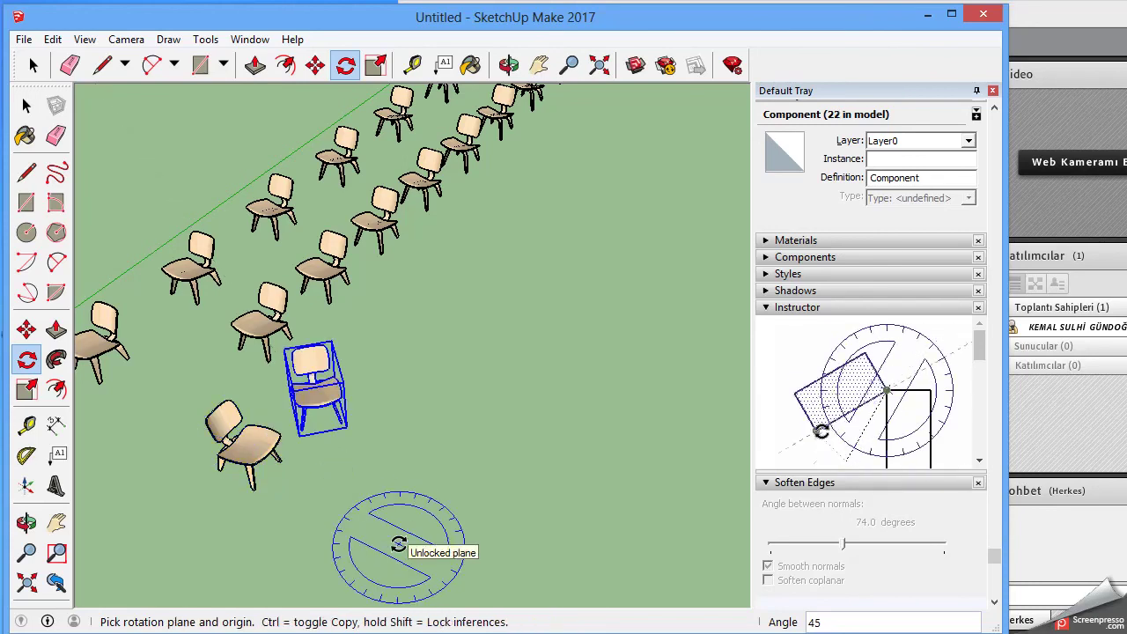
{"action": "type", "text": "x"}
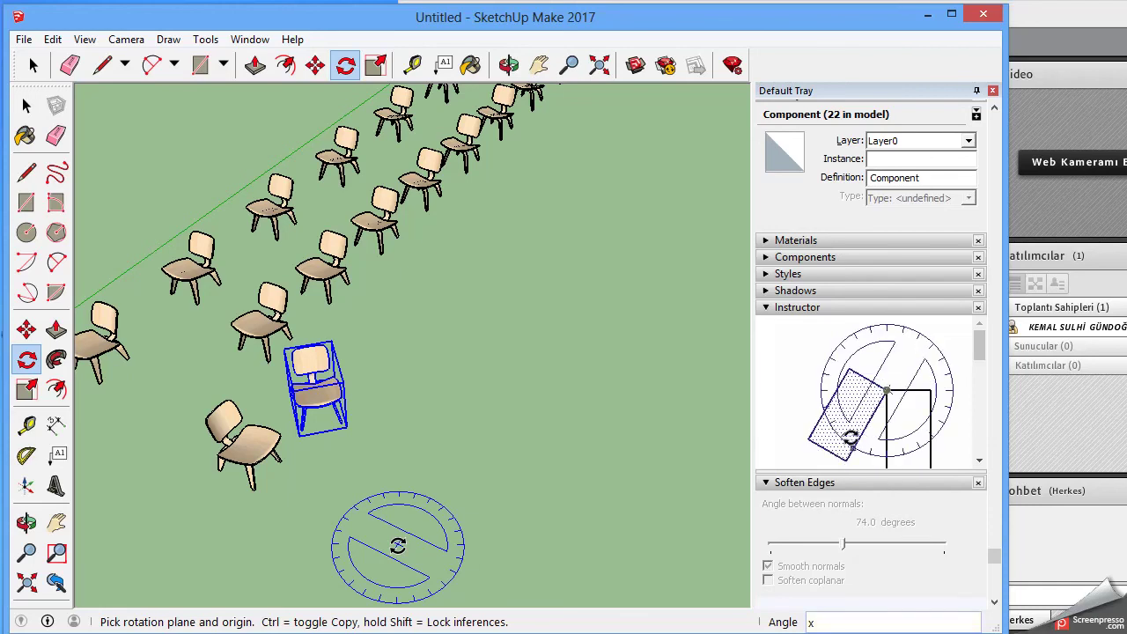
{"action": "type", "text": "7"}
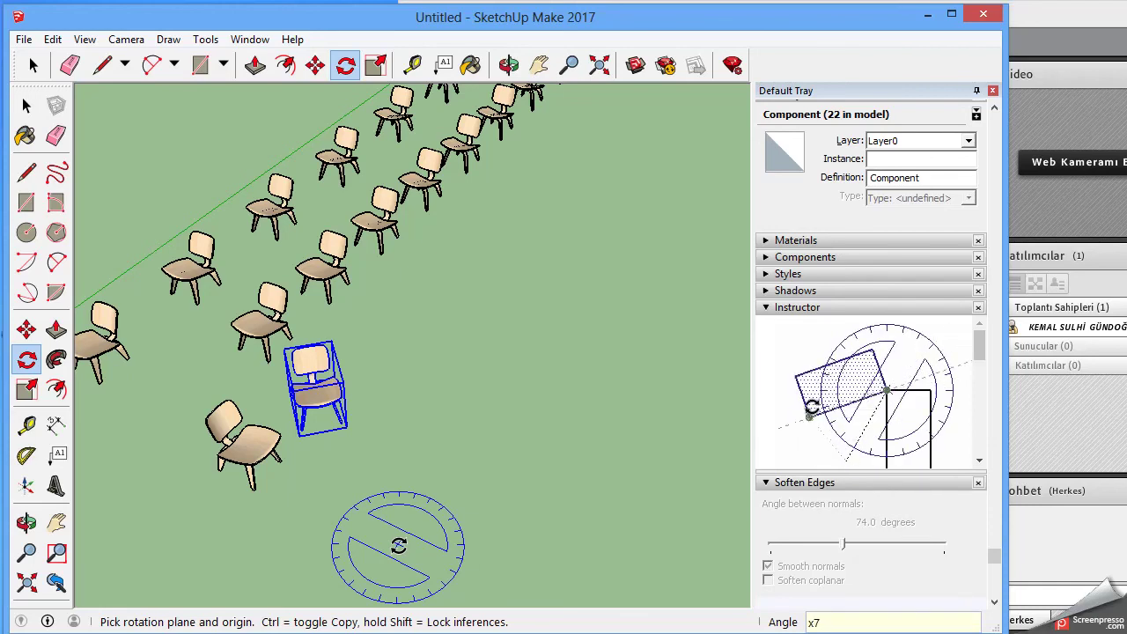
{"action": "key", "text": "Return"}
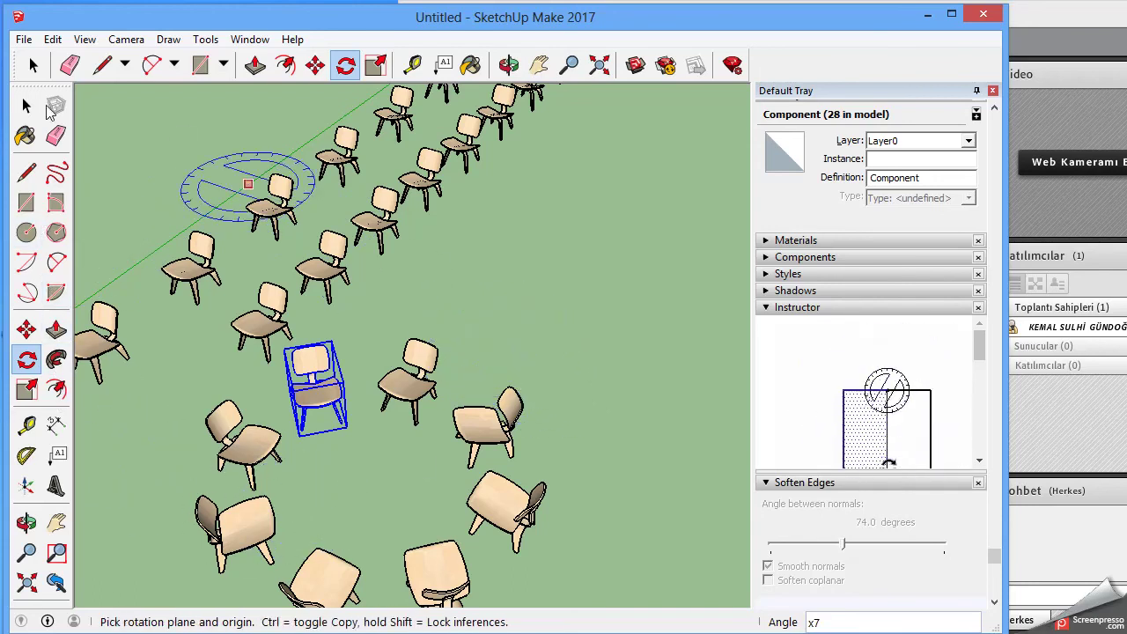
{"action": "left_click", "coordinate": [24, 40]}
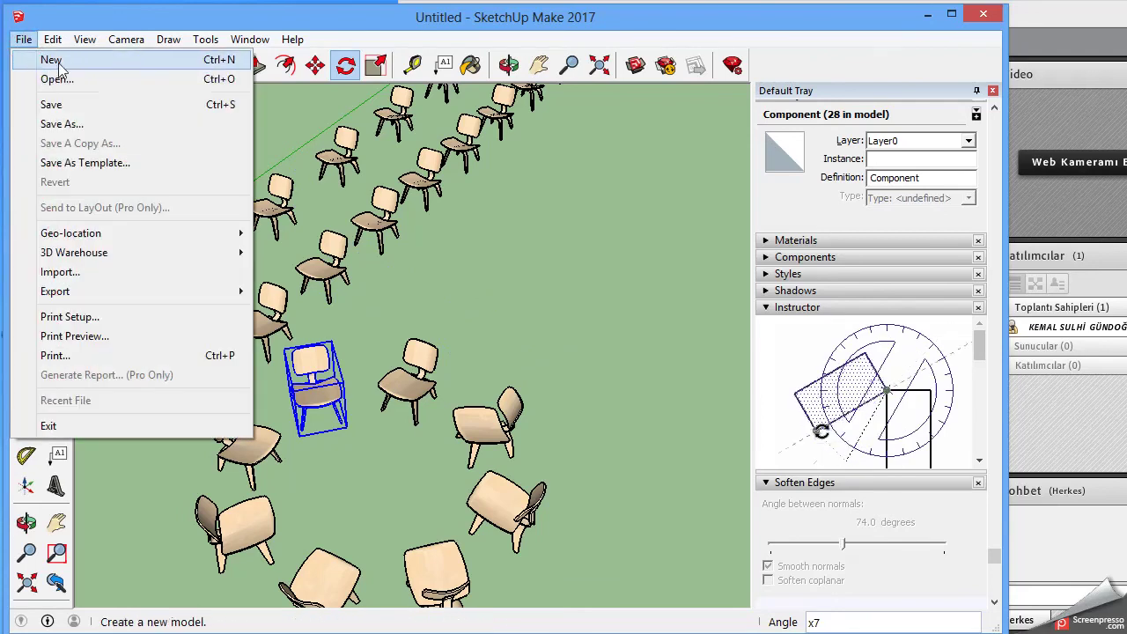
Start a new model without saving the chair scene, then pan and zoom out
{"action": "left_click", "coordinate": [40, 76]}
{"action": "left_click", "coordinate": [522, 370]}
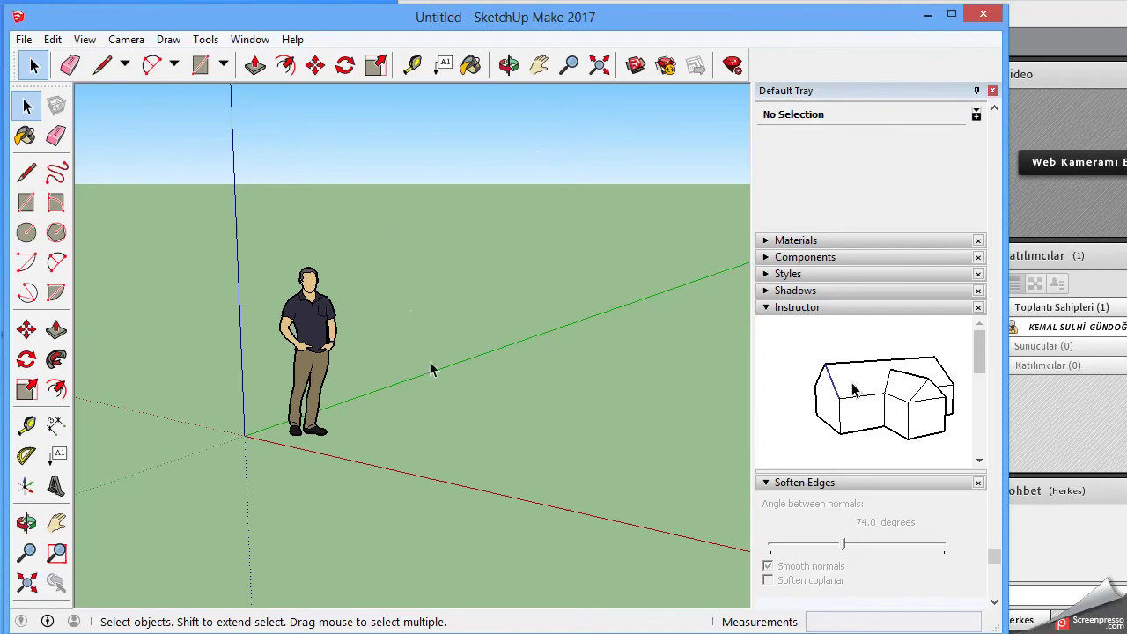
{"action": "left_click", "coordinate": [539, 65]}
{"action": "left_click_drag", "start_coordinate": [595, 336], "coordinate": [350, 320]}
{"action": "scroll", "coordinate": [382, 340], "scroll_direction": "down", "scroll_amount": 2}
{"action": "scroll", "coordinate": [481, 361], "scroll_direction": "down", "scroll_amount": 2}
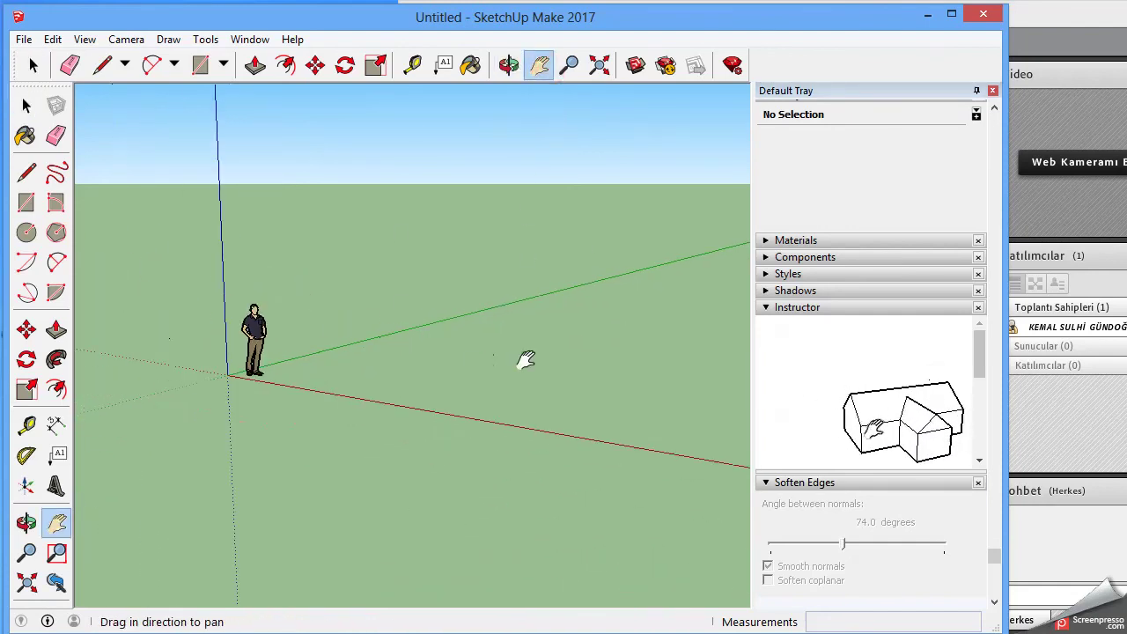
Recenter the view around the figure at the origin and exit Pan
{"action": "mouse_move", "coordinate": [592, 359]}
{"action": "left_mouse_down"}
{"action": "mouse_move", "coordinate": [395, 360]}
{"action": "mouse_move", "coordinate": [541, 370]}
{"action": "left_mouse_up"}
{"action": "scroll", "coordinate": [432, 360], "scroll_direction": "down", "scroll_amount": 2}
{"action": "mouse_move", "coordinate": [629, 364]}
{"action": "left_mouse_down"}
{"action": "mouse_move", "coordinate": [504, 362]}
{"action": "mouse_move", "coordinate": [417, 375]}
{"action": "mouse_move", "coordinate": [491, 373]}
{"action": "mouse_move", "coordinate": [427, 310]}
{"action": "left_mouse_up"}
{"action": "right_click", "coordinate": [427, 310]}
{"action": "left_click", "coordinate": [468, 320]}
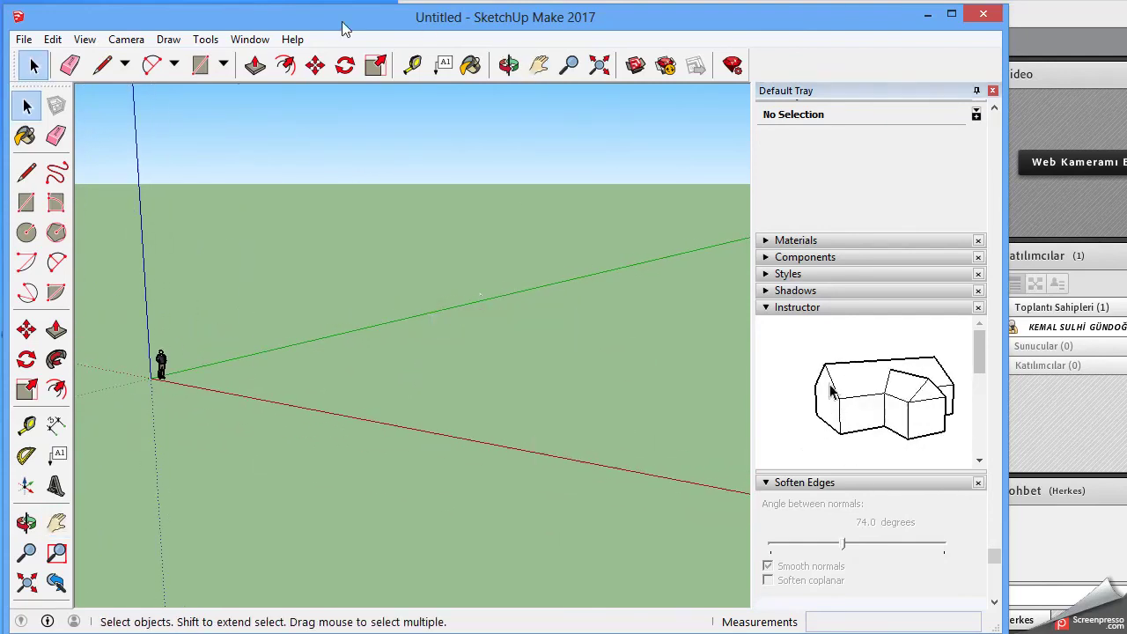
{"action": "left_click", "coordinate": [249, 40]}
Search 3D Warehouse for 'villas'
{"action": "left_click", "coordinate": [316, 175]}
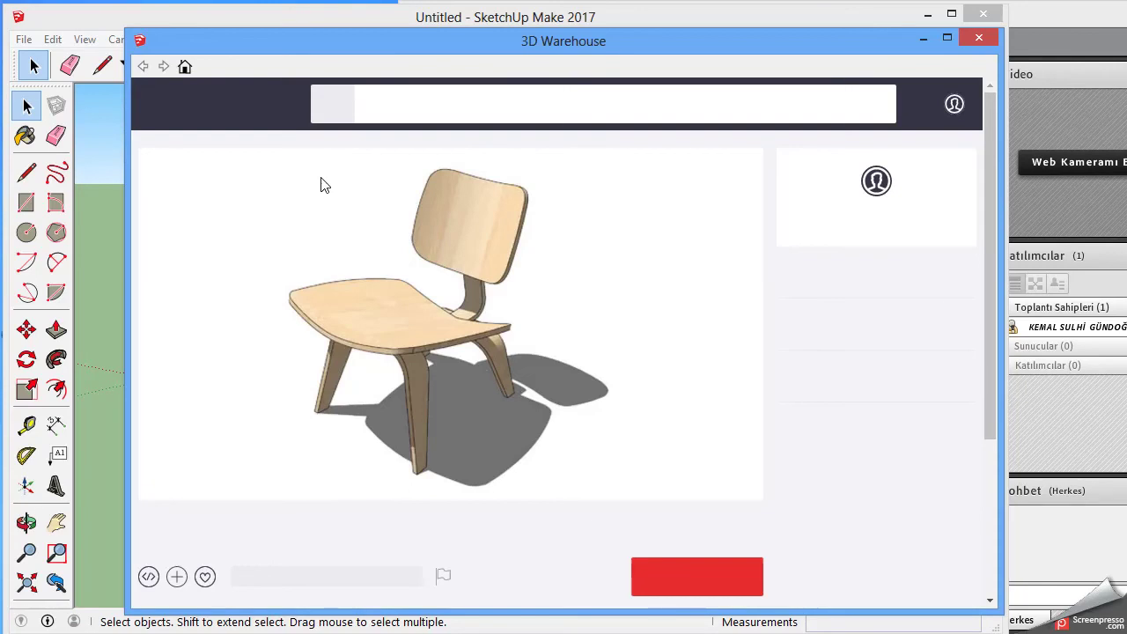
{"action": "type", "text": "vi"}
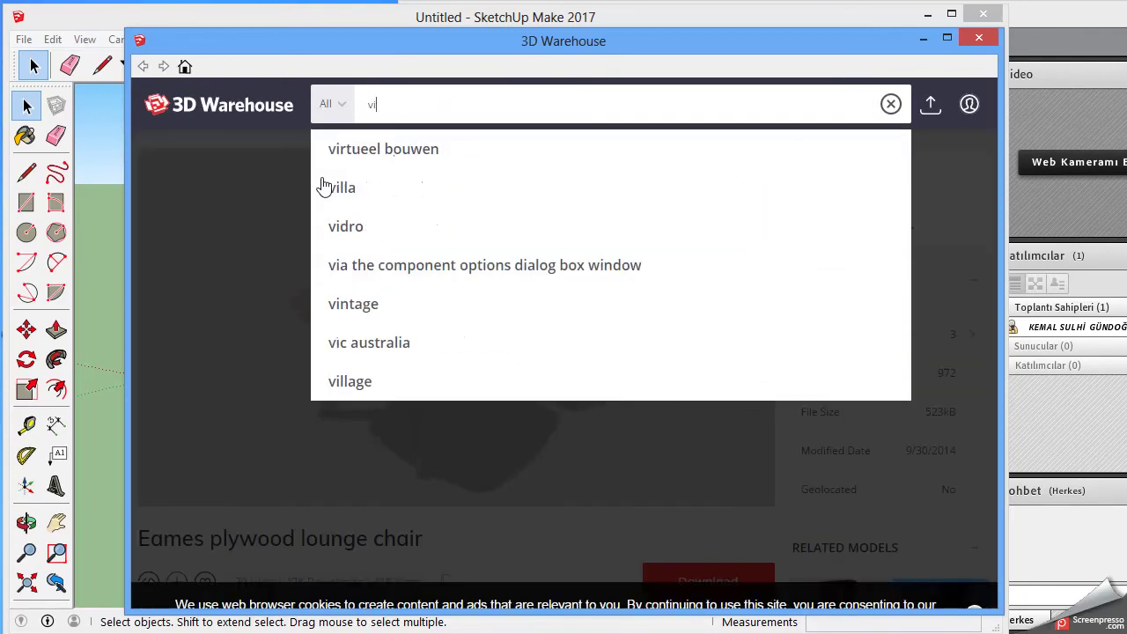
{"action": "type", "text": "lla"}
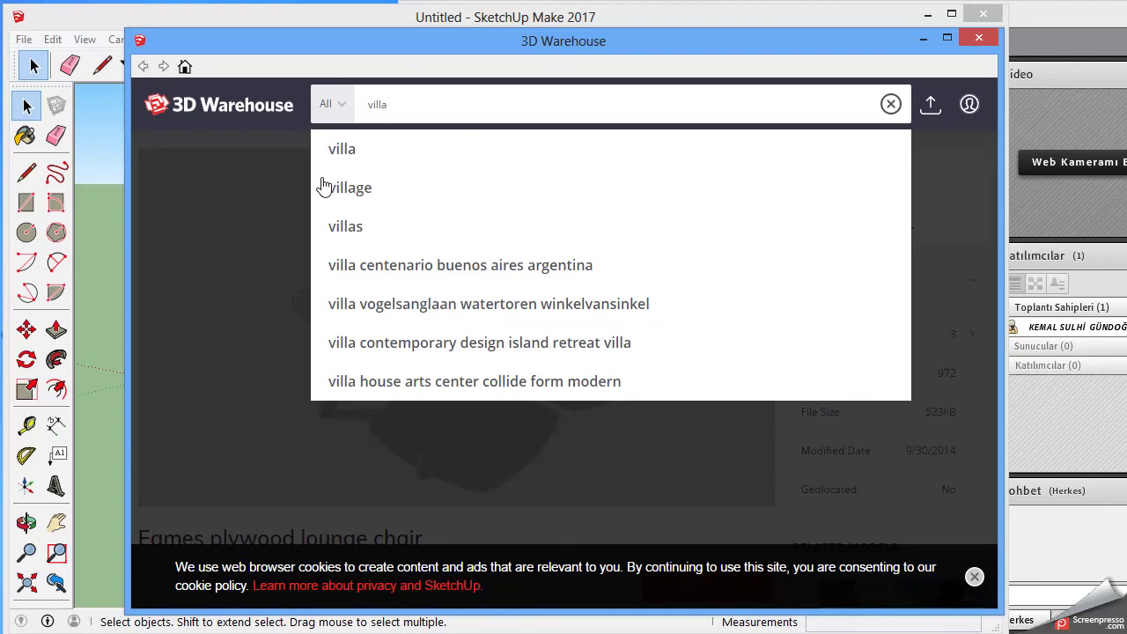
{"action": "key", "text": "Down"}
{"action": "key", "text": "Down"}
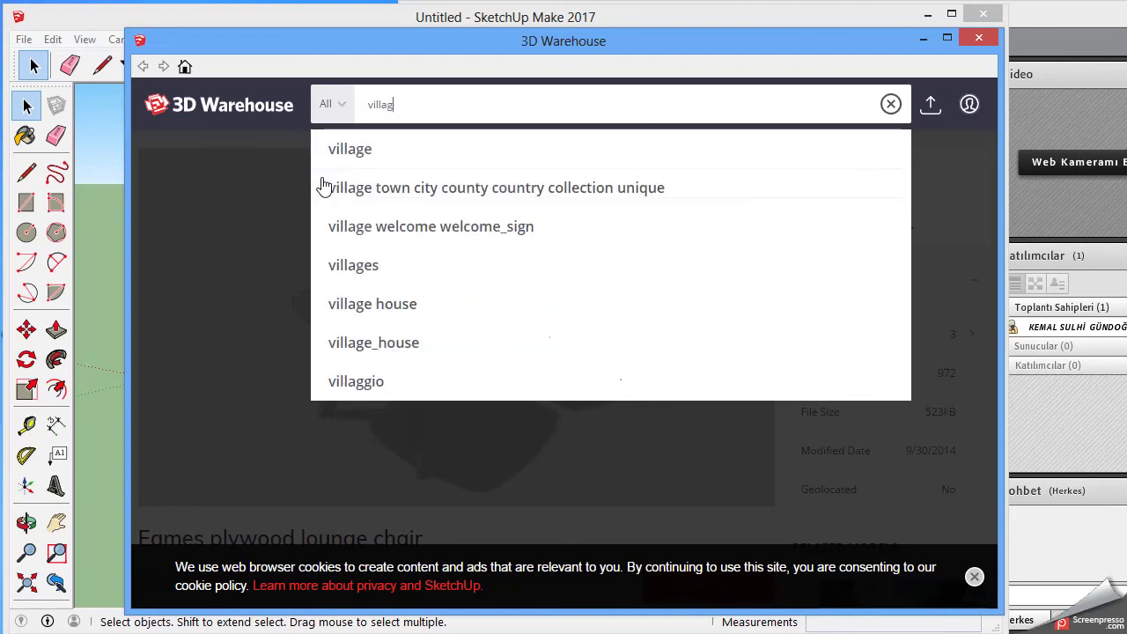
{"action": "key", "text": "BackSpace"}
{"action": "type", "text": "s"}
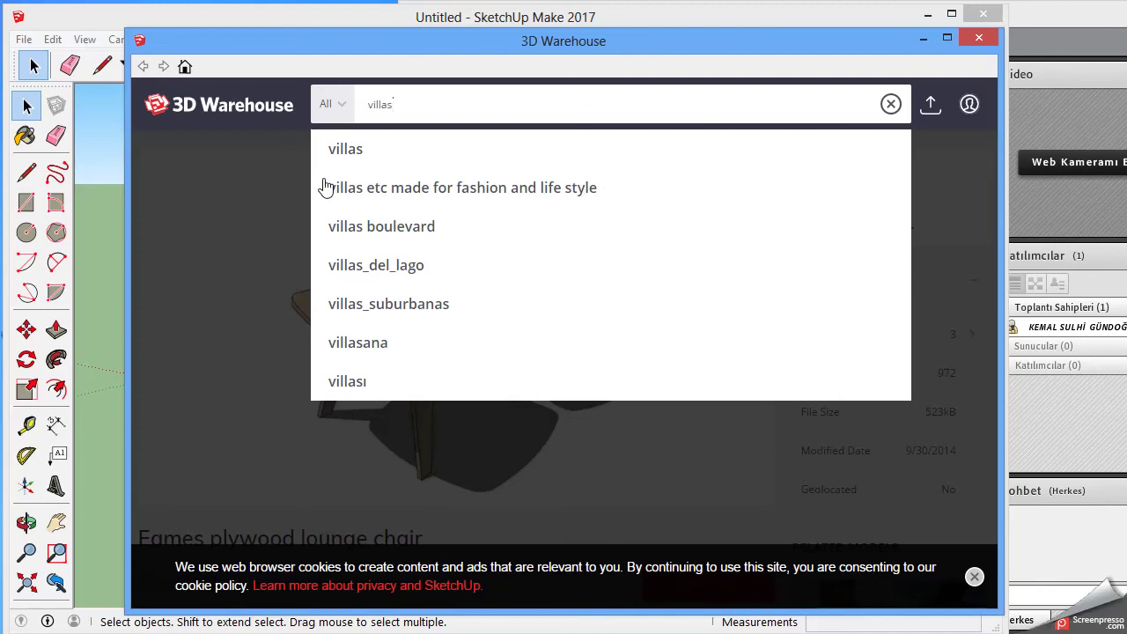
{"action": "key", "text": "Return"}
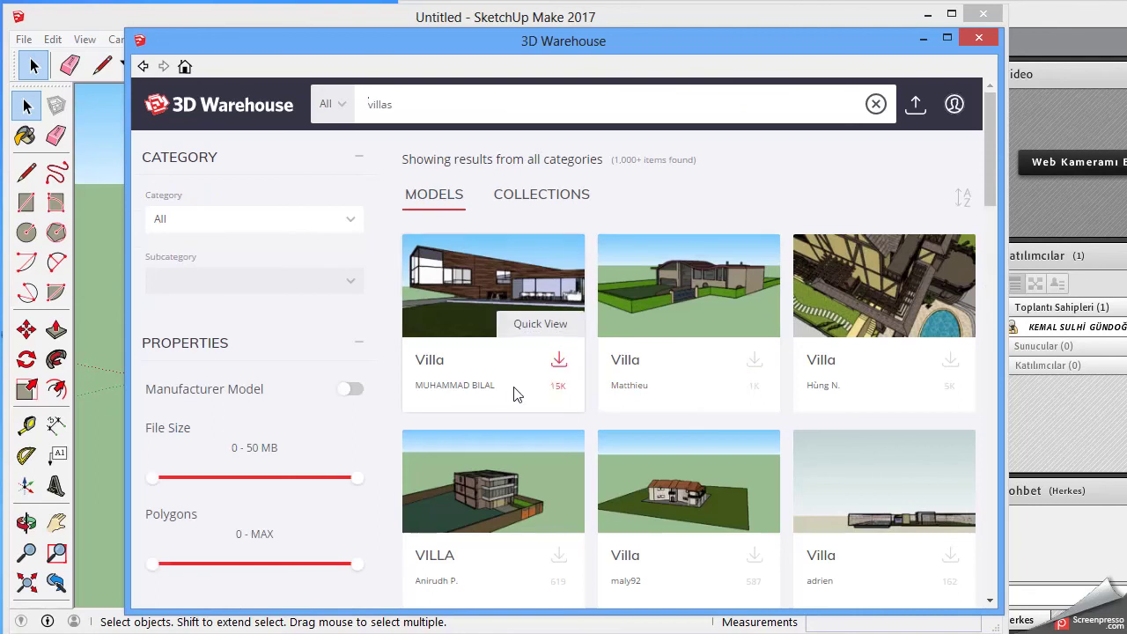
Scroll down through the grid of villa model results
{"action": "scroll", "coordinate": [579, 437], "scroll_direction": "down", "scroll_amount": 2}
{"action": "scroll", "coordinate": [579, 437], "scroll_direction": "down", "scroll_amount": 2}
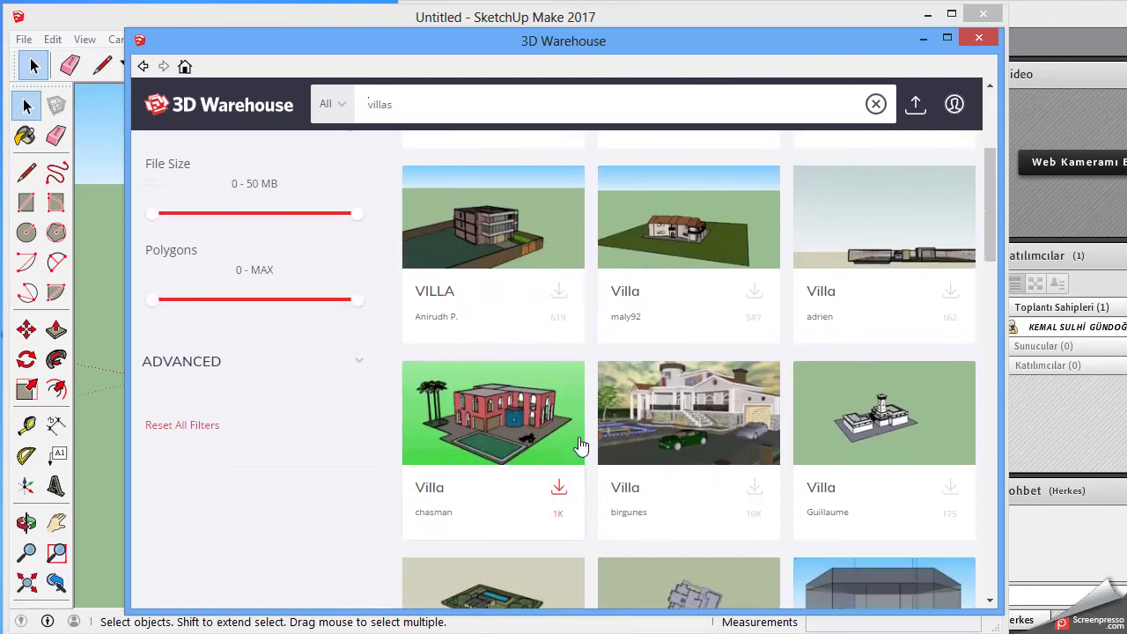
{"action": "scroll", "coordinate": [581, 443], "scroll_direction": "down", "scroll_amount": 2}
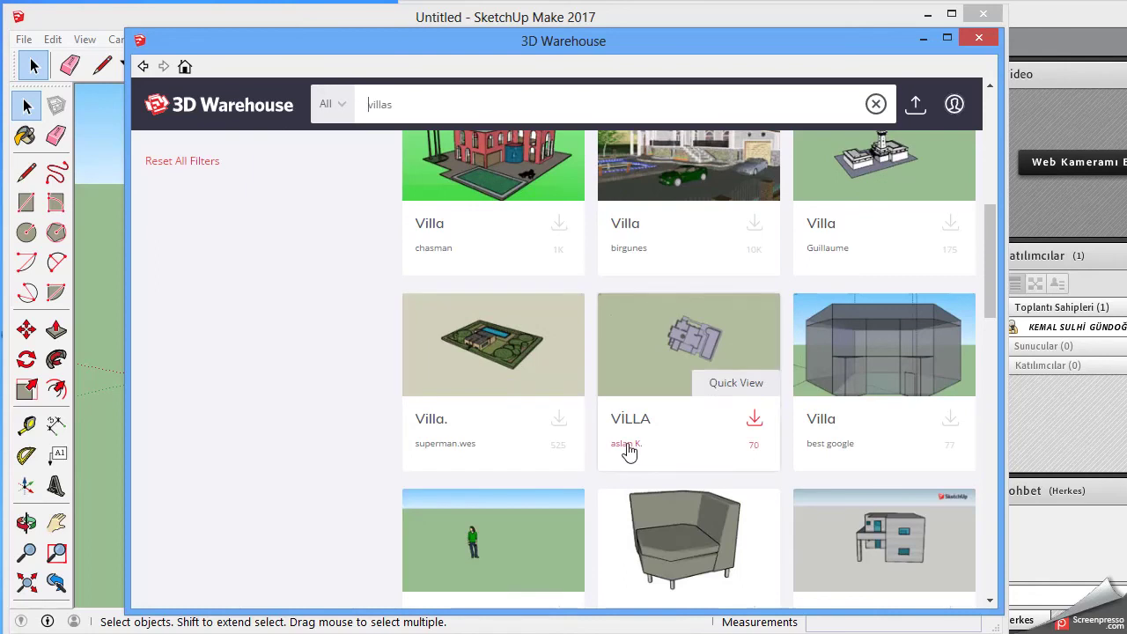
{"action": "scroll", "coordinate": [533, 445], "scroll_direction": "down", "scroll_amount": 3}
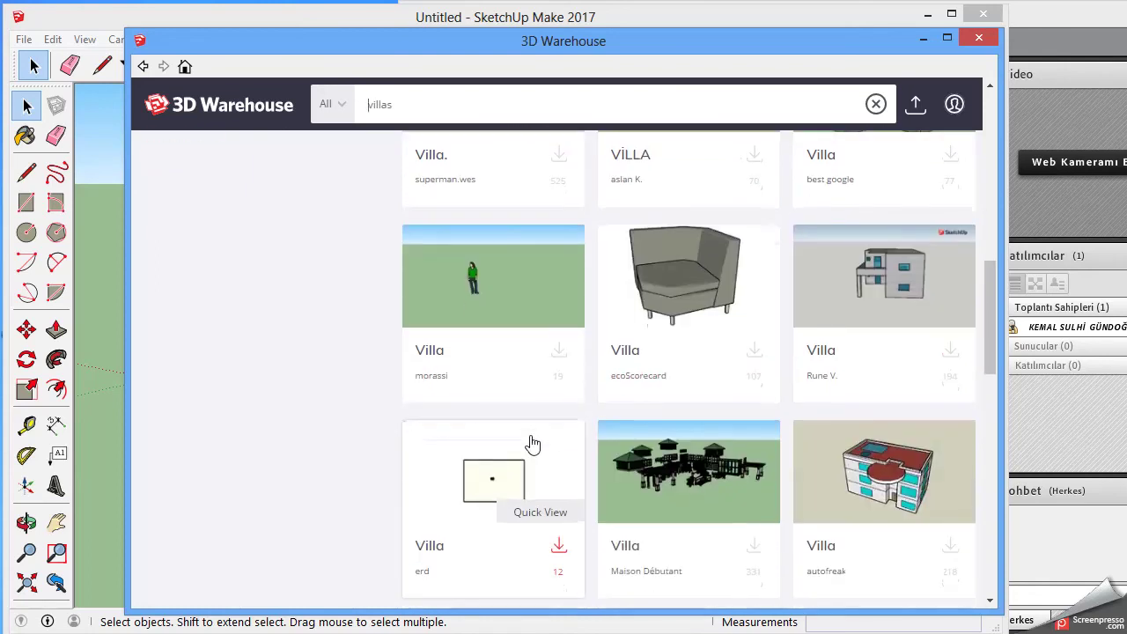
{"action": "scroll", "coordinate": [564, 453], "scroll_direction": "down", "scroll_amount": 2}
{"action": "scroll", "coordinate": [586, 460], "scroll_direction": "down", "scroll_amount": 2}
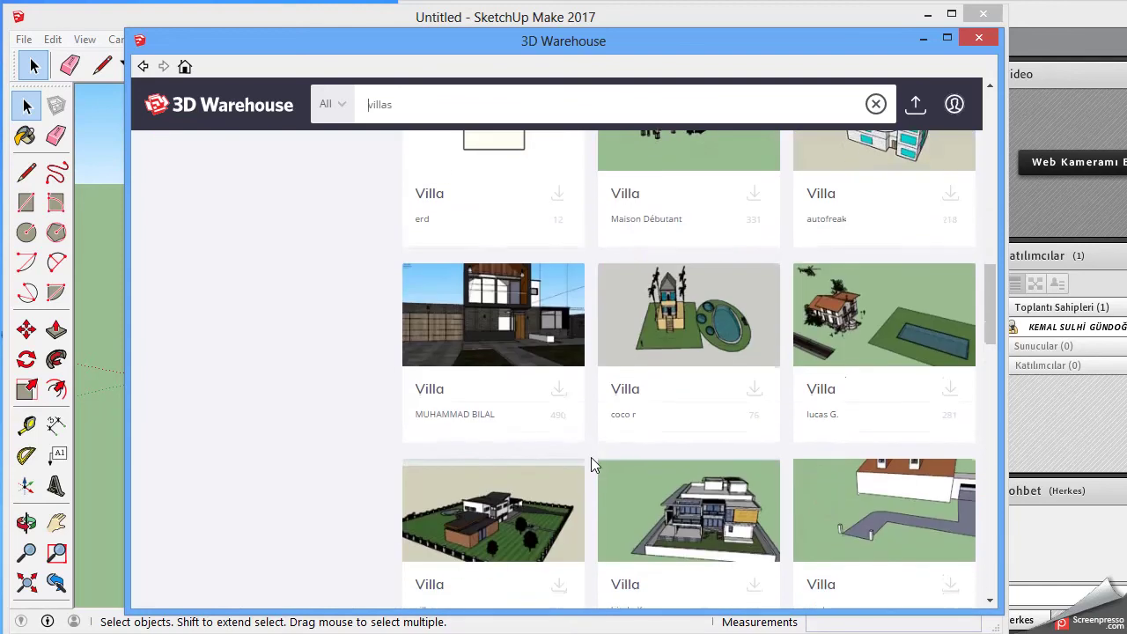
{"action": "scroll", "coordinate": [664, 470], "scroll_direction": "down", "scroll_amount": 4}
{"action": "mouse_move", "coordinate": [688, 392]}
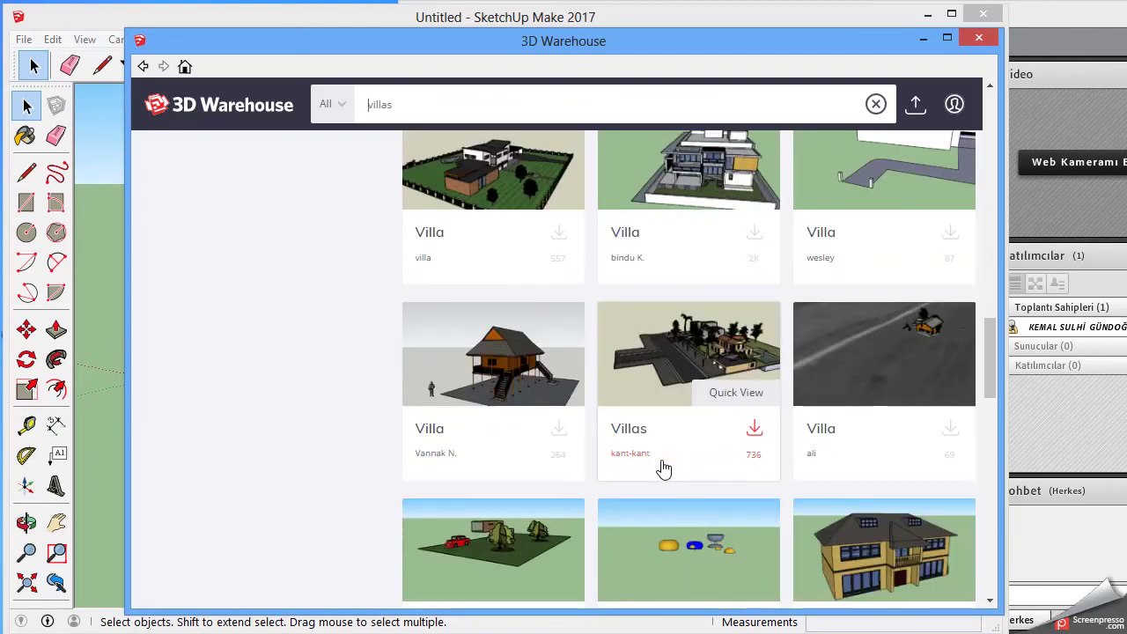
{"action": "scroll", "coordinate": [863, 465], "scroll_direction": "down", "scroll_amount": 3}
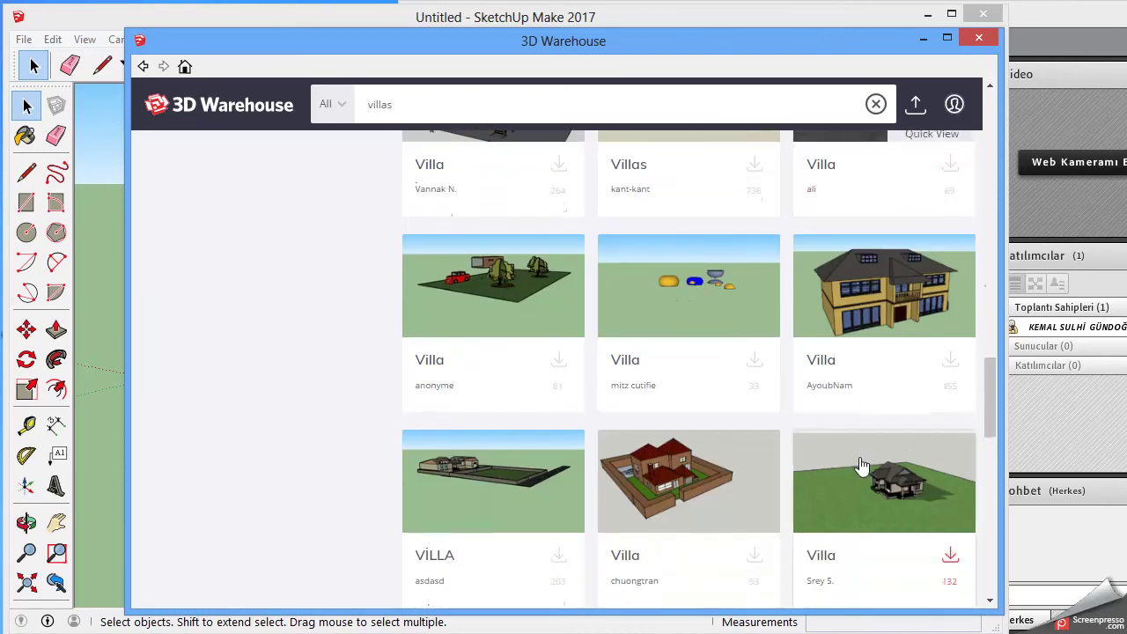
{"action": "scroll", "coordinate": [860, 467], "scroll_direction": "down", "scroll_amount": 2}
{"action": "scroll", "coordinate": [859, 466], "scroll_direction": "down", "scroll_amount": 2}
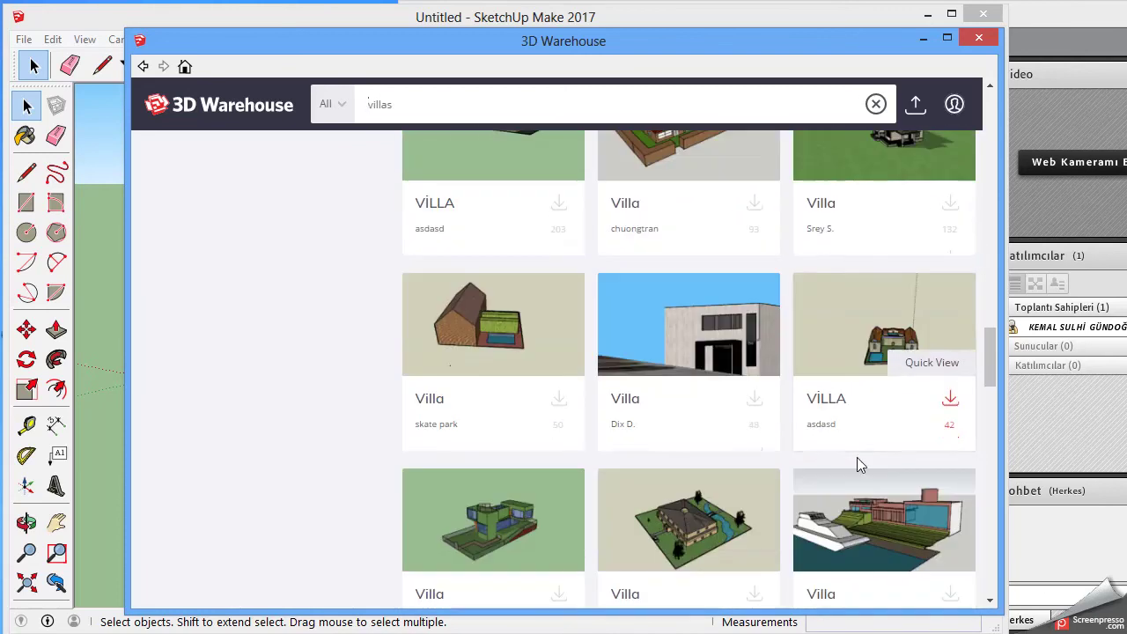
{"action": "scroll", "coordinate": [860, 466], "scroll_direction": "down", "scroll_amount": 1}
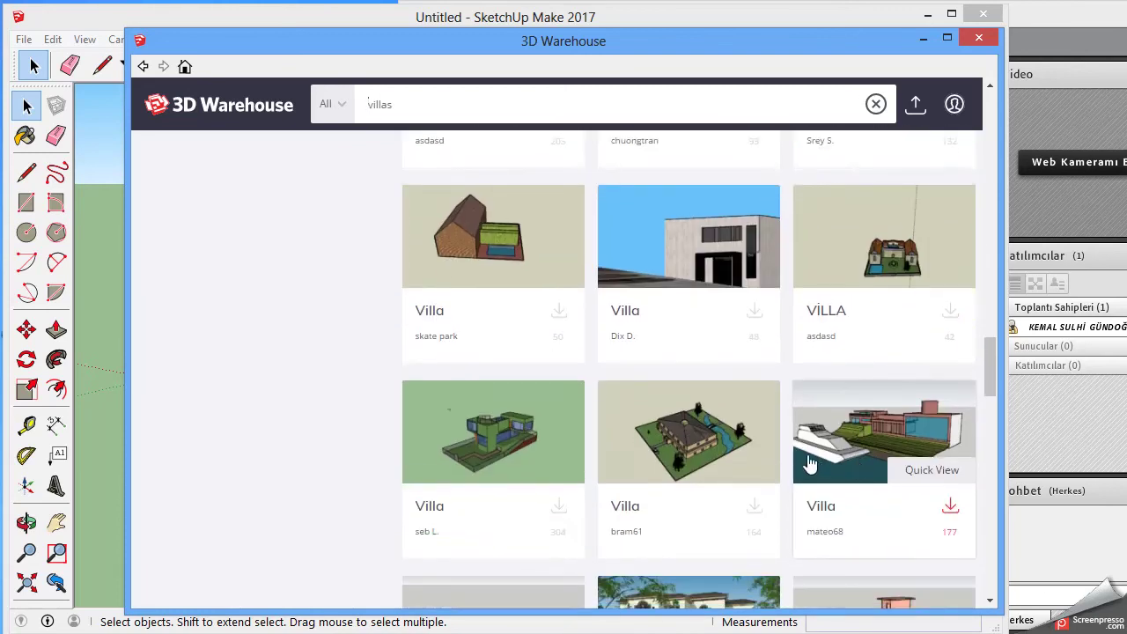
{"action": "scroll", "coordinate": [810, 464], "scroll_direction": "down", "scroll_amount": 2}
{"action": "scroll", "coordinate": [809, 464], "scroll_direction": "down", "scroll_amount": 2}
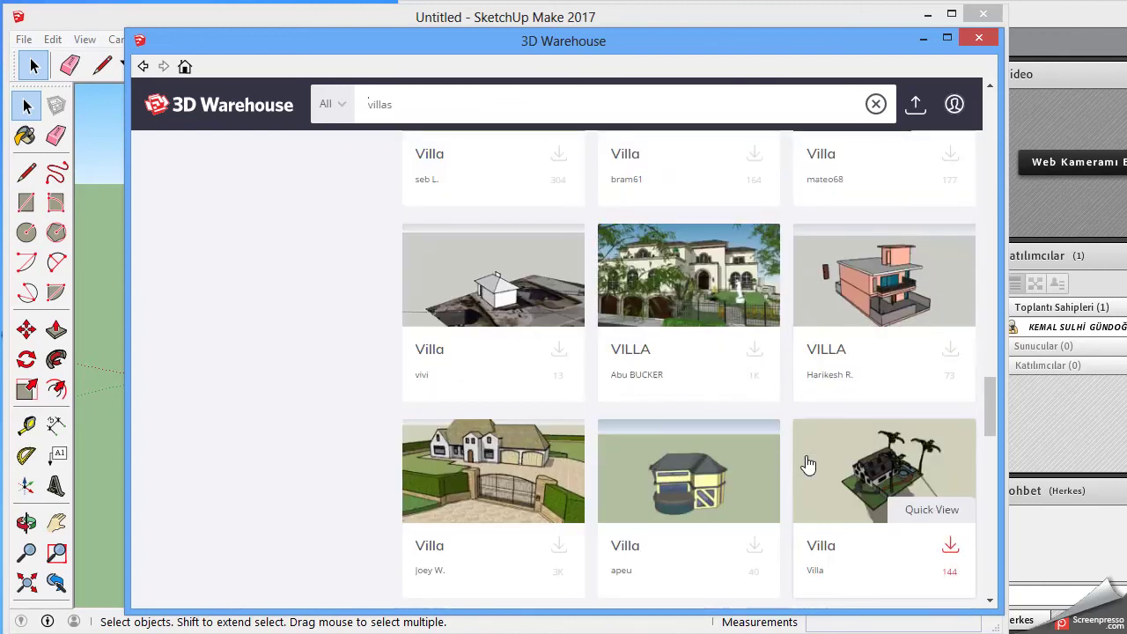
{"action": "scroll", "coordinate": [808, 465], "scroll_direction": "down", "scroll_amount": 2}
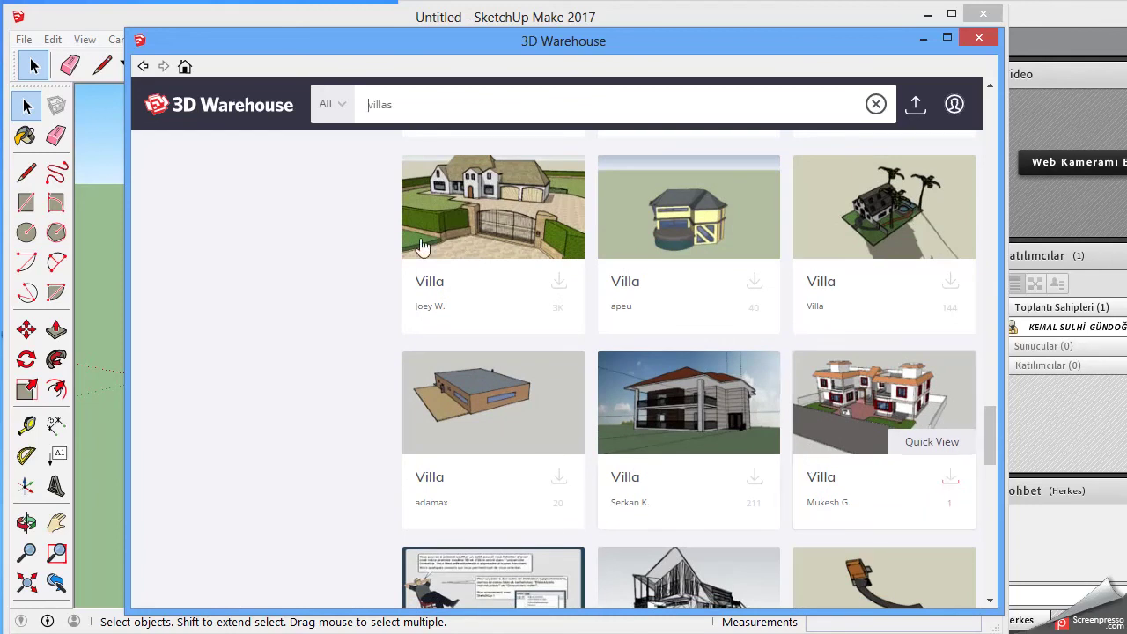
Download the gated-entrance villa model directly into the SketchUp model
{"action": "left_click", "coordinate": [480, 210]}
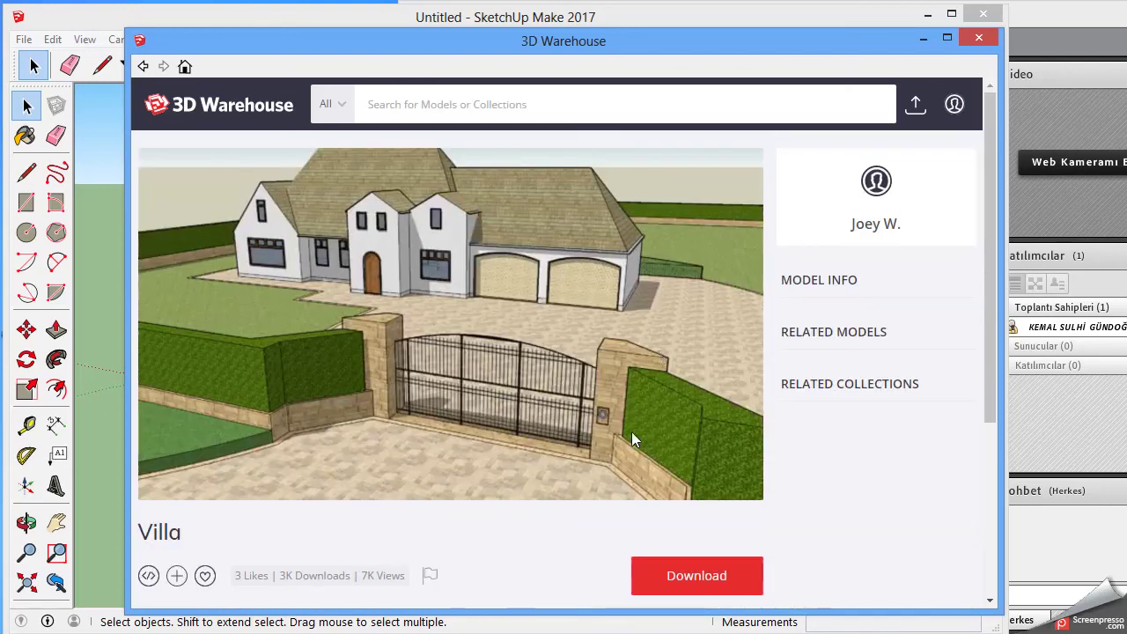
{"action": "left_click", "coordinate": [672, 575]}
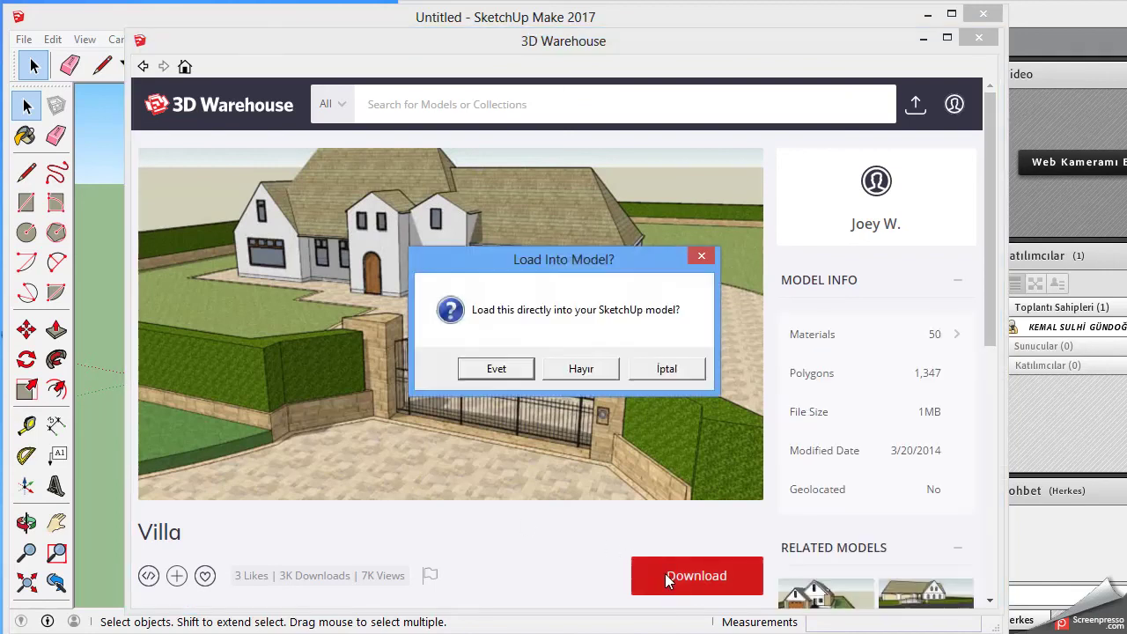
{"action": "left_click", "coordinate": [497, 370]}
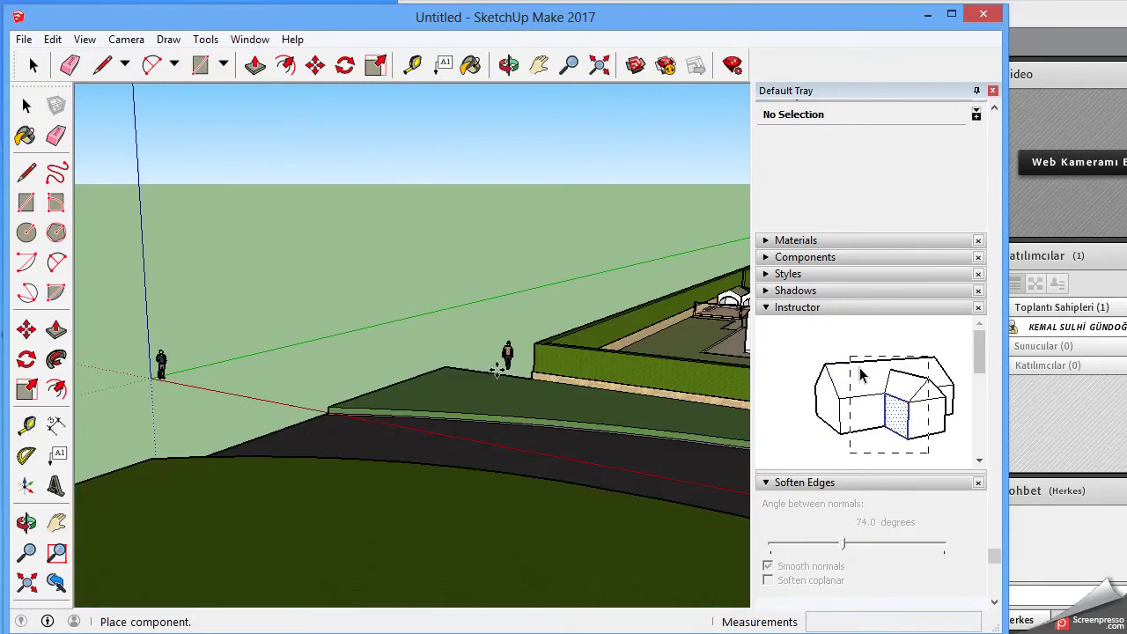
Place the villa estate near the origin and clear its selection
{"action": "scroll", "coordinate": [498, 370], "scroll_direction": "down", "scroll_amount": 2}
{"action": "scroll", "coordinate": [506, 344], "scroll_direction": "down", "scroll_amount": 2}
{"action": "scroll", "coordinate": [515, 313], "scroll_direction": "down", "scroll_amount": 1}
{"action": "scroll", "coordinate": [517, 310], "scroll_direction": "down", "scroll_amount": 1}
{"action": "scroll", "coordinate": [521, 306], "scroll_direction": "down", "scroll_amount": 1}
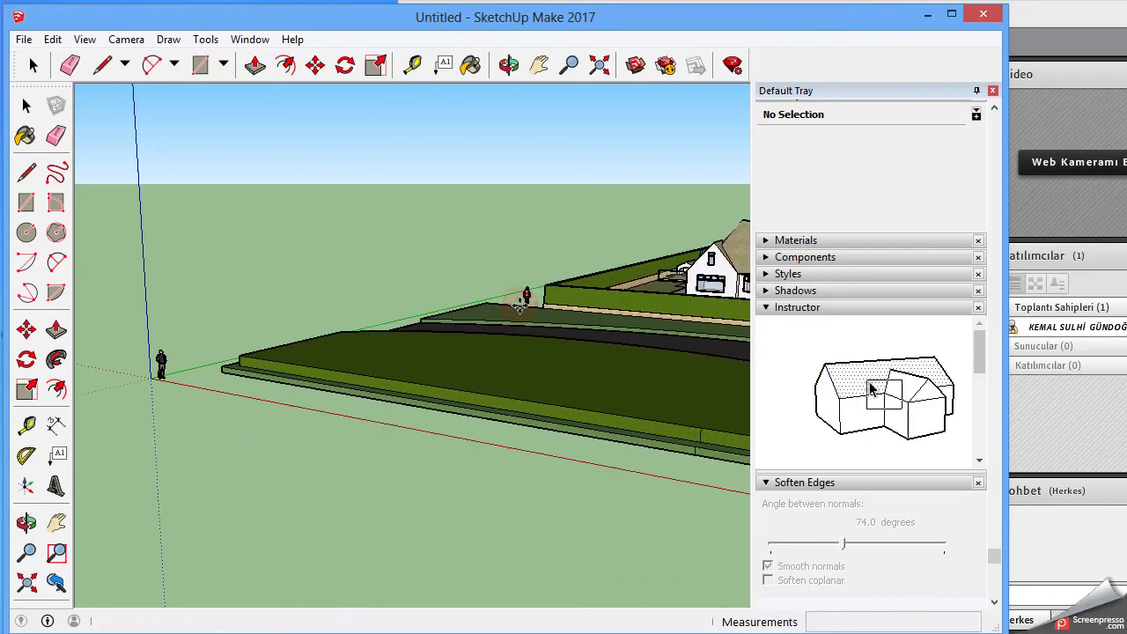
{"action": "left_click", "coordinate": [520, 304]}
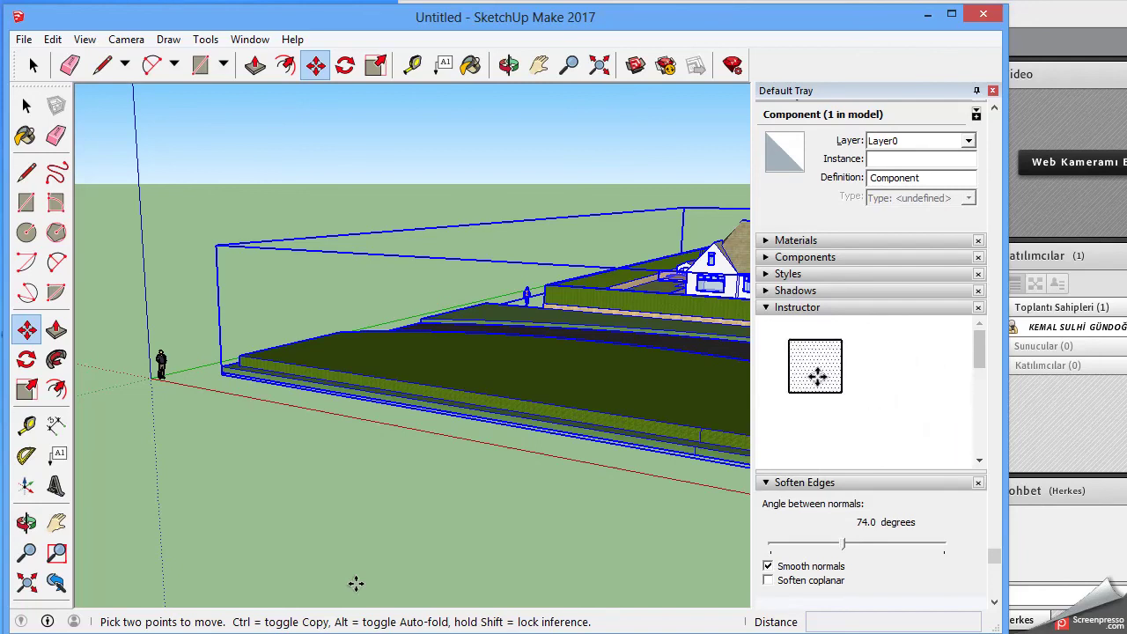
{"action": "key", "text": "space"}
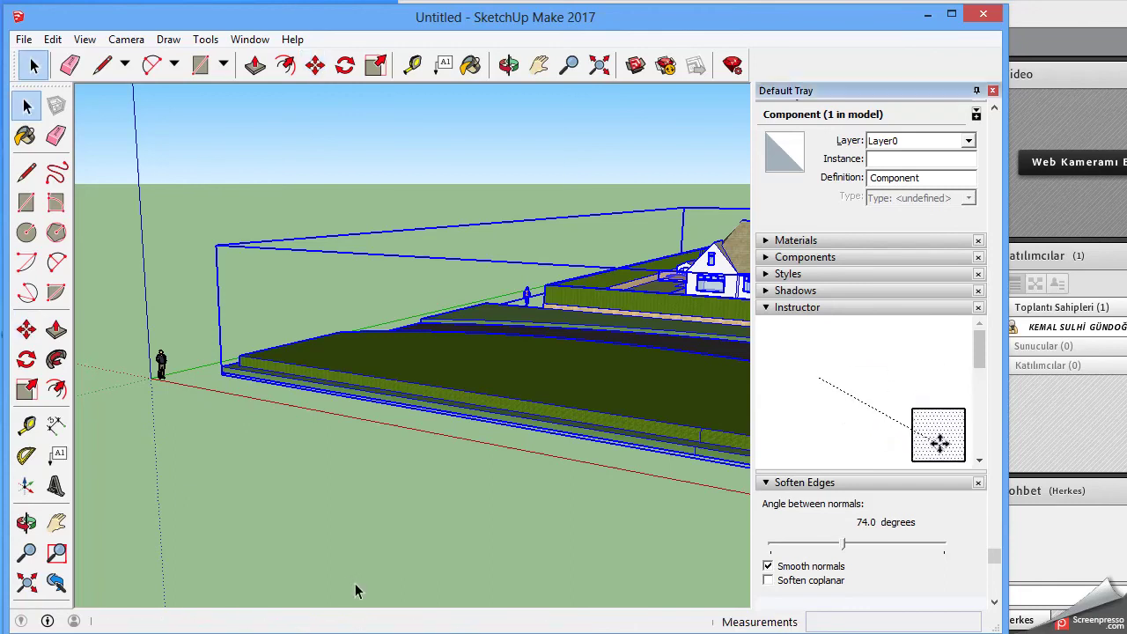
{"action": "left_click", "coordinate": [395, 561]}
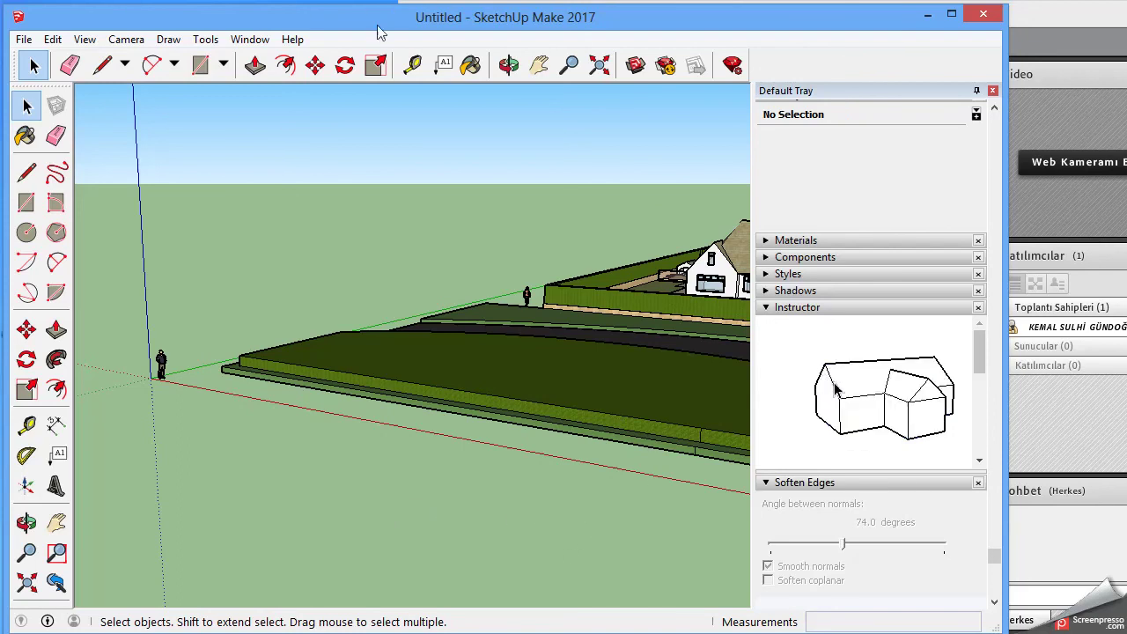
{"action": "left_click", "coordinate": [540, 64]}
Pan and zoom into the villa to look across a room's window wall
{"action": "left_click_drag", "start_coordinate": [576, 188], "coordinate": [476, 315]}
{"action": "scroll", "coordinate": [475, 317], "scroll_direction": "down", "scroll_amount": 2}
{"action": "scroll", "coordinate": [406, 335], "scroll_direction": "down", "scroll_amount": 2}
{"action": "scroll", "coordinate": [438, 363], "scroll_direction": "down", "scroll_amount": 2}
{"action": "scroll", "coordinate": [471, 361], "scroll_direction": "down", "scroll_amount": 1}
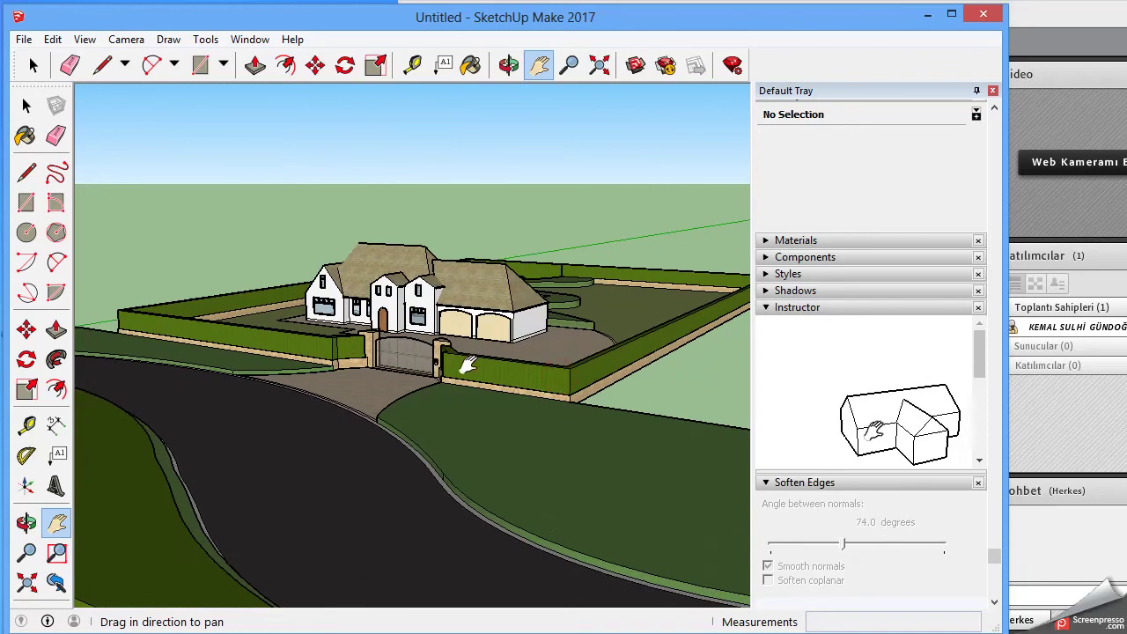
{"action": "scroll", "coordinate": [471, 361], "scroll_direction": "down", "scroll_amount": 1}
{"action": "scroll", "coordinate": [465, 370], "scroll_direction": "down", "scroll_amount": 1}
{"action": "scroll", "coordinate": [432, 379], "scroll_direction": "down", "scroll_amount": 2}
{"action": "scroll", "coordinate": [369, 387], "scroll_direction": "down", "scroll_amount": 1}
{"action": "scroll", "coordinate": [370, 388], "scroll_direction": "up", "scroll_amount": 1}
{"action": "scroll", "coordinate": [368, 387], "scroll_direction": "up", "scroll_amount": 1}
{"action": "scroll", "coordinate": [379, 386], "scroll_direction": "up", "scroll_amount": 2}
{"action": "scroll", "coordinate": [392, 383], "scroll_direction": "up", "scroll_amount": 1}
{"action": "scroll", "coordinate": [392, 384], "scroll_direction": "up", "scroll_amount": 2}
{"action": "scroll", "coordinate": [384, 392], "scroll_direction": "up", "scroll_amount": 2}
{"action": "scroll", "coordinate": [365, 392], "scroll_direction": "up", "scroll_amount": 2}
{"action": "scroll", "coordinate": [329, 393], "scroll_direction": "up", "scroll_amount": 2}
{"action": "scroll", "coordinate": [324, 392], "scroll_direction": "up", "scroll_amount": 2}
{"action": "scroll", "coordinate": [322, 391], "scroll_direction": "up", "scroll_amount": 2}
{"action": "scroll", "coordinate": [318, 386], "scroll_direction": "up", "scroll_amount": 2}
{"action": "scroll", "coordinate": [310, 375], "scroll_direction": "up", "scroll_amount": 2}
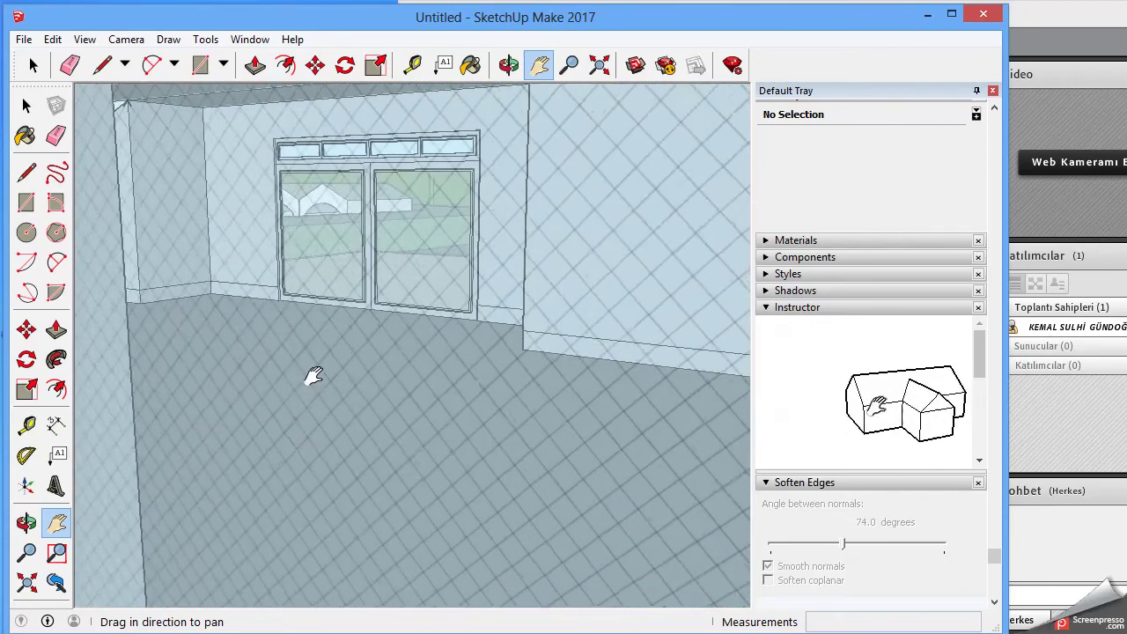
{"action": "scroll", "coordinate": [313, 374], "scroll_direction": "up", "scroll_amount": 2}
{"action": "scroll", "coordinate": [307, 372], "scroll_direction": "up", "scroll_amount": 1}
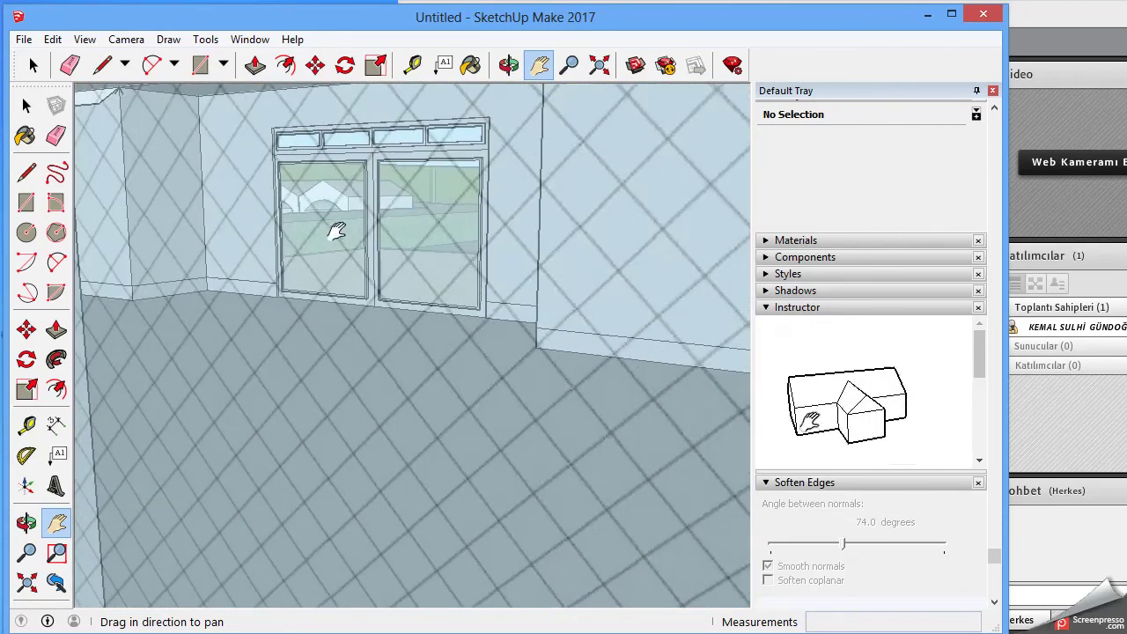
{"action": "left_click_drag", "start_coordinate": [291, 353], "coordinate": [435, 360]}
{"action": "mouse_move", "coordinate": [307, 320]}
{"action": "left_mouse_down"}
{"action": "mouse_move", "coordinate": [243, 269]}
{"action": "mouse_move", "coordinate": [177, 358]}
{"action": "left_mouse_up"}
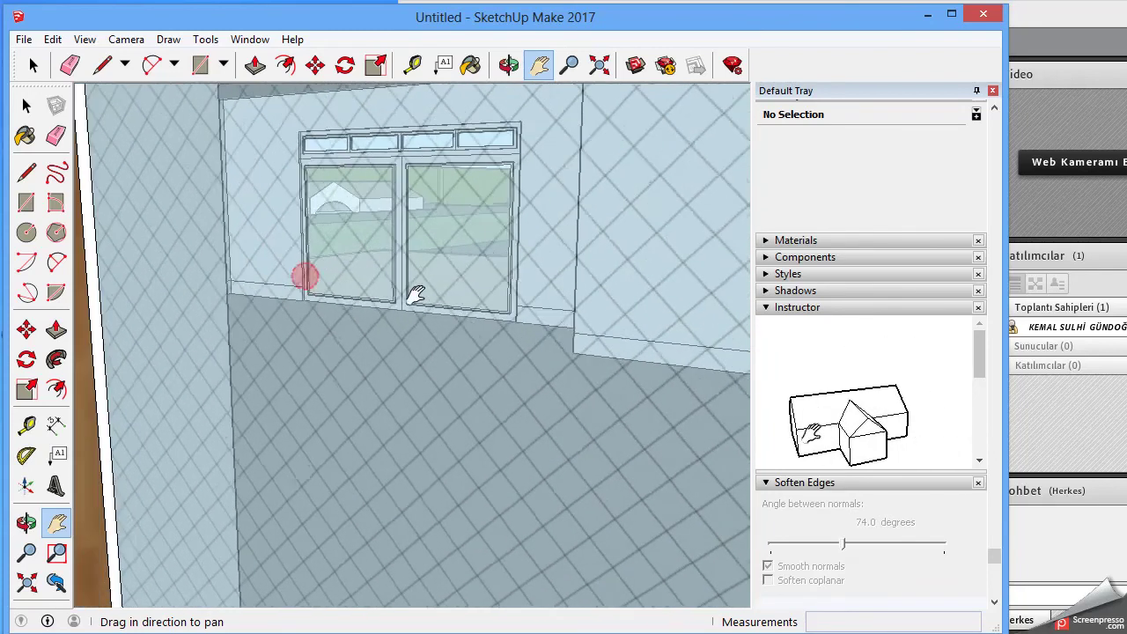
{"action": "scroll", "coordinate": [167, 379], "scroll_direction": "down", "scroll_amount": 3}
{"action": "scroll", "coordinate": [252, 398], "scroll_direction": "down", "scroll_amount": 2}
{"action": "scroll", "coordinate": [161, 395], "scroll_direction": "down", "scroll_amount": 2}
{"action": "scroll", "coordinate": [165, 418], "scroll_direction": "down", "scroll_amount": 2}
{"action": "scroll", "coordinate": [167, 414], "scroll_direction": "down", "scroll_amount": 2}
{"action": "scroll", "coordinate": [461, 461], "scroll_direction": "up", "scroll_amount": 4}
{"action": "scroll", "coordinate": [409, 458], "scroll_direction": "down", "scroll_amount": 3}
{"action": "scroll", "coordinate": [411, 445], "scroll_direction": "down", "scroll_amount": 3}
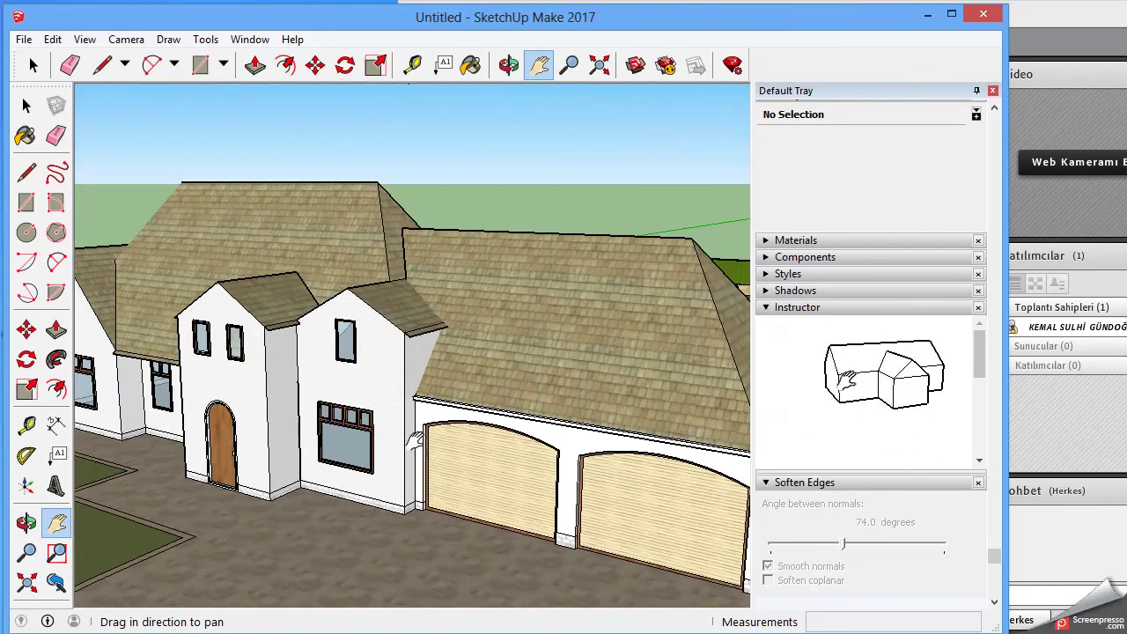
{"action": "scroll", "coordinate": [422, 440], "scroll_direction": "down", "scroll_amount": 1}
Orbit and pan around the house's left side, at eye level and from above
{"action": "left_click", "coordinate": [508, 65]}
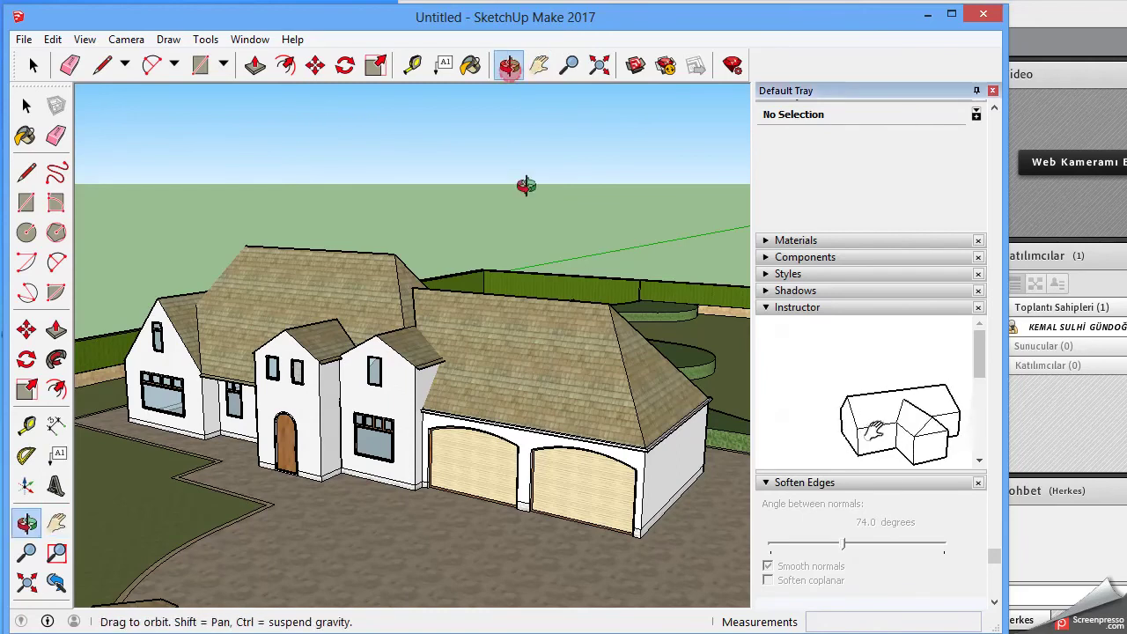
{"action": "mouse_move", "coordinate": [528, 466]}
{"action": "left_mouse_down"}
{"action": "mouse_move", "coordinate": [342, 465]}
{"action": "mouse_move", "coordinate": [459, 528]}
{"action": "mouse_move", "coordinate": [557, 557]}
{"action": "mouse_move", "coordinate": [617, 529]}
{"action": "left_mouse_up"}
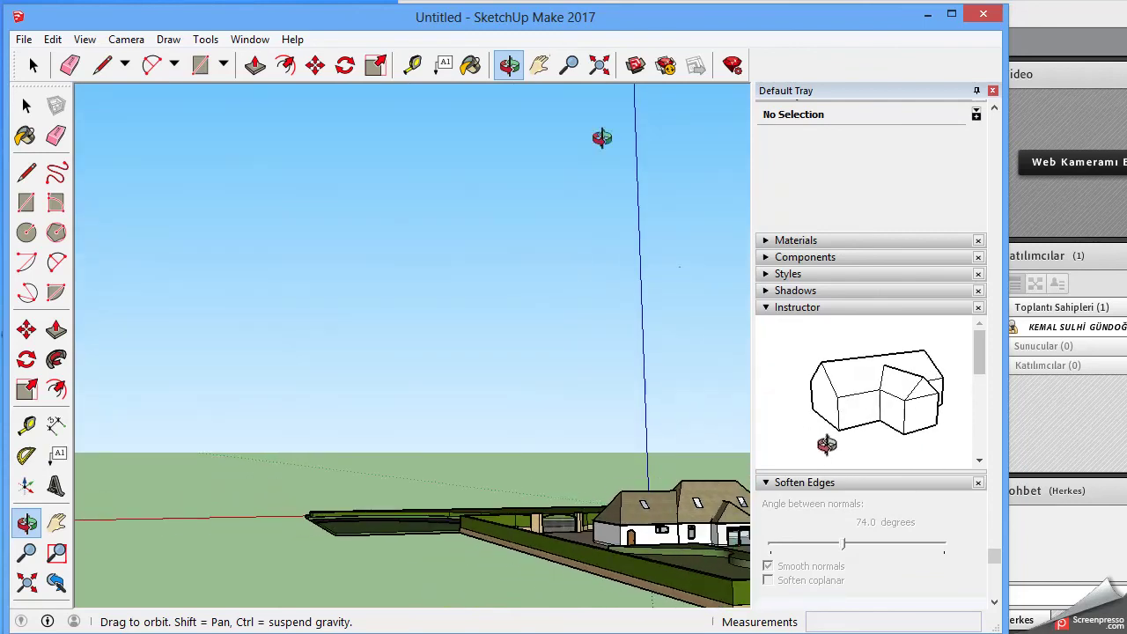
{"action": "left_click", "coordinate": [540, 65]}
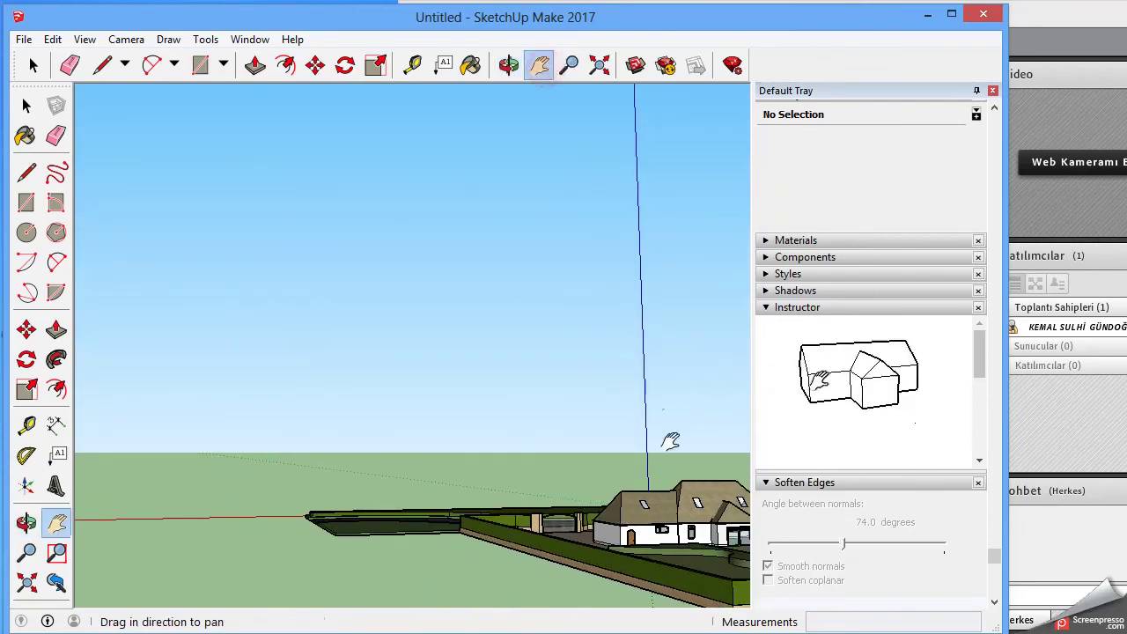
{"action": "left_click_drag", "start_coordinate": [679, 507], "coordinate": [447, 509]}
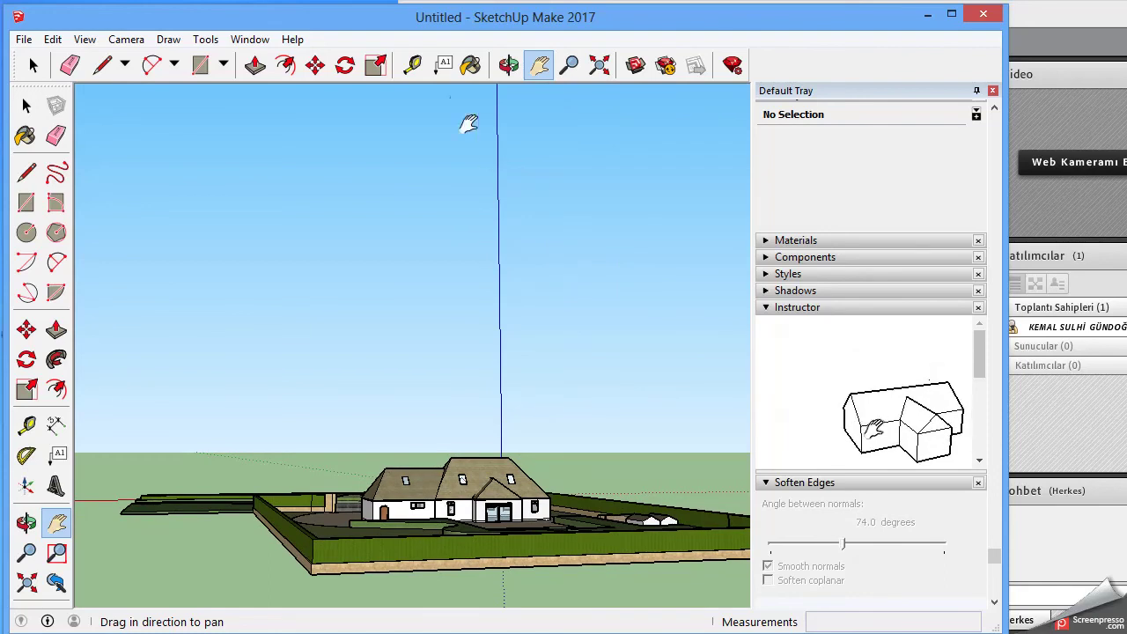
{"action": "left_click", "coordinate": [509, 65]}
{"action": "left_click_drag", "start_coordinate": [387, 452], "coordinate": [456, 578]}
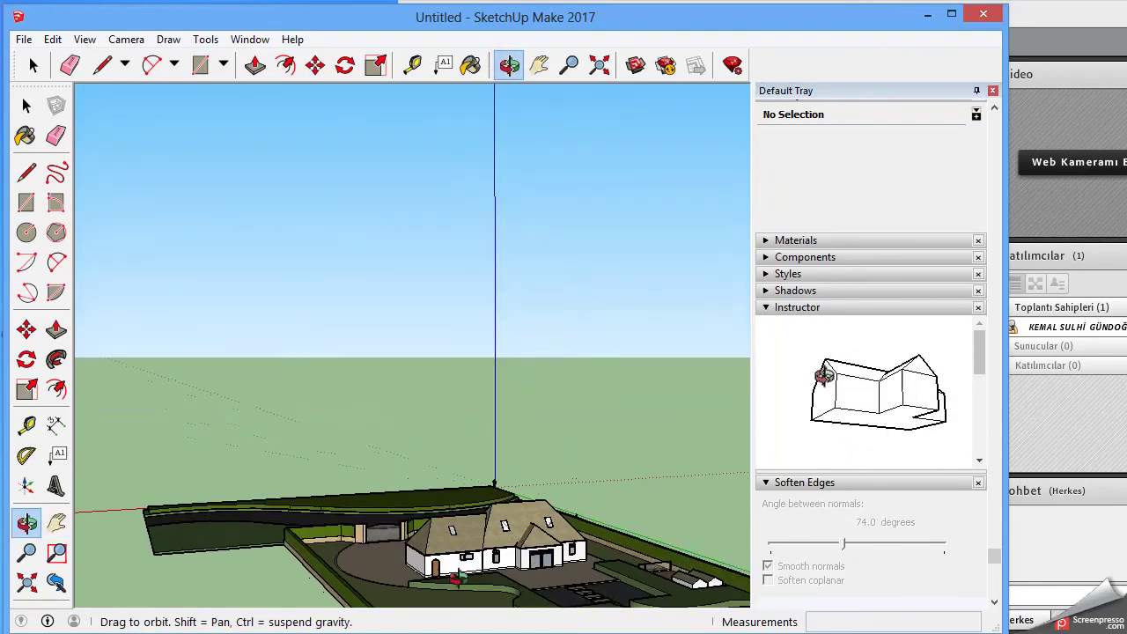
{"action": "left_click", "coordinate": [540, 65]}
{"action": "mouse_move", "coordinate": [511, 453]}
{"action": "left_mouse_down"}
{"action": "mouse_move", "coordinate": [490, 267]}
{"action": "mouse_move", "coordinate": [491, 377]}
{"action": "left_mouse_up"}
{"action": "left_click", "coordinate": [509, 65]}
{"action": "left_click_drag", "start_coordinate": [450, 435], "coordinate": [464, 408]}
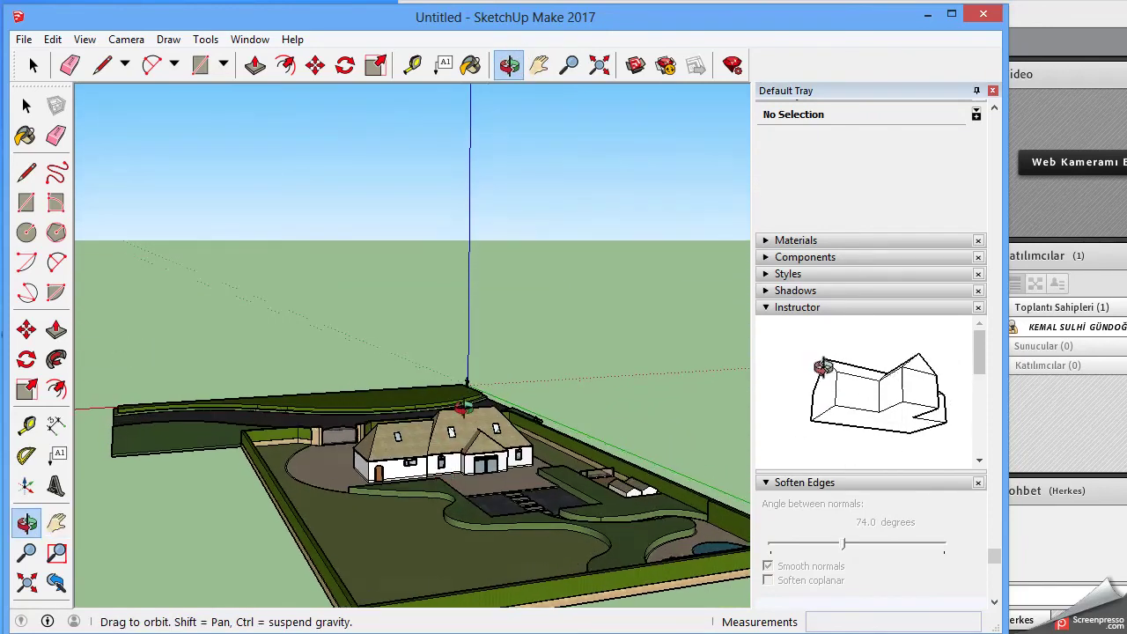
Zoom and pan to centre the large glazed door and view the interior
{"action": "left_click", "coordinate": [539, 65]}
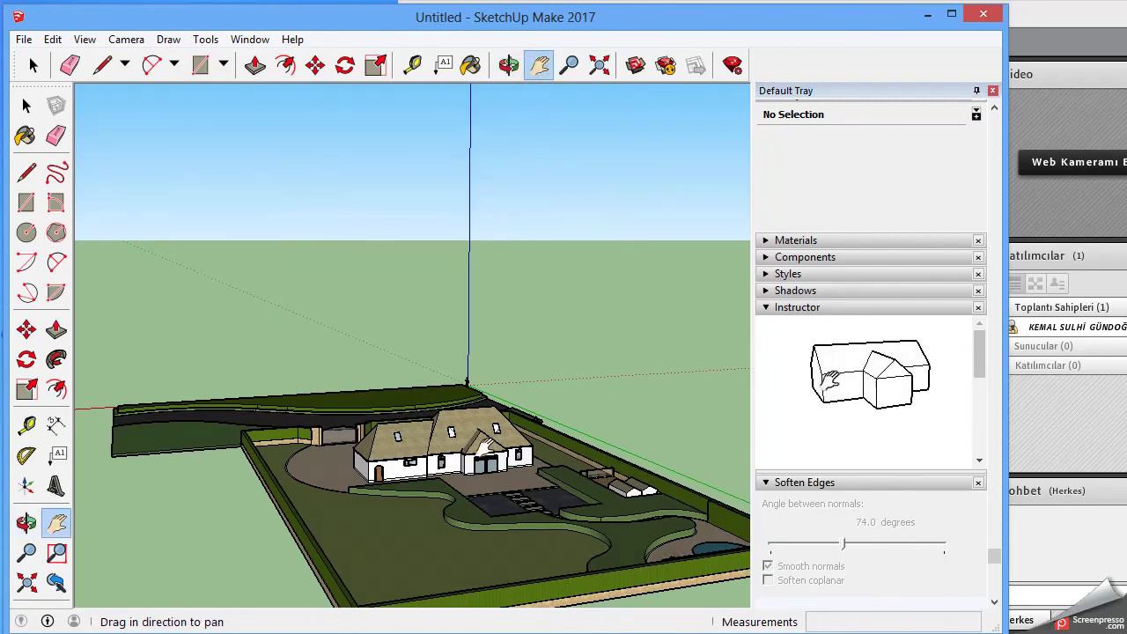
{"action": "scroll", "coordinate": [475, 467], "scroll_direction": "up", "scroll_amount": 3}
{"action": "scroll", "coordinate": [476, 467], "scroll_direction": "up", "scroll_amount": 3}
{"action": "scroll", "coordinate": [471, 476], "scroll_direction": "up", "scroll_amount": 3}
{"action": "scroll", "coordinate": [473, 474], "scroll_direction": "up", "scroll_amount": 2}
{"action": "scroll", "coordinate": [282, 445], "scroll_direction": "up", "scroll_amount": 2}
{"action": "scroll", "coordinate": [218, 420], "scroll_direction": "up", "scroll_amount": 2}
{"action": "scroll", "coordinate": [218, 421], "scroll_direction": "up", "scroll_amount": 2}
{"action": "scroll", "coordinate": [219, 423], "scroll_direction": "up", "scroll_amount": 2}
{"action": "scroll", "coordinate": [219, 424], "scroll_direction": "up", "scroll_amount": 1}
{"action": "scroll", "coordinate": [217, 424], "scroll_direction": "up", "scroll_amount": 2}
{"action": "scroll", "coordinate": [238, 428], "scroll_direction": "up", "scroll_amount": 1}
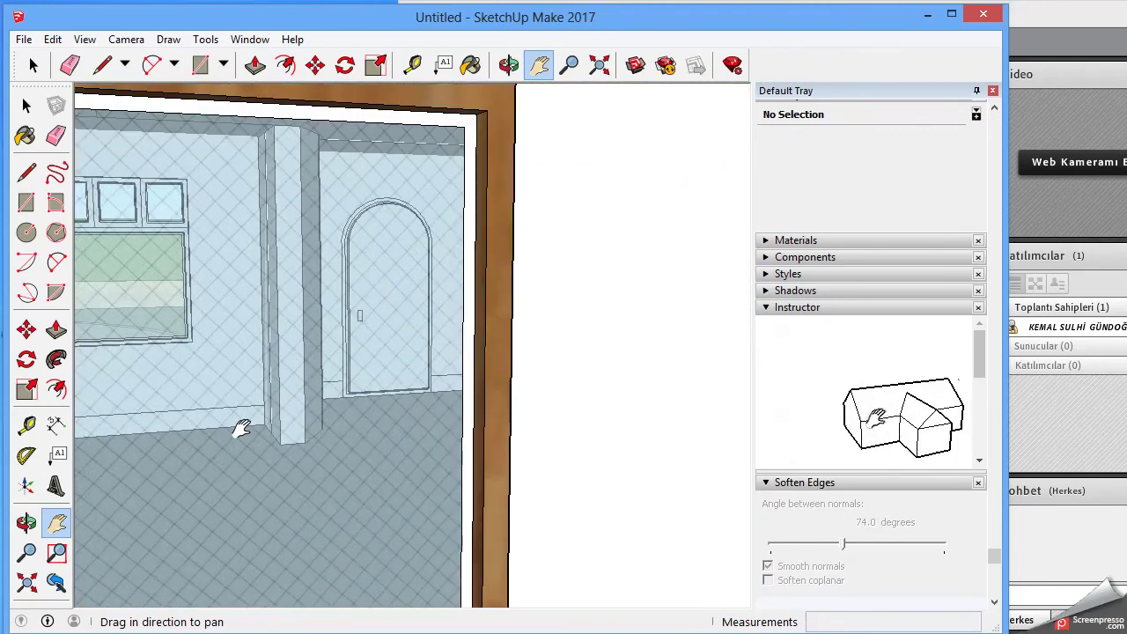
{"action": "scroll", "coordinate": [291, 427], "scroll_direction": "up", "scroll_amount": 2}
{"action": "scroll", "coordinate": [397, 373], "scroll_direction": "up", "scroll_amount": 2}
{"action": "scroll", "coordinate": [432, 317], "scroll_direction": "up", "scroll_amount": 1}
{"action": "scroll", "coordinate": [493, 322], "scroll_direction": "up", "scroll_amount": 1}
{"action": "scroll", "coordinate": [511, 324], "scroll_direction": "up", "scroll_amount": 2}
{"action": "scroll", "coordinate": [554, 347], "scroll_direction": "up", "scroll_amount": 1}
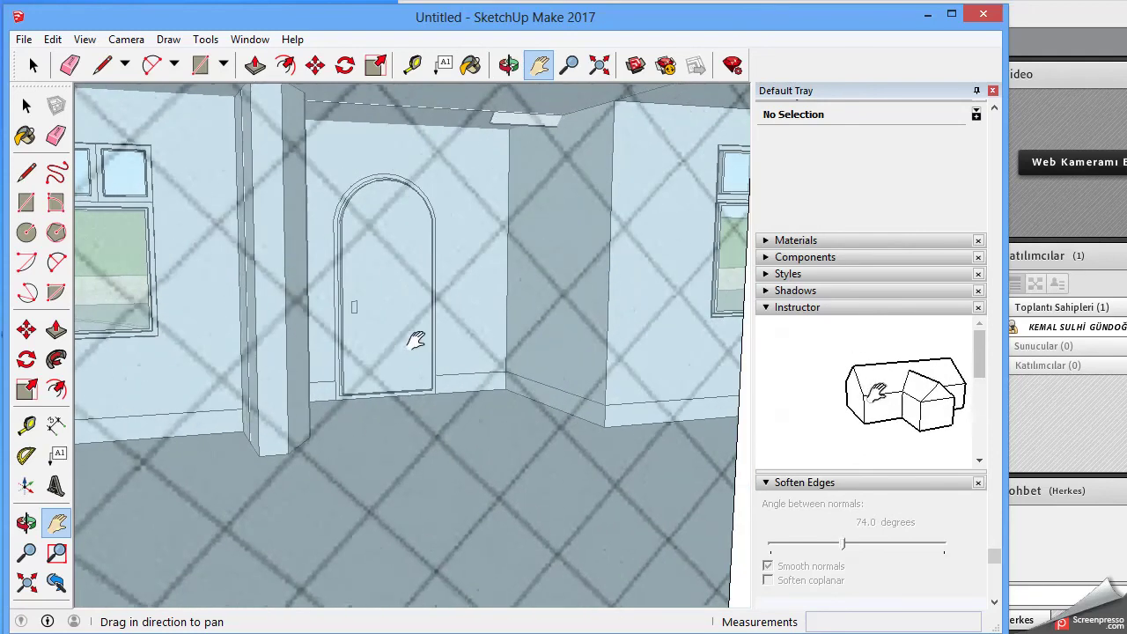
{"action": "scroll", "coordinate": [402, 314], "scroll_direction": "down", "scroll_amount": 2}
{"action": "scroll", "coordinate": [556, 324], "scroll_direction": "up", "scroll_amount": 1}
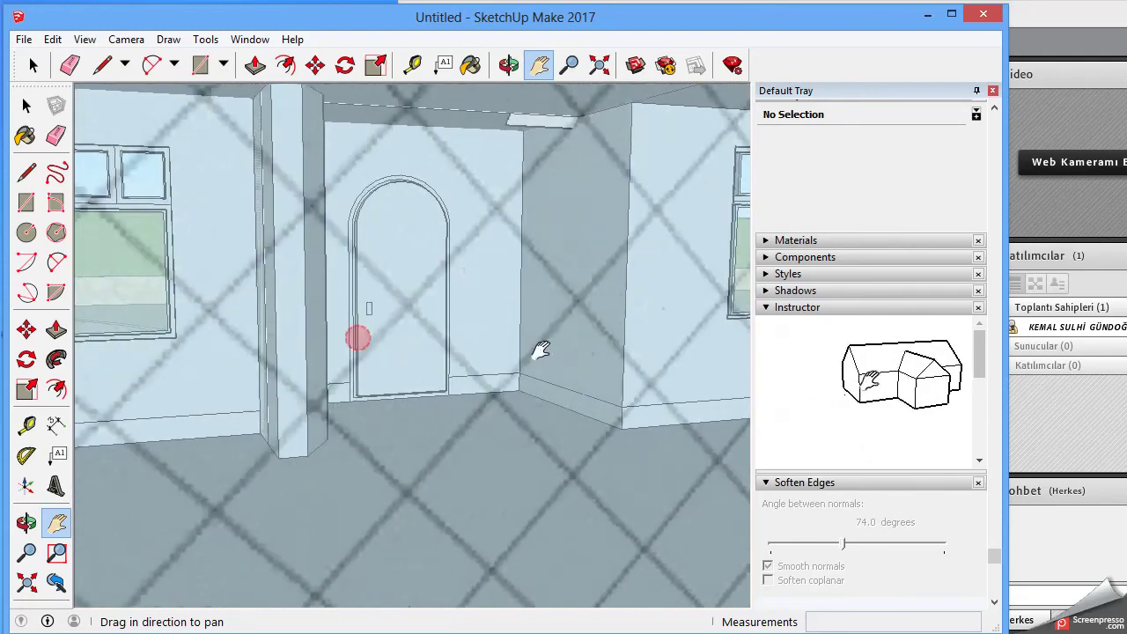
{"action": "scroll", "coordinate": [437, 320], "scroll_direction": "down", "scroll_amount": 1}
{"action": "scroll", "coordinate": [558, 330], "scroll_direction": "down", "scroll_amount": 1}
{"action": "scroll", "coordinate": [617, 335], "scroll_direction": "down", "scroll_amount": 2}
{"action": "scroll", "coordinate": [680, 341], "scroll_direction": "down", "scroll_amount": 2}
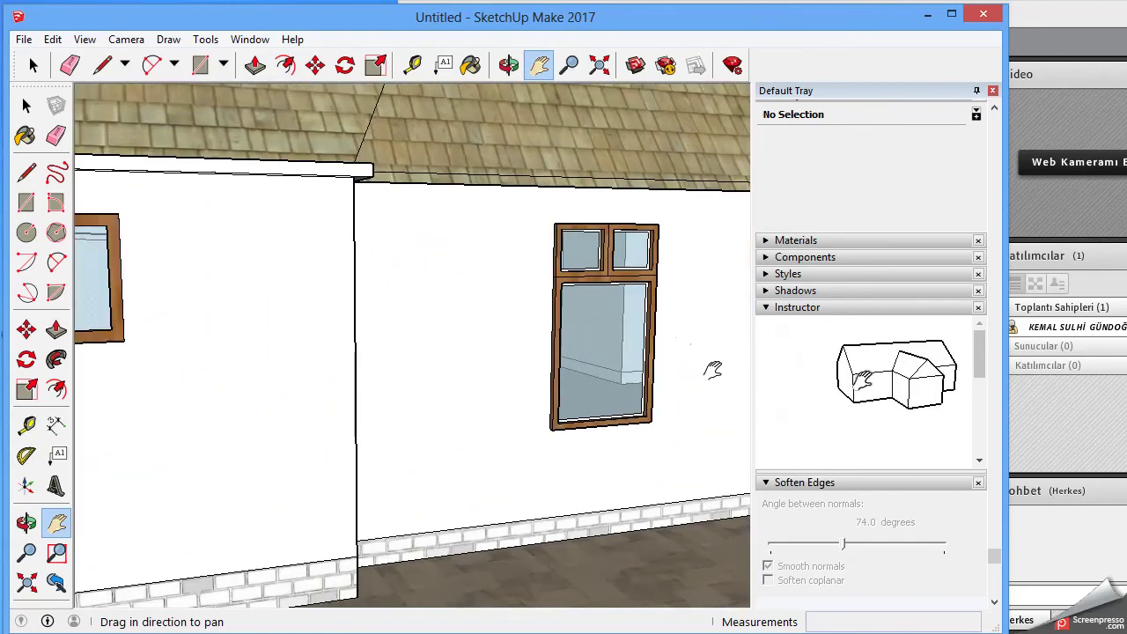
{"action": "left_click_drag", "start_coordinate": [712, 369], "coordinate": [431, 376]}
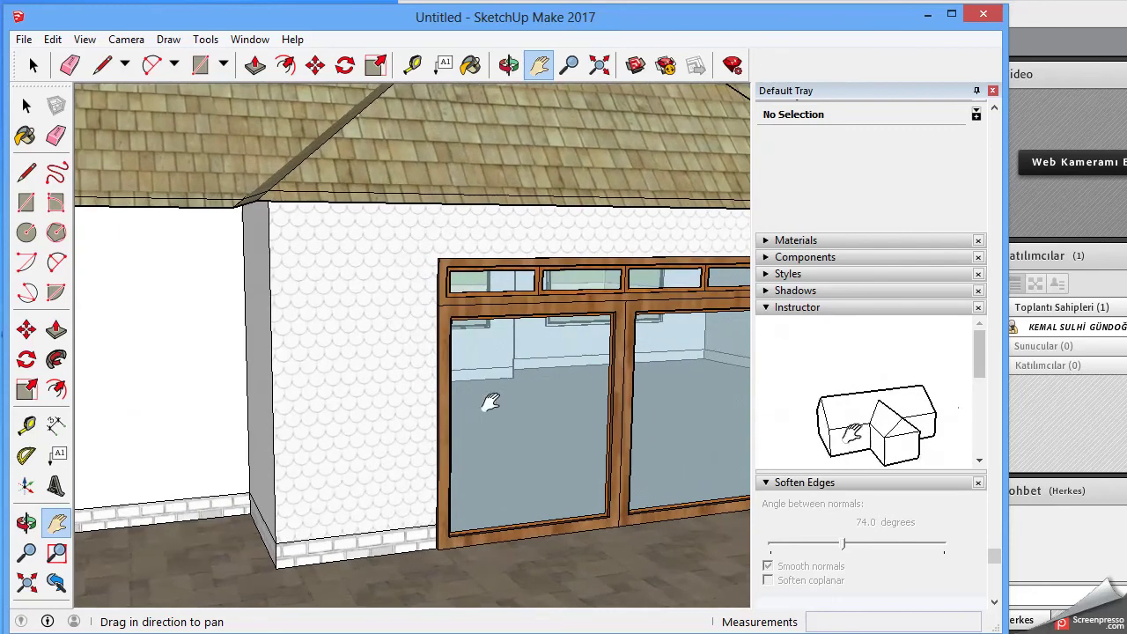
{"action": "left_click_drag", "start_coordinate": [487, 402], "coordinate": [266, 379]}
{"action": "scroll", "coordinate": [327, 380], "scroll_direction": "up", "scroll_amount": 3}
{"action": "scroll", "coordinate": [300, 361], "scroll_direction": "up", "scroll_amount": 2}
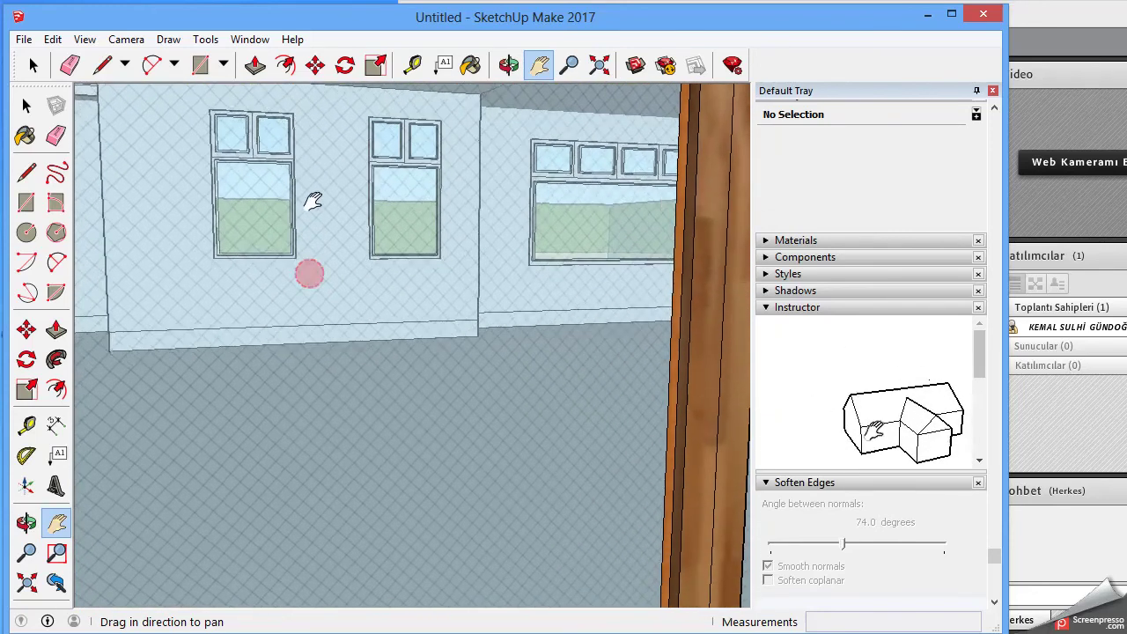
{"action": "left_click_drag", "start_coordinate": [313, 195], "coordinate": [324, 308]}
{"action": "left_click_drag", "start_coordinate": [295, 405], "coordinate": [291, 449]}
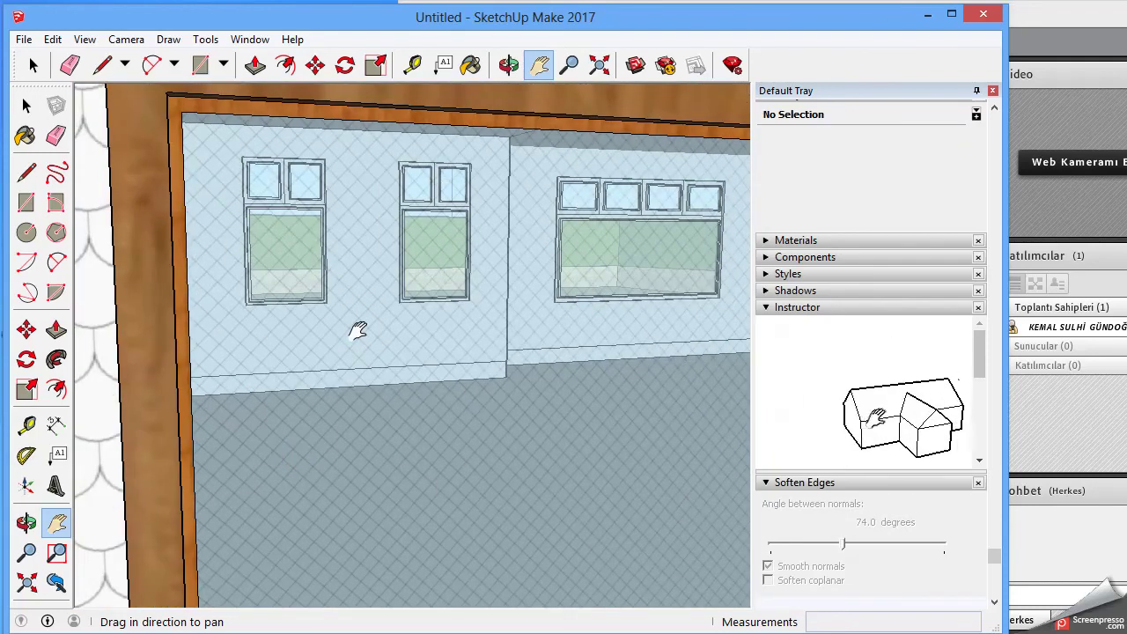
{"action": "scroll", "coordinate": [323, 327], "scroll_direction": "down", "scroll_amount": 2}
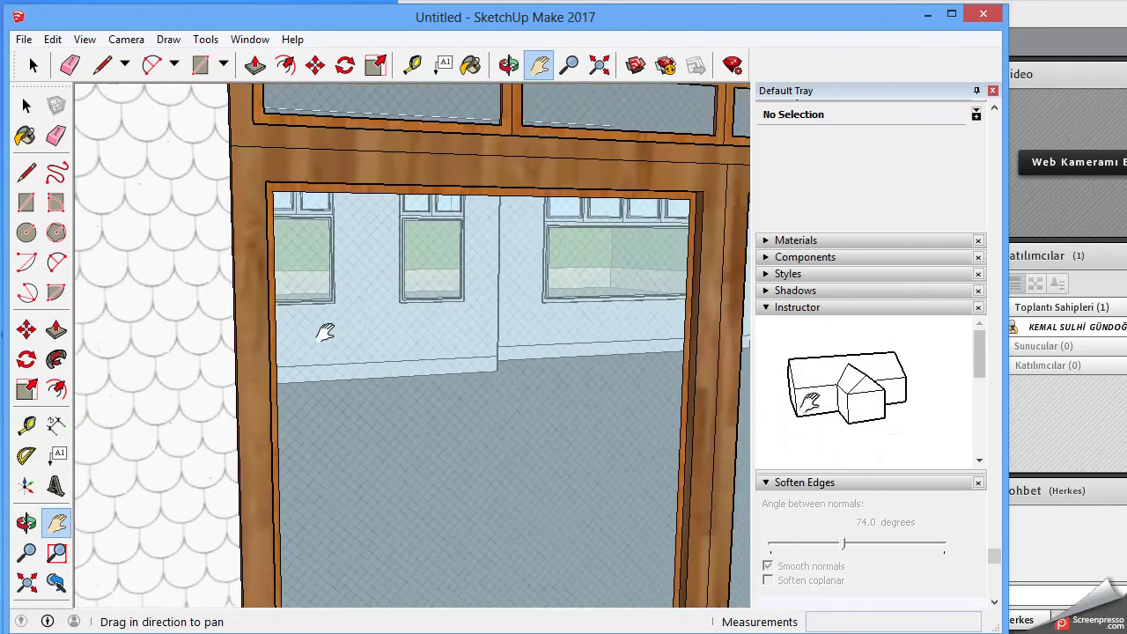
{"action": "scroll", "coordinate": [326, 343], "scroll_direction": "down", "scroll_amount": 2}
{"action": "scroll", "coordinate": [340, 365], "scroll_direction": "down", "scroll_amount": 2}
{"action": "scroll", "coordinate": [441, 401], "scroll_direction": "down", "scroll_amount": 1}
{"action": "scroll", "coordinate": [423, 378], "scroll_direction": "down", "scroll_amount": 1}
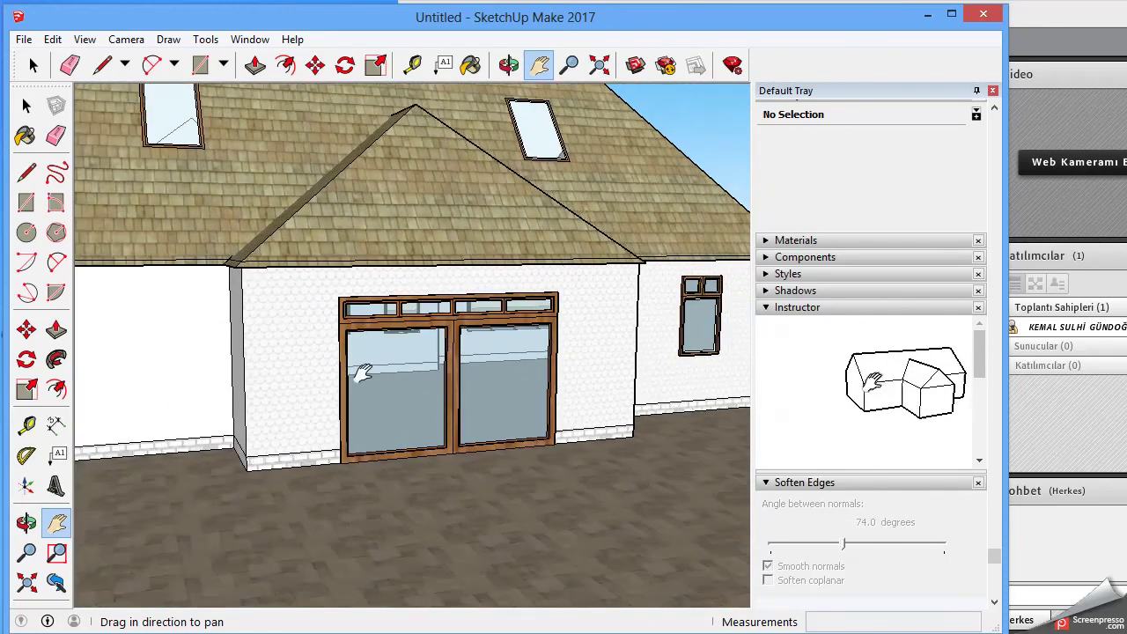
Orbit between the front and side walls, then take in the house and garden
{"action": "middle_click_drag", "start_coordinate": [584, 365], "coordinate": [397, 357]}
{"action": "scroll", "coordinate": [392, 340], "scroll_direction": "up", "scroll_amount": 2}
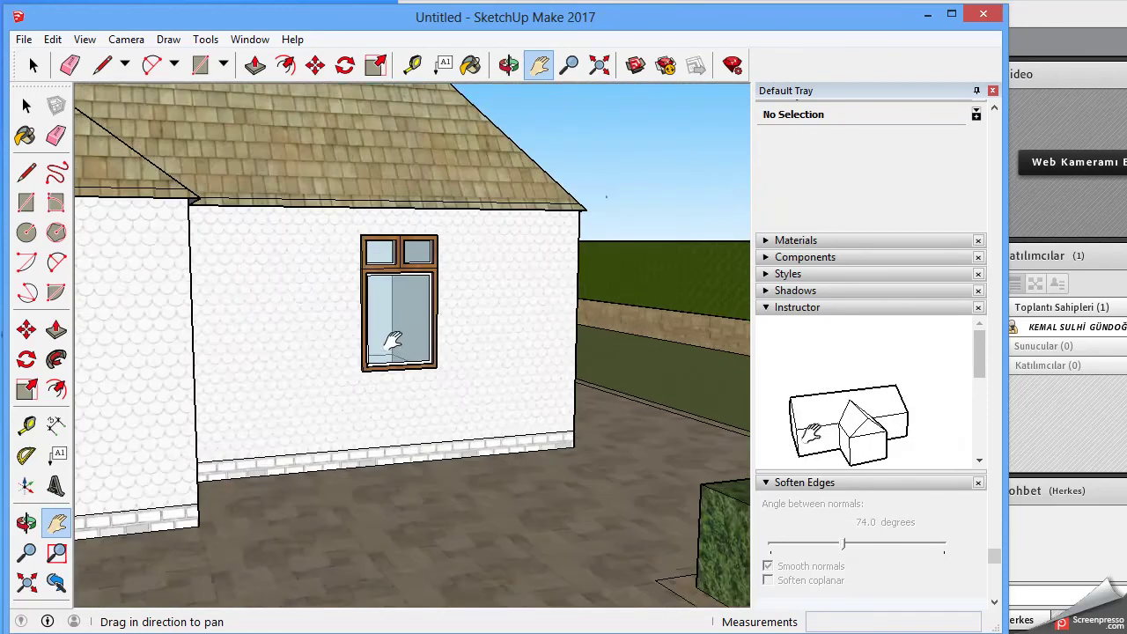
{"action": "scroll", "coordinate": [397, 335], "scroll_direction": "up", "scroll_amount": 2}
{"action": "scroll", "coordinate": [379, 337], "scroll_direction": "up", "scroll_amount": 2}
{"action": "scroll", "coordinate": [329, 355], "scroll_direction": "up", "scroll_amount": 2}
{"action": "scroll", "coordinate": [264, 352], "scroll_direction": "up", "scroll_amount": 2}
{"action": "scroll", "coordinate": [309, 373], "scroll_direction": "down", "scroll_amount": 2}
{"action": "scroll", "coordinate": [297, 360], "scroll_direction": "down", "scroll_amount": 2}
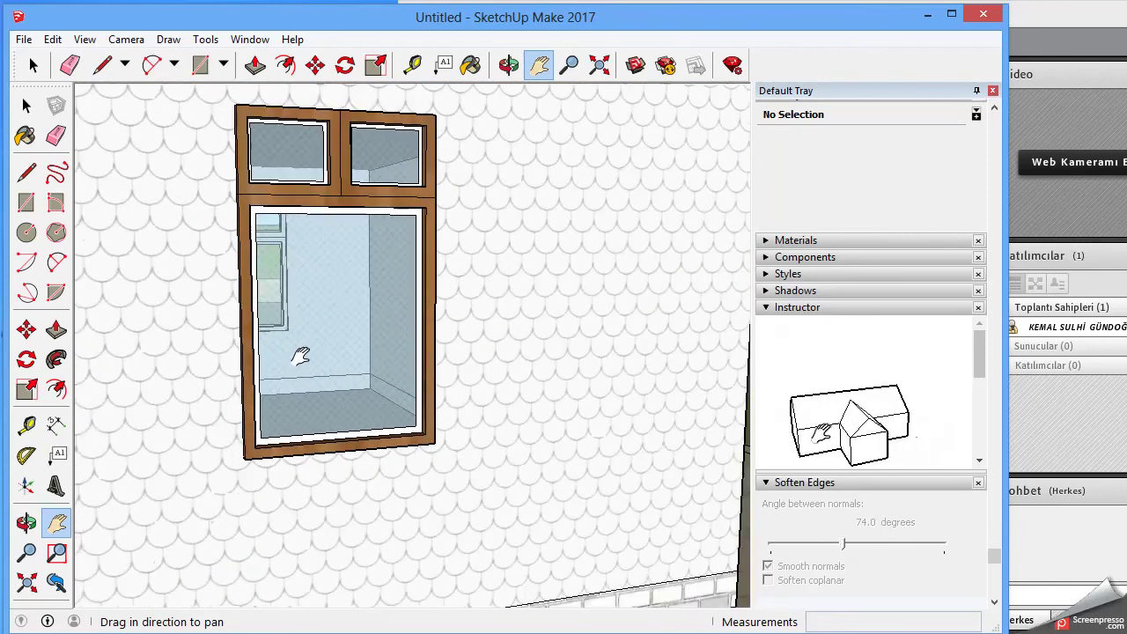
{"action": "scroll", "coordinate": [297, 361], "scroll_direction": "down", "scroll_amount": 2}
{"action": "scroll", "coordinate": [297, 360], "scroll_direction": "down", "scroll_amount": 2}
{"action": "middle_click_drag", "start_coordinate": [117, 346], "coordinate": [397, 368]}
{"action": "scroll", "coordinate": [343, 370], "scroll_direction": "up", "scroll_amount": 2}
{"action": "scroll", "coordinate": [335, 370], "scroll_direction": "up", "scroll_amount": 2}
{"action": "scroll", "coordinate": [260, 364], "scroll_direction": "up", "scroll_amount": 3}
{"action": "mouse_move", "coordinate": [260, 364]}
{"action": "middle_mouse_down"}
{"action": "mouse_move", "coordinate": [221, 360]}
{"action": "mouse_move", "coordinate": [365, 365]}
{"action": "middle_mouse_up"}
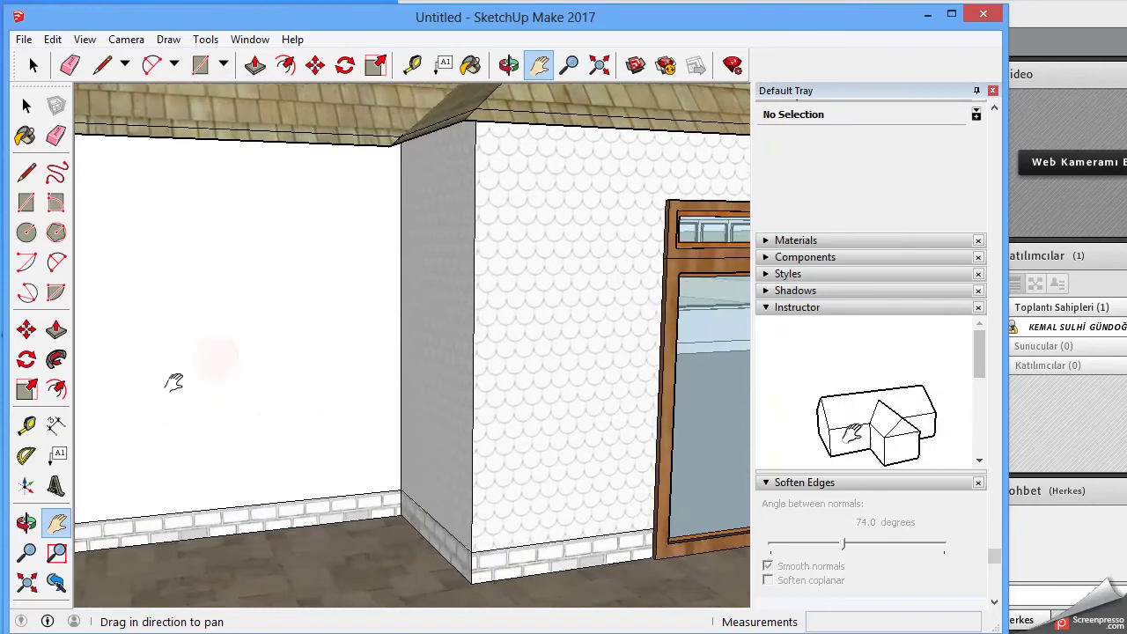
{"action": "middle_click_drag", "start_coordinate": [176, 382], "coordinate": [428, 390]}
{"action": "scroll", "coordinate": [264, 357], "scroll_direction": "down", "scroll_amount": 2}
{"action": "scroll", "coordinate": [176, 368], "scroll_direction": "down", "scroll_amount": 2}
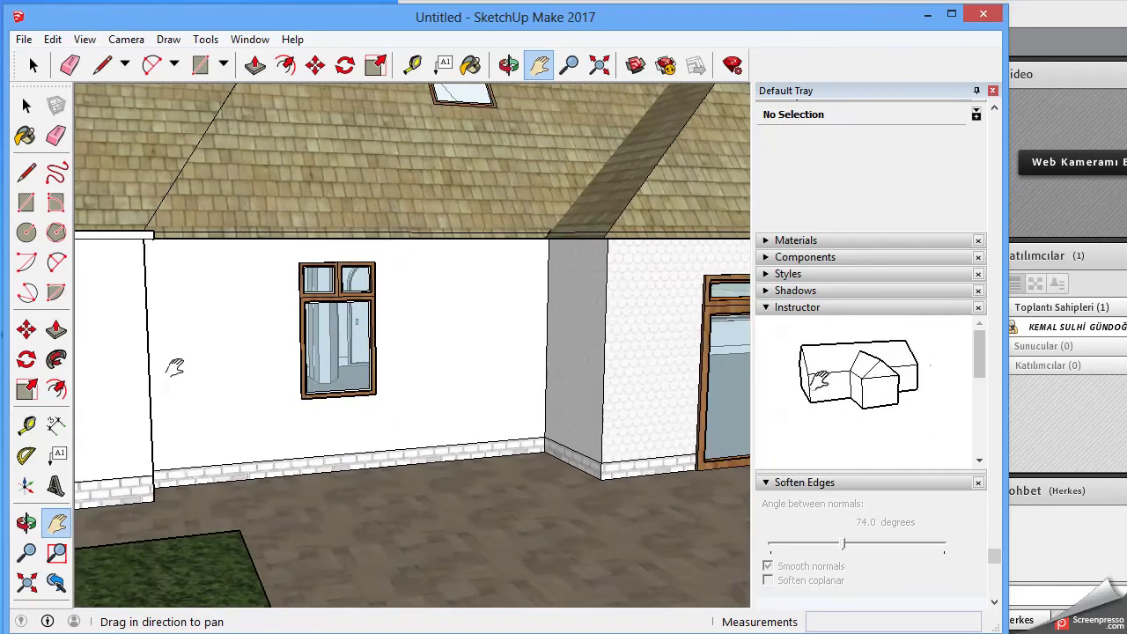
{"action": "scroll", "coordinate": [172, 377], "scroll_direction": "down", "scroll_amount": 2}
{"action": "mouse_move", "coordinate": [170, 377]}
{"action": "middle_mouse_down"}
{"action": "mouse_move", "coordinate": [350, 390]}
{"action": "mouse_move", "coordinate": [252, 367]}
{"action": "middle_mouse_up"}
{"action": "scroll", "coordinate": [207, 360], "scroll_direction": "down", "scroll_amount": 1}
{"action": "scroll", "coordinate": [176, 370], "scroll_direction": "down", "scroll_amount": 3}
{"action": "scroll", "coordinate": [143, 374], "scroll_direction": "down", "scroll_amount": 1}
{"action": "middle_click_drag", "start_coordinate": [143, 375], "coordinate": [391, 465]}
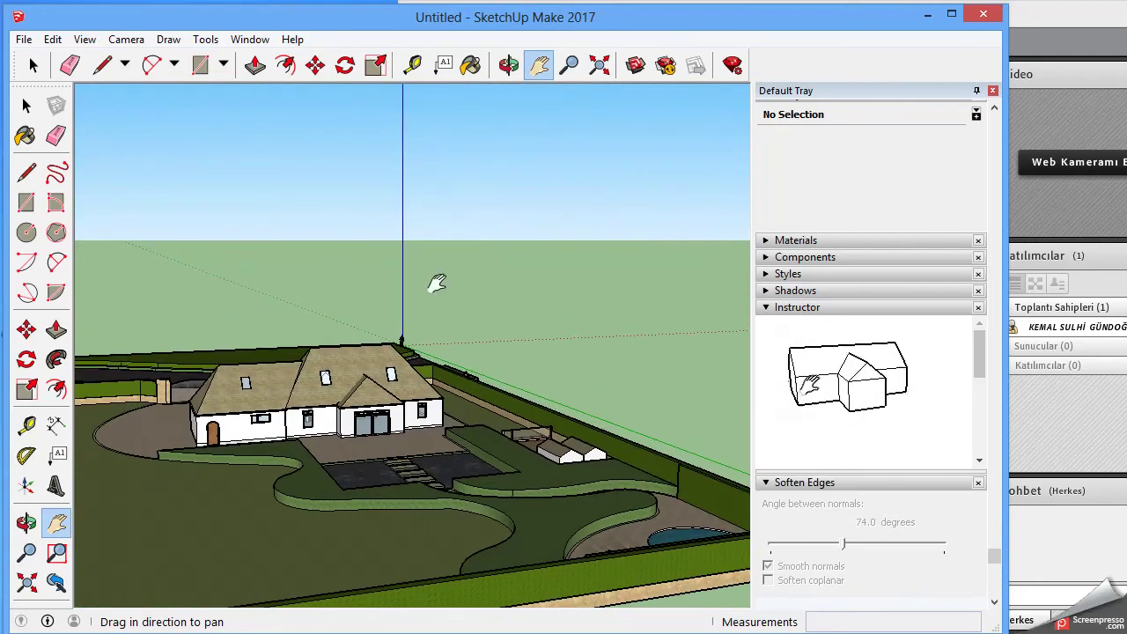
Search the 3D Warehouse for 'villa' models
{"action": "left_click", "coordinate": [247, 41]}
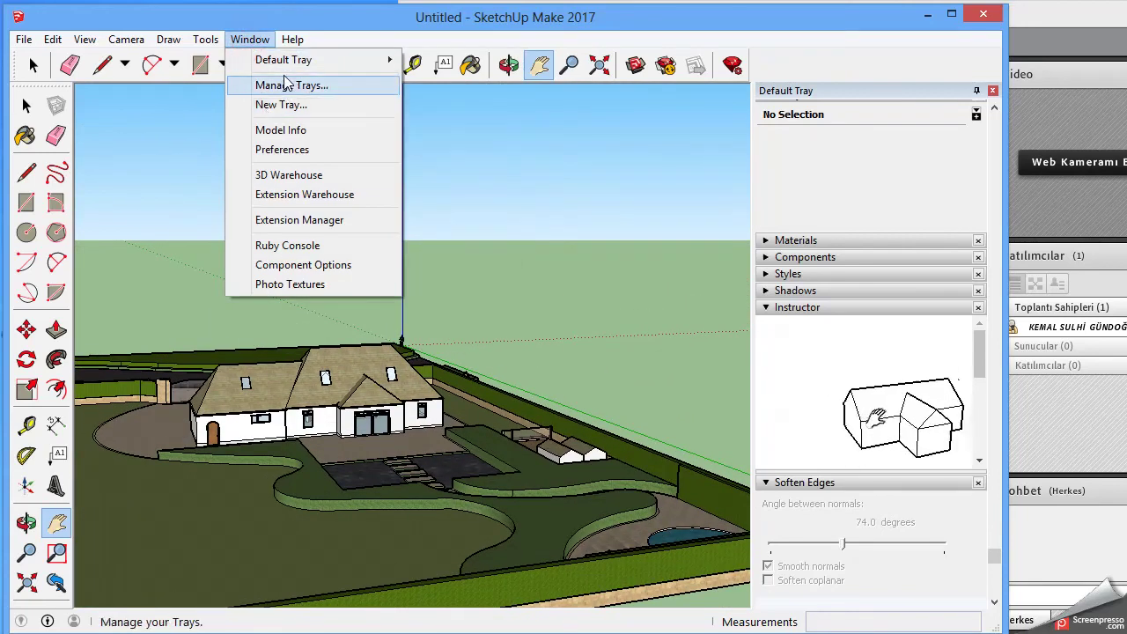
{"action": "left_click", "coordinate": [299, 175]}
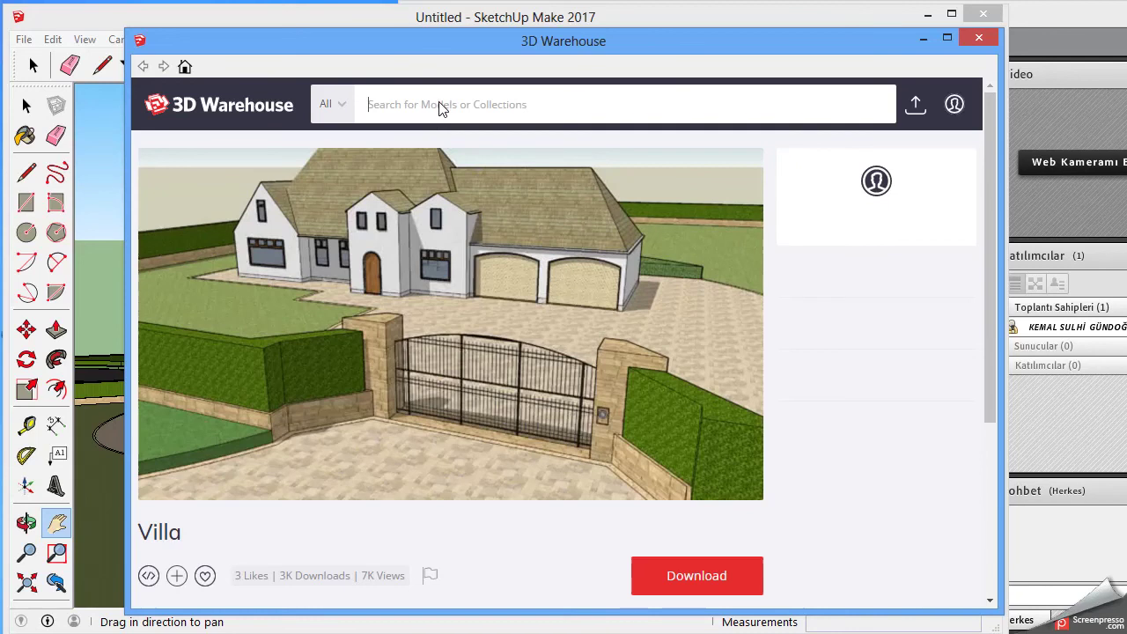
{"action": "type", "text": "villa"}
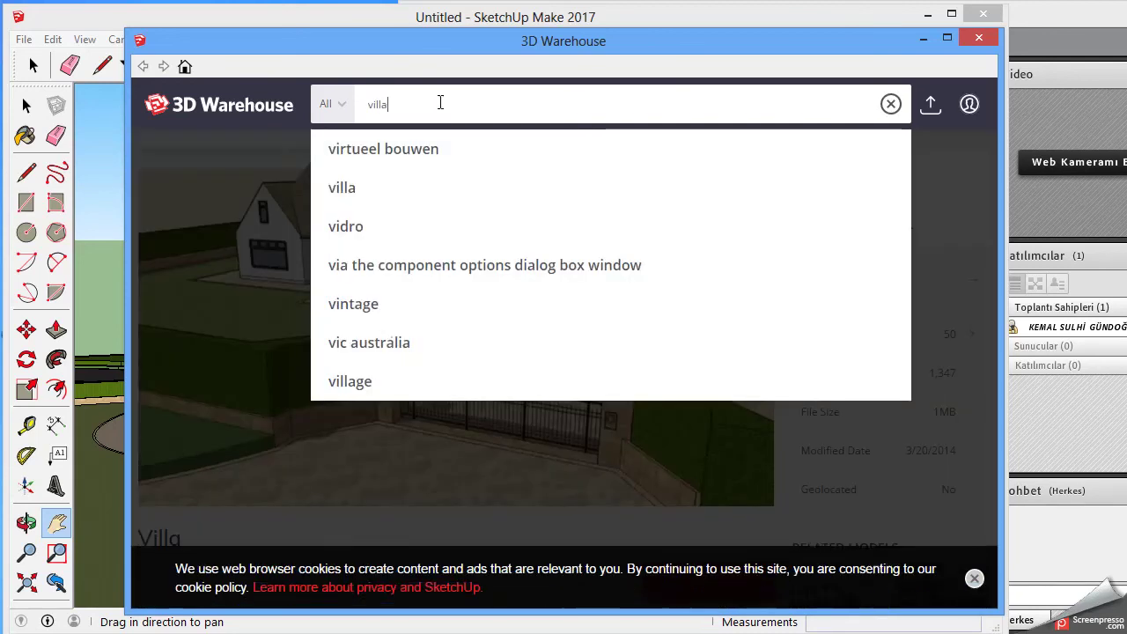
{"action": "key", "text": "Return"}
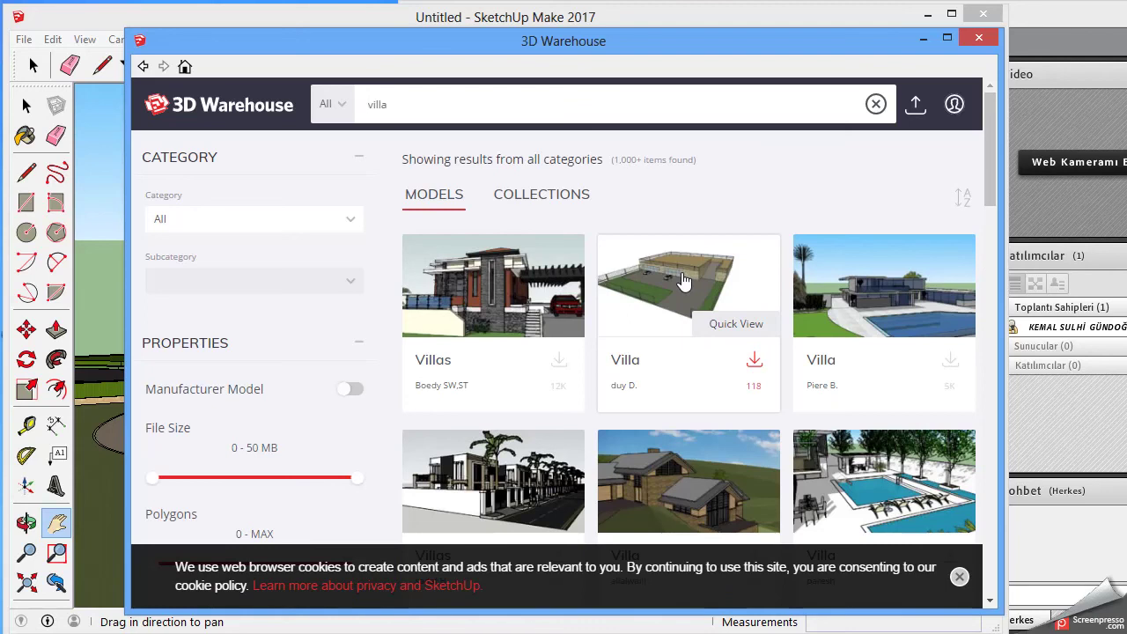
Download the red-roofed fenced villa from the results and load it into the model
{"action": "scroll", "coordinate": [748, 482], "scroll_direction": "down", "scroll_amount": 1}
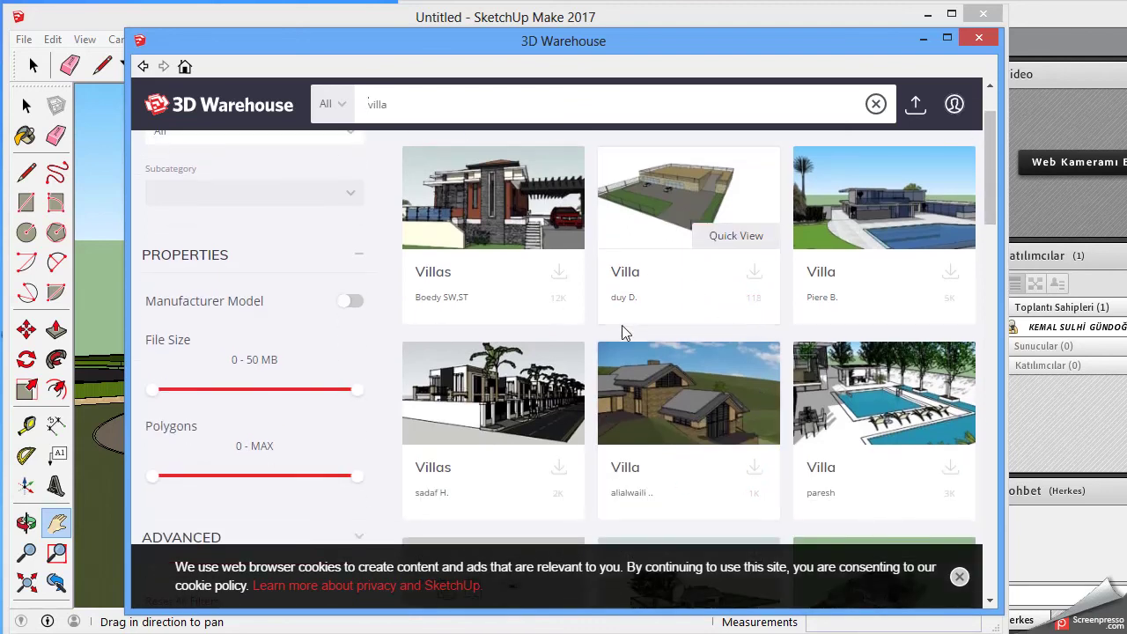
{"action": "scroll", "coordinate": [436, 385], "scroll_direction": "down", "scroll_amount": 3}
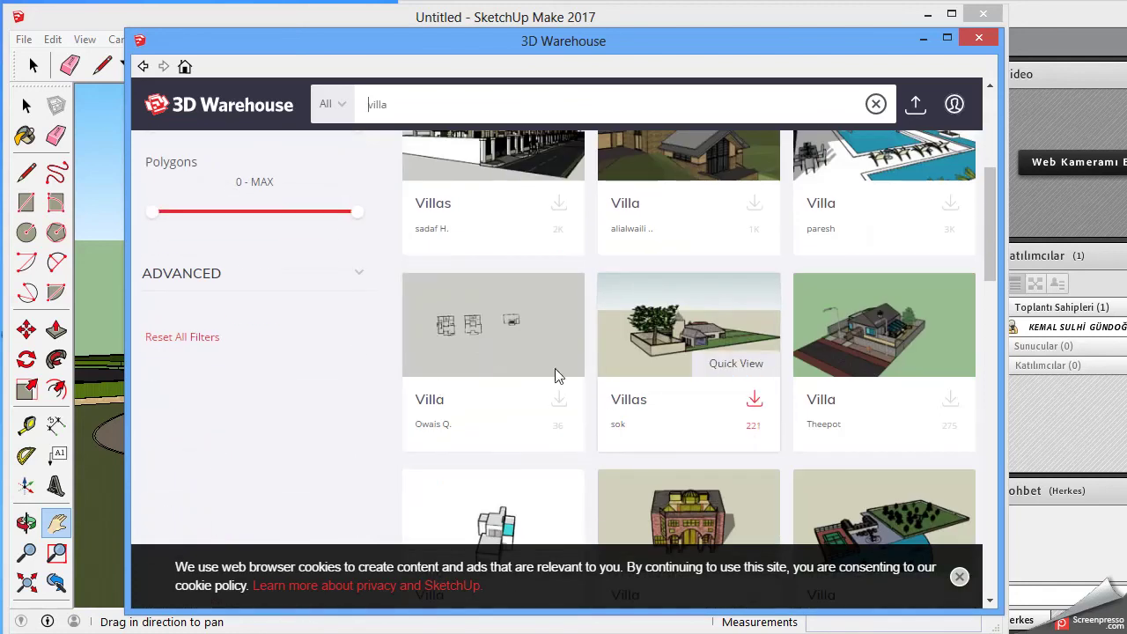
{"action": "scroll", "coordinate": [536, 377], "scroll_direction": "down", "scroll_amount": 3}
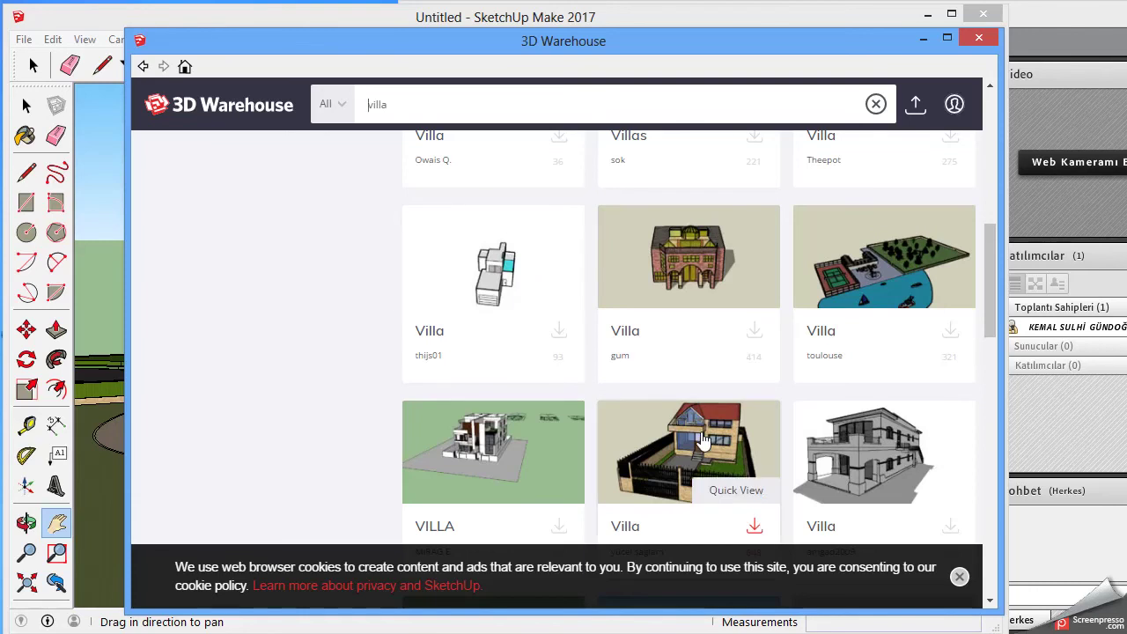
{"action": "scroll", "coordinate": [621, 370], "scroll_direction": "down", "scroll_amount": 2}
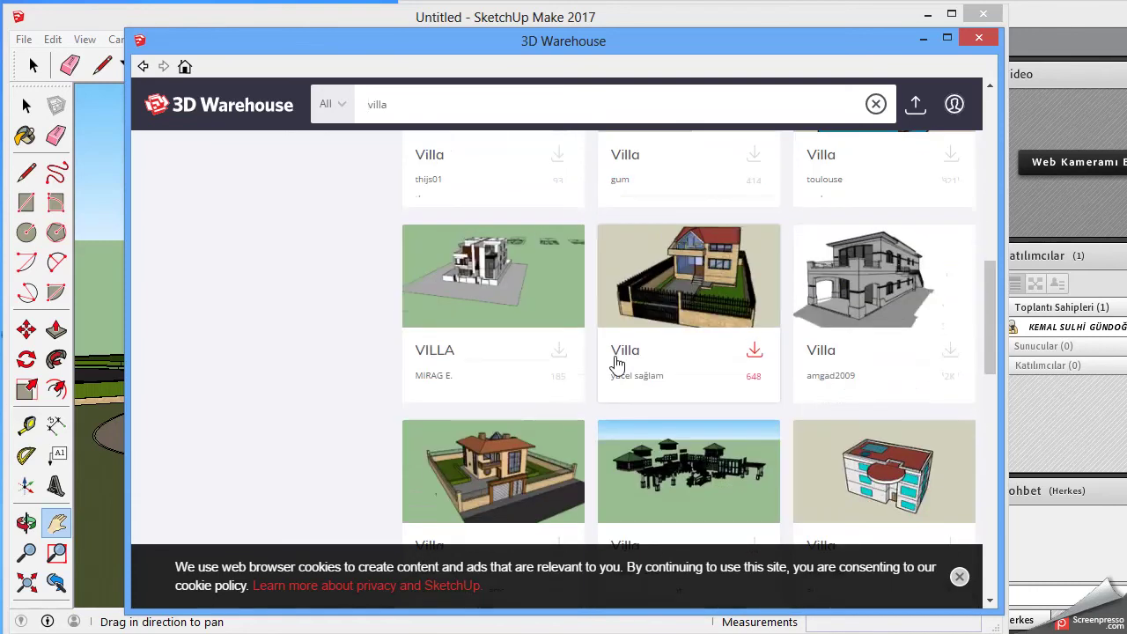
{"action": "left_click", "coordinate": [706, 273]}
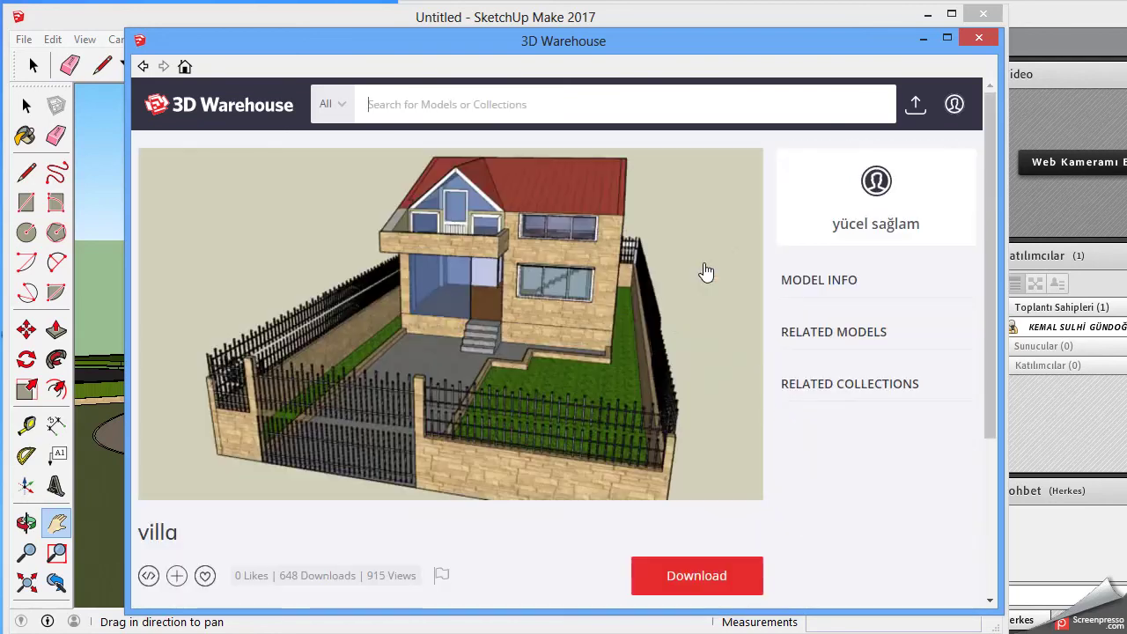
{"action": "left_click", "coordinate": [674, 576]}
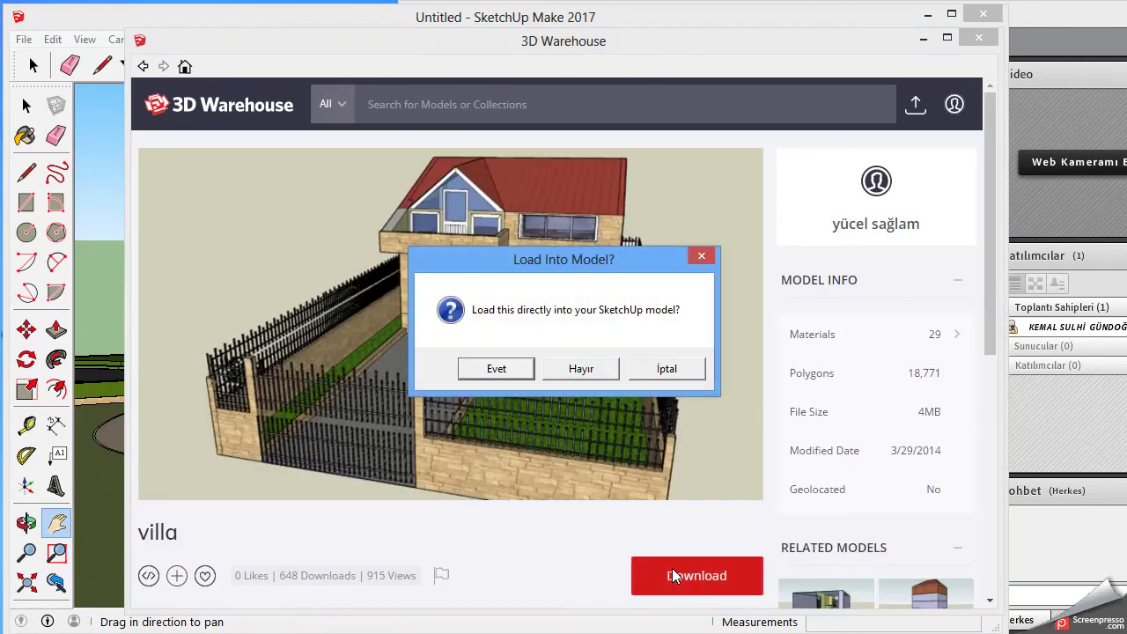
{"action": "left_click", "coordinate": [498, 368]}
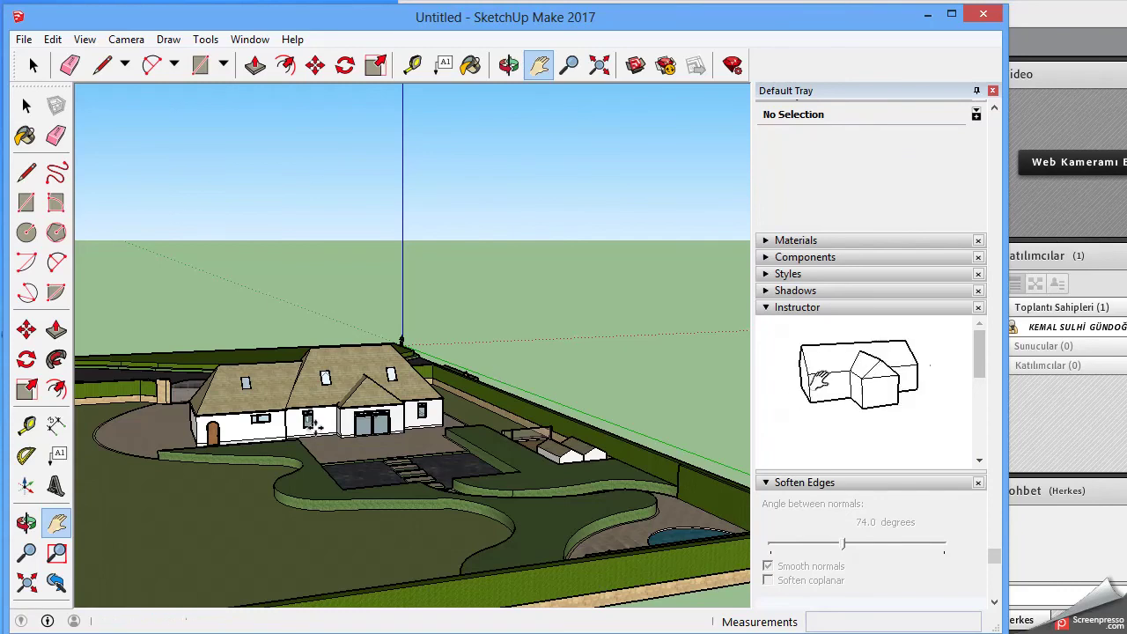
Set the red-roofed villa down beside the white house and deselect it
{"action": "scroll", "coordinate": [318, 429], "scroll_direction": "up", "scroll_amount": 1}
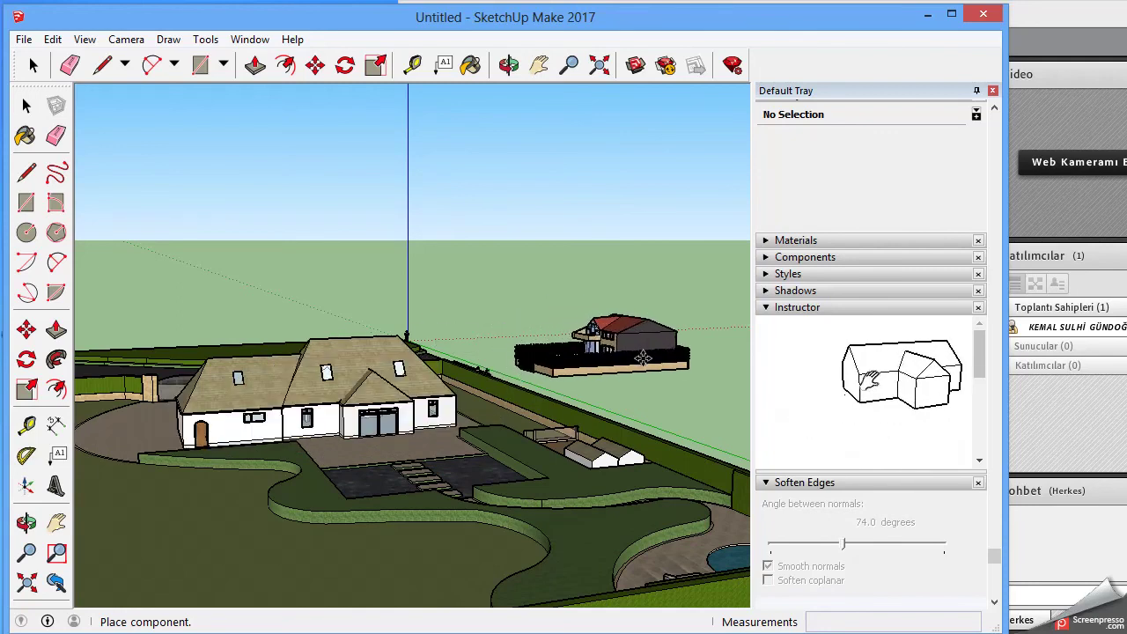
{"action": "left_click", "coordinate": [643, 357]}
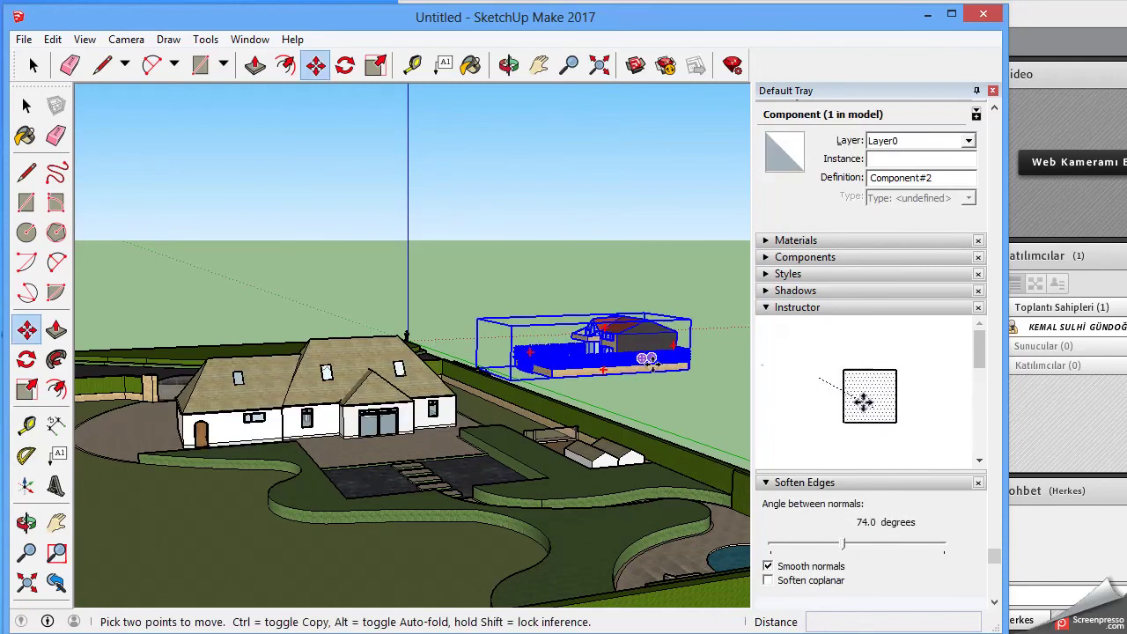
{"action": "left_click", "coordinate": [694, 409]}
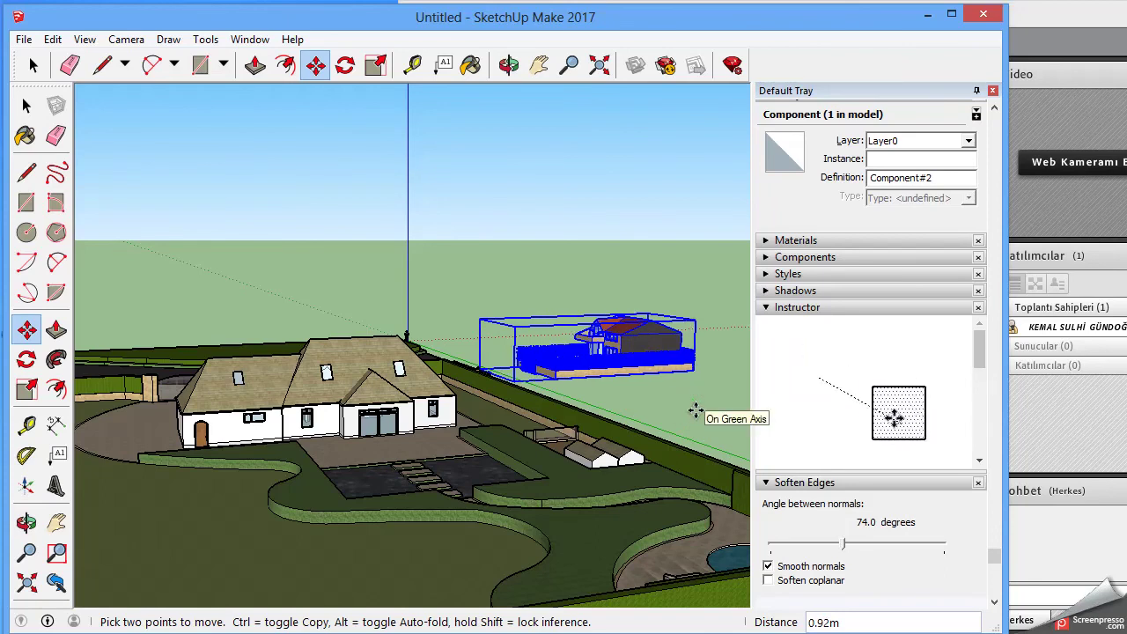
{"action": "key", "text": "space"}
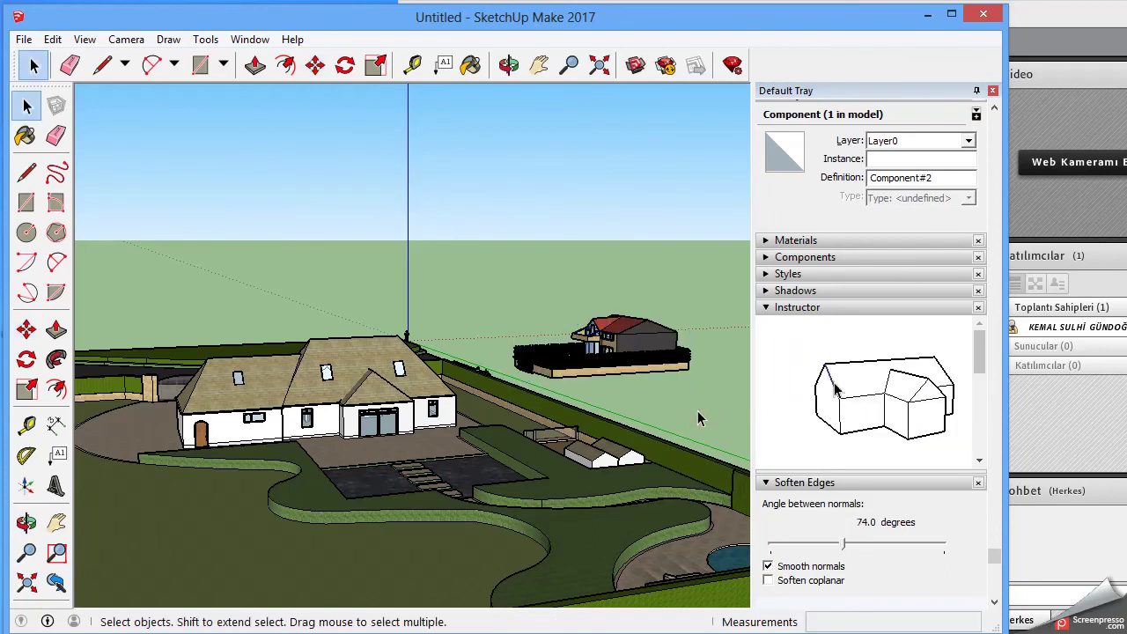
{"action": "left_click", "coordinate": [698, 420]}
Zoom and pan so the new villa fills the right of the view
{"action": "scroll", "coordinate": [577, 370], "scroll_direction": "up", "scroll_amount": 2}
{"action": "scroll", "coordinate": [564, 366], "scroll_direction": "up", "scroll_amount": 2}
{"action": "scroll", "coordinate": [529, 357], "scroll_direction": "up", "scroll_amount": 2}
{"action": "scroll", "coordinate": [507, 350], "scroll_direction": "up", "scroll_amount": 2}
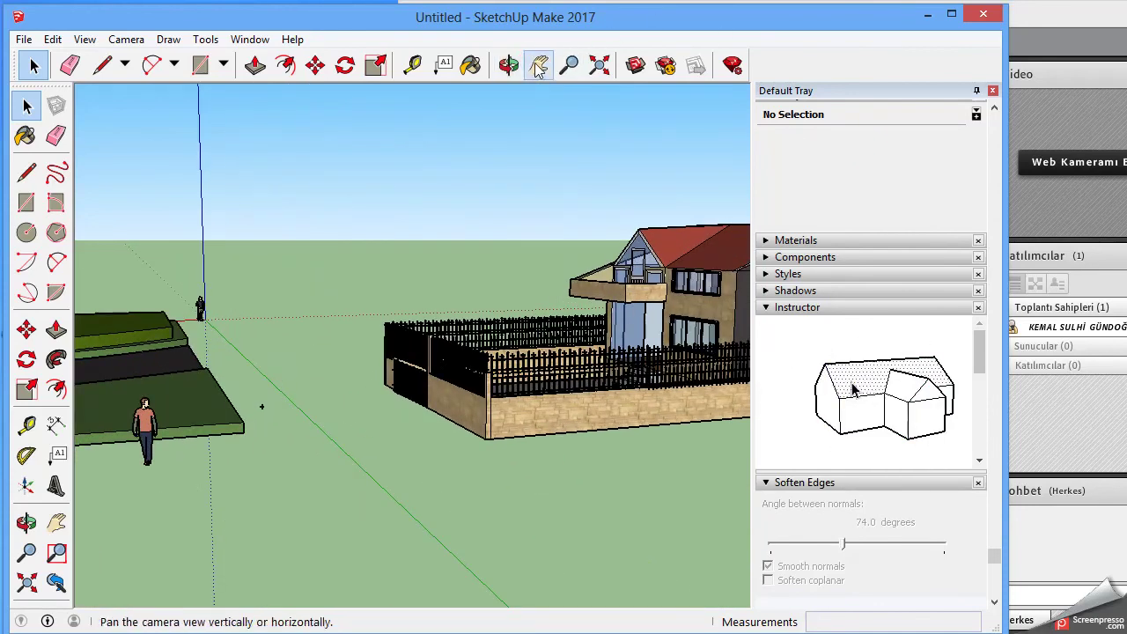
{"action": "mouse_move", "coordinate": [619, 346]}
{"action": "left_mouse_down"}
{"action": "mouse_move", "coordinate": [448, 332]}
{"action": "mouse_move", "coordinate": [441, 282]}
{"action": "left_mouse_up"}
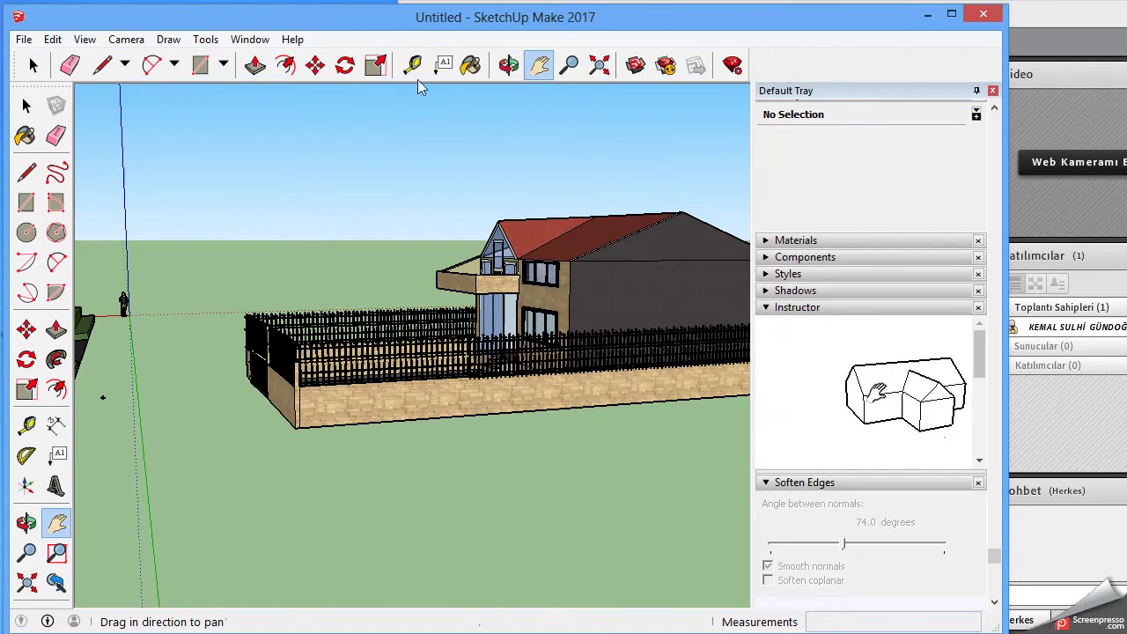
Orbit down onto the new villa, then zoom in from ground level past the fence
{"action": "left_click", "coordinate": [508, 64]}
{"action": "left_click_drag", "start_coordinate": [352, 319], "coordinate": [480, 491]}
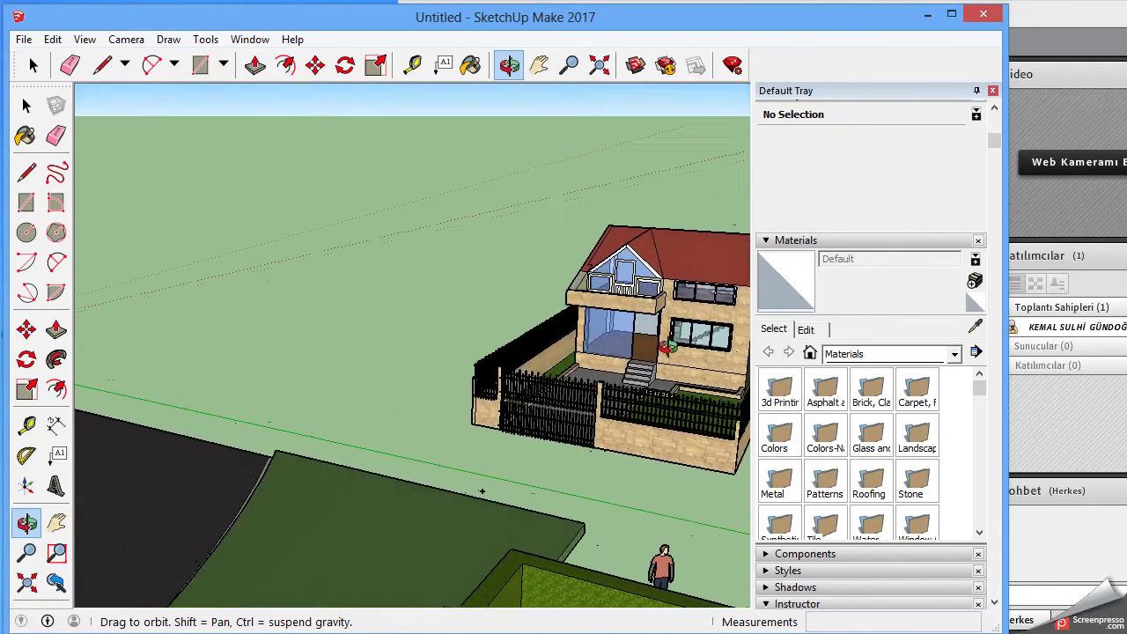
{"action": "scroll", "coordinate": [666, 346], "scroll_direction": "up", "scroll_amount": 1}
{"action": "scroll", "coordinate": [661, 335], "scroll_direction": "up", "scroll_amount": 2}
{"action": "scroll", "coordinate": [654, 321], "scroll_direction": "up", "scroll_amount": 2}
{"action": "scroll", "coordinate": [648, 309], "scroll_direction": "up", "scroll_amount": 3}
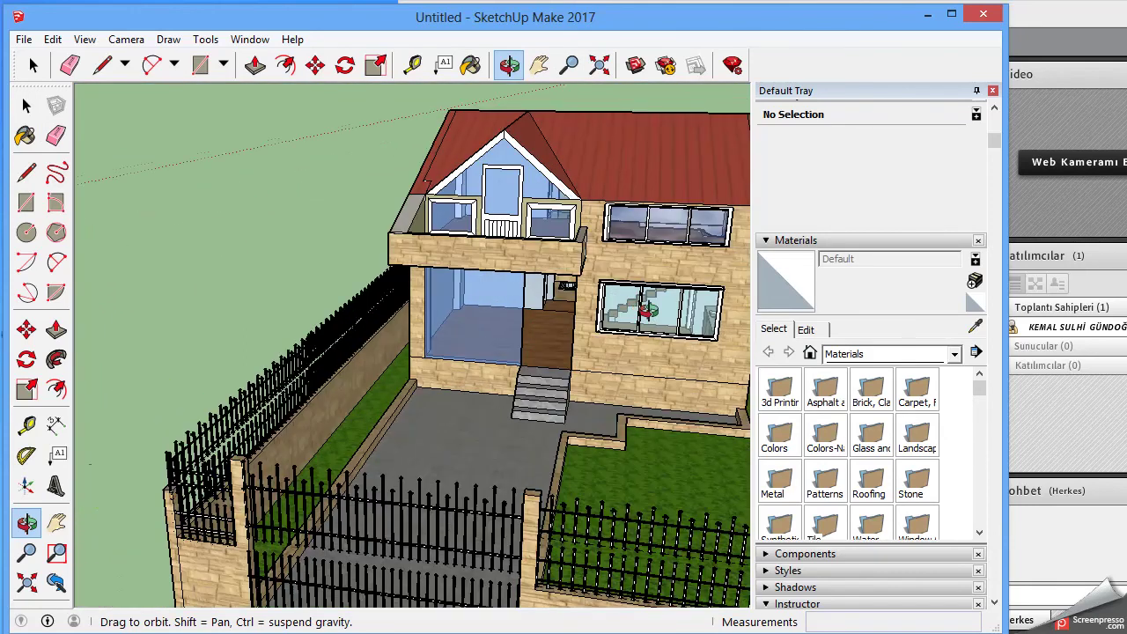
{"action": "scroll", "coordinate": [648, 308], "scroll_direction": "up", "scroll_amount": 3}
{"action": "mouse_move", "coordinate": [526, 351]}
{"action": "left_mouse_down"}
{"action": "mouse_move", "coordinate": [549, 244]}
{"action": "mouse_move", "coordinate": [460, 343]}
{"action": "mouse_move", "coordinate": [521, 307]}
{"action": "mouse_move", "coordinate": [582, 305]}
{"action": "mouse_move", "coordinate": [469, 319]}
{"action": "mouse_move", "coordinate": [608, 330]}
{"action": "left_mouse_up"}
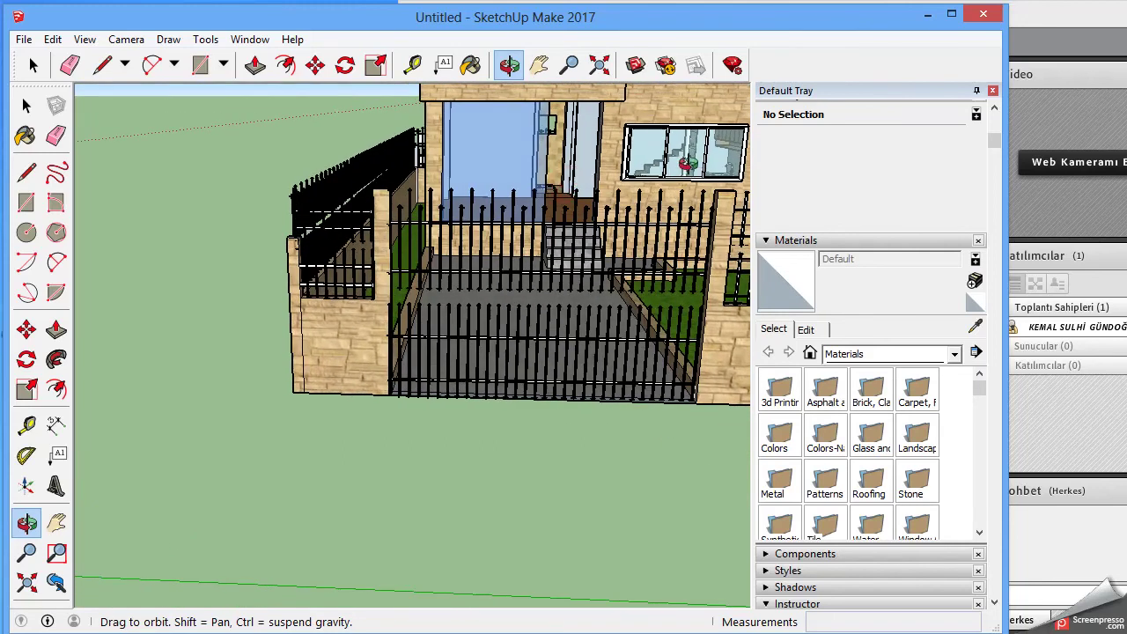
{"action": "scroll", "coordinate": [686, 173], "scroll_direction": "up", "scroll_amount": 5}
{"action": "scroll", "coordinate": [652, 166], "scroll_direction": "up", "scroll_amount": 3}
{"action": "scroll", "coordinate": [370, 174], "scroll_direction": "up", "scroll_amount": 4}
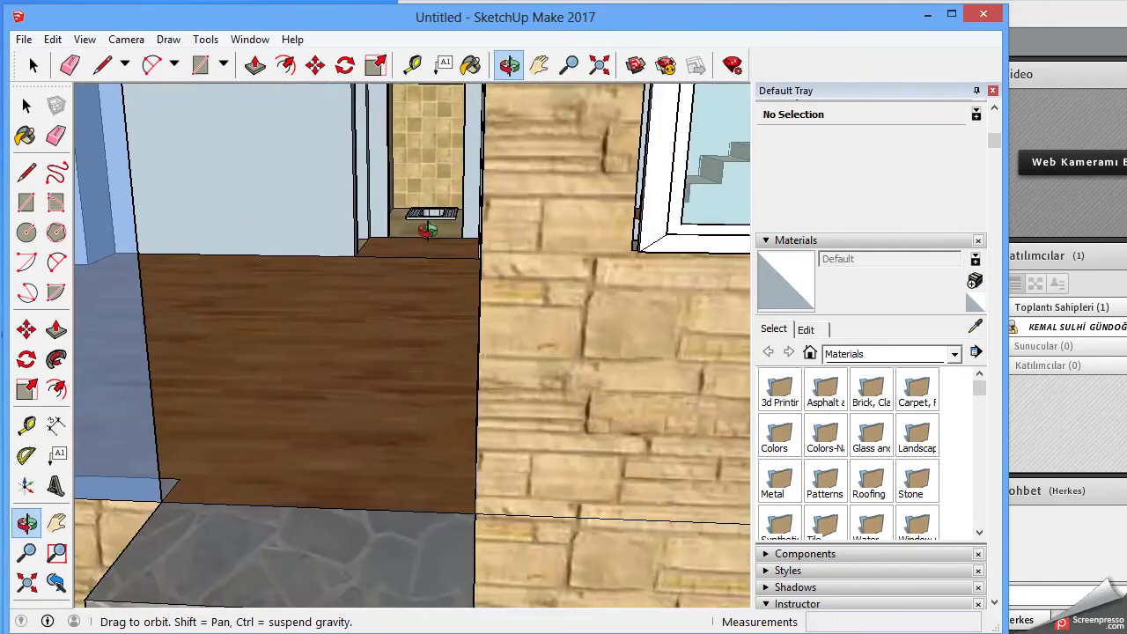
{"action": "scroll", "coordinate": [432, 215], "scroll_direction": "up", "scroll_amount": 3}
{"action": "scroll", "coordinate": [433, 232], "scroll_direction": "up", "scroll_amount": 1}
{"action": "scroll", "coordinate": [453, 217], "scroll_direction": "up", "scroll_amount": 2}
{"action": "scroll", "coordinate": [435, 211], "scroll_direction": "up", "scroll_amount": 2}
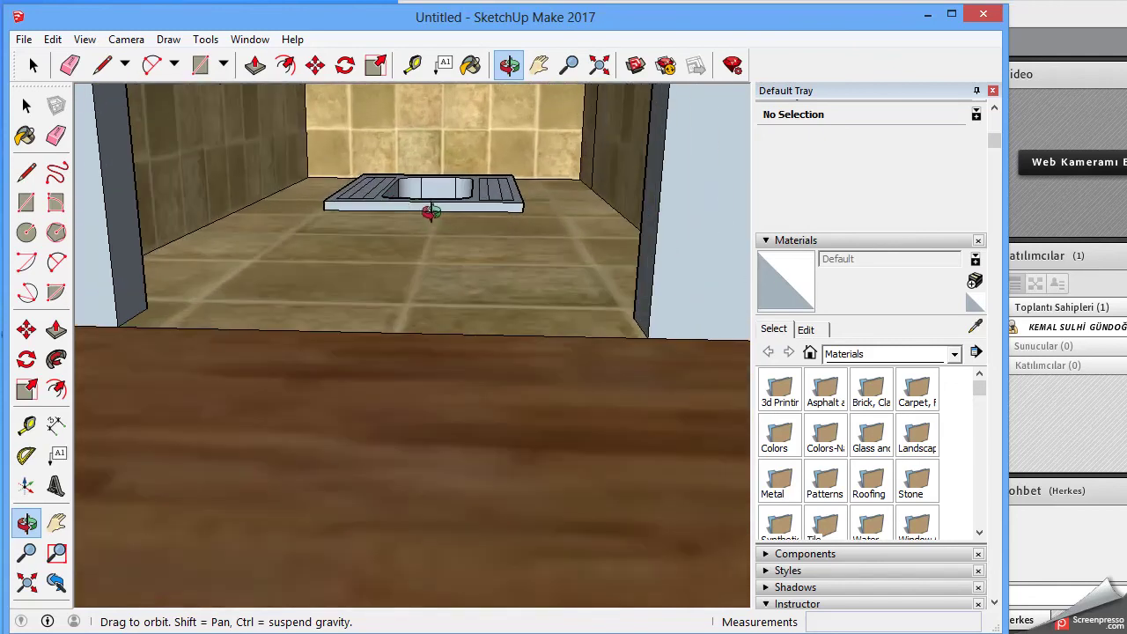
{"action": "scroll", "coordinate": [396, 209], "scroll_direction": "up", "scroll_amount": 1}
{"action": "scroll", "coordinate": [373, 209], "scroll_direction": "up", "scroll_amount": 1}
{"action": "scroll", "coordinate": [284, 216], "scroll_direction": "down", "scroll_amount": 4}
{"action": "scroll", "coordinate": [264, 203], "scroll_direction": "down", "scroll_amount": 2}
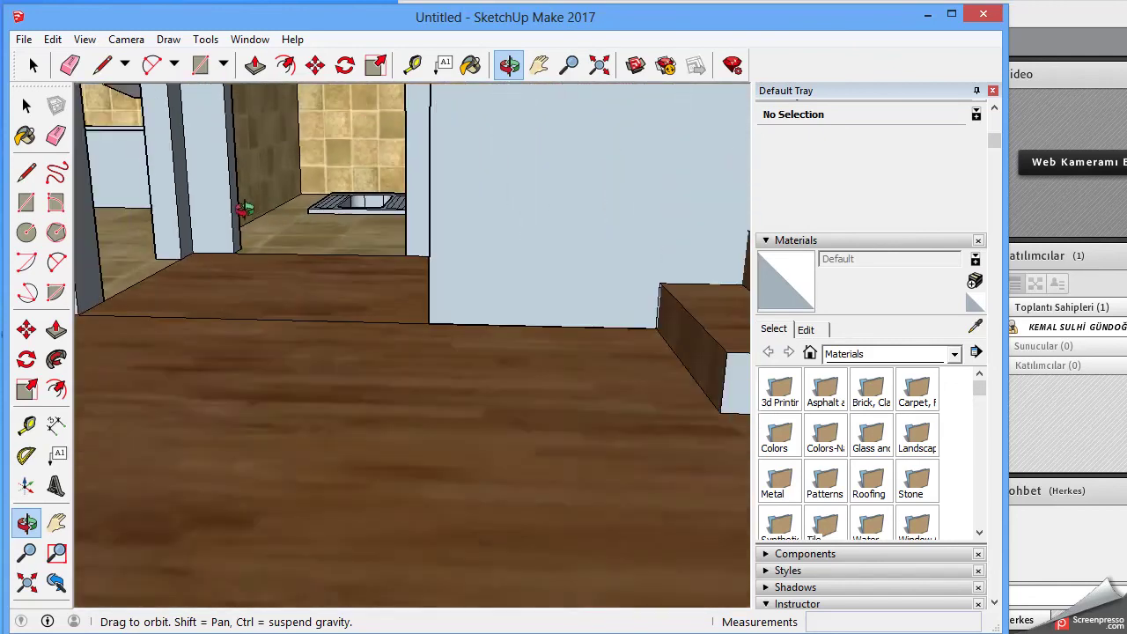
{"action": "scroll", "coordinate": [180, 190], "scroll_direction": "down", "scroll_amount": 2}
{"action": "scroll", "coordinate": [220, 159], "scroll_direction": "up", "scroll_amount": 3}
{"action": "scroll", "coordinate": [284, 176], "scroll_direction": "up", "scroll_amount": 1}
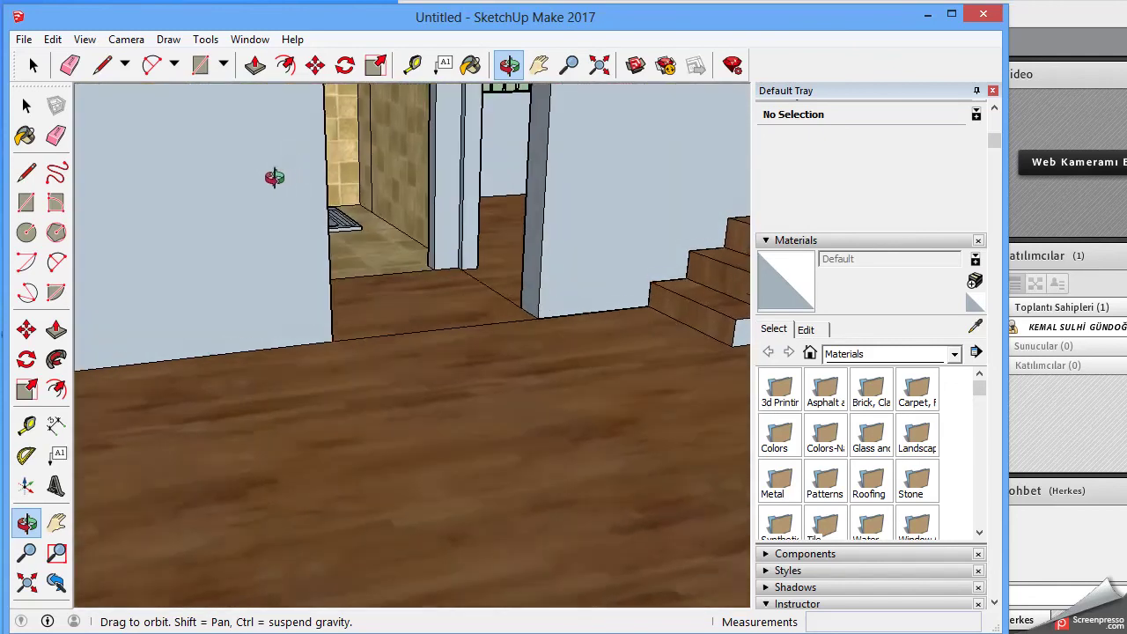
{"action": "scroll", "coordinate": [220, 179], "scroll_direction": "down", "scroll_amount": 4}
Orbit inside over the wooden floor and stairs to face the toilet doorway
{"action": "mouse_move", "coordinate": [156, 179]}
{"action": "left_mouse_down"}
{"action": "mouse_move", "coordinate": [208, 172]}
{"action": "mouse_move", "coordinate": [141, 156]}
{"action": "mouse_move", "coordinate": [126, 202]}
{"action": "mouse_move", "coordinate": [163, 224]}
{"action": "mouse_move", "coordinate": [208, 226]}
{"action": "mouse_move", "coordinate": [292, 164]}
{"action": "left_mouse_up"}
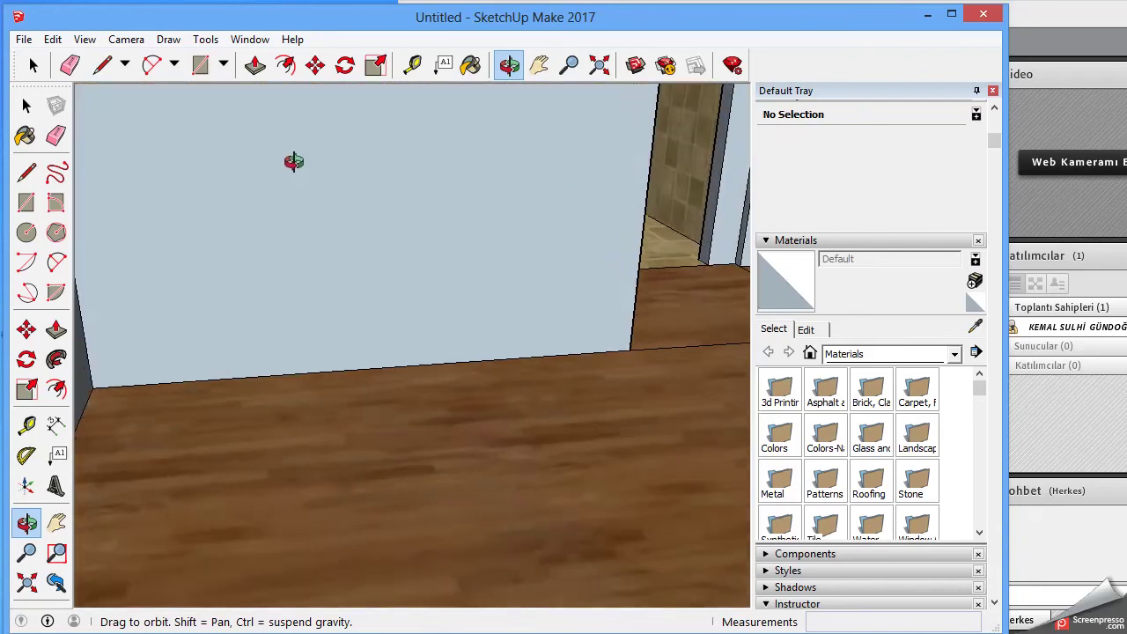
{"action": "left_click_drag", "start_coordinate": [456, 176], "coordinate": [371, 142]}
{"action": "mouse_move", "coordinate": [516, 191]}
{"action": "left_mouse_down"}
{"action": "mouse_move", "coordinate": [315, 176]}
{"action": "mouse_move", "coordinate": [440, 256]}
{"action": "mouse_move", "coordinate": [315, 250]}
{"action": "mouse_move", "coordinate": [420, 267]}
{"action": "mouse_move", "coordinate": [494, 316]}
{"action": "left_mouse_up"}
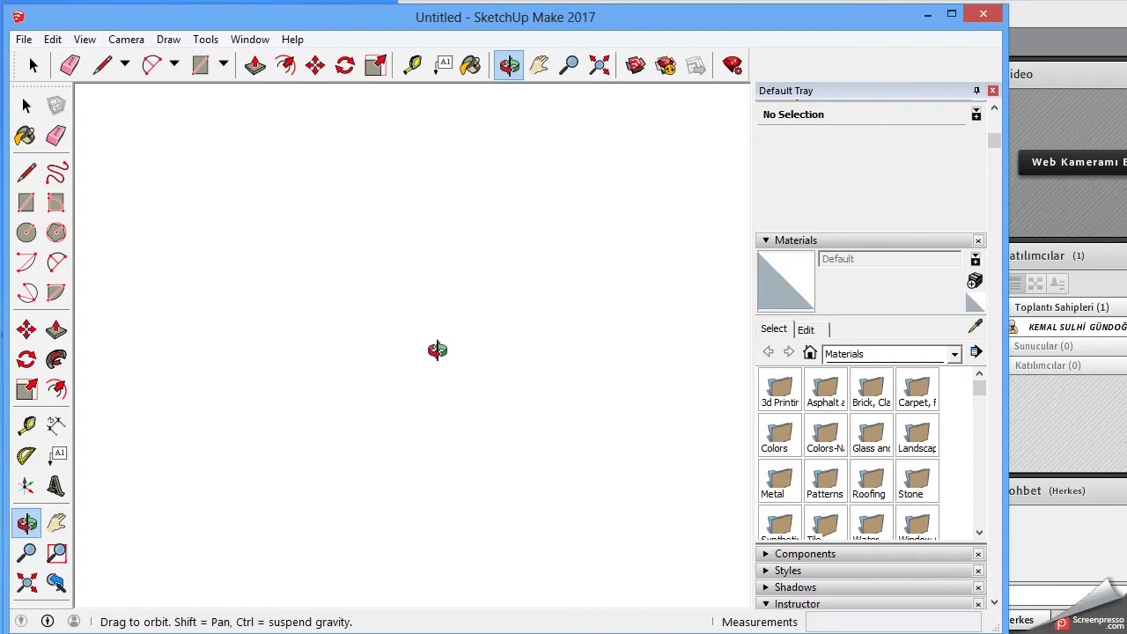
{"action": "left_click_drag", "start_coordinate": [441, 355], "coordinate": [345, 370]}
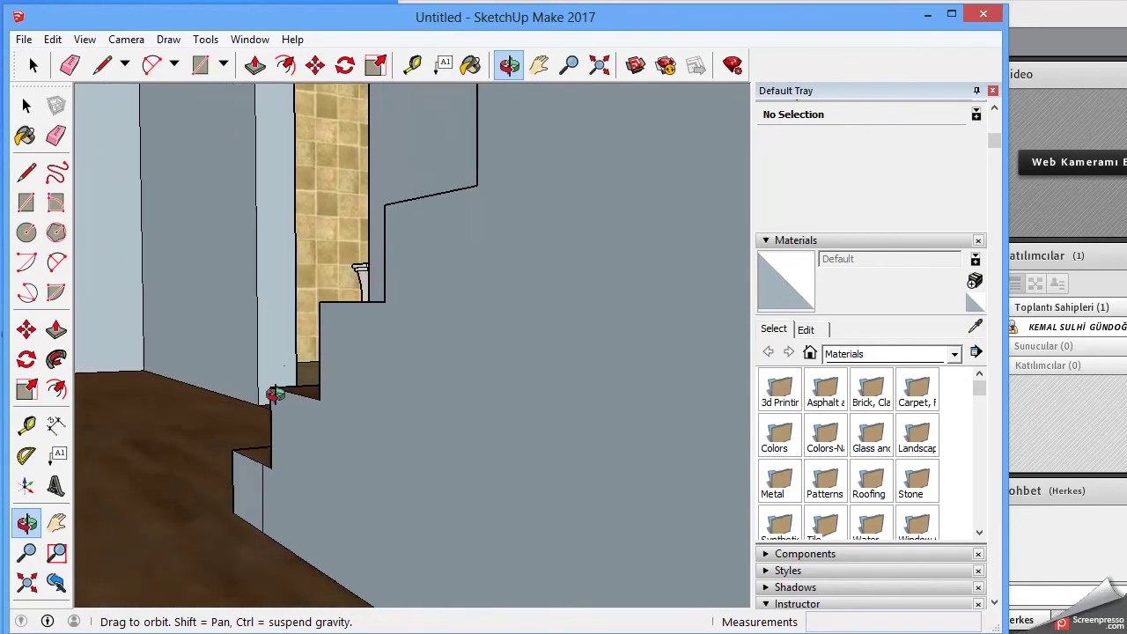
{"action": "mouse_move", "coordinate": [261, 417]}
{"action": "left_mouse_down"}
{"action": "mouse_move", "coordinate": [297, 490]}
{"action": "mouse_move", "coordinate": [340, 433]}
{"action": "mouse_move", "coordinate": [311, 377]}
{"action": "left_mouse_up"}
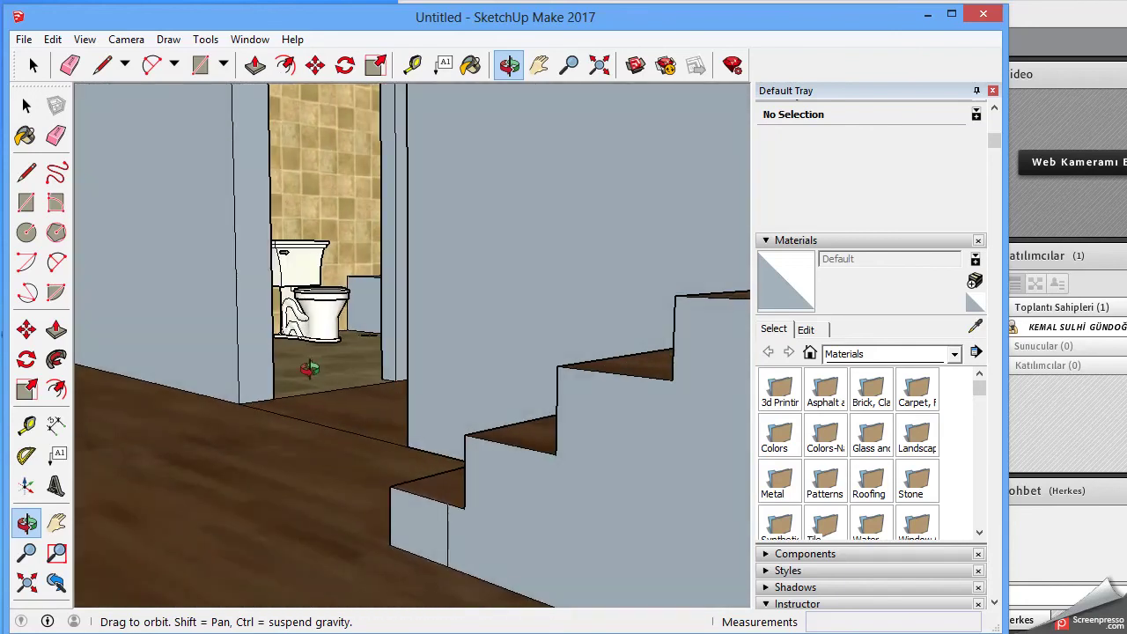
{"action": "scroll", "coordinate": [299, 348], "scroll_direction": "up", "scroll_amount": 5}
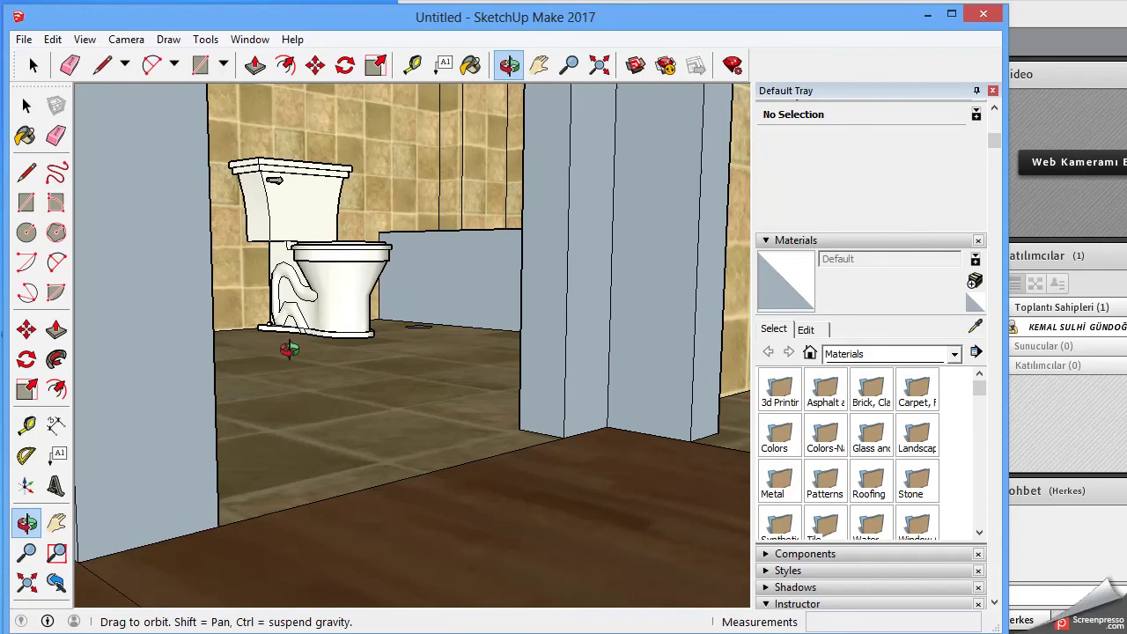
{"action": "scroll", "coordinate": [296, 346], "scroll_direction": "up", "scroll_amount": 1}
{"action": "scroll", "coordinate": [232, 305], "scroll_direction": "up", "scroll_amount": 2}
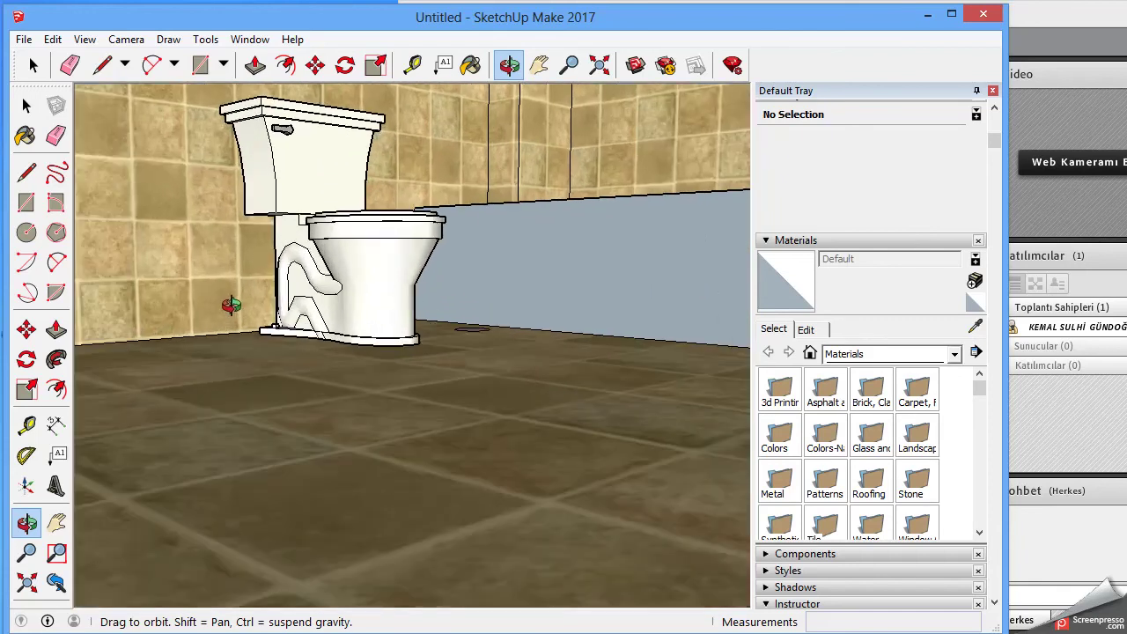
Orbit and pan around the room to show the tiled wall and washing machine
{"action": "mouse_move", "coordinate": [223, 276]}
{"action": "left_mouse_down"}
{"action": "mouse_move", "coordinate": [297, 267]}
{"action": "mouse_move", "coordinate": [237, 264]}
{"action": "left_mouse_up"}
{"action": "mouse_move", "coordinate": [298, 319]}
{"action": "left_mouse_down"}
{"action": "mouse_move", "coordinate": [151, 340]}
{"action": "mouse_move", "coordinate": [264, 350]}
{"action": "mouse_move", "coordinate": [151, 326]}
{"action": "mouse_move", "coordinate": [258, 333]}
{"action": "mouse_move", "coordinate": [221, 323]}
{"action": "mouse_move", "coordinate": [367, 367]}
{"action": "mouse_move", "coordinate": [552, 380]}
{"action": "mouse_move", "coordinate": [692, 323]}
{"action": "mouse_move", "coordinate": [675, 335]}
{"action": "left_mouse_up"}
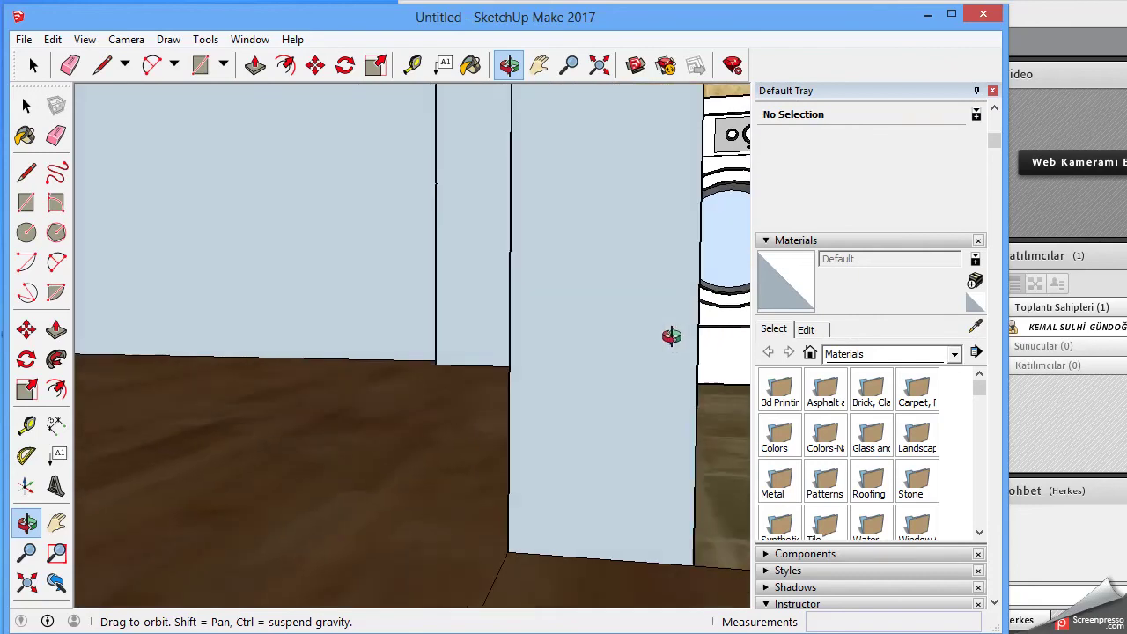
{"action": "mouse_move", "coordinate": [698, 374]}
{"action": "left_mouse_down"}
{"action": "mouse_move", "coordinate": [639, 393]}
{"action": "mouse_move", "coordinate": [666, 349]}
{"action": "mouse_move", "coordinate": [718, 324]}
{"action": "left_mouse_up"}
{"action": "left_click", "coordinate": [539, 65]}
{"action": "mouse_move", "coordinate": [596, 143]}
{"action": "left_mouse_down"}
{"action": "mouse_move", "coordinate": [496, 247]}
{"action": "mouse_move", "coordinate": [367, 247]}
{"action": "mouse_move", "coordinate": [455, 245]}
{"action": "mouse_move", "coordinate": [426, 317]}
{"action": "left_mouse_up"}
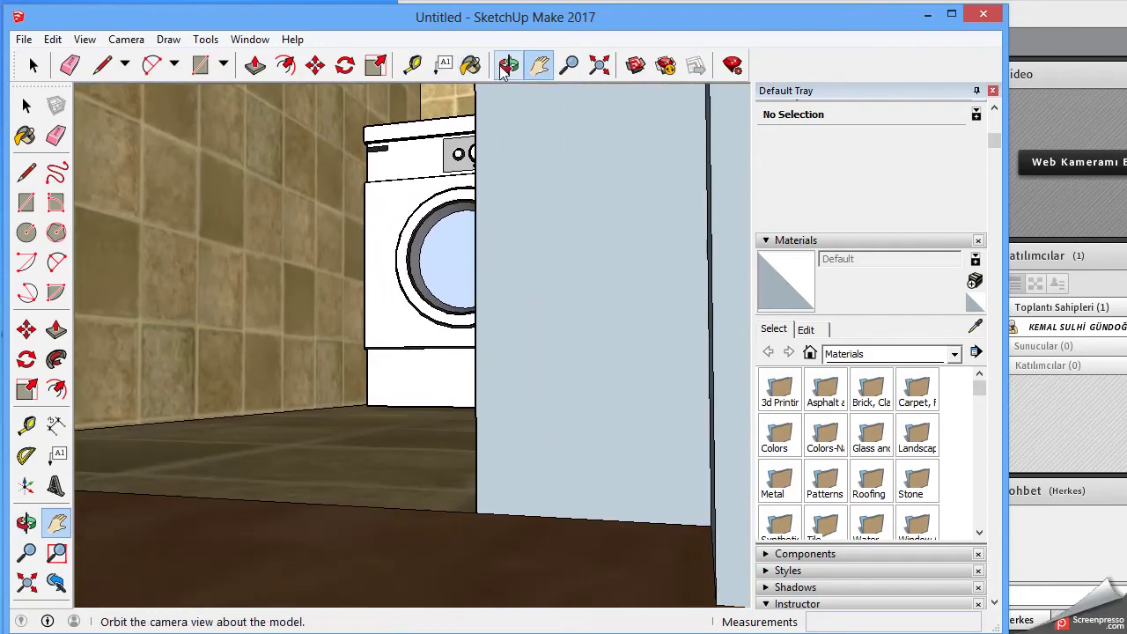
Orbit past the grey-blue corner and white cabinet to face the white wall strip
{"action": "left_click", "coordinate": [507, 65]}
{"action": "mouse_move", "coordinate": [334, 320]}
{"action": "left_mouse_down"}
{"action": "mouse_move", "coordinate": [365, 322]}
{"action": "mouse_move", "coordinate": [399, 357]}
{"action": "mouse_move", "coordinate": [487, 363]}
{"action": "left_mouse_up"}
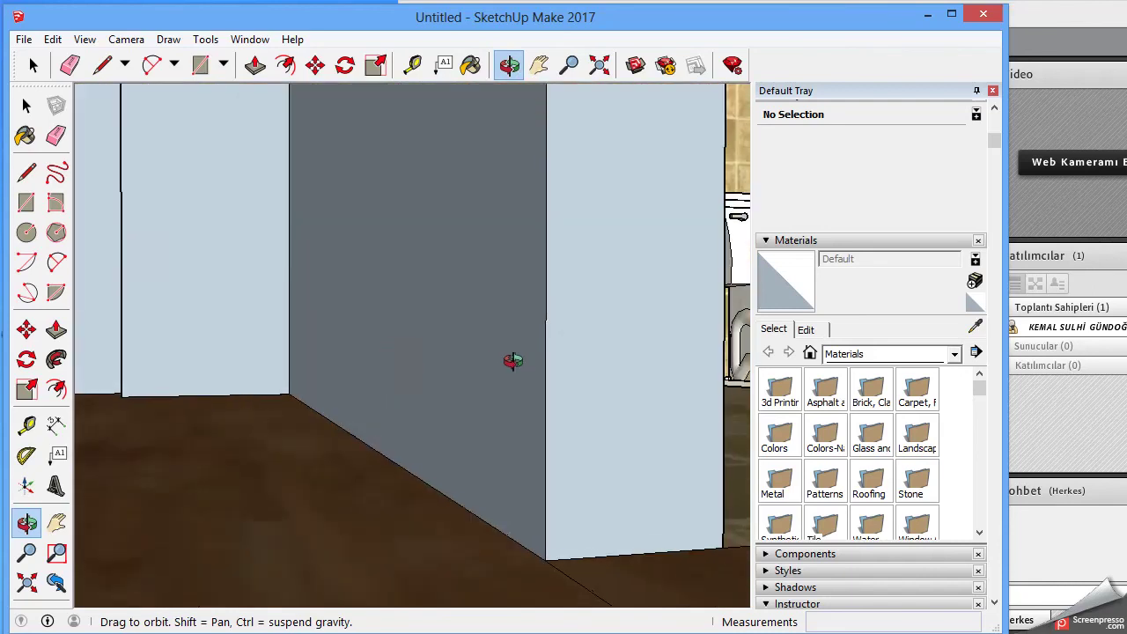
{"action": "left_click_drag", "start_coordinate": [743, 355], "coordinate": [650, 349]}
{"action": "mouse_move", "coordinate": [543, 424]}
{"action": "left_mouse_down"}
{"action": "mouse_move", "coordinate": [607, 448]}
{"action": "mouse_move", "coordinate": [647, 449]}
{"action": "mouse_move", "coordinate": [670, 472]}
{"action": "mouse_move", "coordinate": [737, 478]}
{"action": "mouse_move", "coordinate": [674, 410]}
{"action": "left_mouse_up"}
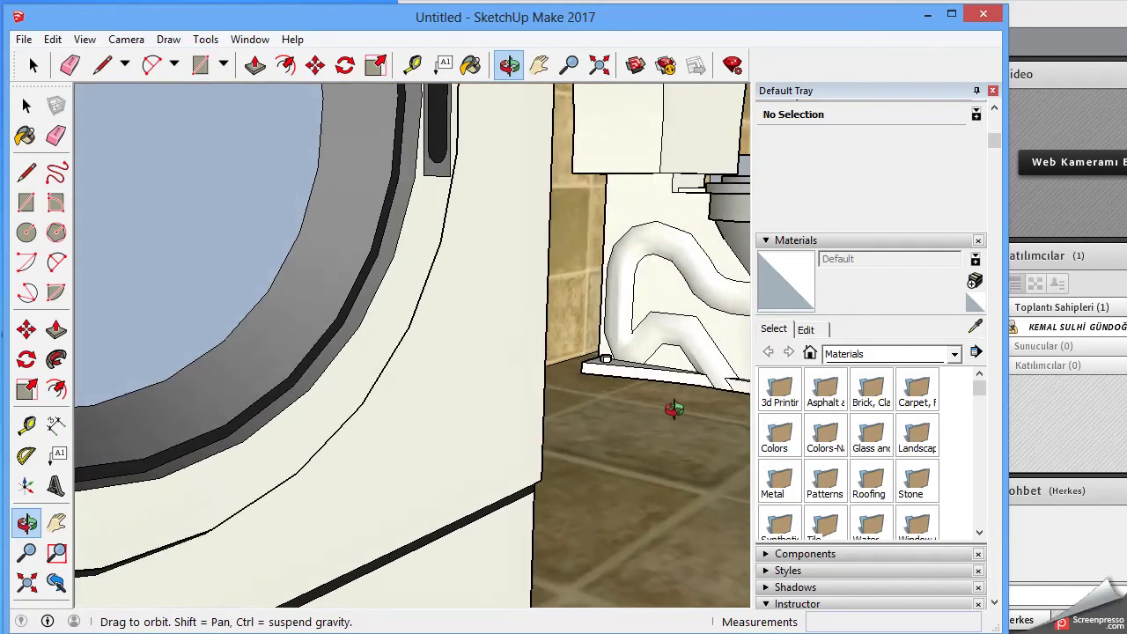
{"action": "mouse_move", "coordinate": [643, 339]}
{"action": "left_mouse_down"}
{"action": "mouse_move", "coordinate": [611, 385]}
{"action": "mouse_move", "coordinate": [707, 400]}
{"action": "mouse_move", "coordinate": [549, 404]}
{"action": "mouse_move", "coordinate": [637, 445]}
{"action": "mouse_move", "coordinate": [493, 405]}
{"action": "mouse_move", "coordinate": [541, 418]}
{"action": "mouse_move", "coordinate": [521, 386]}
{"action": "mouse_move", "coordinate": [491, 390]}
{"action": "left_mouse_up"}
{"action": "mouse_move", "coordinate": [525, 430]}
{"action": "left_mouse_down"}
{"action": "mouse_move", "coordinate": [433, 415]}
{"action": "mouse_move", "coordinate": [433, 428]}
{"action": "mouse_move", "coordinate": [599, 429]}
{"action": "mouse_move", "coordinate": [600, 397]}
{"action": "left_mouse_up"}
Zoom out to the villa's exterior and orbit to an eye-level front view
{"action": "scroll", "coordinate": [623, 332], "scroll_direction": "down", "scroll_amount": 2}
{"action": "scroll", "coordinate": [611, 390], "scroll_direction": "down", "scroll_amount": 3}
{"action": "scroll", "coordinate": [672, 438], "scroll_direction": "down", "scroll_amount": 2}
{"action": "scroll", "coordinate": [685, 334], "scroll_direction": "up", "scroll_amount": 2}
{"action": "scroll", "coordinate": [679, 324], "scroll_direction": "up", "scroll_amount": 2}
{"action": "scroll", "coordinate": [678, 327], "scroll_direction": "up", "scroll_amount": 2}
{"action": "scroll", "coordinate": [684, 331], "scroll_direction": "up", "scroll_amount": 2}
{"action": "scroll", "coordinate": [669, 337], "scroll_direction": "up", "scroll_amount": 2}
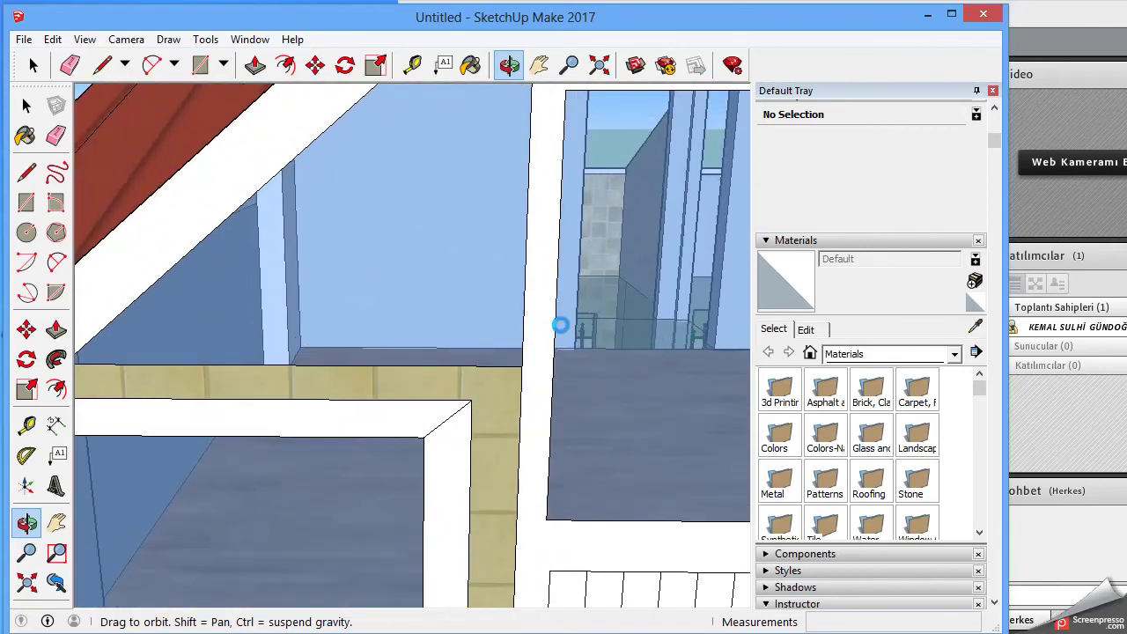
{"action": "scroll", "coordinate": [560, 326], "scroll_direction": "up", "scroll_amount": 1}
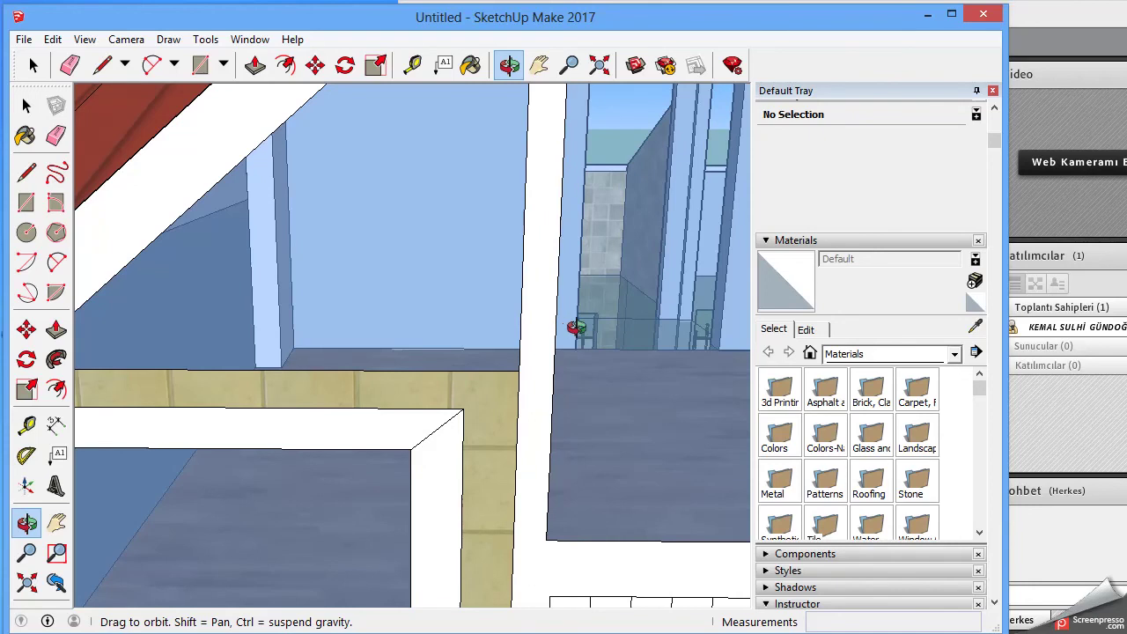
{"action": "scroll", "coordinate": [582, 326], "scroll_direction": "up", "scroll_amount": 2}
{"action": "scroll", "coordinate": [608, 330], "scroll_direction": "up", "scroll_amount": 2}
{"action": "scroll", "coordinate": [614, 329], "scroll_direction": "up", "scroll_amount": 2}
{"action": "scroll", "coordinate": [611, 334], "scroll_direction": "up", "scroll_amount": 1}
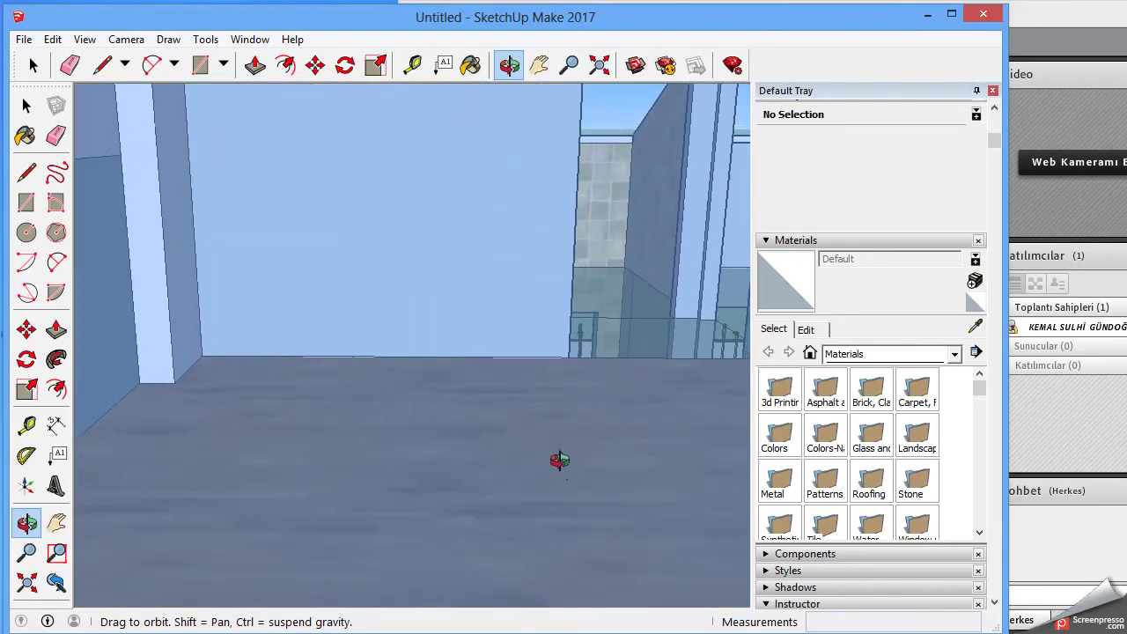
{"action": "scroll", "coordinate": [564, 470], "scroll_direction": "down", "scroll_amount": 3}
{"action": "scroll", "coordinate": [556, 456], "scroll_direction": "down", "scroll_amount": 2}
{"action": "mouse_move", "coordinate": [604, 545]}
{"action": "left_mouse_down"}
{"action": "mouse_move", "coordinate": [549, 455]}
{"action": "mouse_move", "coordinate": [663, 471]}
{"action": "left_mouse_up"}
Zoom through the front window toward the staircase and kitchen inside
{"action": "scroll", "coordinate": [663, 471], "scroll_direction": "up", "scroll_amount": 2}
{"action": "scroll", "coordinate": [663, 472], "scroll_direction": "up", "scroll_amount": 2}
{"action": "scroll", "coordinate": [663, 472], "scroll_direction": "up", "scroll_amount": 2}
{"action": "scroll", "coordinate": [665, 480], "scroll_direction": "up", "scroll_amount": 2}
{"action": "scroll", "coordinate": [668, 494], "scroll_direction": "up", "scroll_amount": 1}
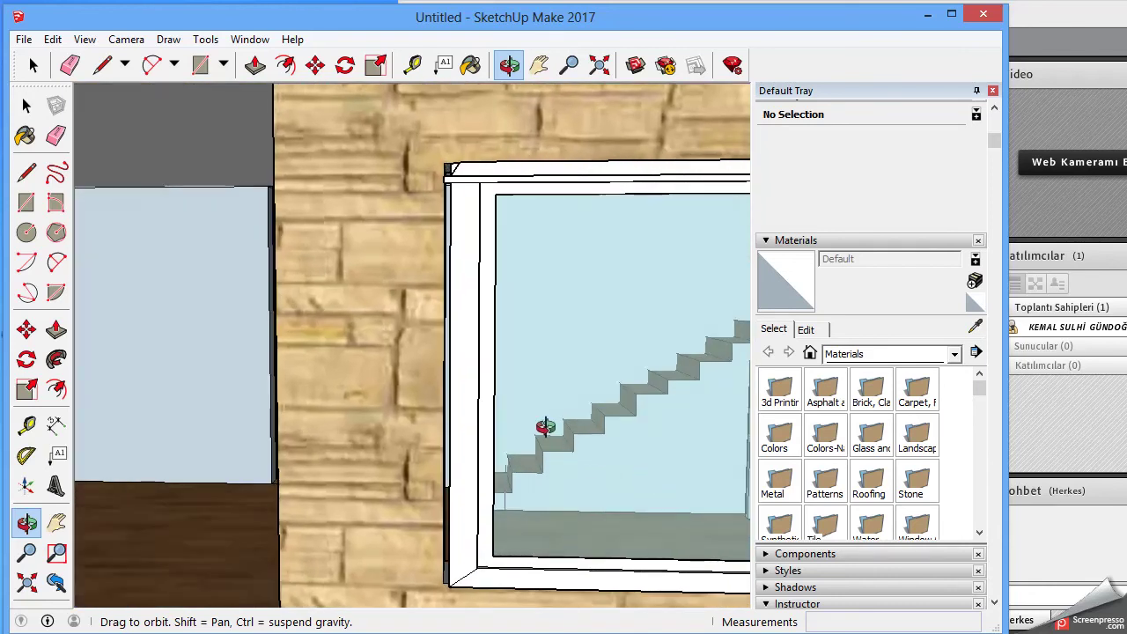
{"action": "left_click_drag", "start_coordinate": [546, 427], "coordinate": [566, 447]}
{"action": "scroll", "coordinate": [571, 411], "scroll_direction": "up", "scroll_amount": 3}
{"action": "scroll", "coordinate": [571, 405], "scroll_direction": "up", "scroll_amount": 2}
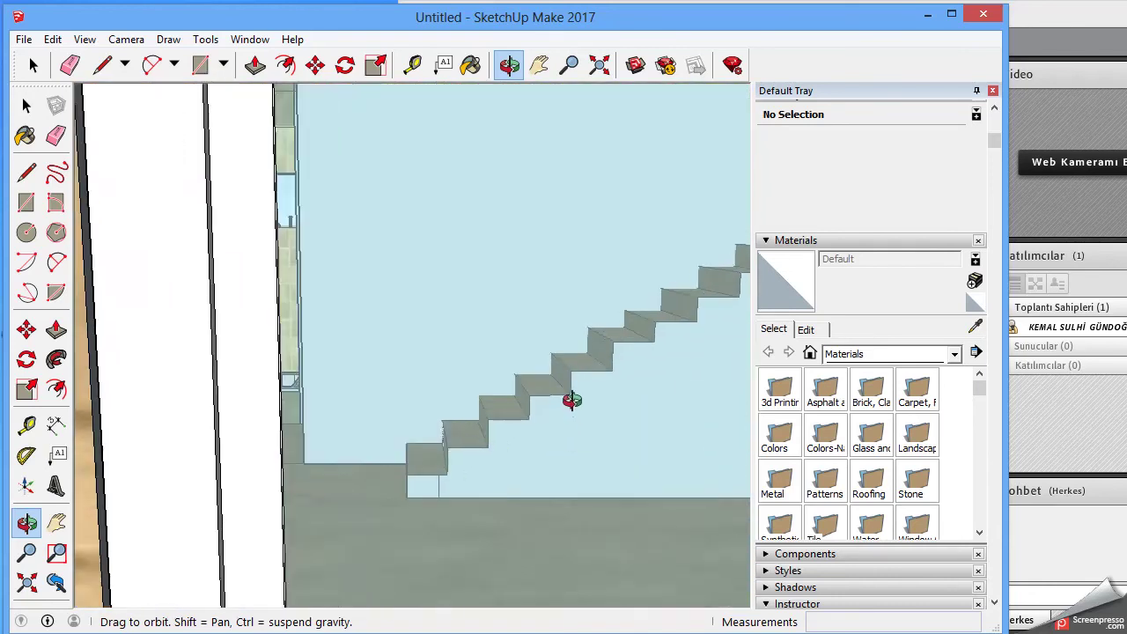
{"action": "mouse_move", "coordinate": [470, 441]}
{"action": "left_mouse_down"}
{"action": "mouse_move", "coordinate": [520, 468]}
{"action": "mouse_move", "coordinate": [402, 385]}
{"action": "mouse_move", "coordinate": [516, 403]}
{"action": "mouse_move", "coordinate": [534, 384]}
{"action": "mouse_move", "coordinate": [607, 396]}
{"action": "mouse_move", "coordinate": [523, 428]}
{"action": "mouse_move", "coordinate": [521, 417]}
{"action": "mouse_move", "coordinate": [521, 428]}
{"action": "mouse_move", "coordinate": [396, 473]}
{"action": "mouse_move", "coordinate": [342, 433]}
{"action": "left_mouse_up"}
Orbit toward the kitchen cabinets and zoom in on the sink
{"action": "scroll", "coordinate": [529, 437], "scroll_direction": "up", "scroll_amount": 3}
{"action": "scroll", "coordinate": [353, 278], "scroll_direction": "up", "scroll_amount": 2}
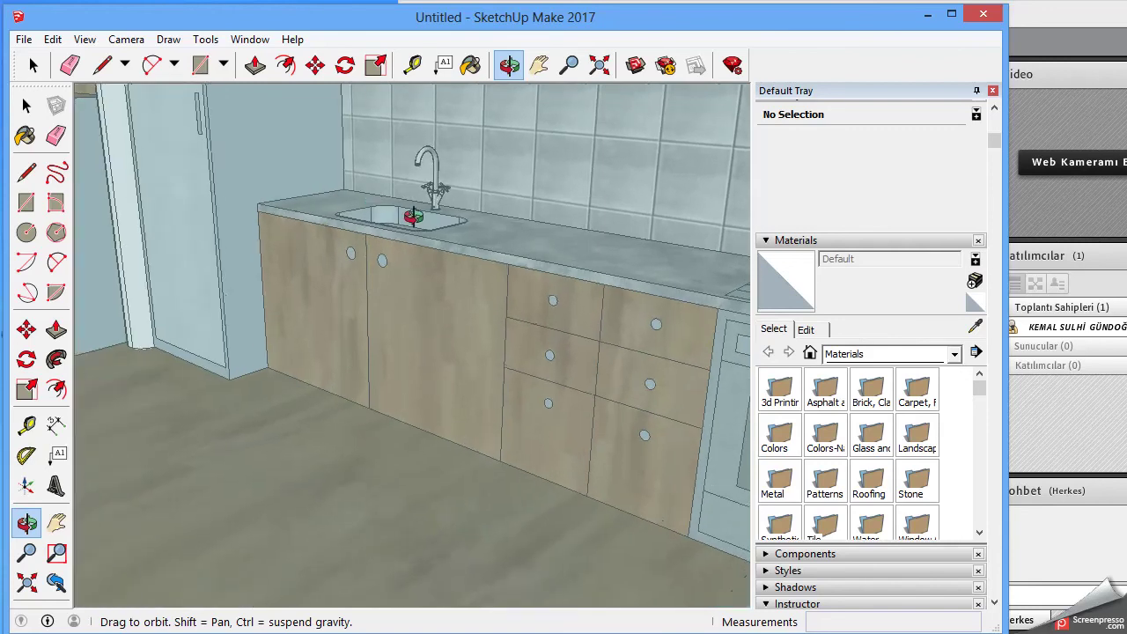
{"action": "scroll", "coordinate": [405, 229], "scroll_direction": "up", "scroll_amount": 2}
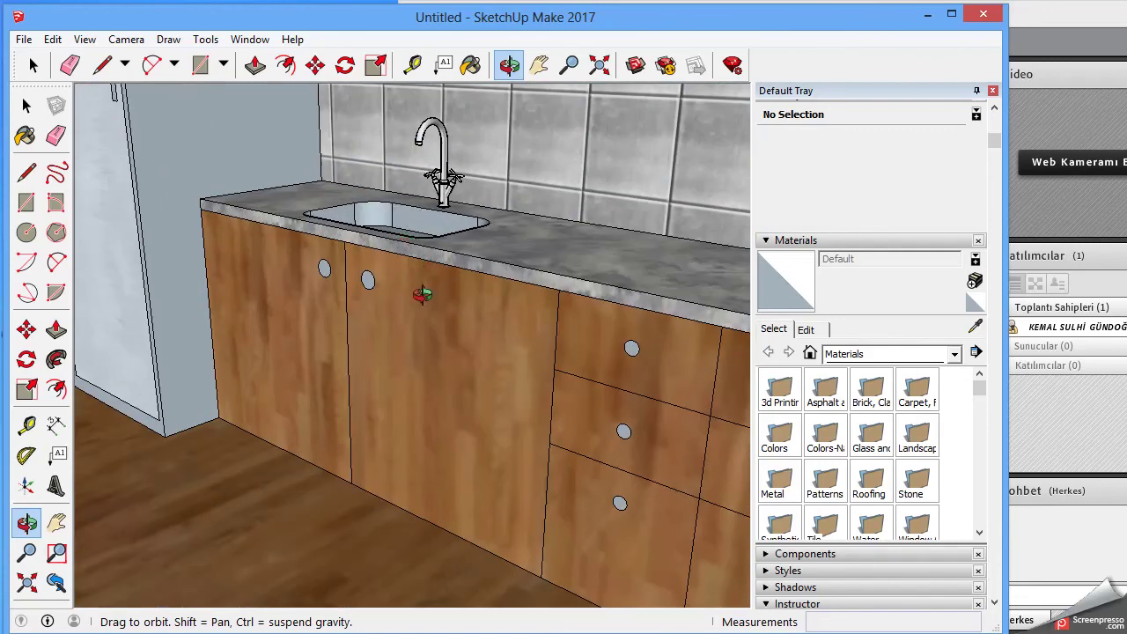
{"action": "scroll", "coordinate": [133, 245], "scroll_direction": "down", "scroll_amount": 2}
{"action": "scroll", "coordinate": [112, 239], "scroll_direction": "down", "scroll_amount": 1}
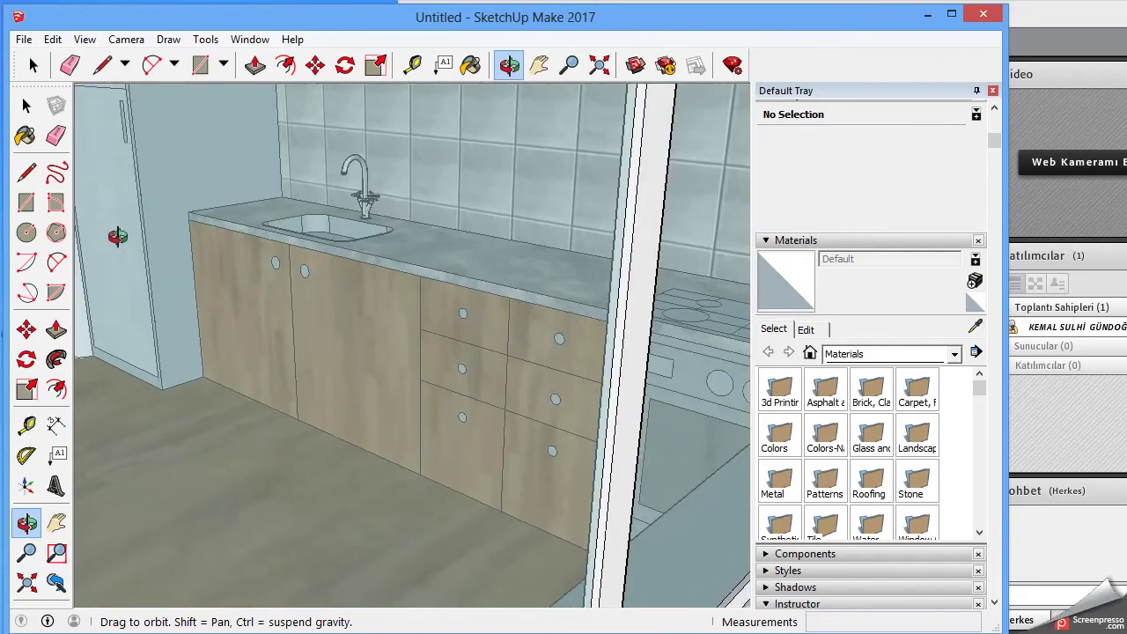
{"action": "scroll", "coordinate": [113, 238], "scroll_direction": "down", "scroll_amount": 1}
{"action": "left_click_drag", "start_coordinate": [237, 171], "coordinate": [327, 181]}
{"action": "scroll", "coordinate": [339, 185], "scroll_direction": "up", "scroll_amount": 1}
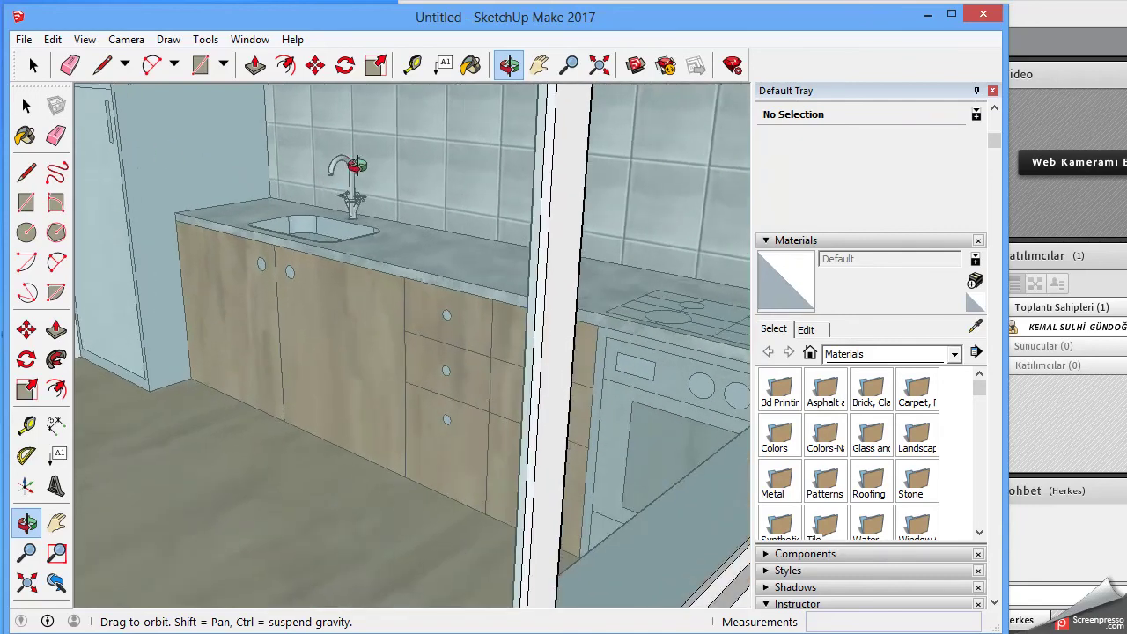
{"action": "scroll", "coordinate": [352, 189], "scroll_direction": "up", "scroll_amount": 1}
{"action": "scroll", "coordinate": [332, 181], "scroll_direction": "up", "scroll_amount": 1}
{"action": "scroll", "coordinate": [373, 244], "scroll_direction": "down", "scroll_amount": 1}
{"action": "scroll", "coordinate": [375, 252], "scroll_direction": "down", "scroll_amount": 1}
{"action": "scroll", "coordinate": [373, 244], "scroll_direction": "up", "scroll_amount": 1}
{"action": "scroll", "coordinate": [379, 246], "scroll_direction": "up", "scroll_amount": 1}
{"action": "scroll", "coordinate": [379, 246], "scroll_direction": "up", "scroll_amount": 2}
{"action": "scroll", "coordinate": [379, 247], "scroll_direction": "up", "scroll_amount": 1}
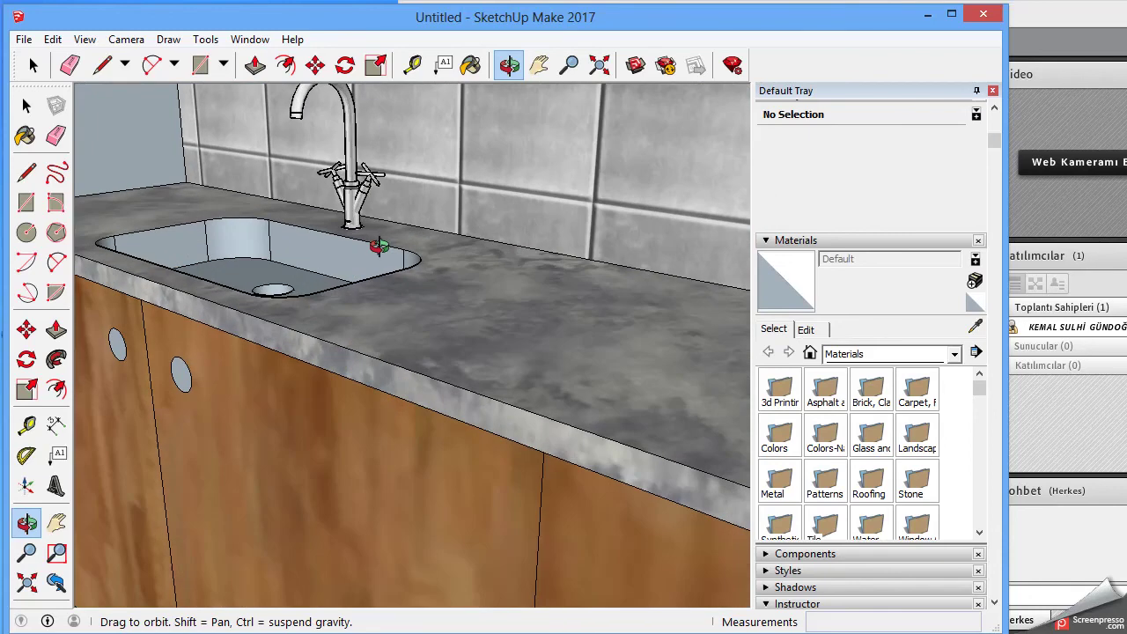
{"action": "scroll", "coordinate": [379, 246], "scroll_direction": "up", "scroll_amount": 2}
{"action": "scroll", "coordinate": [377, 246], "scroll_direction": "up", "scroll_amount": 1}
{"action": "scroll", "coordinate": [377, 247], "scroll_direction": "up", "scroll_amount": 1}
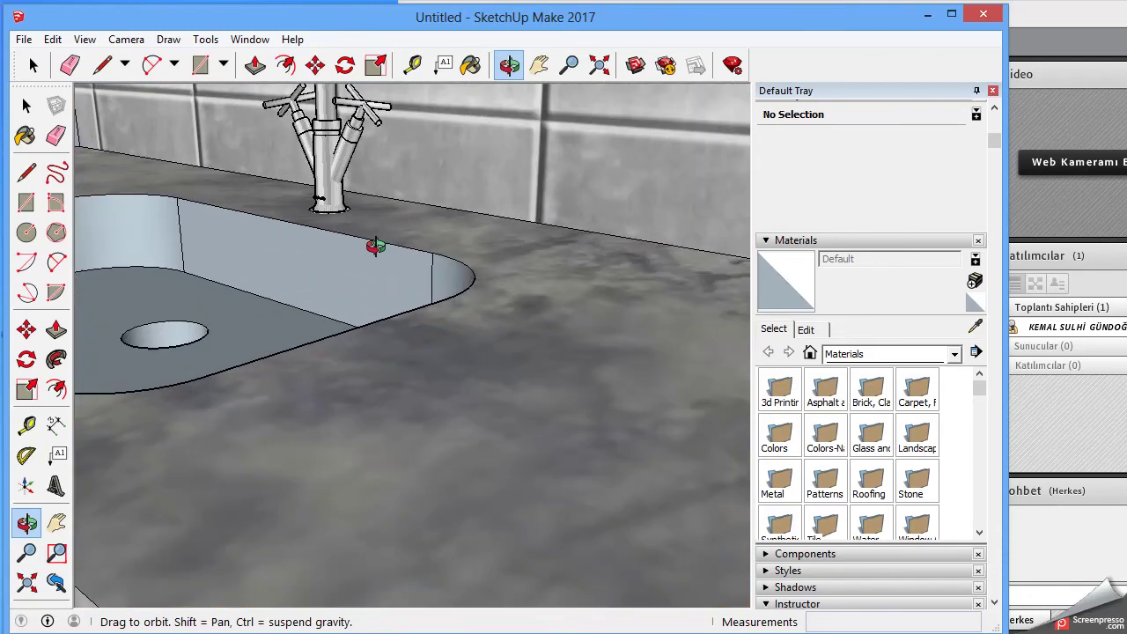
{"action": "scroll", "coordinate": [349, 233], "scroll_direction": "up", "scroll_amount": 1}
Orbit around the PYRAMIS faucet and zoom in close on its base
{"action": "mouse_move", "coordinate": [349, 234]}
{"action": "left_mouse_down"}
{"action": "mouse_move", "coordinate": [333, 177]}
{"action": "mouse_move", "coordinate": [440, 244]}
{"action": "left_mouse_up"}
{"action": "left_click_drag", "start_coordinate": [347, 231], "coordinate": [383, 219]}
{"action": "scroll", "coordinate": [255, 229], "scroll_direction": "up", "scroll_amount": 2}
{"action": "scroll", "coordinate": [286, 237], "scroll_direction": "up", "scroll_amount": 2}
{"action": "scroll", "coordinate": [293, 238], "scroll_direction": "up", "scroll_amount": 2}
{"action": "scroll", "coordinate": [290, 229], "scroll_direction": "up", "scroll_amount": 1}
{"action": "scroll", "coordinate": [291, 228], "scroll_direction": "up", "scroll_amount": 1}
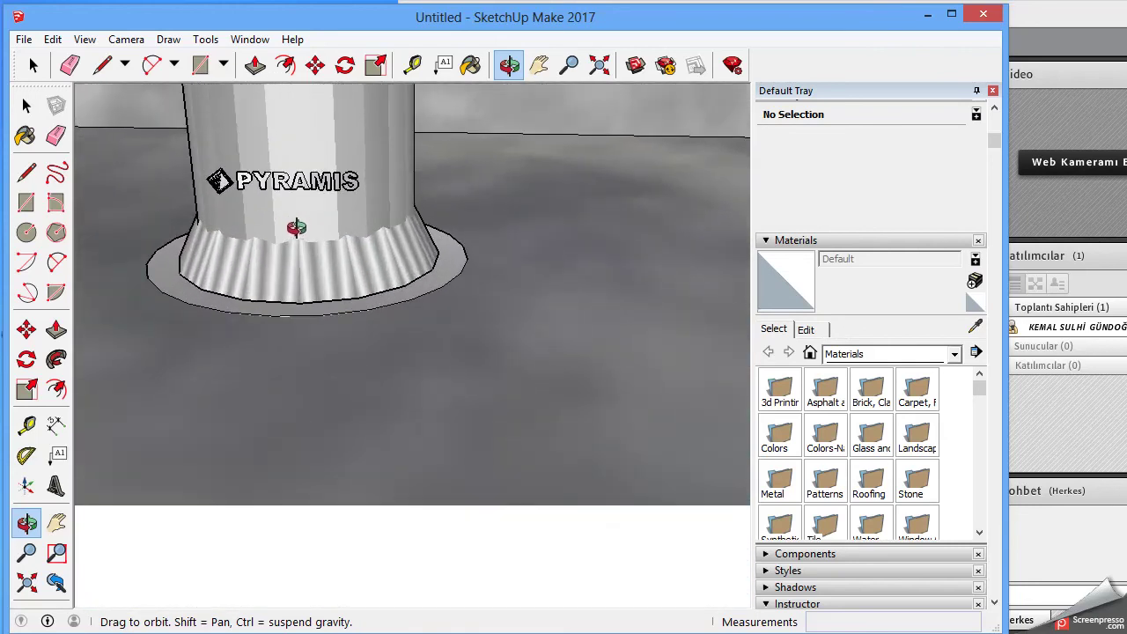
Zoom back out and orbit to look down onto the sink from above
{"action": "scroll", "coordinate": [307, 227], "scroll_direction": "down", "scroll_amount": 2}
{"action": "scroll", "coordinate": [304, 236], "scroll_direction": "down", "scroll_amount": 2}
{"action": "scroll", "coordinate": [298, 236], "scroll_direction": "down", "scroll_amount": 2}
{"action": "scroll", "coordinate": [293, 229], "scroll_direction": "down", "scroll_amount": 2}
{"action": "scroll", "coordinate": [304, 227], "scroll_direction": "down", "scroll_amount": 3}
{"action": "scroll", "coordinate": [346, 220], "scroll_direction": "down", "scroll_amount": 2}
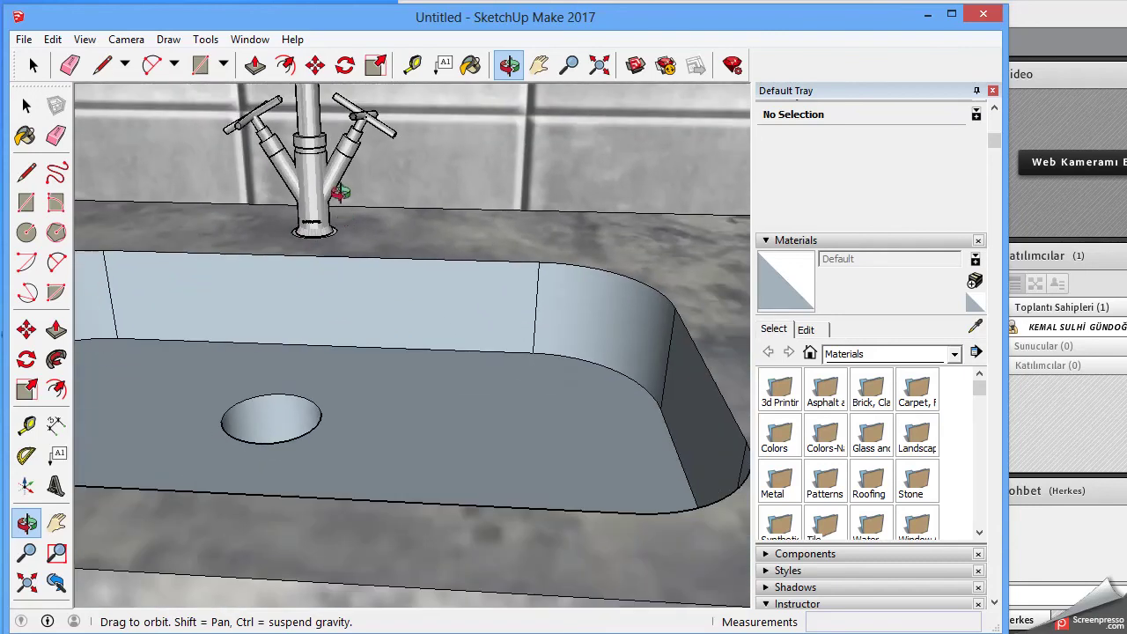
{"action": "mouse_move", "coordinate": [313, 201]}
{"action": "left_mouse_down"}
{"action": "mouse_move", "coordinate": [282, 152]}
{"action": "mouse_move", "coordinate": [307, 139]}
{"action": "mouse_move", "coordinate": [281, 209]}
{"action": "mouse_move", "coordinate": [300, 432]}
{"action": "mouse_move", "coordinate": [322, 503]}
{"action": "mouse_move", "coordinate": [297, 440]}
{"action": "mouse_move", "coordinate": [304, 332]}
{"action": "mouse_move", "coordinate": [501, 369]}
{"action": "mouse_move", "coordinate": [521, 347]}
{"action": "mouse_move", "coordinate": [627, 370]}
{"action": "mouse_move", "coordinate": [552, 362]}
{"action": "left_mouse_up"}
Orbit away from the kitchen interior and zoom out over the red roof
{"action": "mouse_move", "coordinate": [462, 353]}
{"action": "left_mouse_down"}
{"action": "mouse_move", "coordinate": [445, 352]}
{"action": "mouse_move", "coordinate": [429, 376]}
{"action": "left_mouse_up"}
{"action": "scroll", "coordinate": [287, 390], "scroll_direction": "down", "scroll_amount": 2}
{"action": "scroll", "coordinate": [286, 390], "scroll_direction": "down", "scroll_amount": 2}
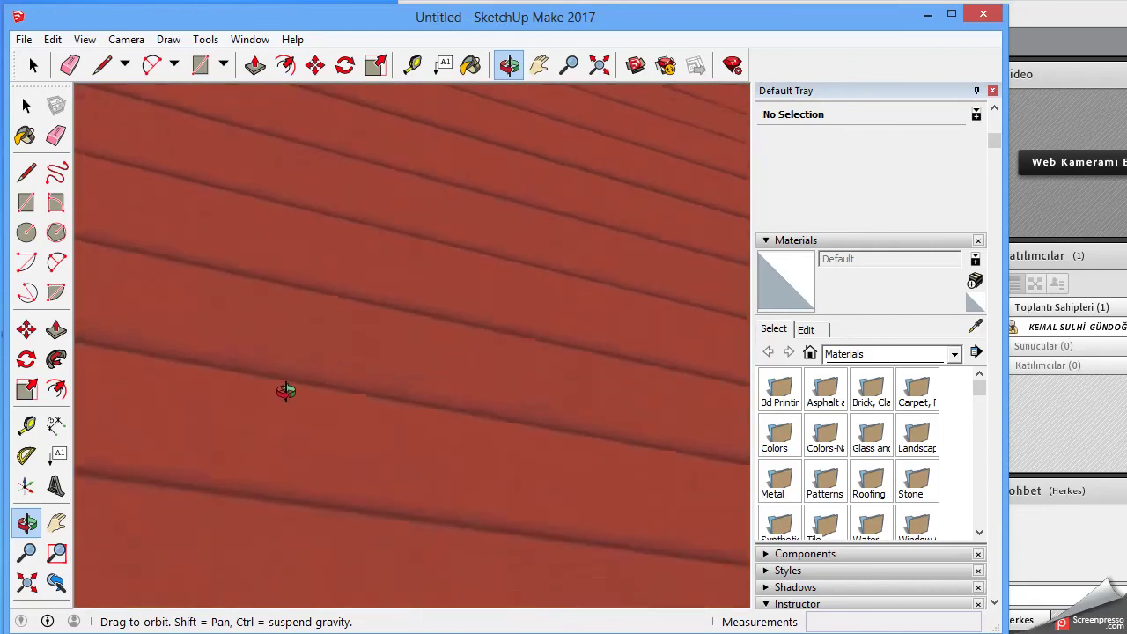
{"action": "scroll", "coordinate": [286, 391], "scroll_direction": "down", "scroll_amount": 2}
{"action": "scroll", "coordinate": [286, 390], "scroll_direction": "down", "scroll_amount": 3}
{"action": "scroll", "coordinate": [344, 426], "scroll_direction": "down", "scroll_amount": 2}
{"action": "scroll", "coordinate": [390, 435], "scroll_direction": "down", "scroll_amount": 2}
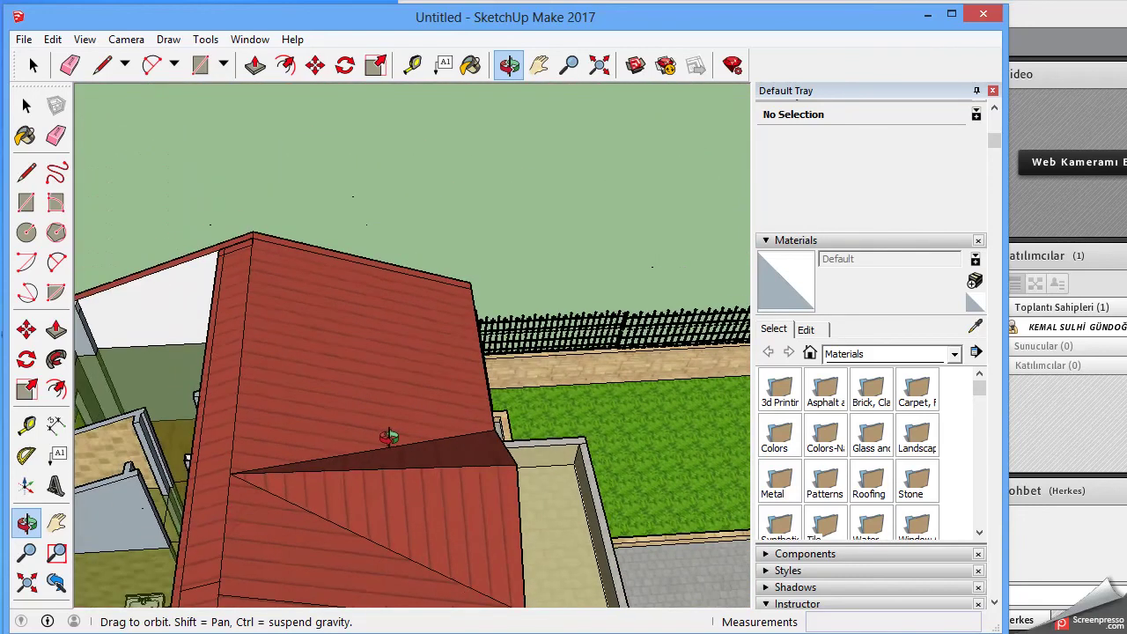
{"action": "scroll", "coordinate": [272, 453], "scroll_direction": "down", "scroll_amount": 2}
{"action": "scroll", "coordinate": [209, 499], "scroll_direction": "down", "scroll_amount": 2}
Orbit from the top-down view to an oblique view of the site, adjusting the zoom
{"action": "mouse_move", "coordinate": [209, 499]}
{"action": "left_mouse_down"}
{"action": "mouse_move", "coordinate": [374, 519]}
{"action": "mouse_move", "coordinate": [494, 515]}
{"action": "mouse_move", "coordinate": [571, 473]}
{"action": "mouse_move", "coordinate": [449, 458]}
{"action": "mouse_move", "coordinate": [603, 424]}
{"action": "left_mouse_up"}
{"action": "scroll", "coordinate": [466, 295], "scroll_direction": "up", "scroll_amount": 1}
{"action": "scroll", "coordinate": [458, 300], "scroll_direction": "up", "scroll_amount": 3}
{"action": "scroll", "coordinate": [409, 306], "scroll_direction": "up", "scroll_amount": 2}
{"action": "scroll", "coordinate": [409, 306], "scroll_direction": "up", "scroll_amount": 2}
{"action": "scroll", "coordinate": [443, 311], "scroll_direction": "up", "scroll_amount": 3}
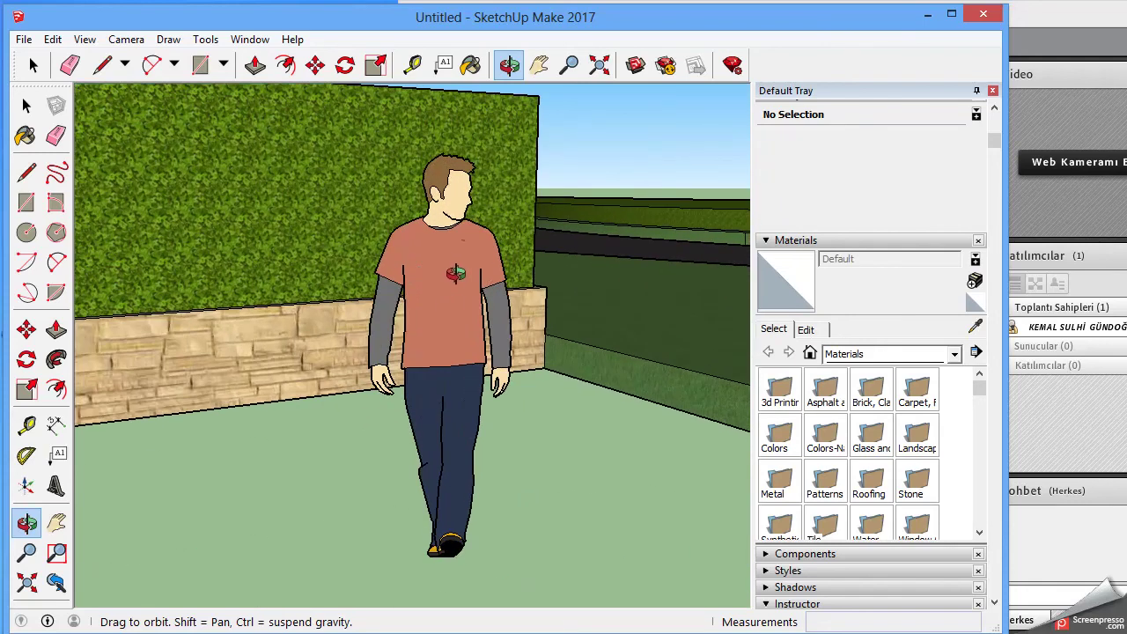
{"action": "scroll", "coordinate": [528, 388], "scroll_direction": "down", "scroll_amount": 3}
{"action": "scroll", "coordinate": [563, 441], "scroll_direction": "down", "scroll_amount": 3}
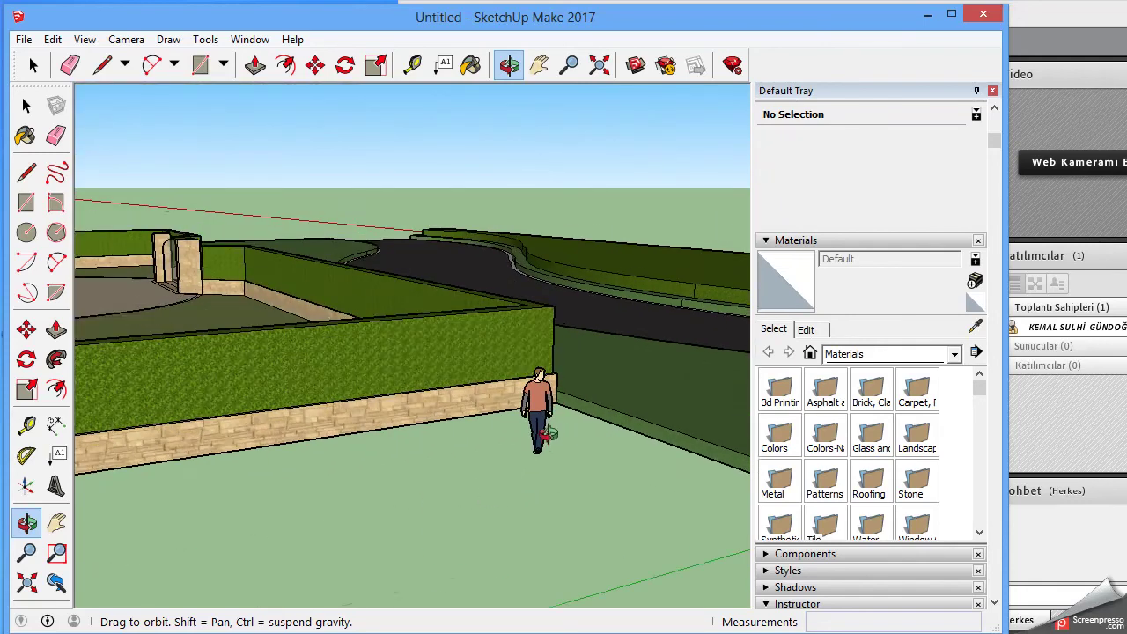
{"action": "scroll", "coordinate": [607, 453], "scroll_direction": "down", "scroll_amount": 2}
{"action": "scroll", "coordinate": [625, 449], "scroll_direction": "down", "scroll_amount": 1}
{"action": "scroll", "coordinate": [608, 454], "scroll_direction": "down", "scroll_amount": 3}
{"action": "scroll", "coordinate": [585, 463], "scroll_direction": "down", "scroll_amount": 2}
{"action": "scroll", "coordinate": [585, 464], "scroll_direction": "down", "scroll_amount": 1}
{"action": "scroll", "coordinate": [715, 433], "scroll_direction": "up", "scroll_amount": 2}
{"action": "scroll", "coordinate": [712, 436], "scroll_direction": "up", "scroll_amount": 3}
{"action": "scroll", "coordinate": [696, 440], "scroll_direction": "up", "scroll_amount": 2}
Orbit out to the whole model, then zoom in close on the person figure by the hedge wall
{"action": "left_click_drag", "start_coordinate": [702, 436], "coordinate": [106, 506]}
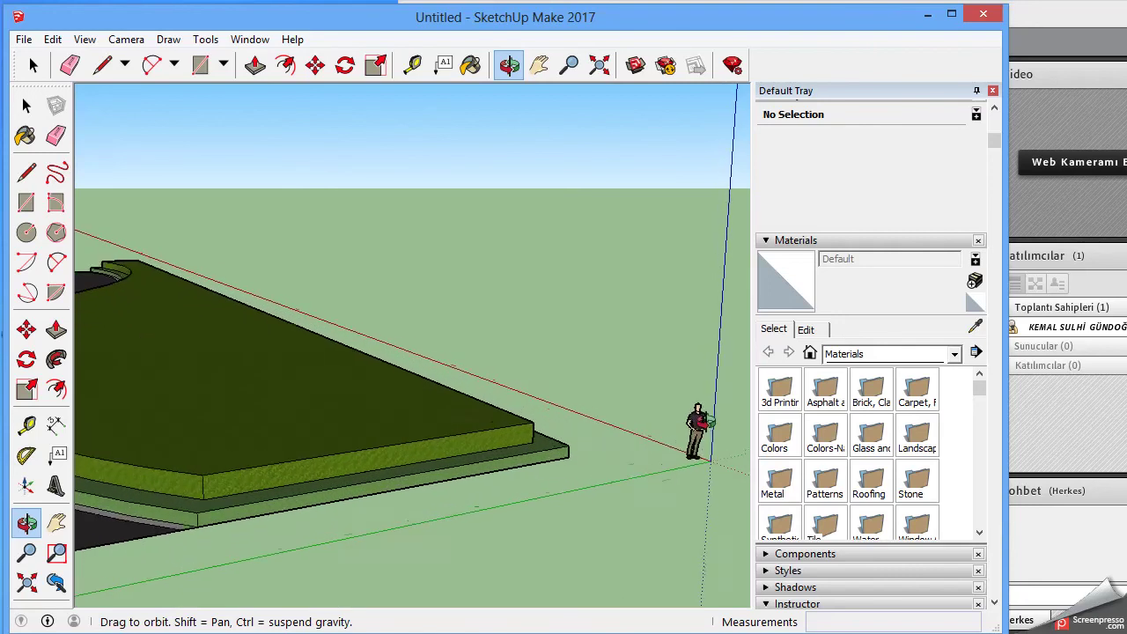
{"action": "scroll", "coordinate": [106, 507], "scroll_direction": "up", "scroll_amount": 1}
{"action": "scroll", "coordinate": [96, 510], "scroll_direction": "up", "scroll_amount": 1}
{"action": "scroll", "coordinate": [92, 495], "scroll_direction": "up", "scroll_amount": 2}
{"action": "scroll", "coordinate": [92, 495], "scroll_direction": "up", "scroll_amount": 2}
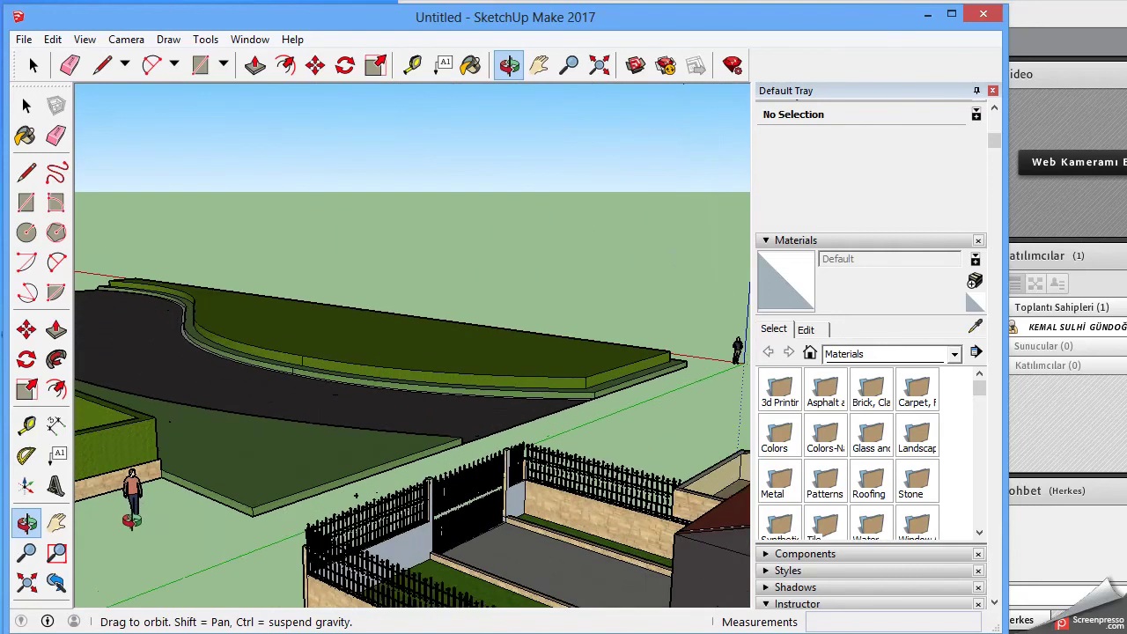
{"action": "scroll", "coordinate": [102, 504], "scroll_direction": "up", "scroll_amount": 2}
{"action": "scroll", "coordinate": [110, 513], "scroll_direction": "up", "scroll_amount": 2}
{"action": "scroll", "coordinate": [113, 516], "scroll_direction": "up", "scroll_amount": 2}
Exit orbit mode and show the Entity Info for the person figure
{"action": "right_click", "coordinate": [125, 501]}
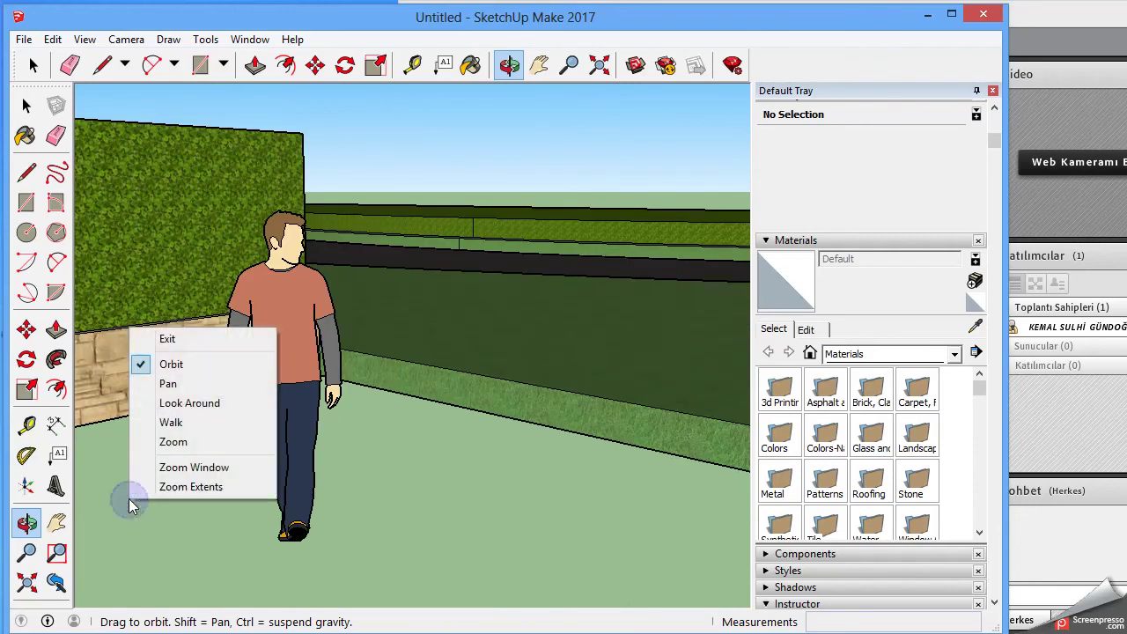
{"action": "left_click", "coordinate": [182, 339]}
{"action": "right_click", "coordinate": [277, 296]}
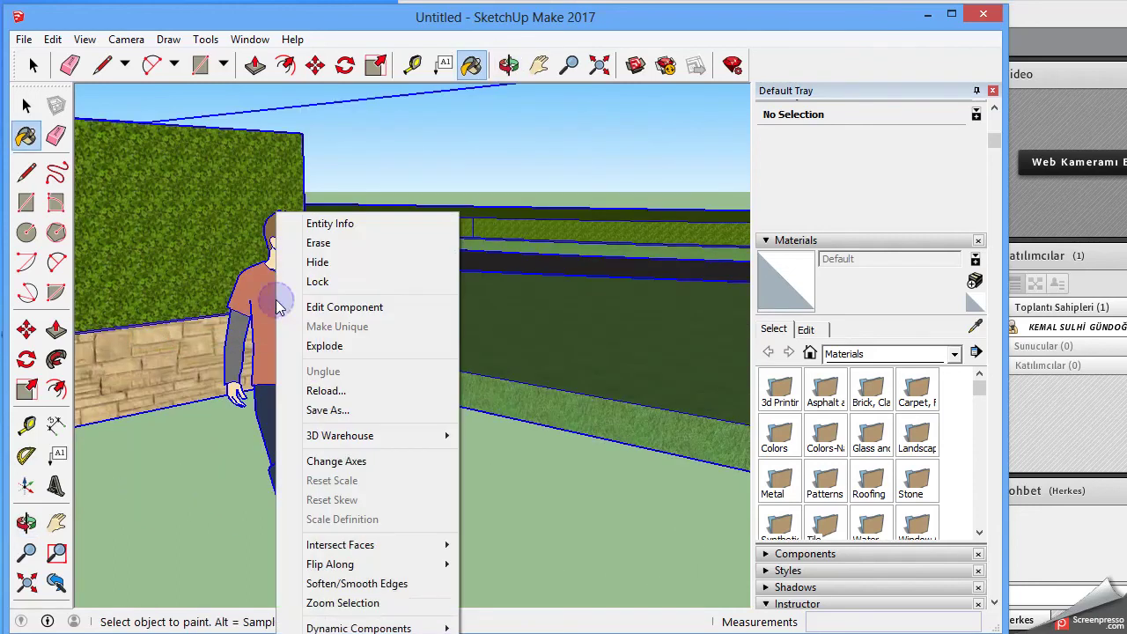
{"action": "left_click", "coordinate": [352, 224]}
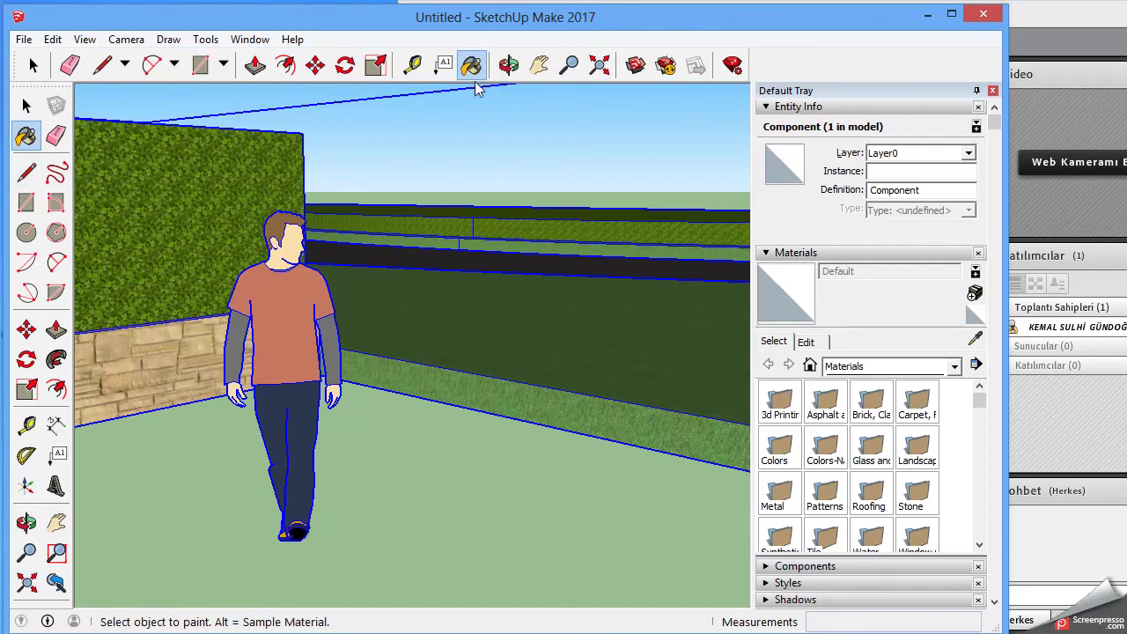
With the Select tool, zoom out and select the second villa component
{"action": "left_click", "coordinate": [26, 106]}
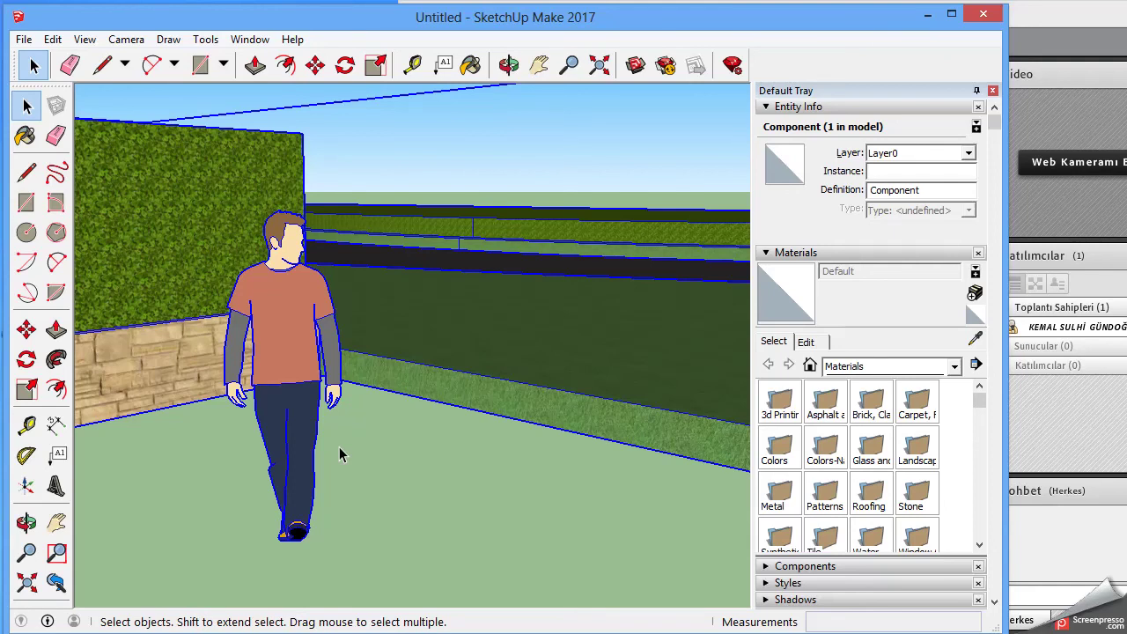
{"action": "scroll", "coordinate": [344, 468], "scroll_direction": "down", "scroll_amount": 3}
{"action": "scroll", "coordinate": [378, 448], "scroll_direction": "down", "scroll_amount": 3}
{"action": "scroll", "coordinate": [423, 445], "scroll_direction": "down", "scroll_amount": 3}
{"action": "scroll", "coordinate": [529, 449], "scroll_direction": "down", "scroll_amount": 2}
{"action": "scroll", "coordinate": [605, 454], "scroll_direction": "down", "scroll_amount": 1}
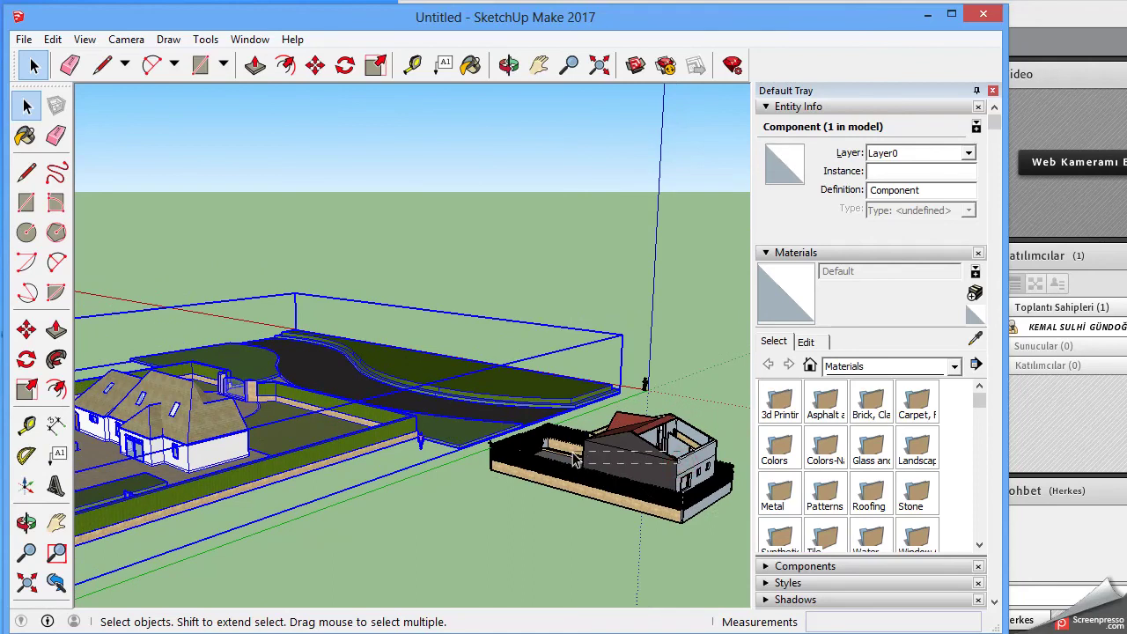
{"action": "left_click", "coordinate": [649, 493]}
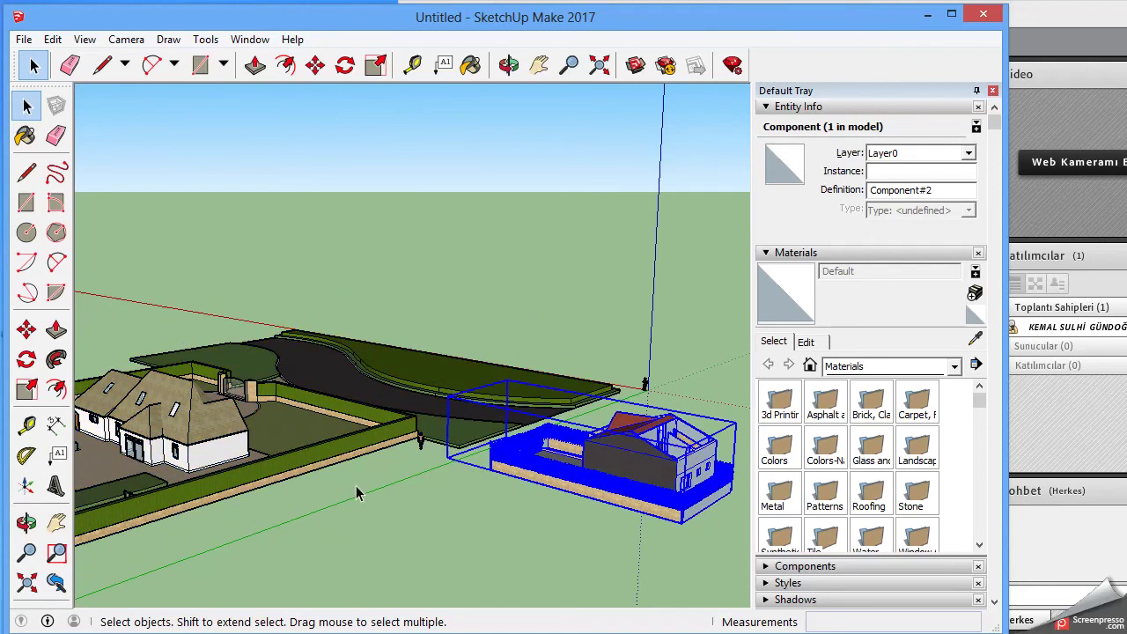